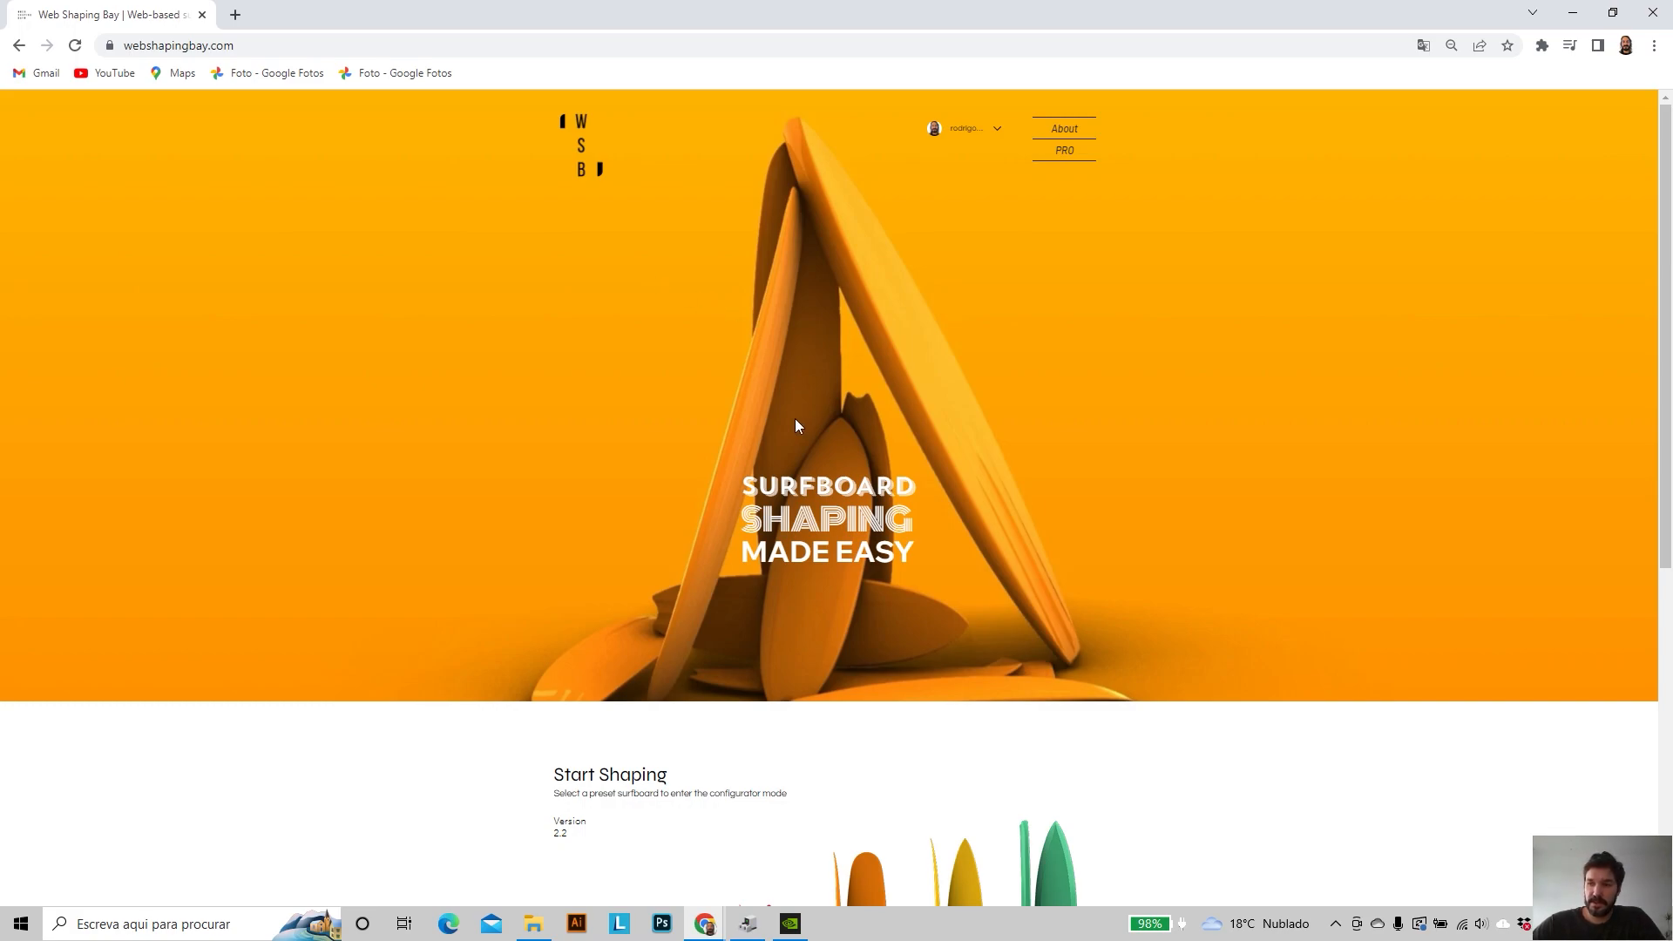
- Open the Groveler preset from the Start Shaping boards and check the export options of its free mode
scroll(778, 451, "down", 1)
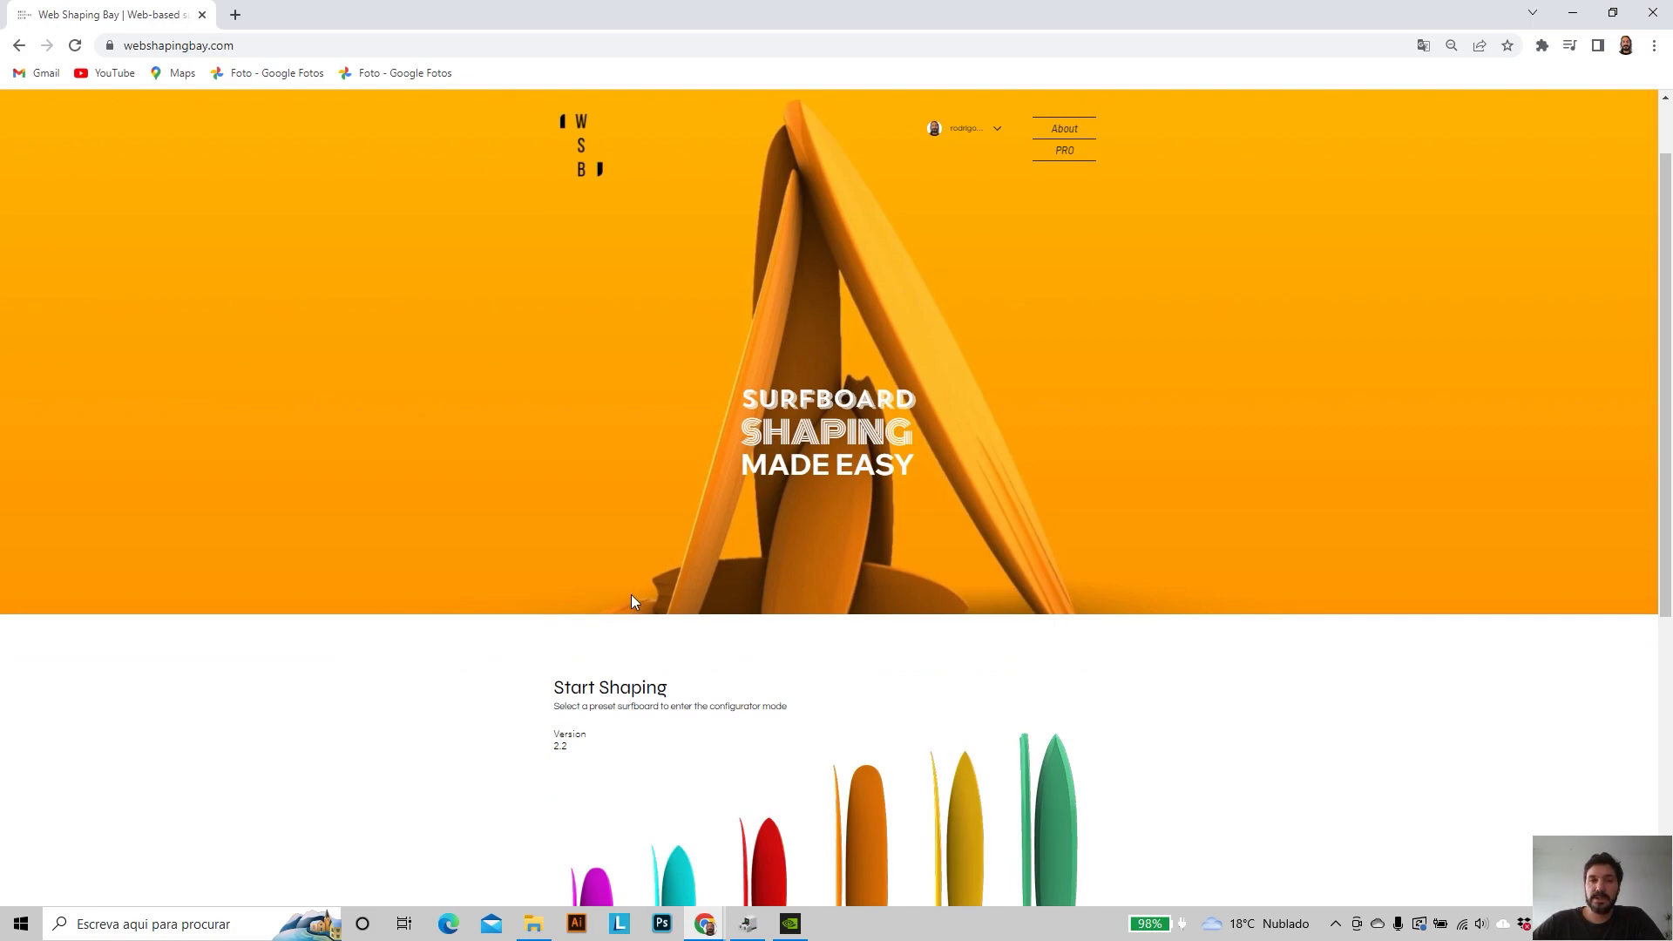
scroll(629, 589, "down", 1)
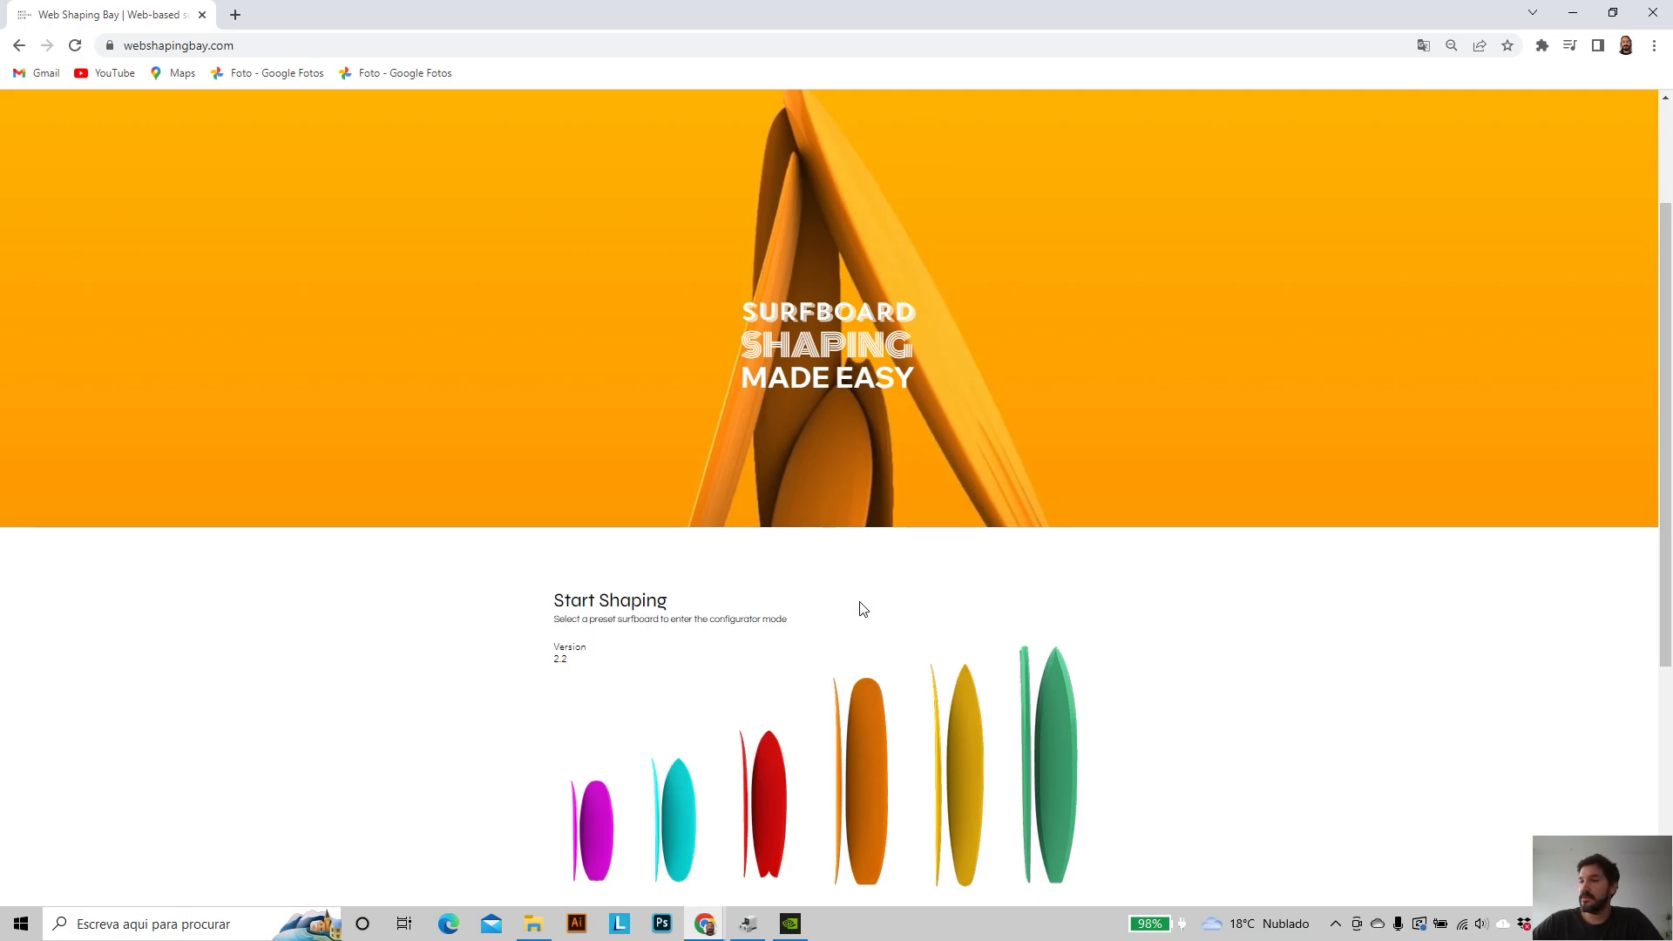
scroll(601, 482, "down", 2)
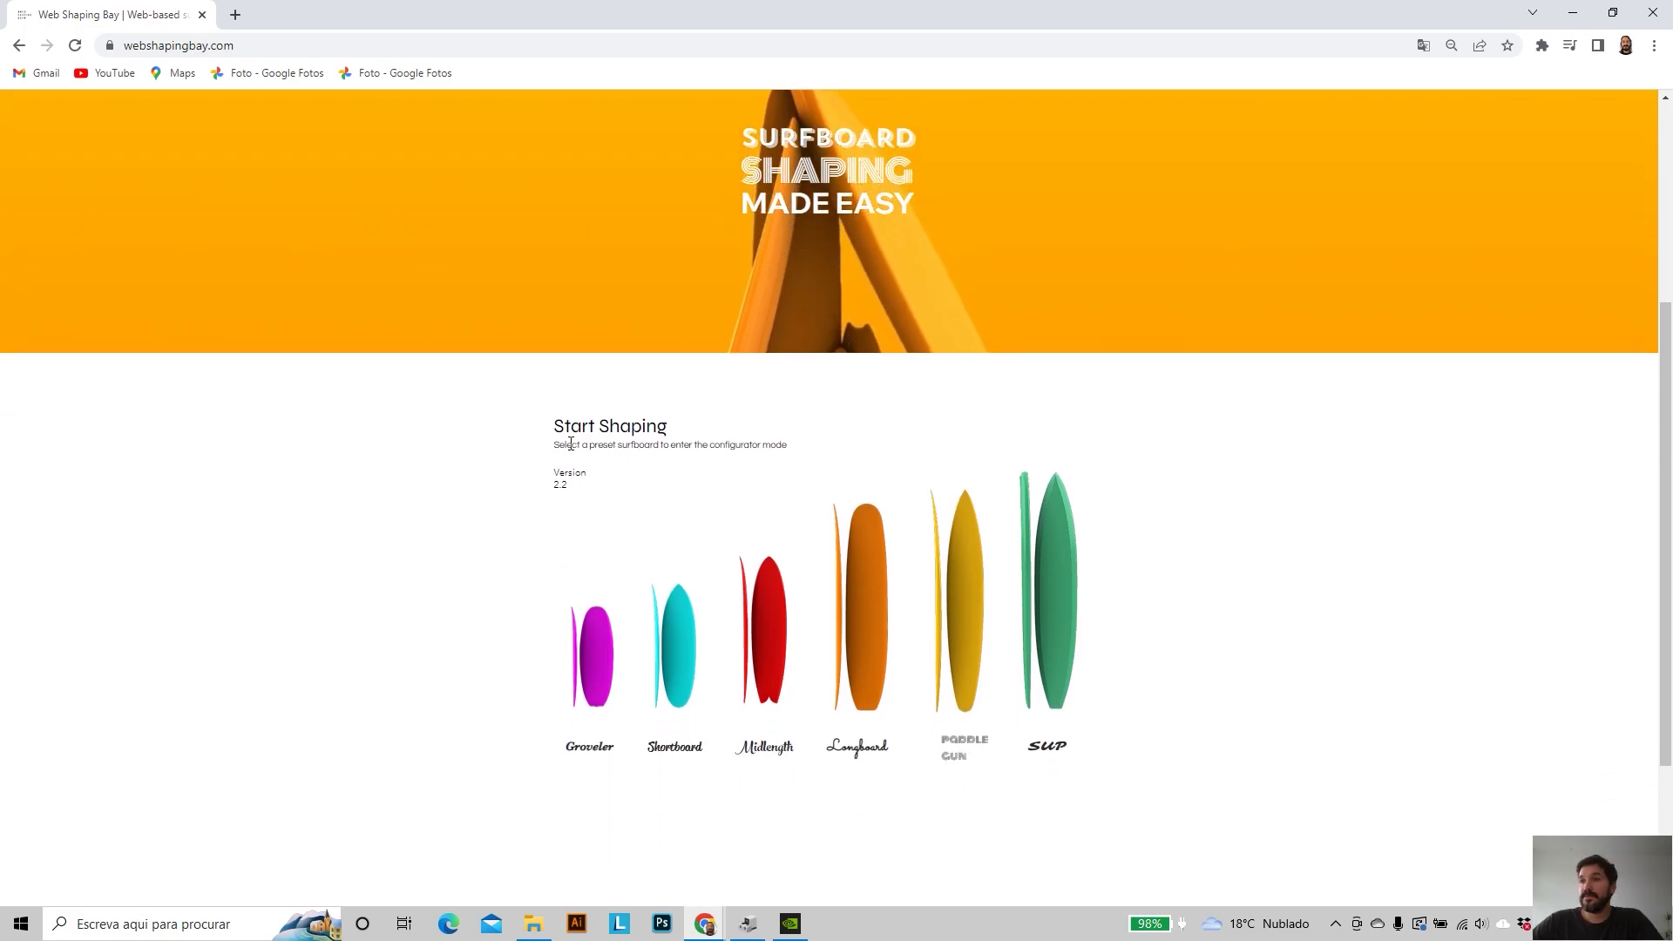
scroll(522, 418, "up", 4)
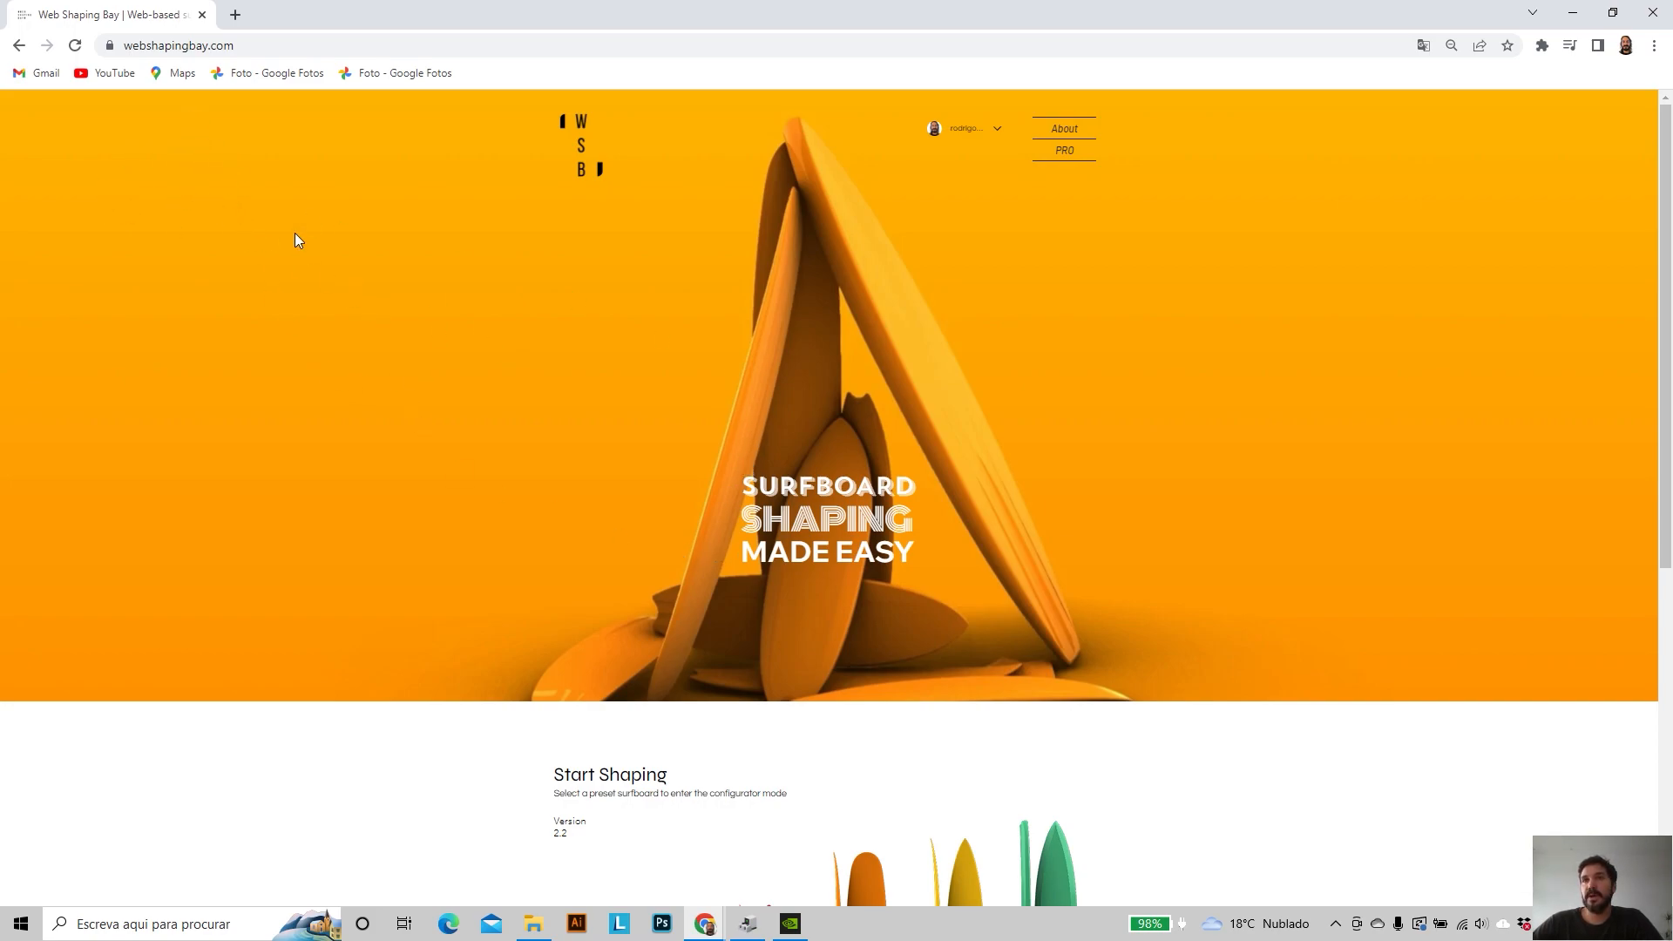
scroll(672, 418, "down", 3)
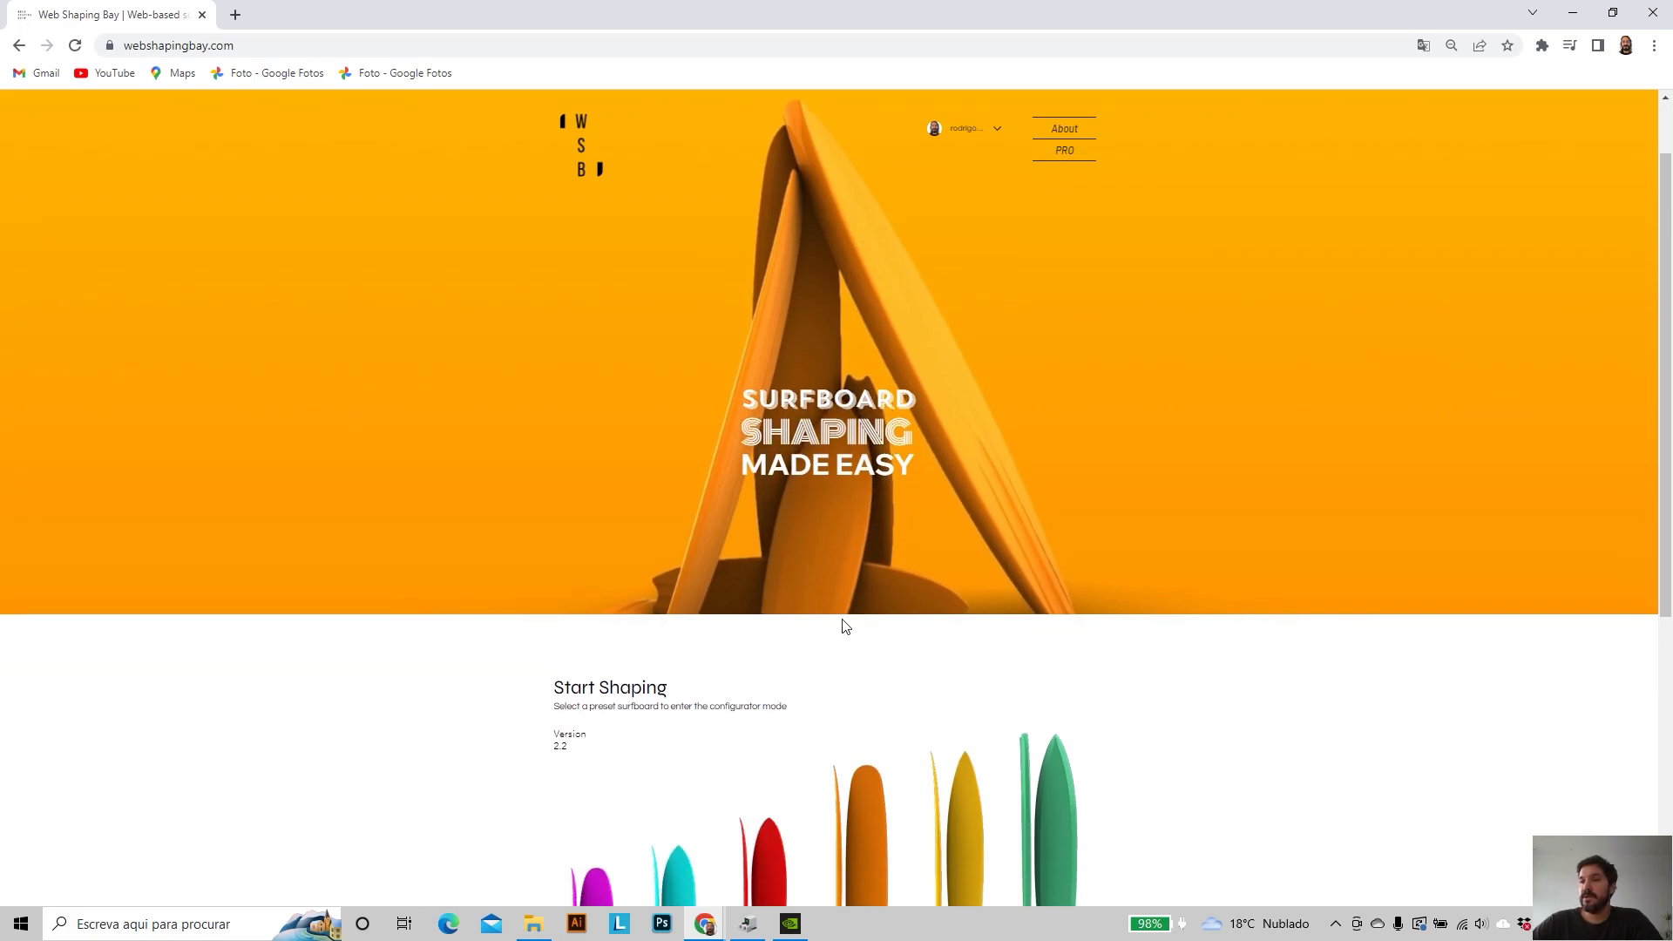
scroll(694, 535, "up", 2)
scroll(696, 356, "down", 1)
scroll(694, 351, "down", 1)
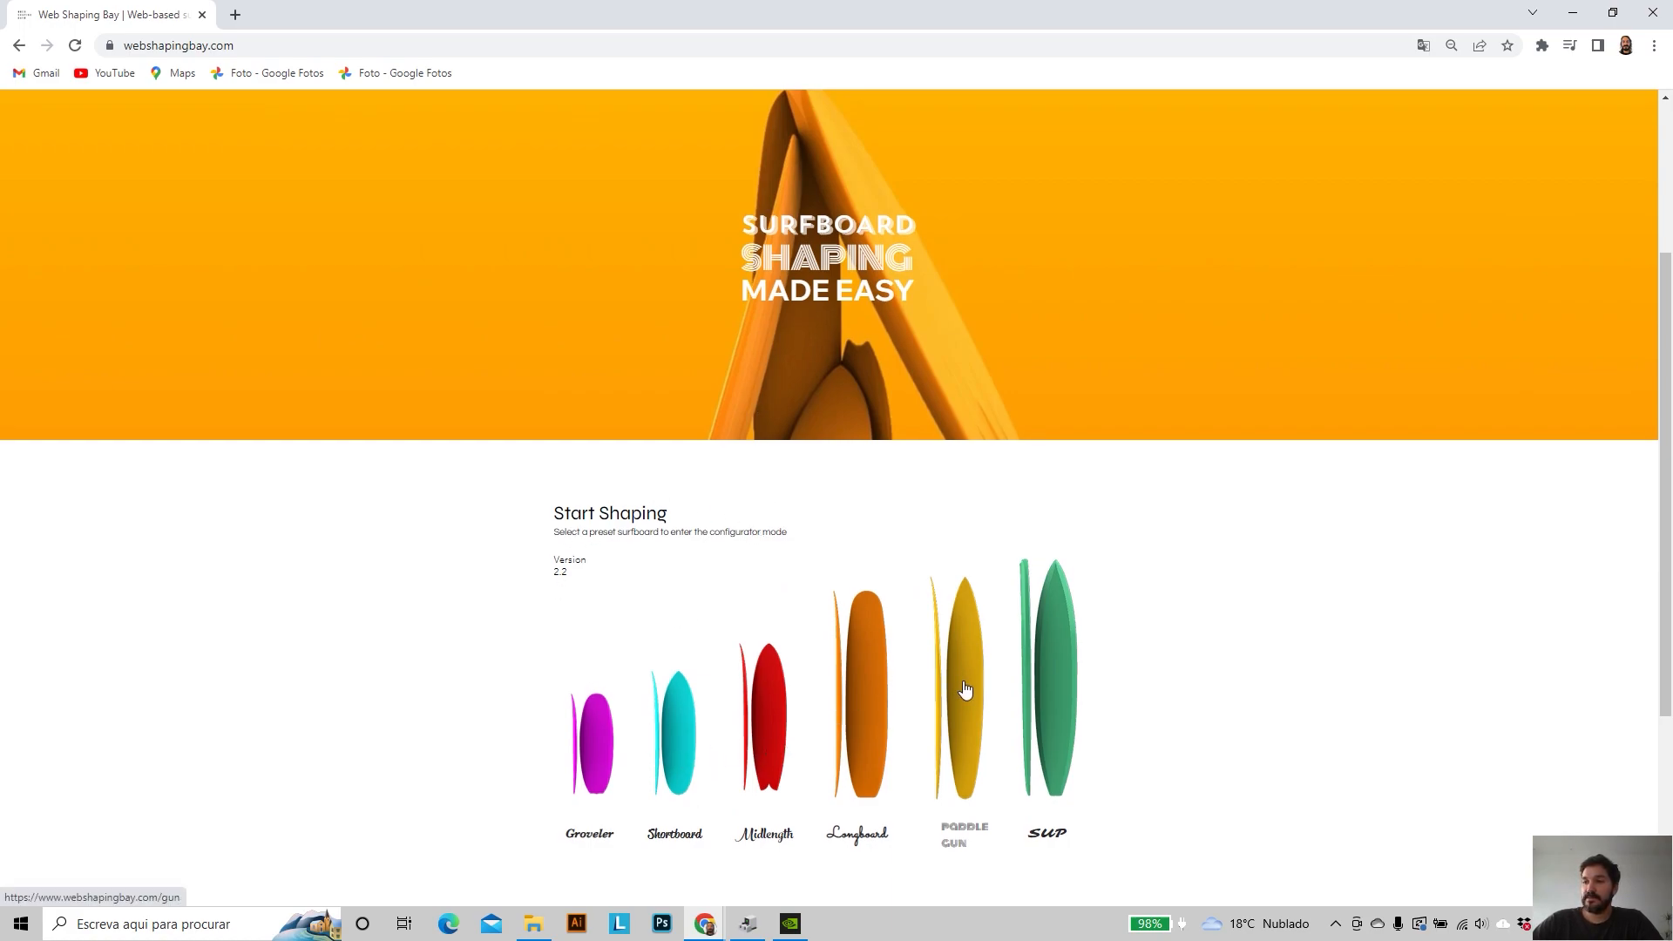
scroll(963, 684, "down", 1)
left_click(598, 665)
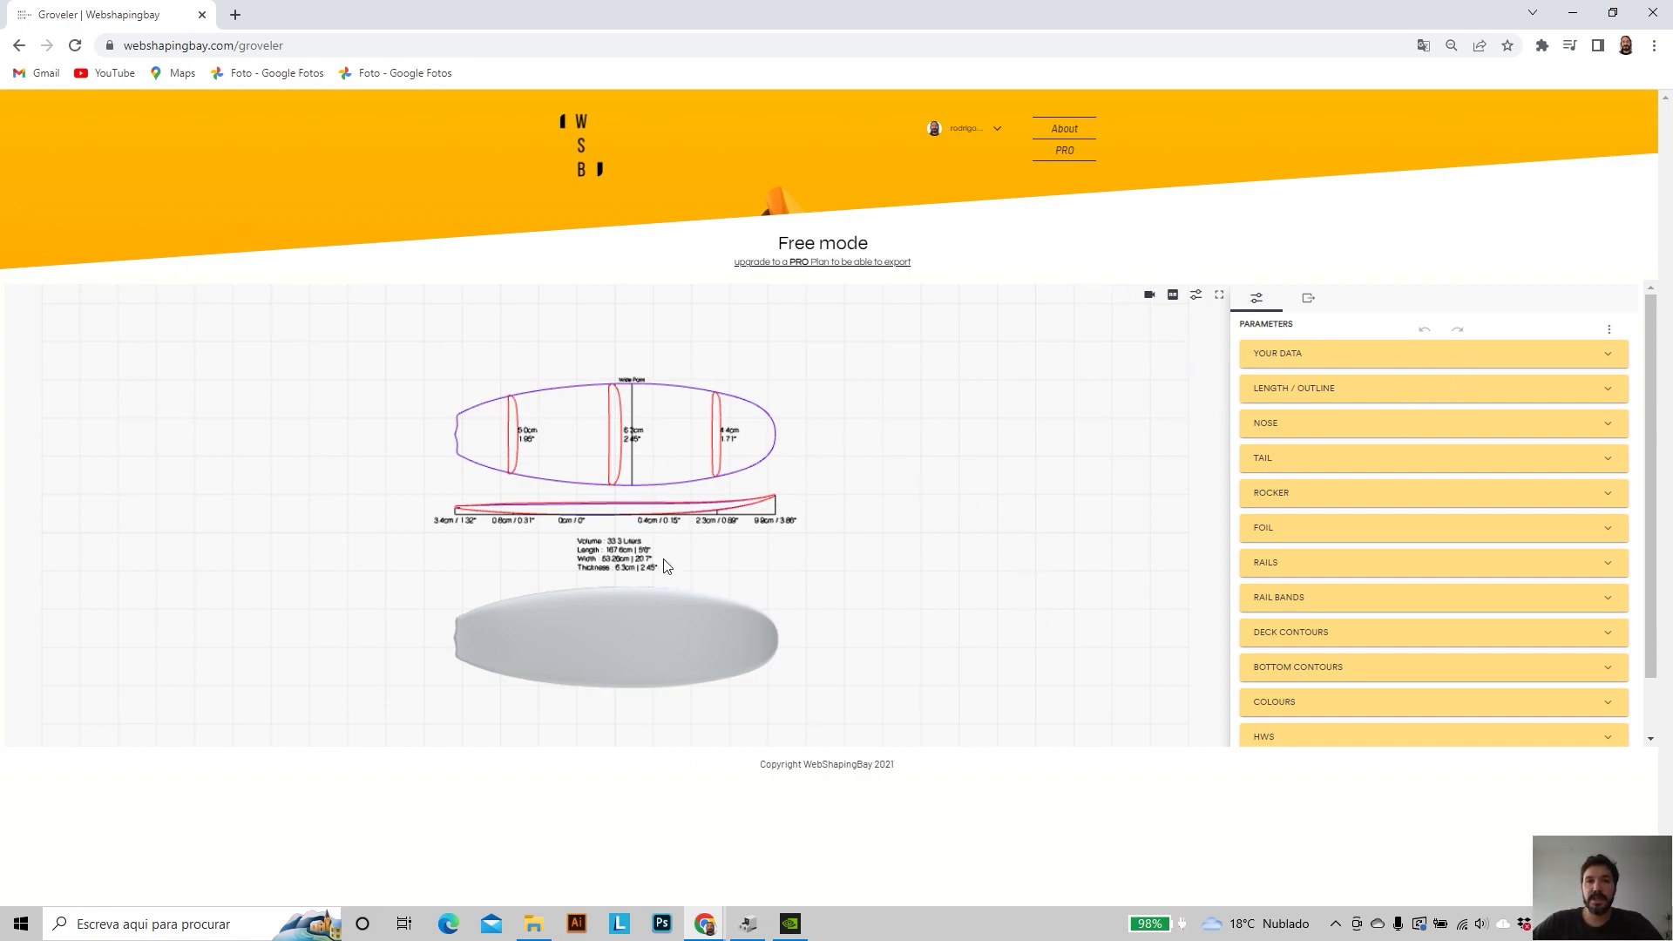
left_click(1309, 300)
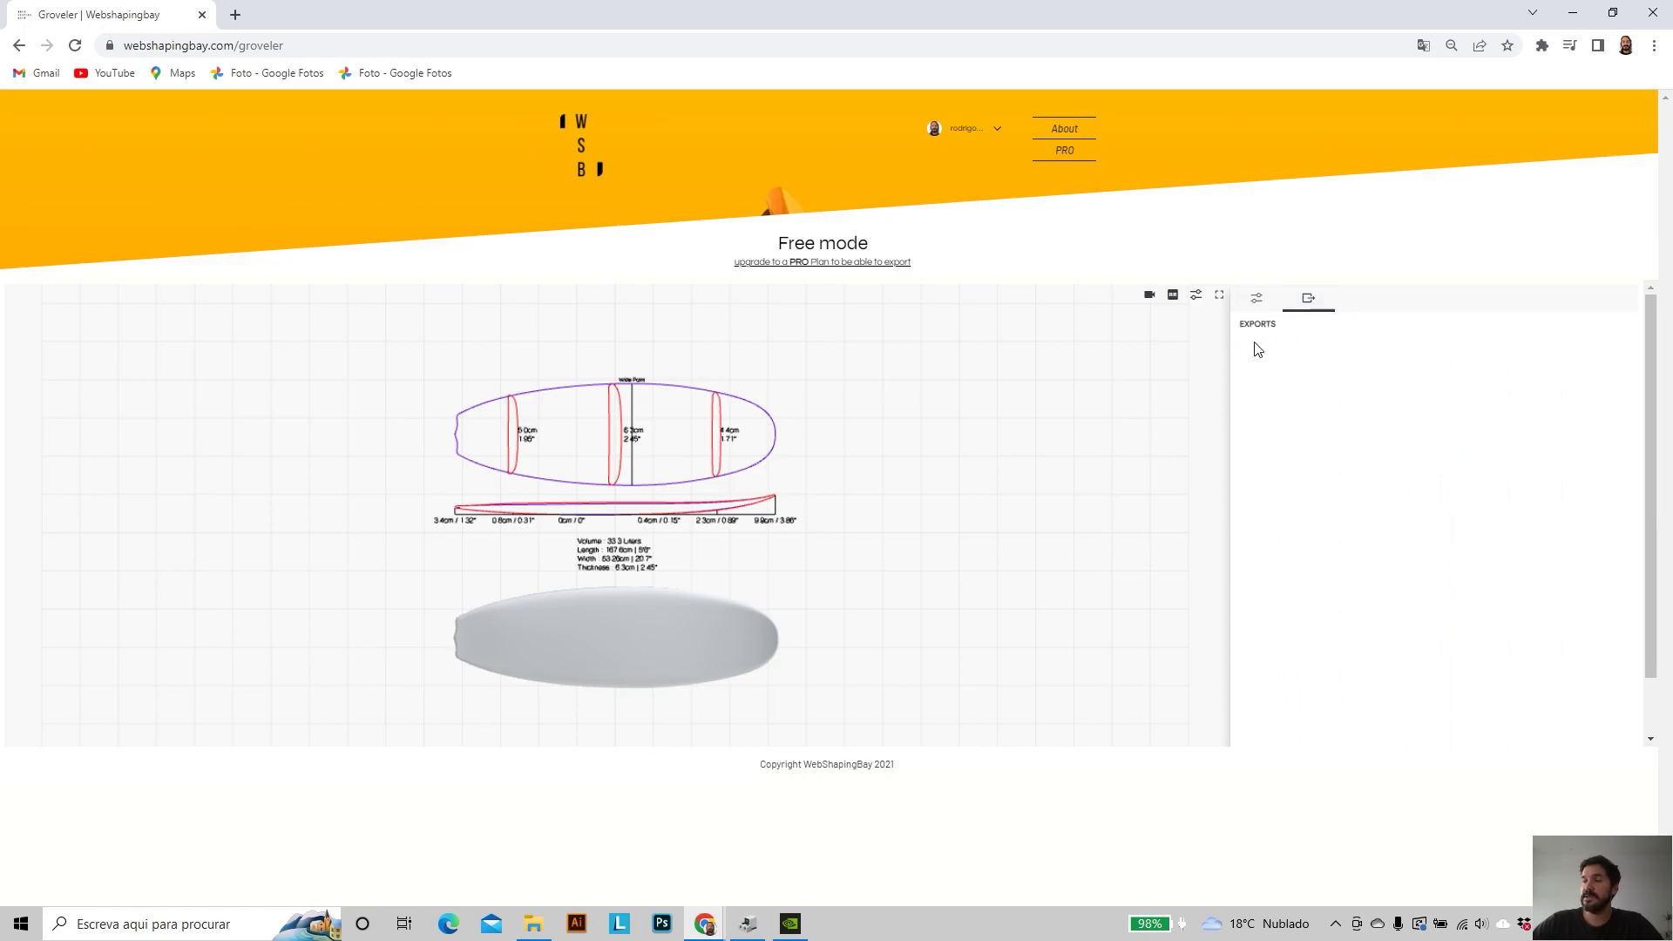
- Switch to the PRO presets and open the version 2.2 Shortboard in the configurator
left_click(1064, 150)
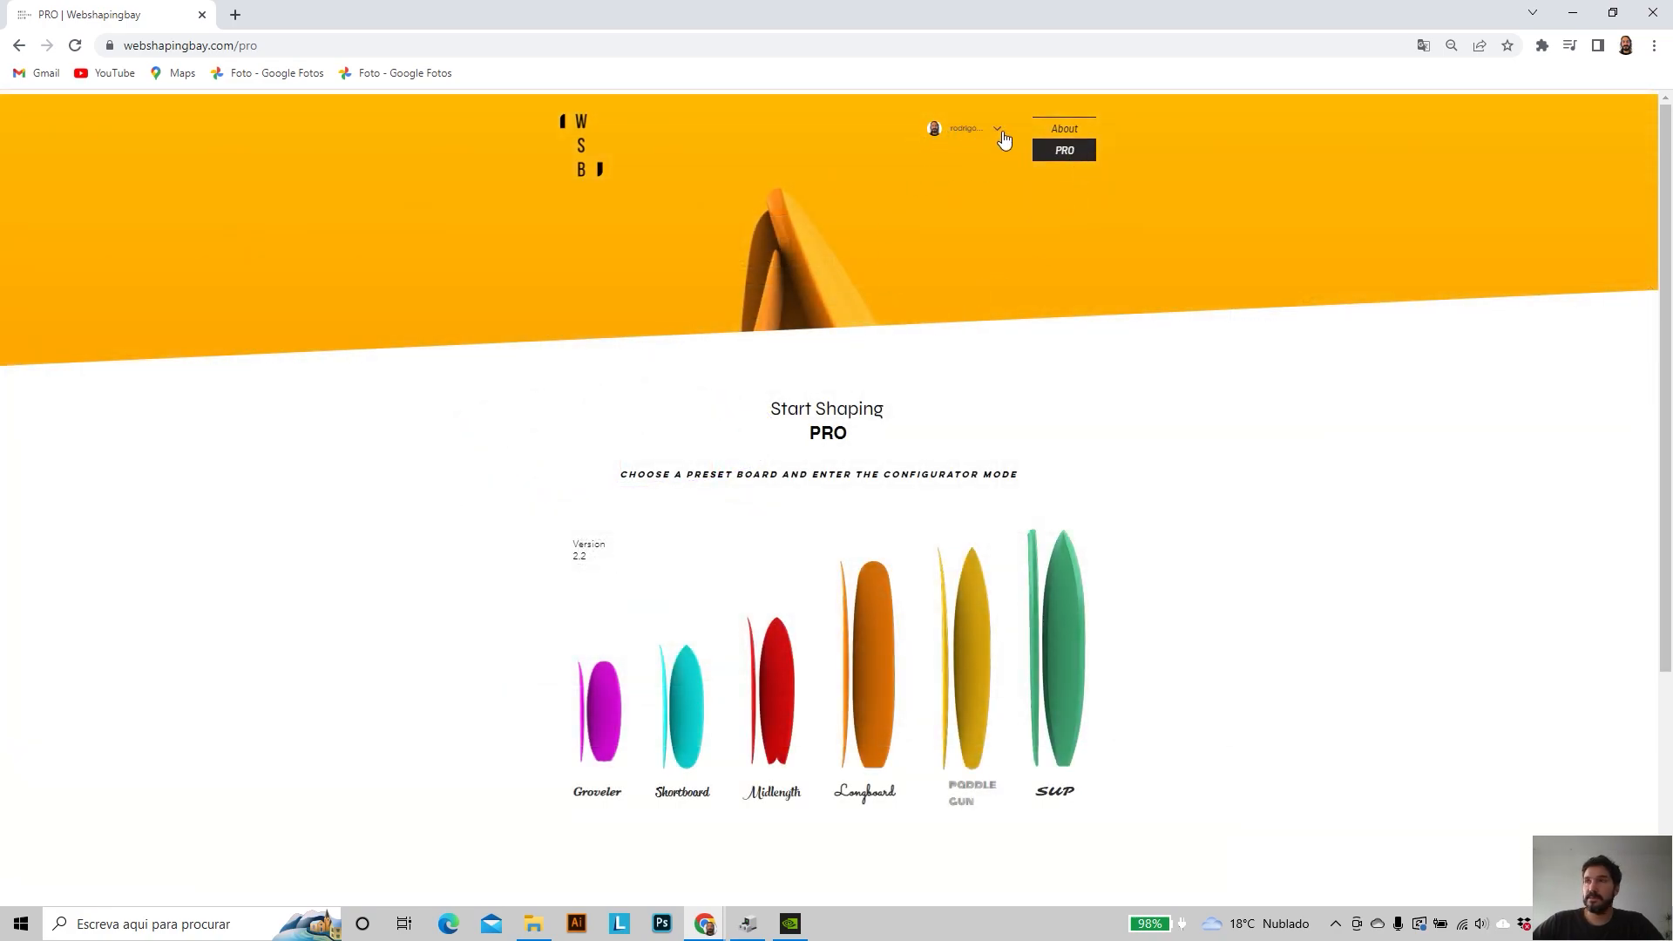
left_click(996, 130)
left_click(999, 132)
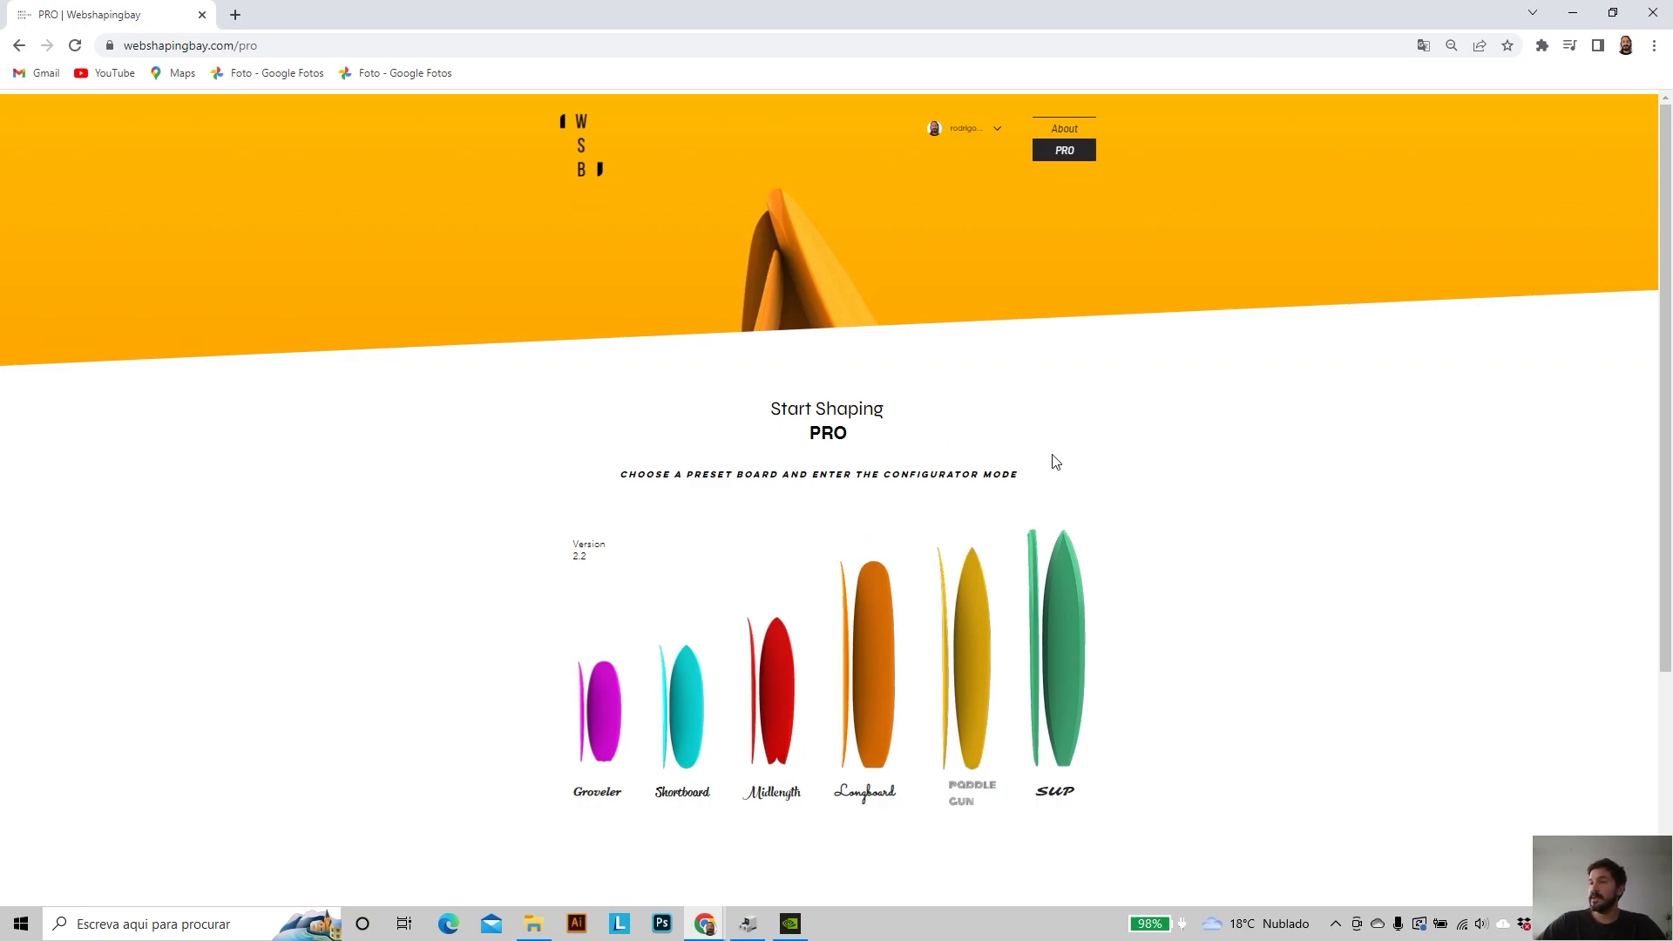
scroll(1055, 461, "down", 1)
scroll(752, 473, "down", 1)
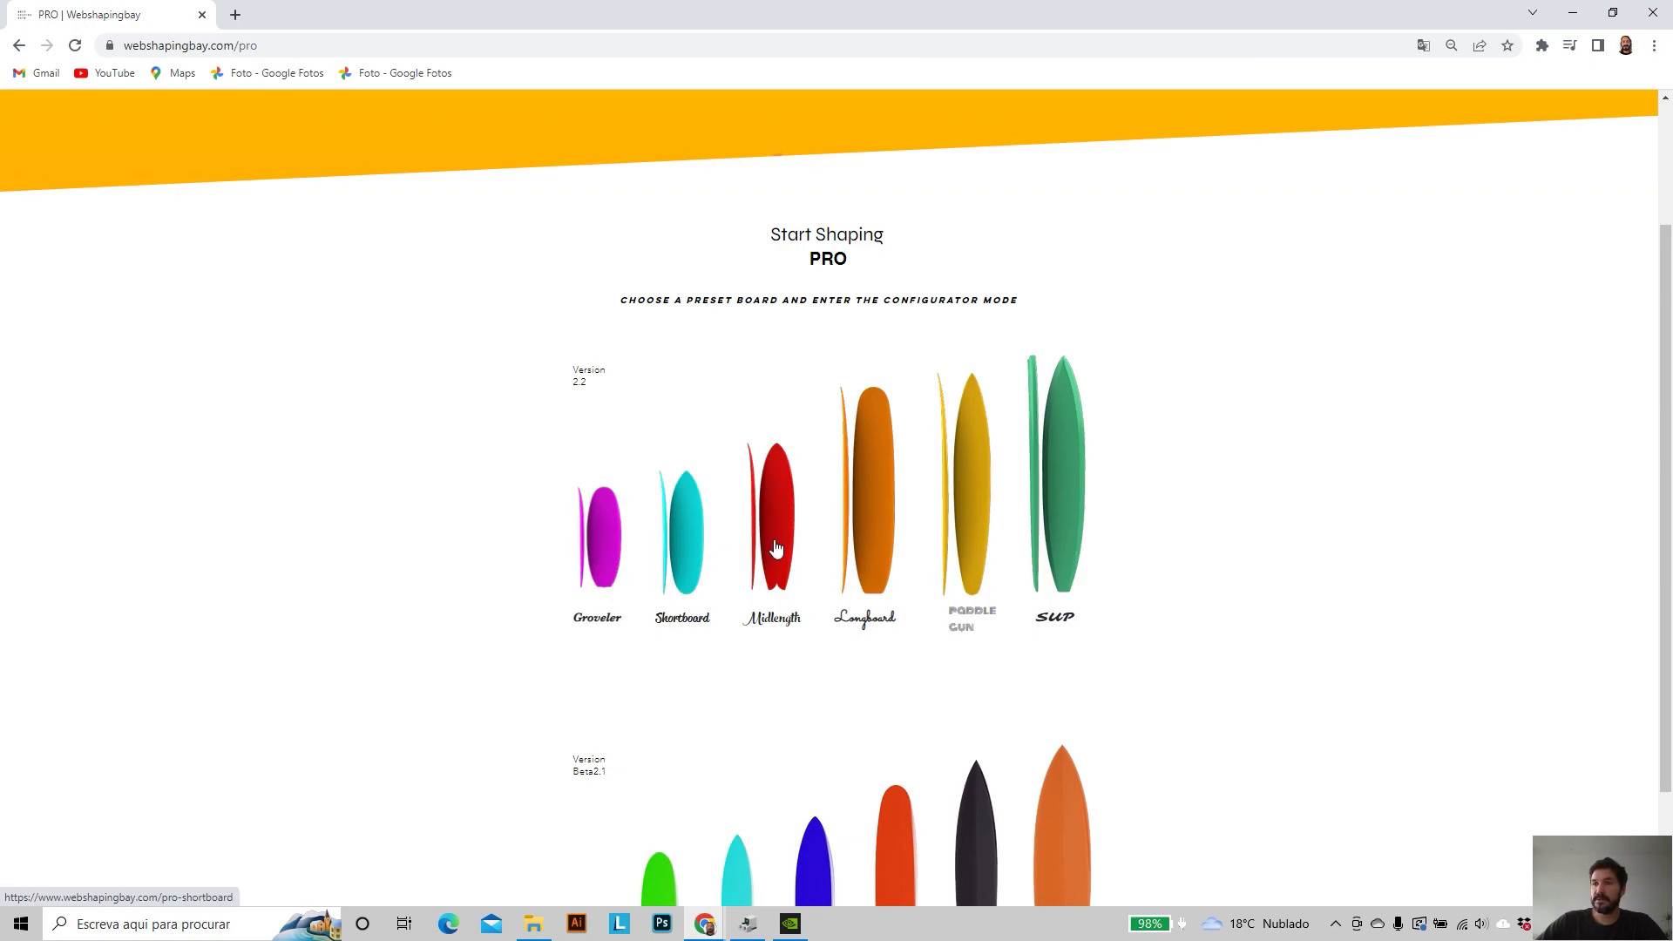
left_click(682, 532)
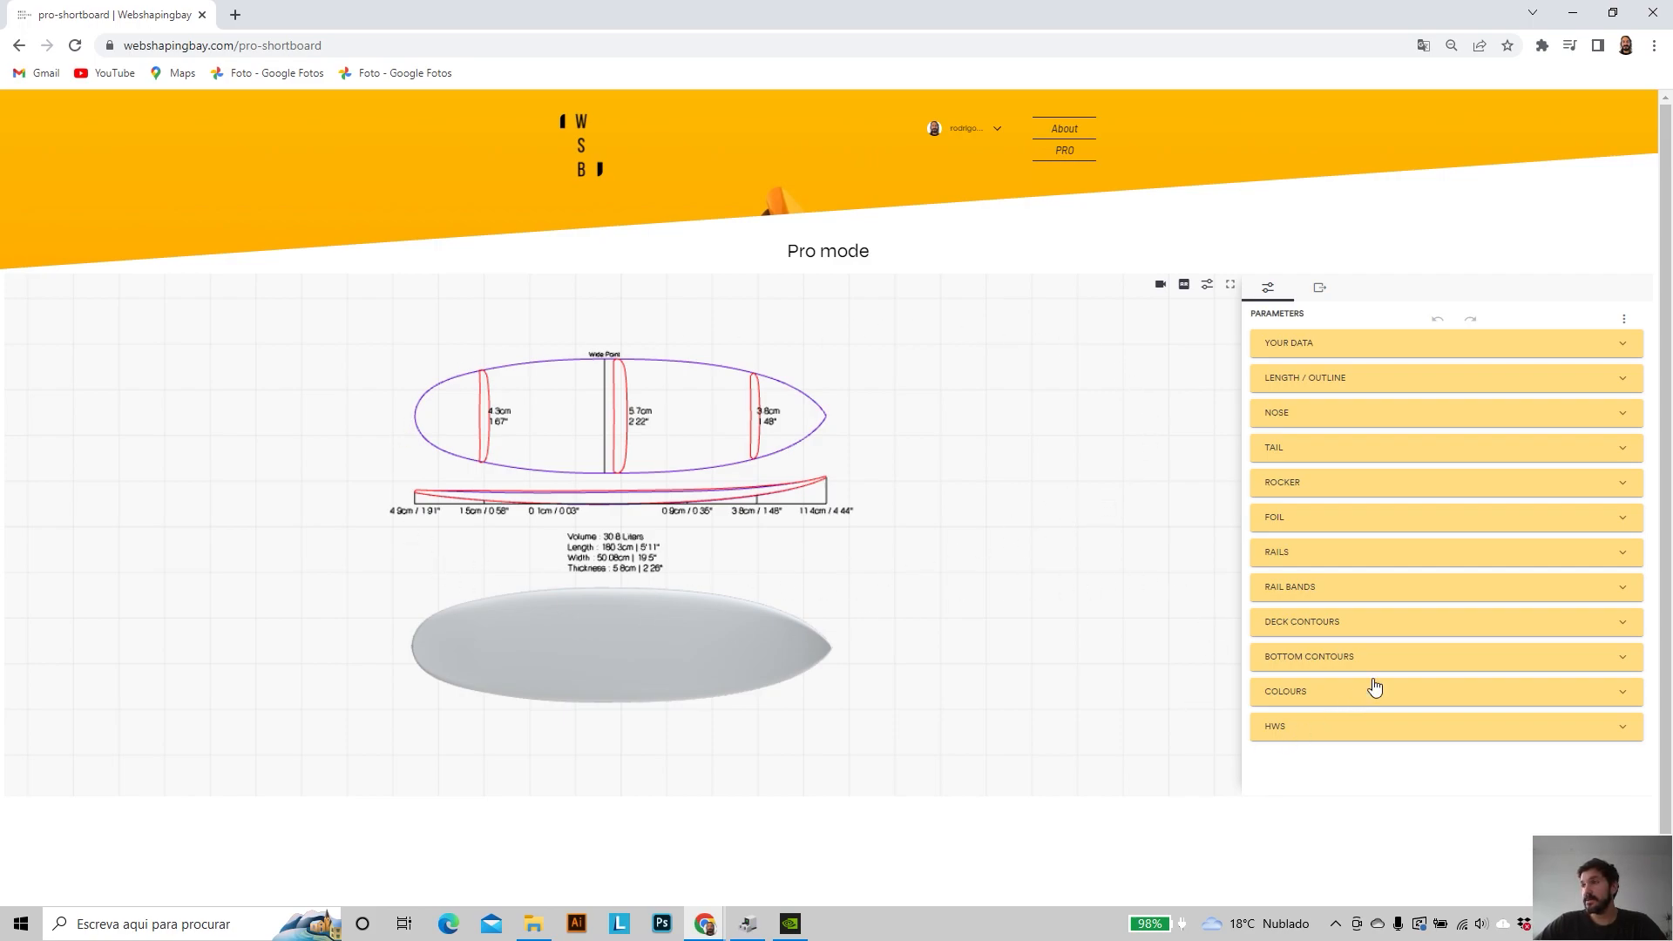
- Examine the shortboard's Your Data parameters, its export area and the file types offered for selection
left_click(1626, 350)
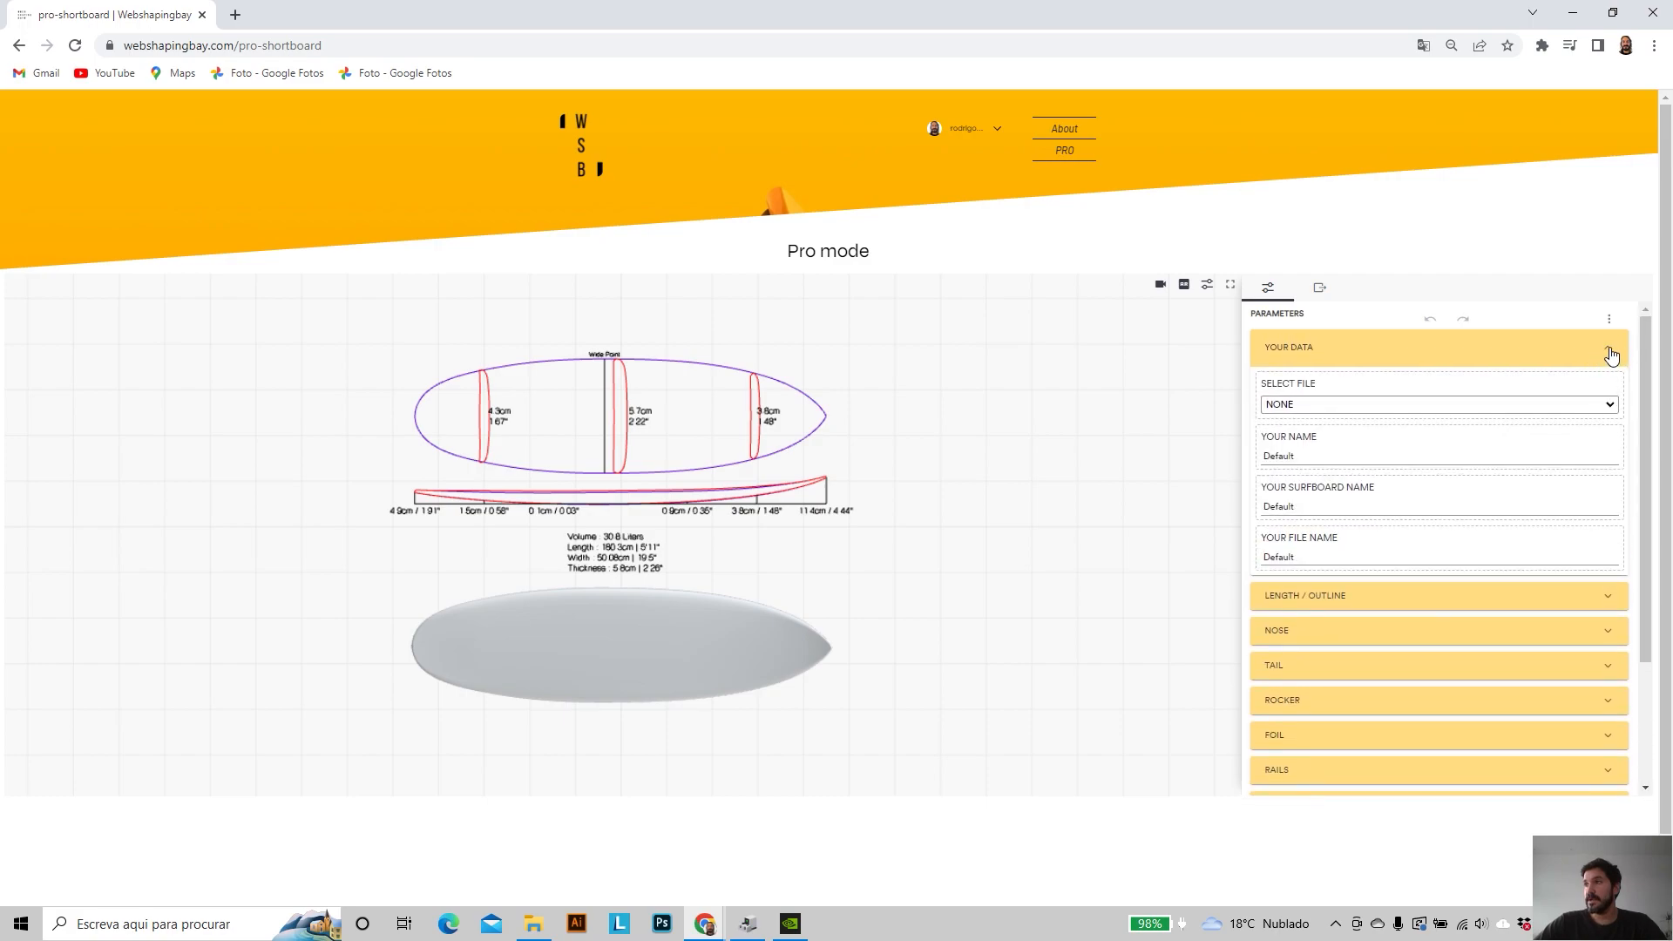
left_click(1612, 353)
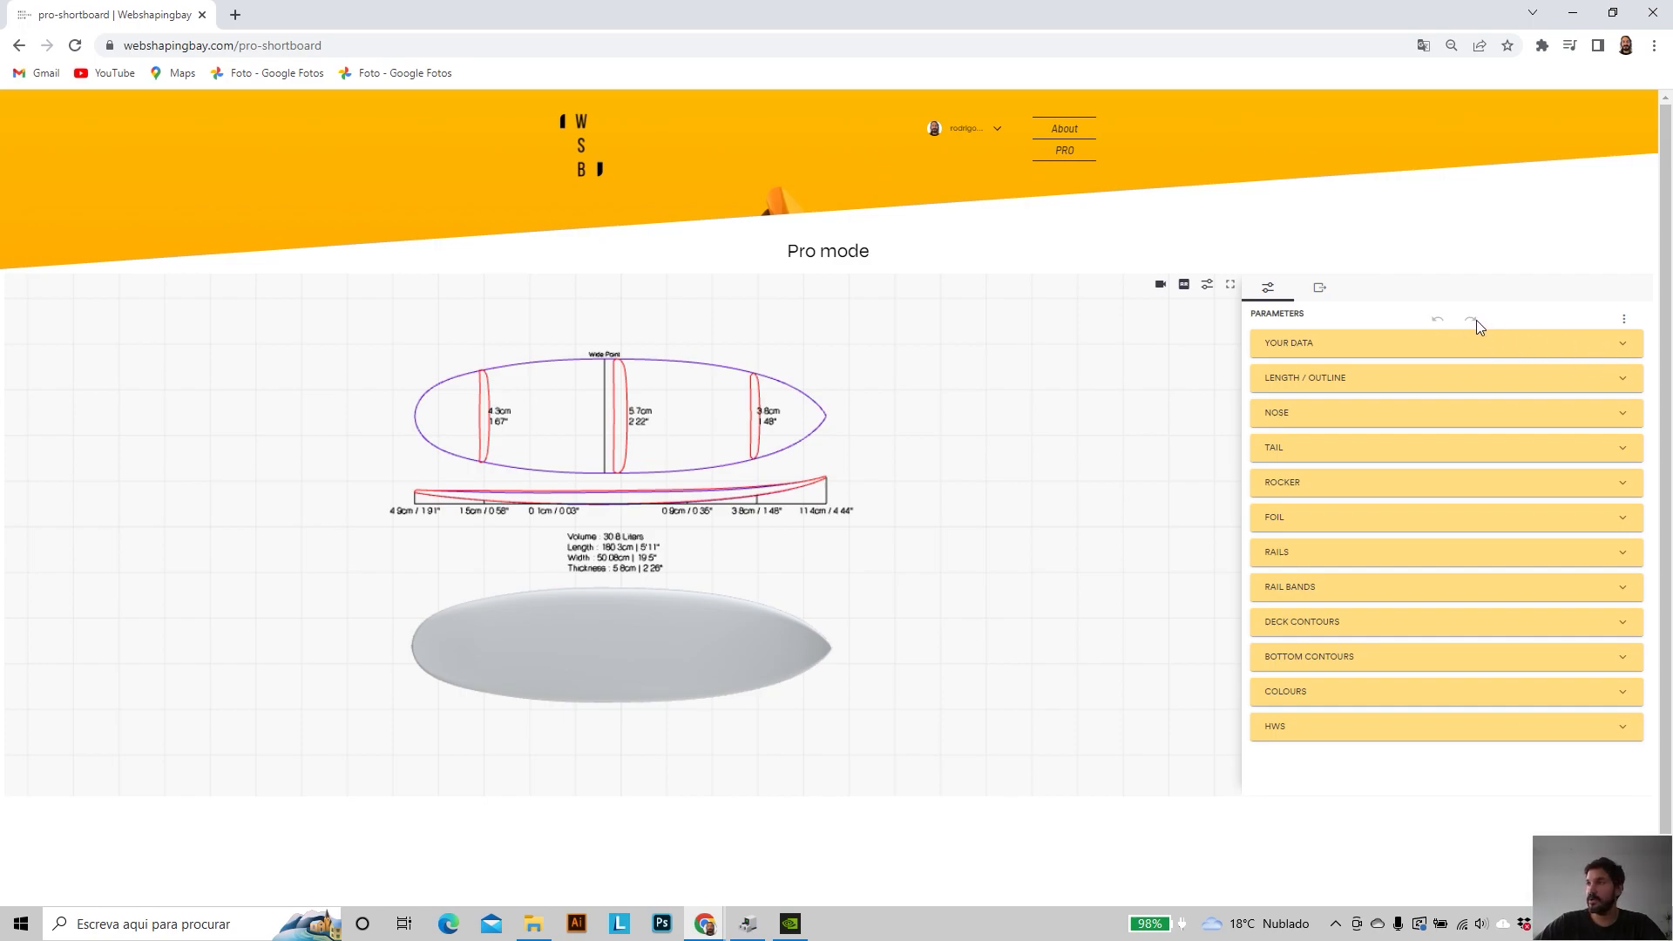
left_click(1325, 292)
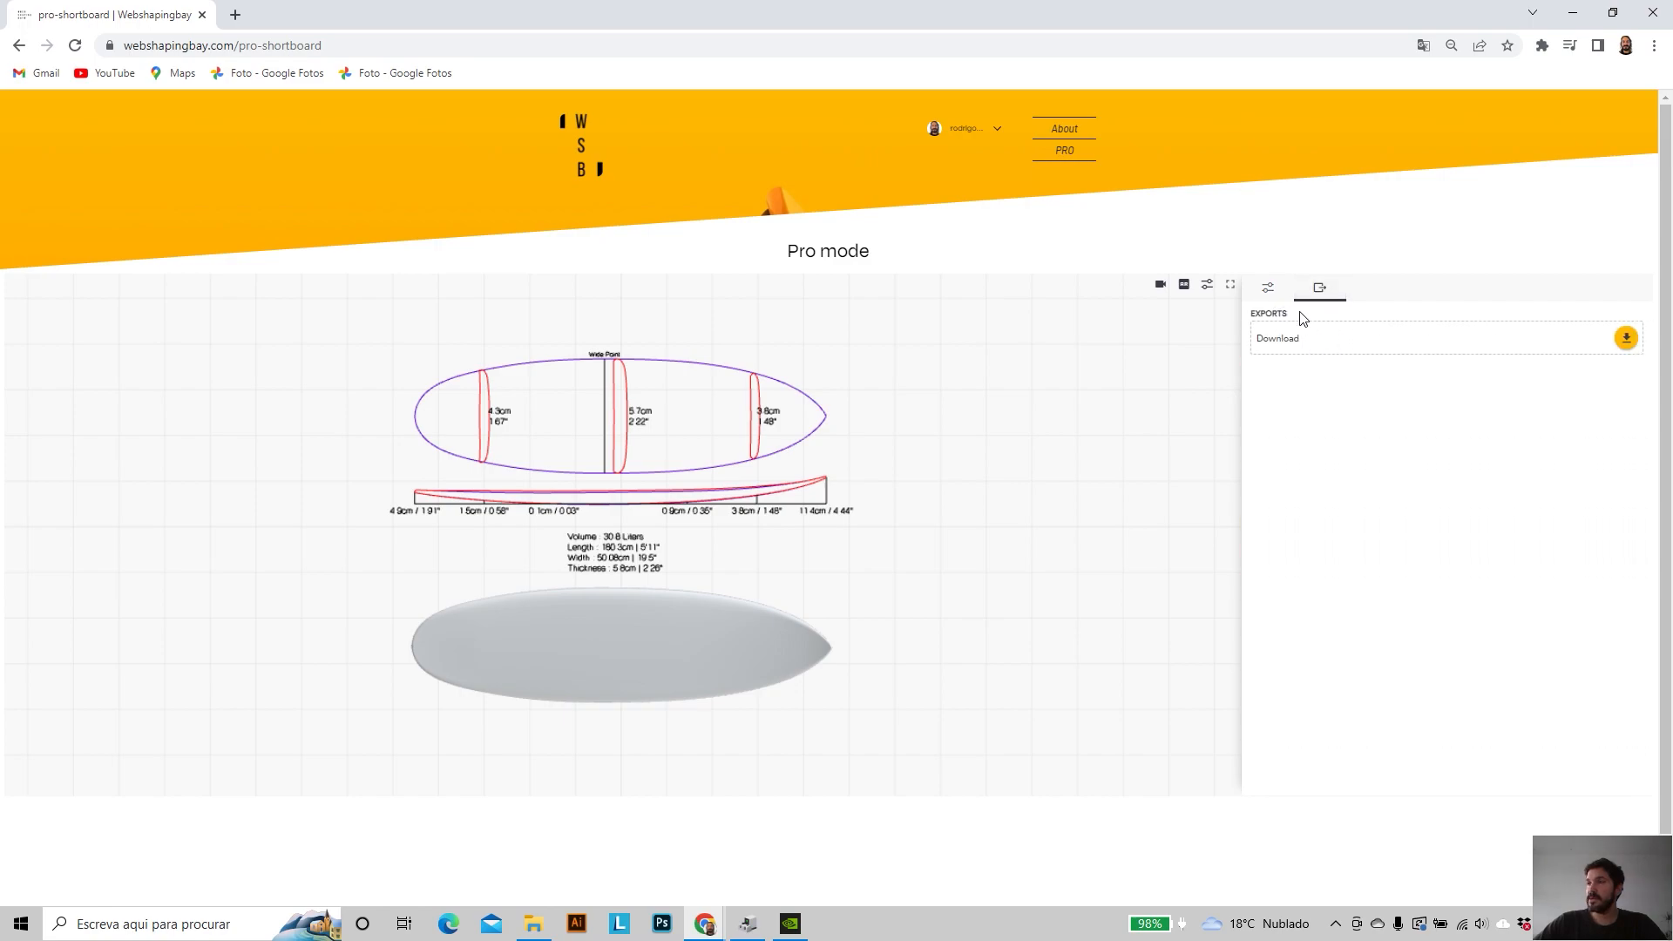
left_click(1268, 289)
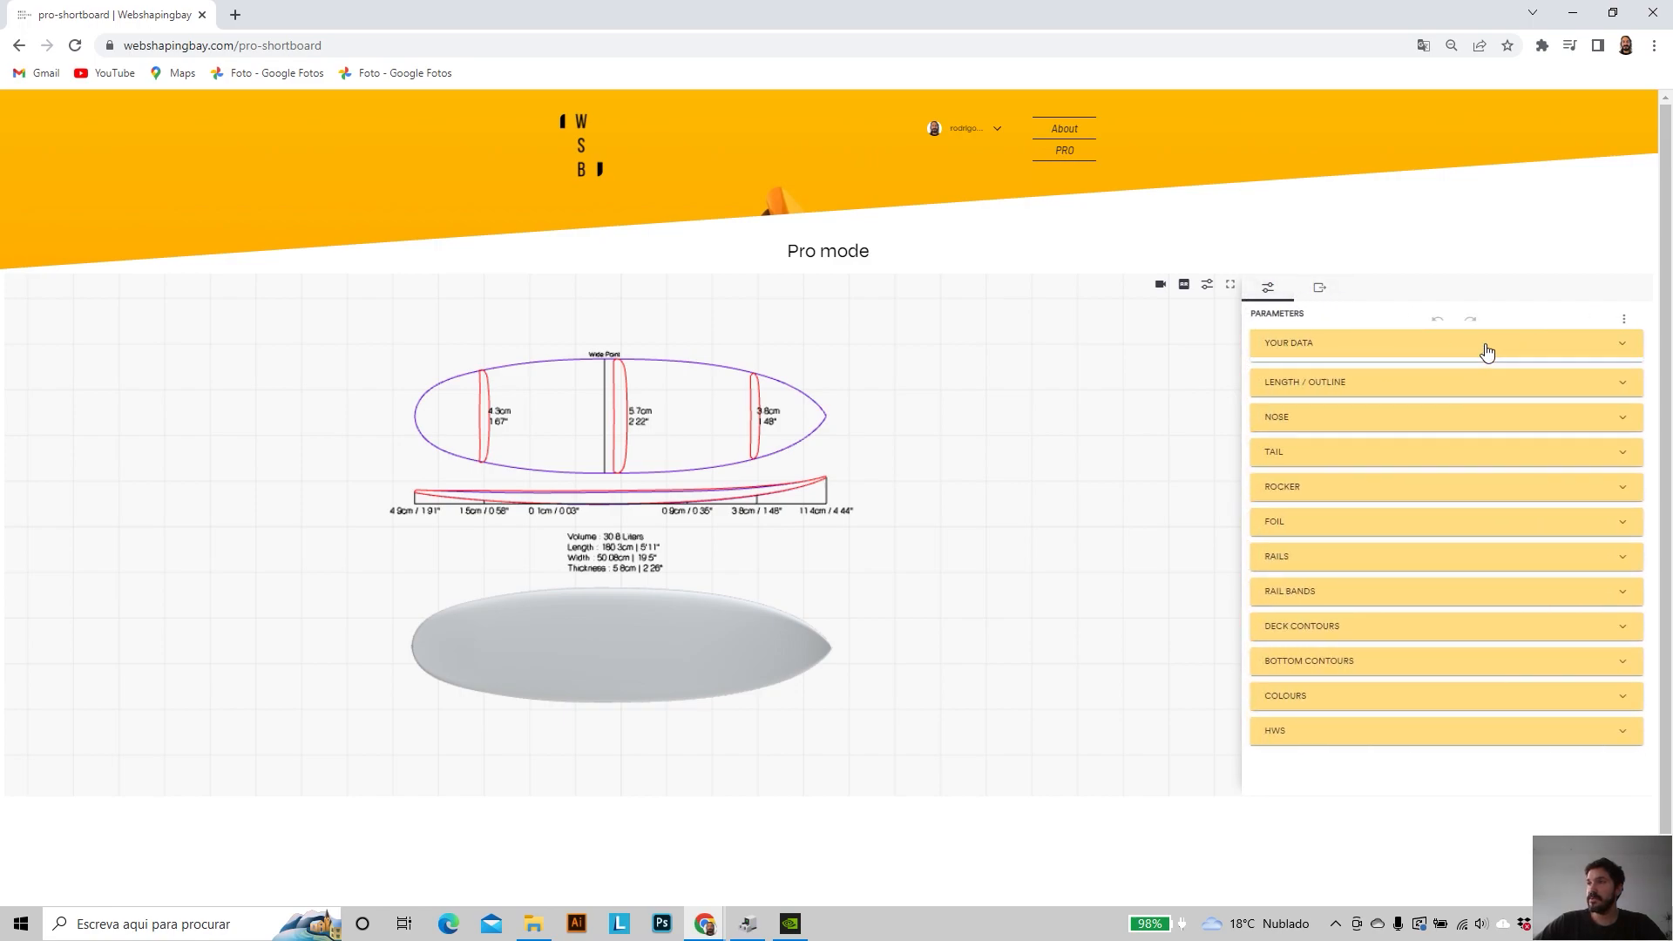
left_click(1487, 345)
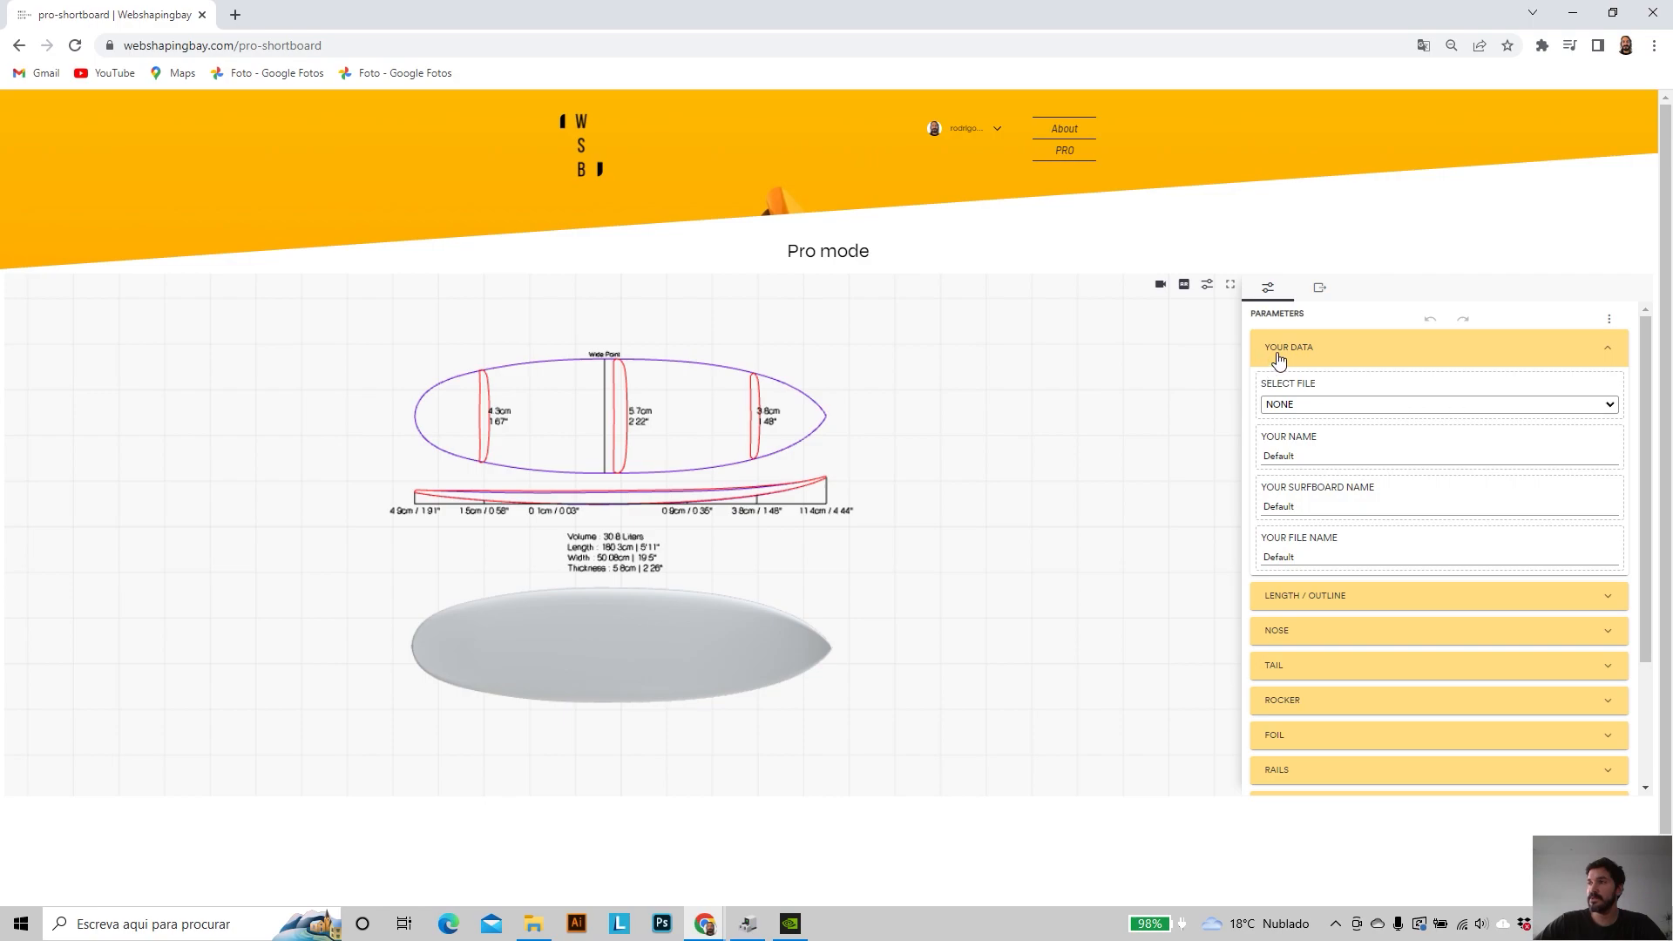
left_click(1611, 407)
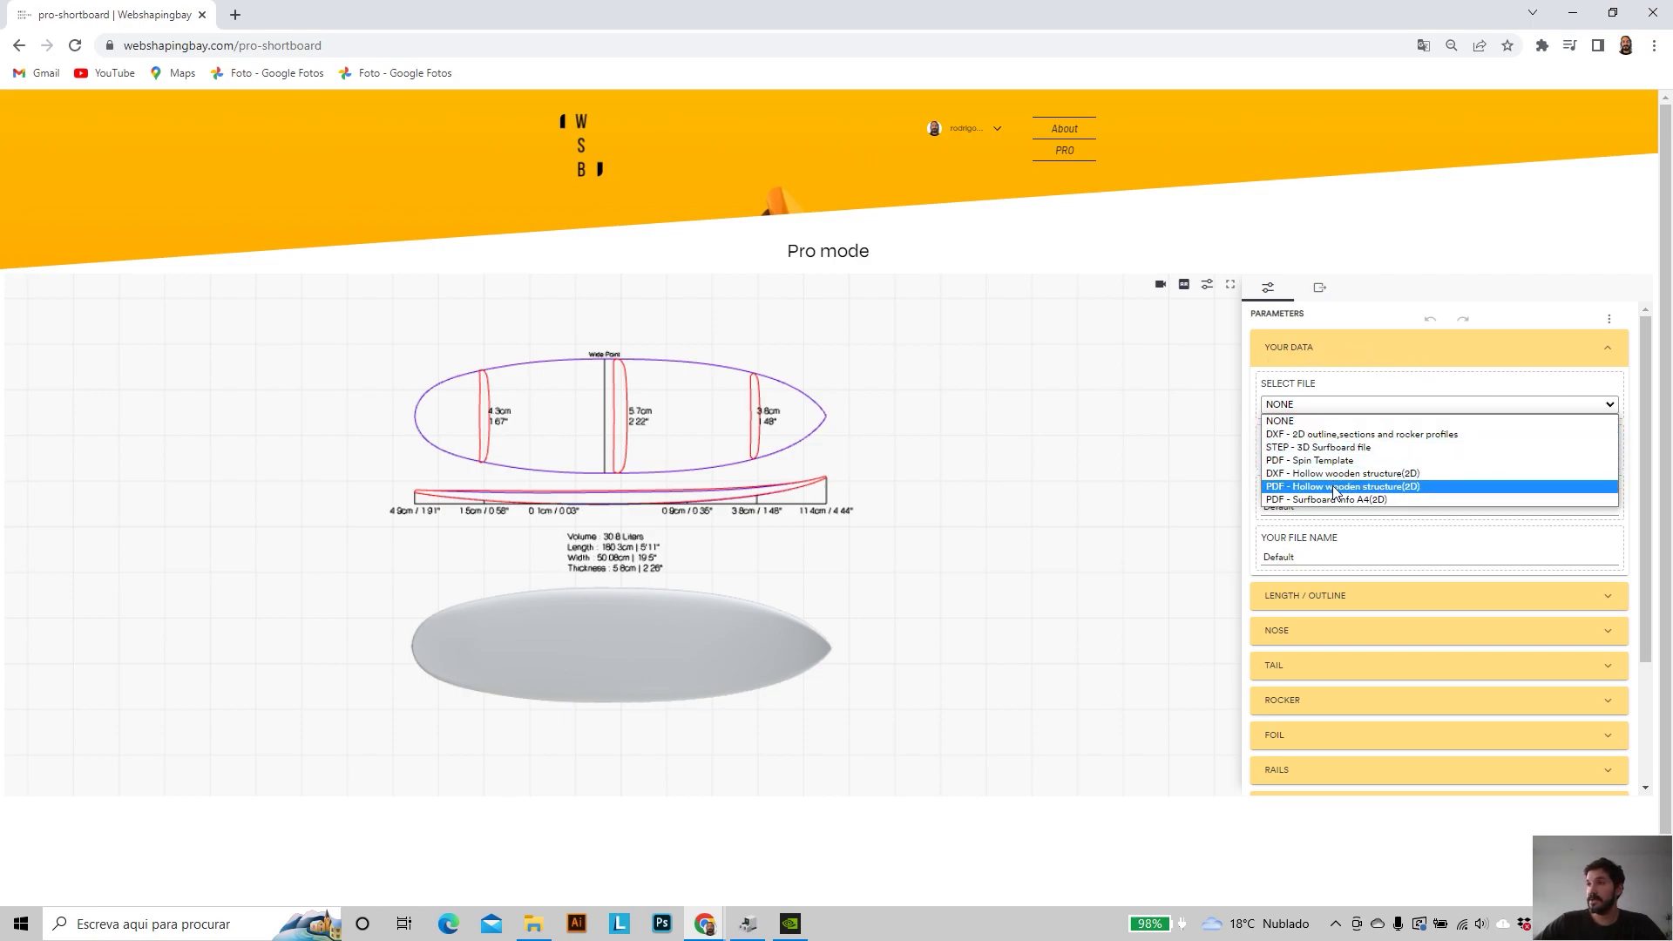
left_click(1609, 407)
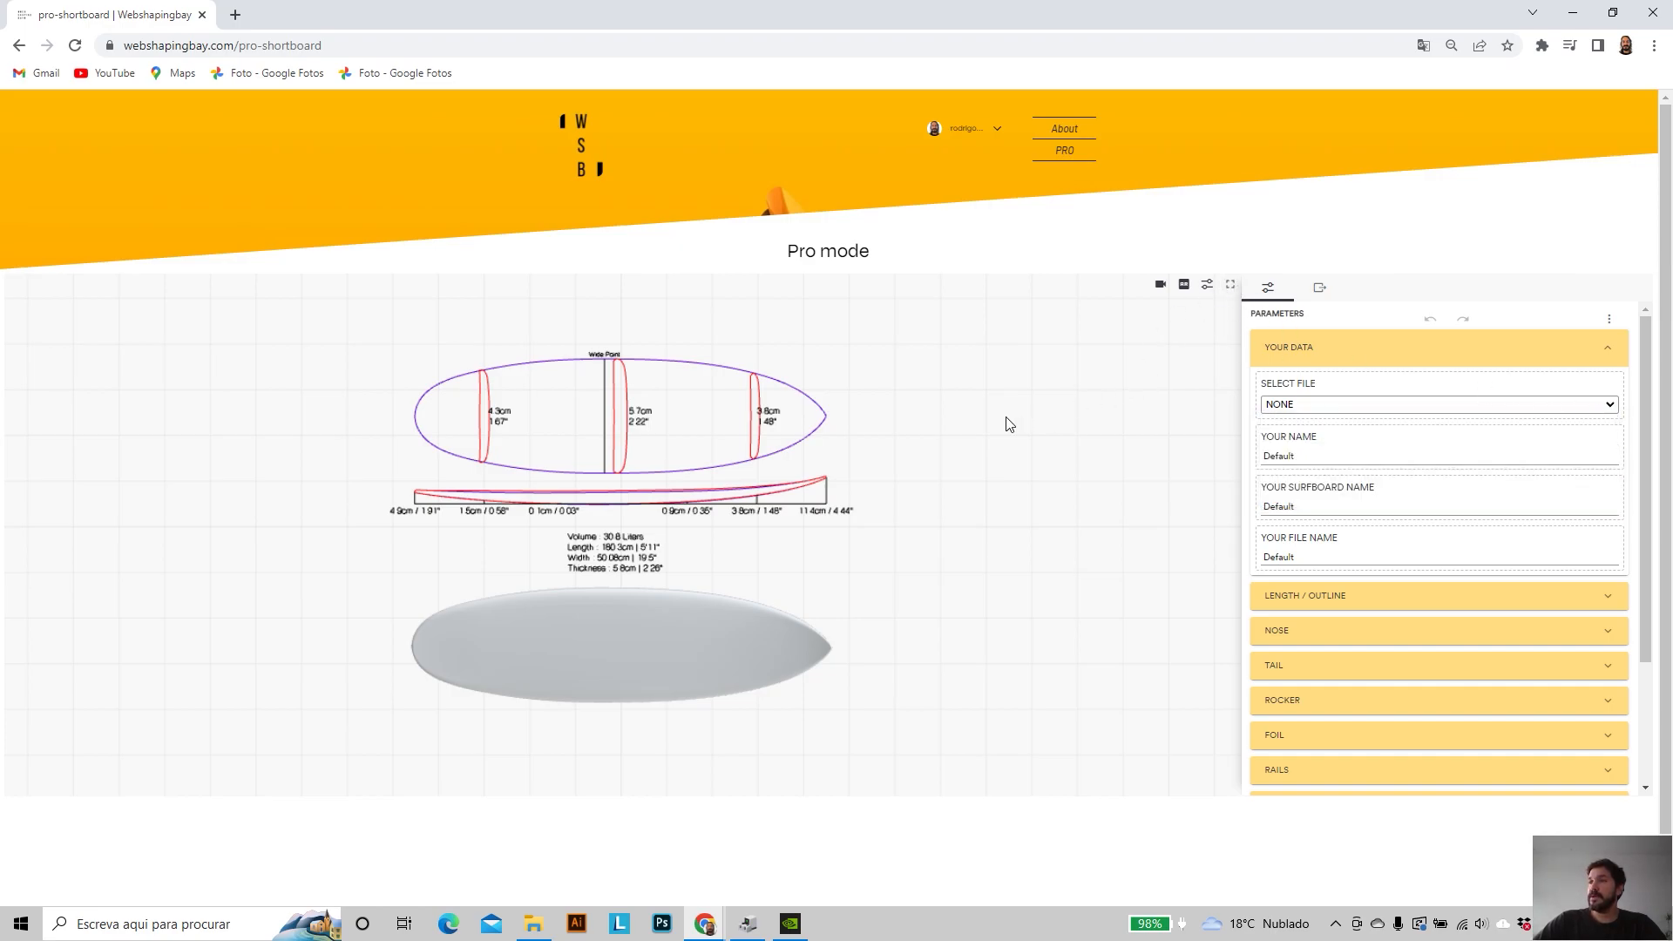
- Try the full-screen view with the parameters hidden, leave full screen and show the parameters again
left_click(1230, 284)
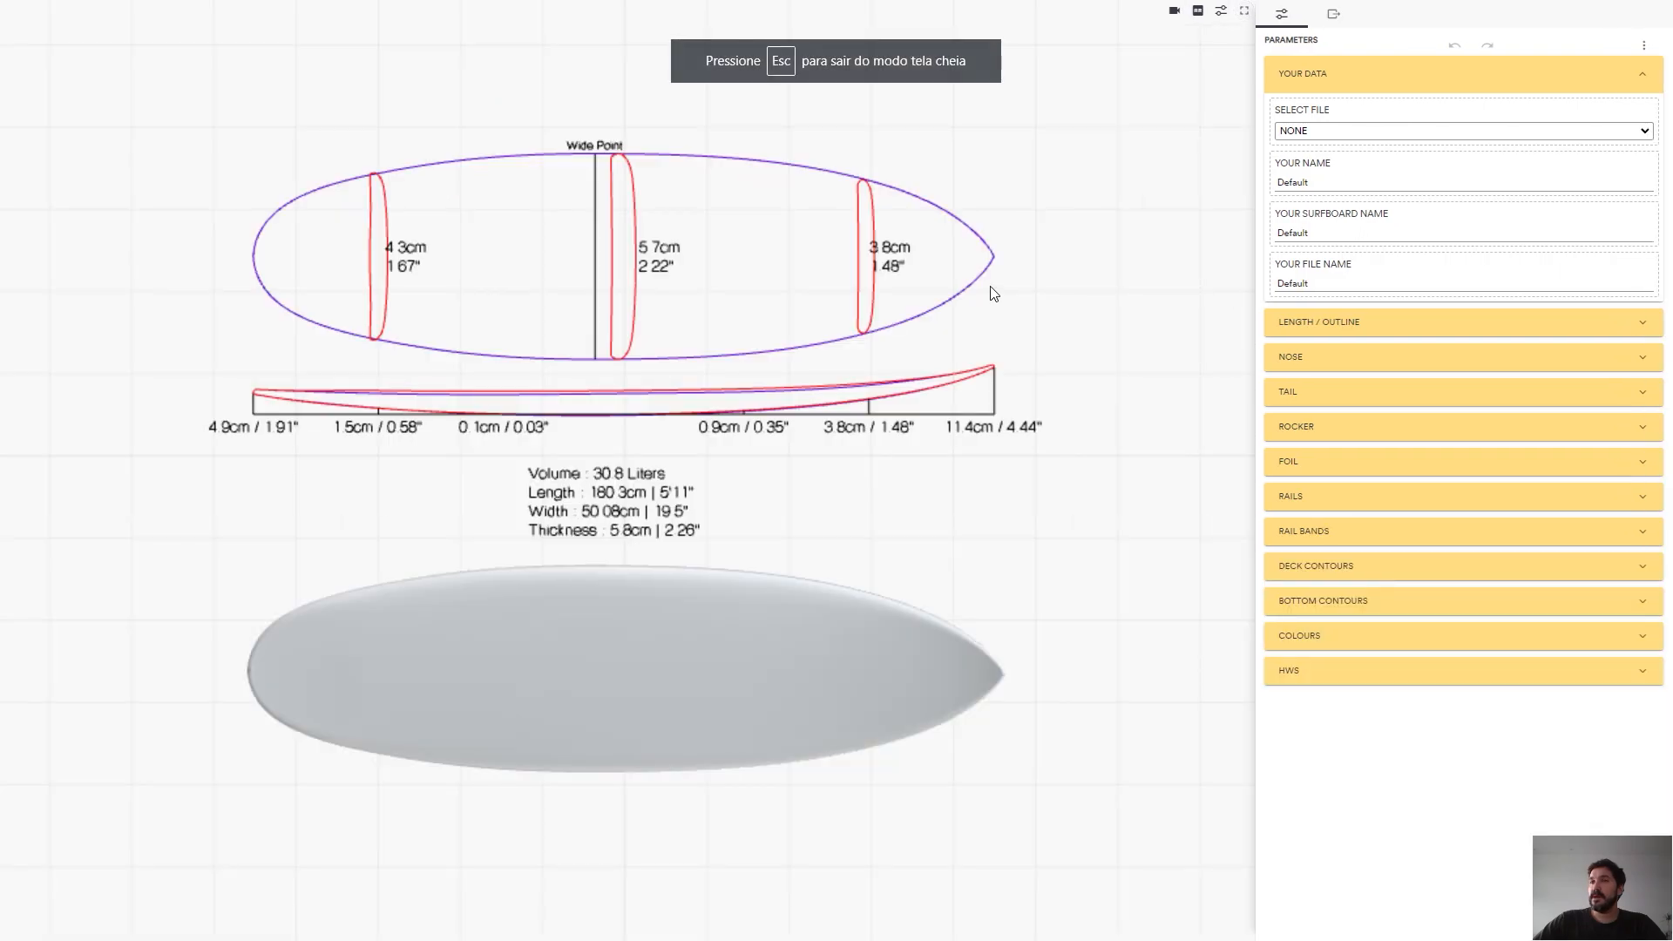
left_click(1220, 14)
left_click(1659, 13)
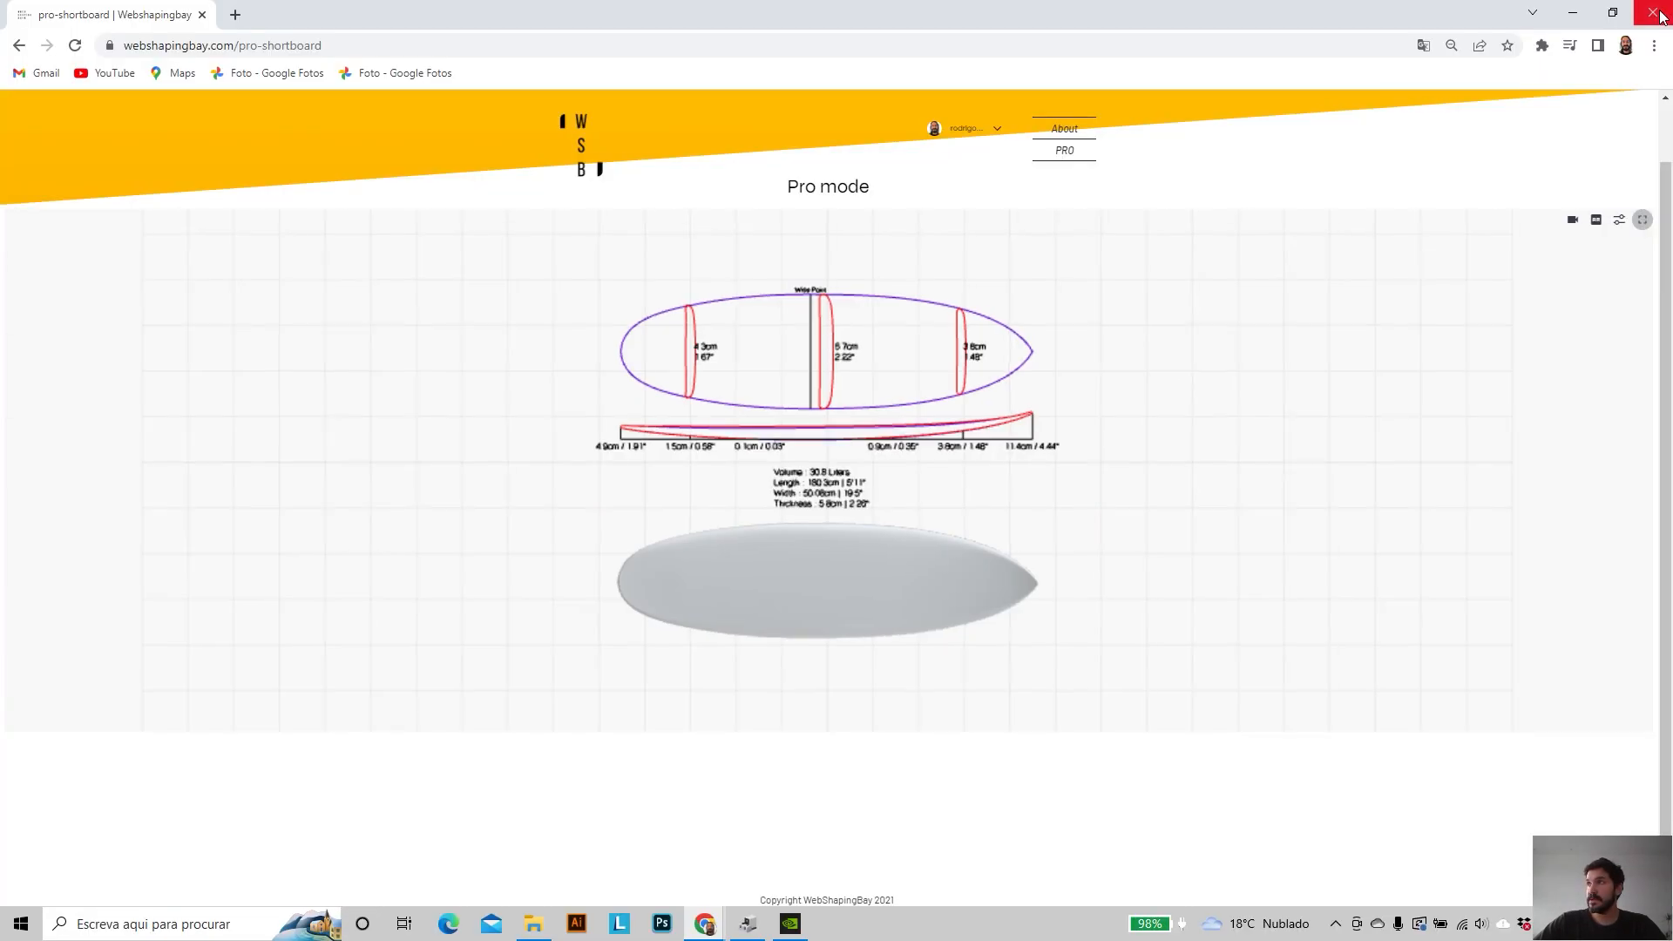
left_click(1617, 223)
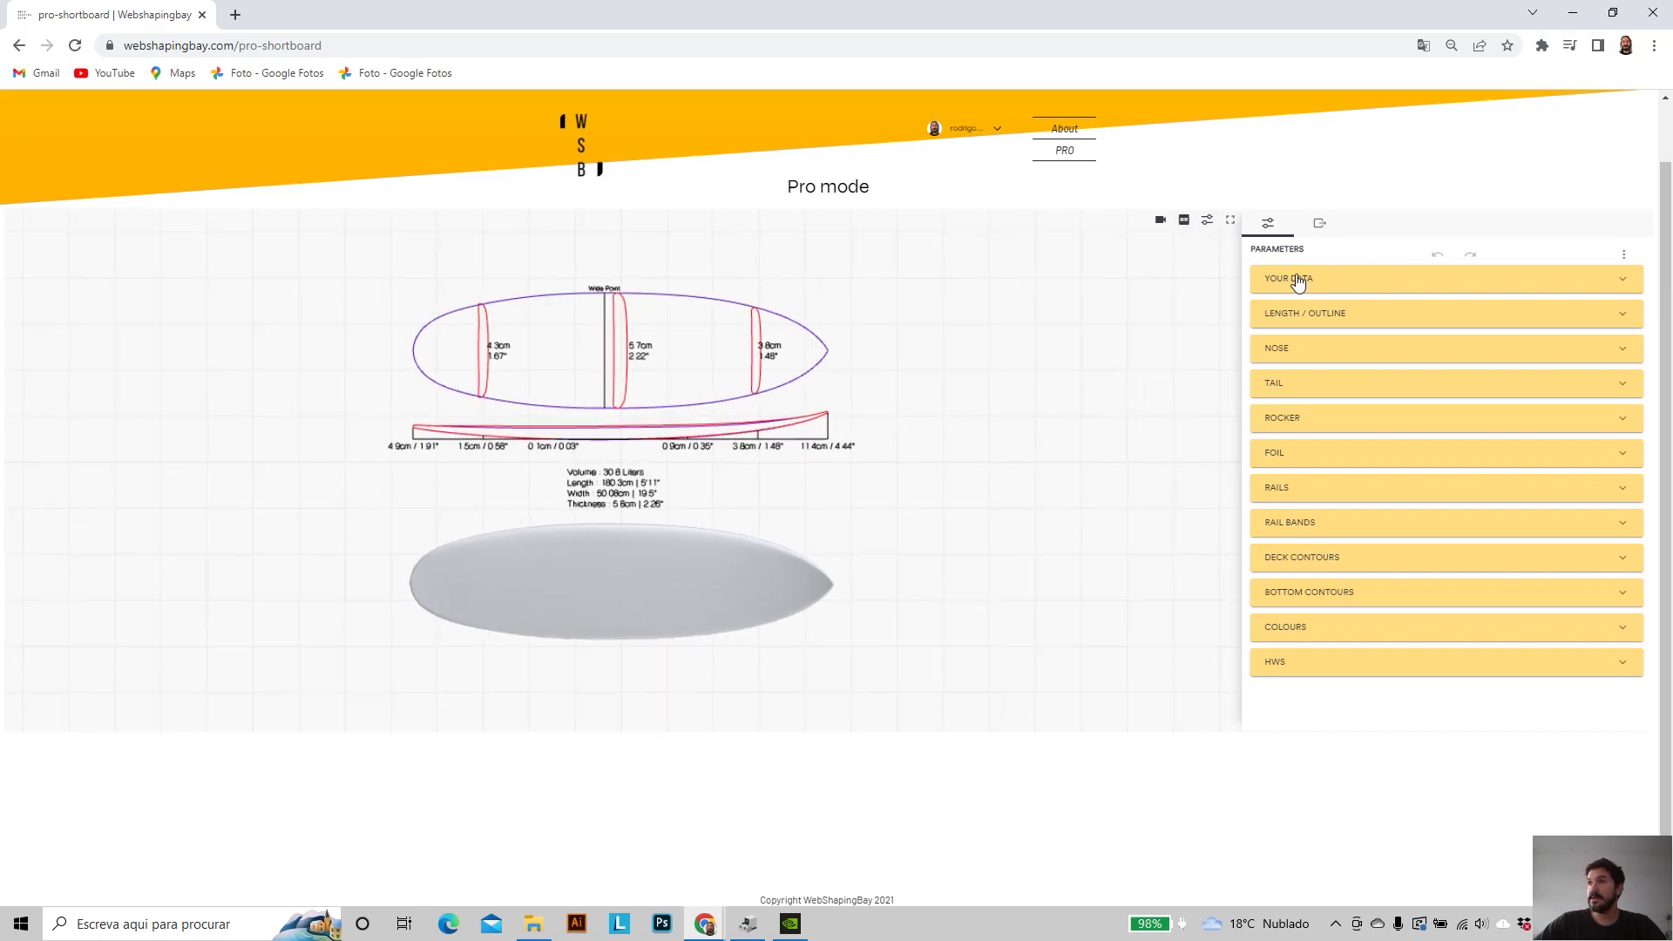
- Display the QR code for viewing the shortboard in AR on a mobile device and close it
scroll(1178, 279, "up", 2)
left_click(1187, 287)
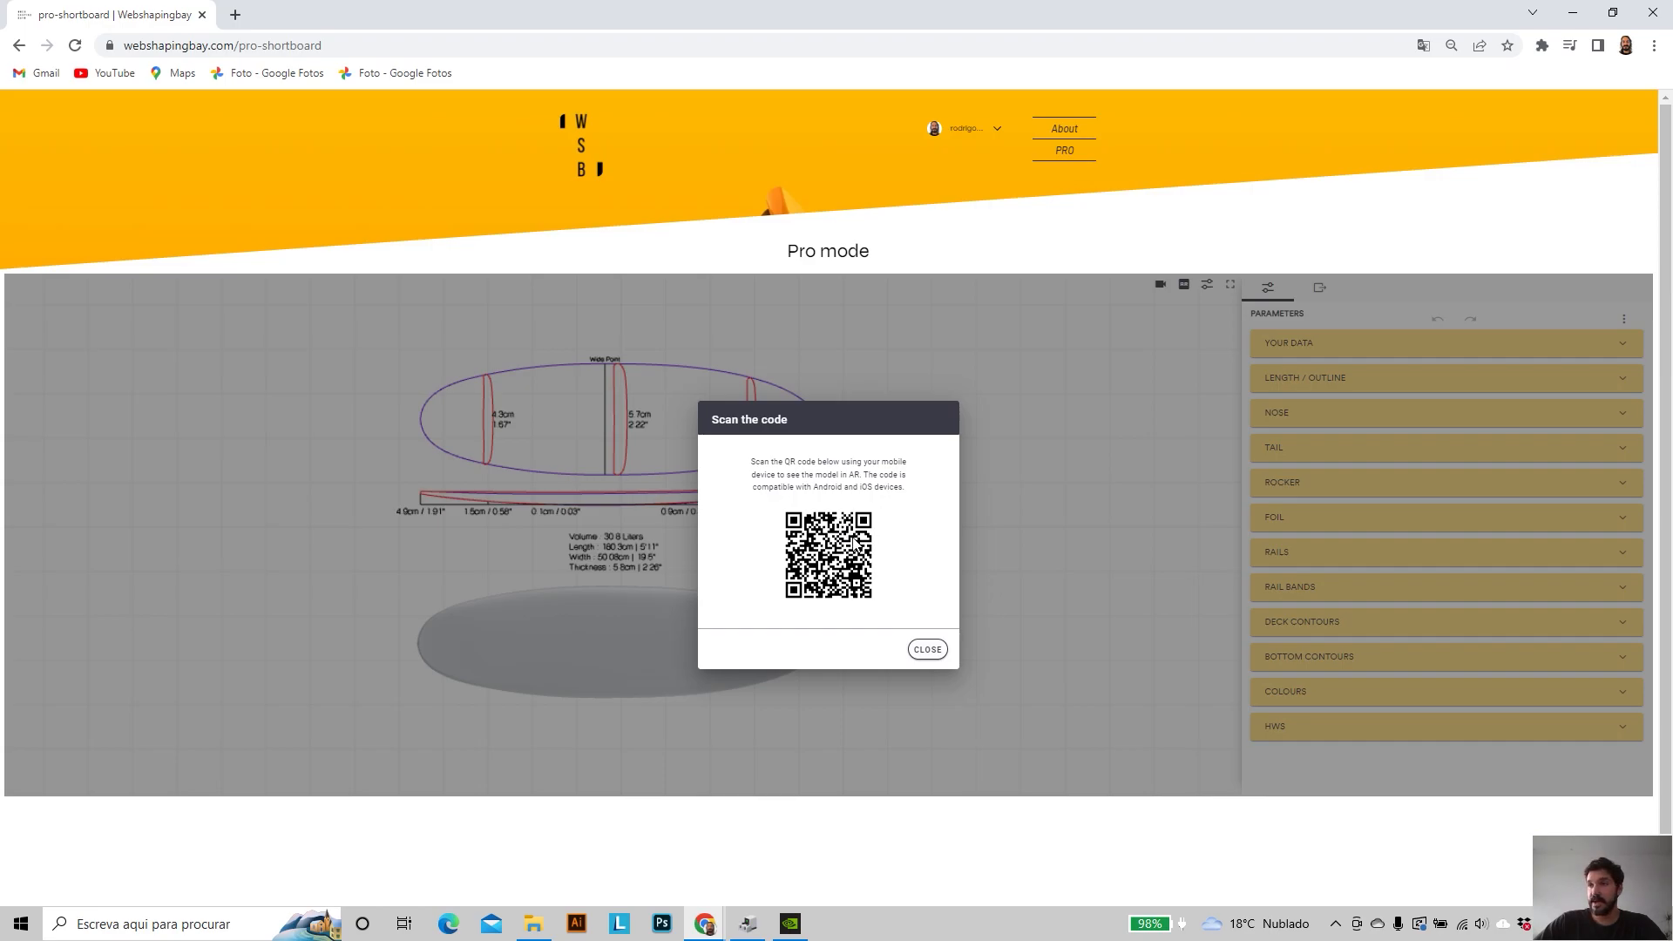
left_click(927, 649)
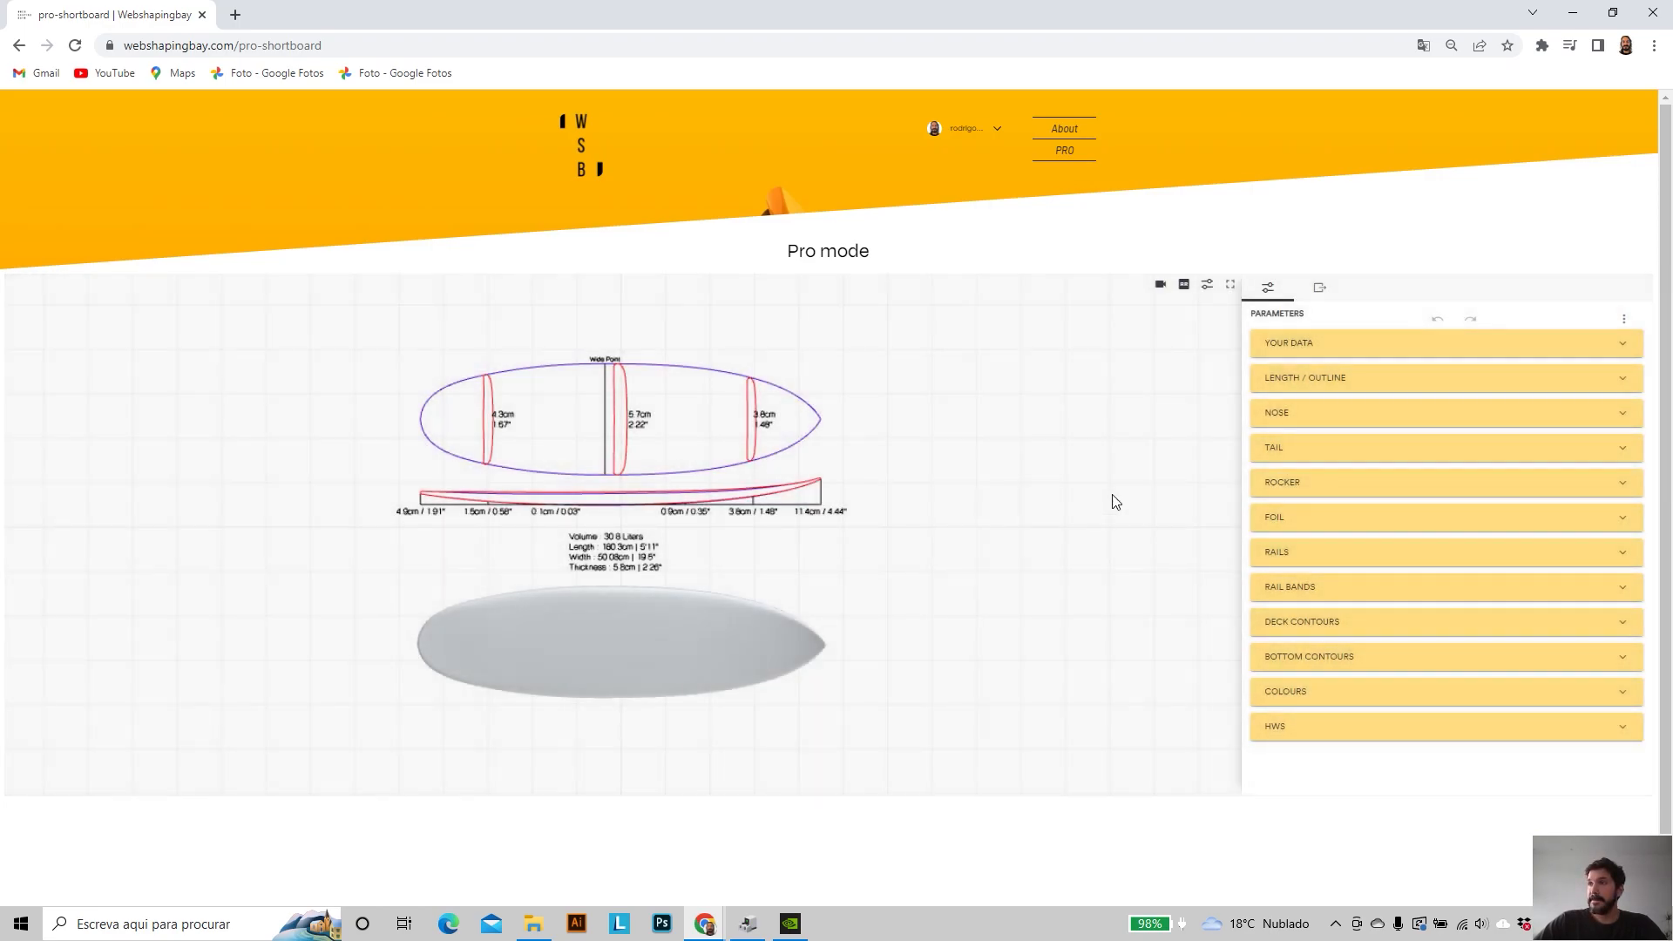
- View the shortboard through the Top, Front and Perspective cameras in turn
left_click(1160, 284)
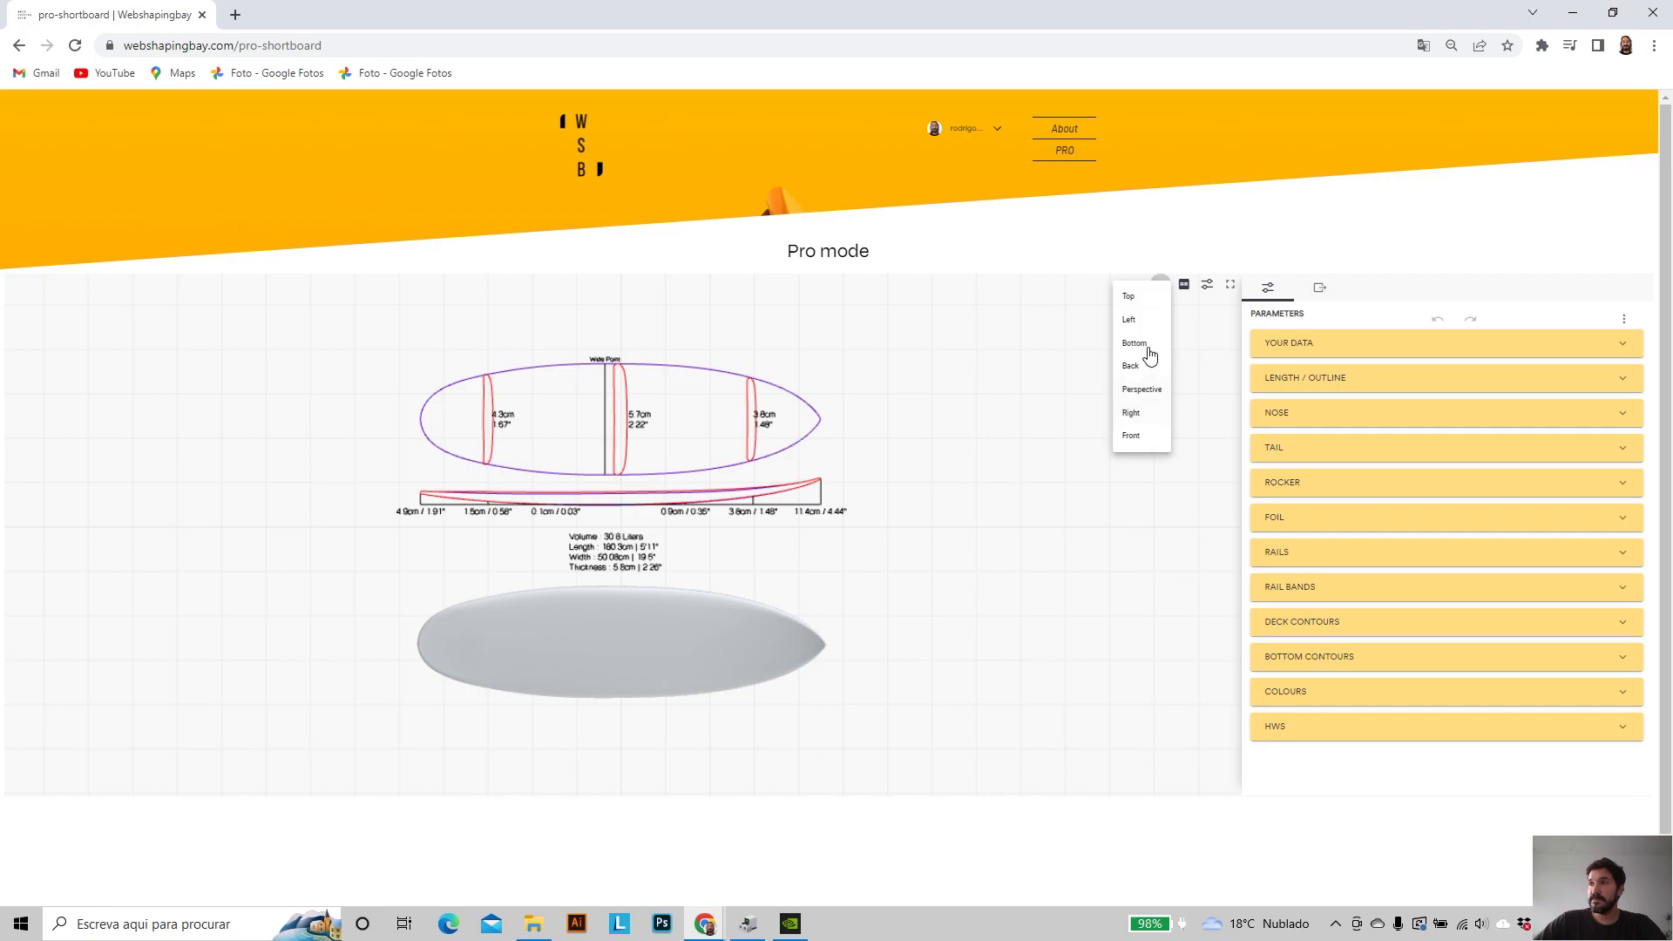
left_click(1129, 297)
left_click(1162, 295)
left_click(1134, 432)
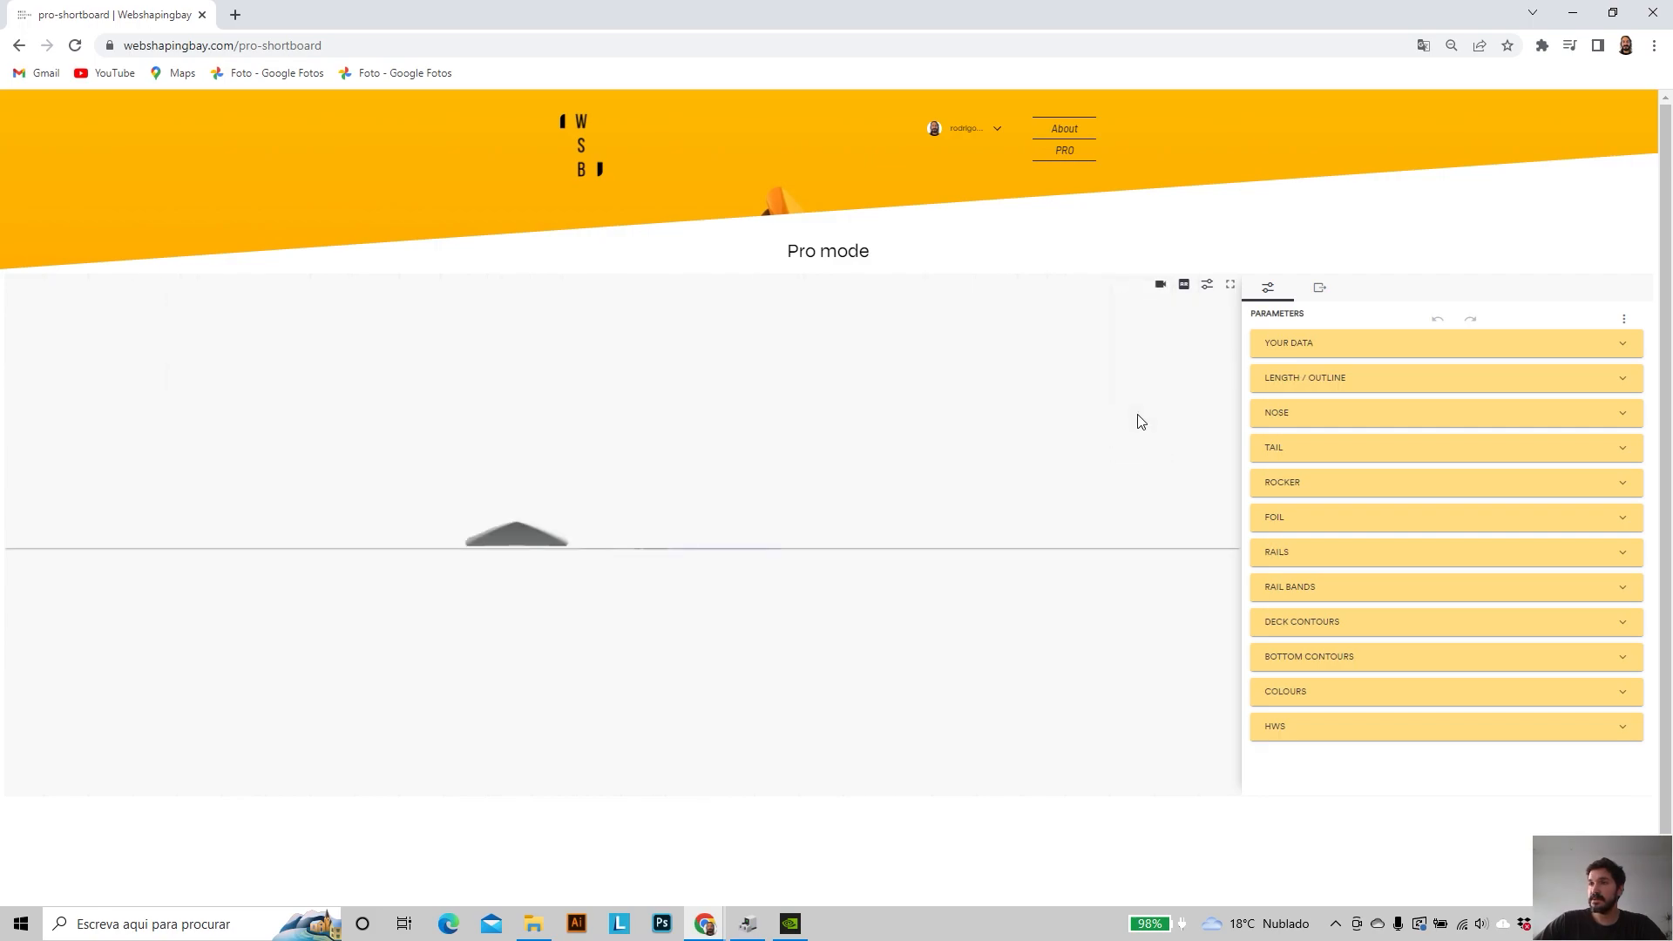
left_click(1160, 285)
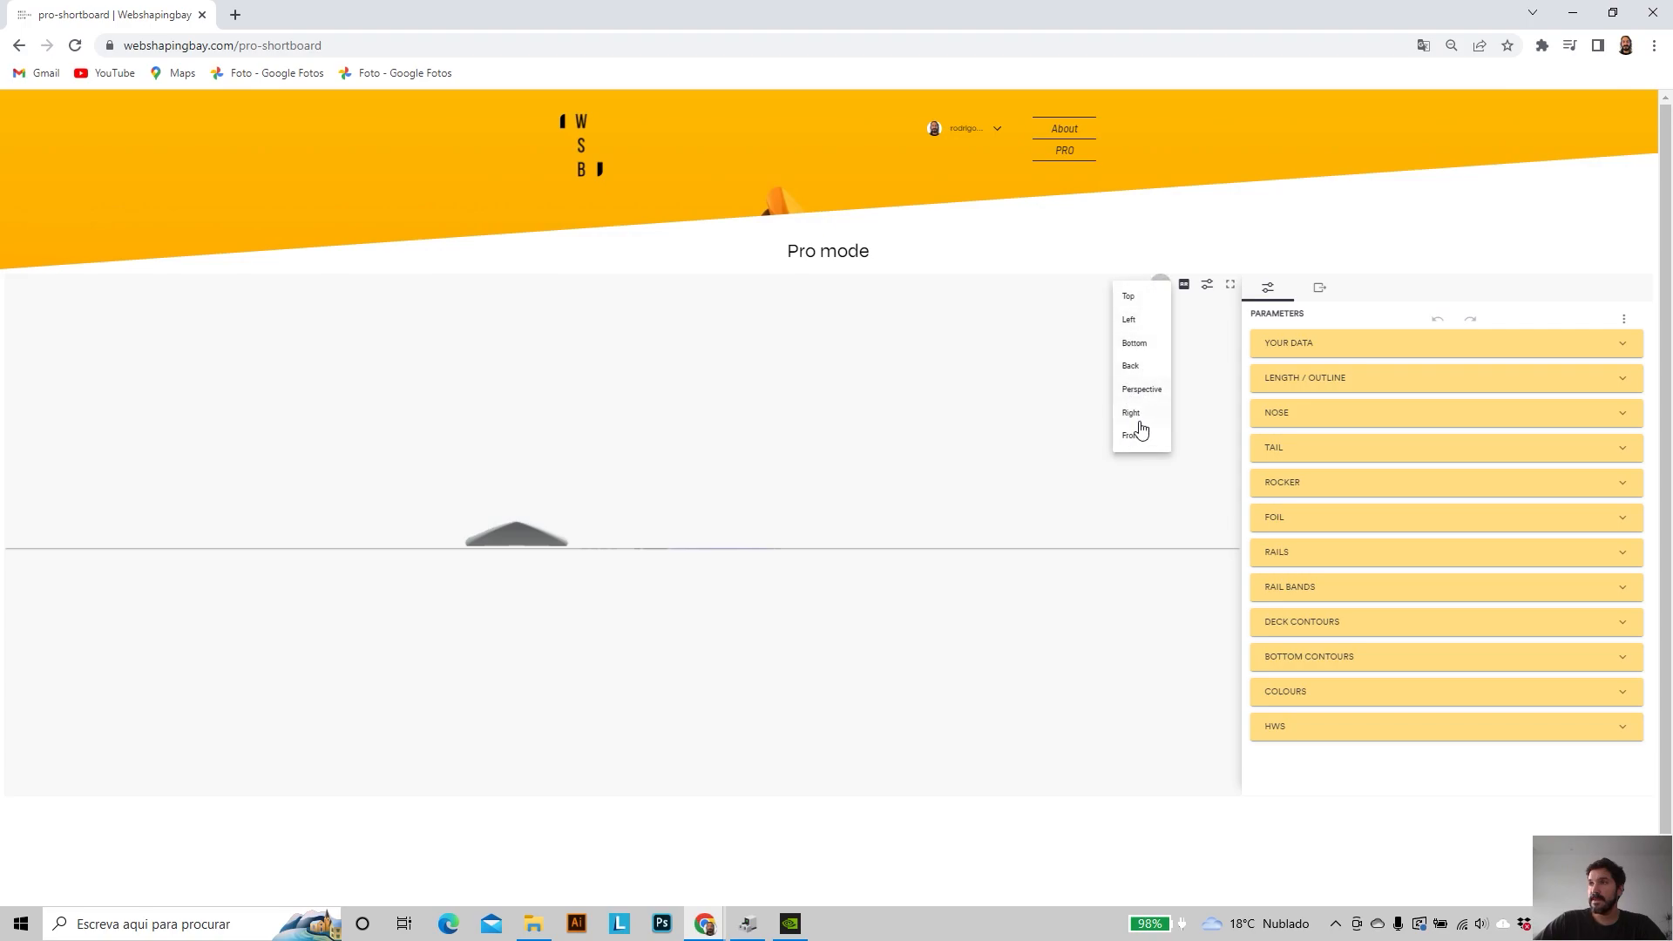
left_click(1142, 390)
- Show the configurator full screen with the whole shortboard and its dimension drawings in view
left_click_drag(552, 651, 385, 344)
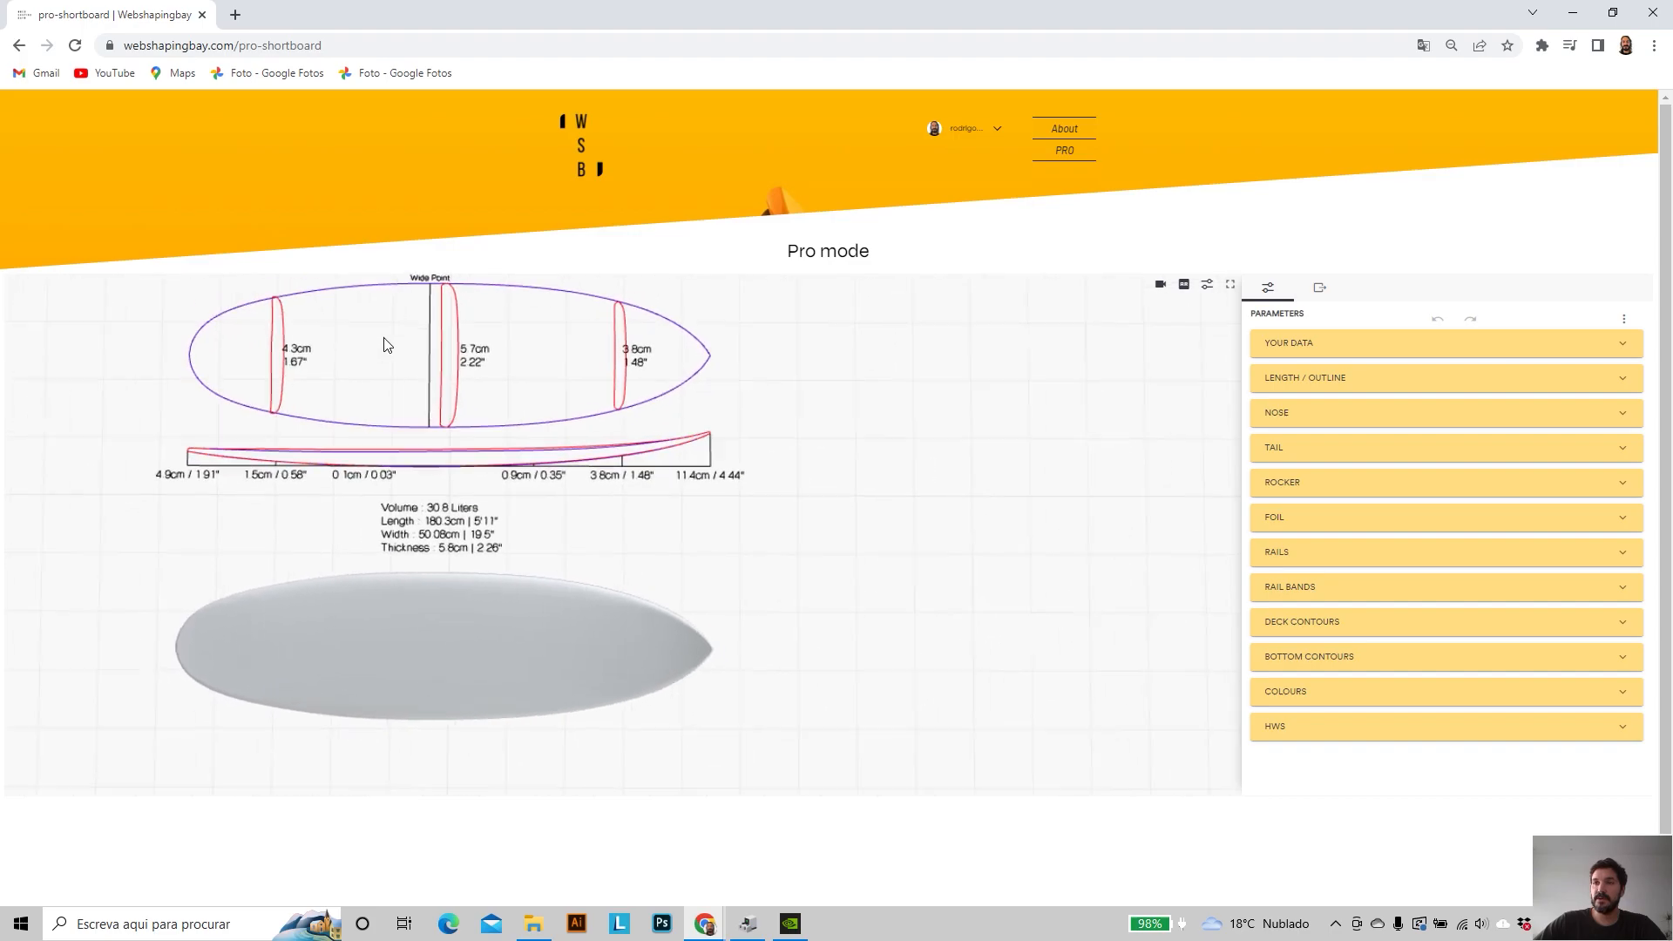
scroll(404, 459, "up", 5)
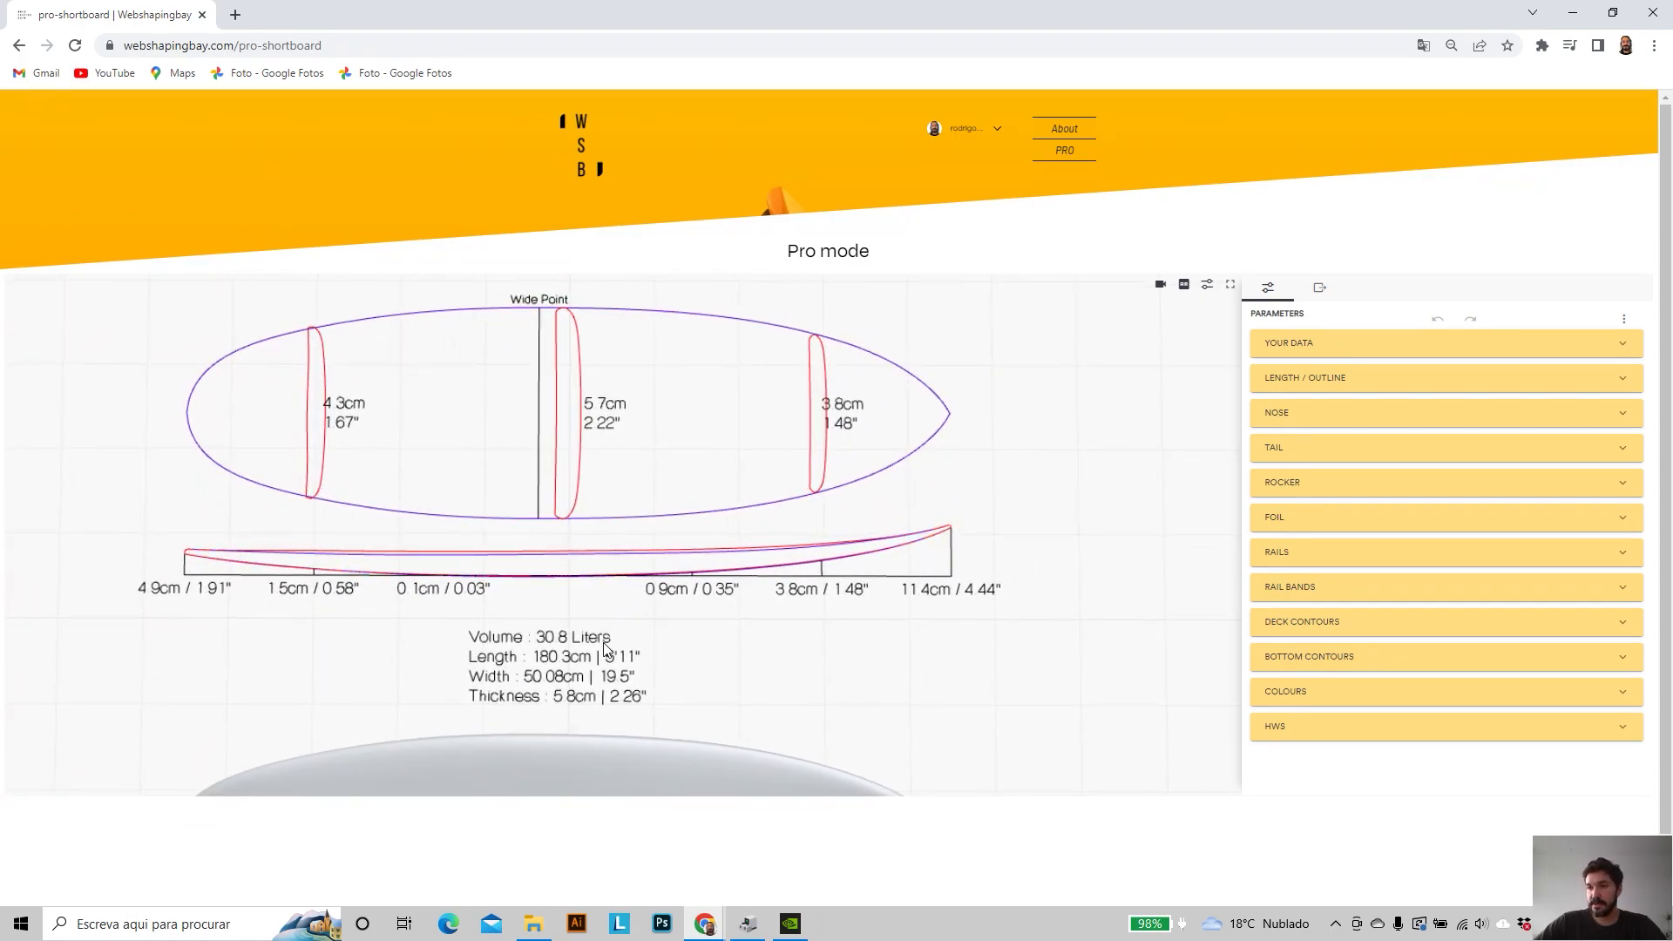
scroll(625, 457, "down", 3)
right_click_drag(710, 709, 723, 660)
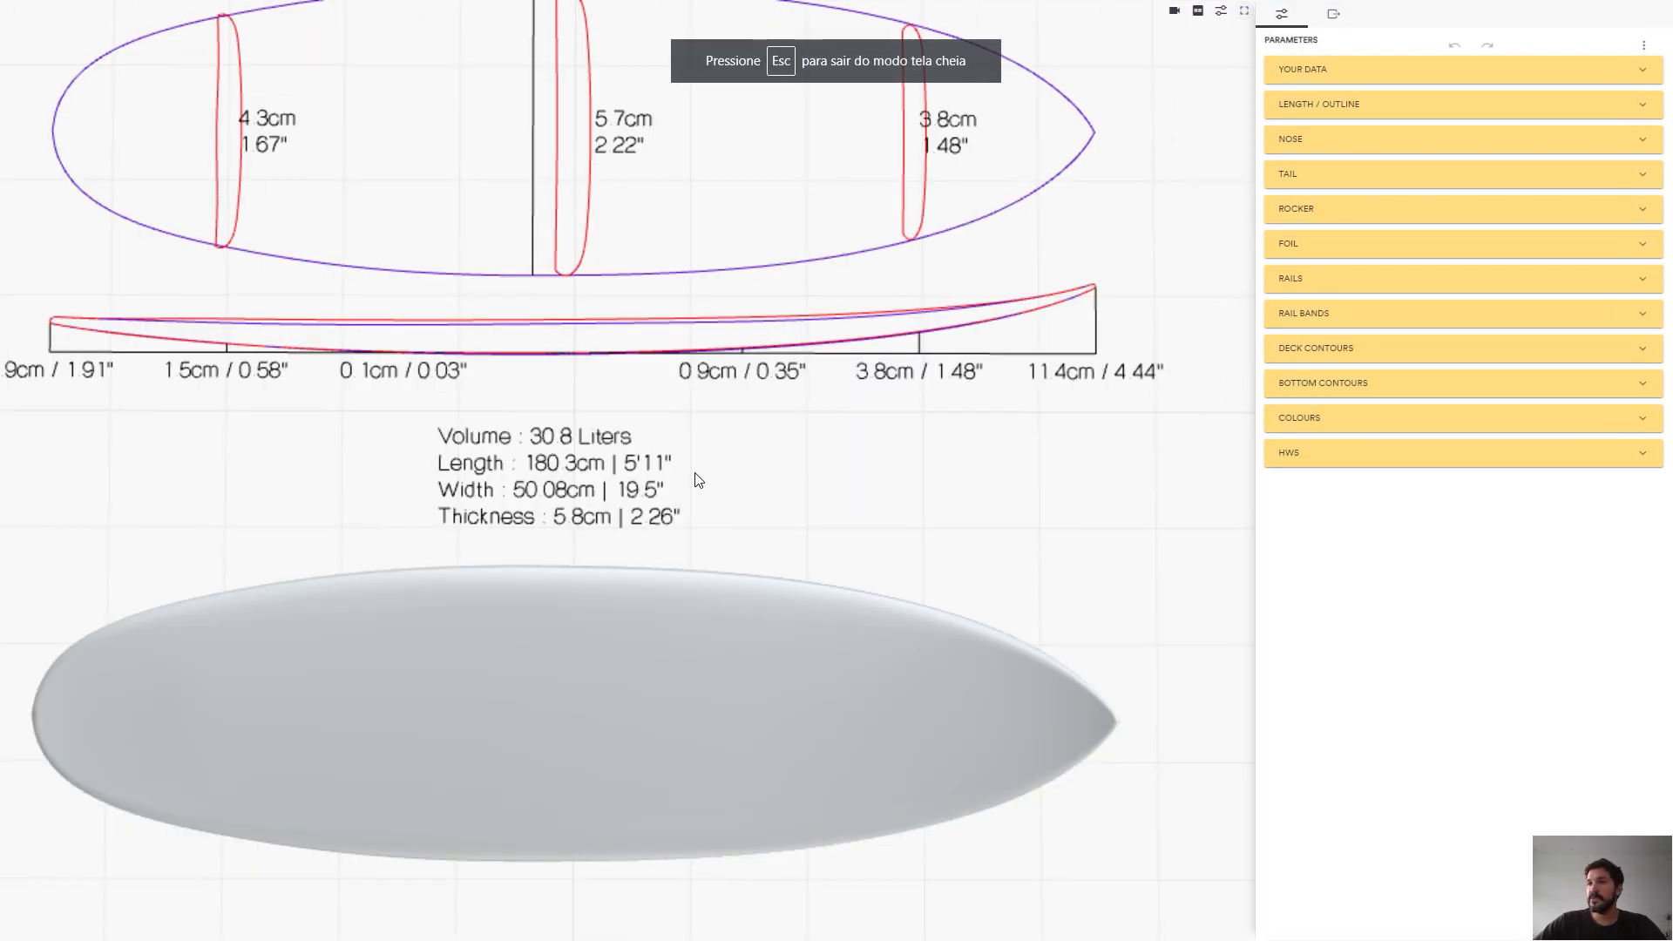
scroll(645, 483, "down", 2)
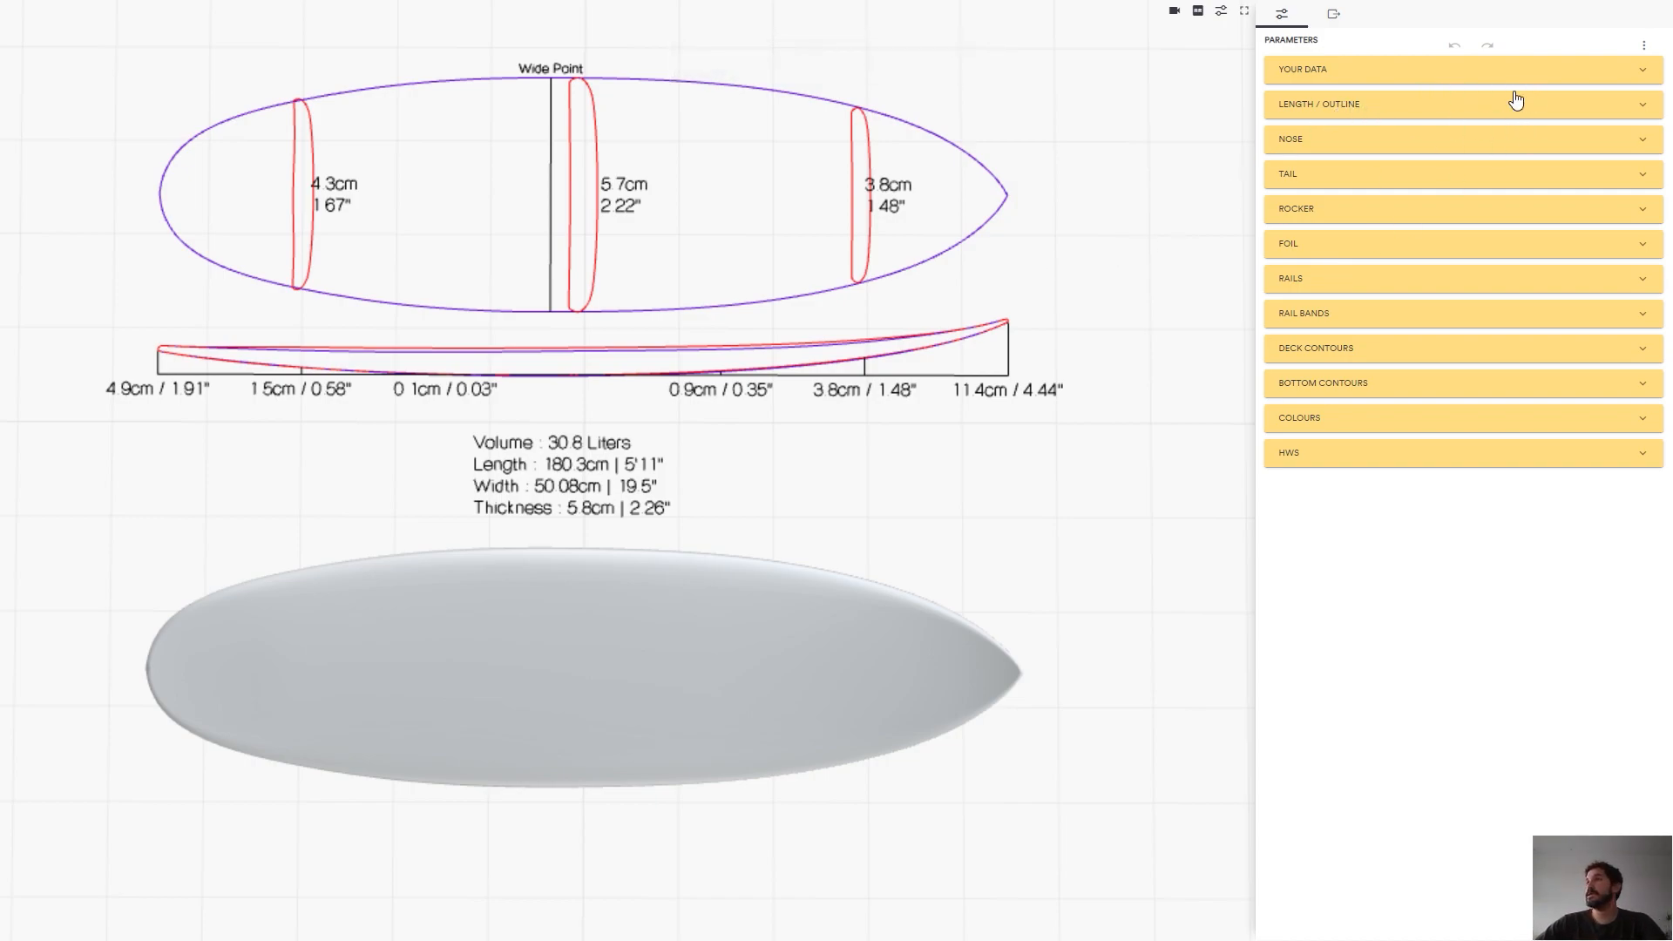
- Select "PDF - Hollow wooden structure(2D)" as the file to generate in Your Data and open the exports
left_click(1642, 70)
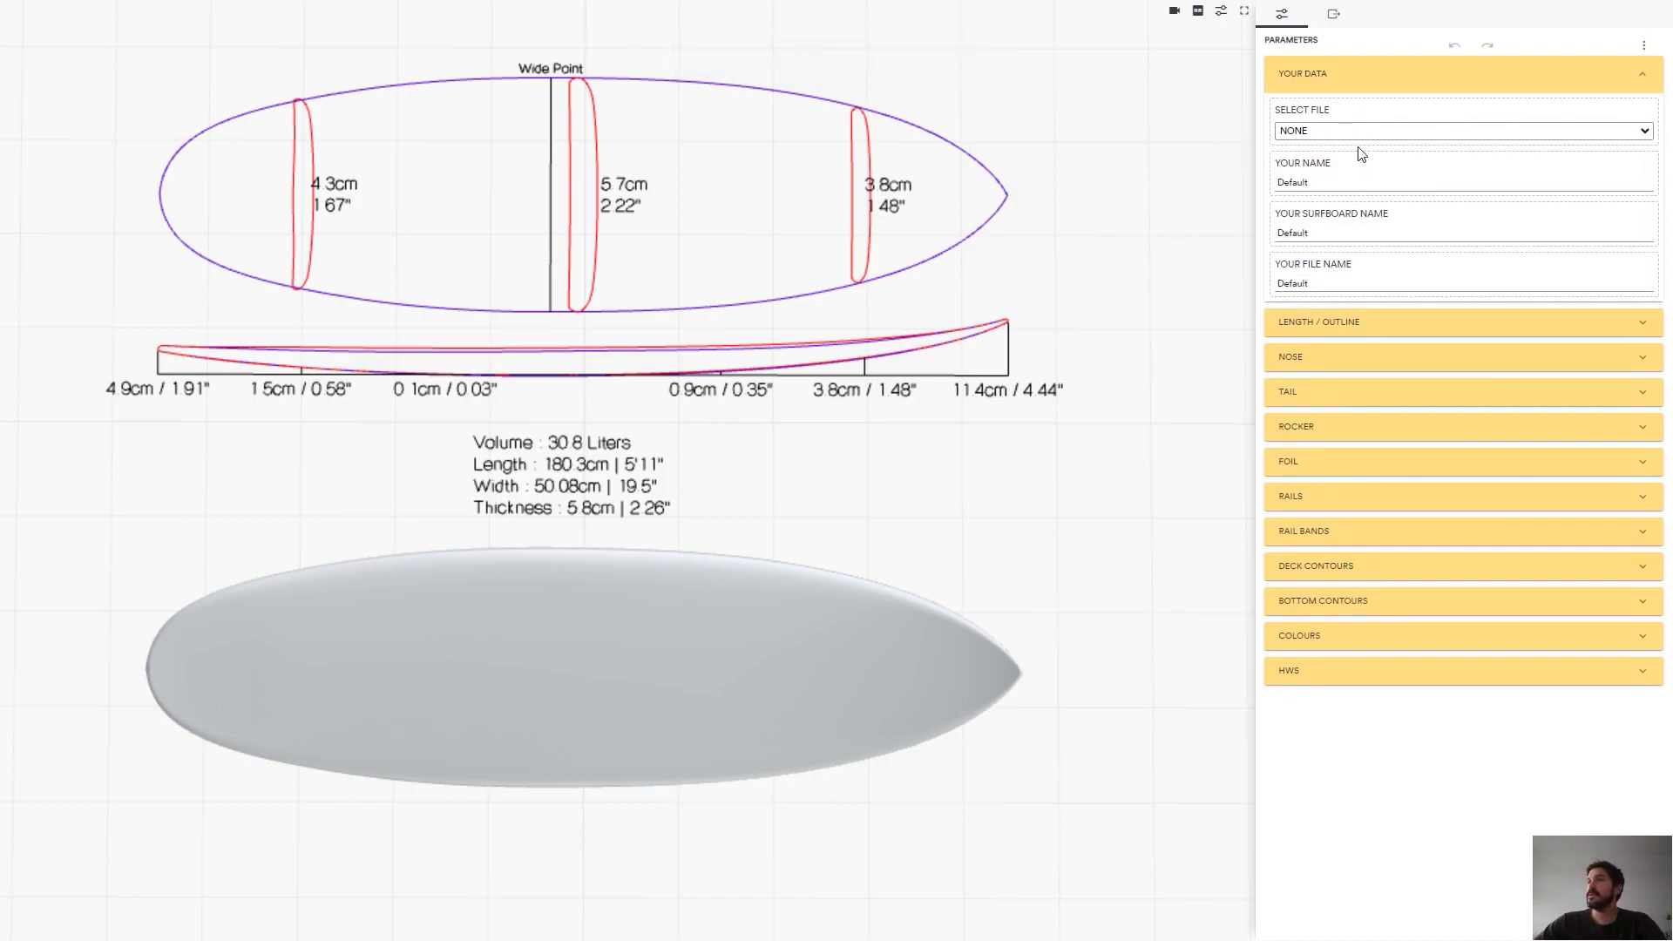
left_click(1647, 133)
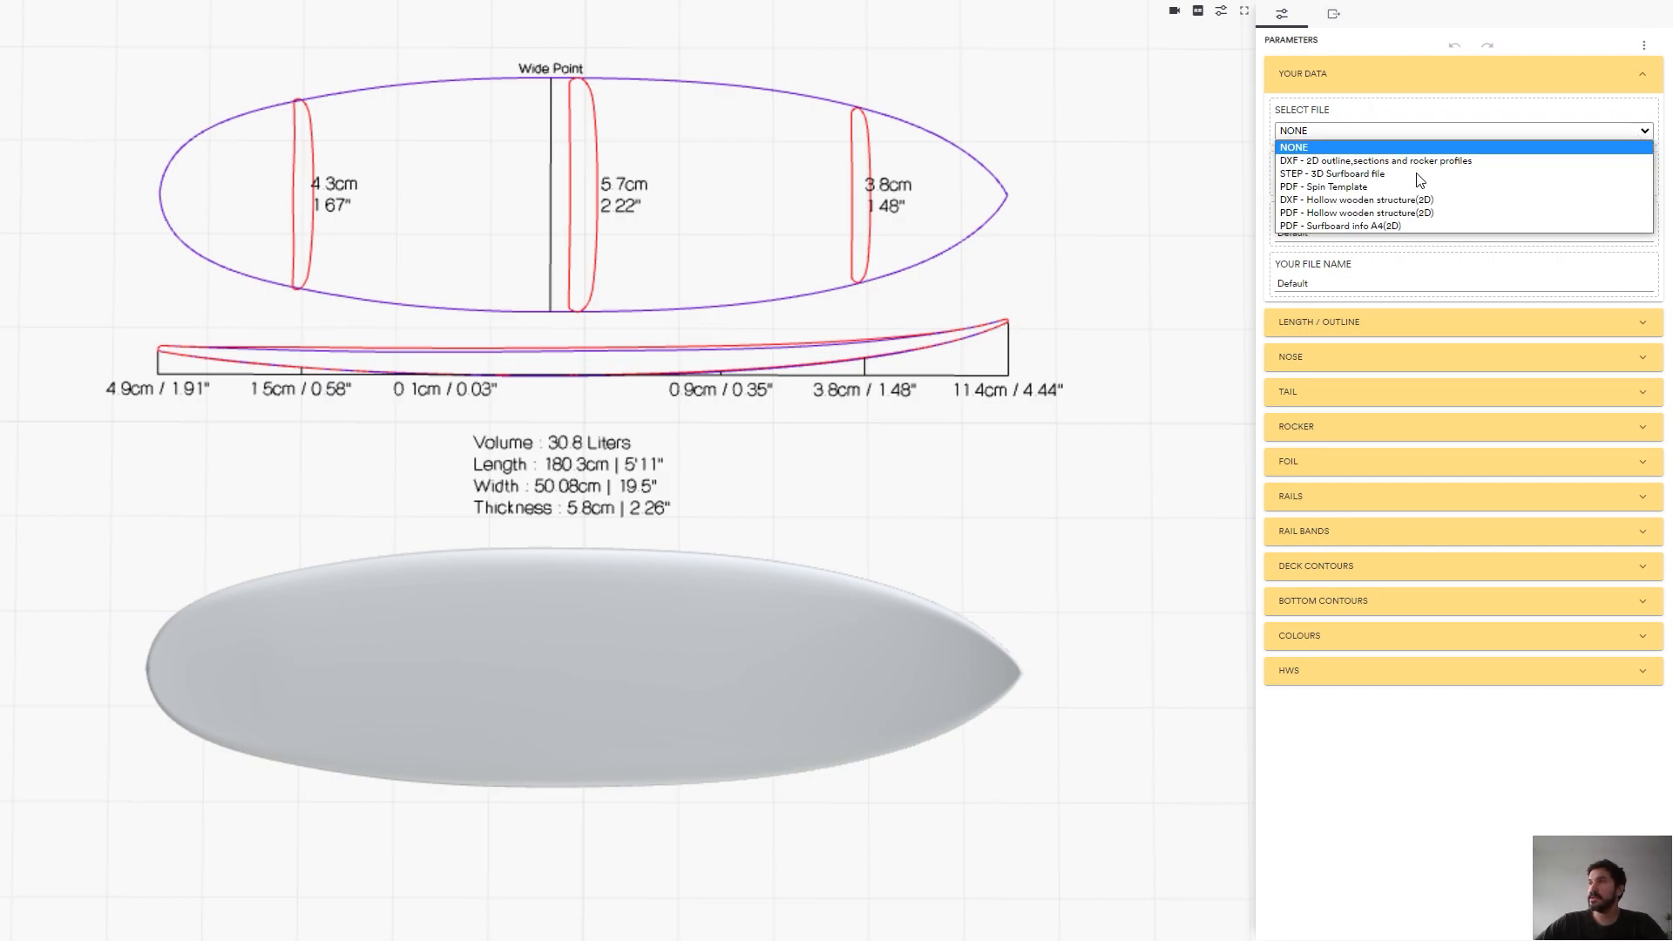
left_click(1359, 212)
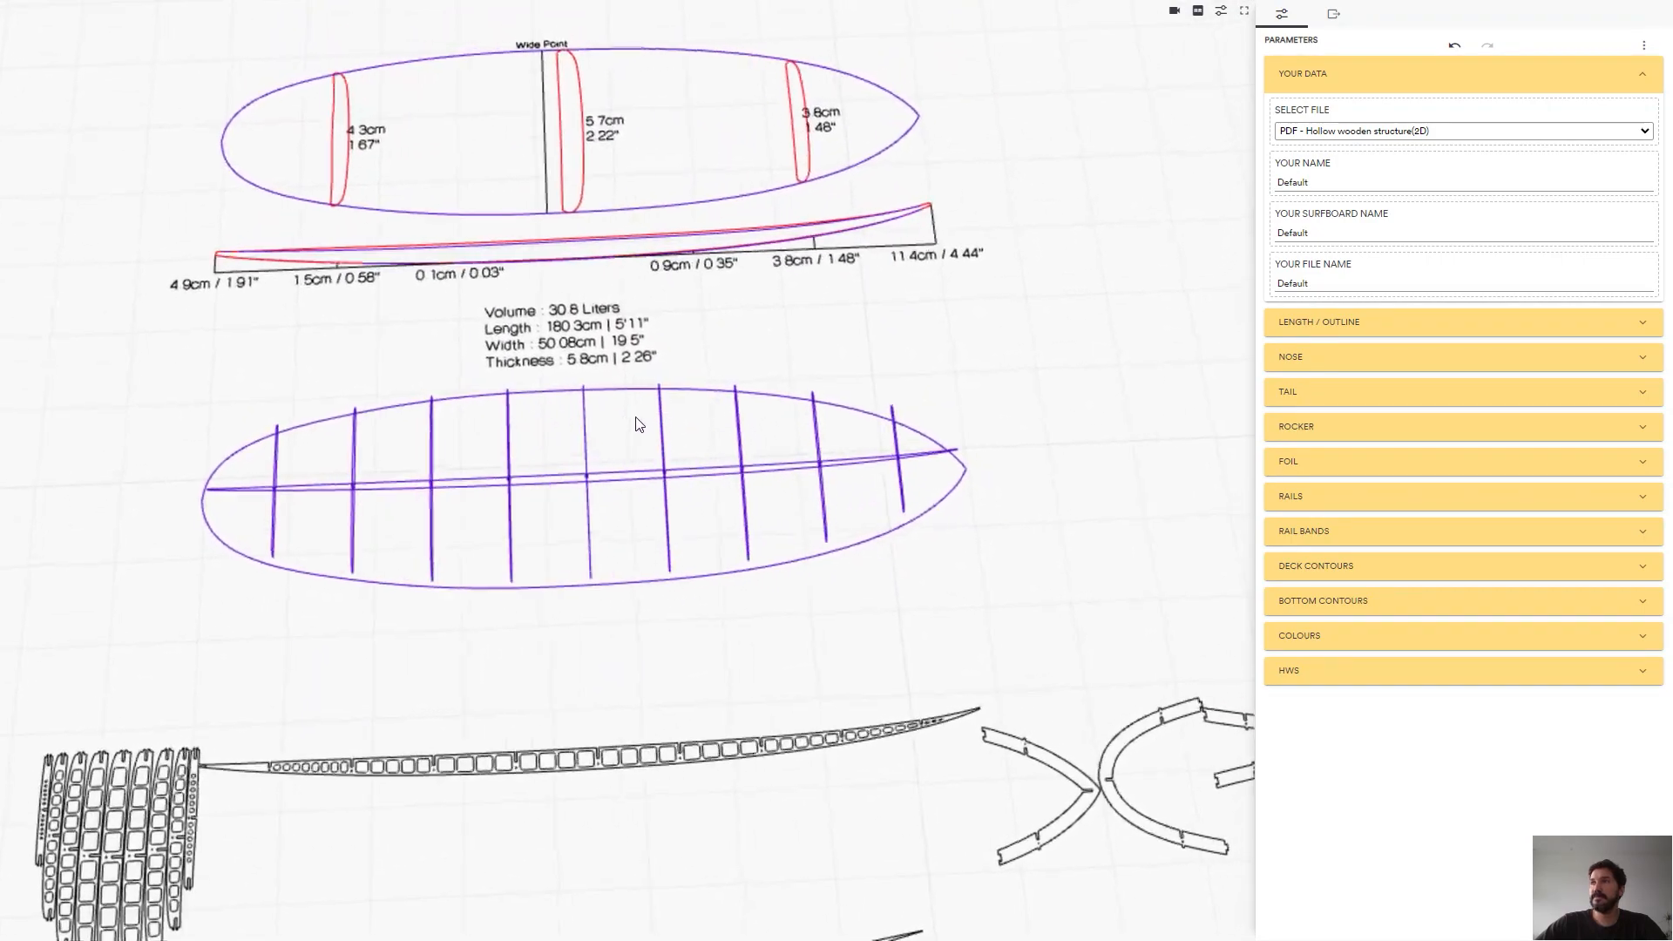
left_click(1333, 14)
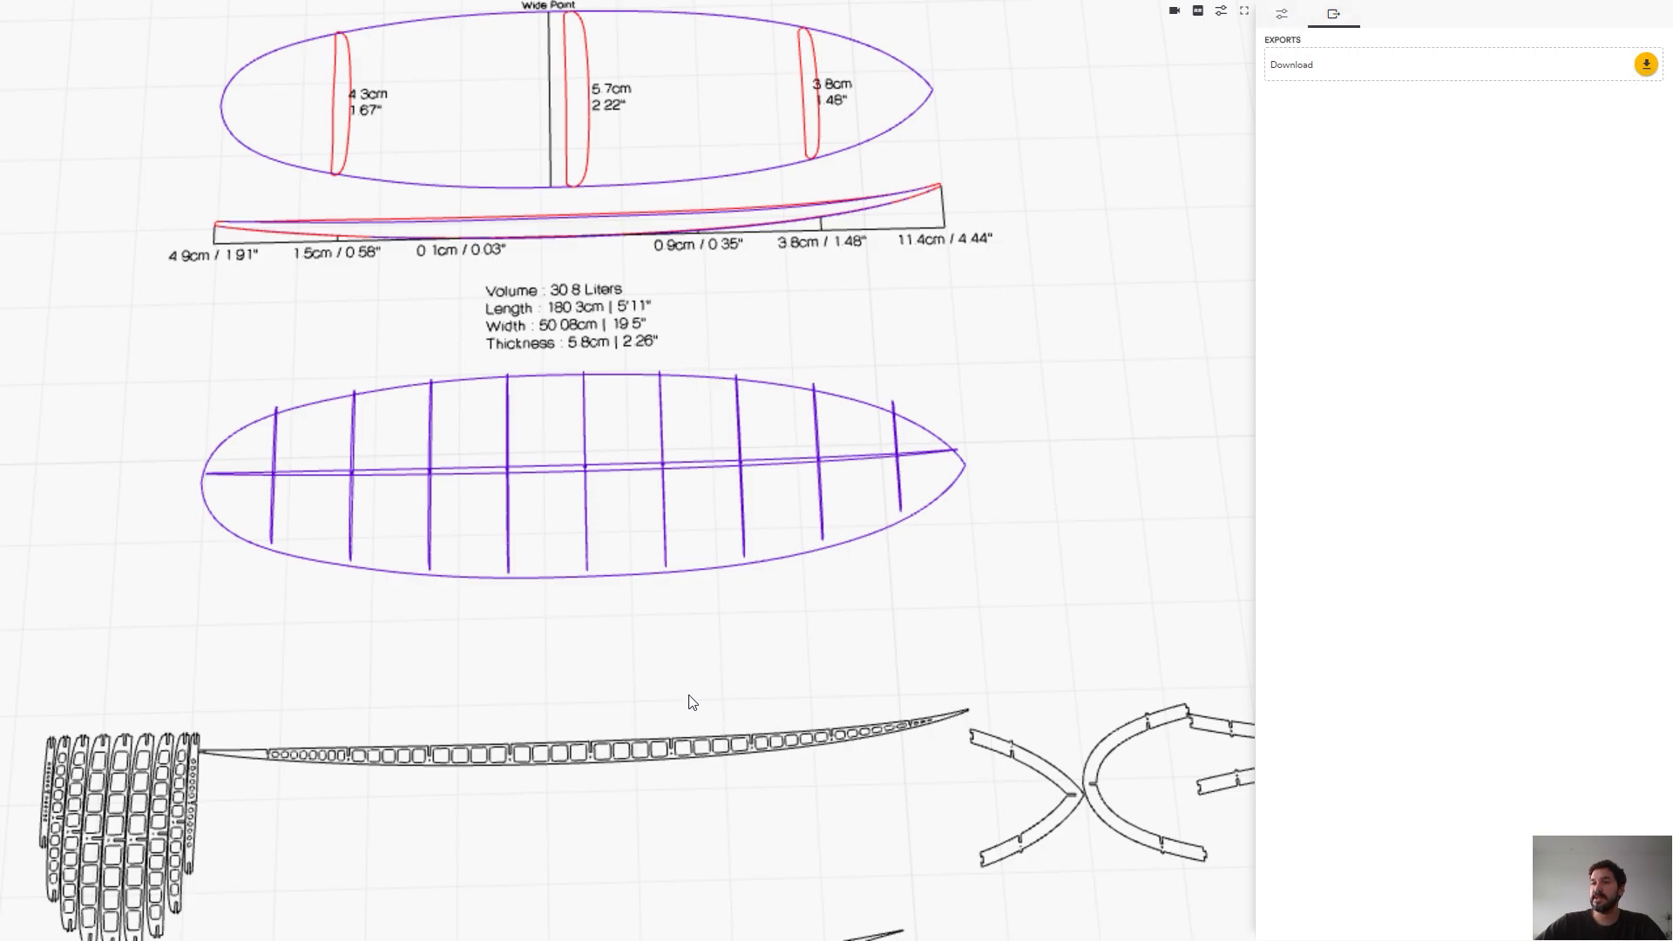
- Replace the file name in Your Data with "2d board"
left_click(1277, 24)
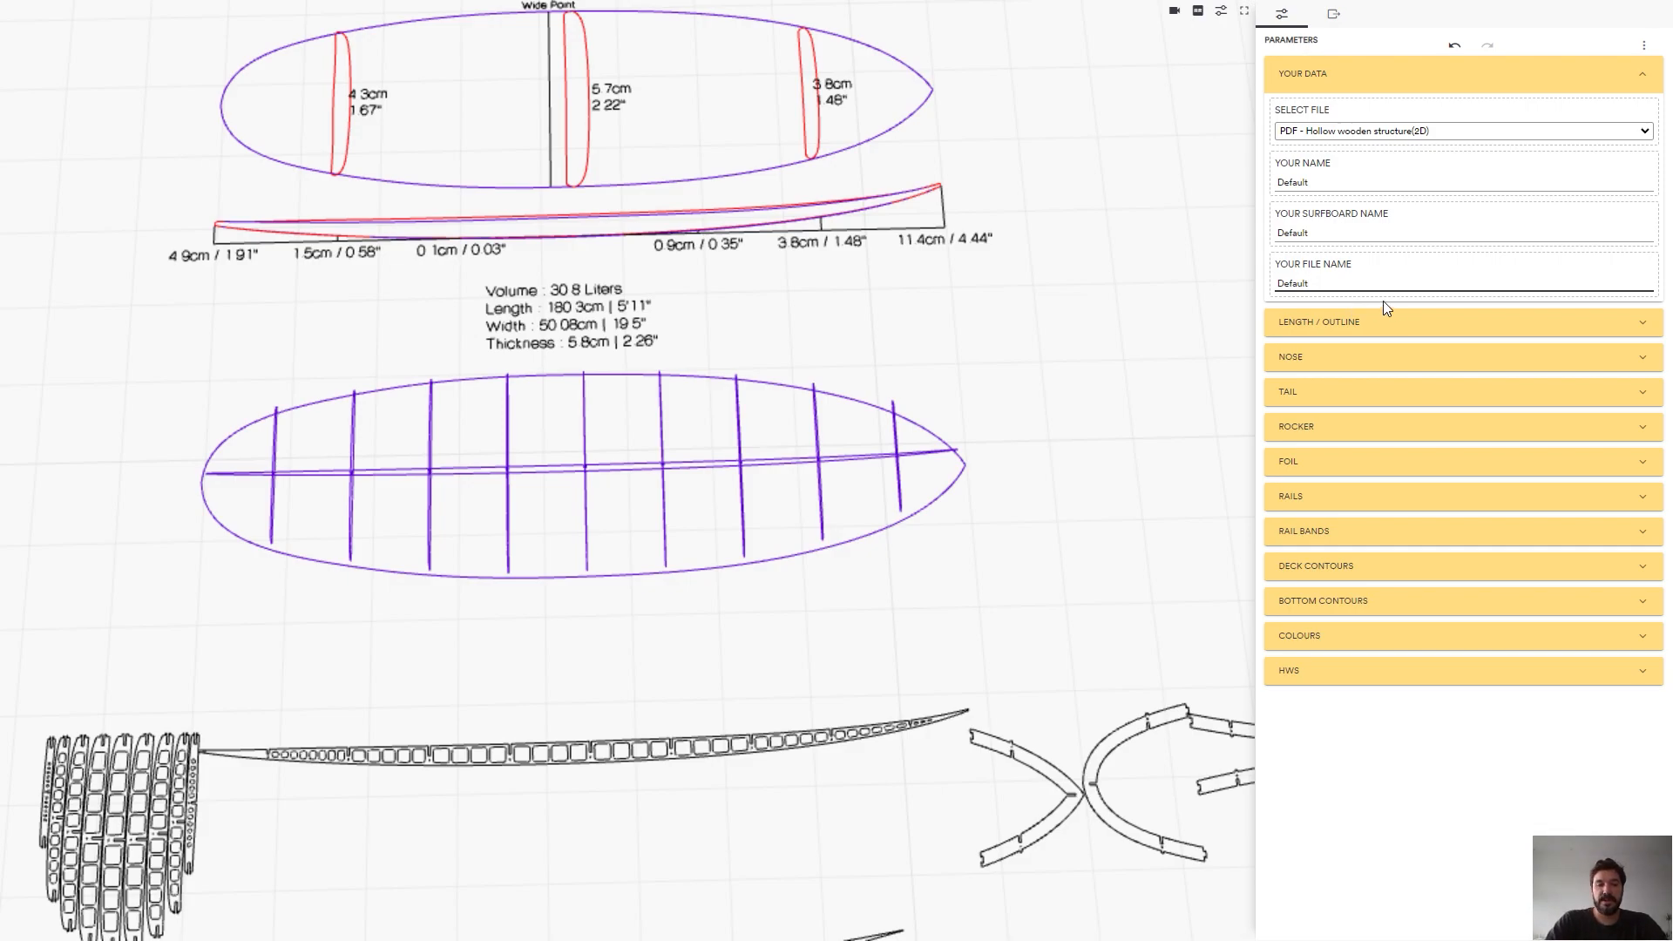
type("2d")
key("BackSpace")
key("BackSpace")
key("BackSpace")
key("BackSpace")
key("BackSpace")
key("BackSpace")
key("BackSpace")
key("BackSpace")
key("BackSpace")
key("BackSpace")
key("BackSpace")
key("BackSpace")
type("2d board")
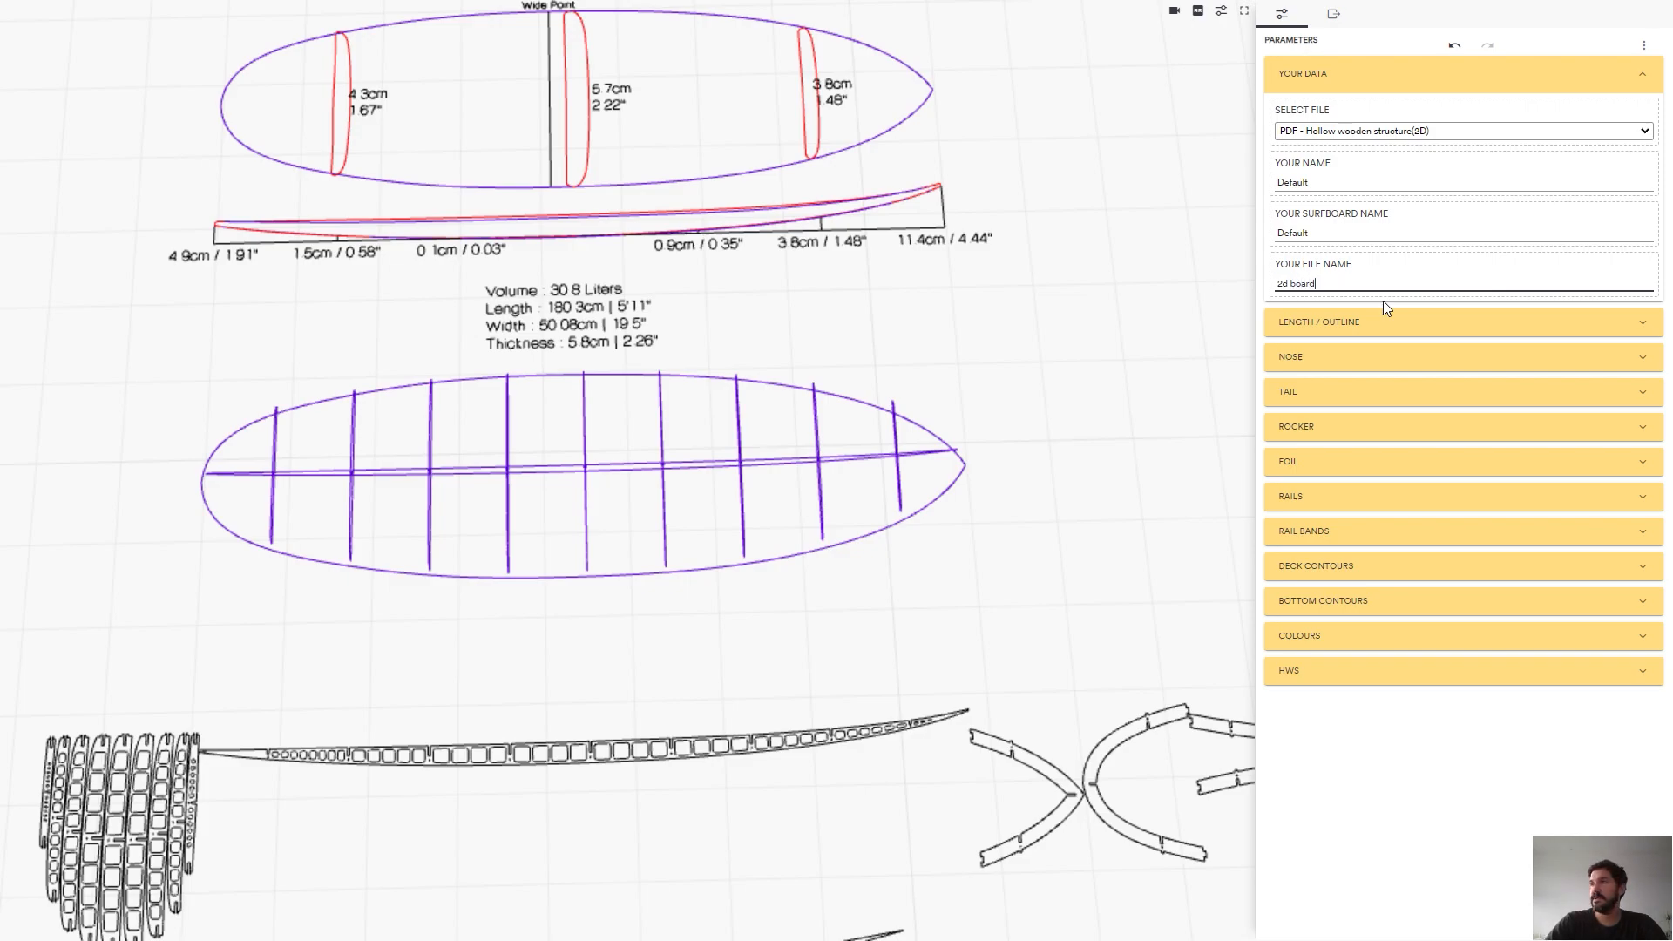
- Download the generated export and open 2d board.pdf to look through its template pages
left_click(1333, 14)
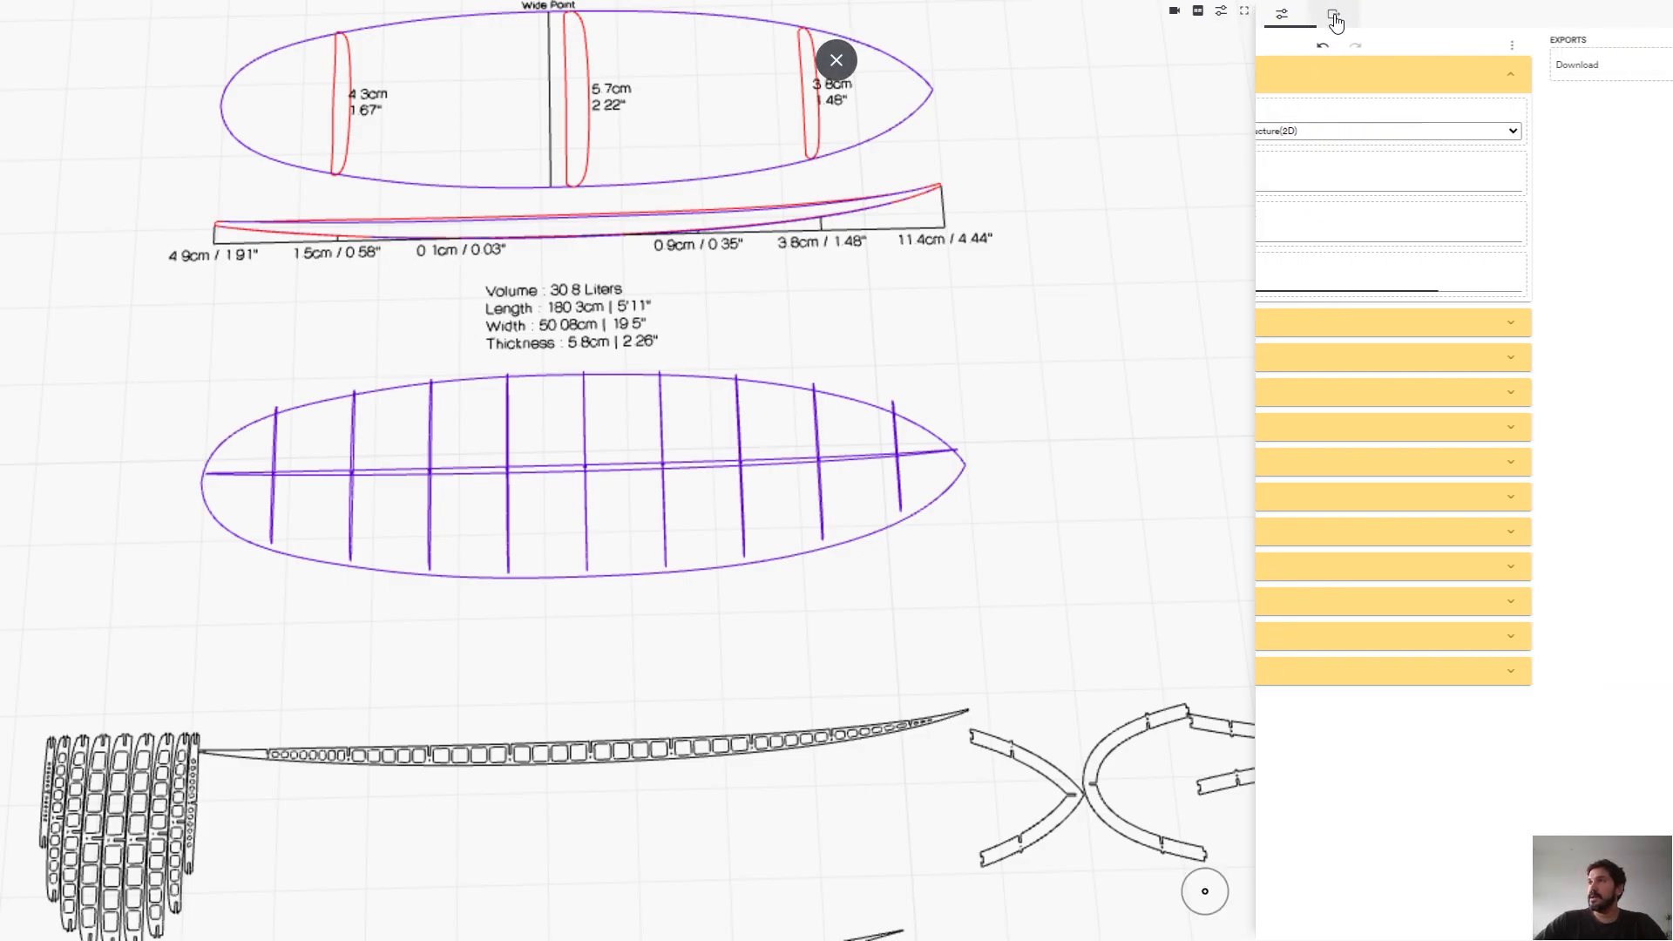
left_click(1645, 65)
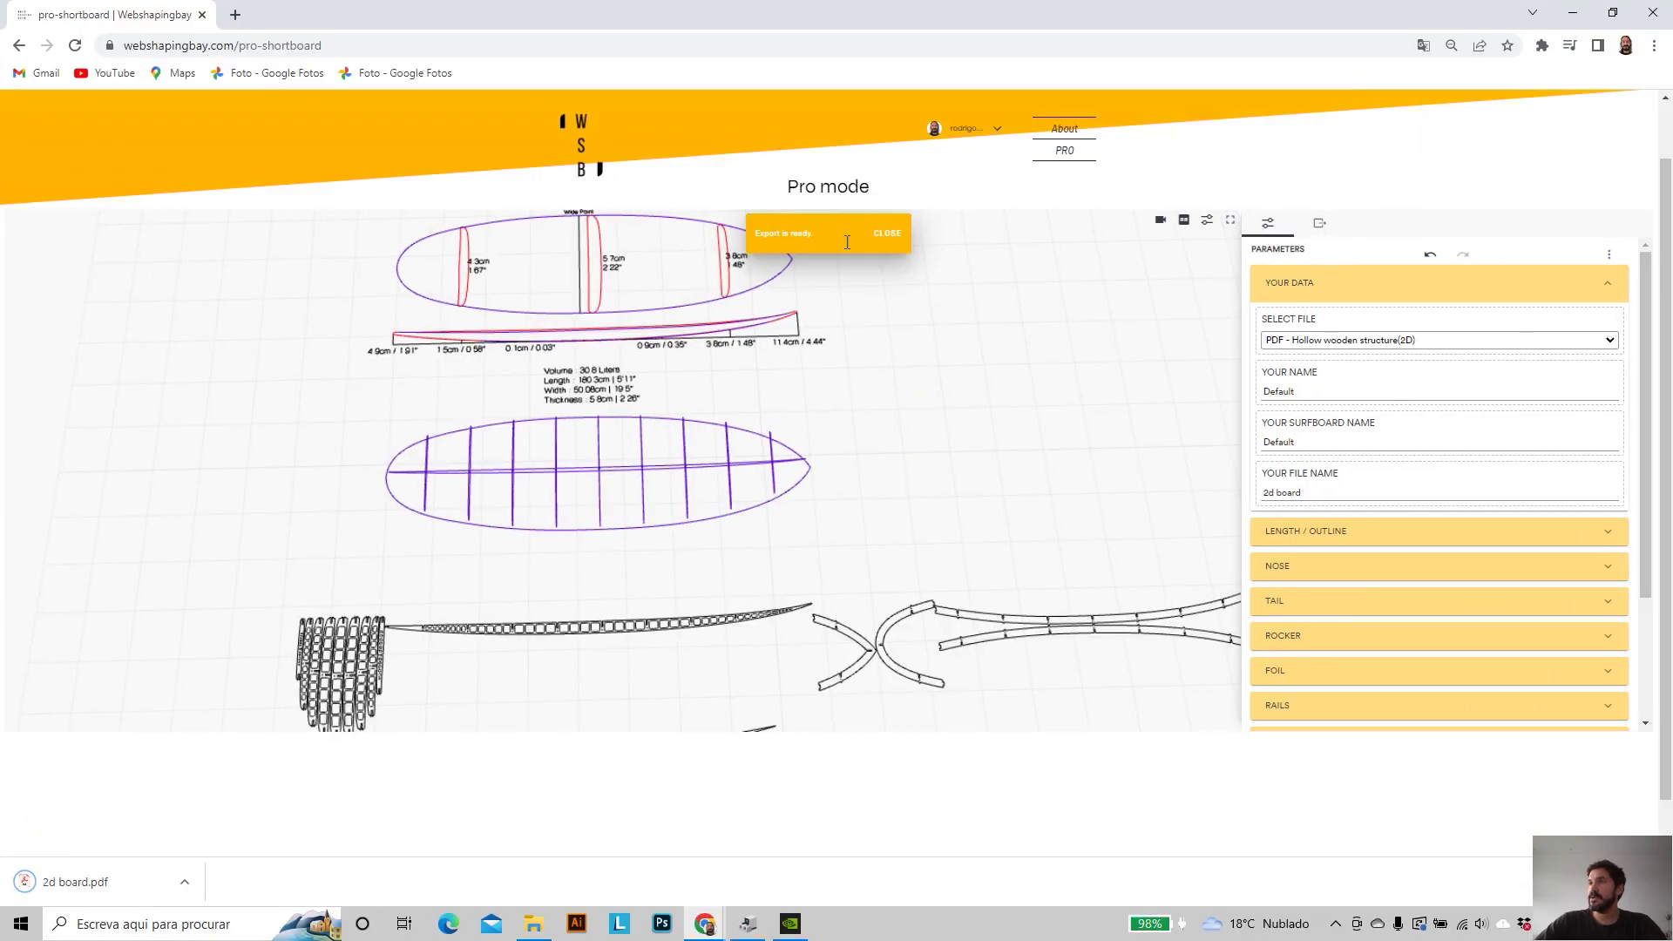
left_click(86, 882)
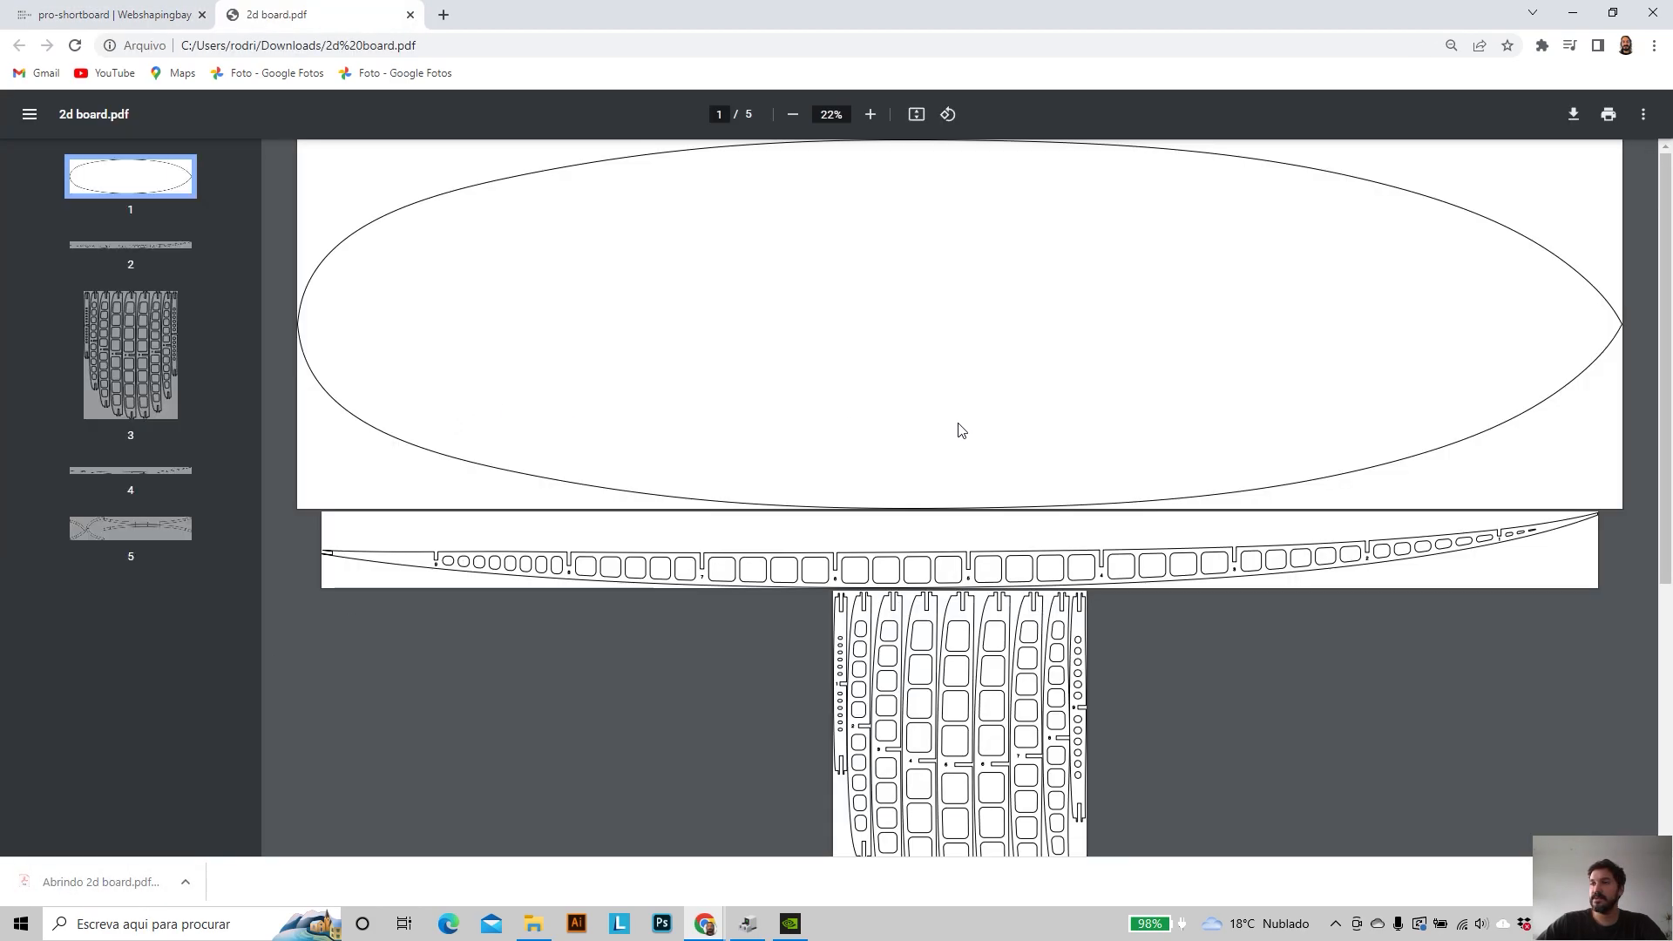
scroll(962, 430, "down", 5)
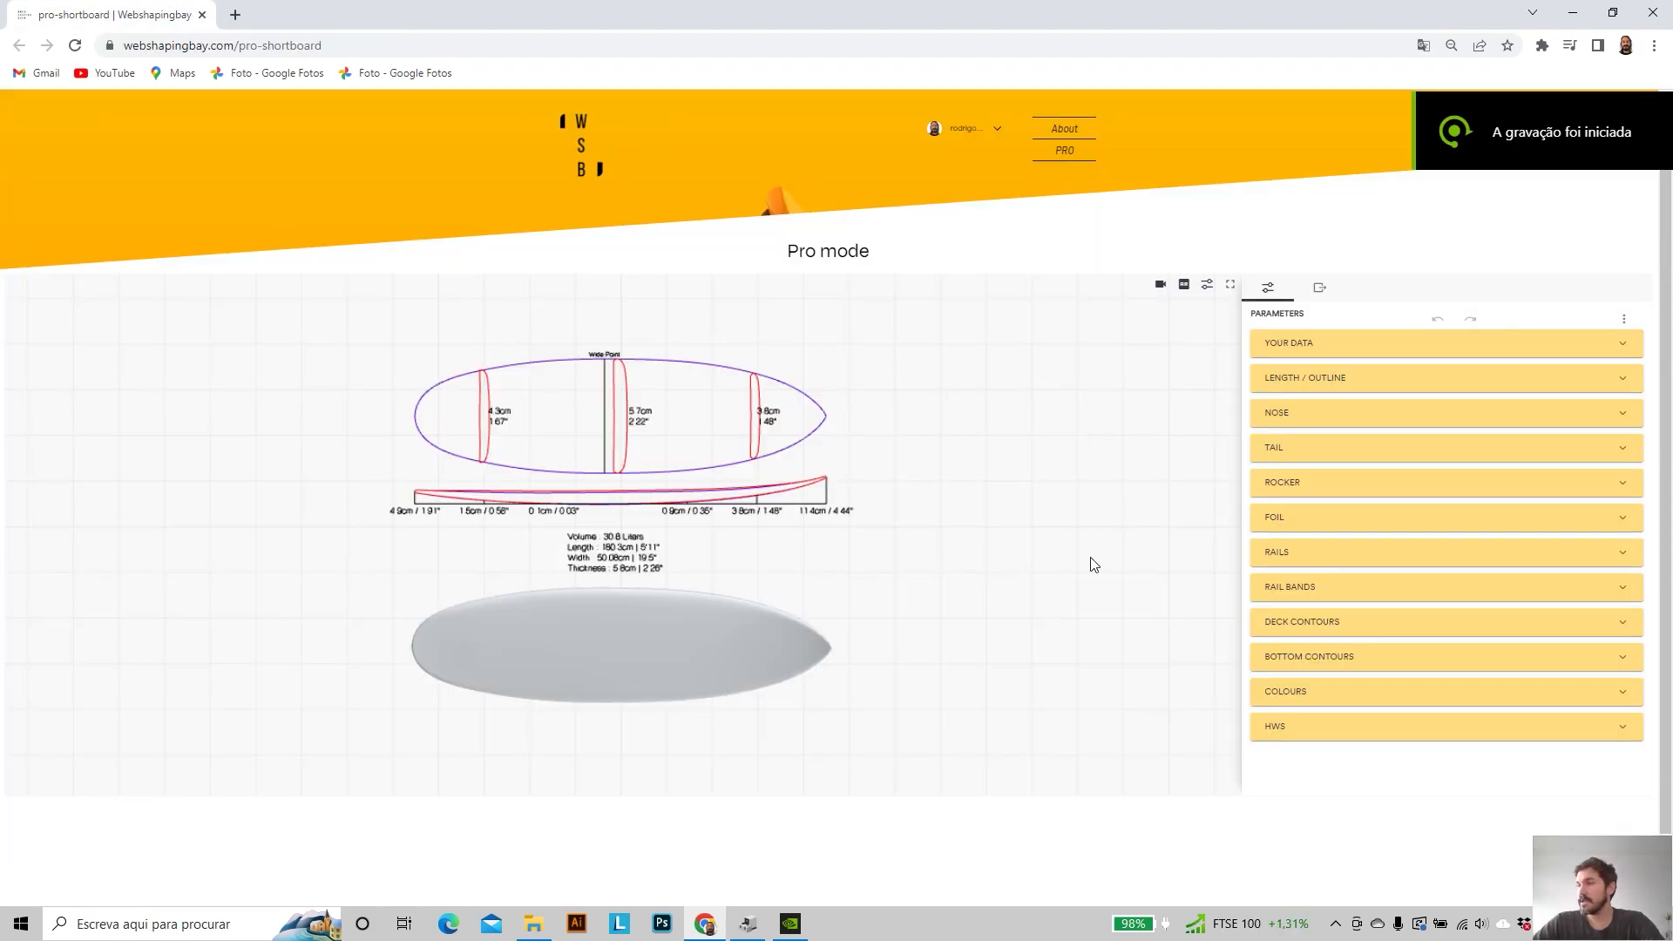
- Examine the file types that can be selected for export in Your Data
left_click(1453, 345)
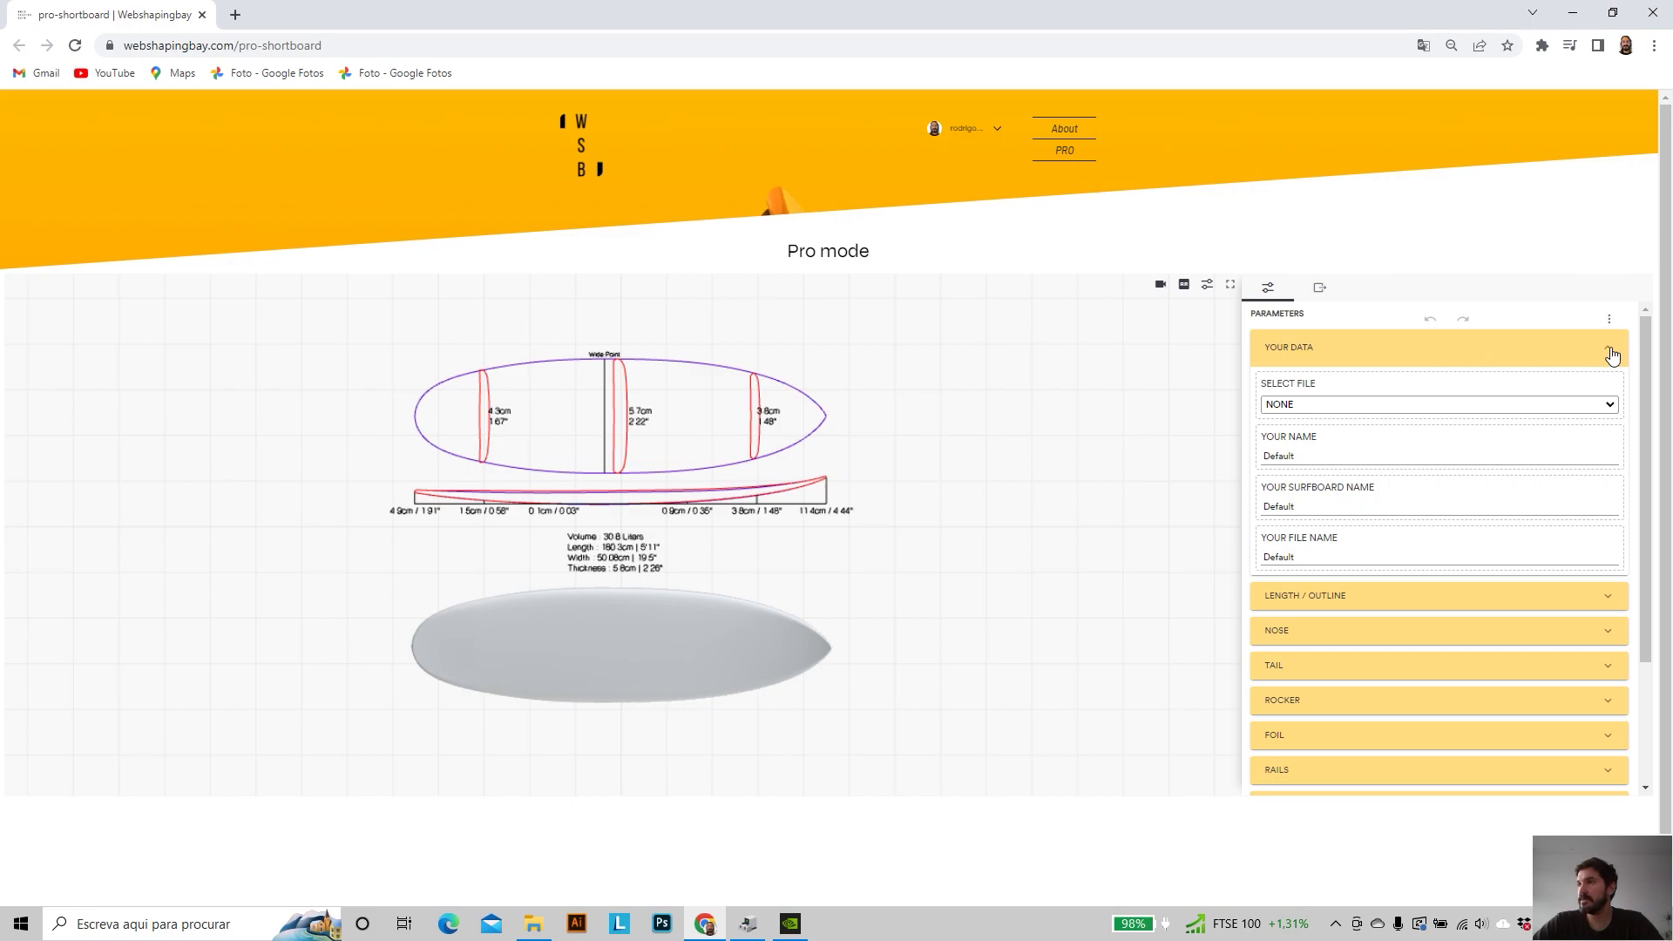
left_click(1606, 407)
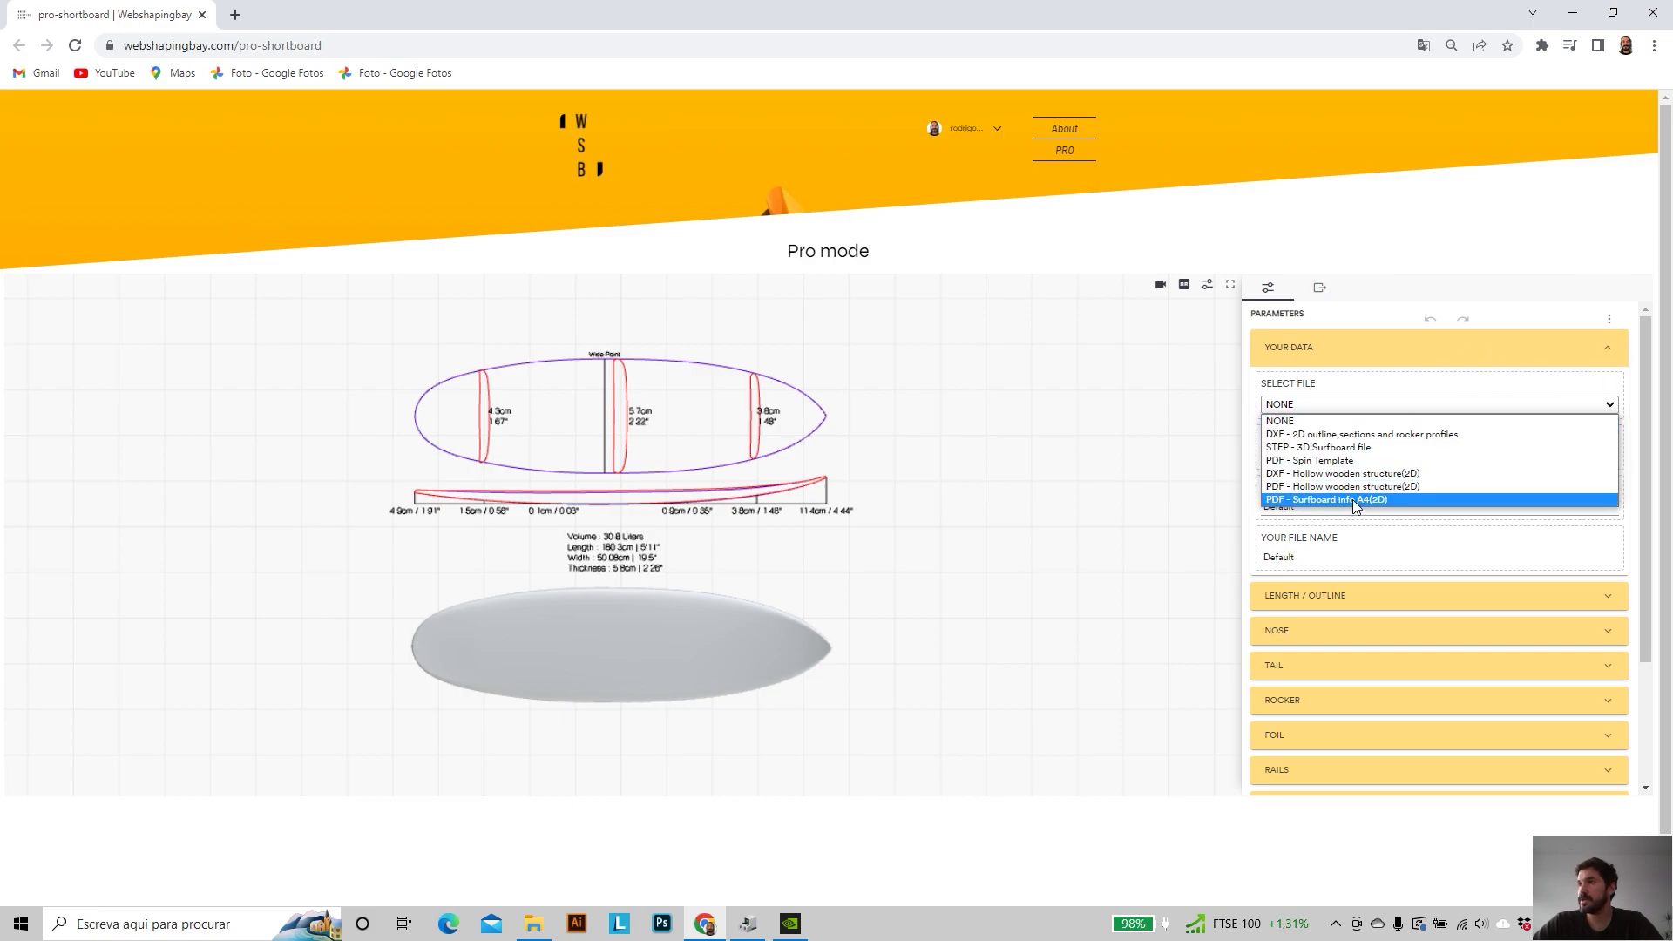
left_click(1611, 405)
left_click(1607, 357)
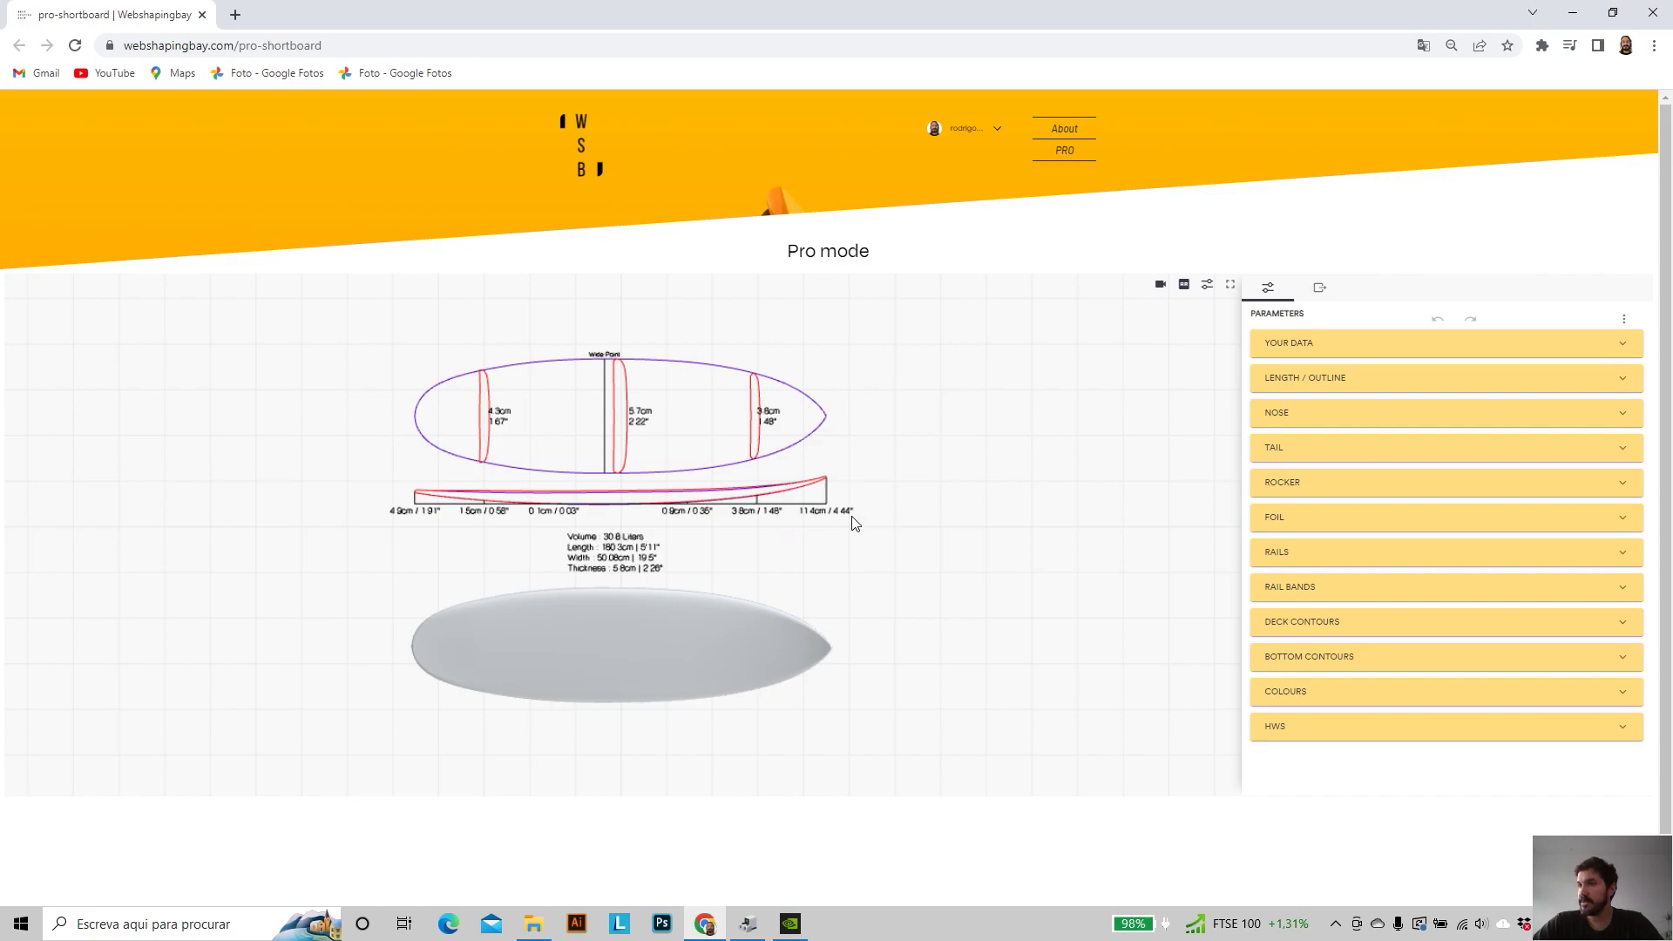
- Set the board length to 5'6 in the Length / Outline parameters
left_click_drag(854, 572, 721, 558)
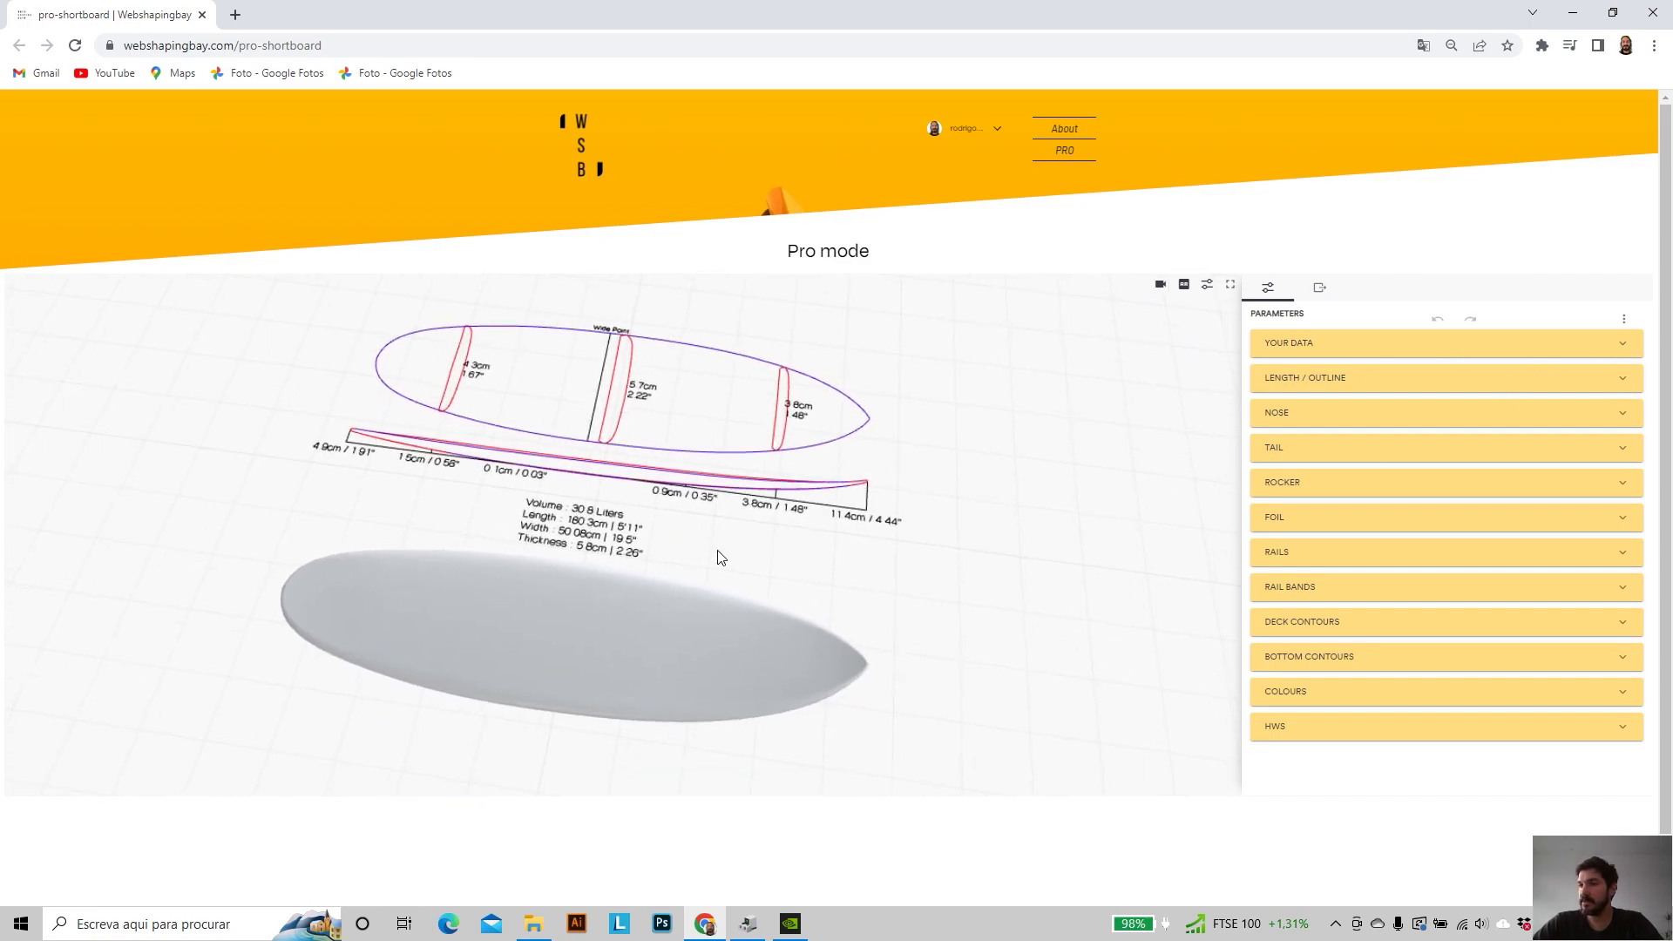
left_click(1622, 378)
left_click_drag(528, 542, 537, 568)
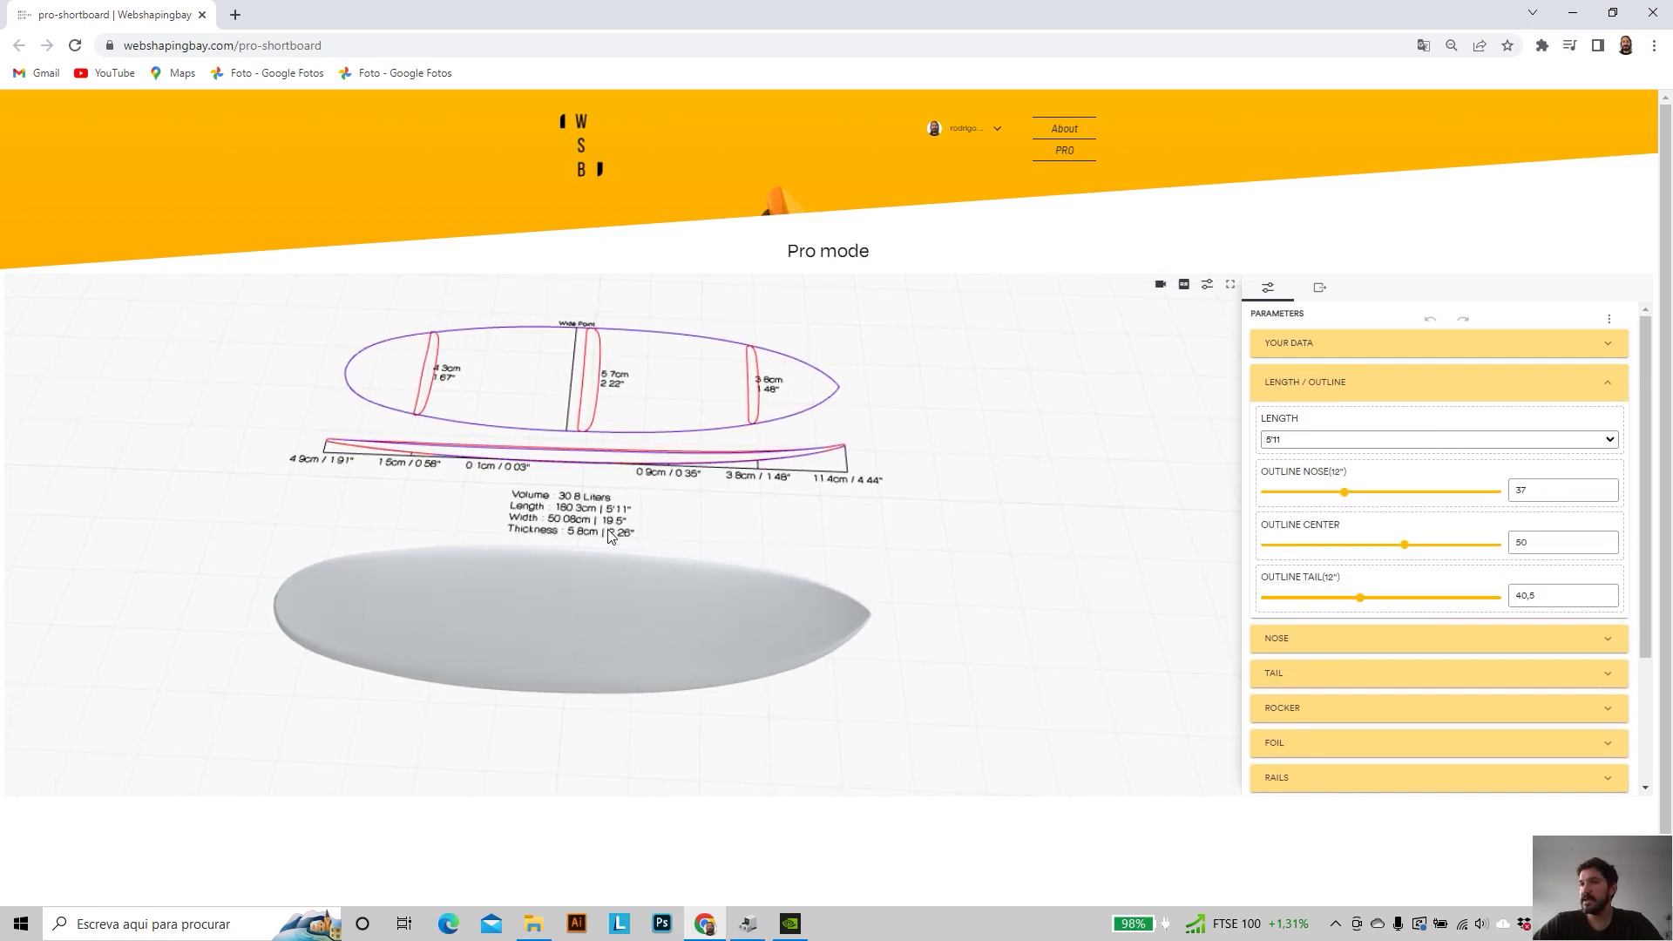
right_click_drag(590, 514, 612, 538)
left_click(1394, 439)
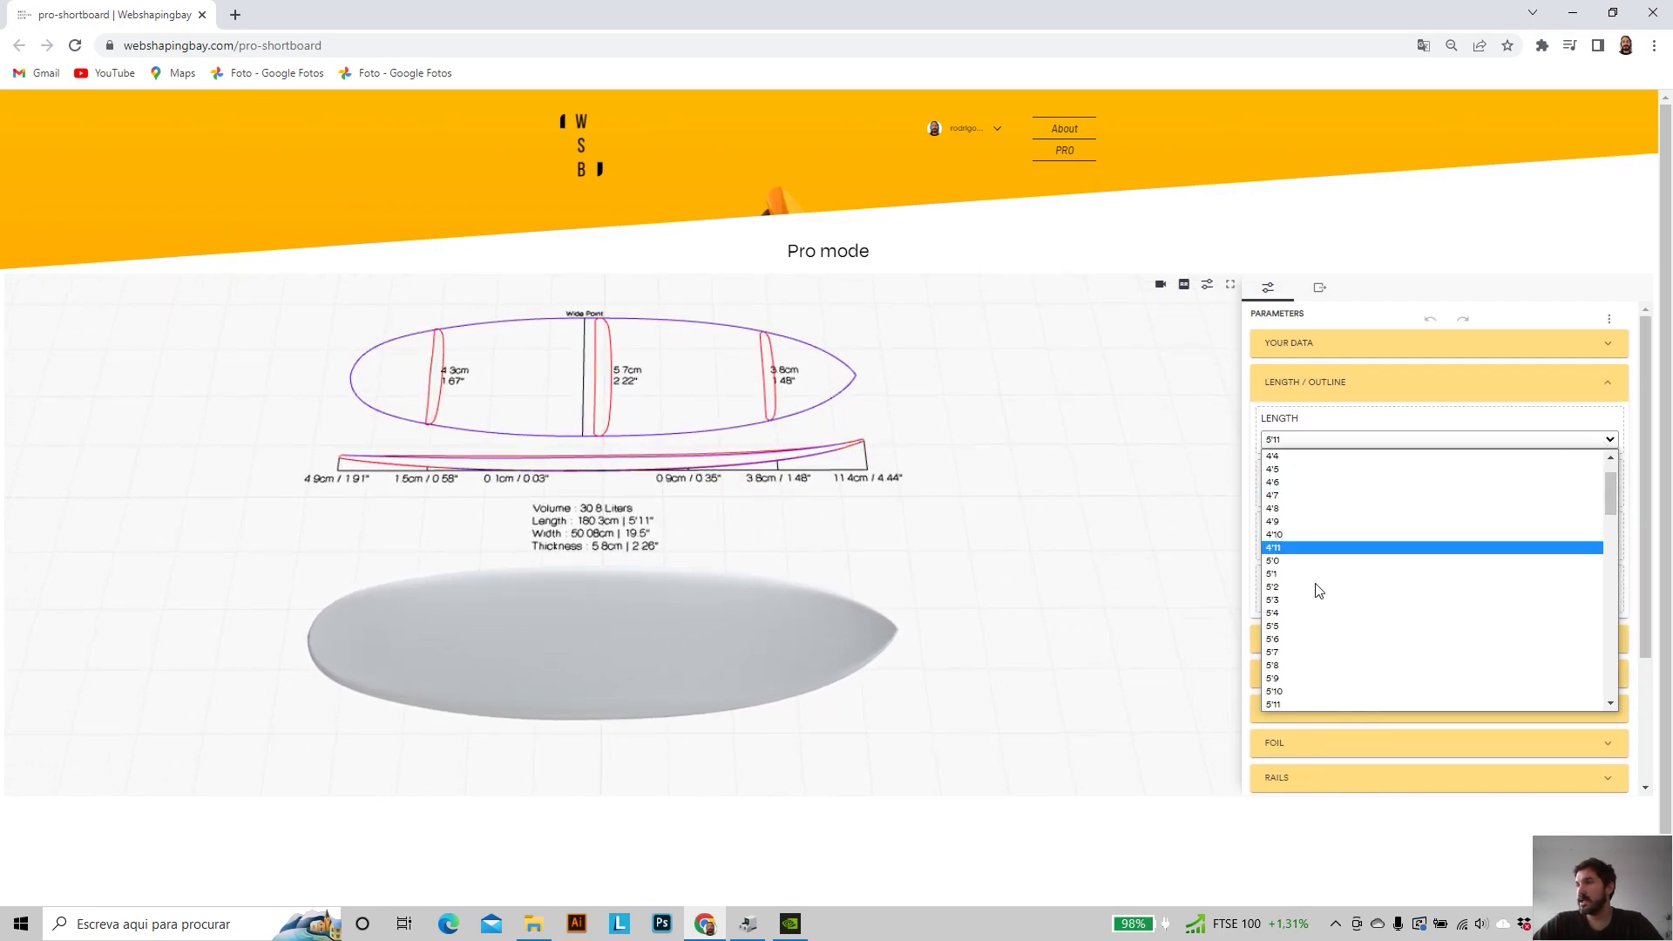
left_click(1284, 639)
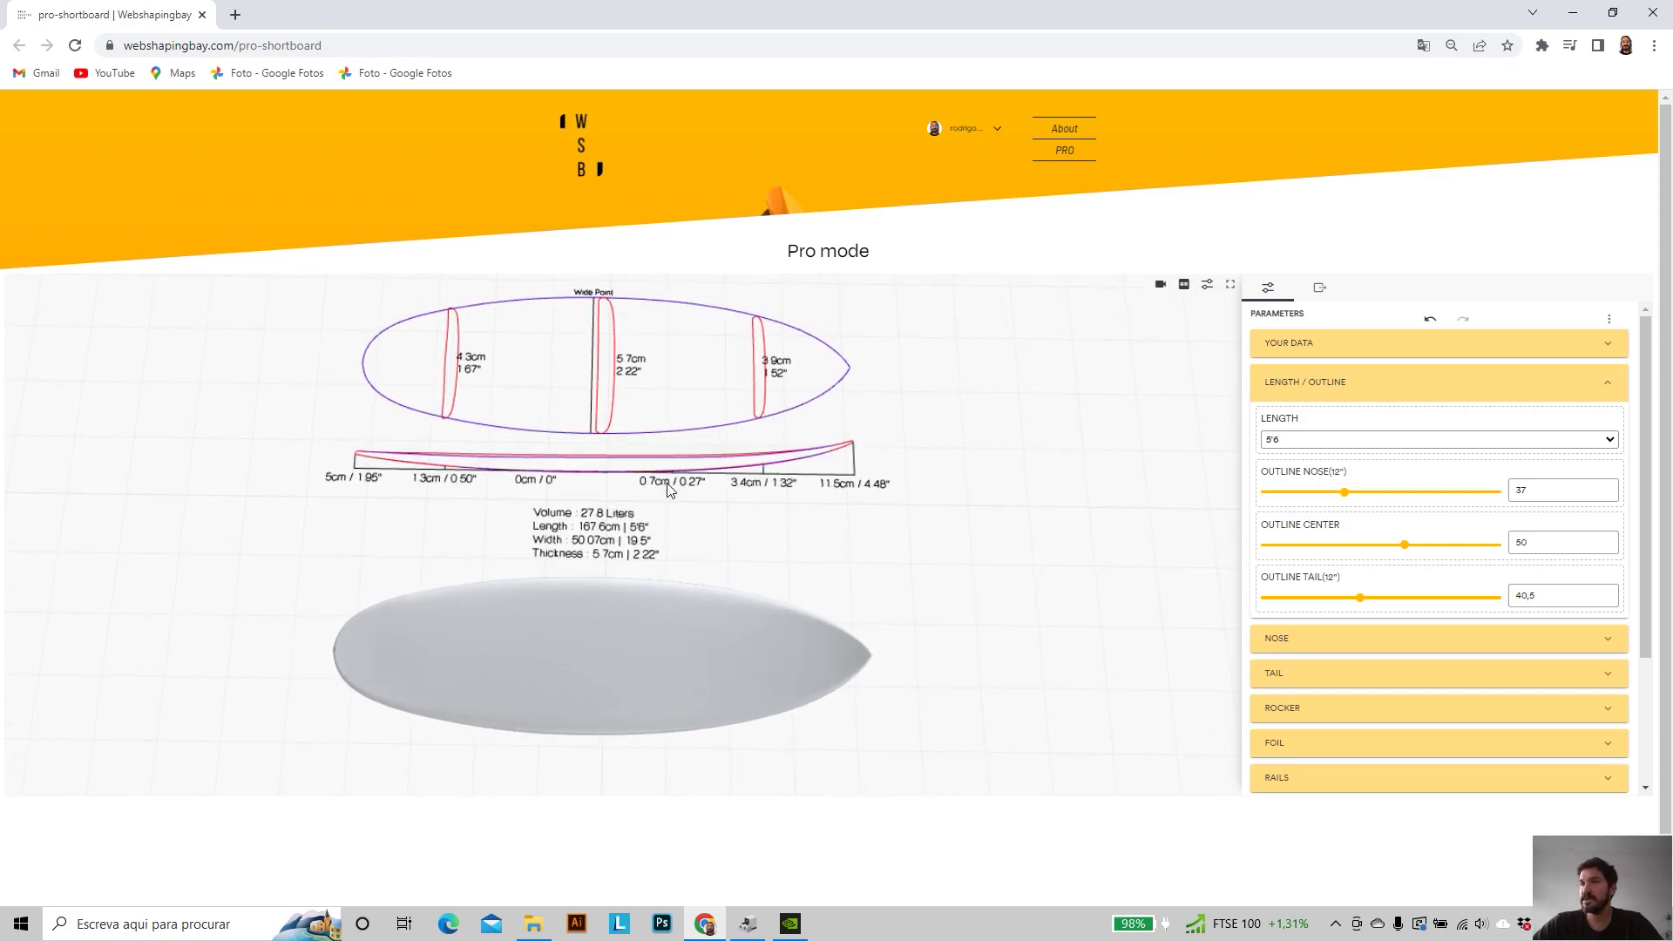
- Set the length to 5'11, the outline center to 51,4 and the outline tail to 41
left_click(1481, 440)
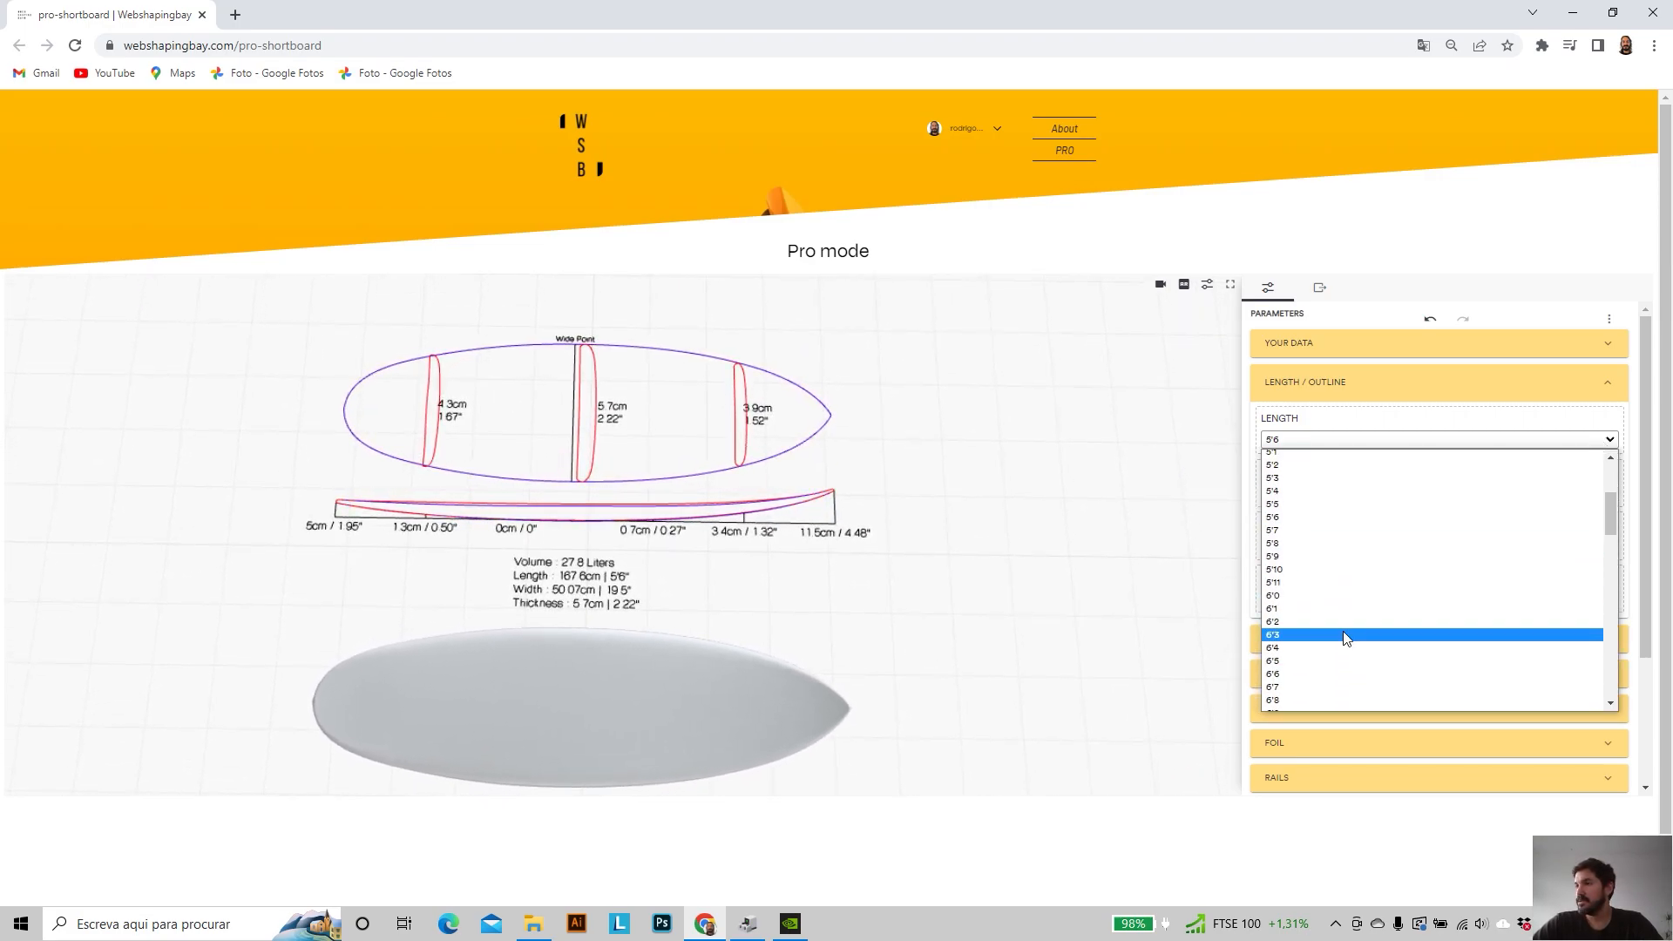
left_click(1292, 583)
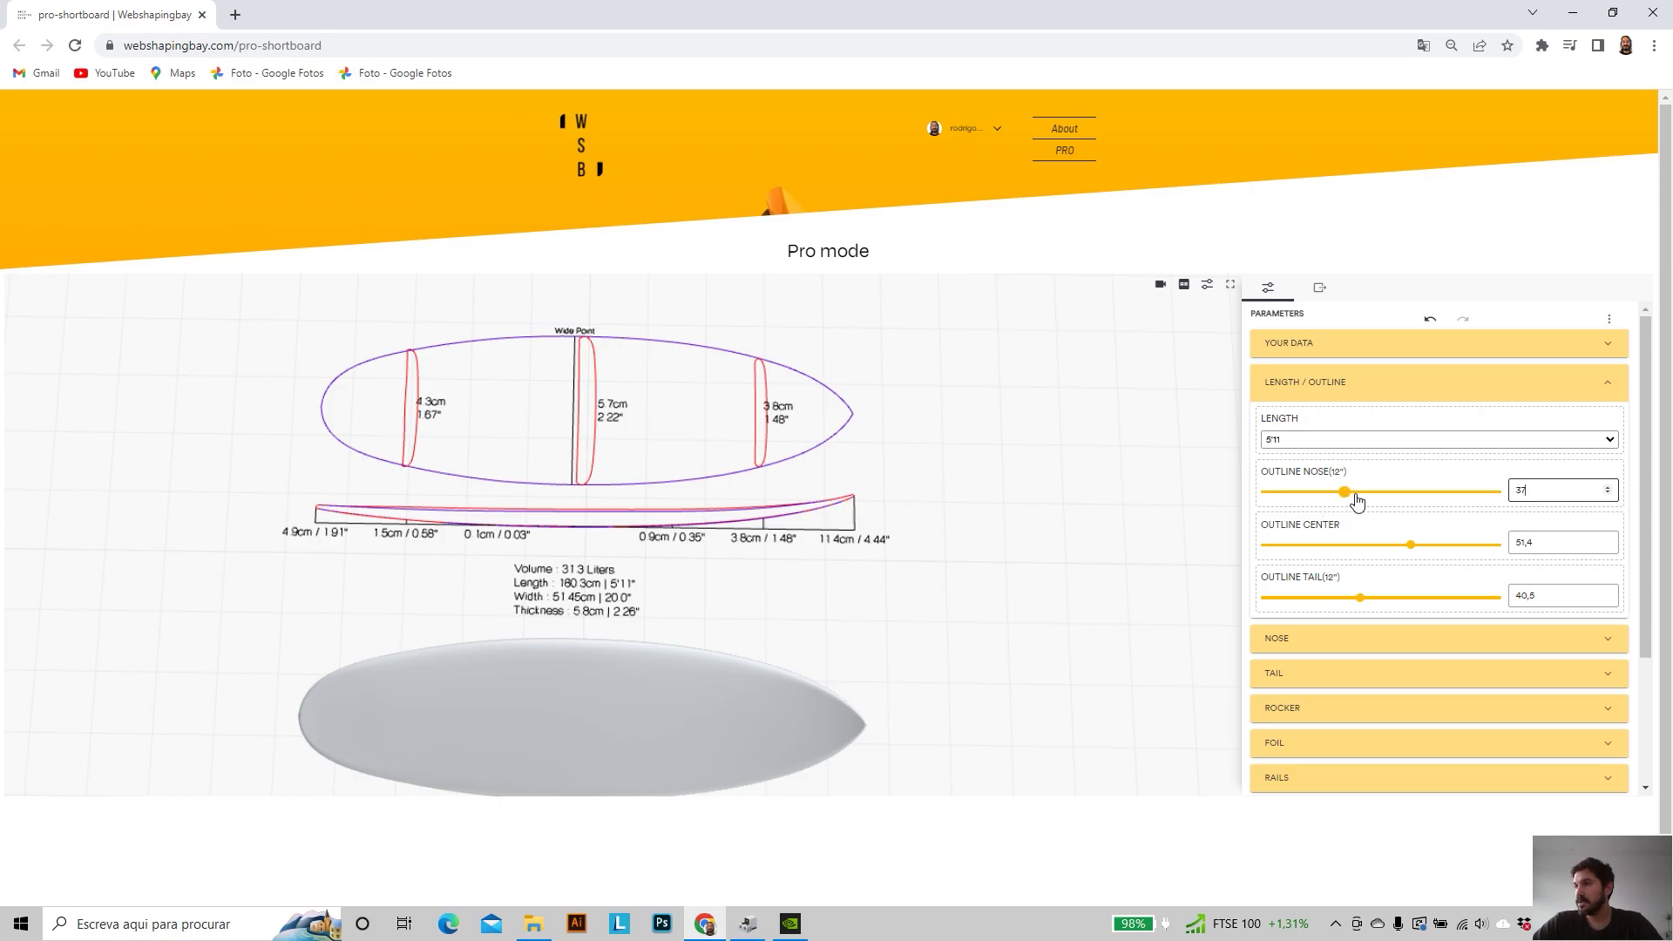
left_click(1430, 600)
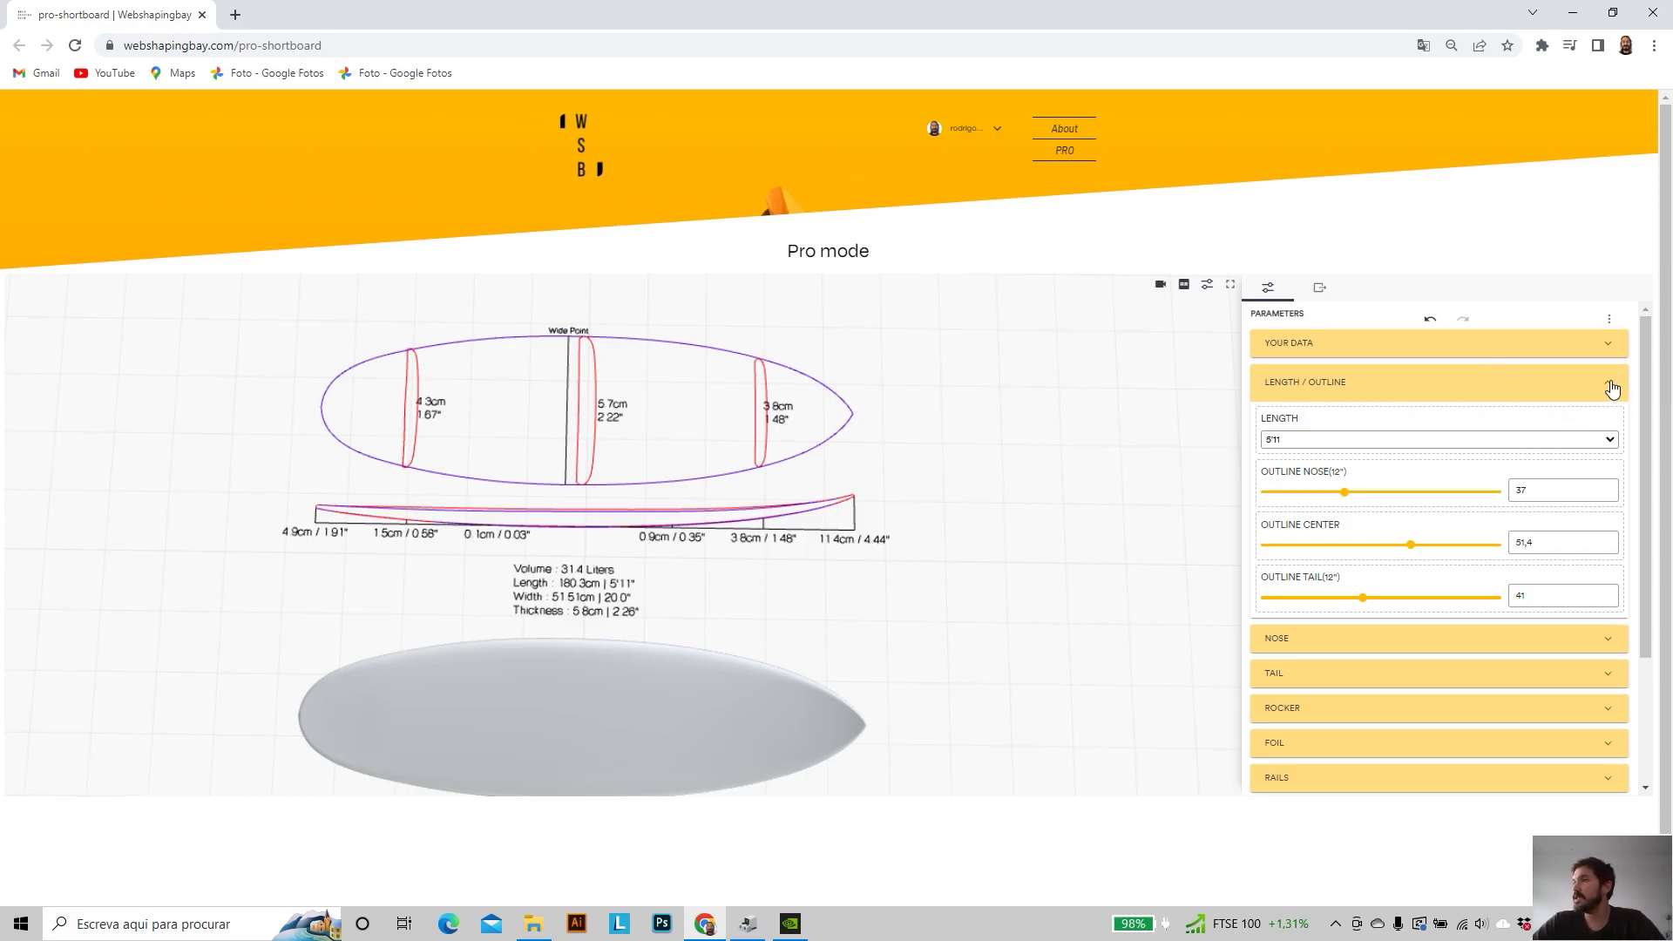
- Export the parameter values as a JSON file and show it in the Transferências folder in File Explorer
left_click(1609, 320)
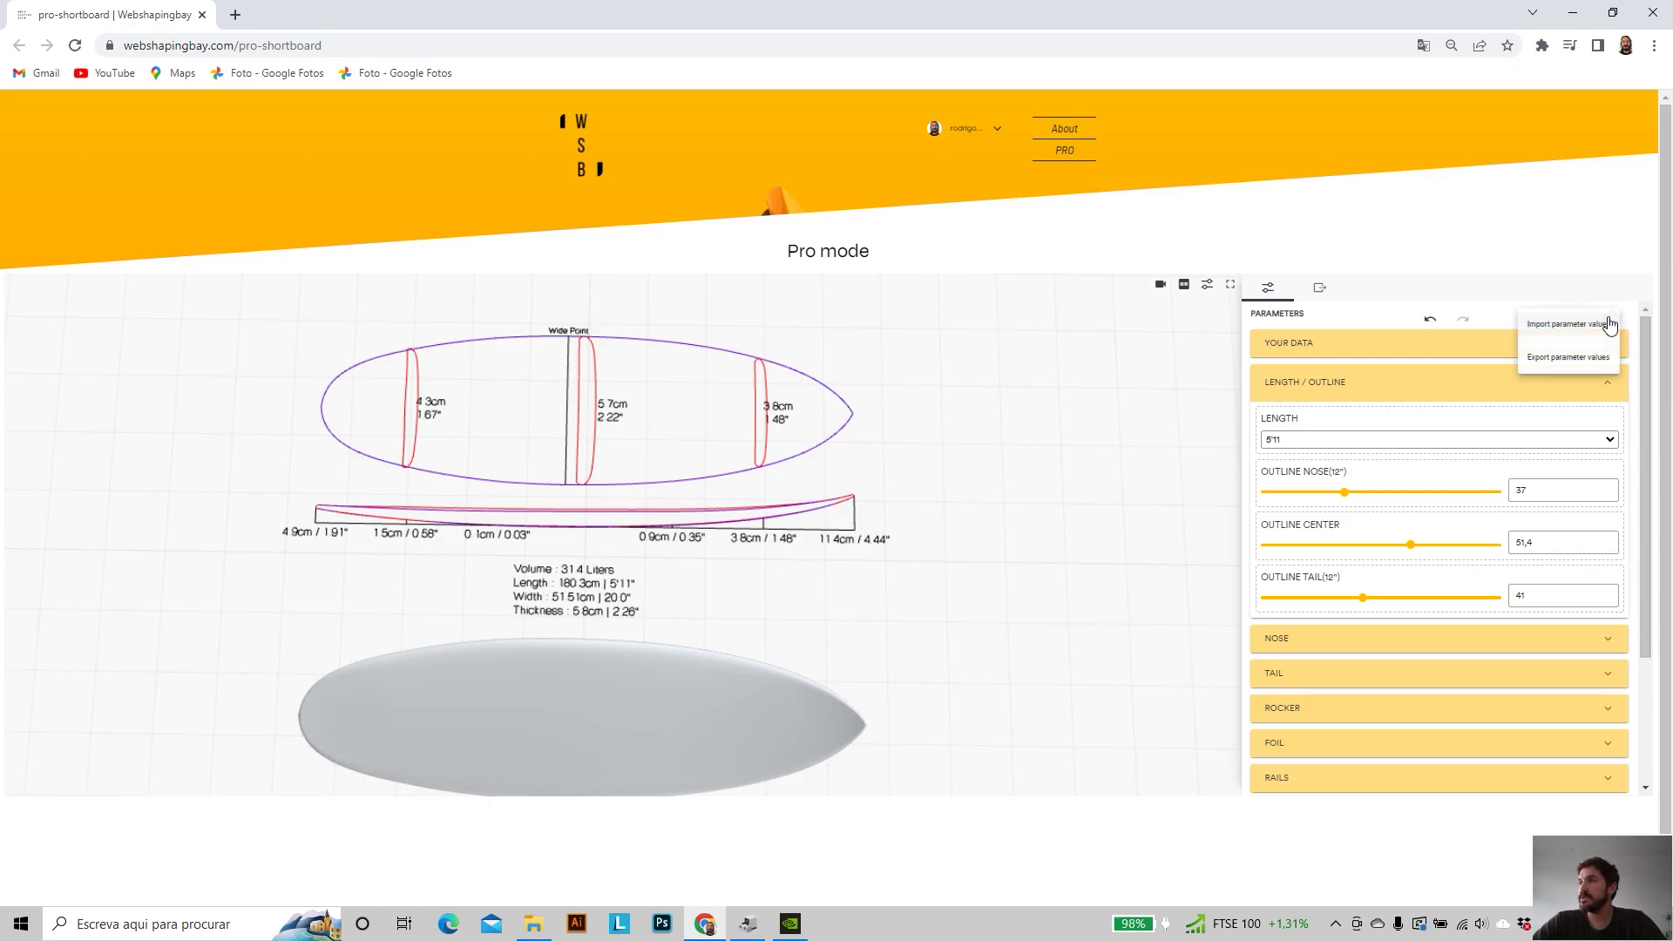
left_click(1565, 364)
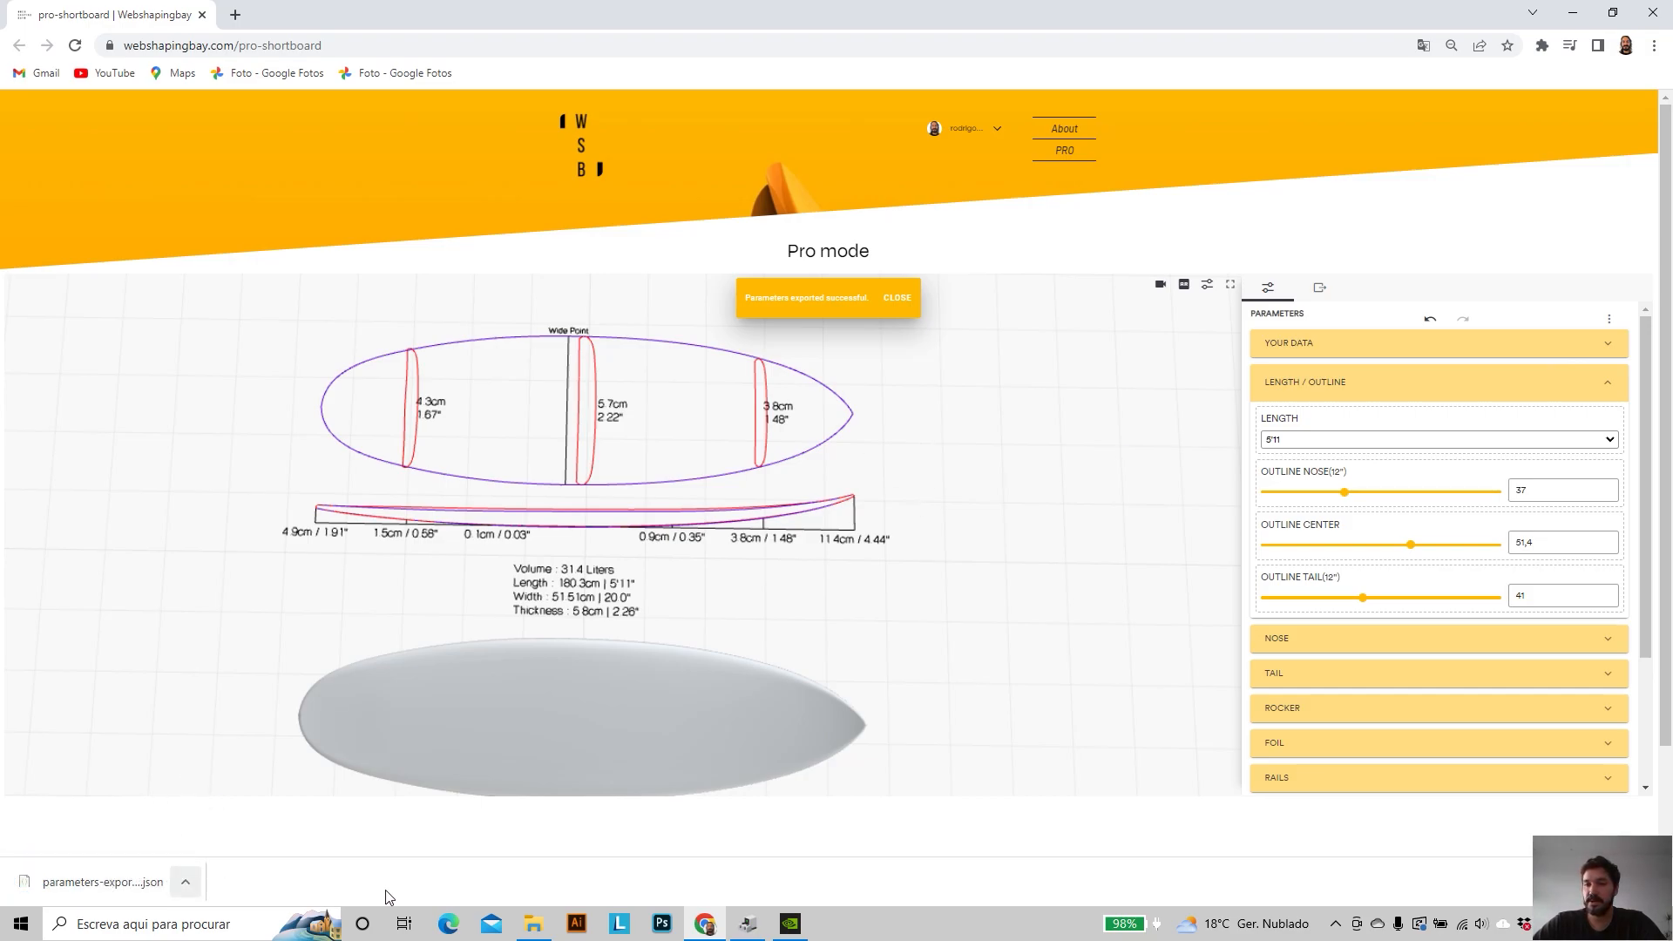
left_click(184, 882)
left_click(262, 825)
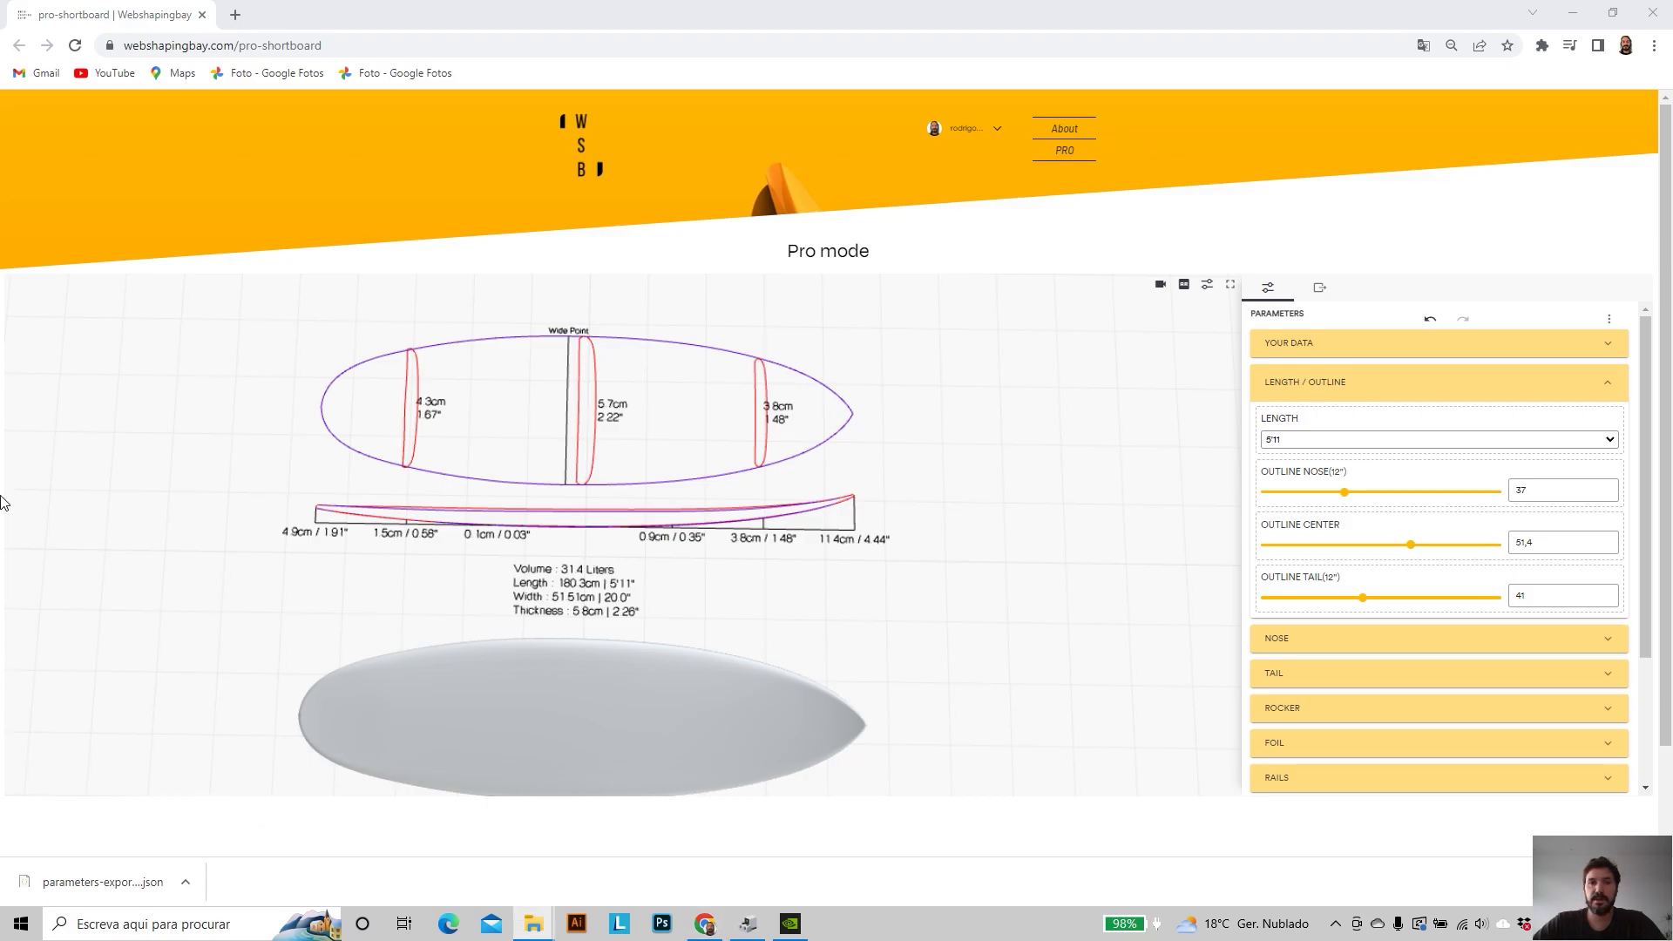
mouse_move(536, 930)
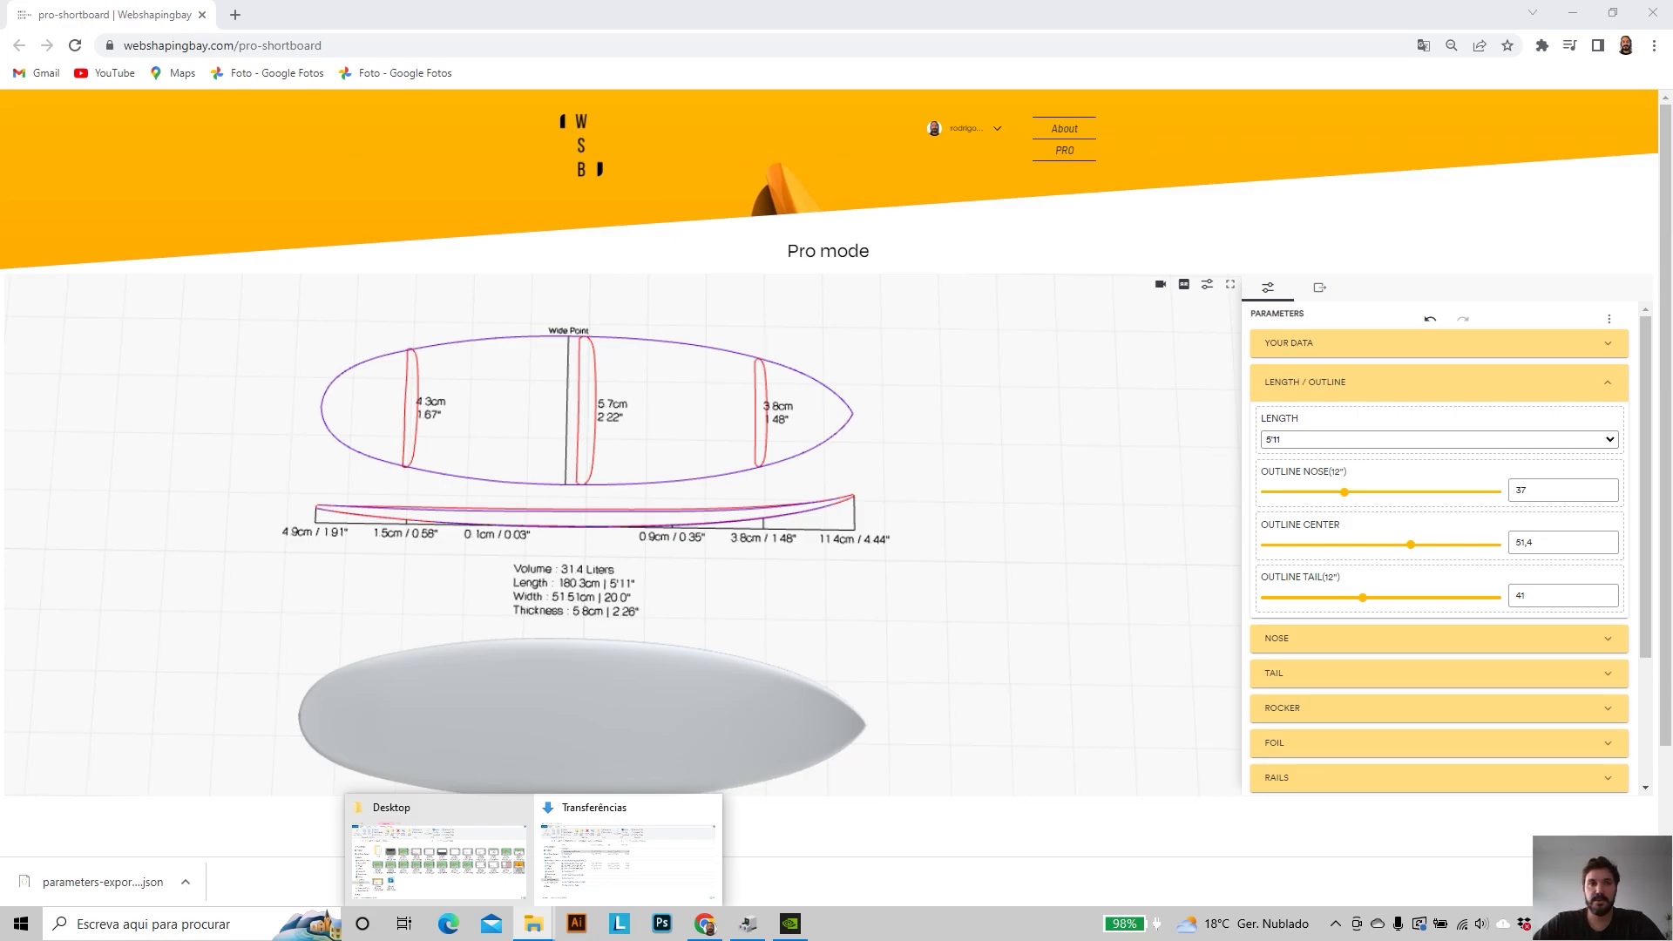
left_click_drag(1672, 174, 1031, 307)
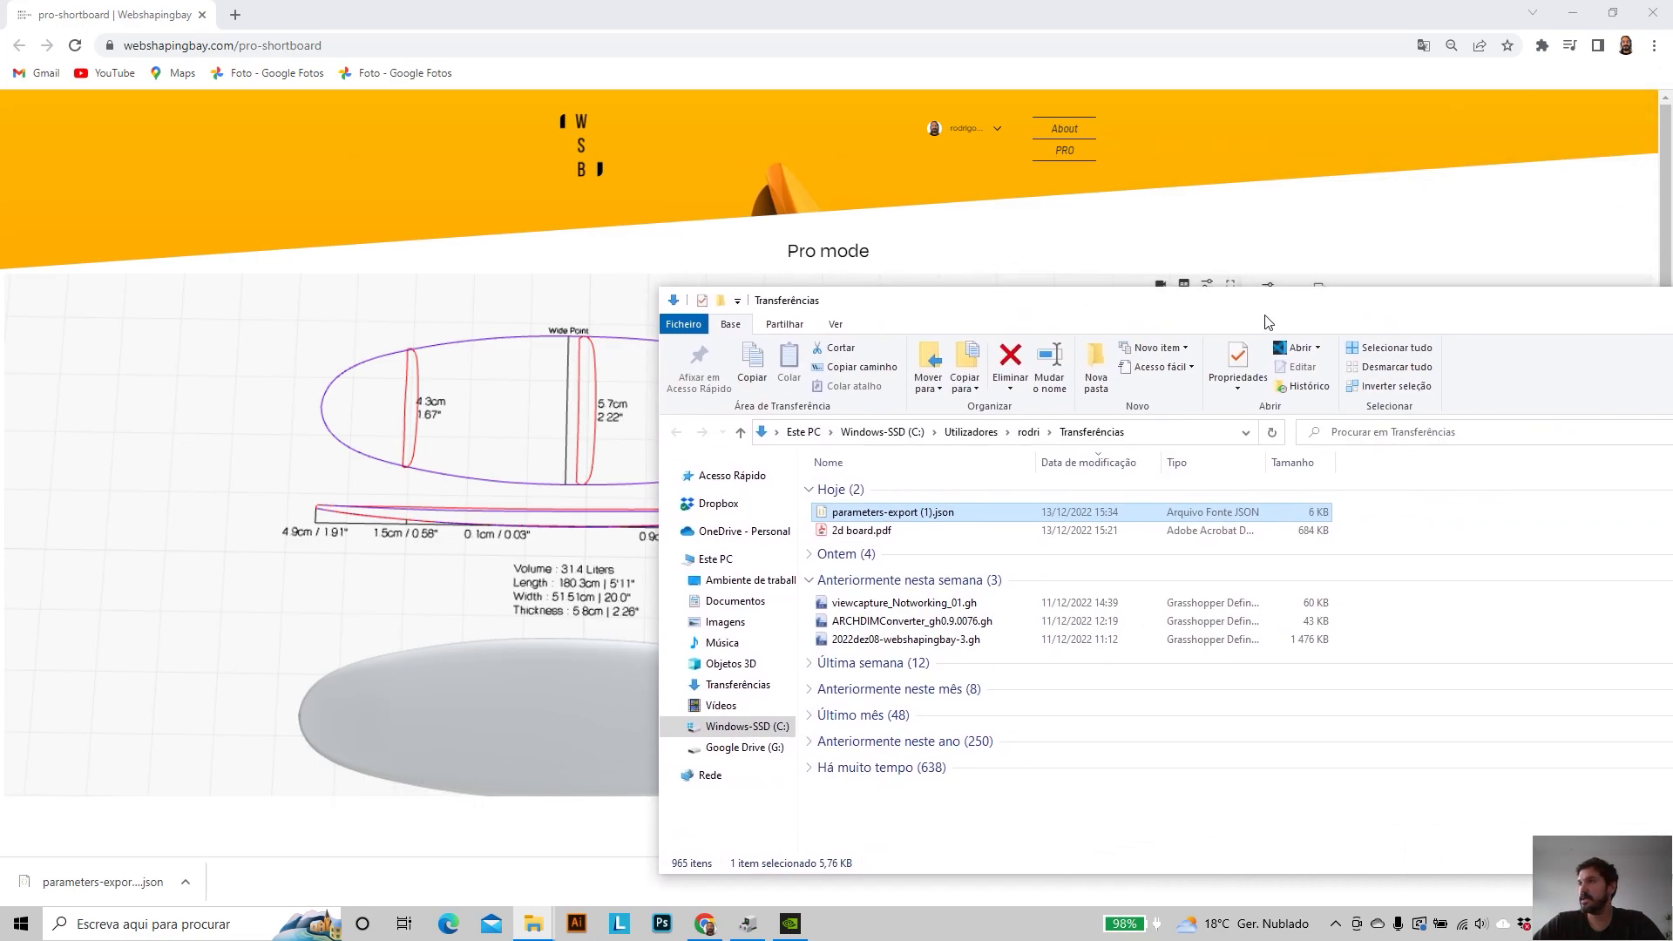
left_click(809, 580)
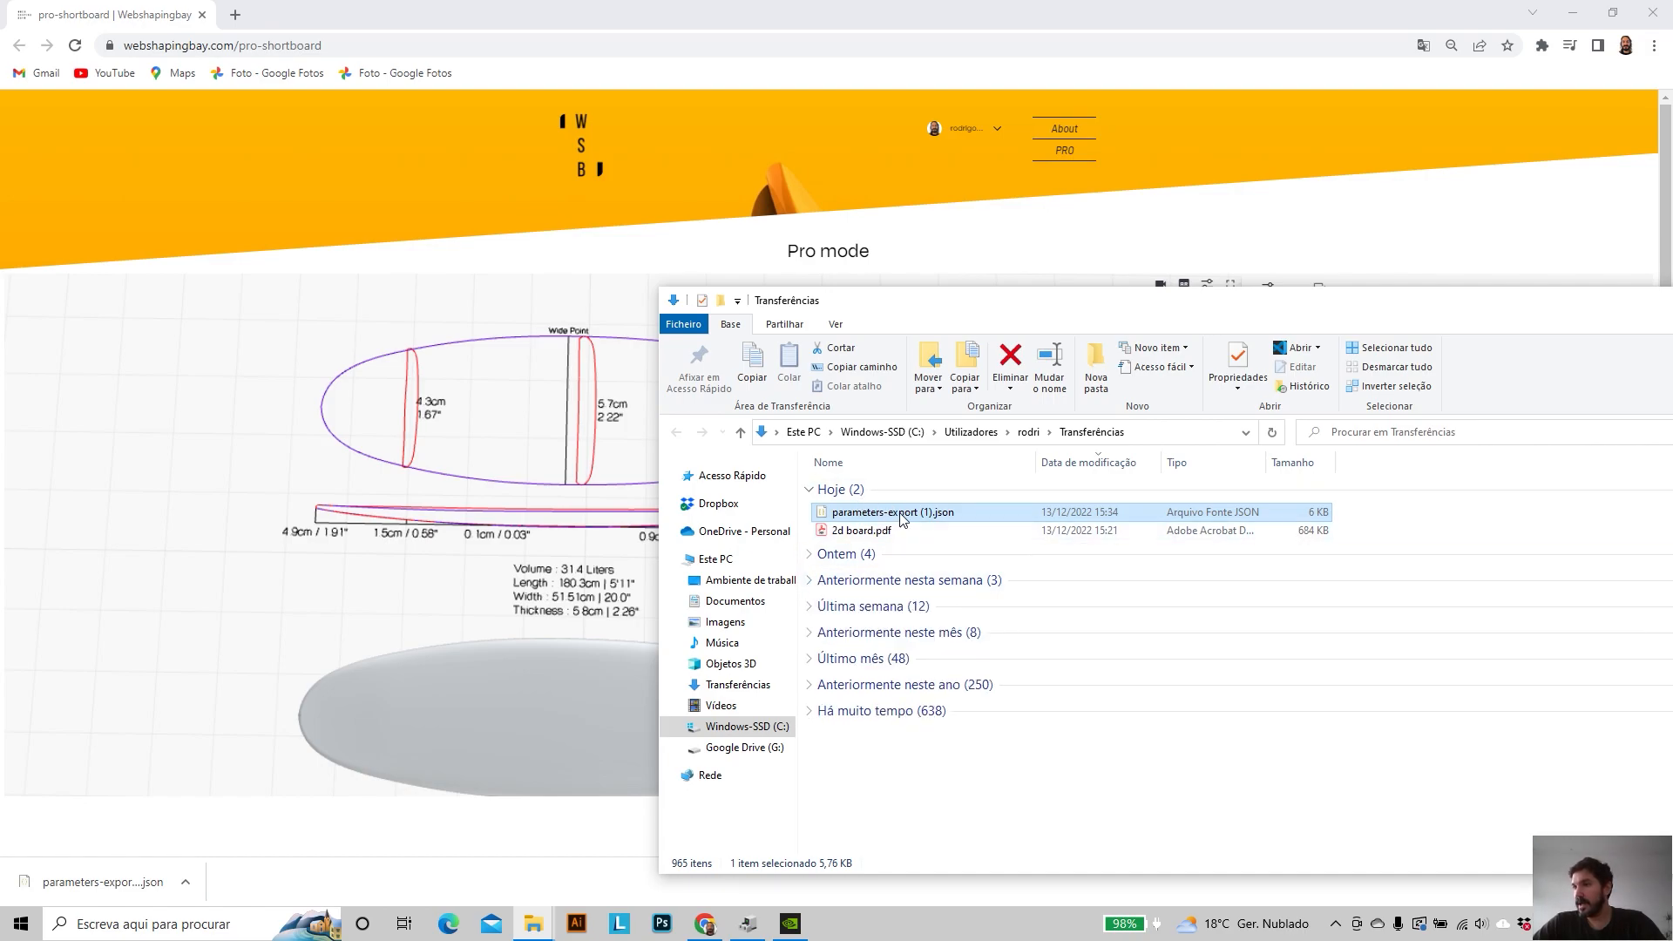
left_click_drag(1094, 309, 979, 272)
- Rename the exported parameters file to myboard.json
right_click(796, 485)
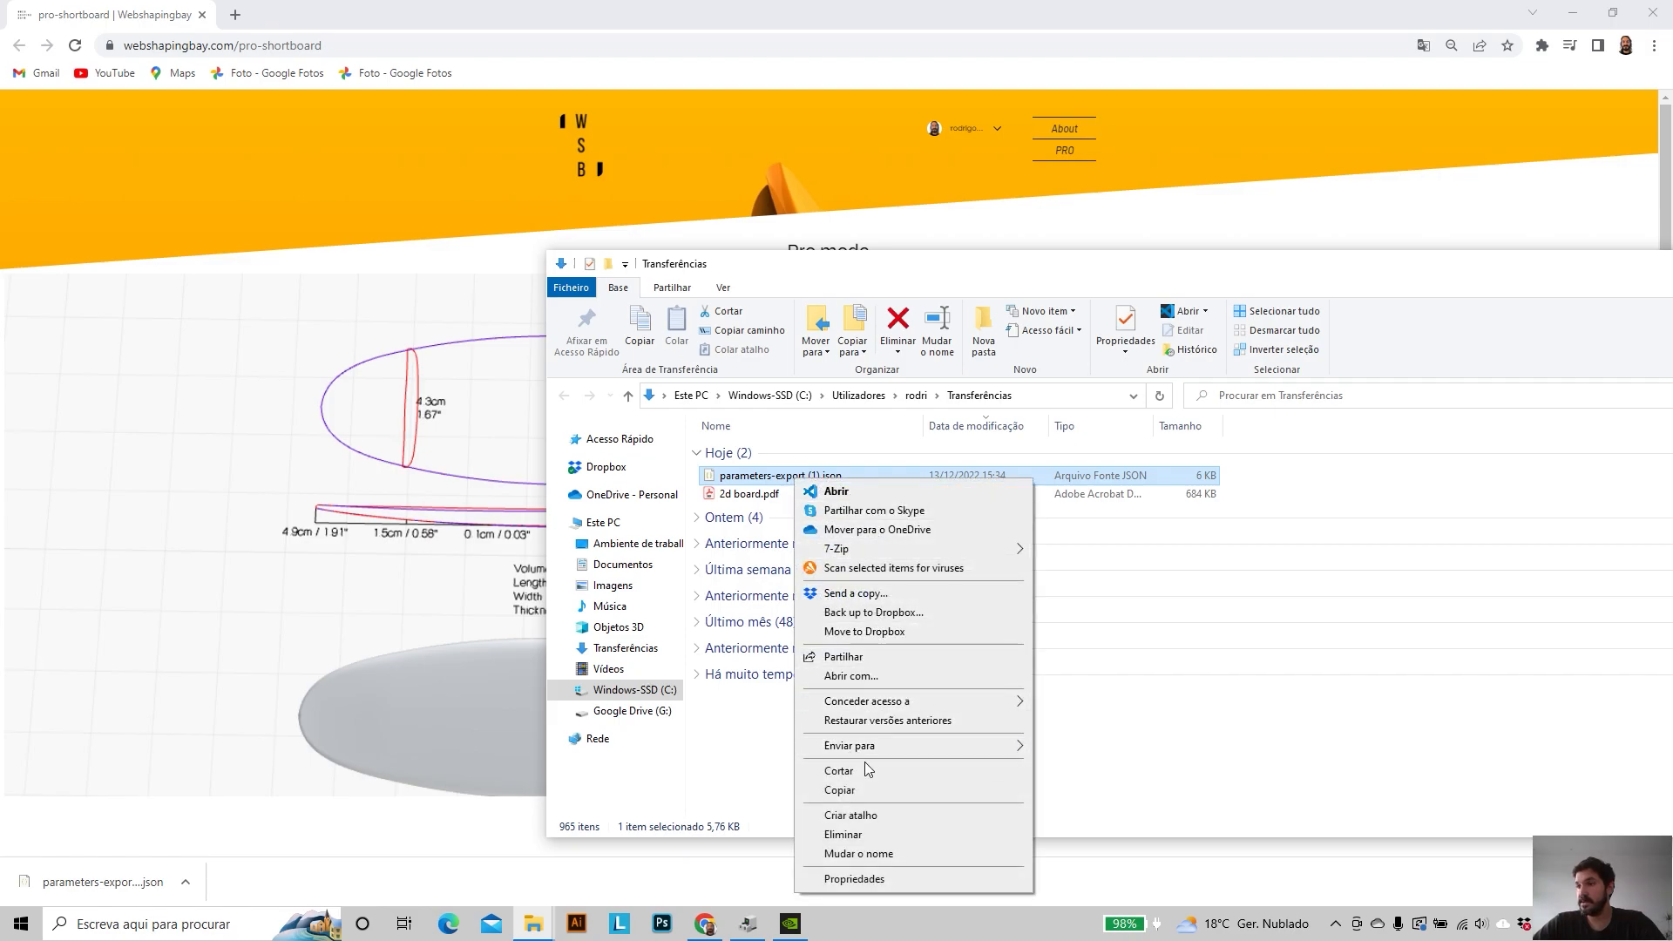
left_click(775, 477)
left_click(800, 475)
left_click(818, 475)
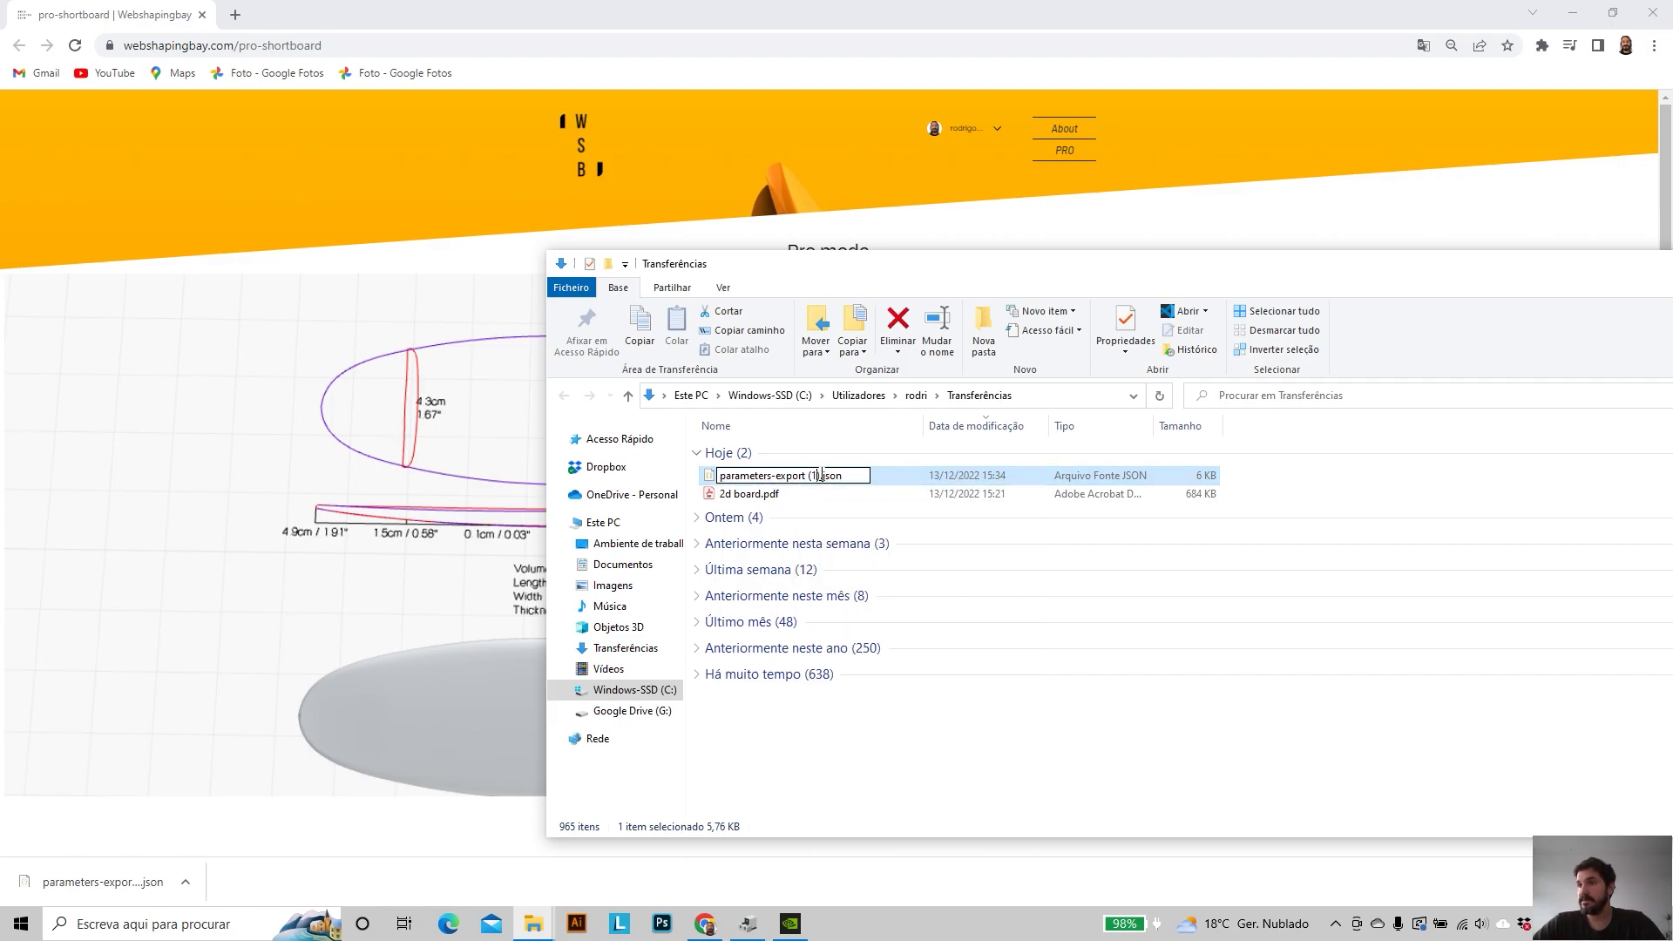
key("BackSpace")
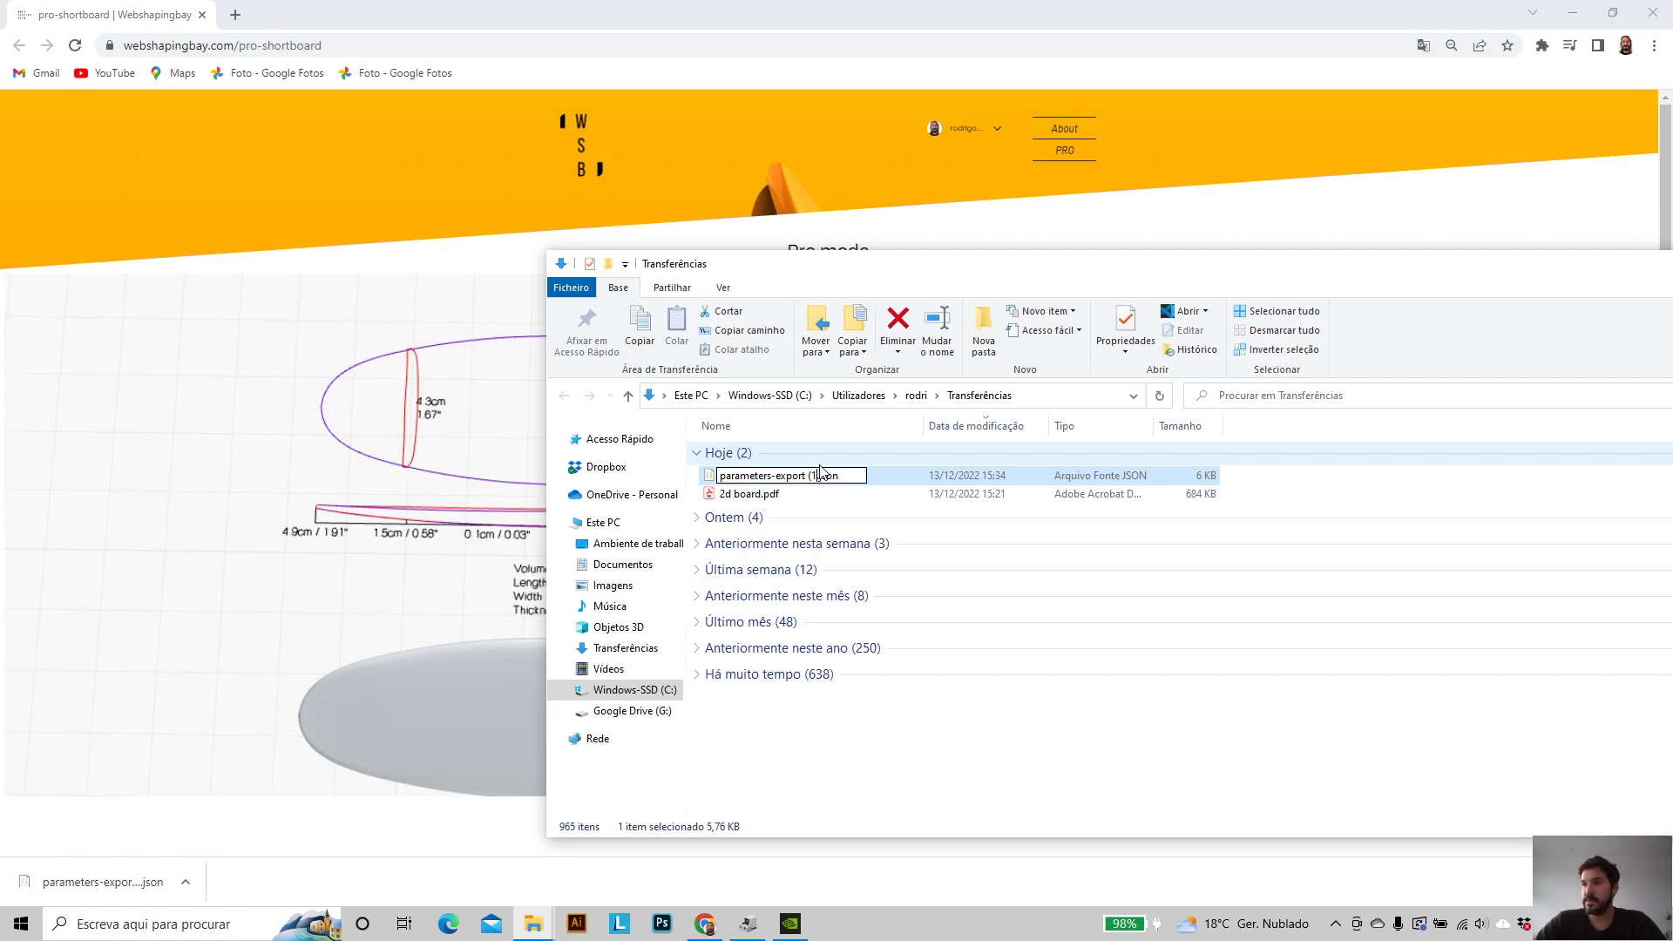
key("BackSpace")
key("BackSpace")
key("BackSpace")
key("BackSpace")
key("BackSpace")
key("BackSpace")
key("BackSpace")
key("BackSpace")
key("BackSpace")
key("BackSpace")
key("BackSpace")
key("BackSpace")
key("BackSpace")
key("BackSpace")
key("BackSpace")
key("BackSpace")
key("BackSpace")
key("BackSpace")
key("BackSpace")
key("BackSpace")
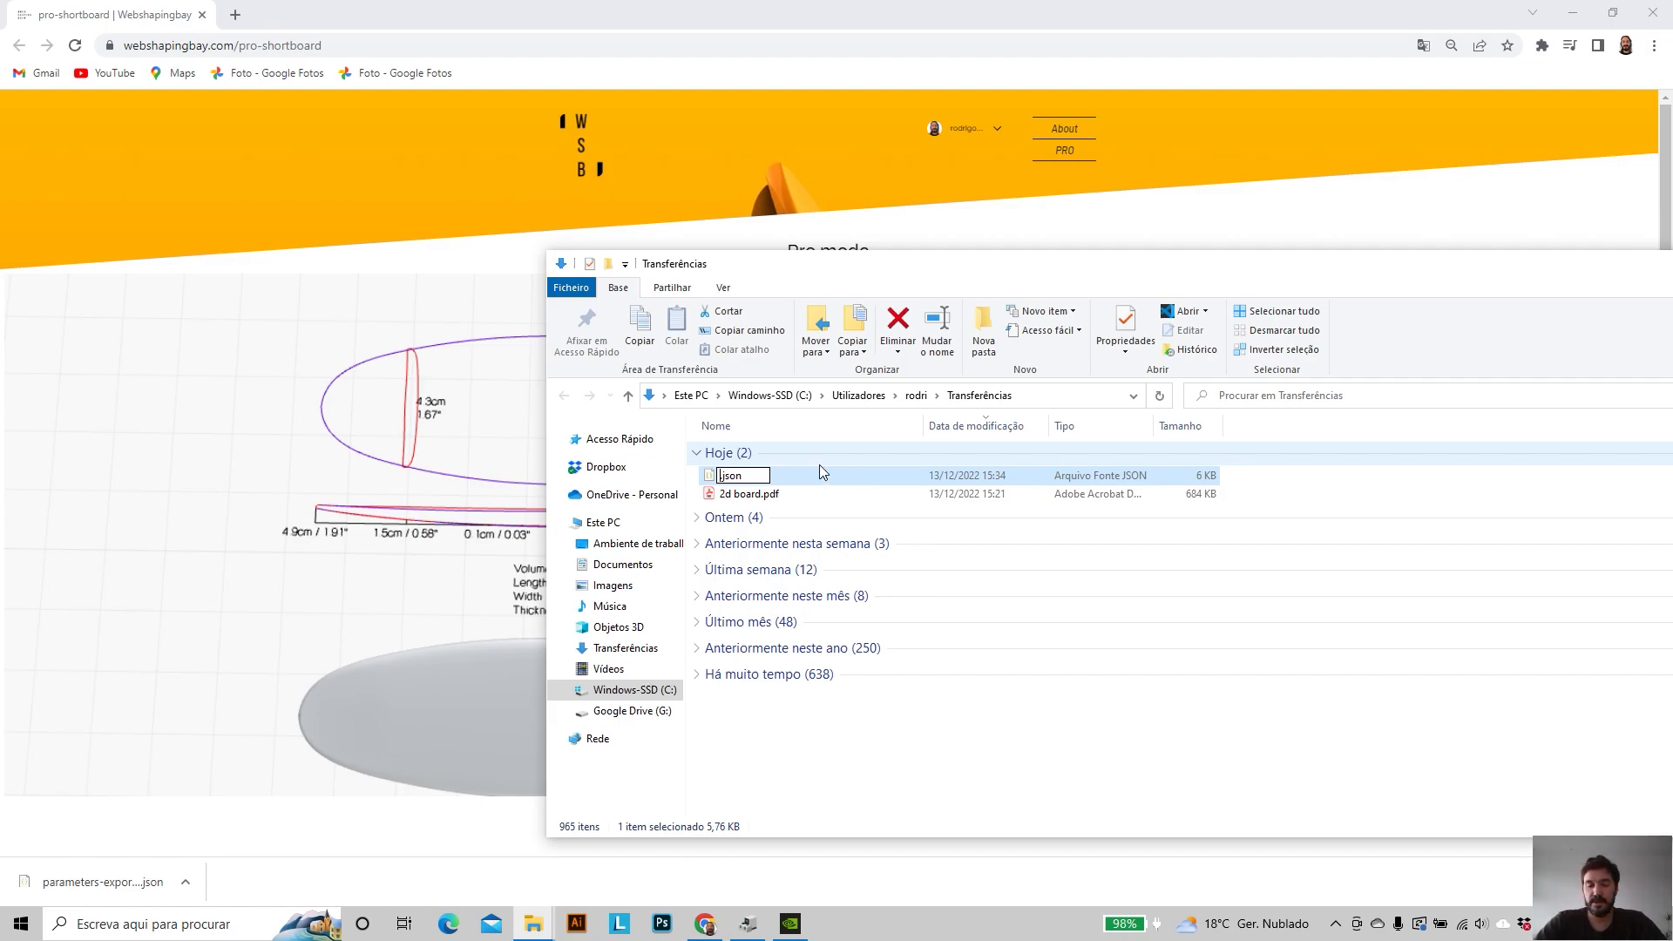
type("myboard")
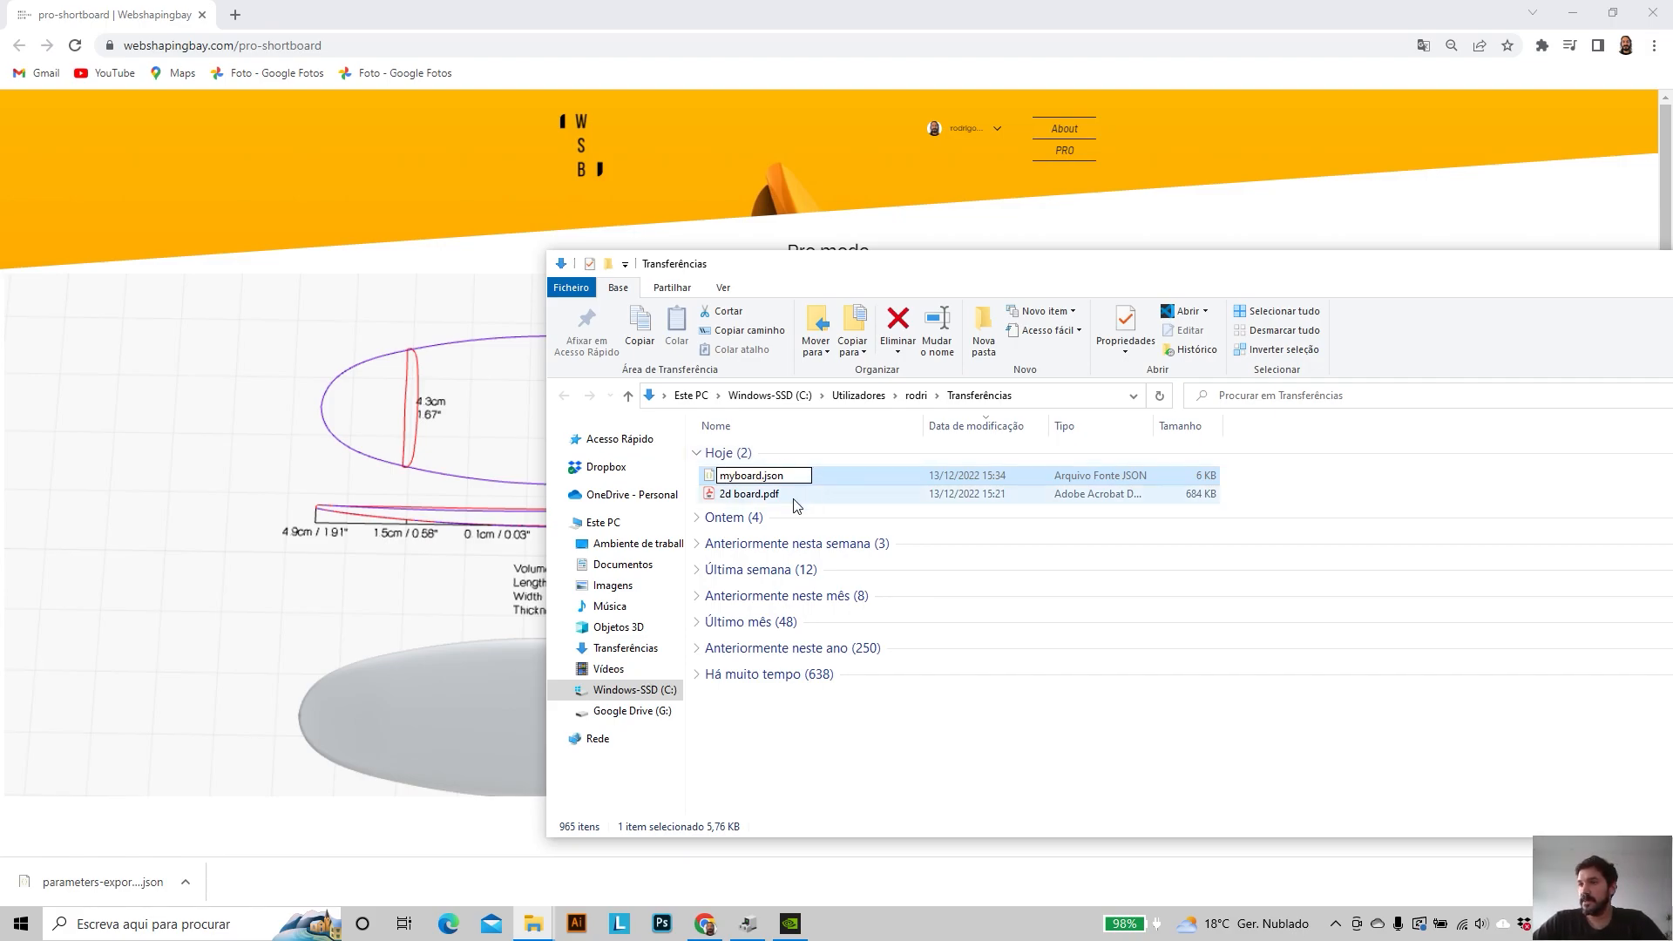
key("Return")
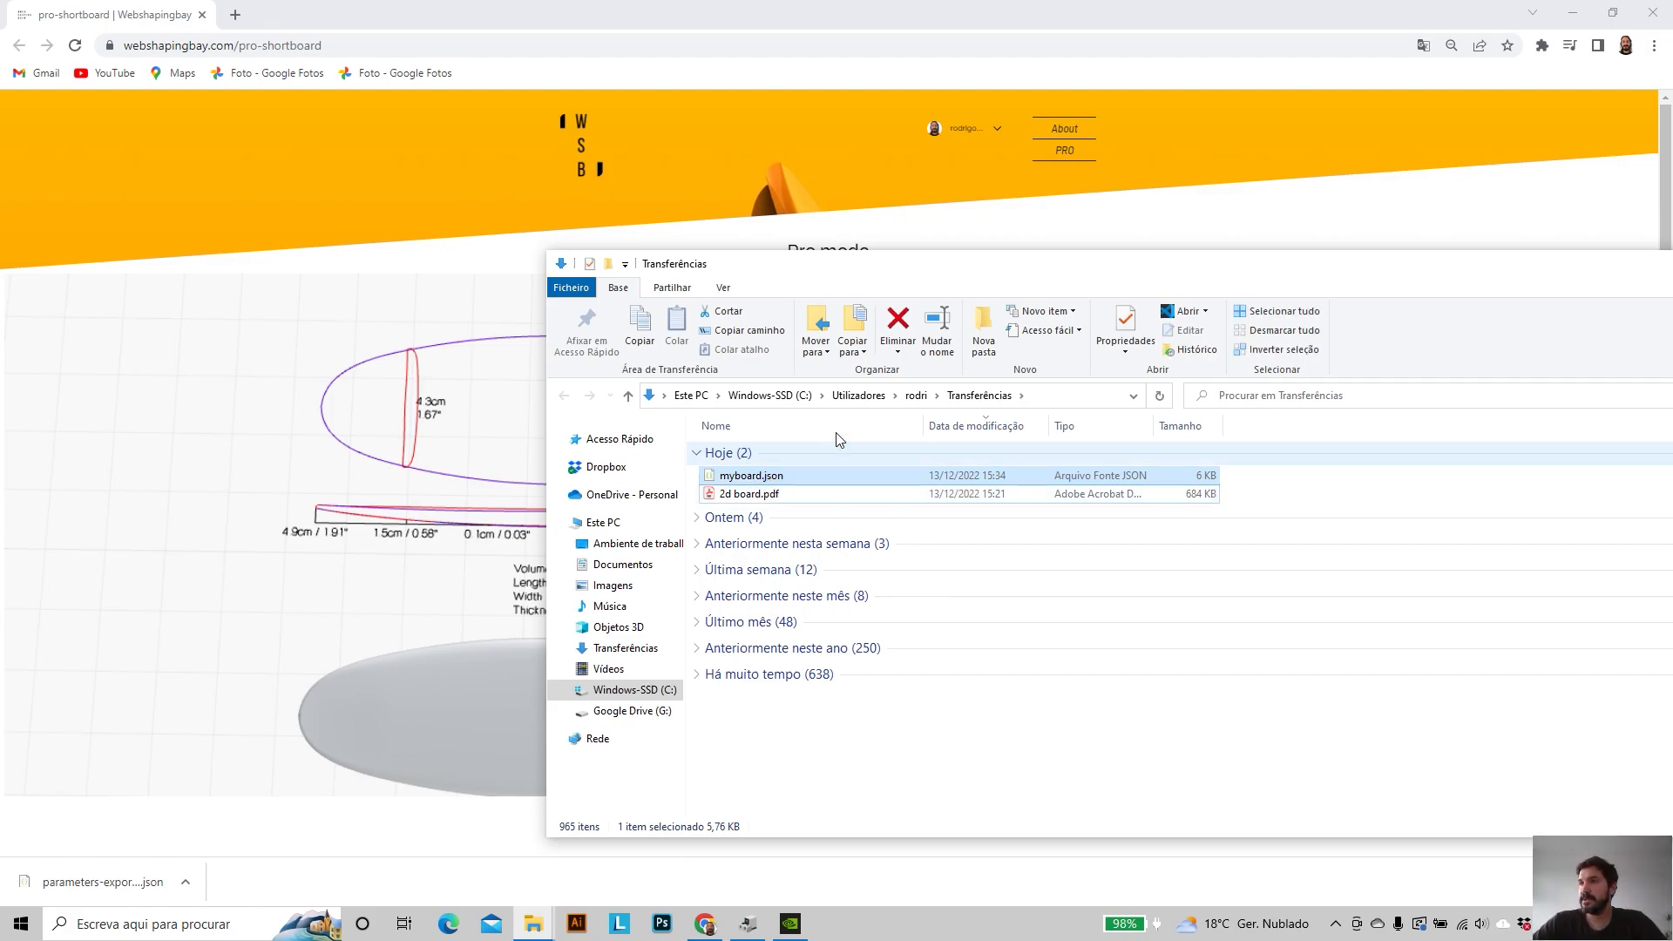
- Back in the browser configurator, set the board length to 5'6 and import the parameter values from myboard.json in Transferências
left_click(1037, 238)
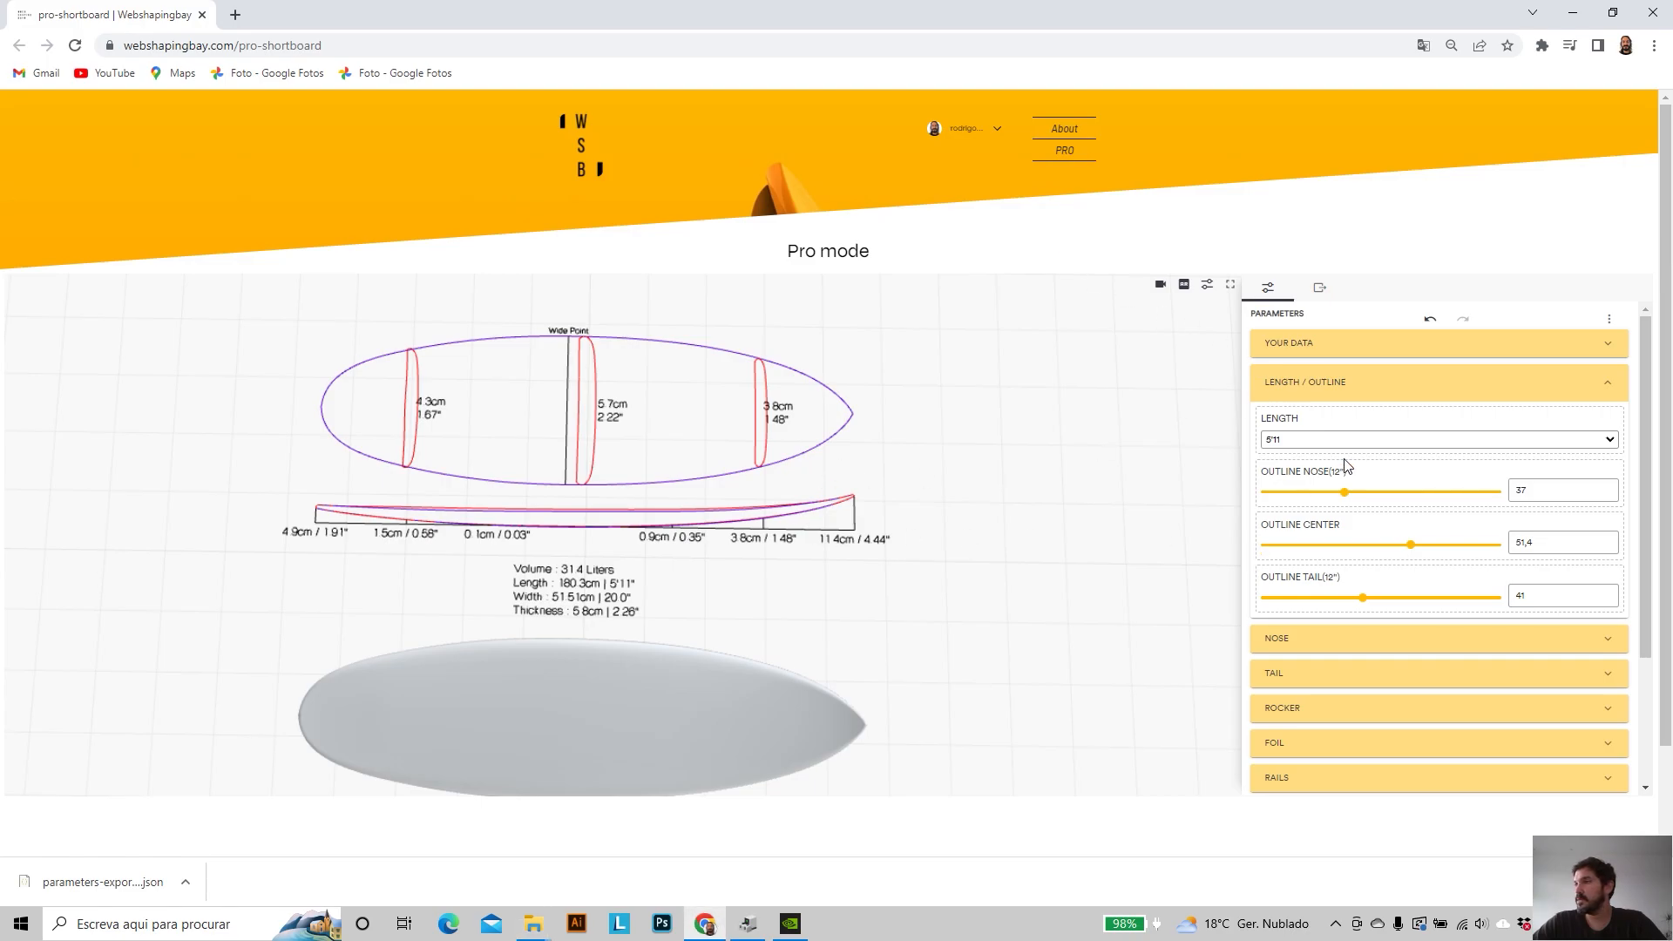
left_click(1583, 441)
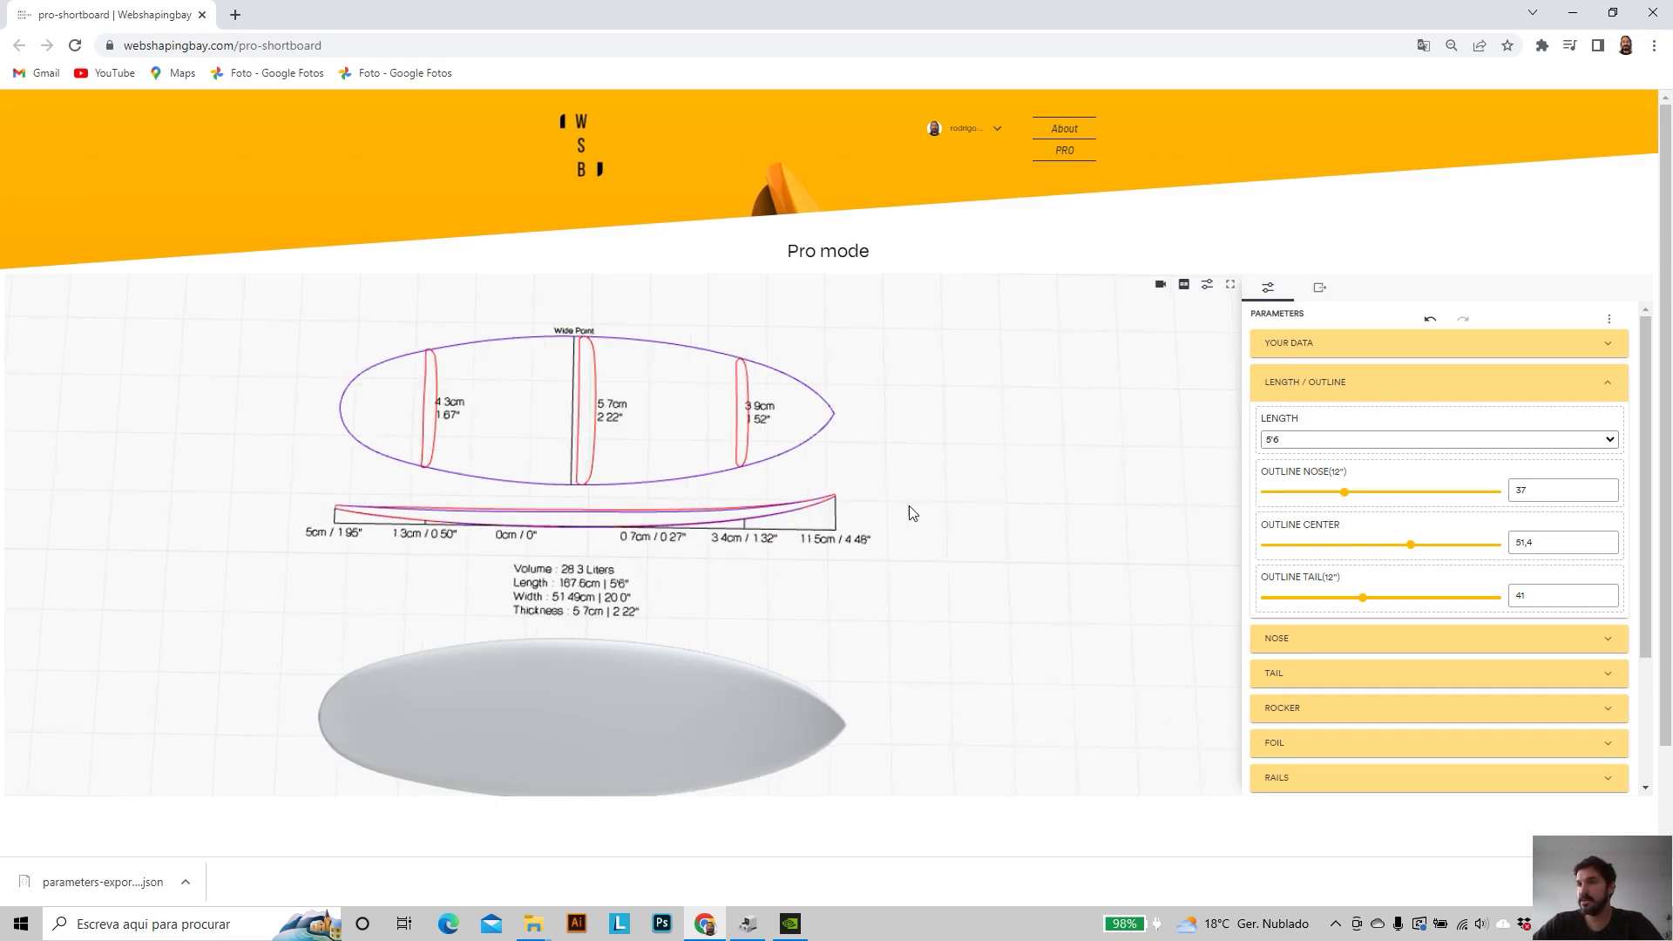
left_click(1608, 320)
left_click(1564, 325)
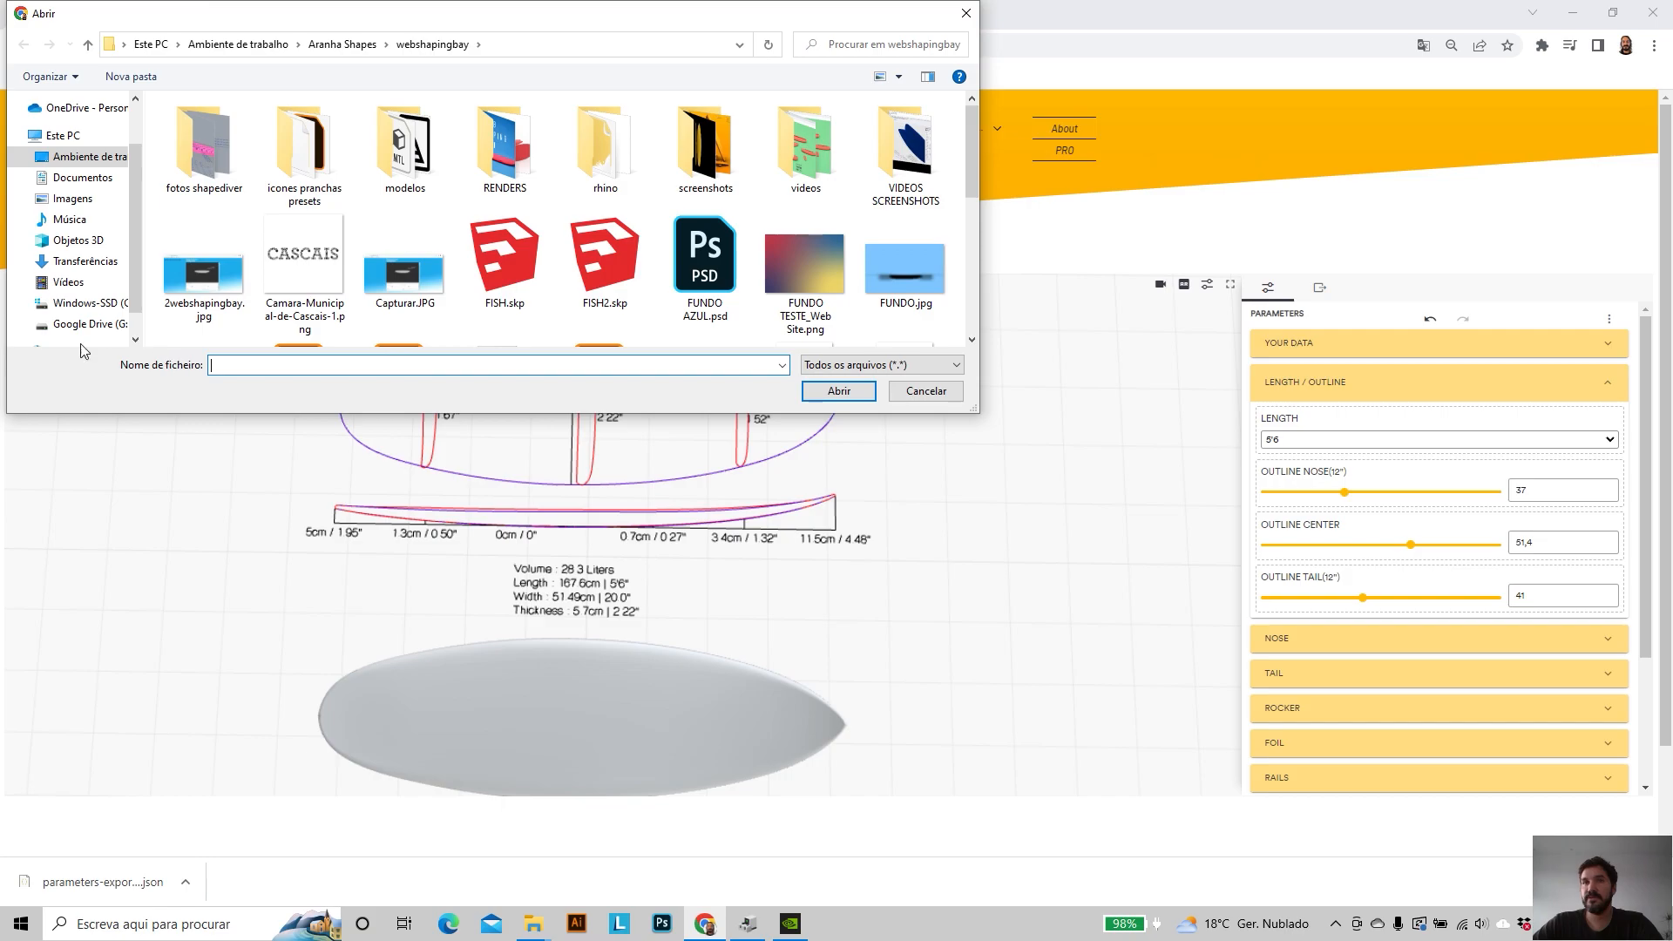
left_click(86, 262)
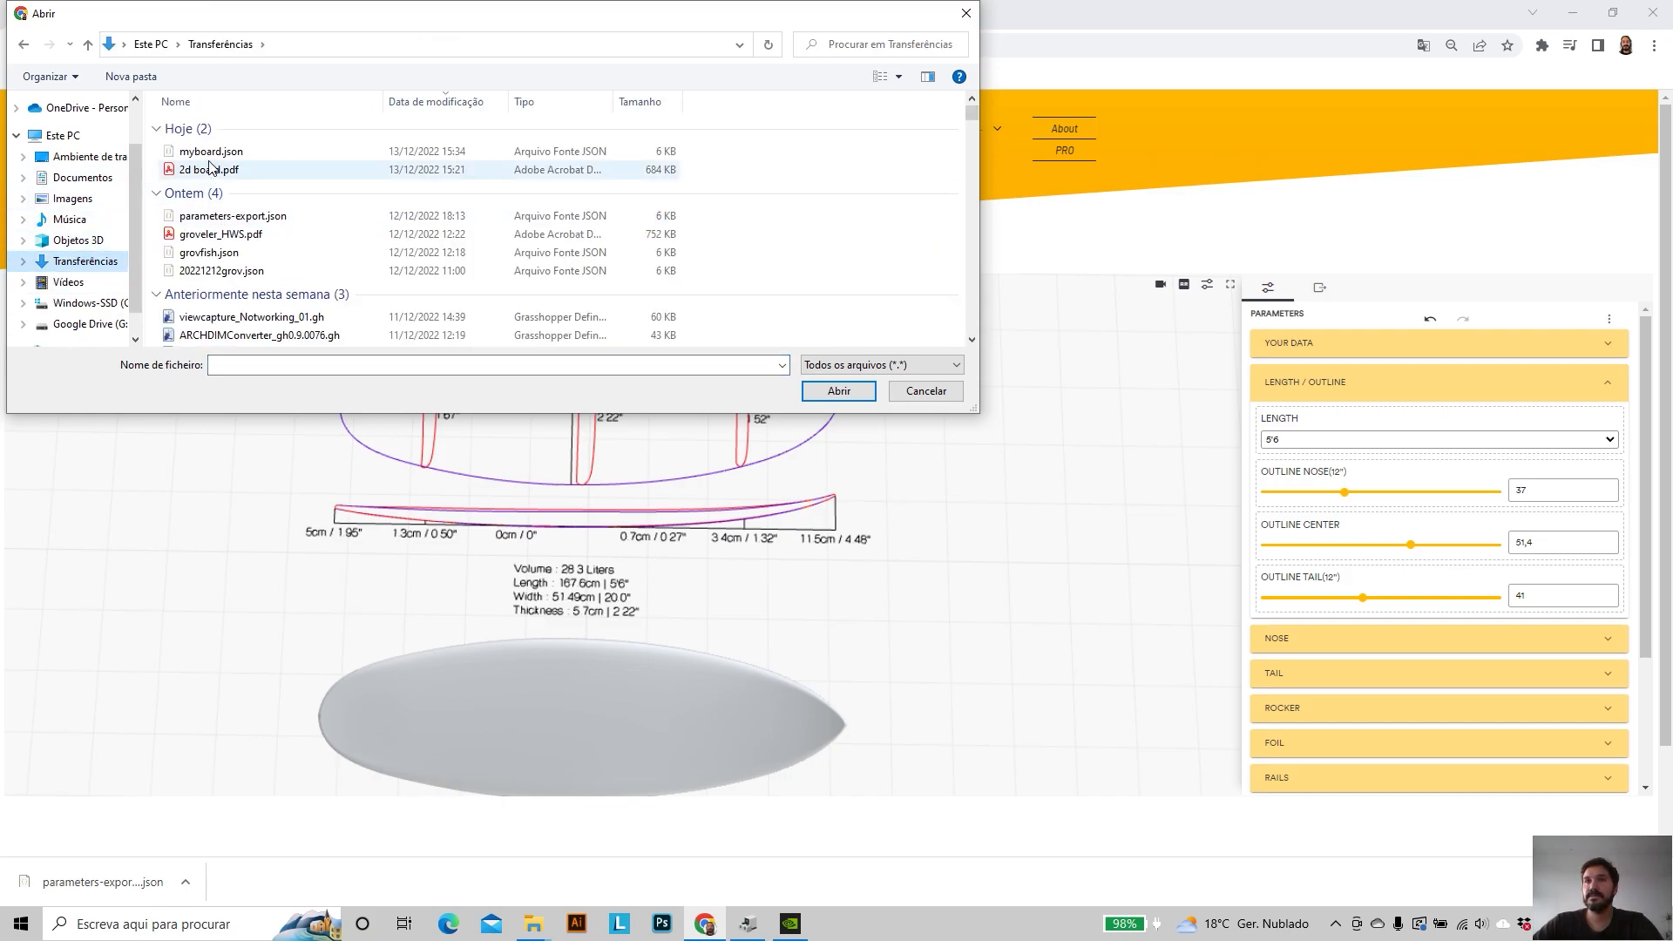
left_click(218, 153)
left_click(833, 396)
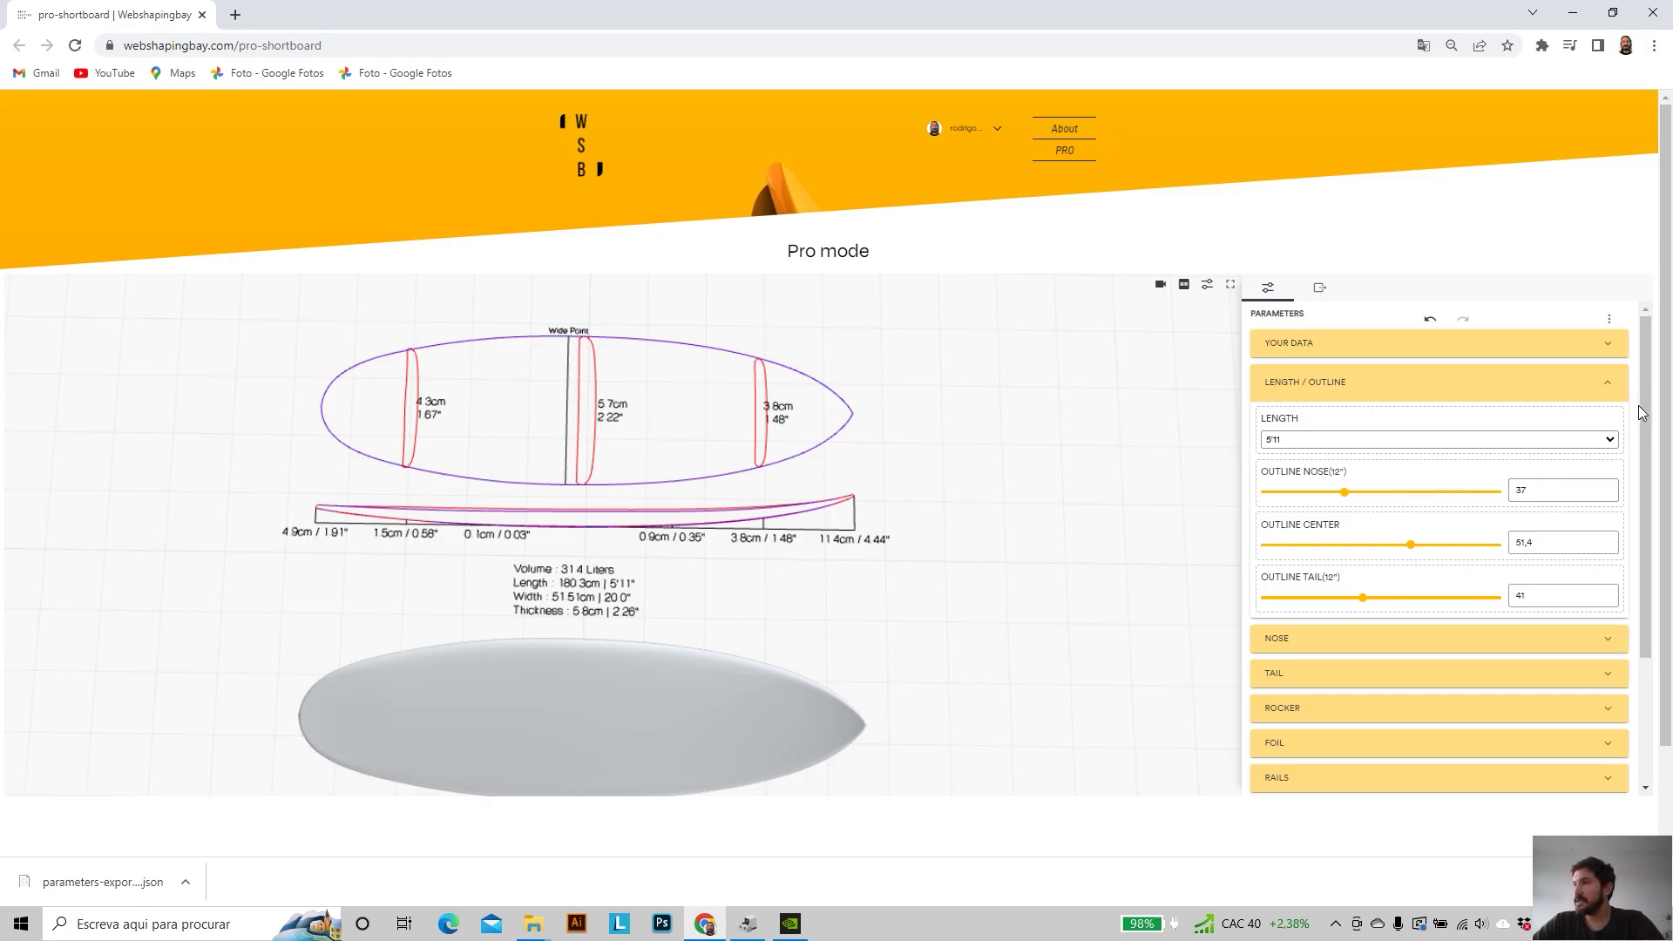
- Set the nose multiply to 0,7, try a nose blend factor of -0,02 and return the blend factor to 0
scroll(1647, 416, "down", 1)
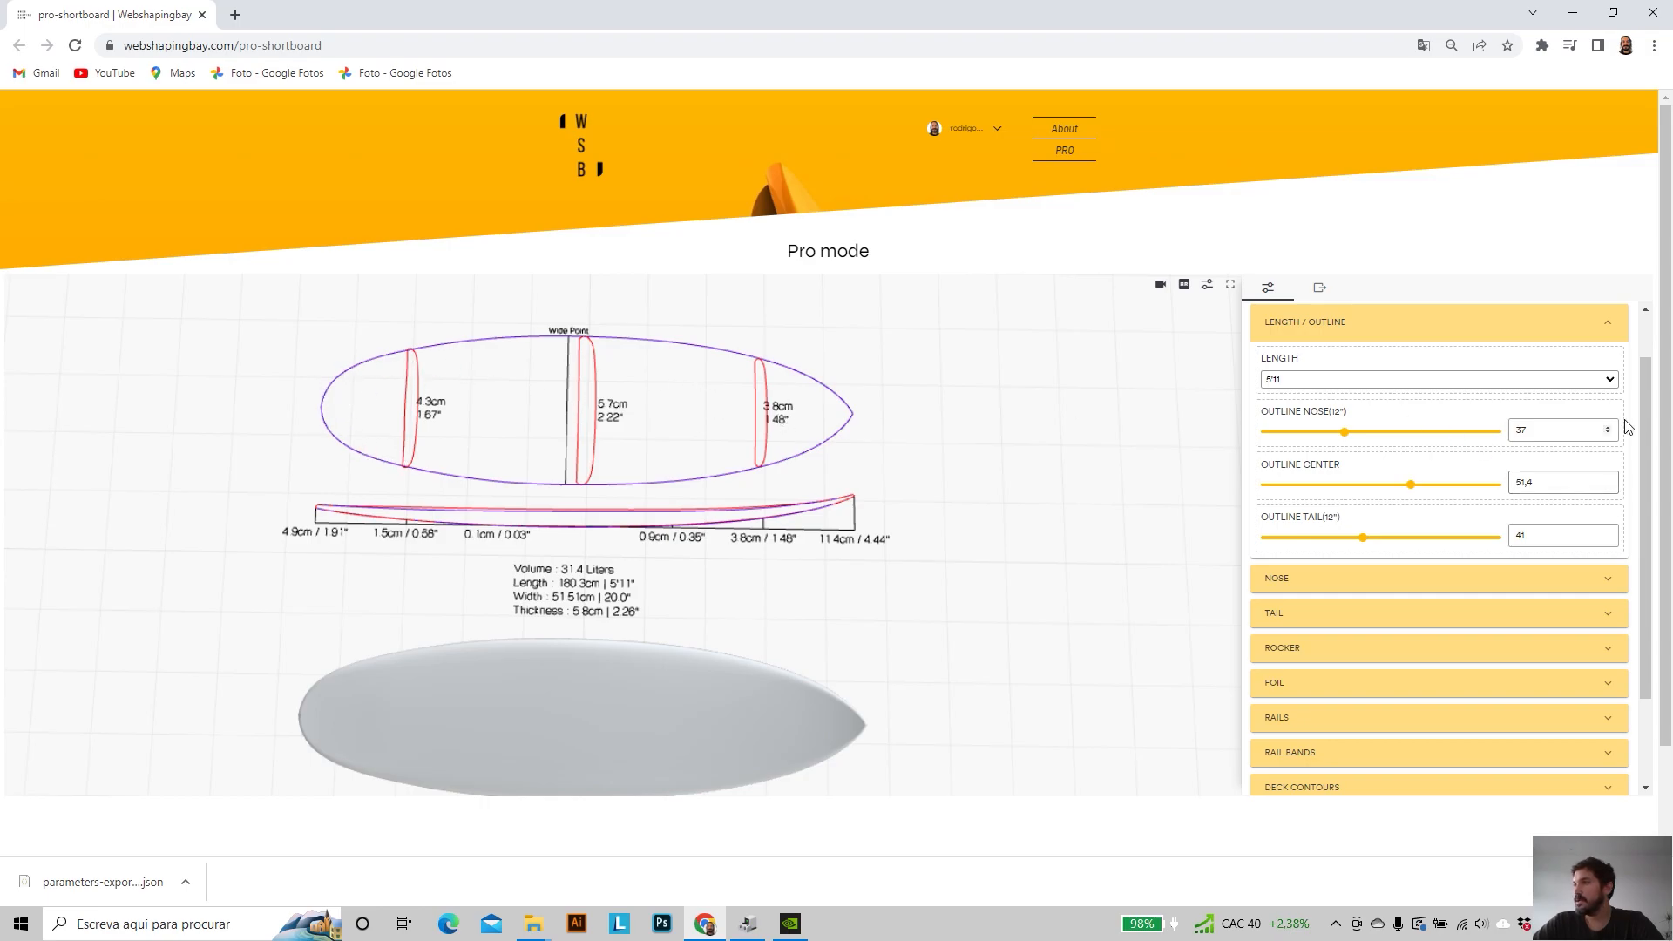
left_click(1608, 582)
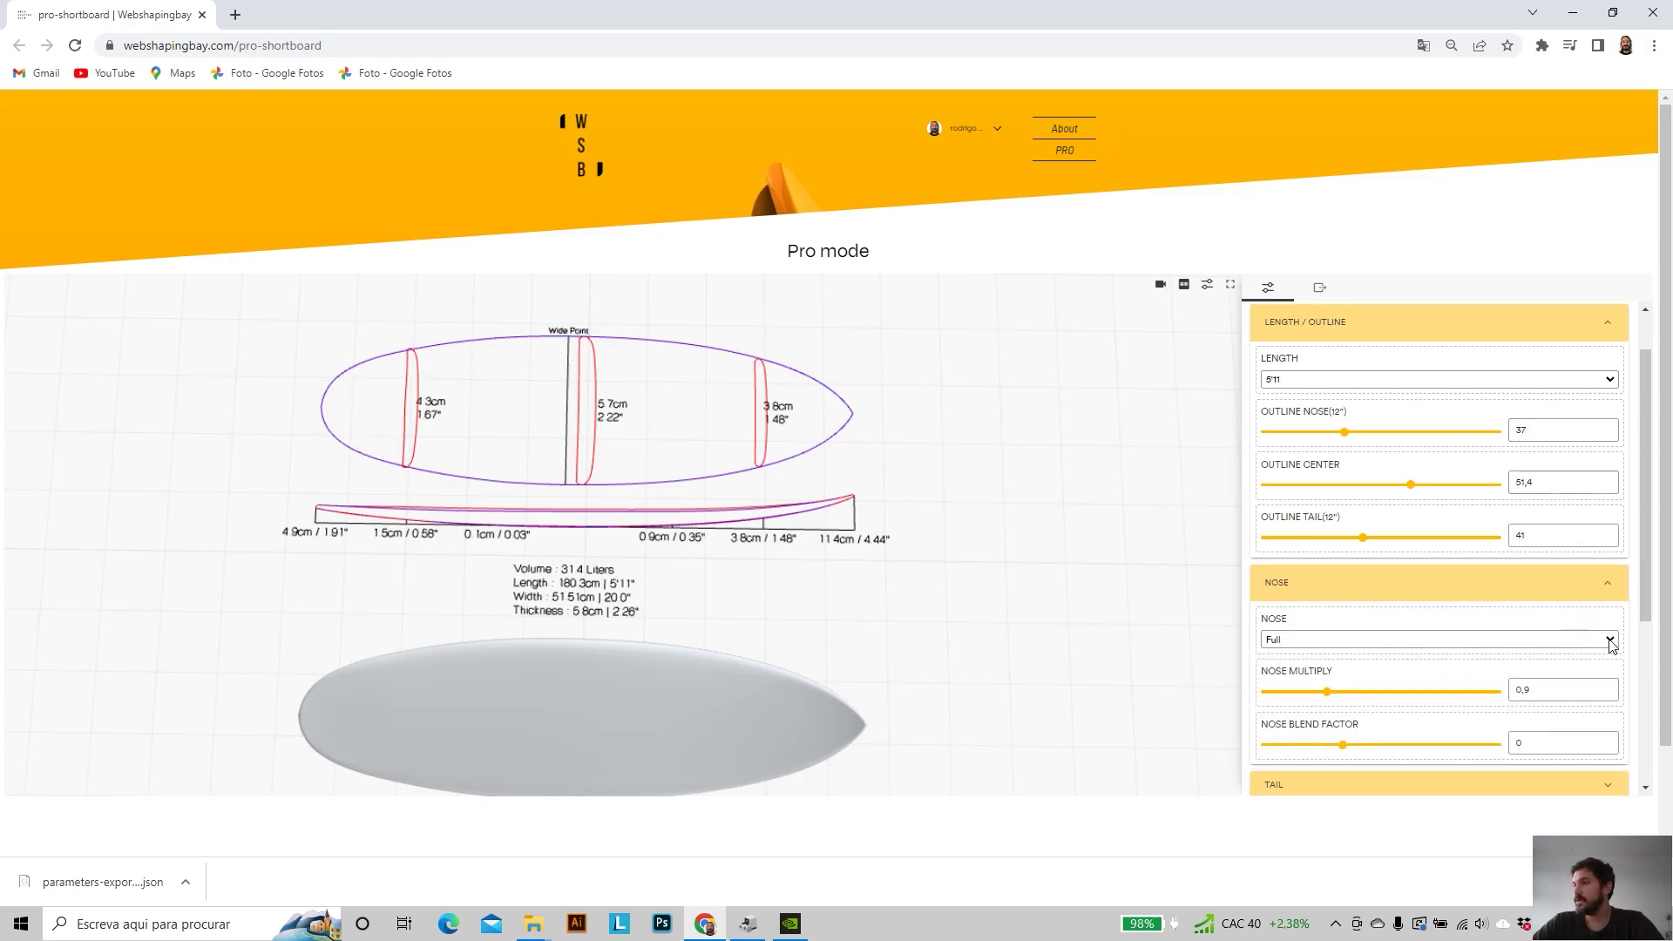
left_click_drag(1326, 697, 1296, 693)
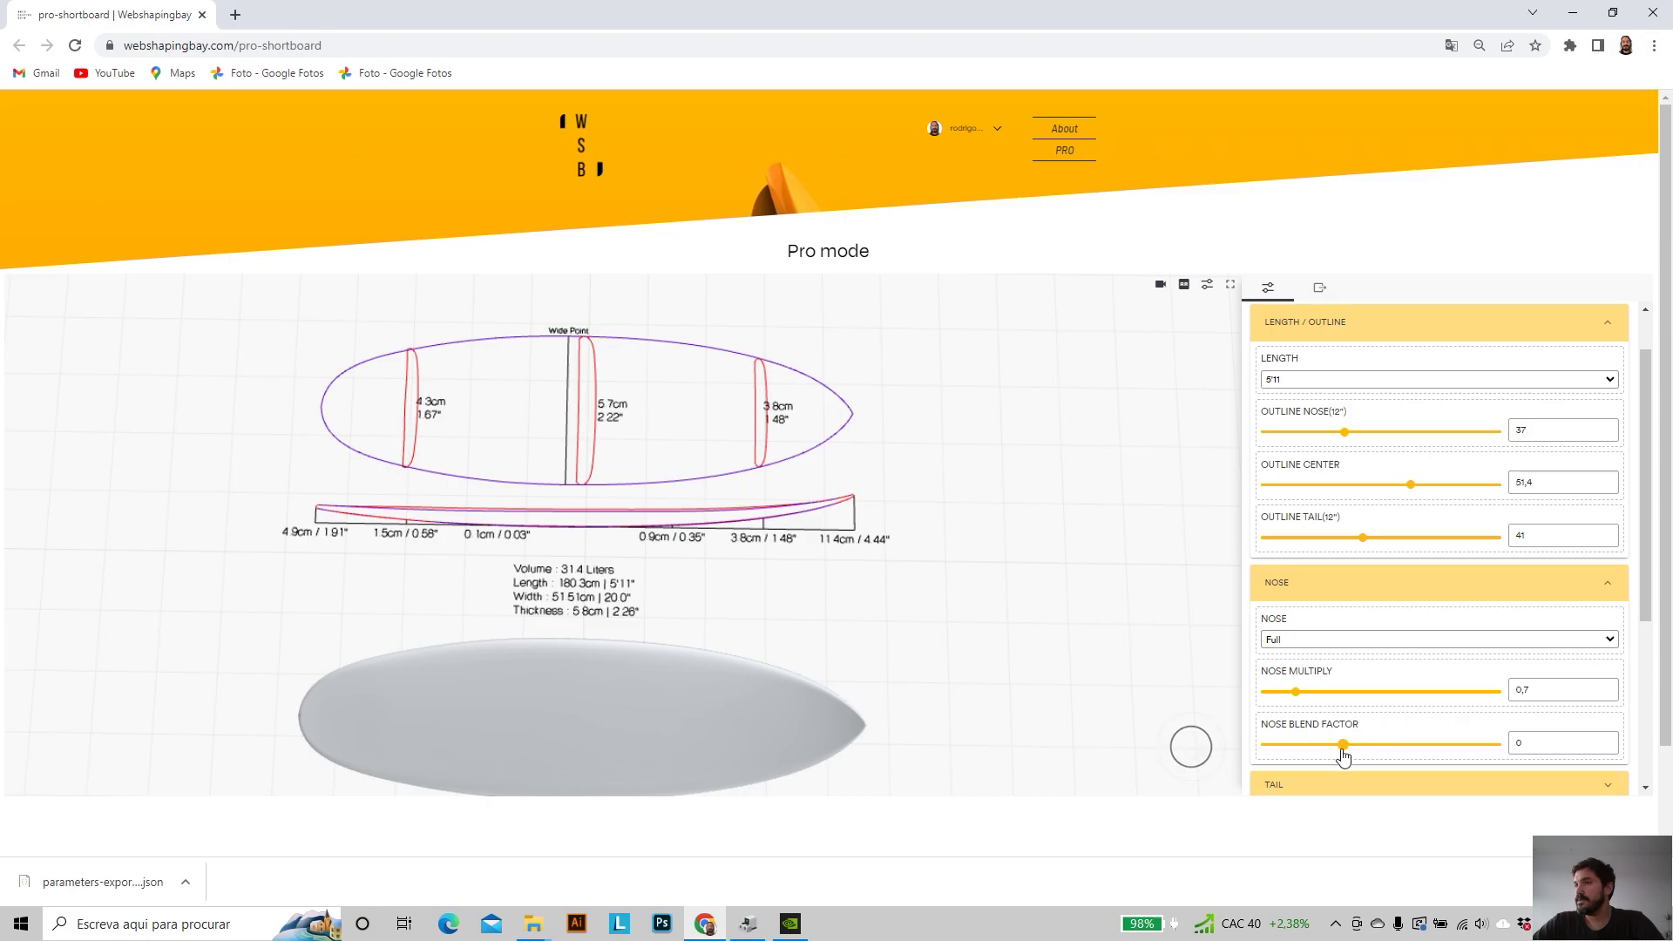
left_click_drag(1346, 753, 1329, 752)
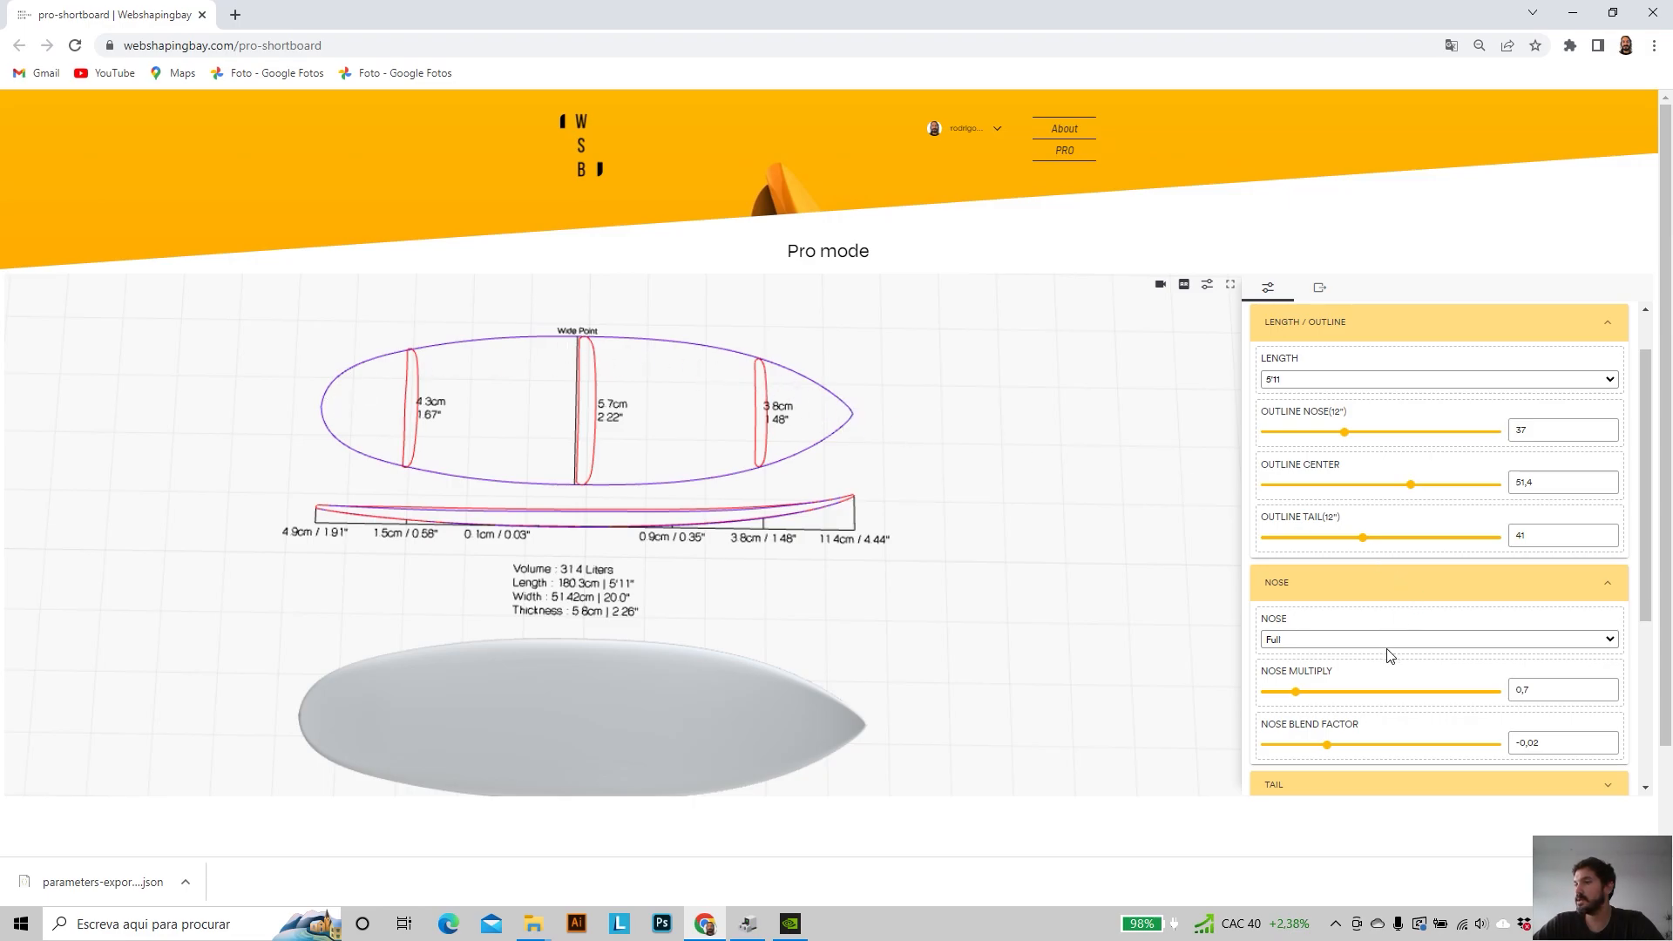
left_click(1546, 482)
left_click(1533, 429)
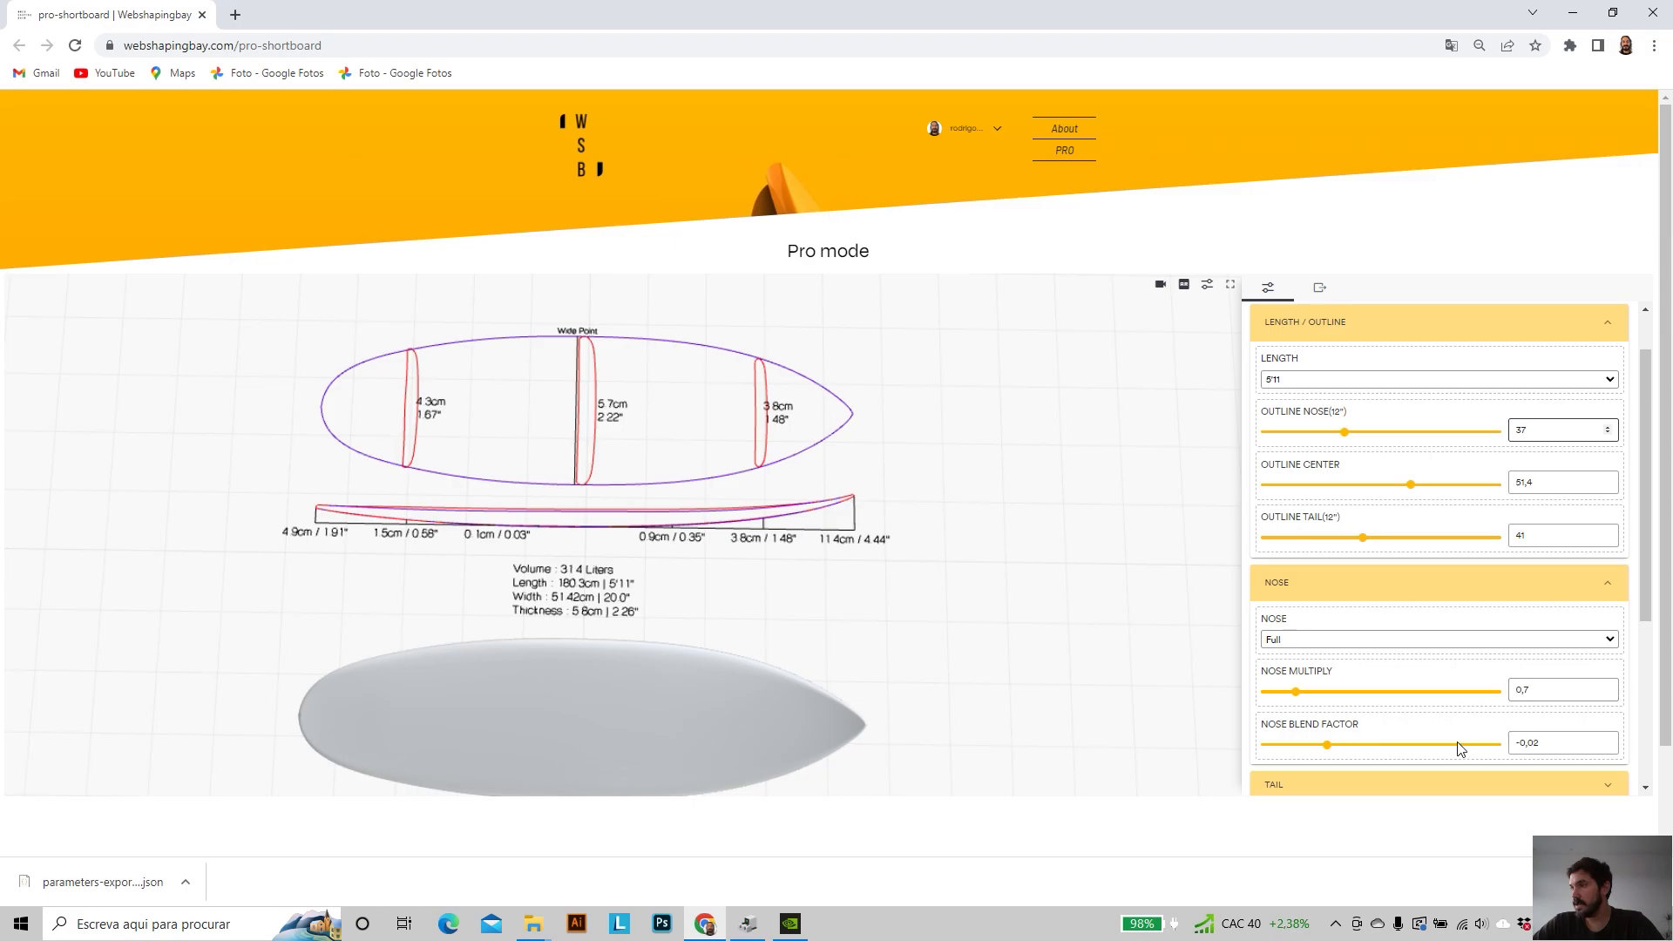
left_click_drag(1328, 751, 1342, 748)
- Change the nose shape to Rounded, with the outline nose at 38,3 and the nose multiply at 1
left_click(1610, 638)
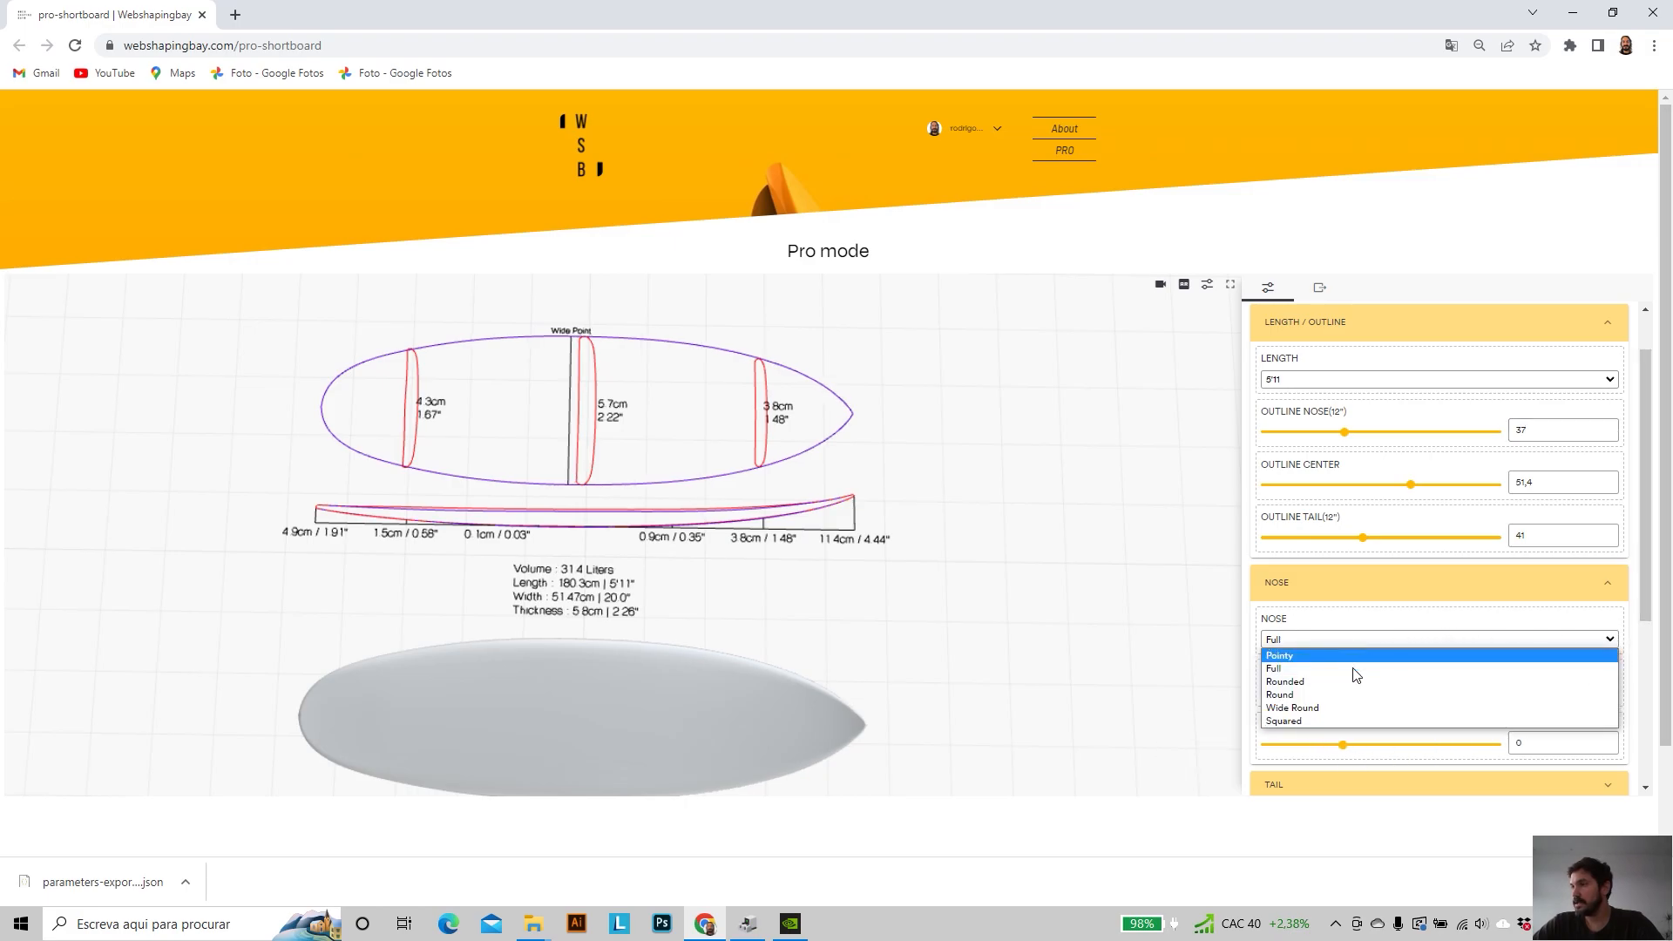
left_click(1306, 685)
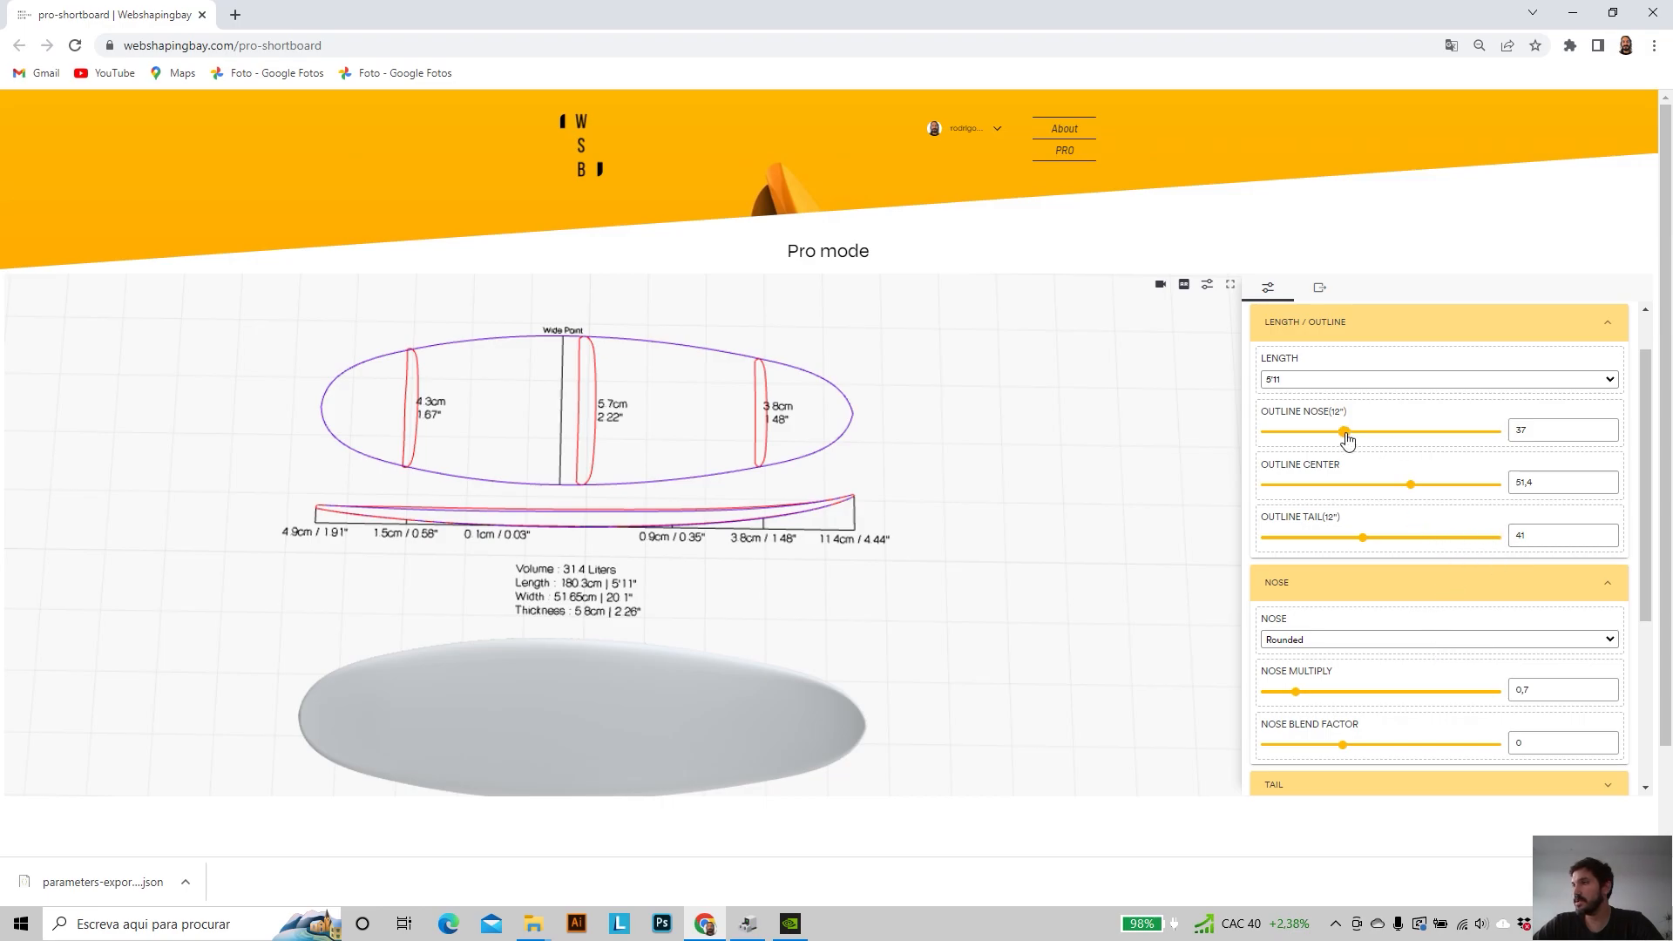
left_click_drag(1346, 440, 1351, 437)
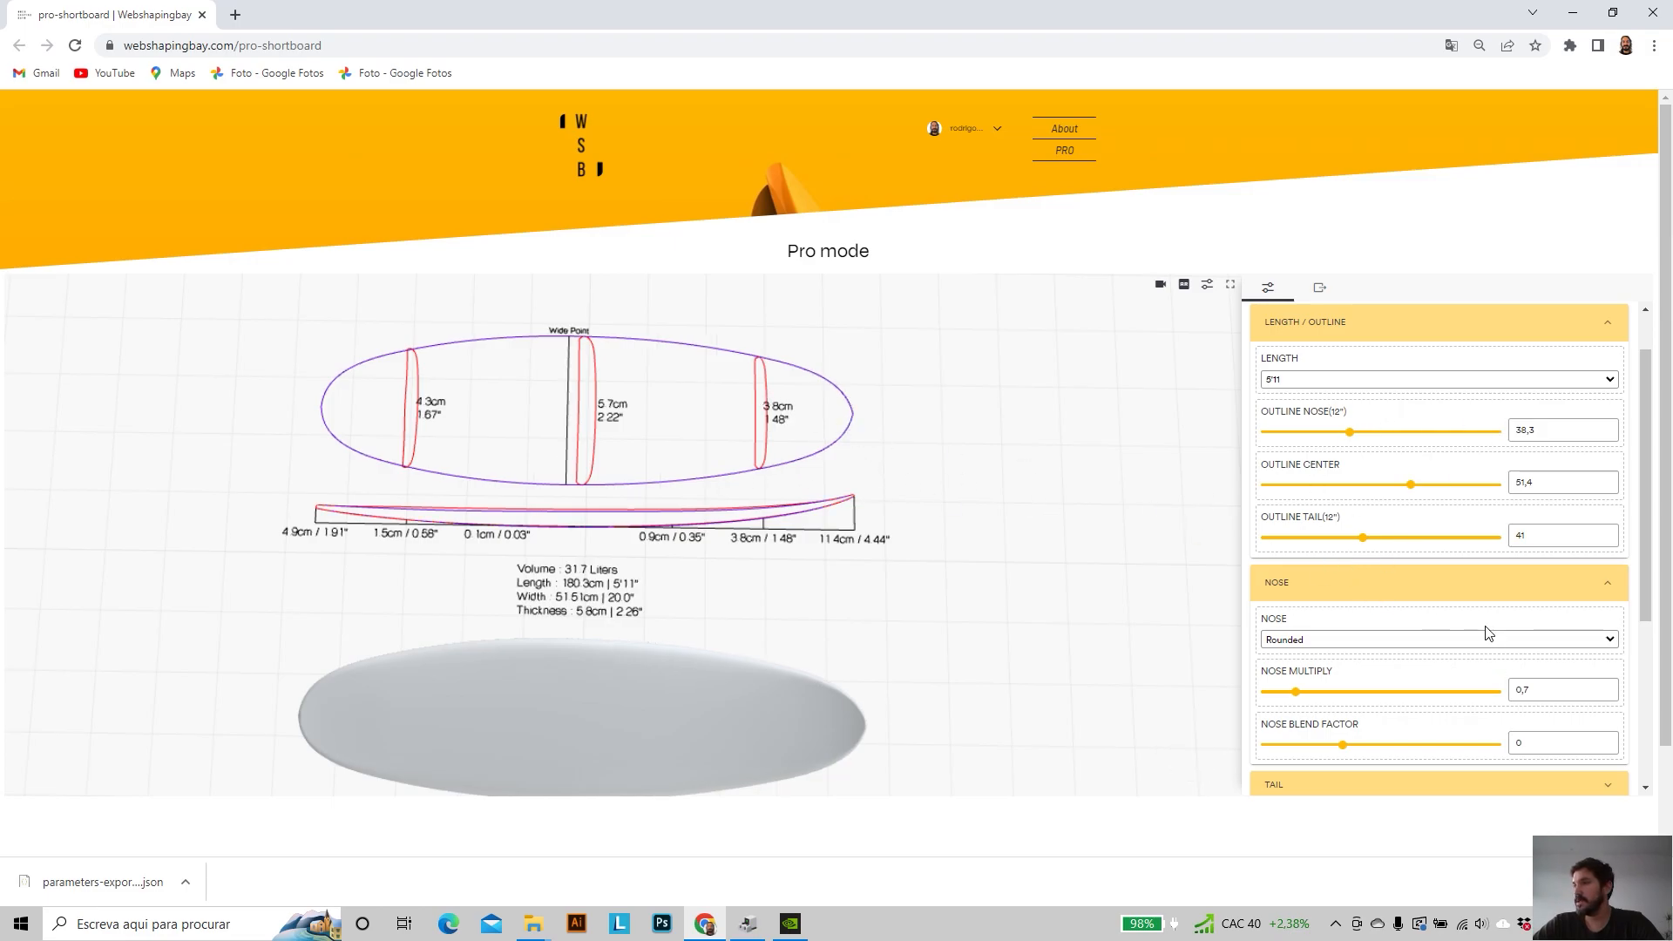
left_click_drag(1639, 577, 1641, 634)
left_click_drag(1298, 598, 1343, 600)
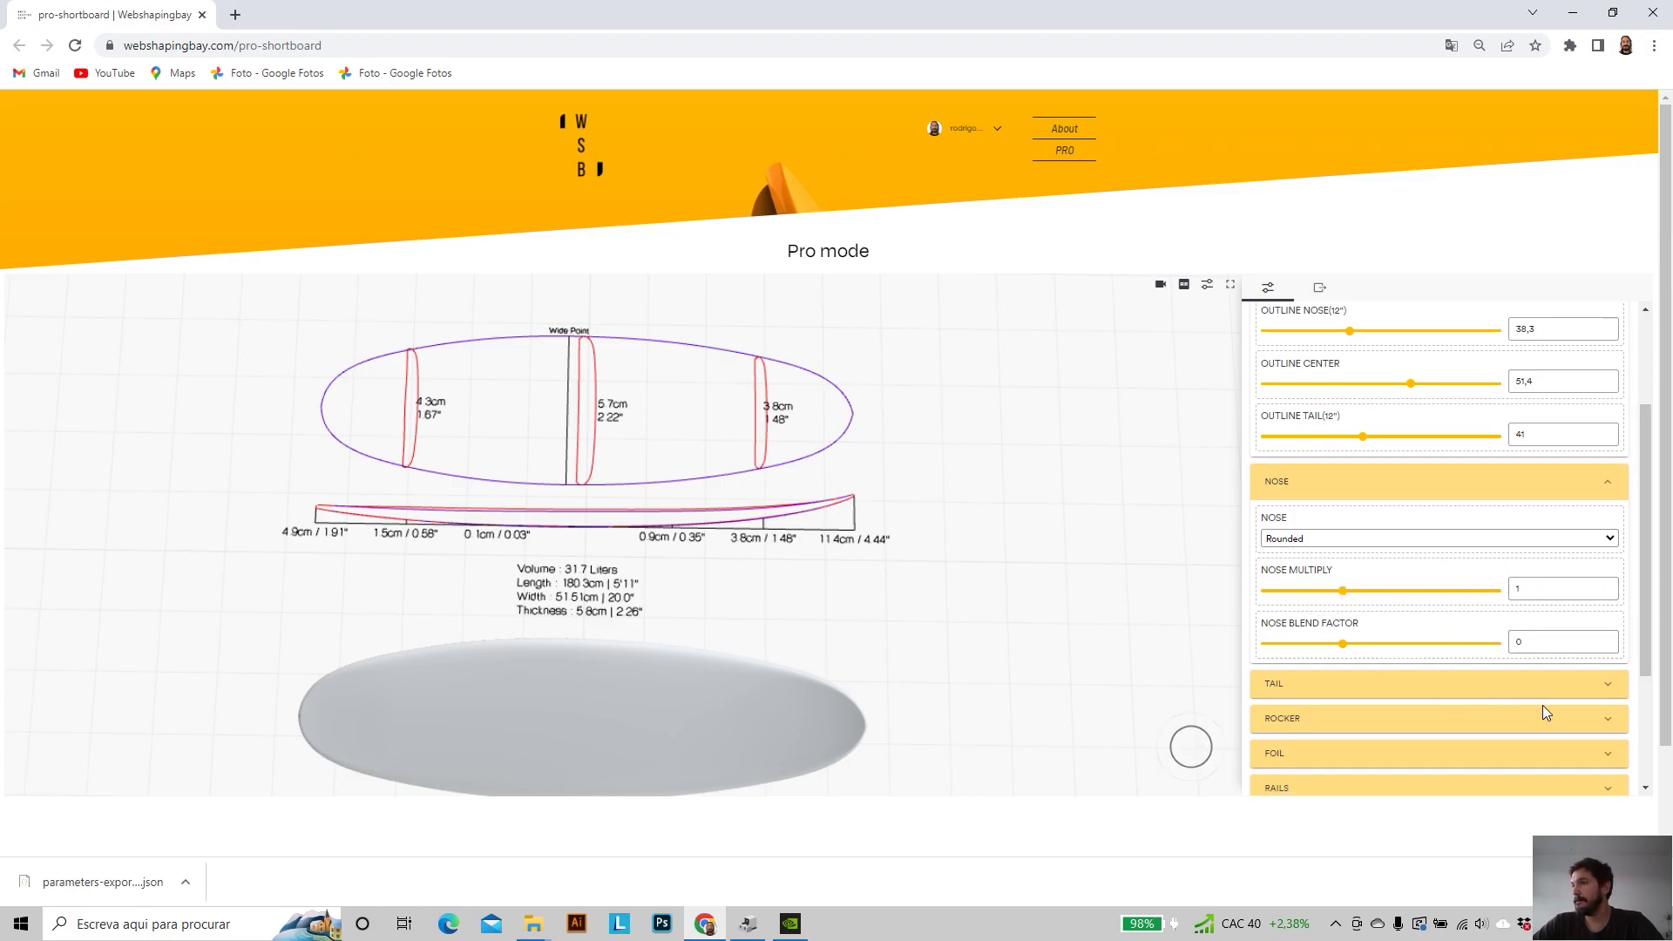
- Change the tail shape to Fish, with a tail multiply of 1,3 and a tail blend factor of 0
left_click(1608, 687)
scroll(1486, 575, "down", 2)
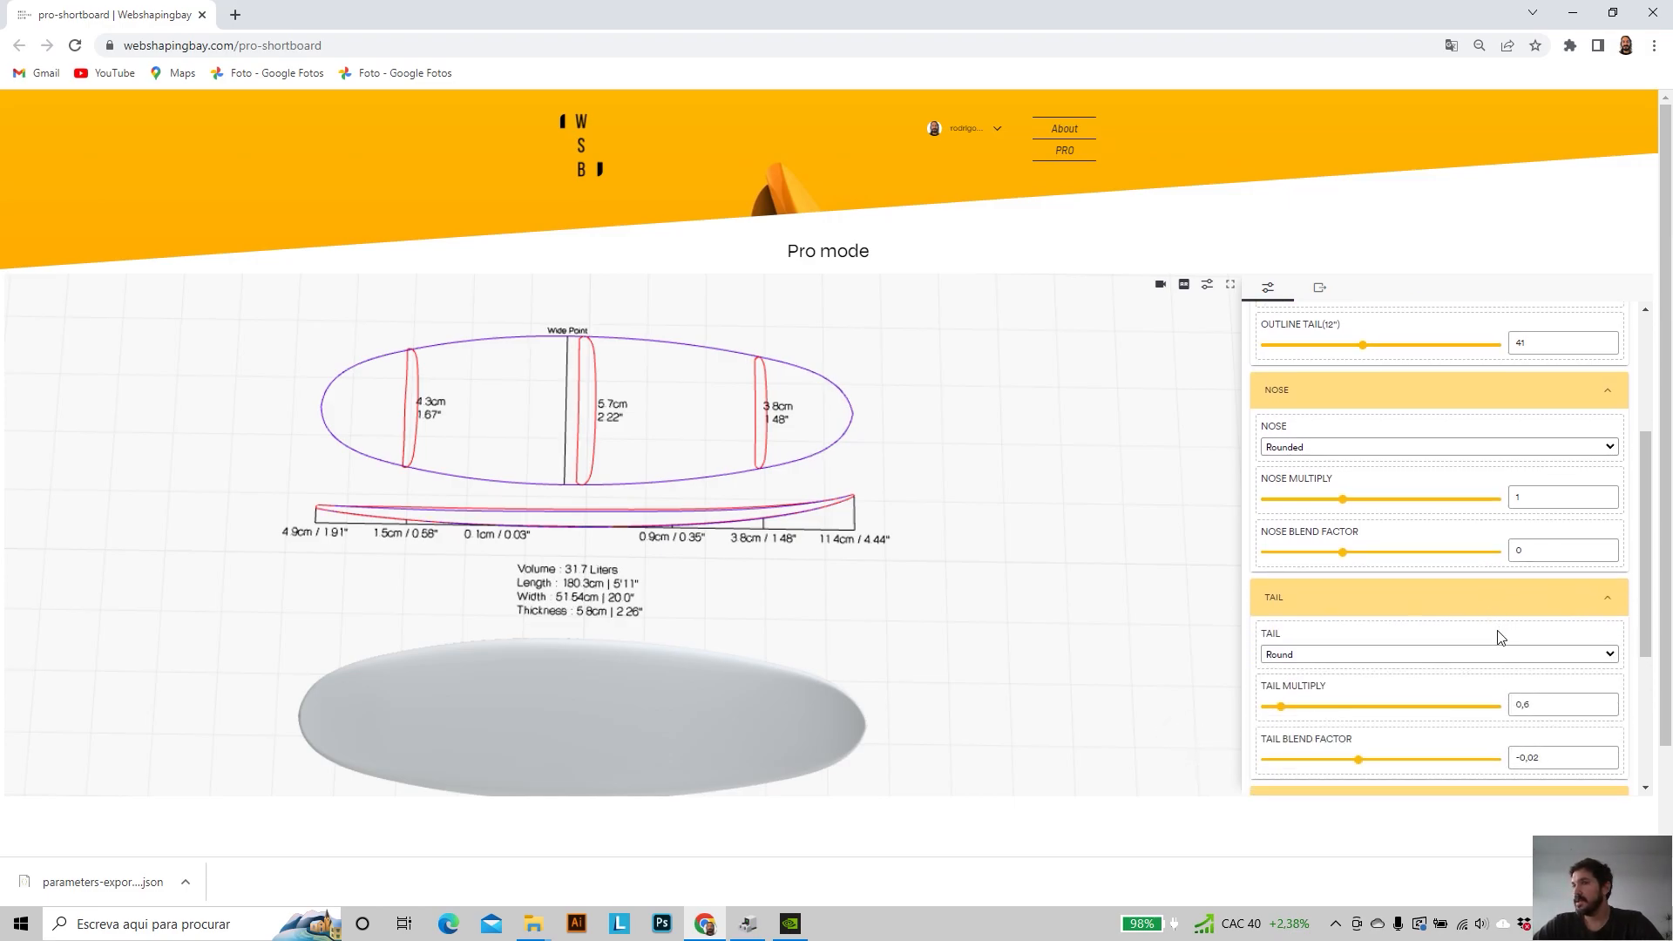
left_click(1608, 573)
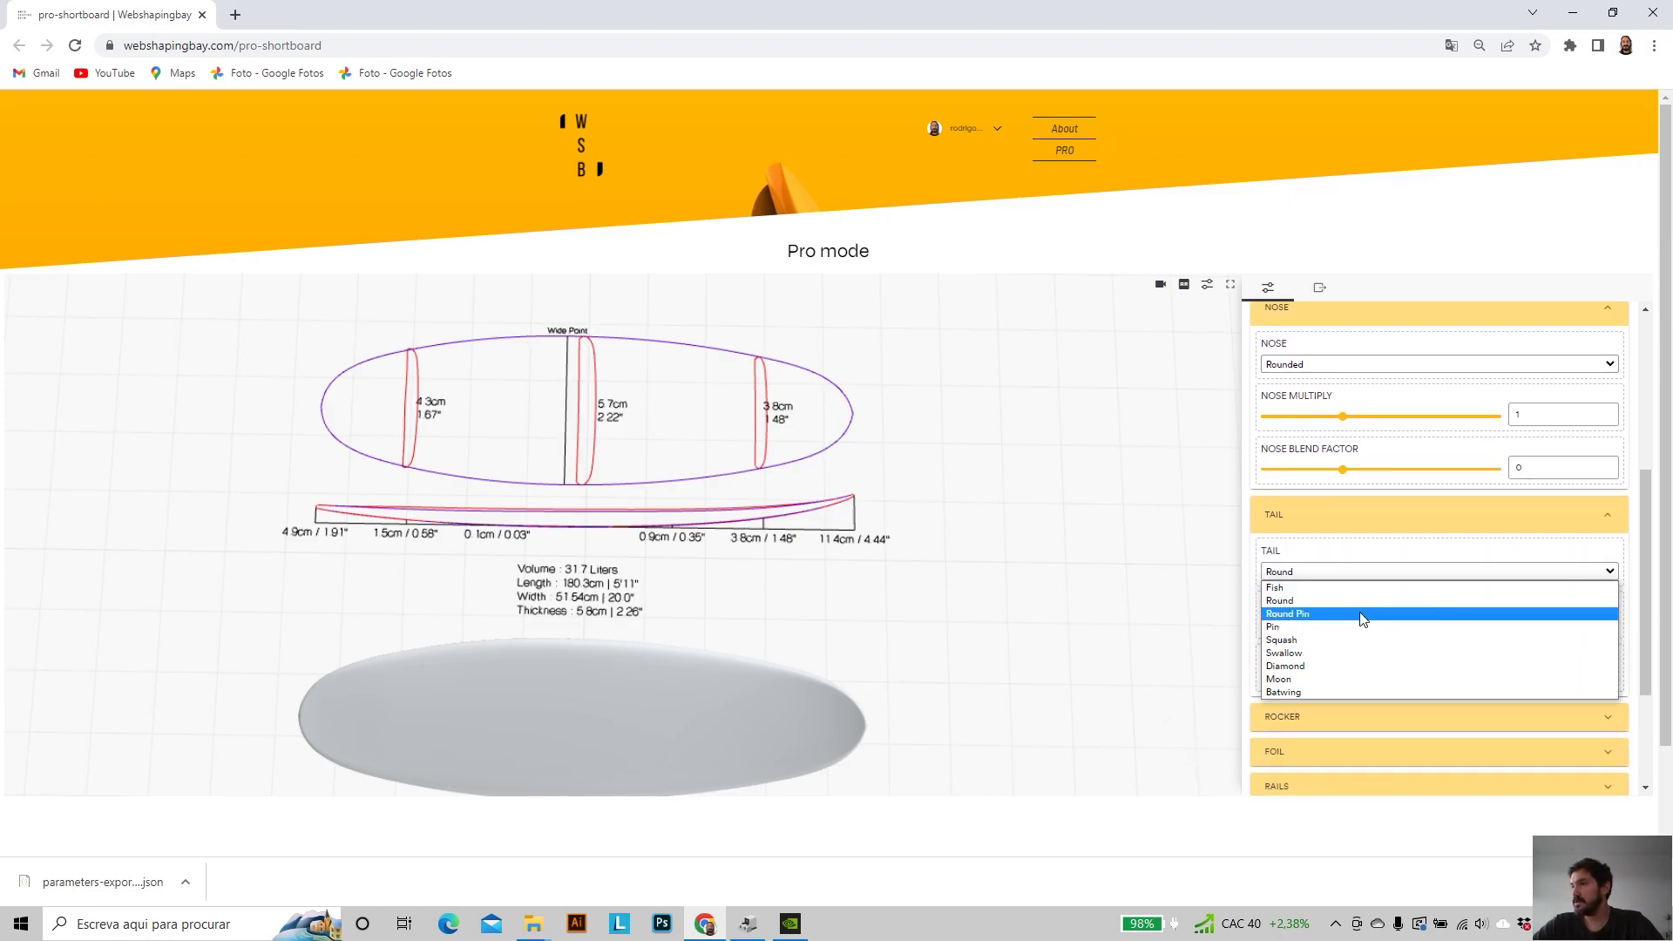
left_click(1295, 584)
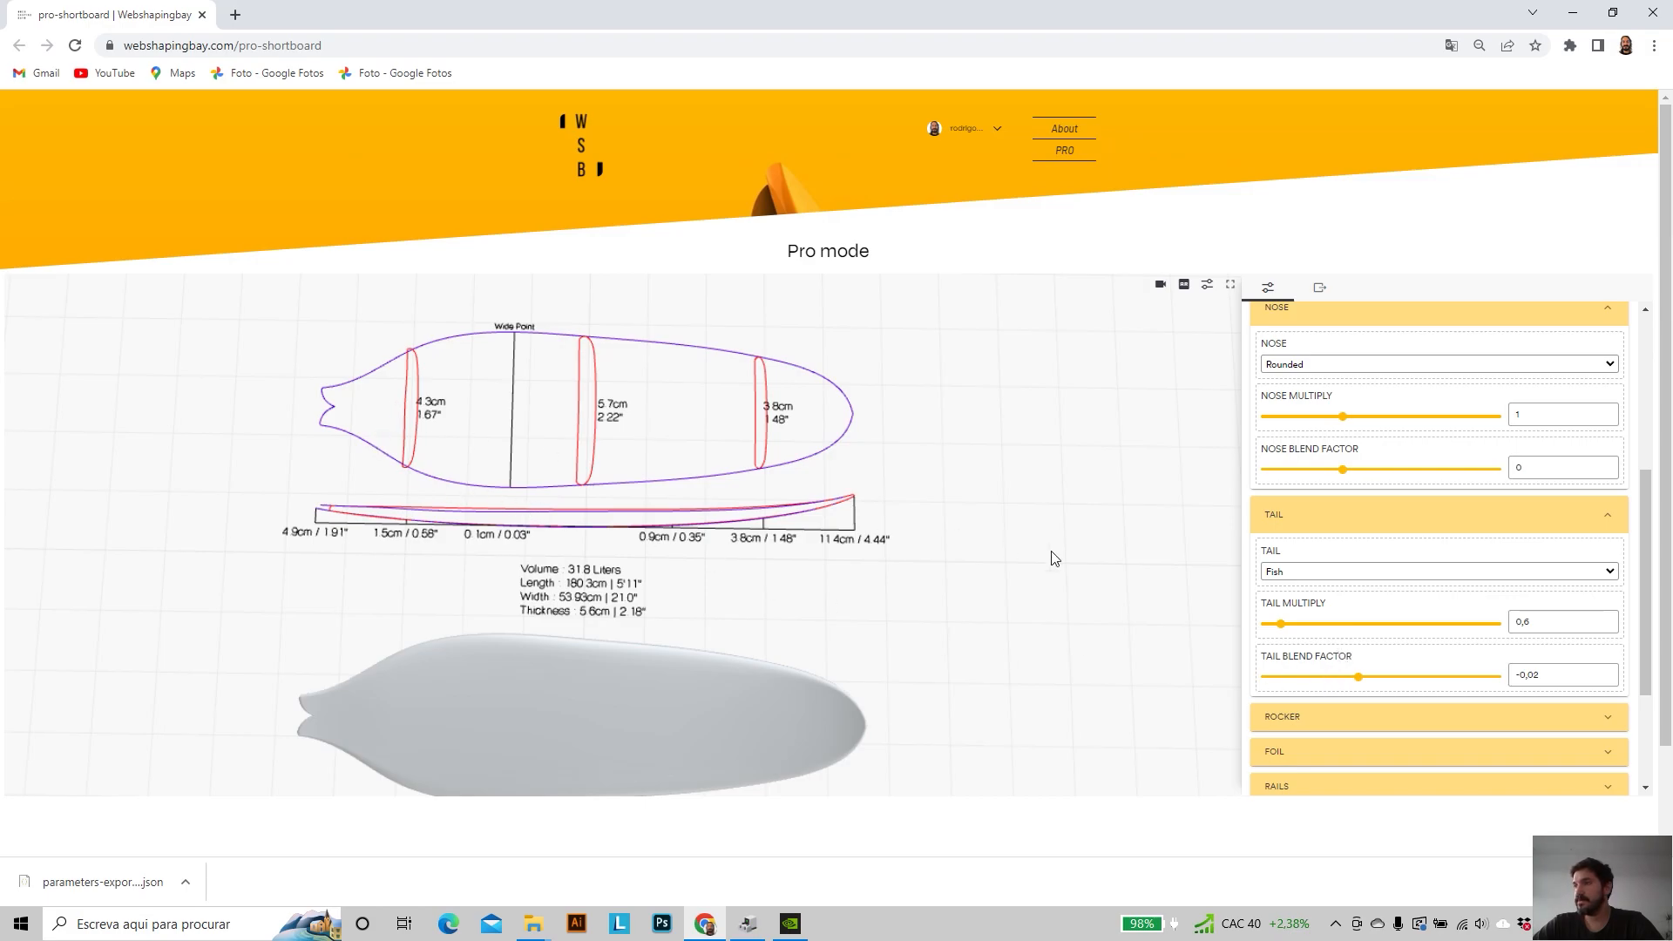
left_click_drag(1295, 630, 1360, 631)
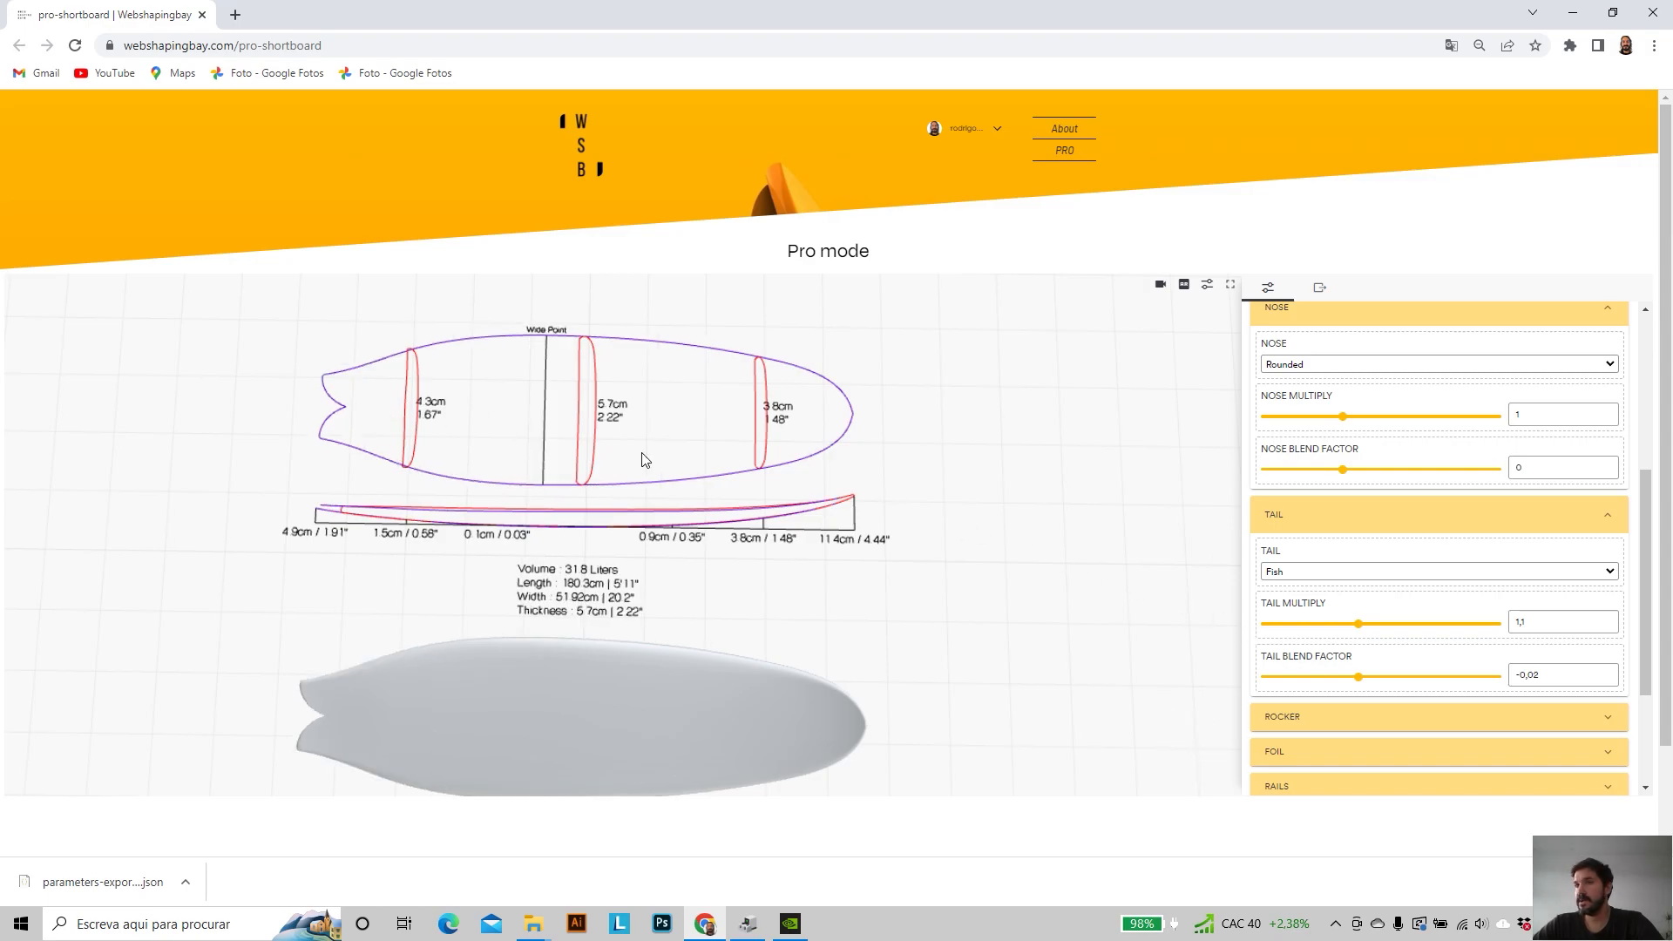
left_click_drag(1361, 688, 1388, 689)
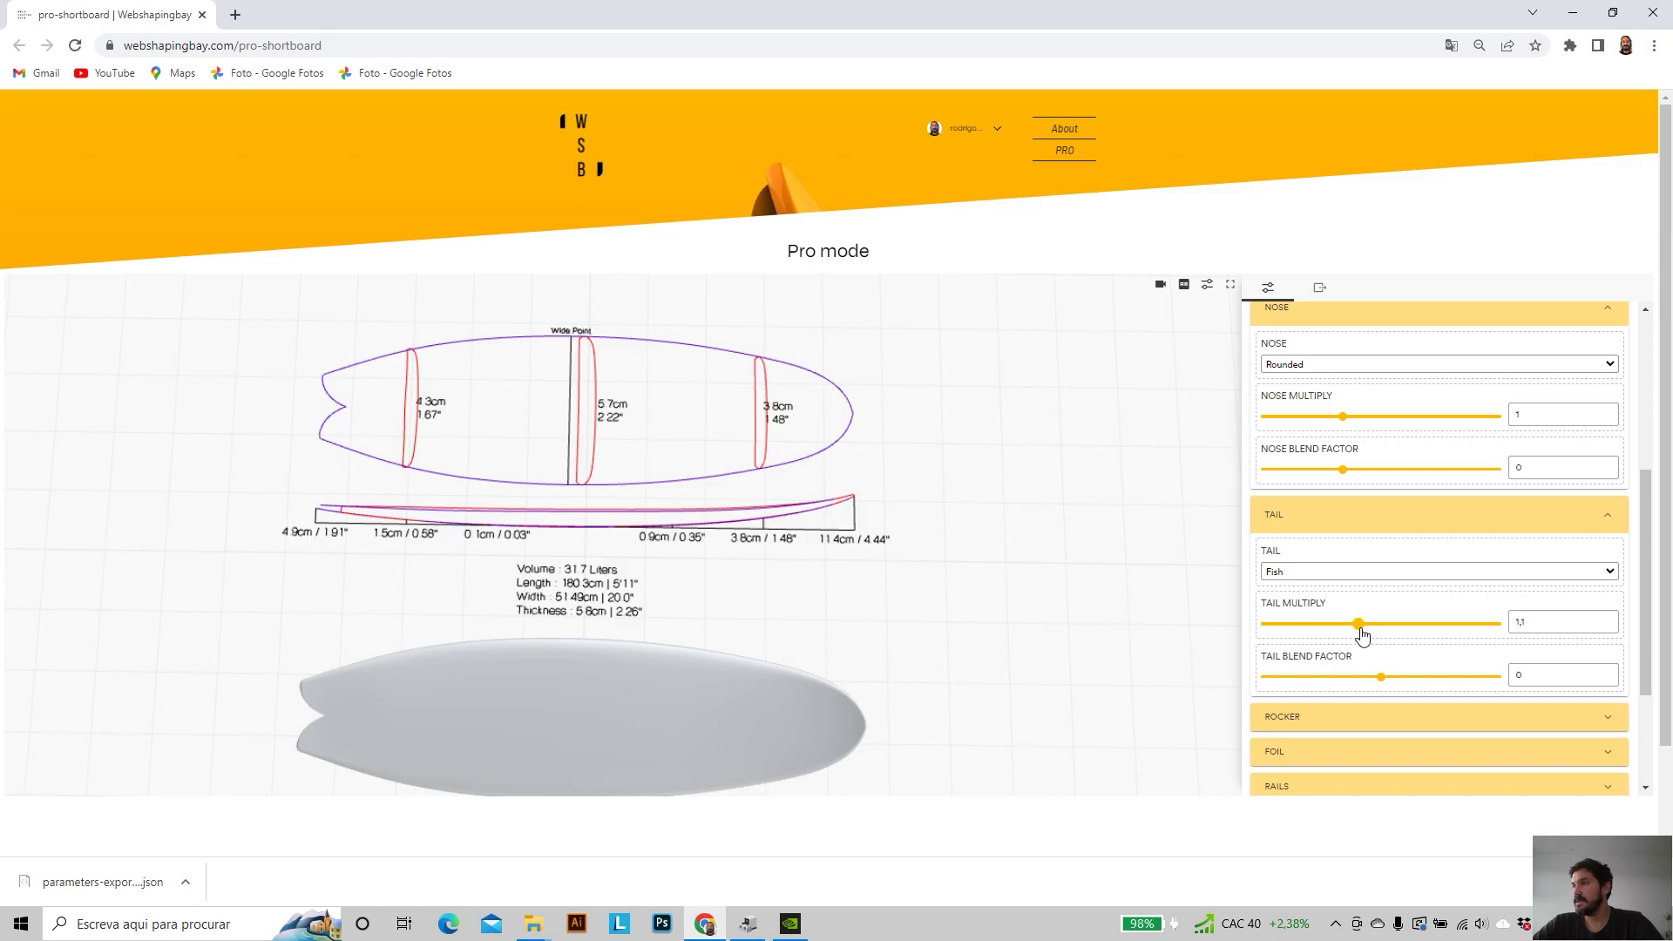
left_click_drag(1361, 629, 1376, 630)
- Change the nose shape to Full and bring the whole board into view
scroll(1411, 536, "up", 1)
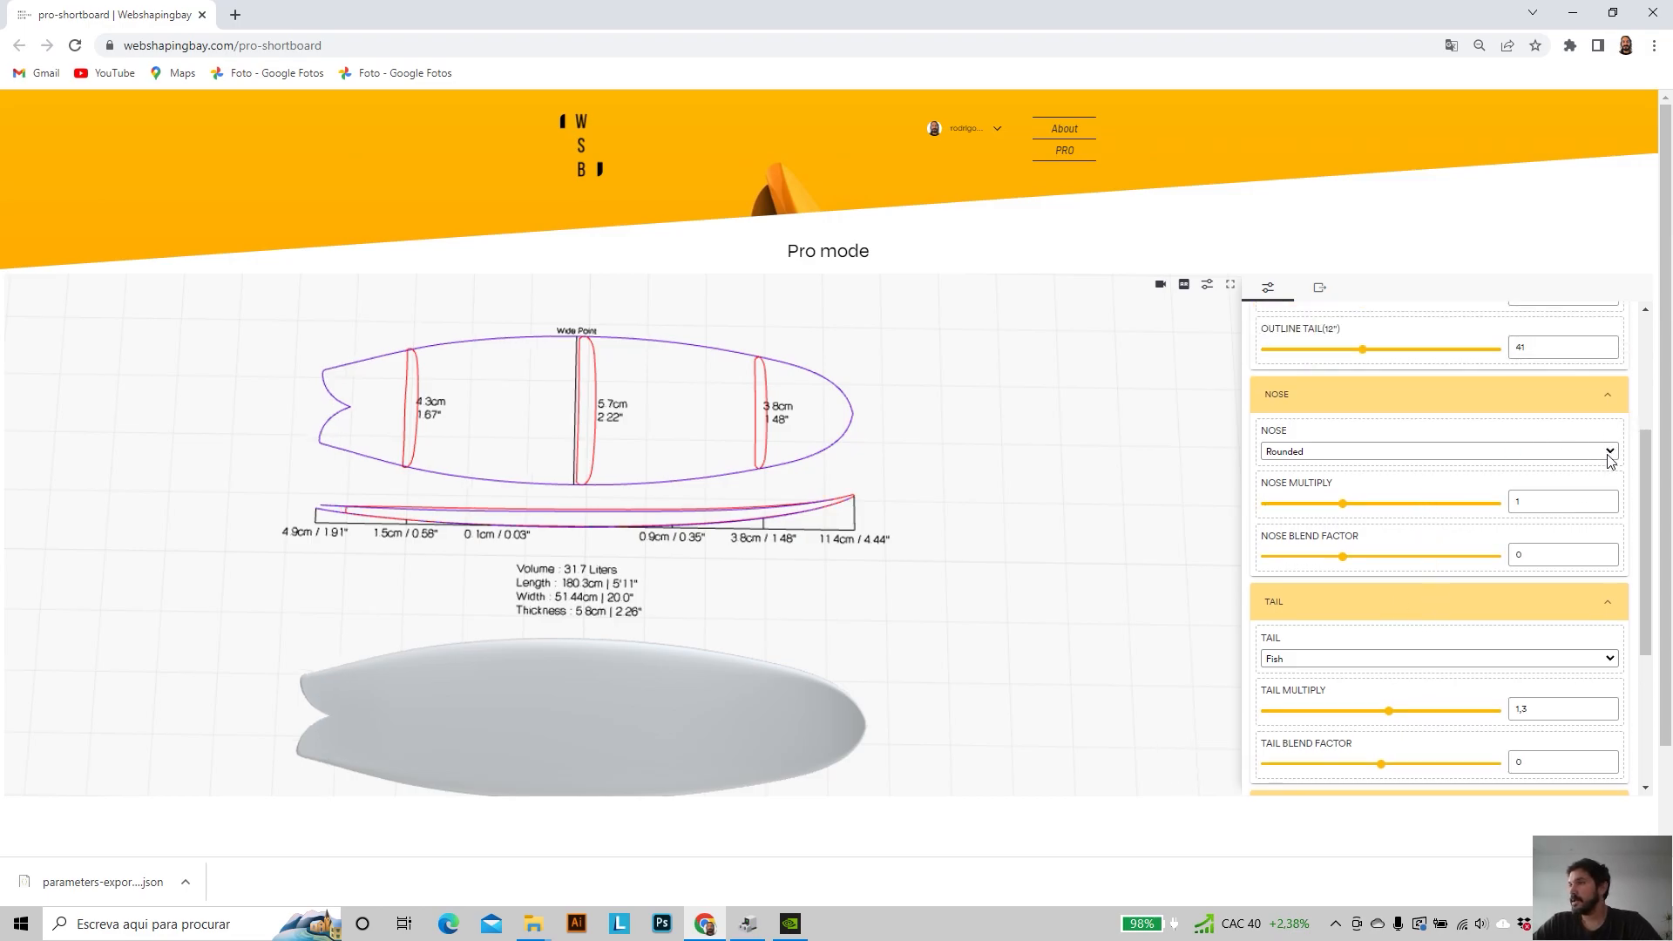
left_click(1610, 457)
left_click(1298, 496)
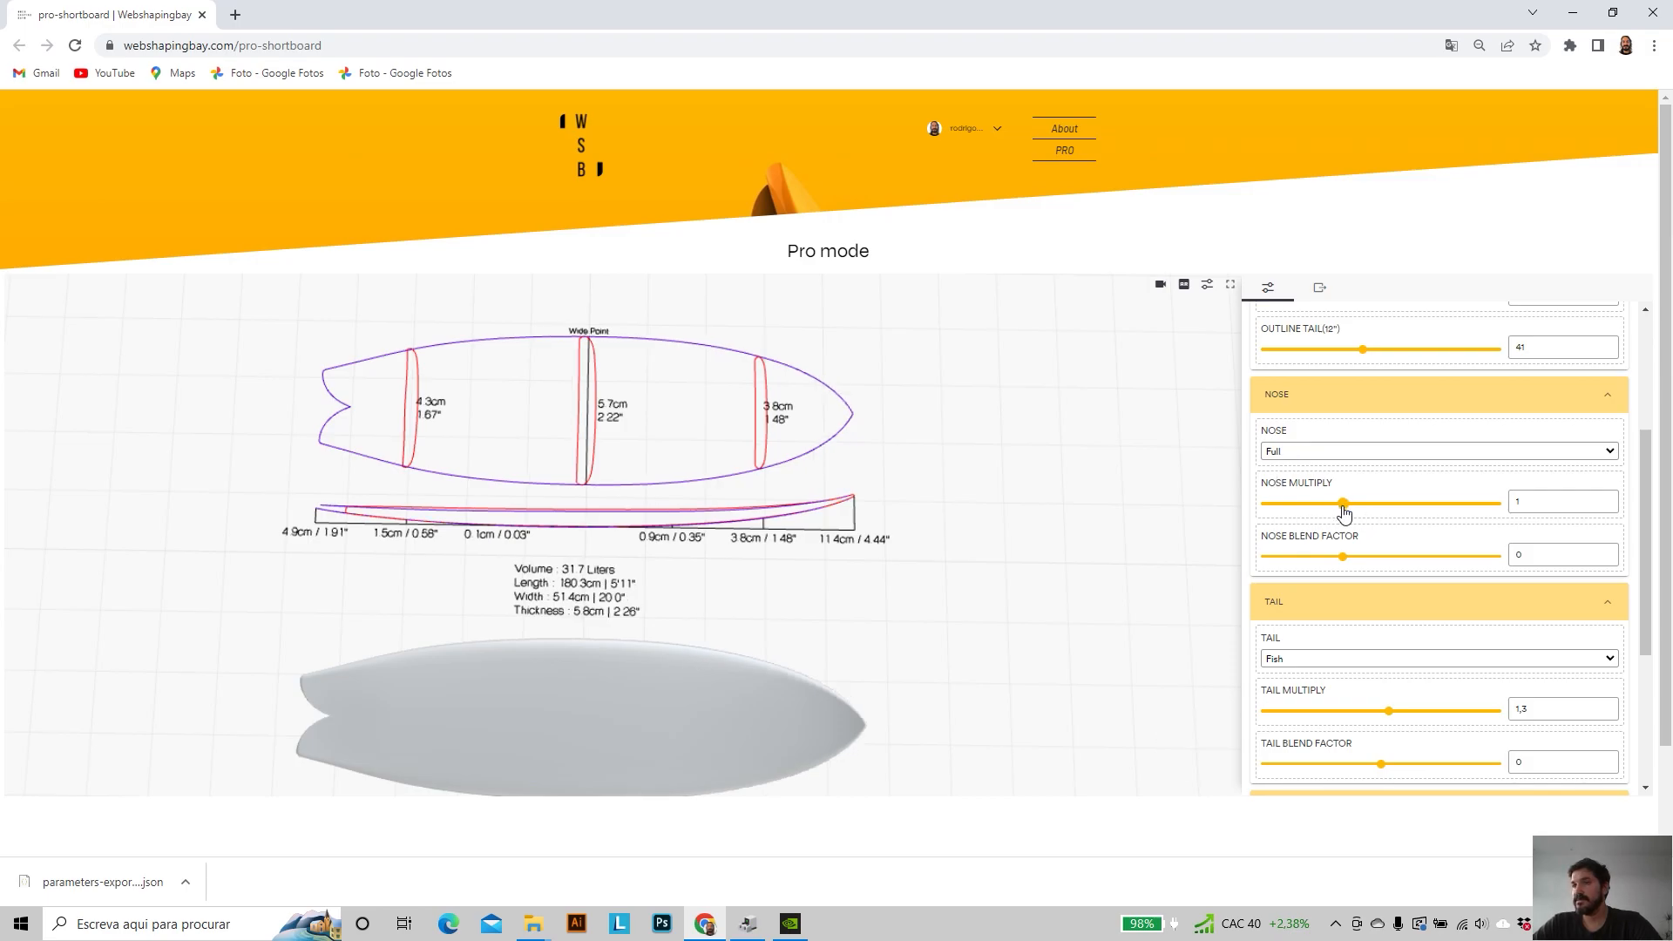
scroll(710, 443, "down", 3)
right_click_drag(736, 586, 743, 507)
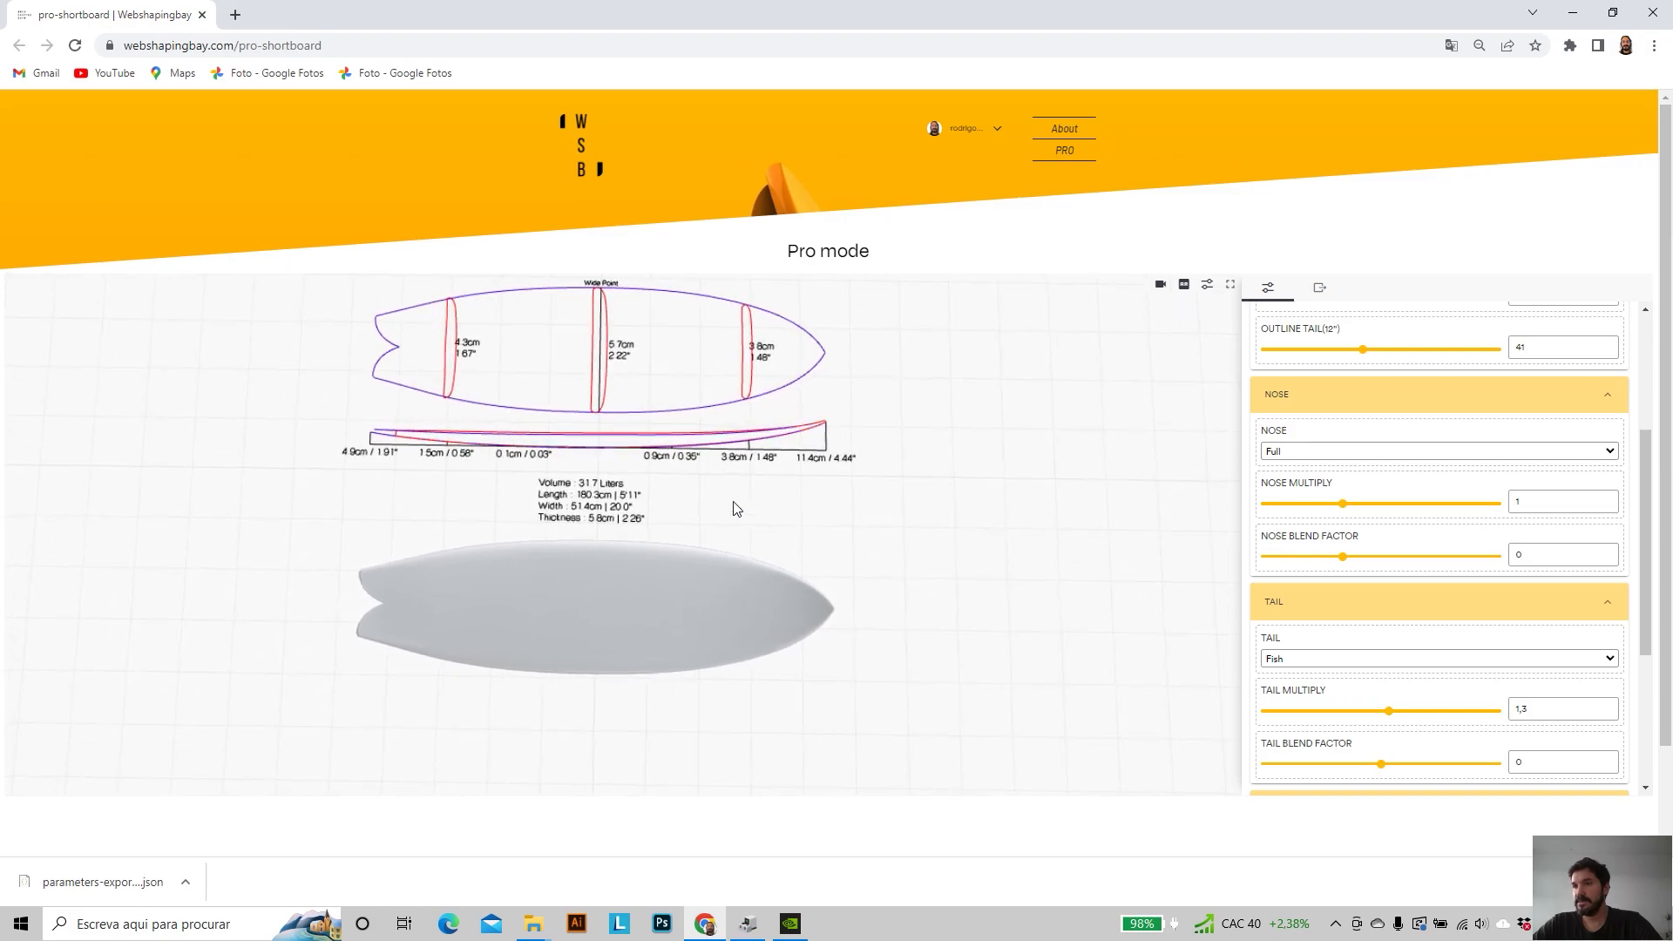
- Collapse the Nose, Tail and Length / Outline parameter groups and expand the Rocker group
left_click(1607, 397)
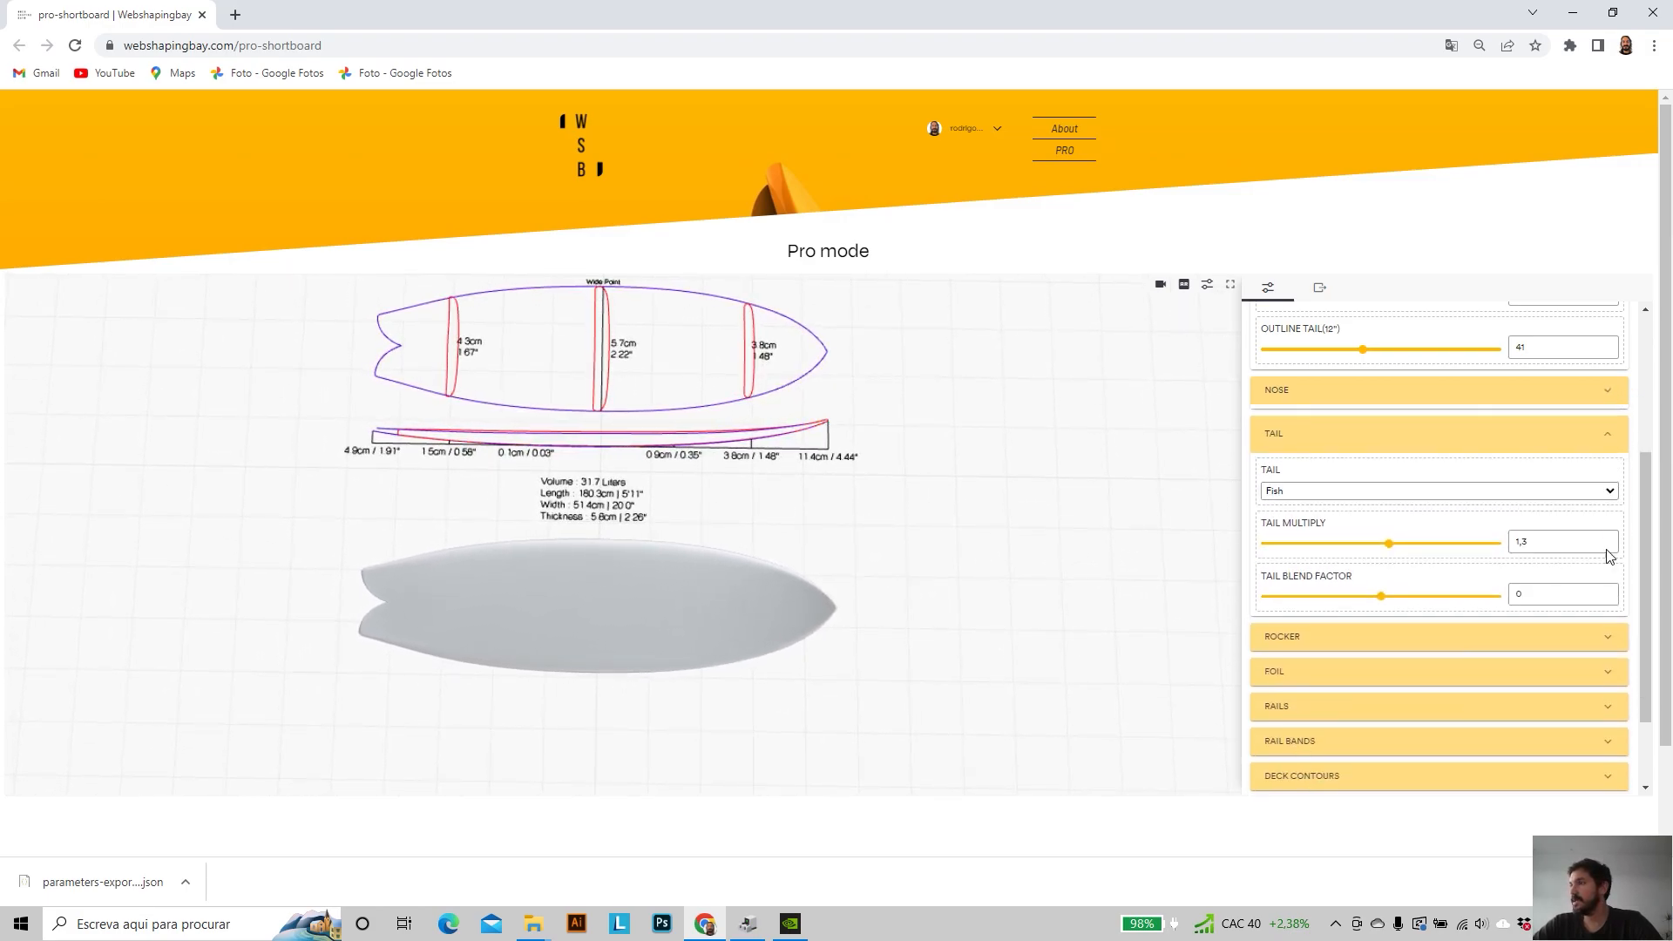
left_click(1612, 436)
scroll(1613, 418, "up", 3)
left_click(1616, 383)
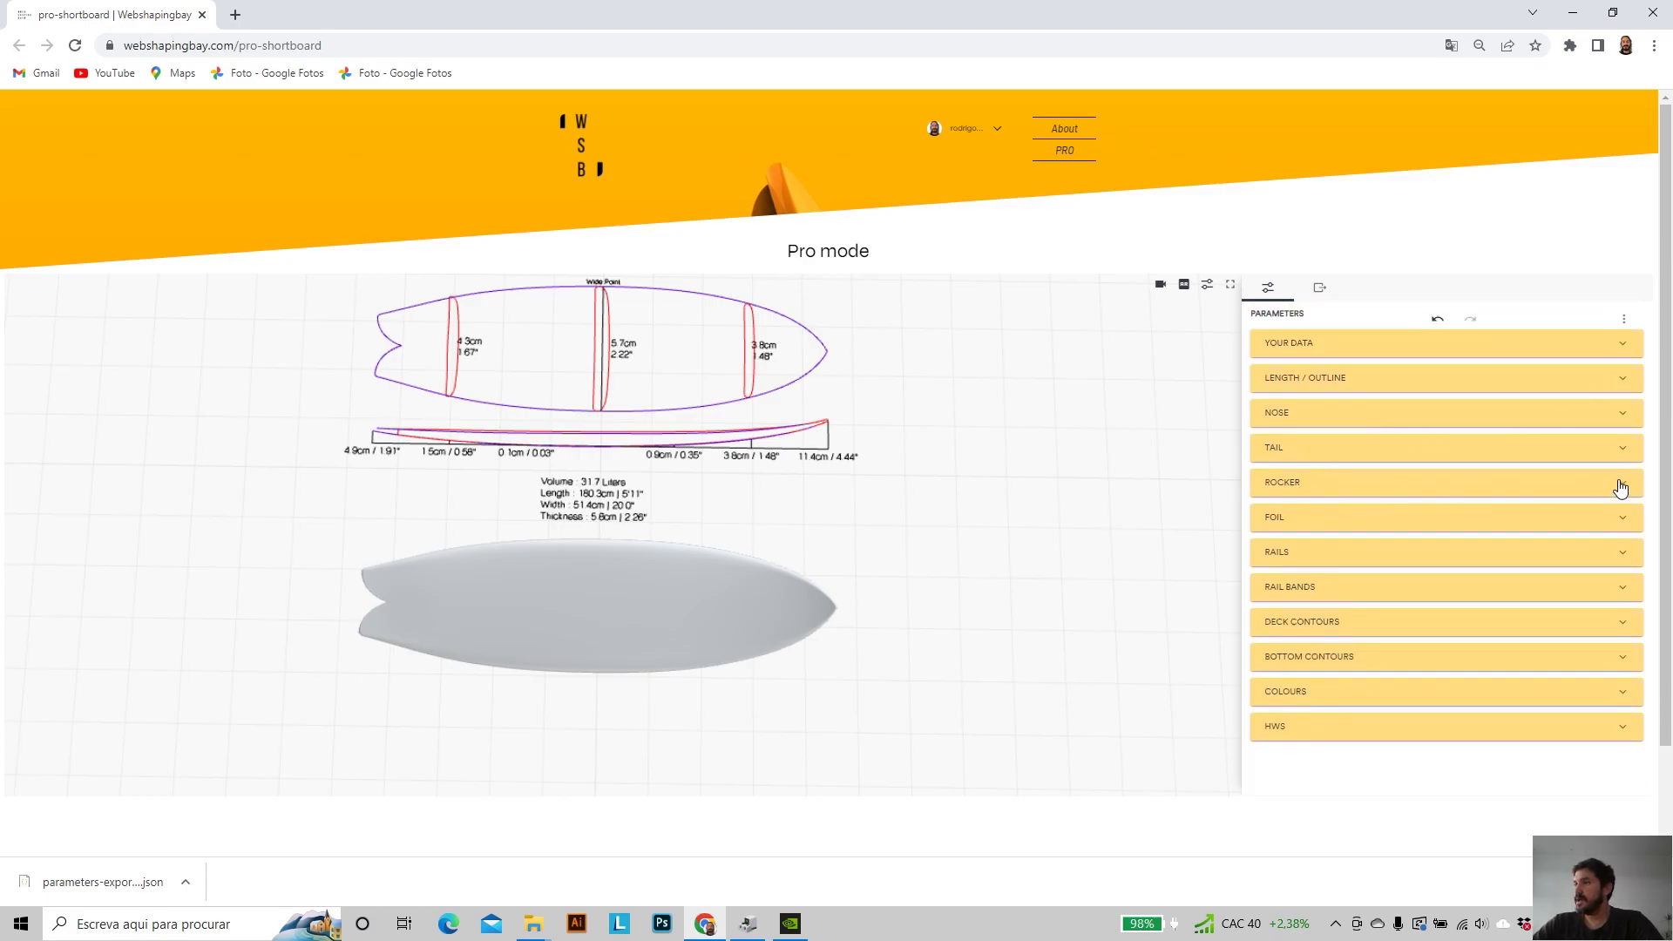
left_click(1616, 487)
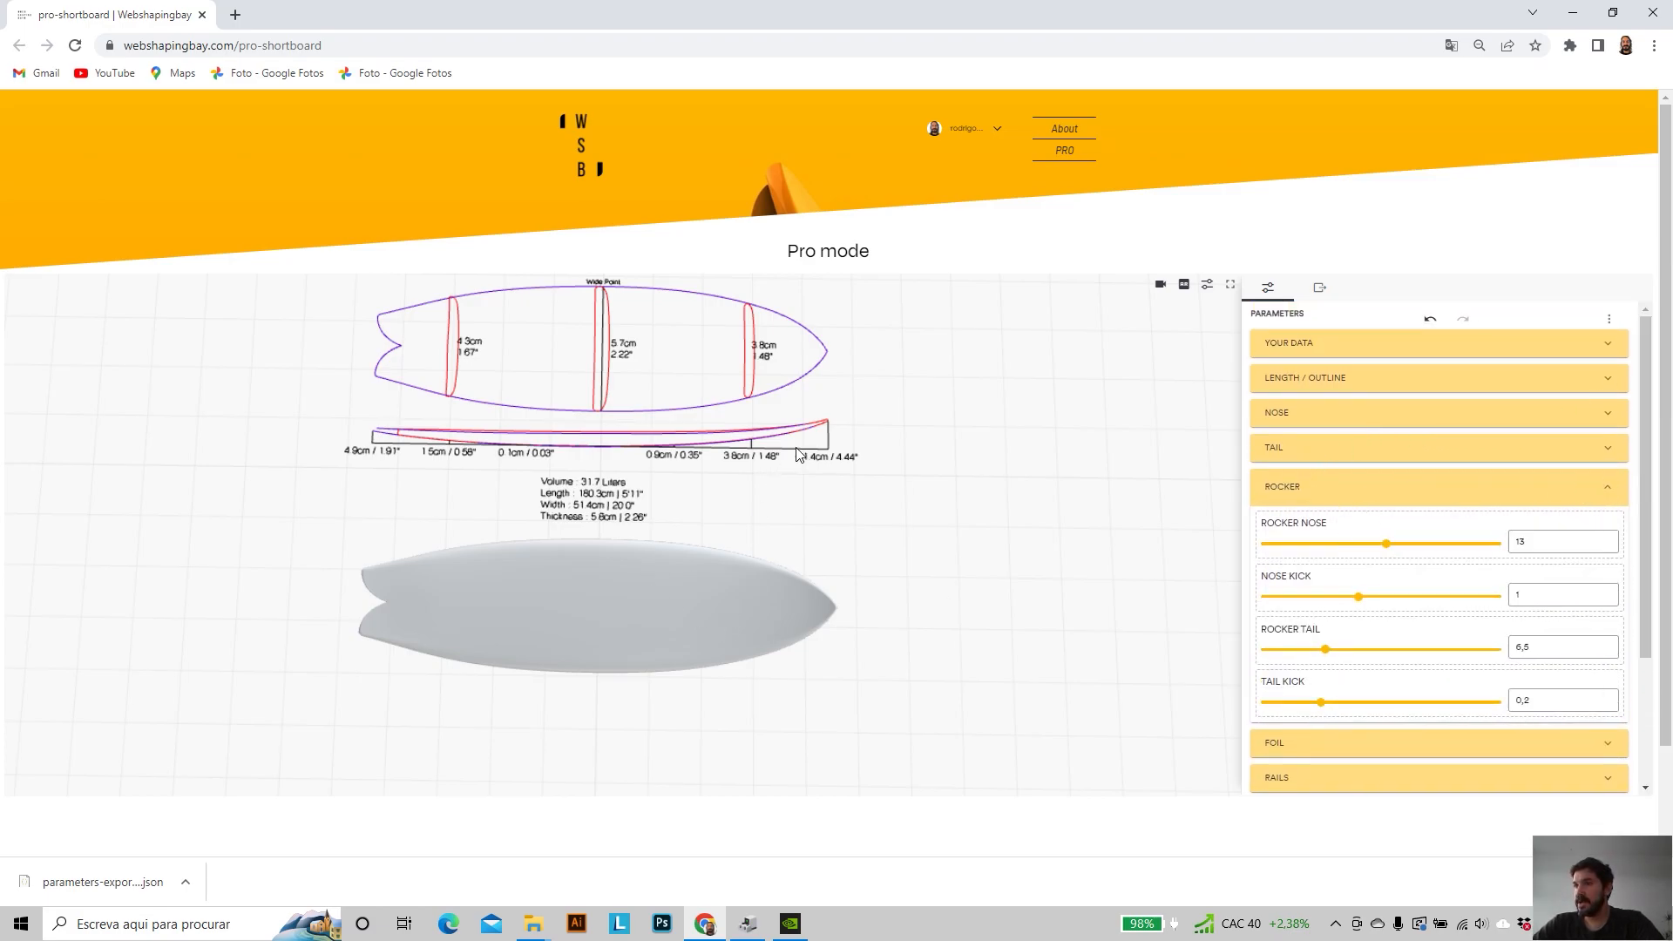
- In the Top view, set the rocker nose to 9,9, the nose kick to 0,6 and the rocker tail to 4,6
scroll(789, 459, "up", 5)
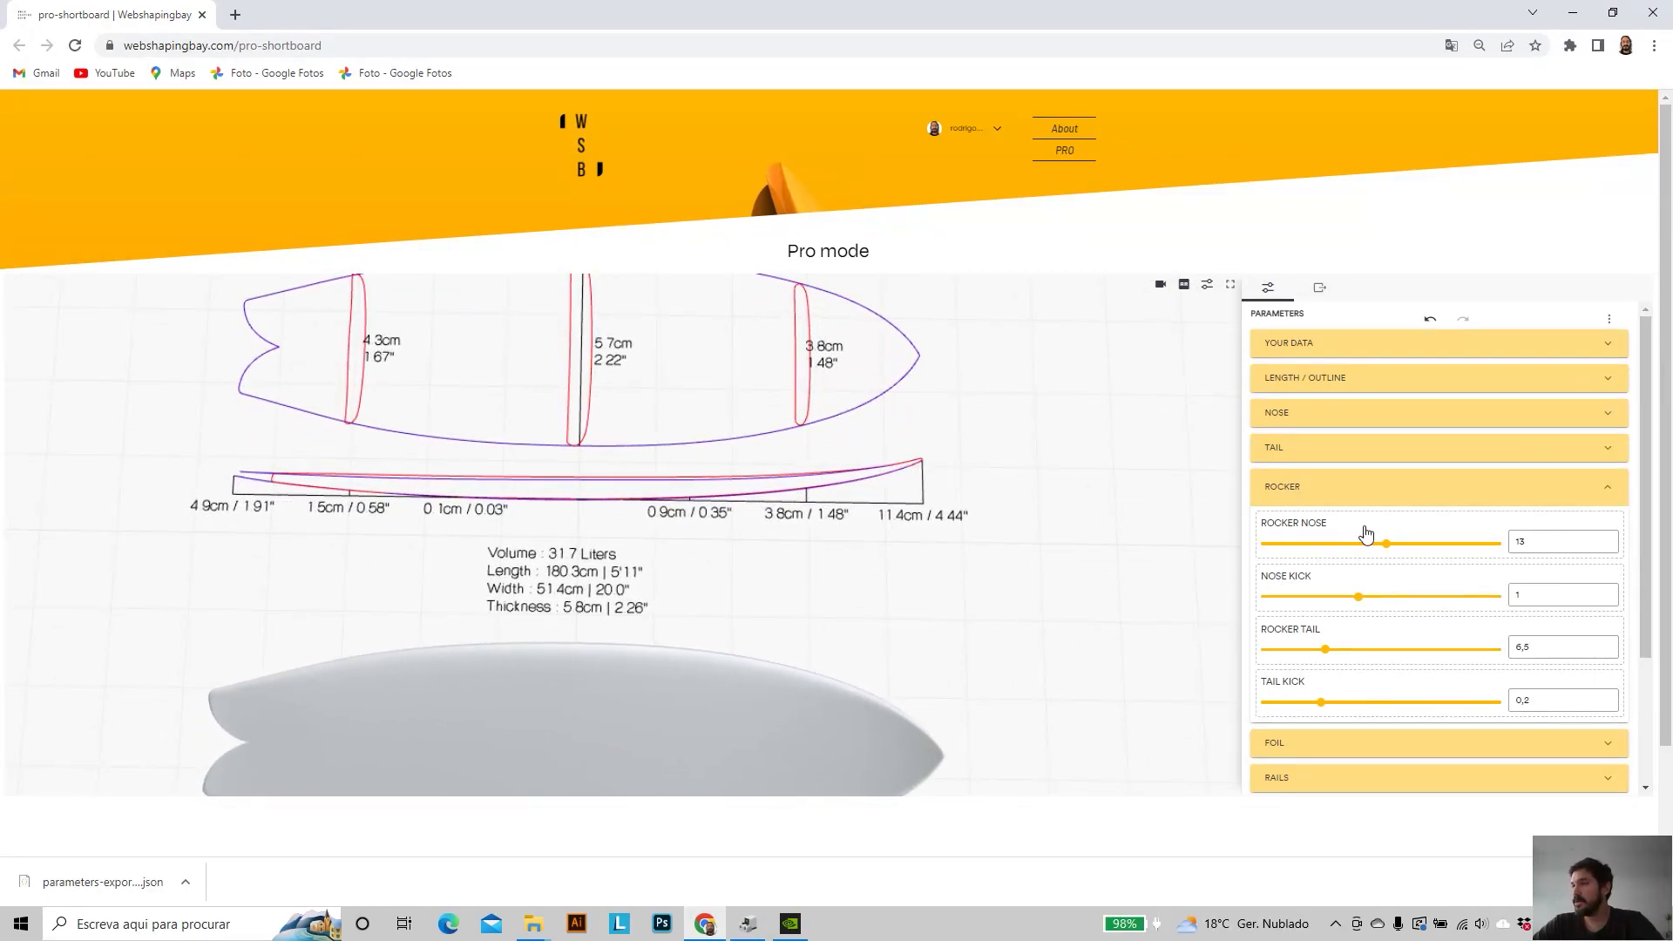
left_click(1161, 287)
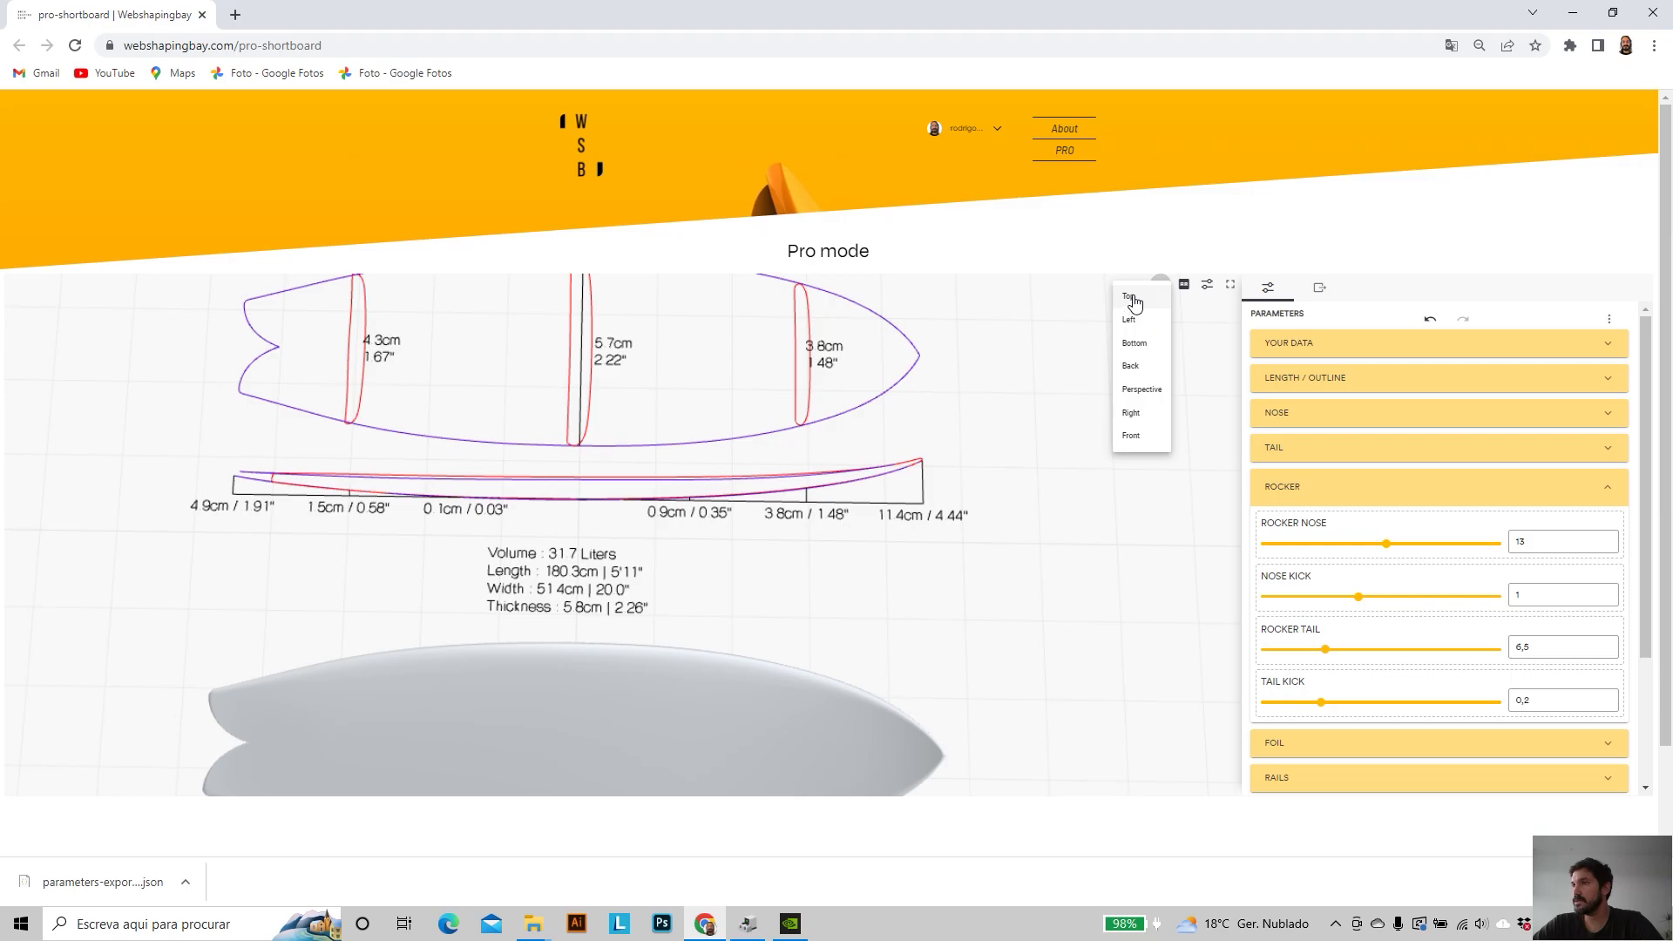
left_click(1131, 298)
scroll(667, 557, "up", 10)
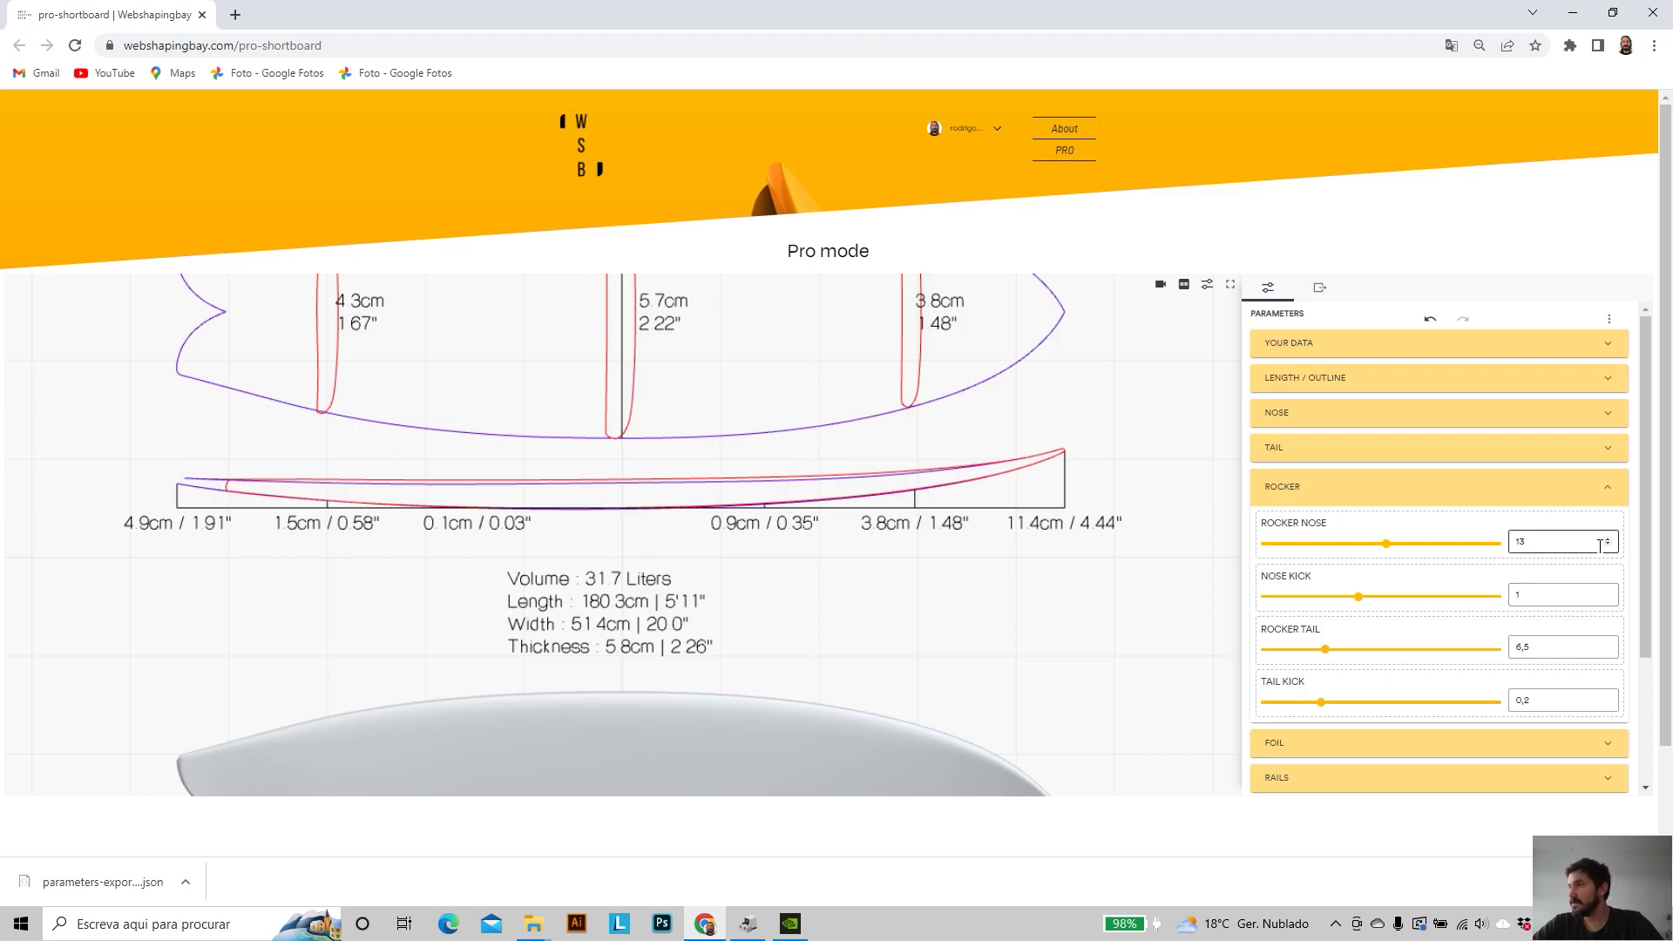
left_click_drag(1381, 546, 1374, 549)
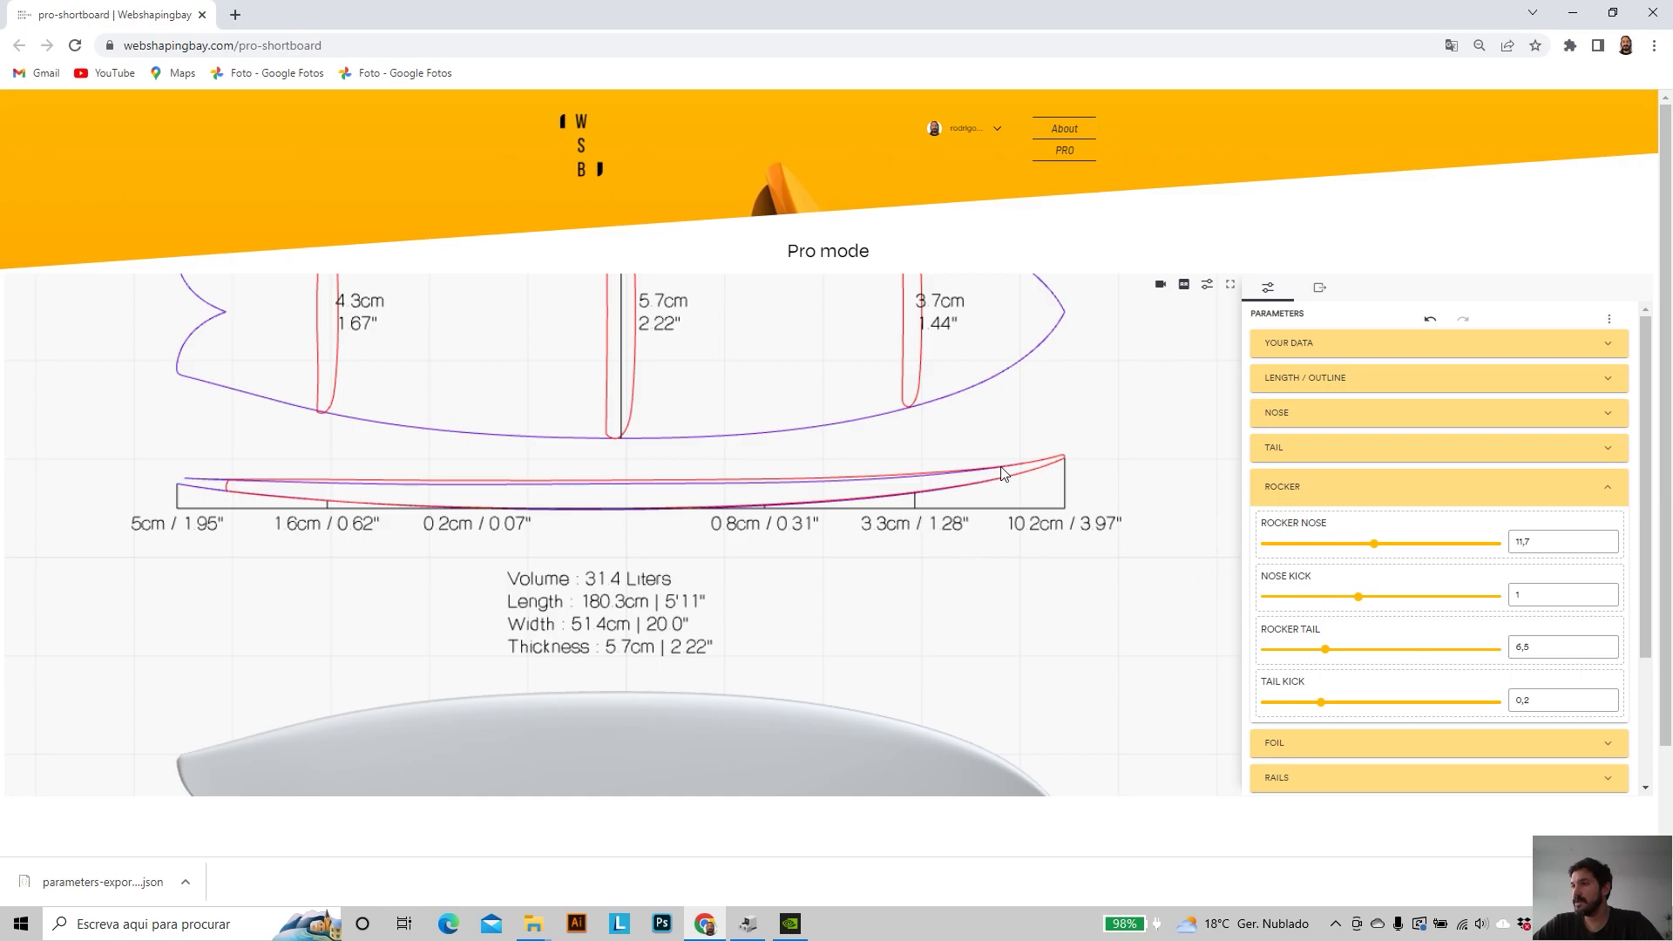
left_click_drag(1361, 601, 1329, 606)
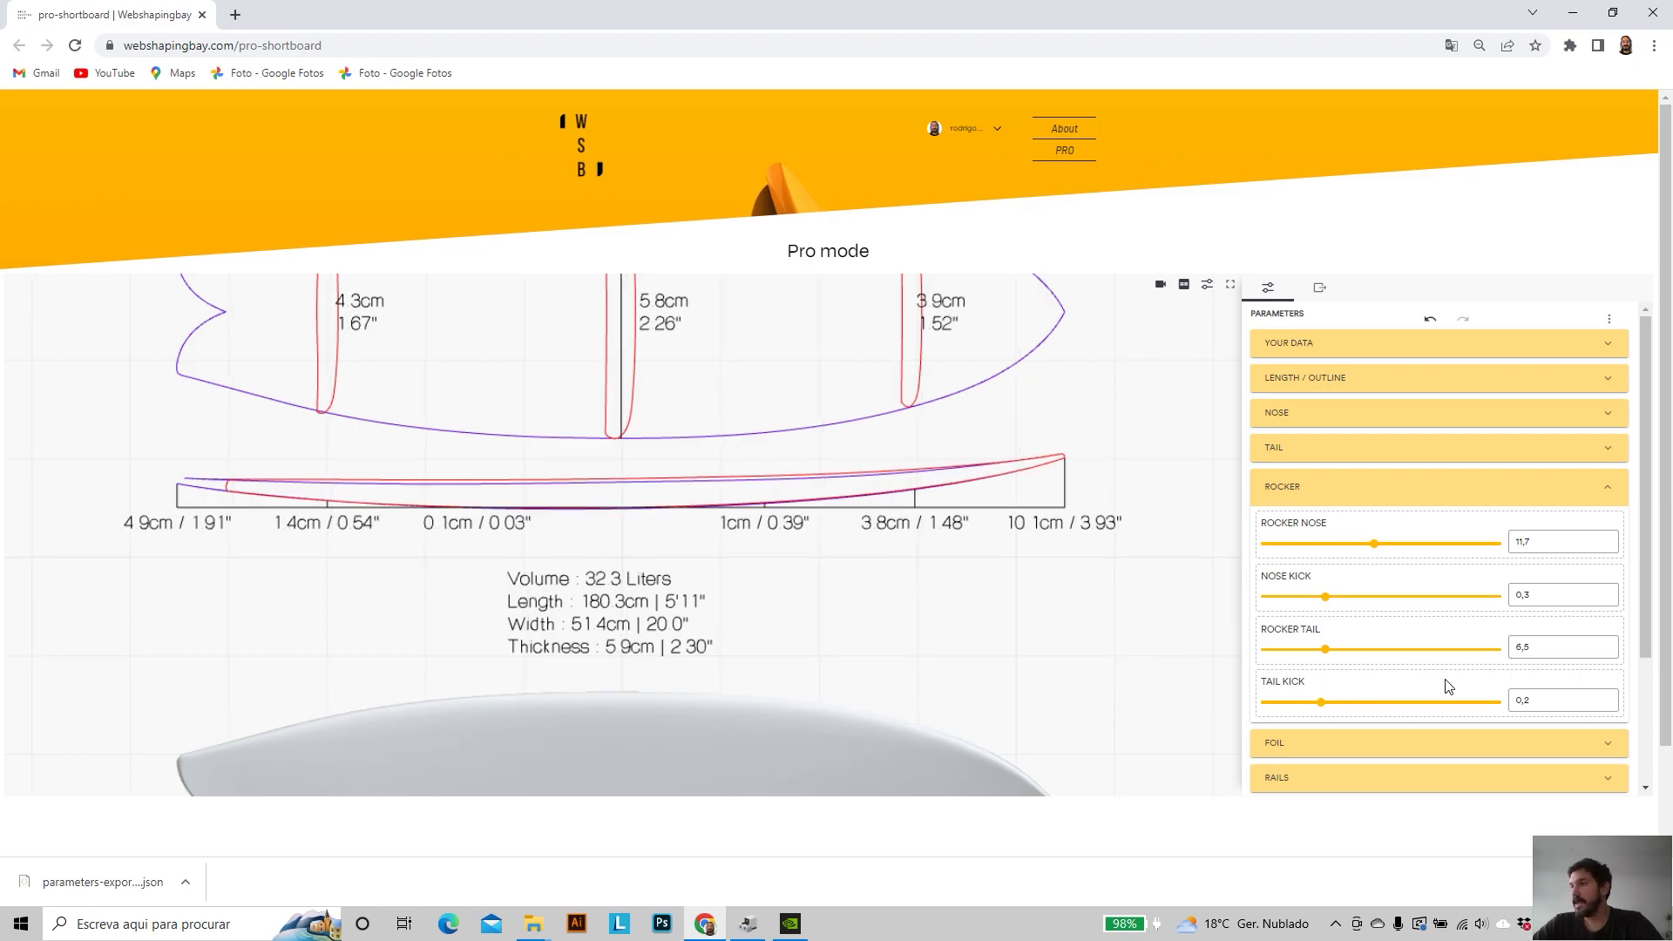
left_click_drag(1374, 547, 1356, 546)
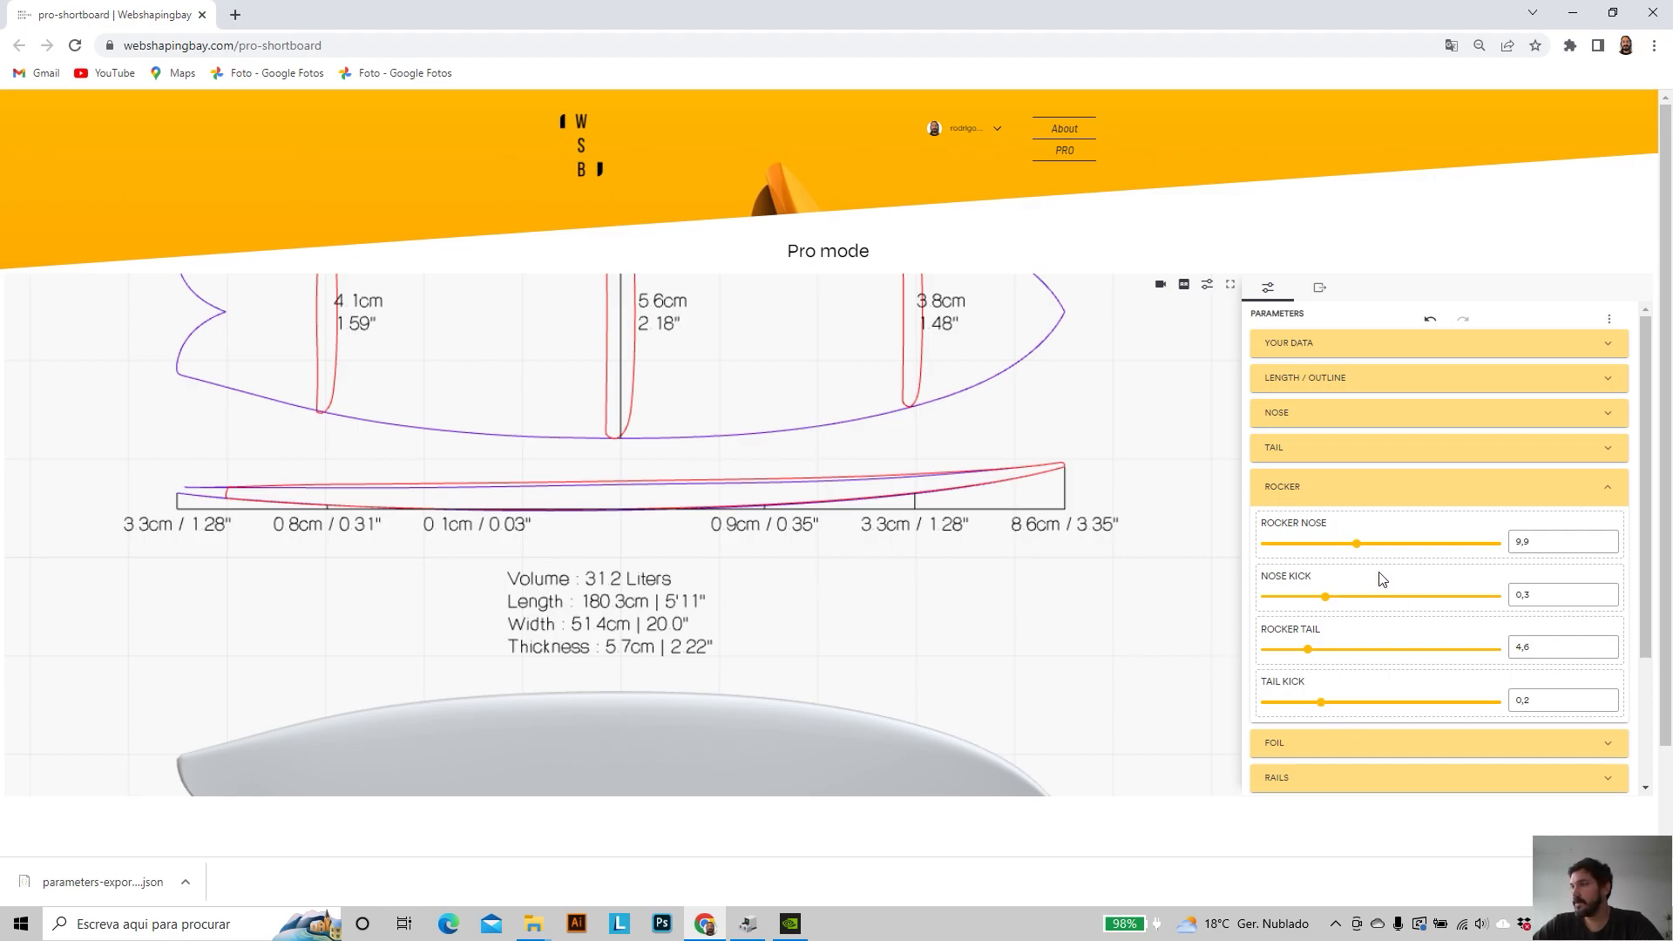
left_click(1340, 598)
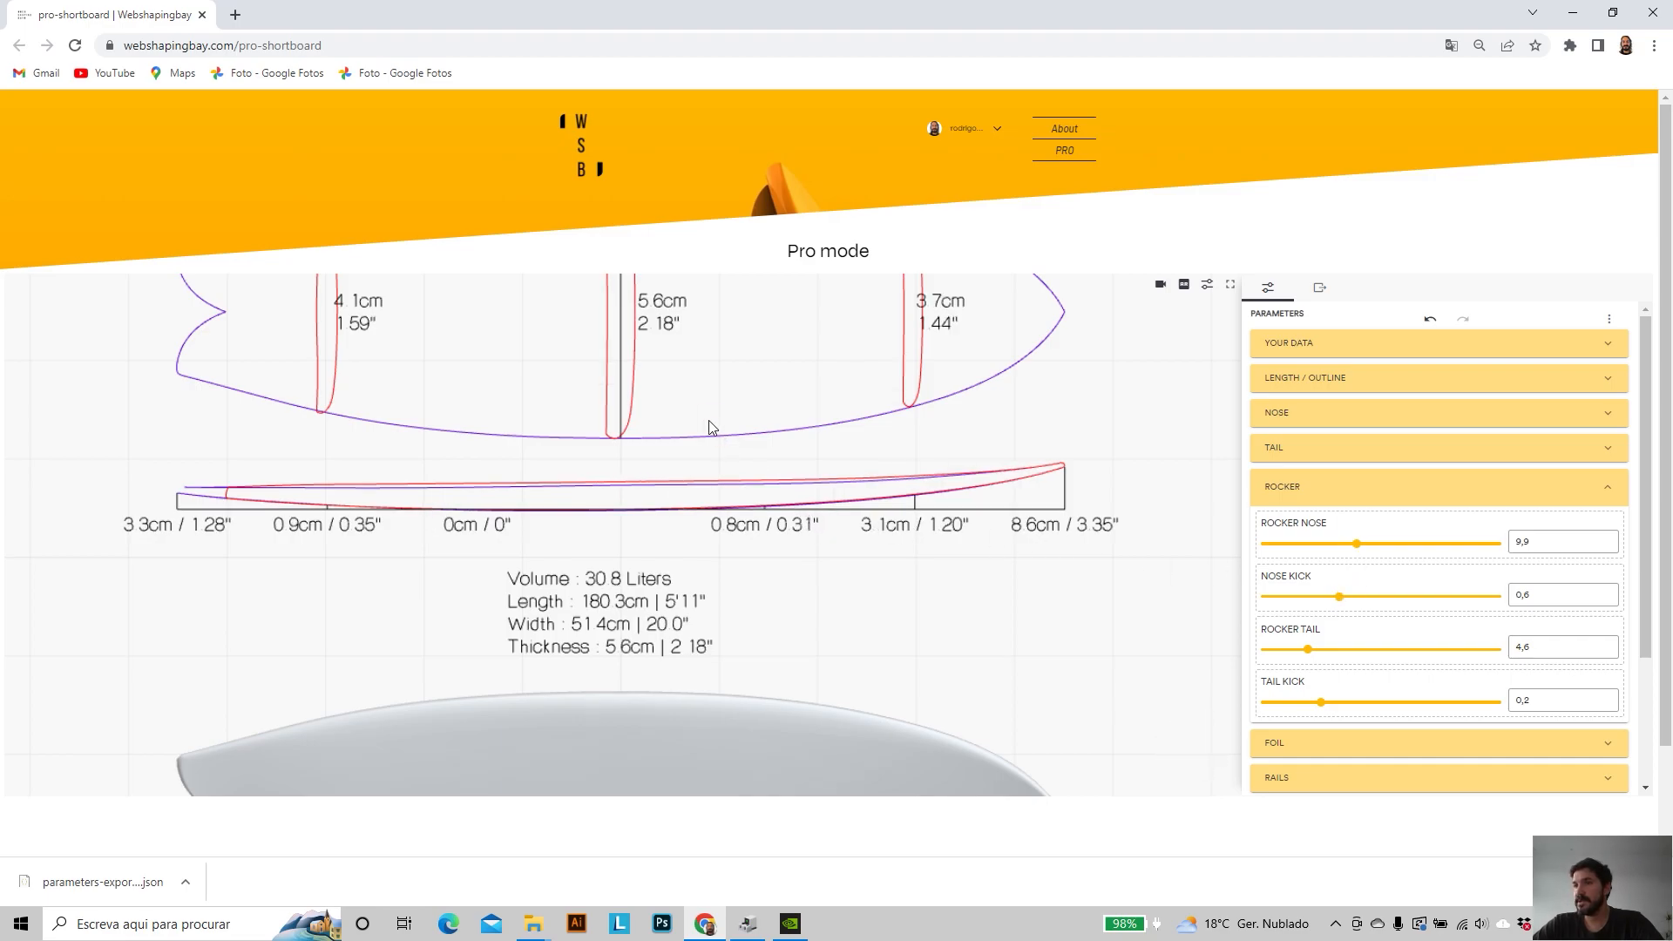
- Switch to the Perspective view and examine the board's rocker and outline
scroll(718, 440, "down", 3)
mouse_move(797, 607)
right_mouse_down()
mouse_move(776, 556)
mouse_move(791, 532)
right_mouse_up()
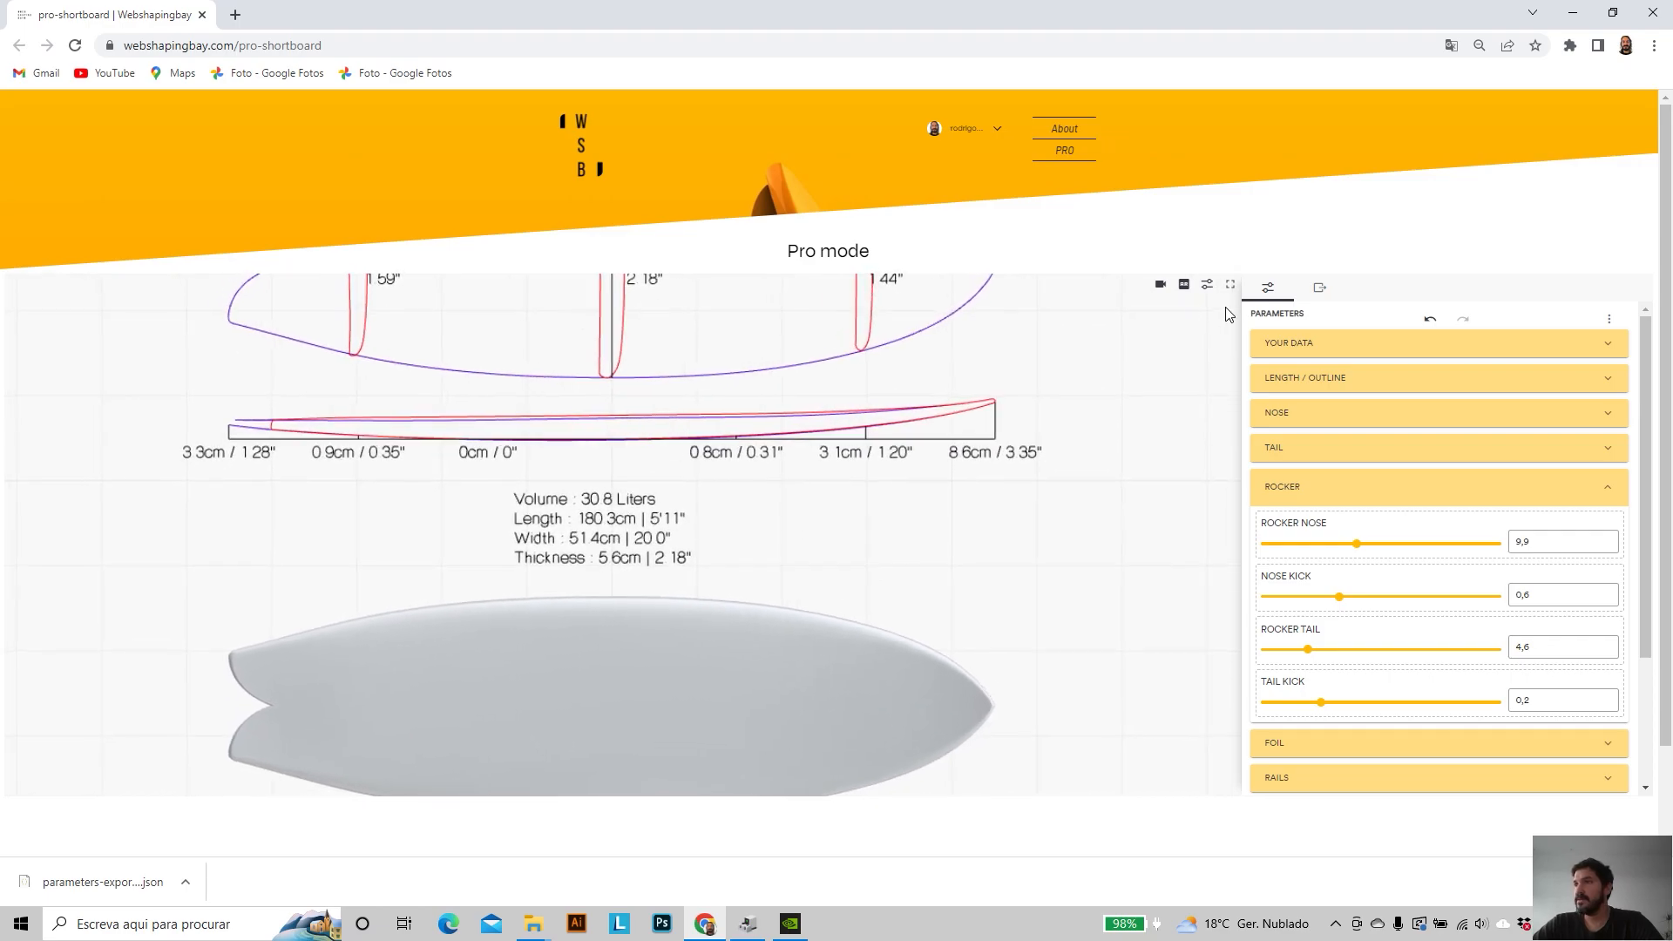
left_click(1159, 285)
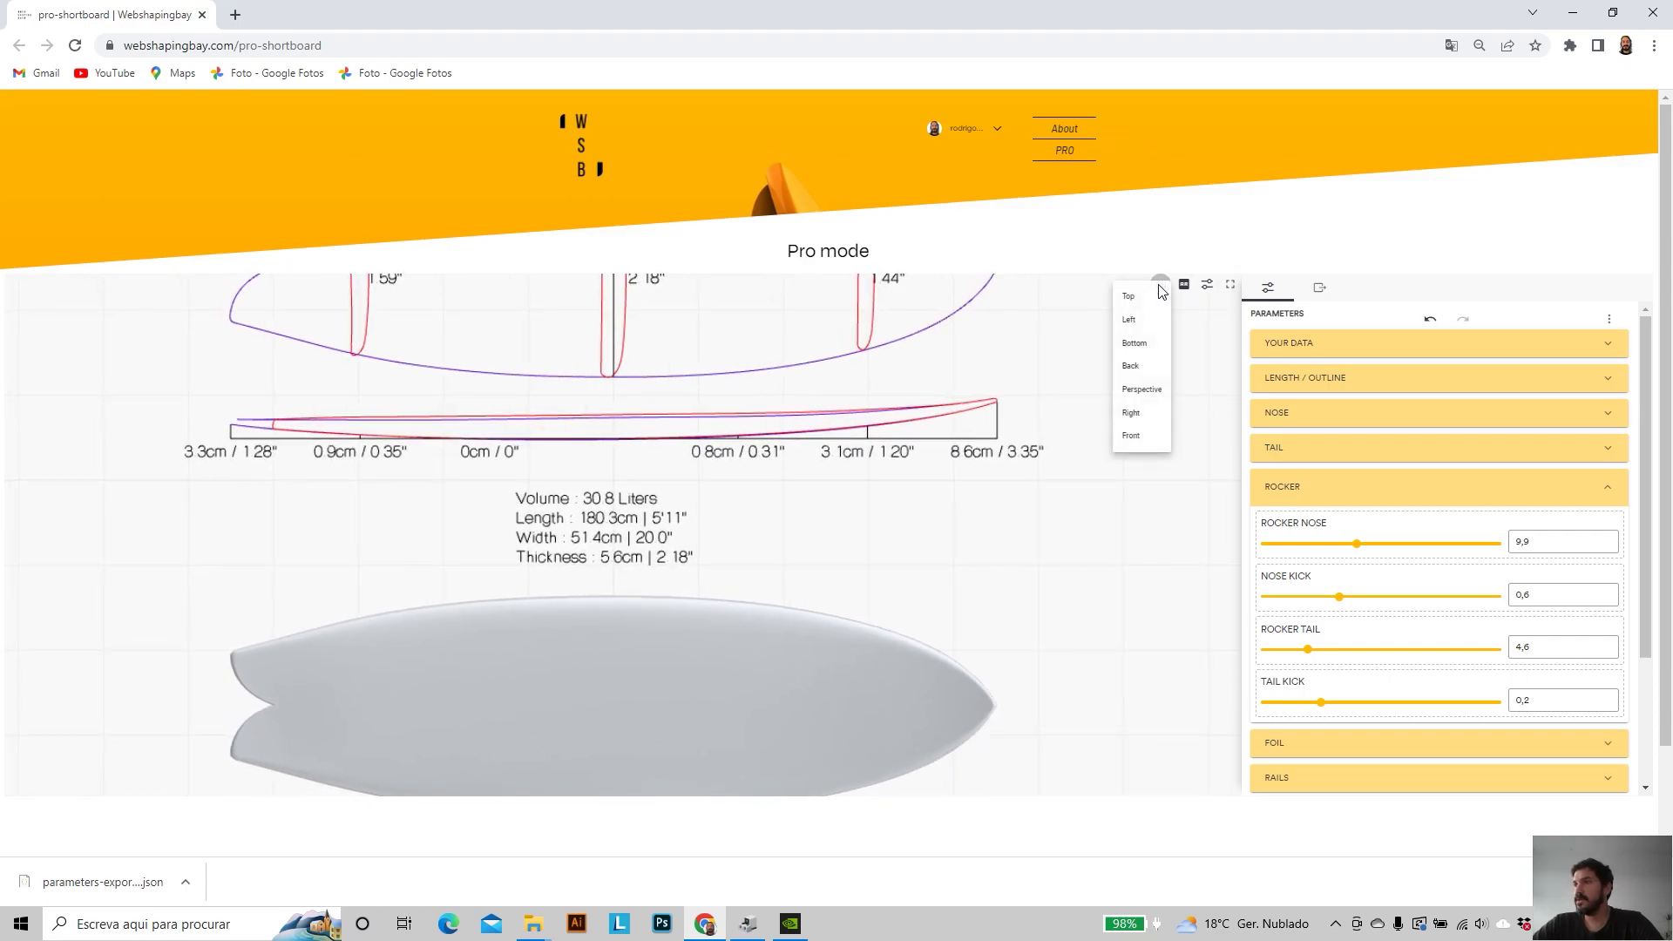
left_click(1146, 391)
left_click_drag(720, 460, 660, 586)
right_click_drag(655, 468, 692, 489)
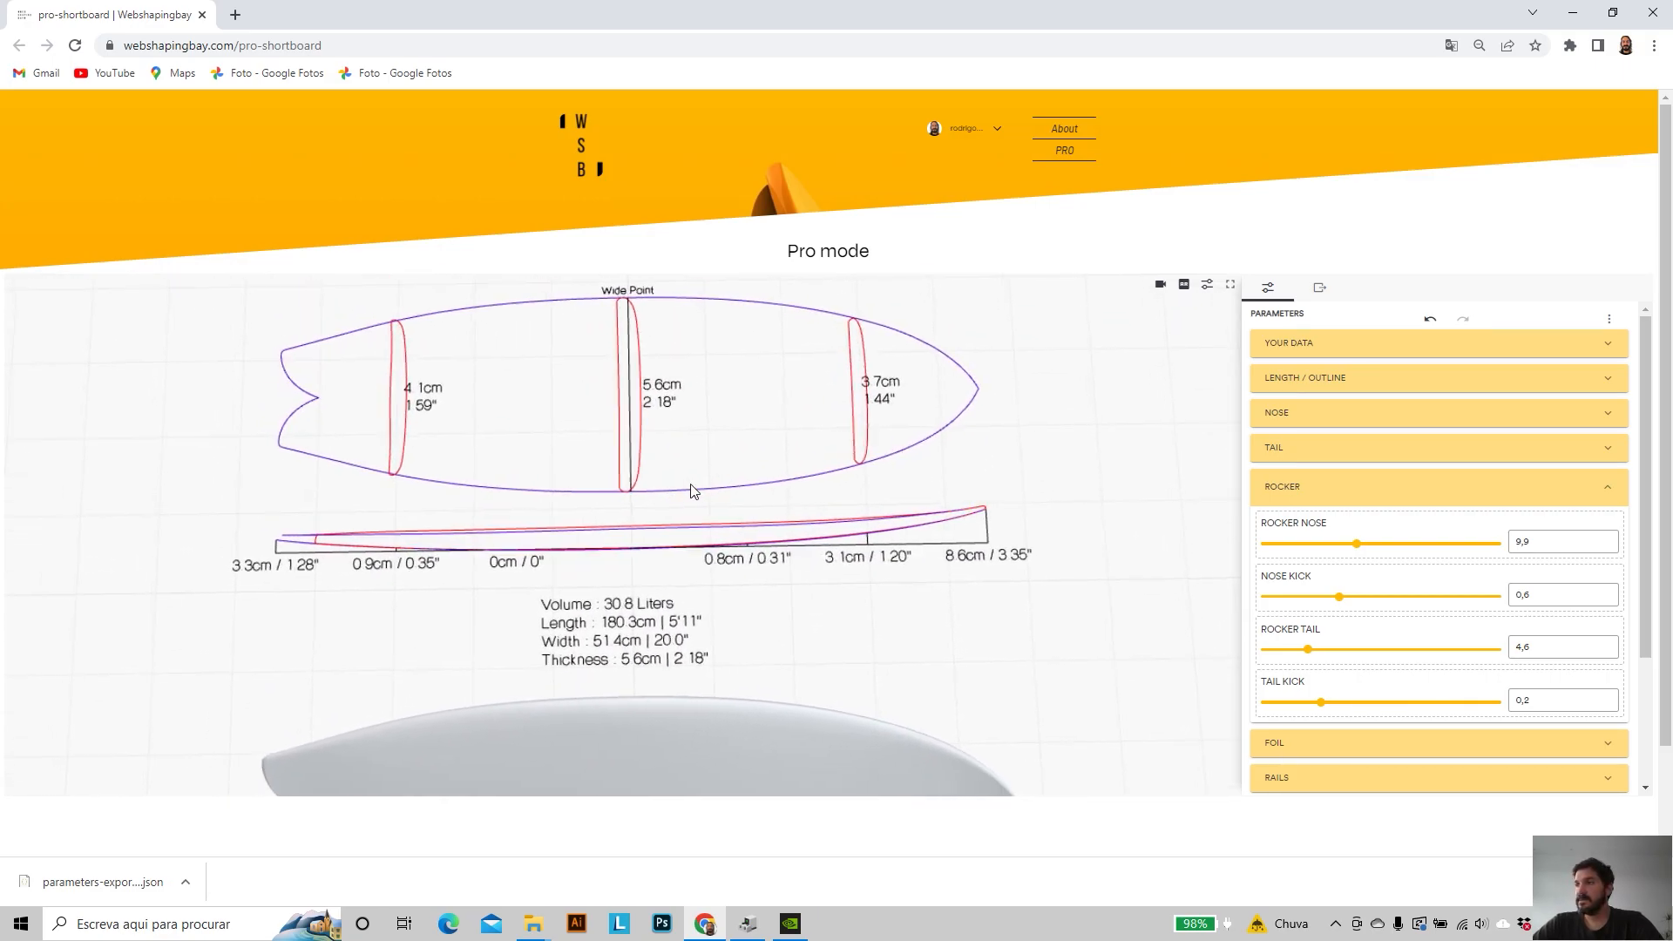
- In the Foil parameters, set the foil nose to 1,3, foil nose (12") to 3,4, foil center to 6 and foil tail (12") to 3,9
left_click(1614, 493)
left_click(1622, 518)
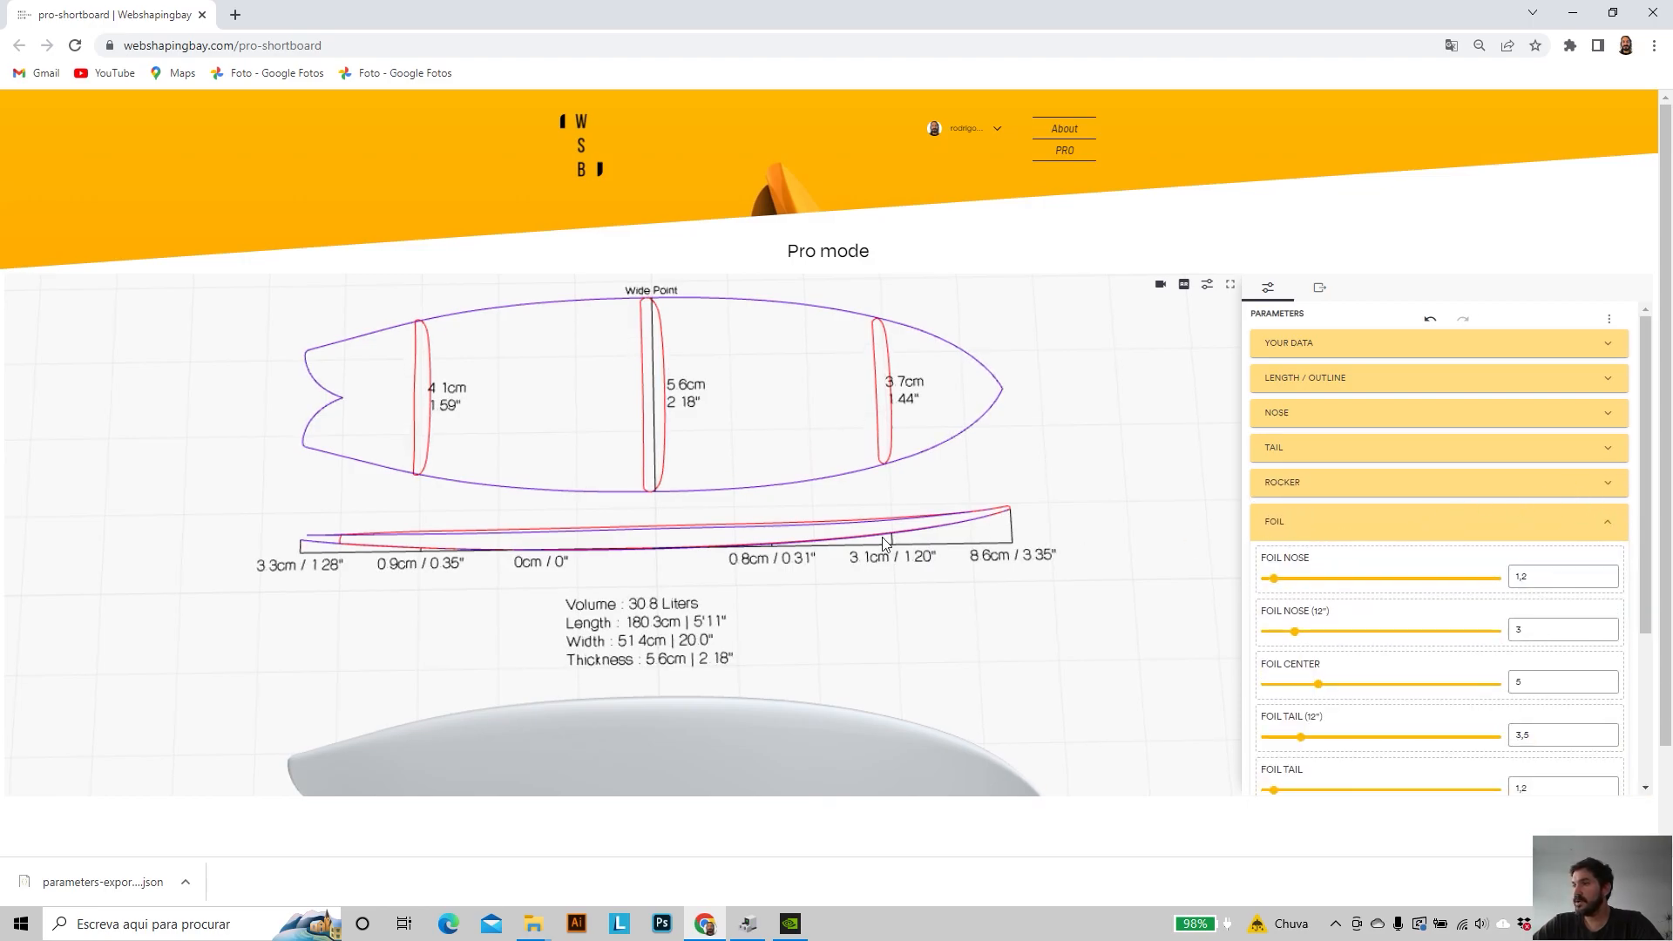
scroll(781, 566, "down", 3)
right_click_drag(780, 566, 776, 514)
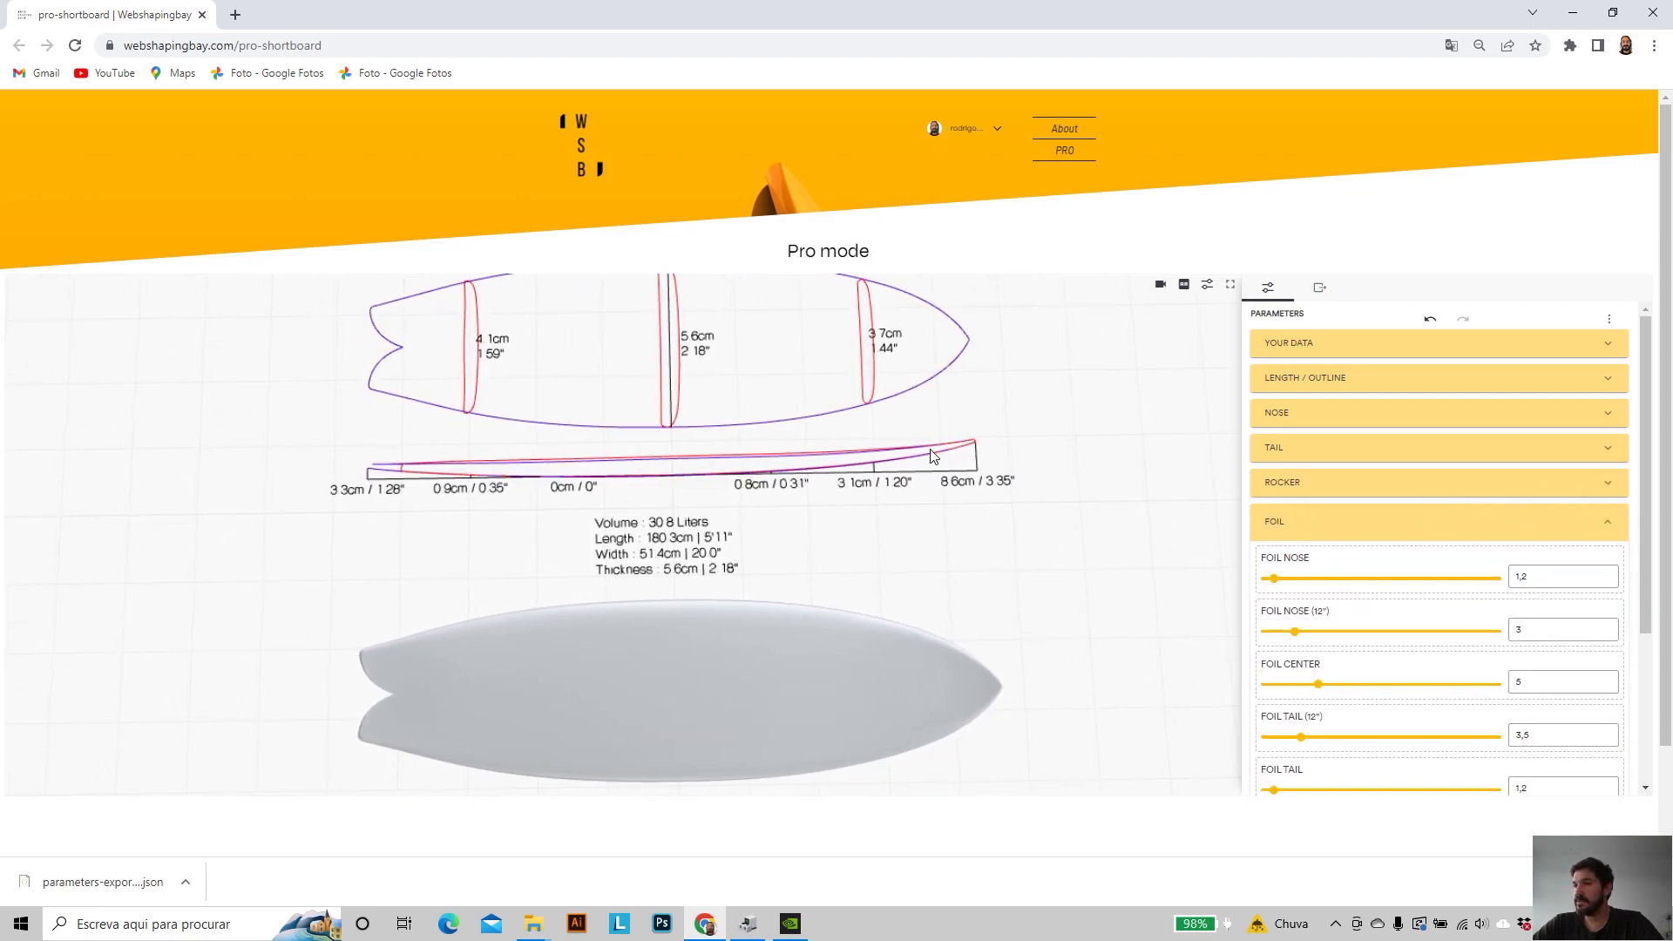
scroll(807, 441, "up", 5)
right_click_drag(859, 612, 869, 597)
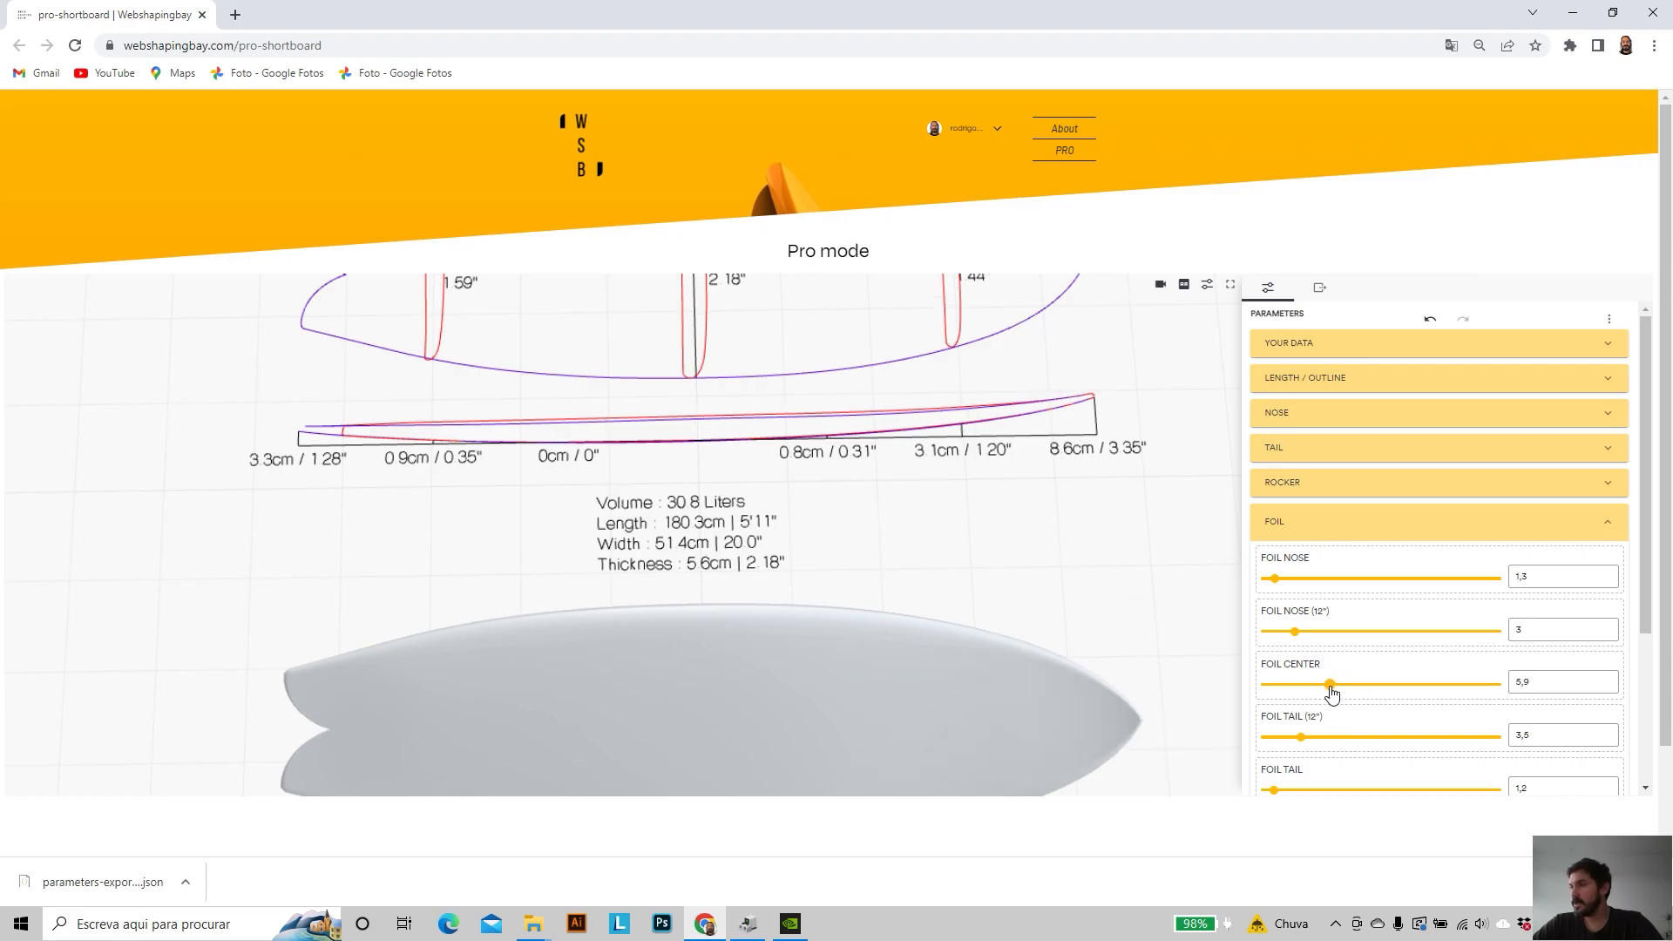
left_click(1295, 632)
left_click(1300, 634)
scroll(1302, 662, "down", 1)
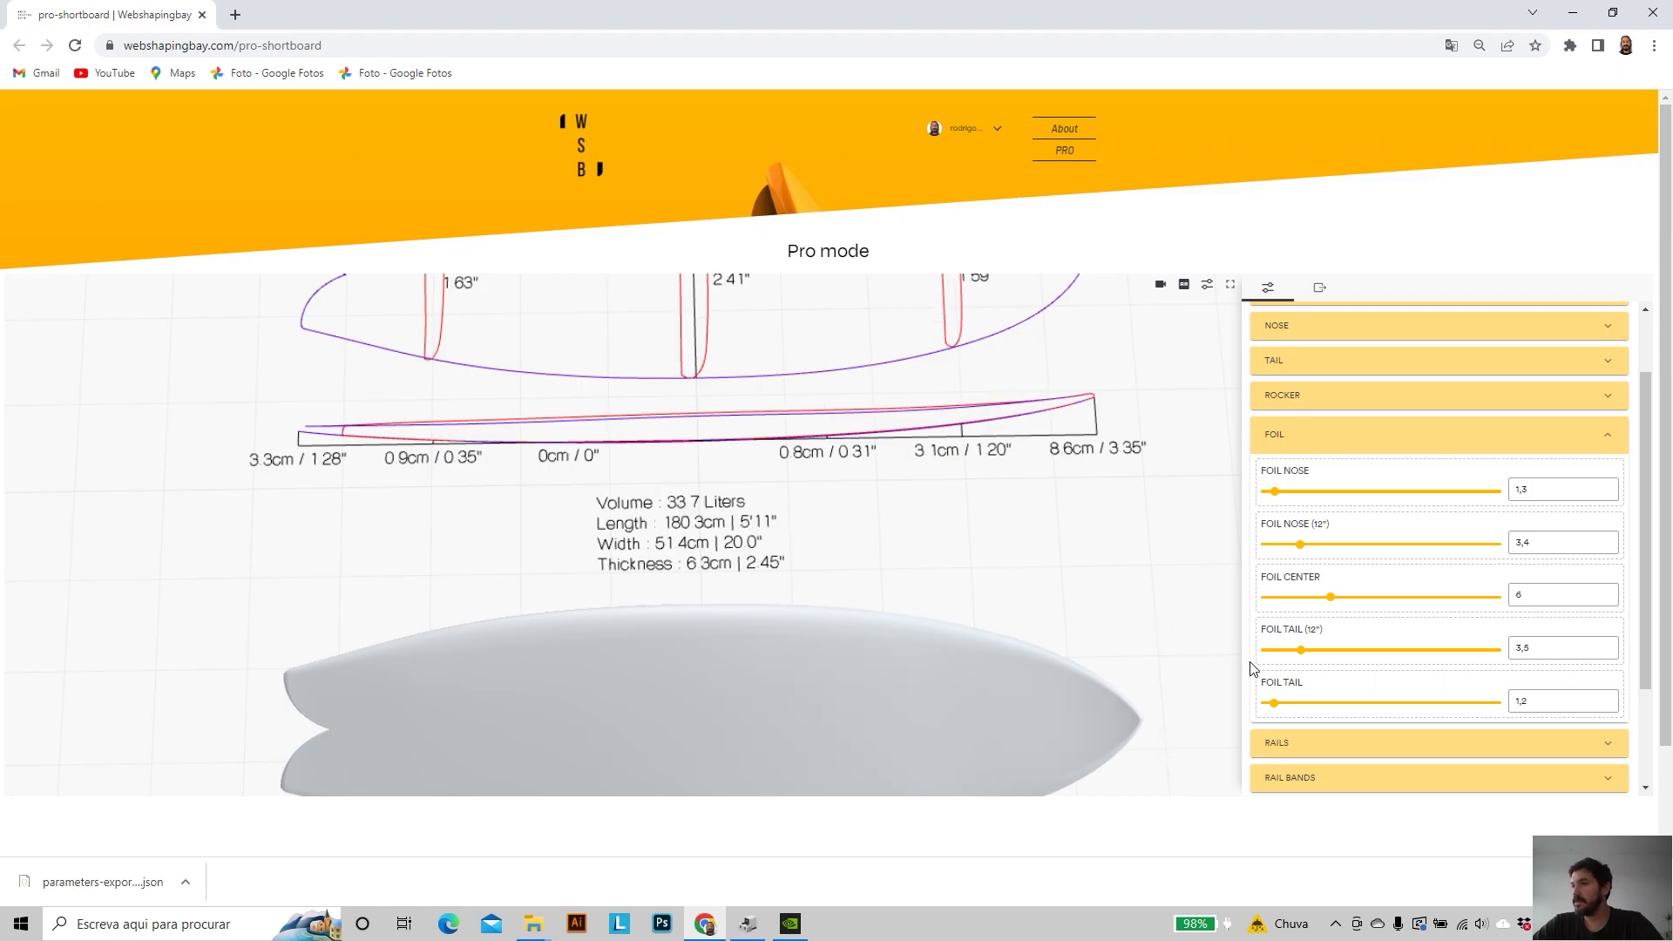
left_click(1305, 652)
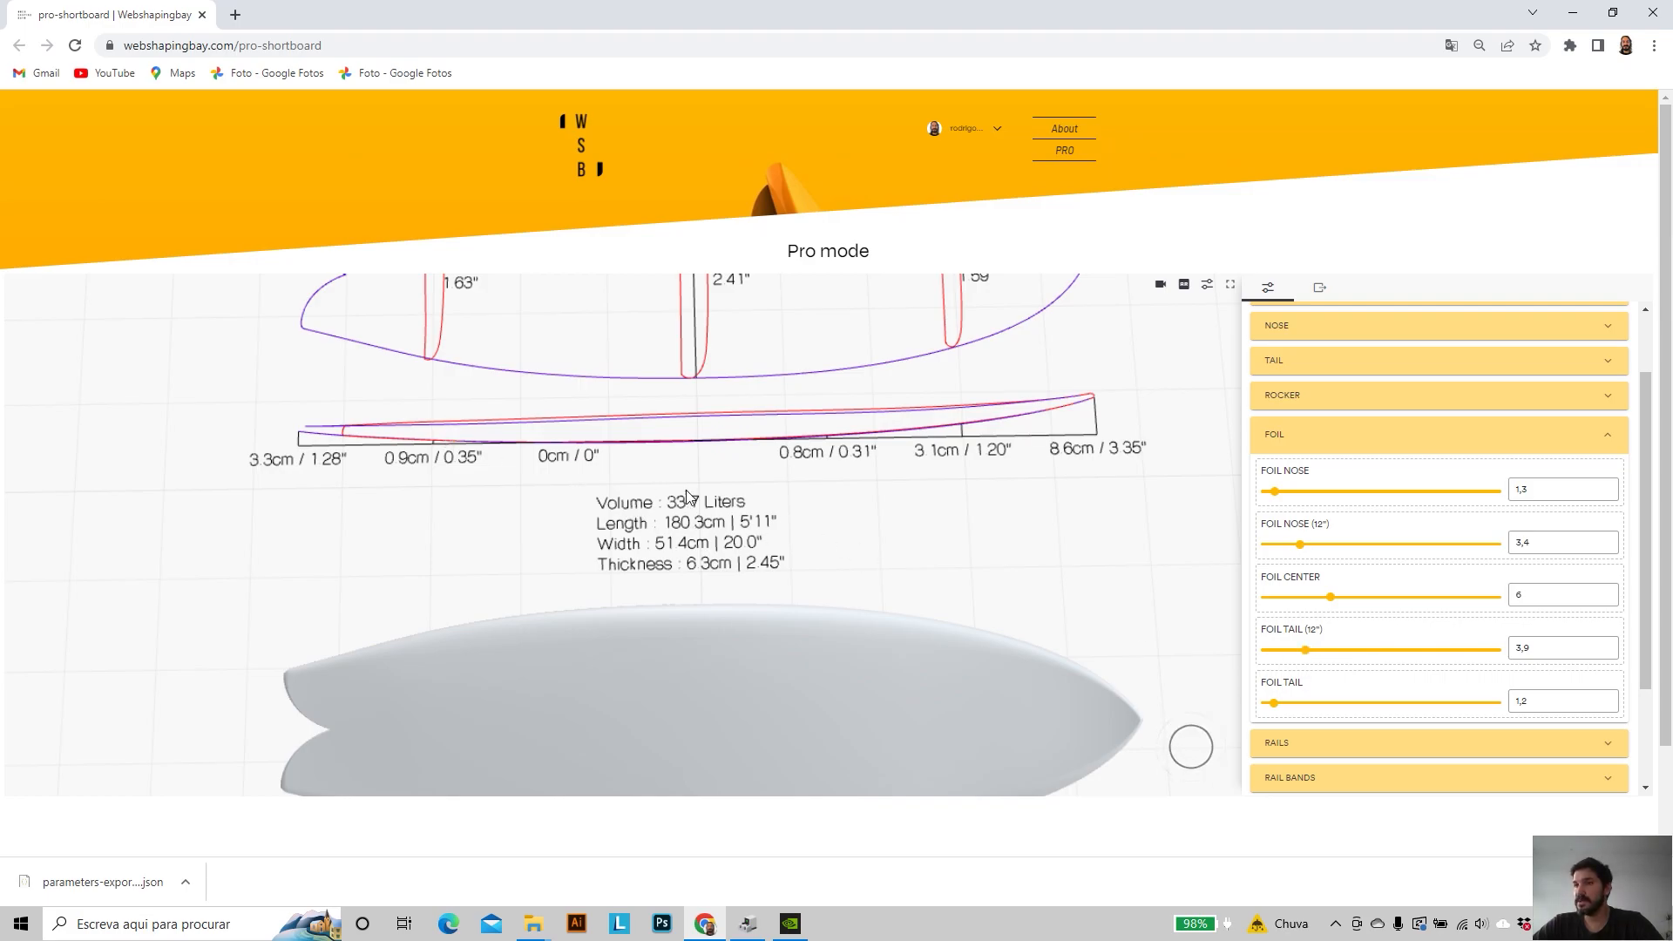
- Review the foil thicknesses on the drawing, collapse the Foil parameter group and expand the Rails group
scroll(688, 469, "down", 3)
right_click_drag(686, 422, 656, 488)
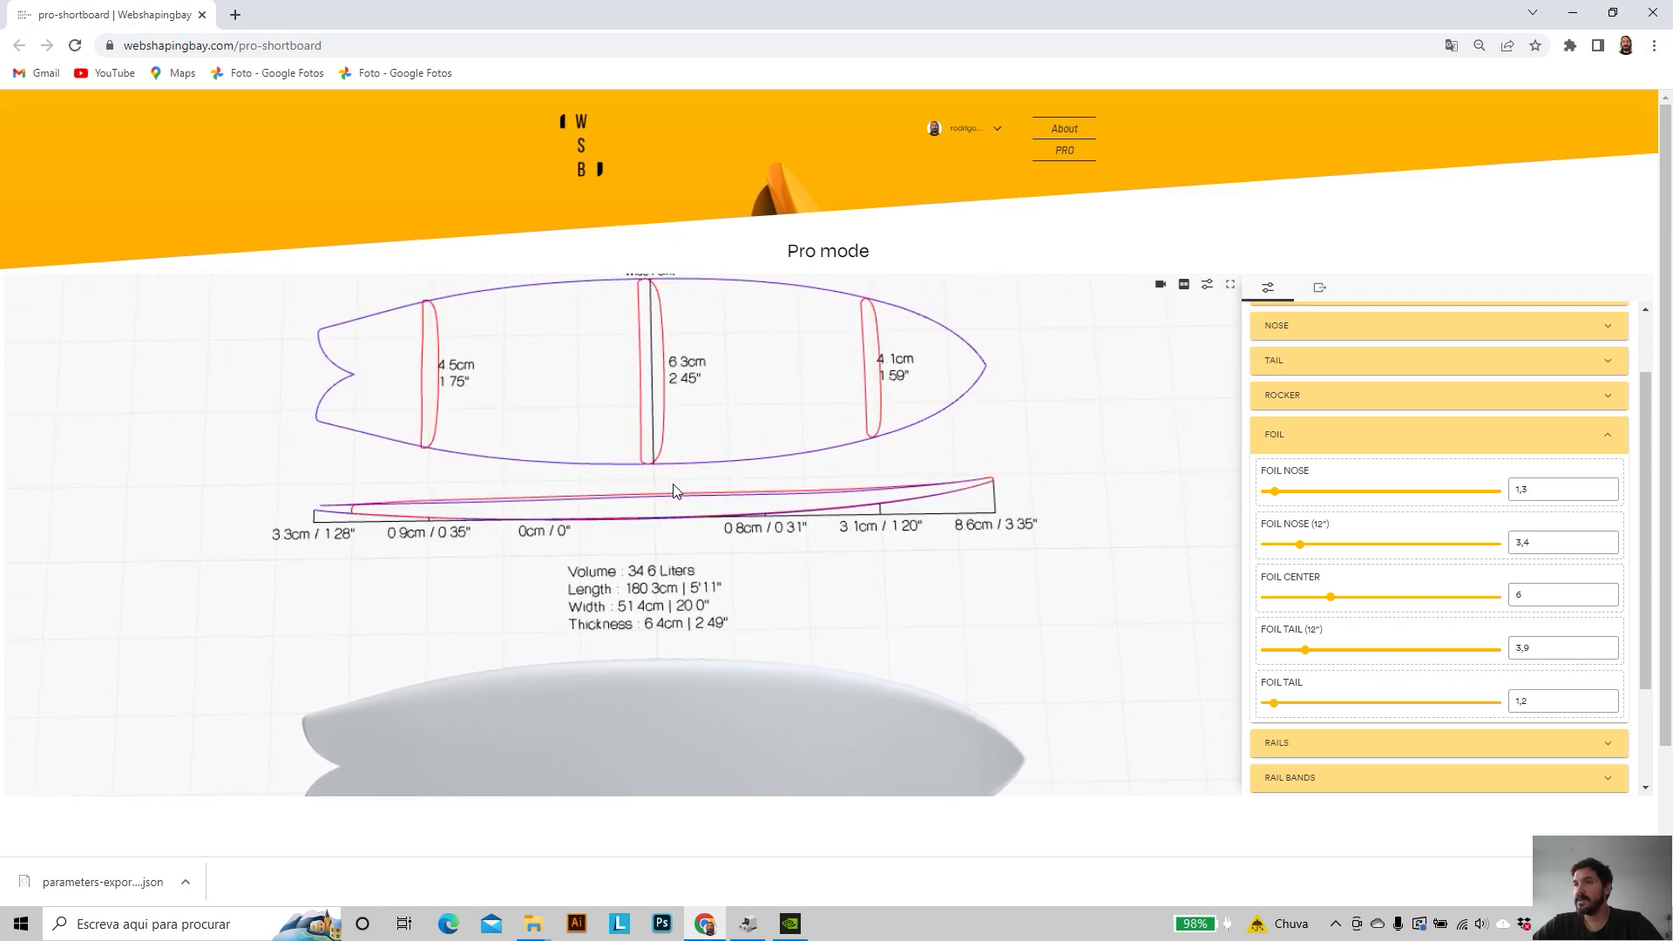
scroll(635, 506, "up", 3)
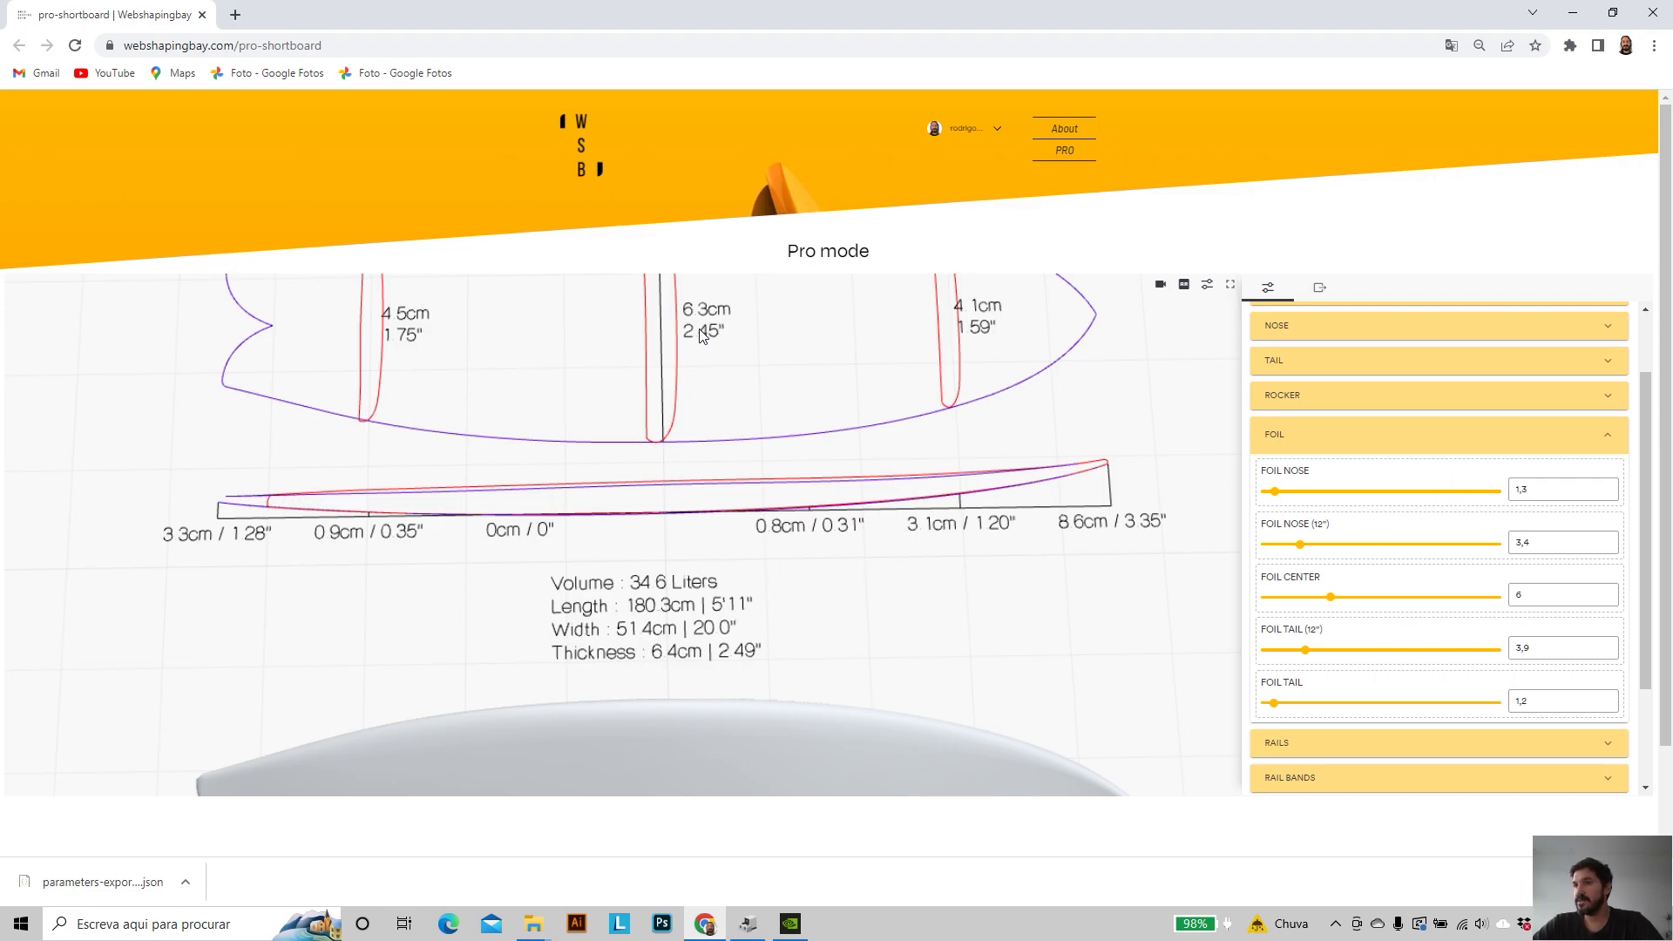
left_click(1607, 434)
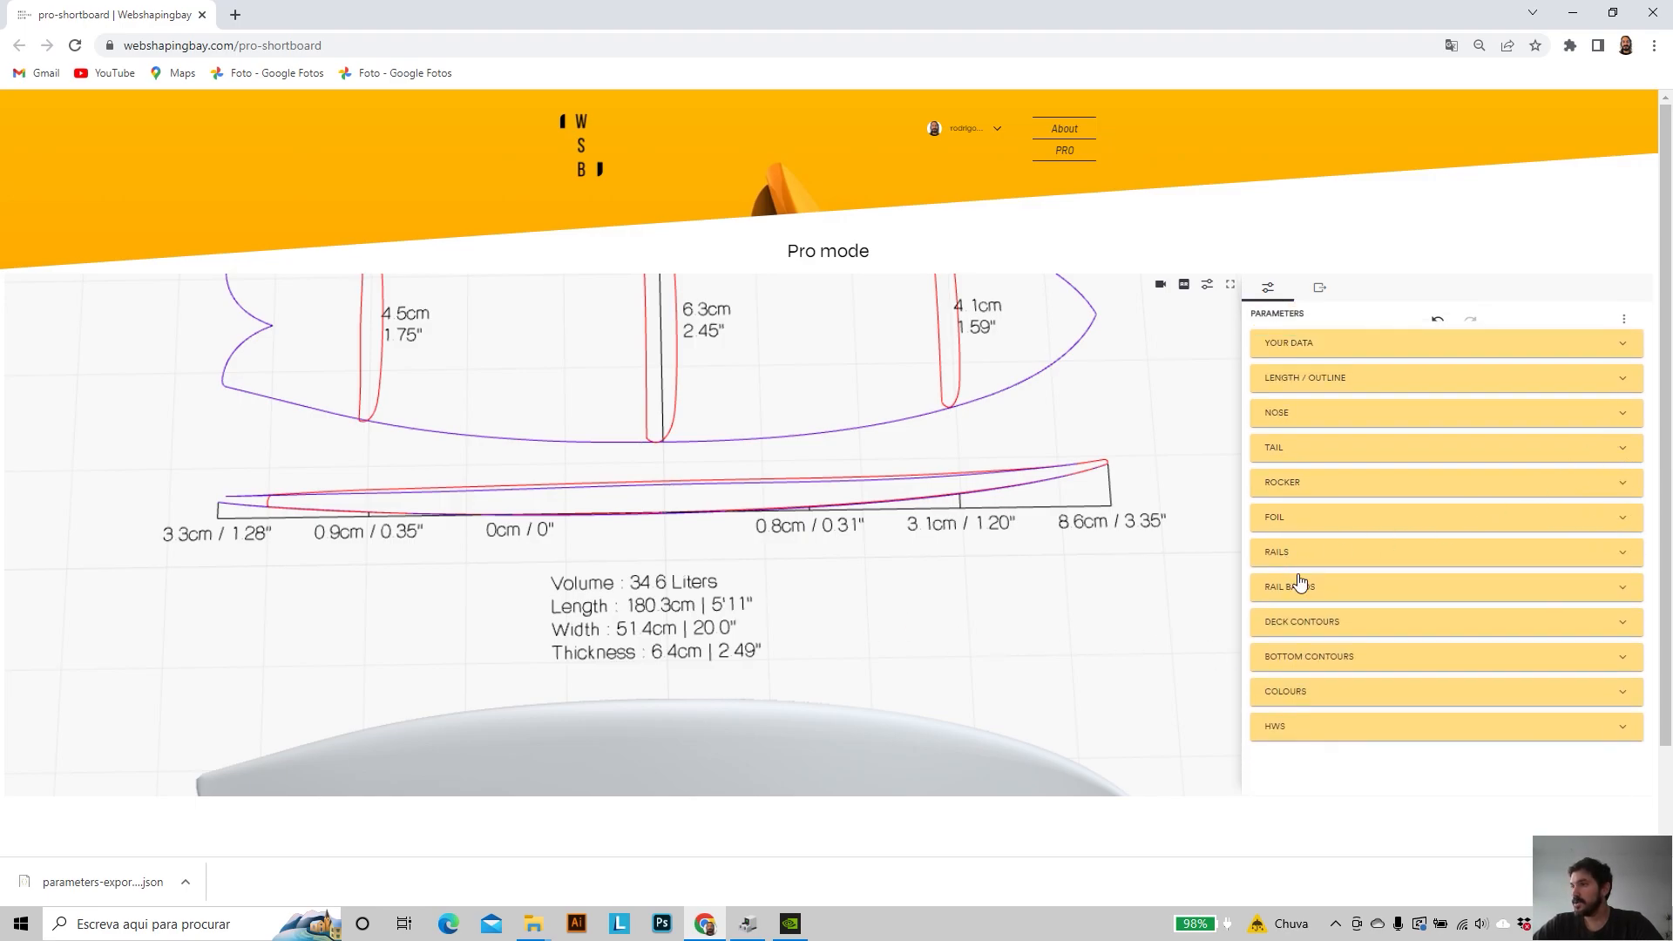
left_click(1624, 554)
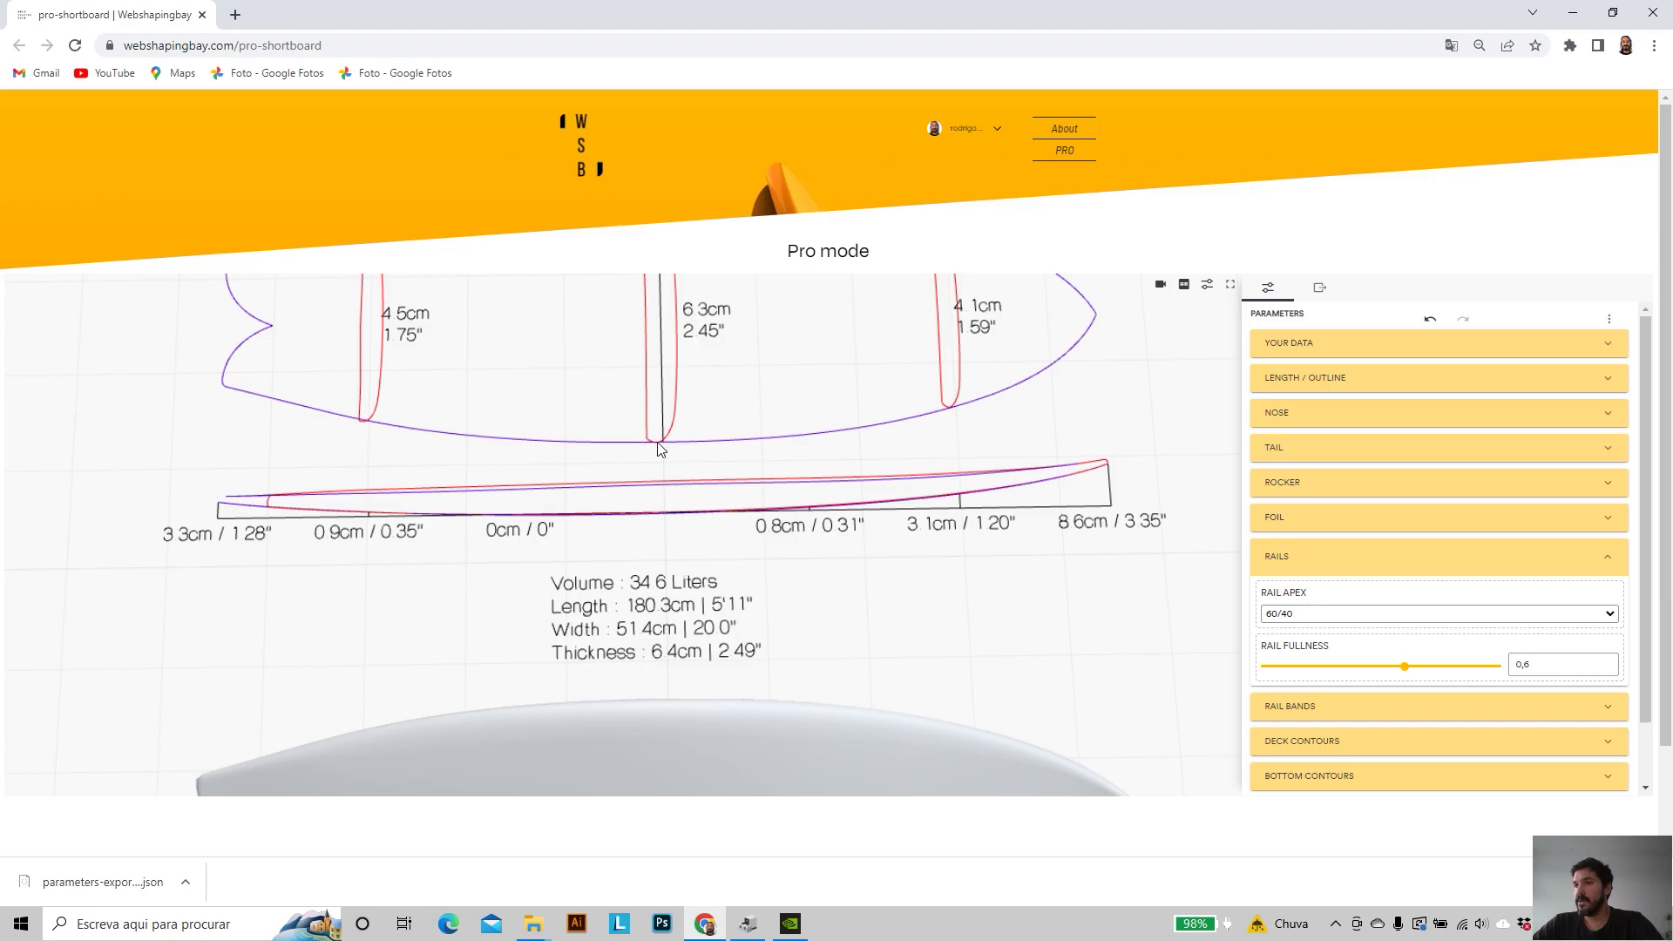
- Try a 70/30 rail apex with rail fullness at 1 and at 0,2, comparing the board's cross-sections
scroll(662, 444, "up", 3)
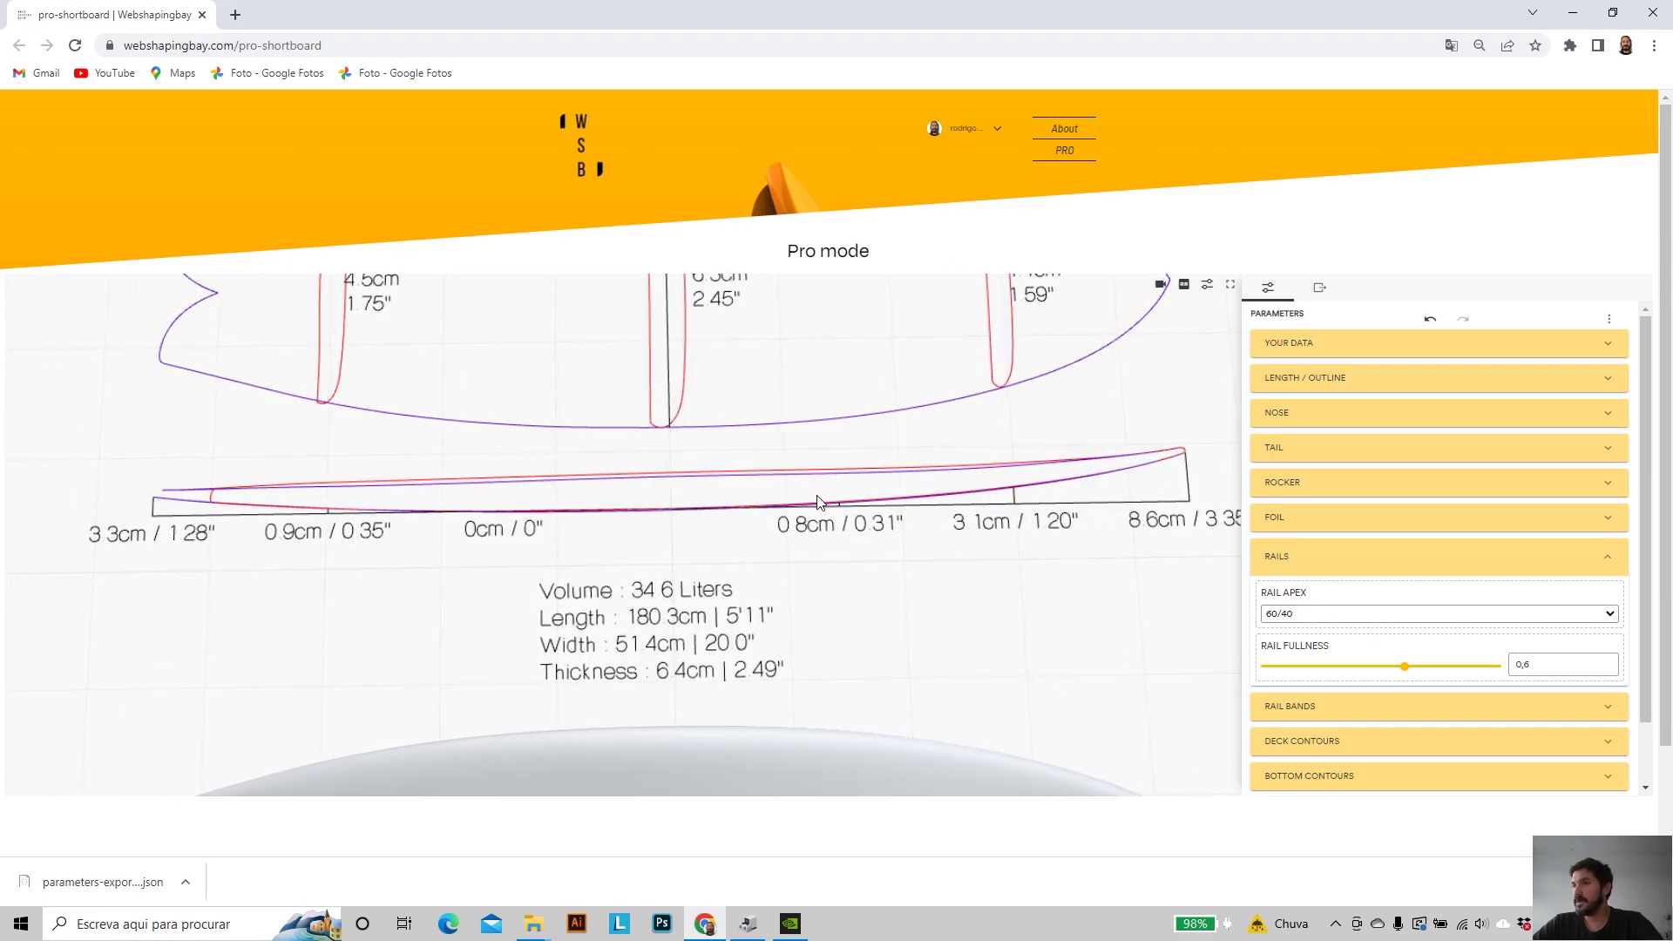
scroll(655, 427, "up", 4)
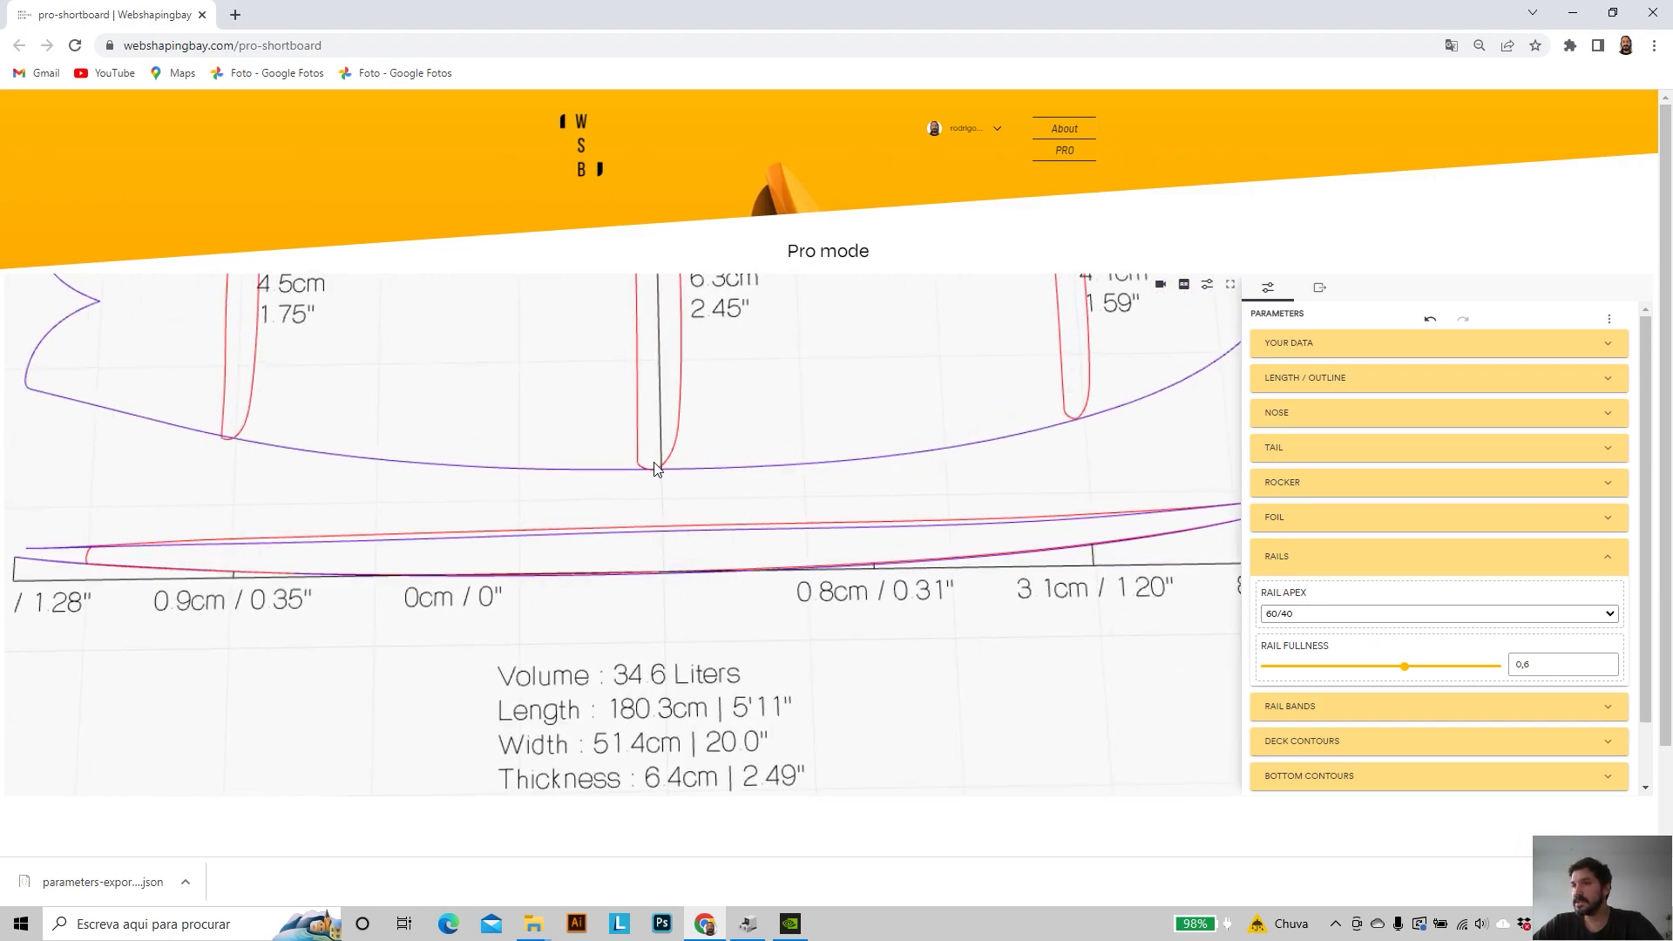
left_click(1611, 616)
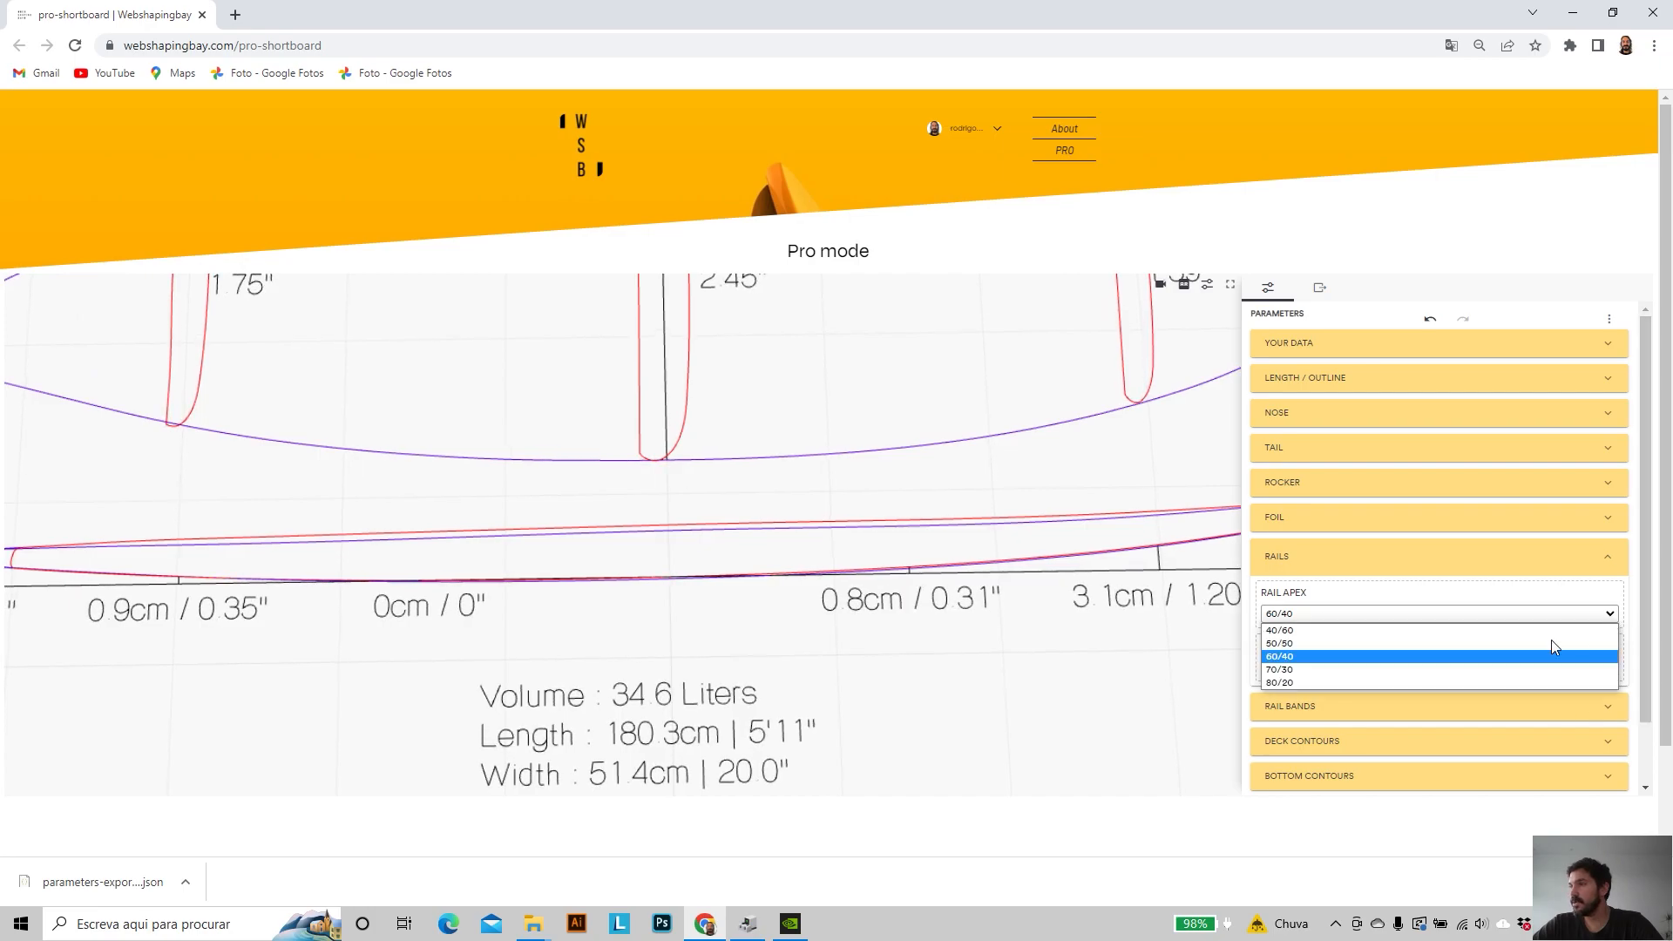
left_click(1315, 669)
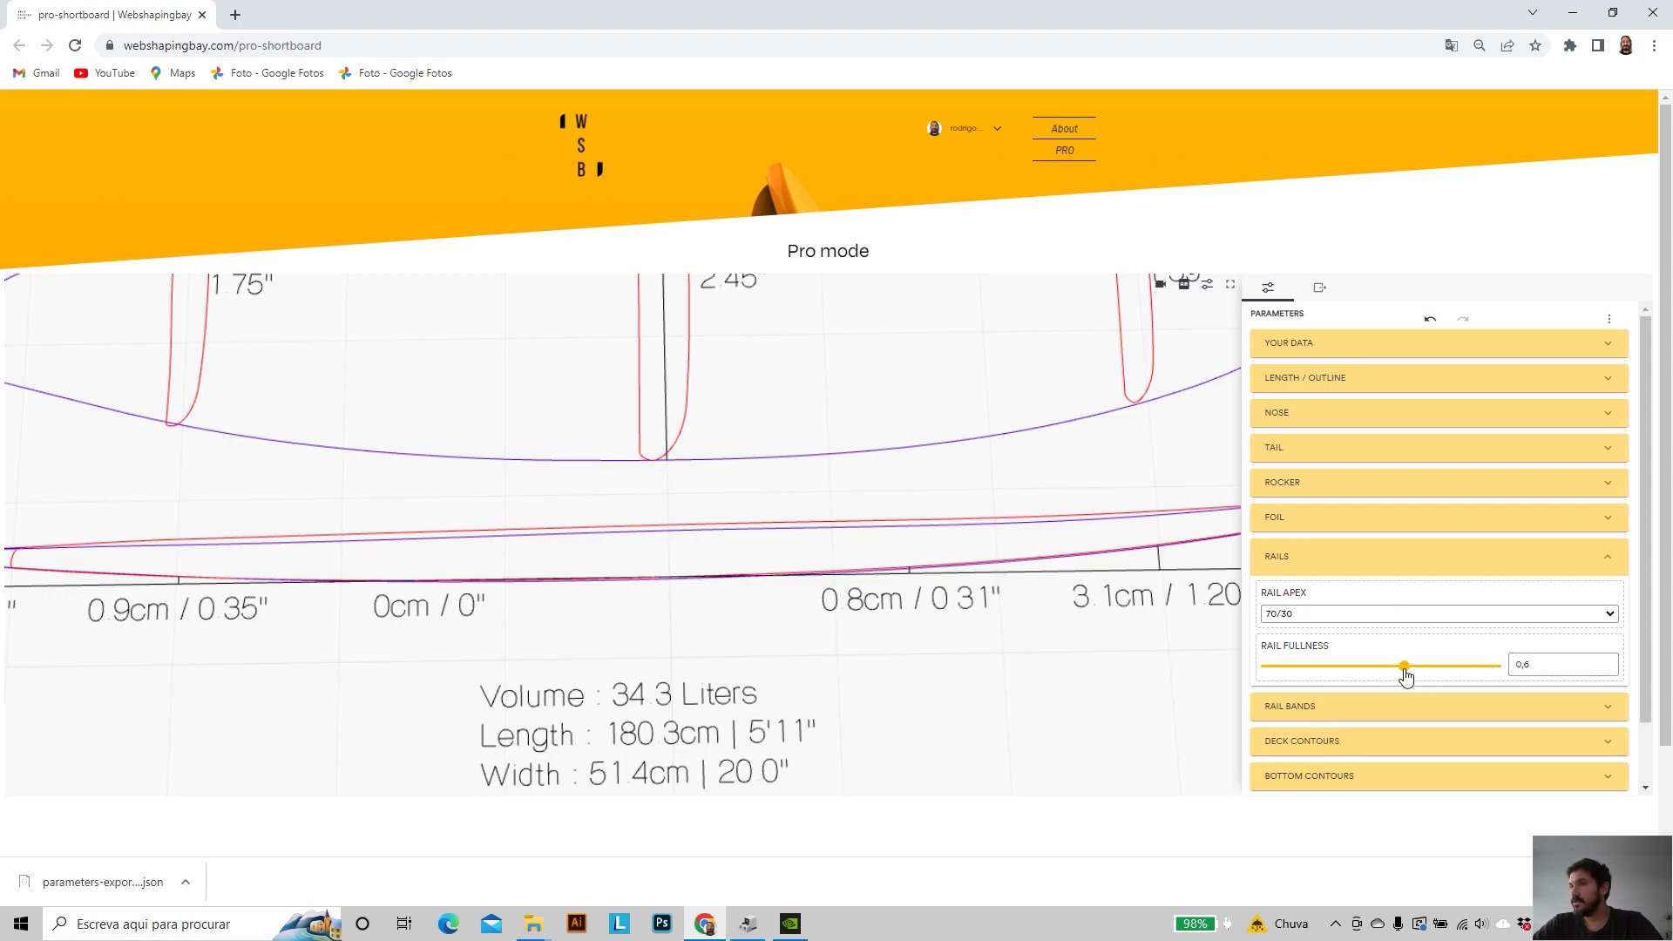
left_click_drag(1430, 675, 1446, 677)
left_click_drag(1476, 666, 1501, 669)
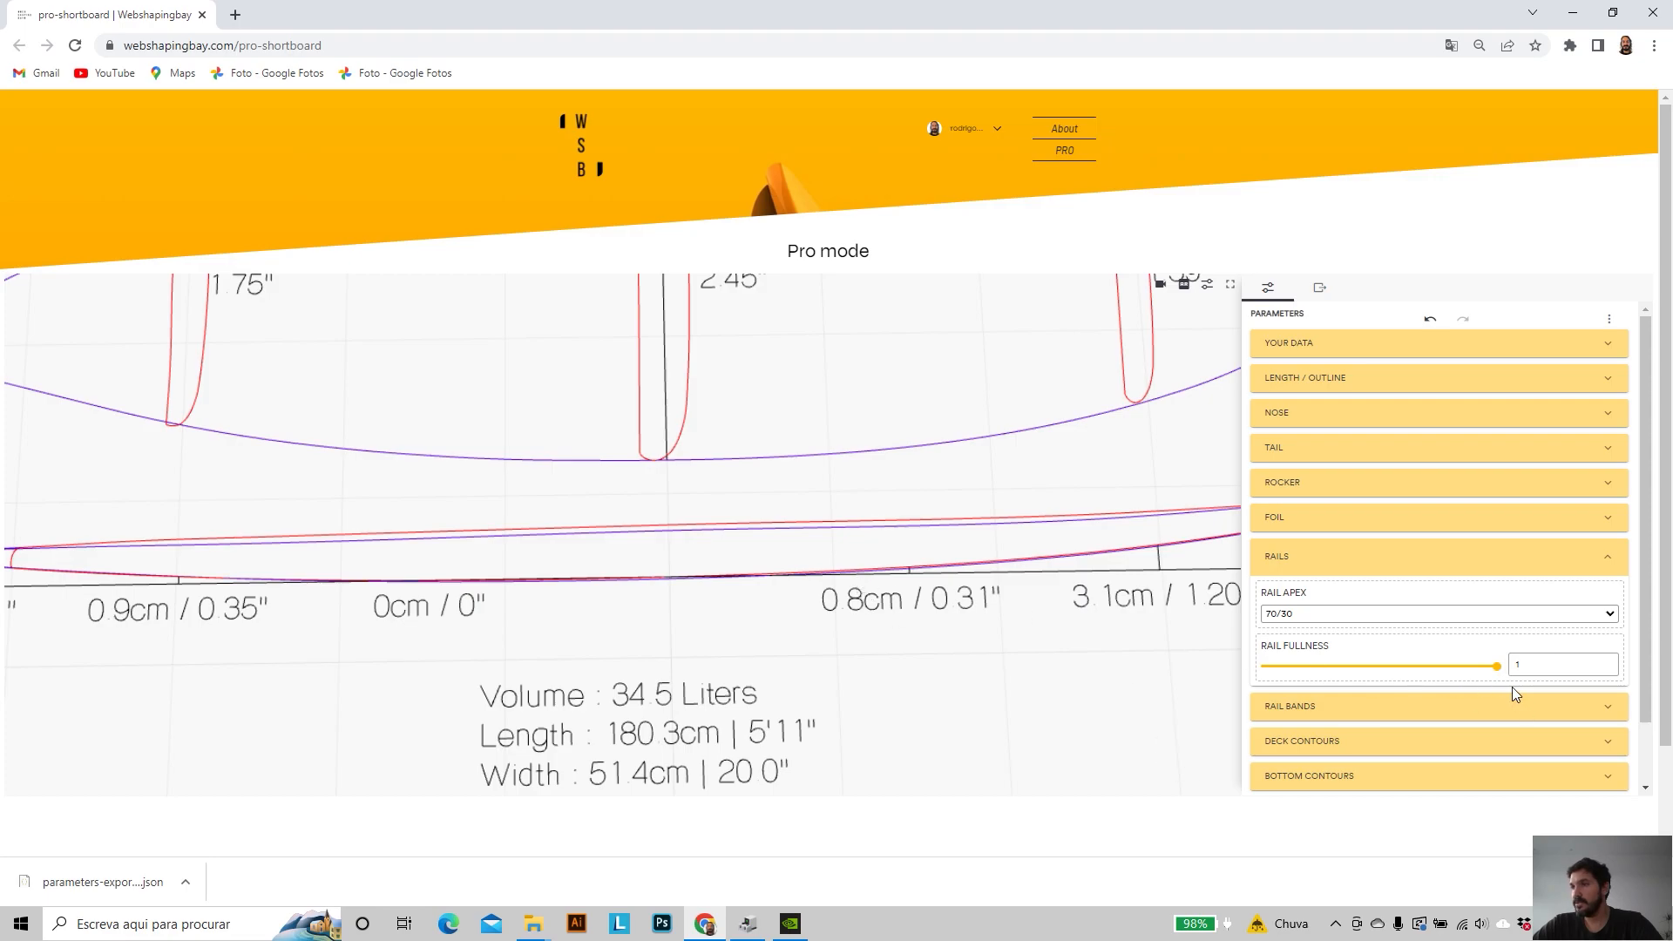
left_click_drag(1495, 668, 1314, 672)
scroll(680, 473, "down", 5)
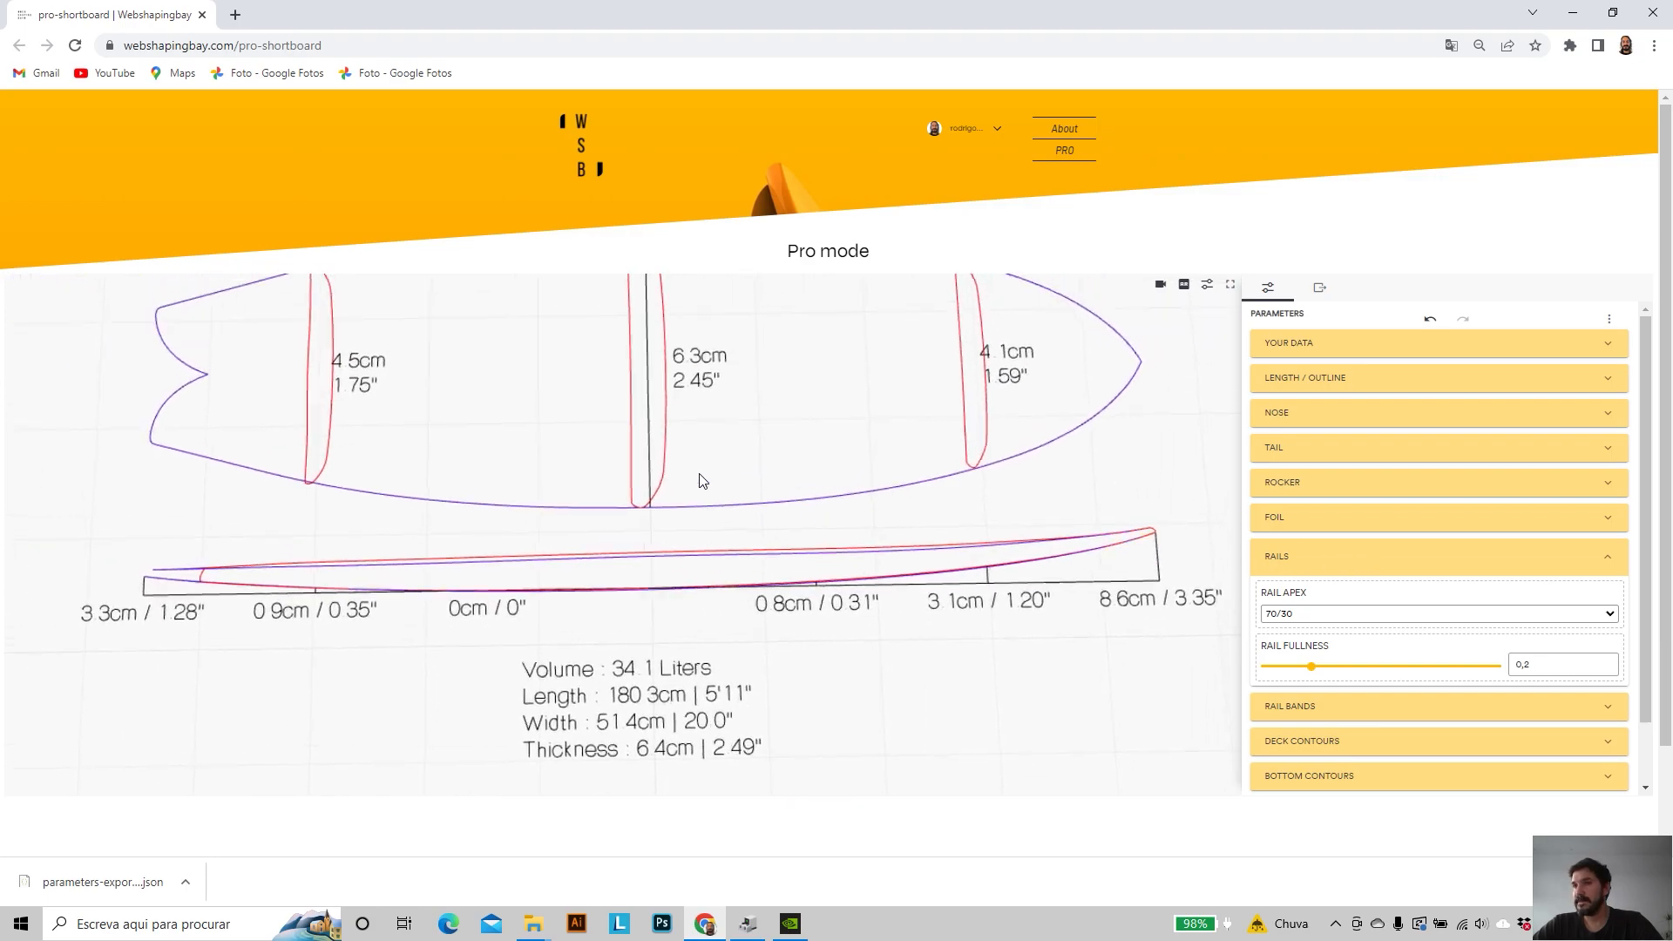
- Set the rail fullness to 0,5 and the rail apex to 60/40, and collapse the Rails group
left_click_drag(1314, 675, 1380, 684)
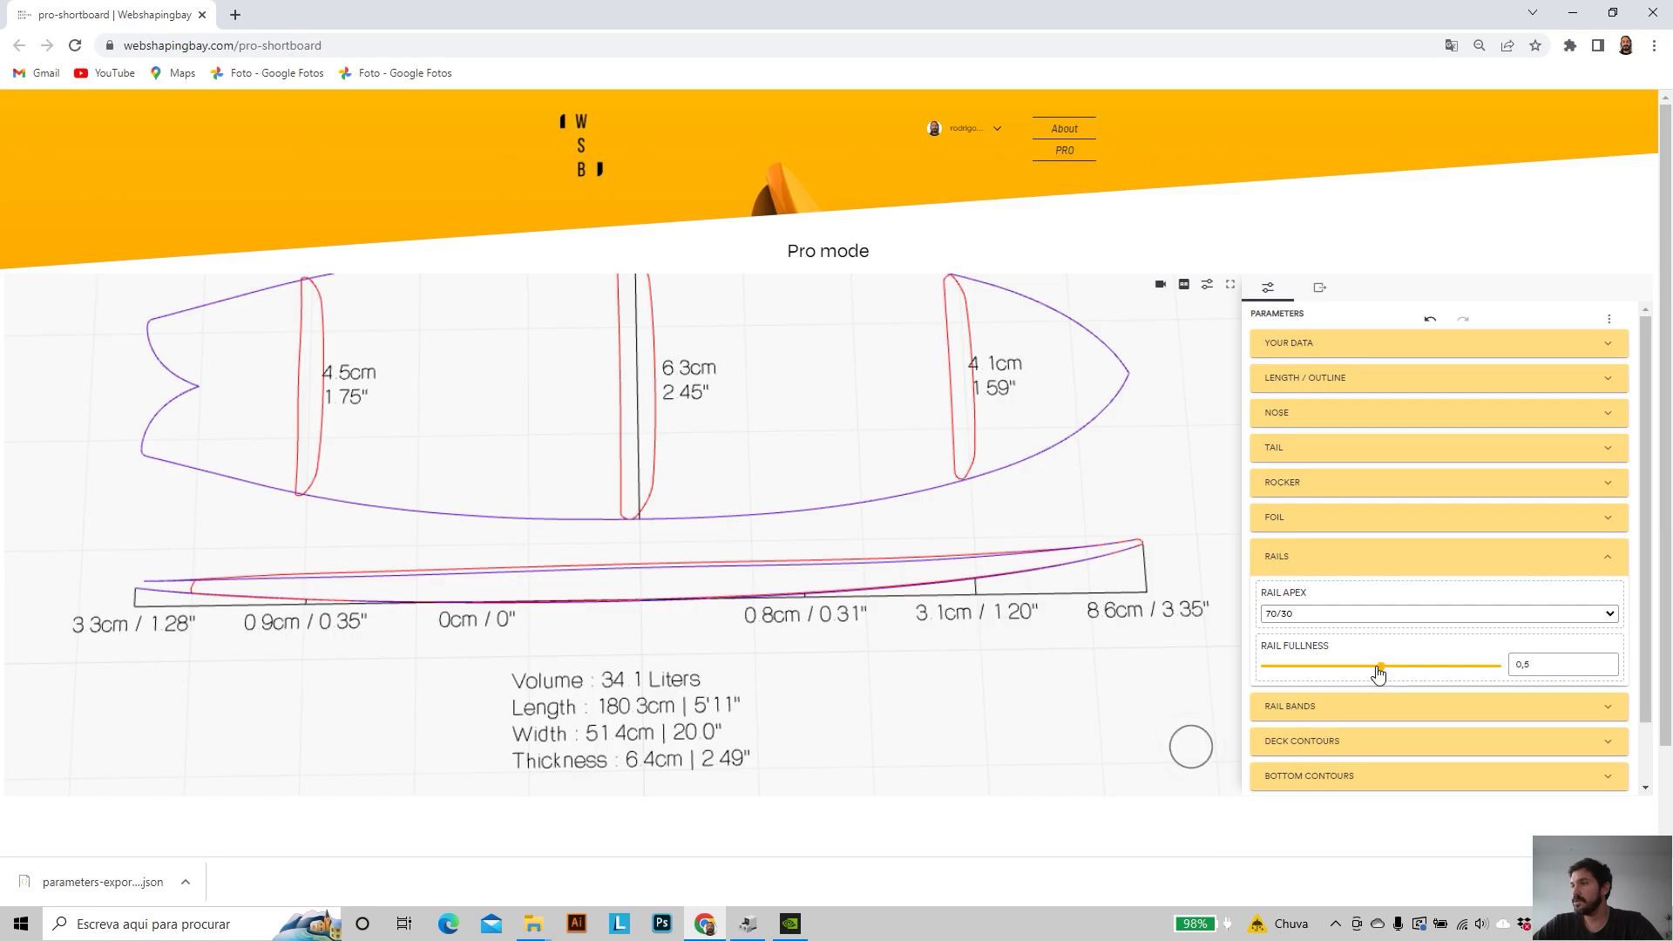
left_click(1377, 614)
left_click(1311, 658)
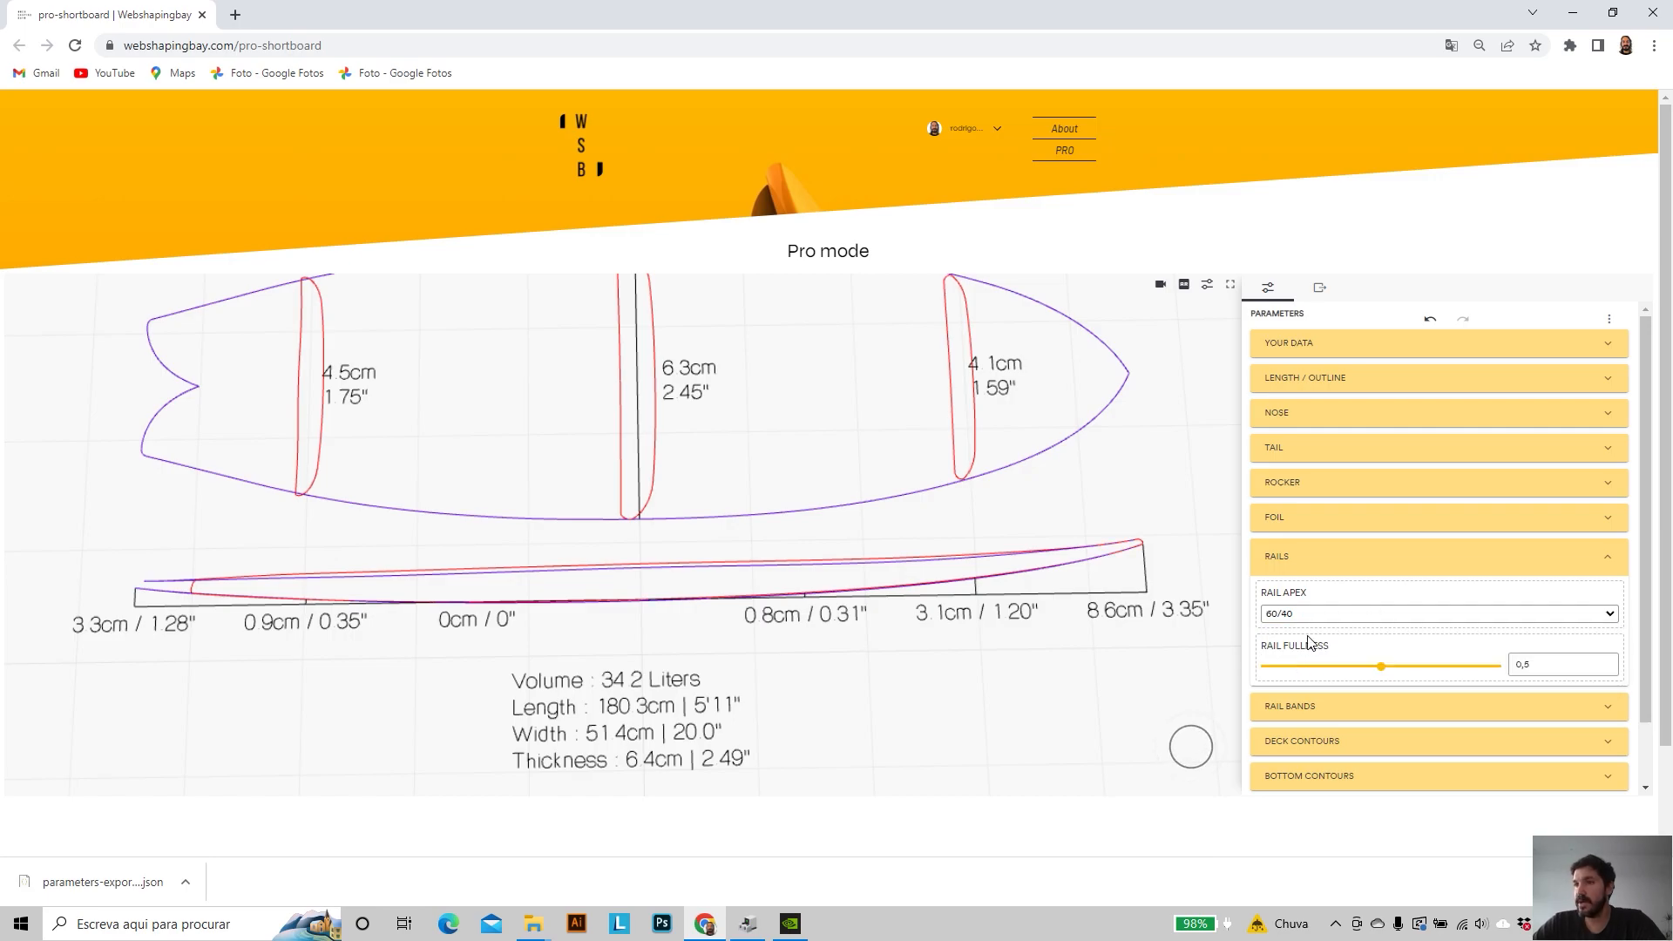
scroll(1364, 526, "down", 1)
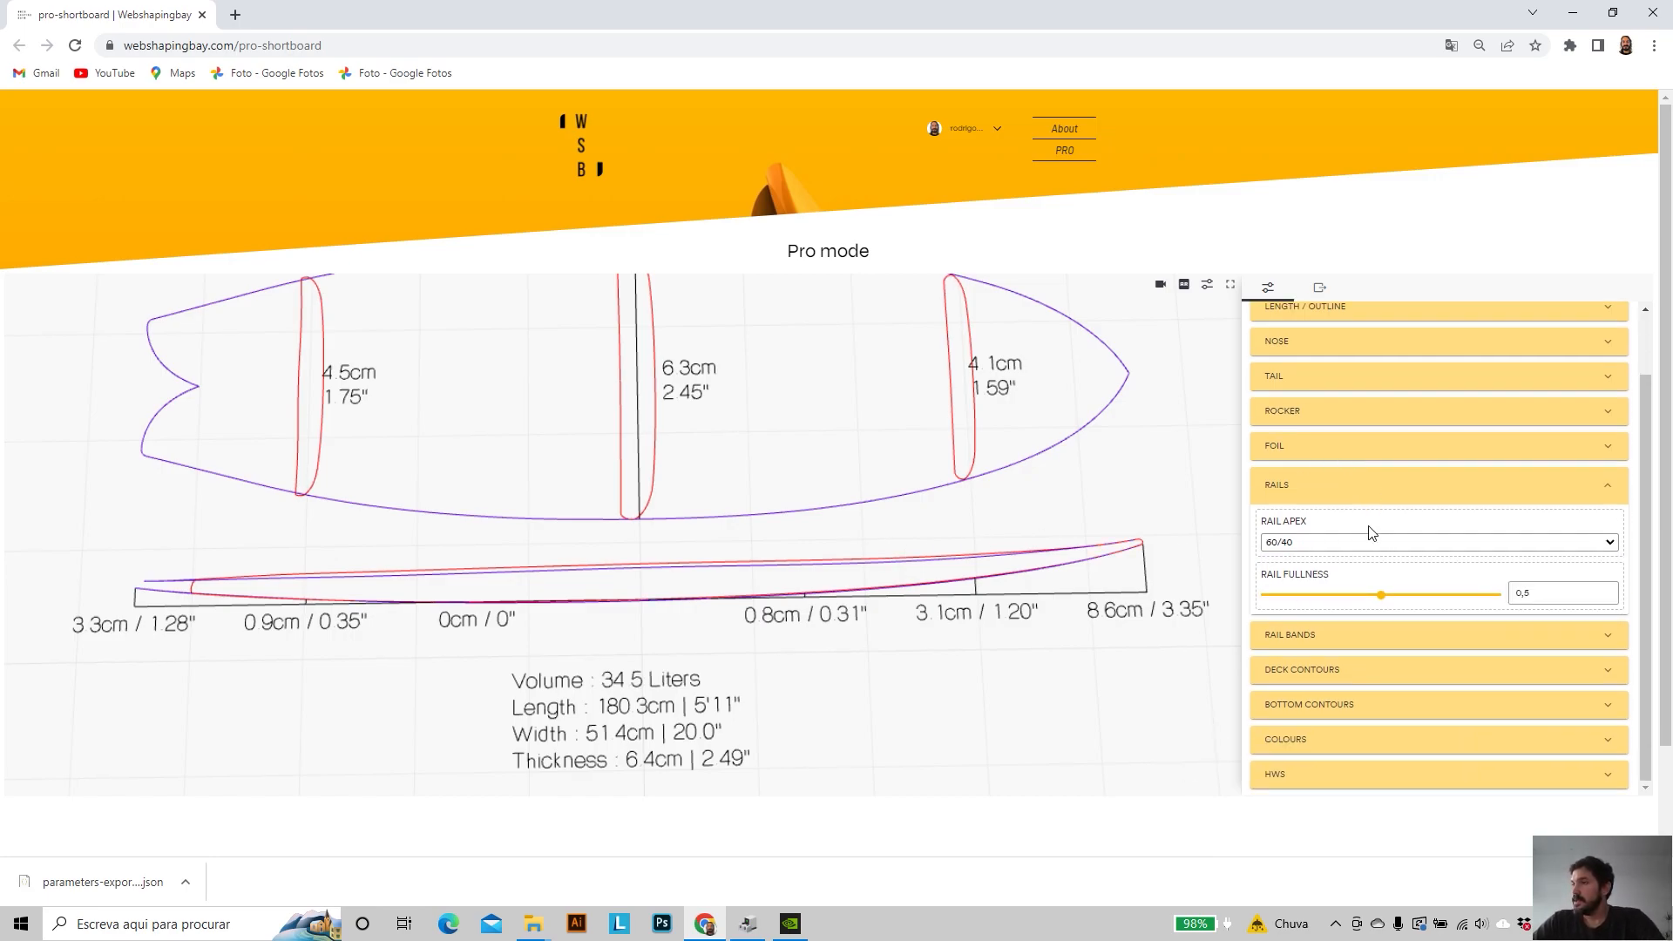
left_click(1609, 484)
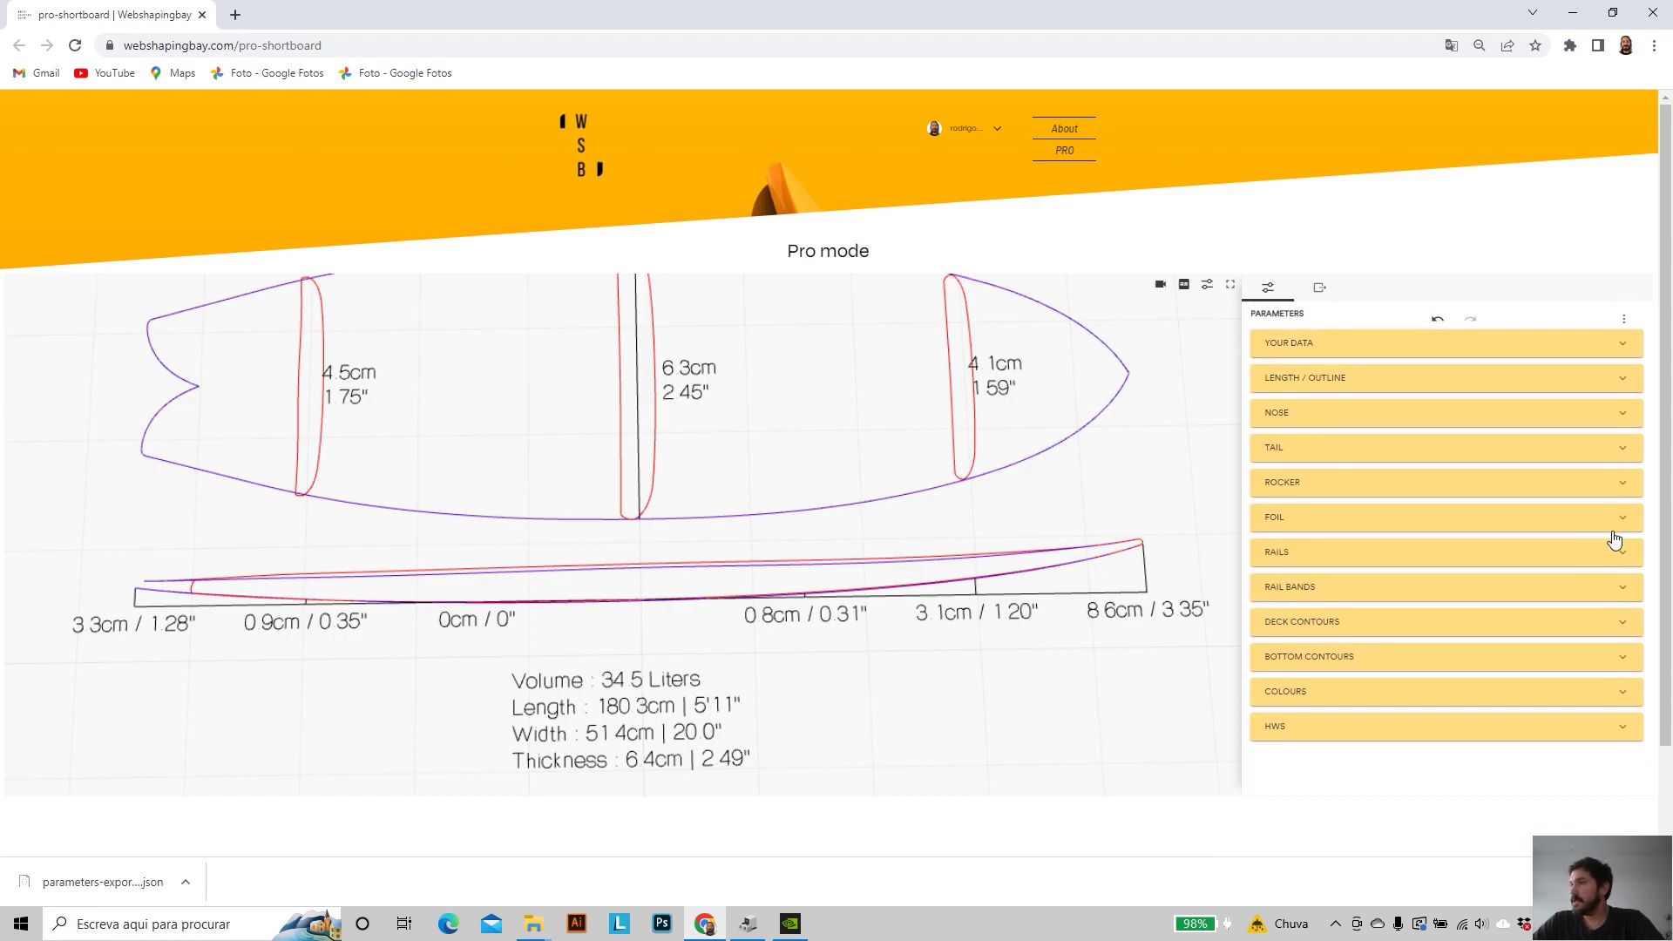
left_click(1609, 591)
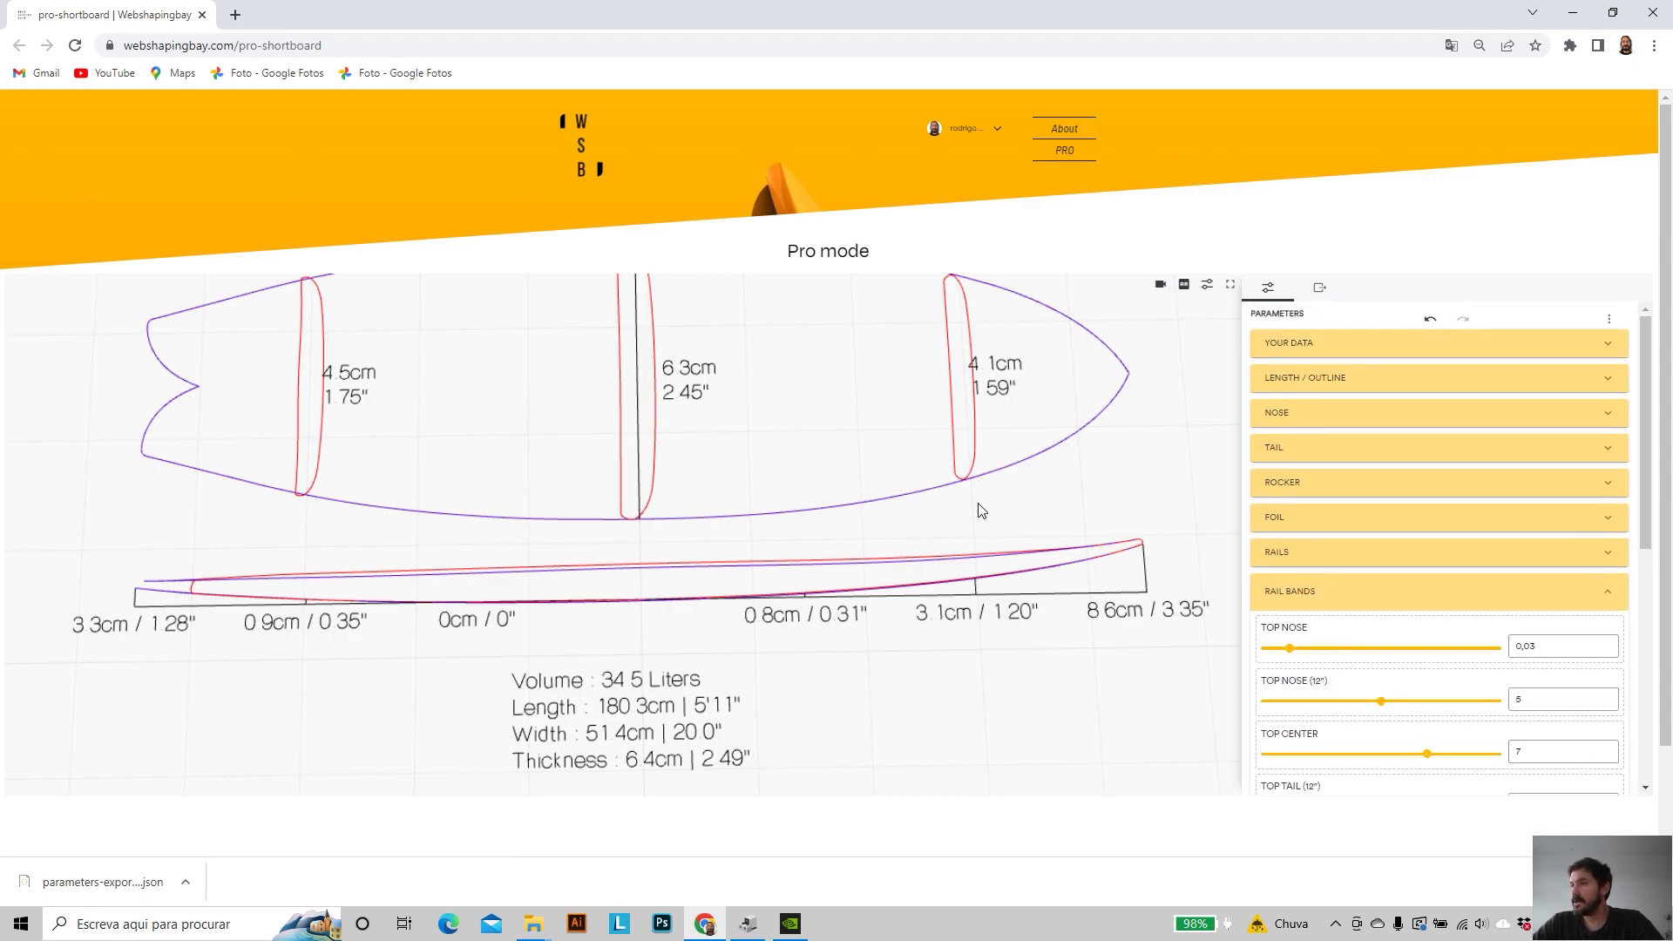
scroll(937, 496, "down", 5)
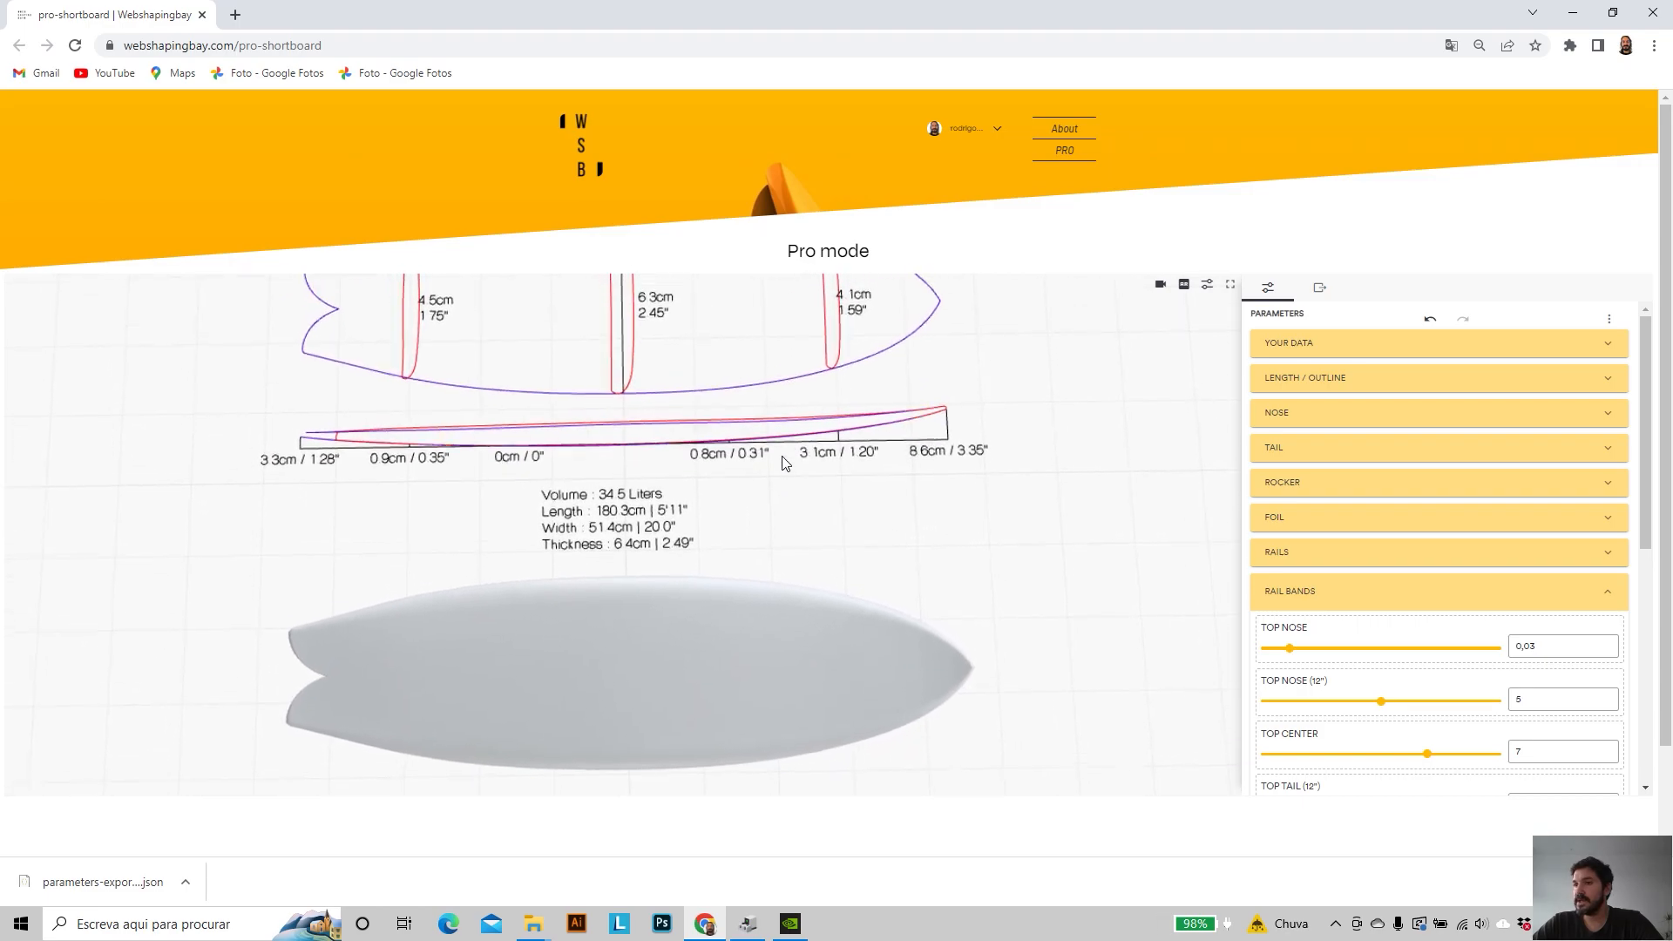
left_click(1610, 600)
- In the Colours parameters, set the rails colour to red (#FF0F0FFF)
scroll(1359, 523, "down", 2)
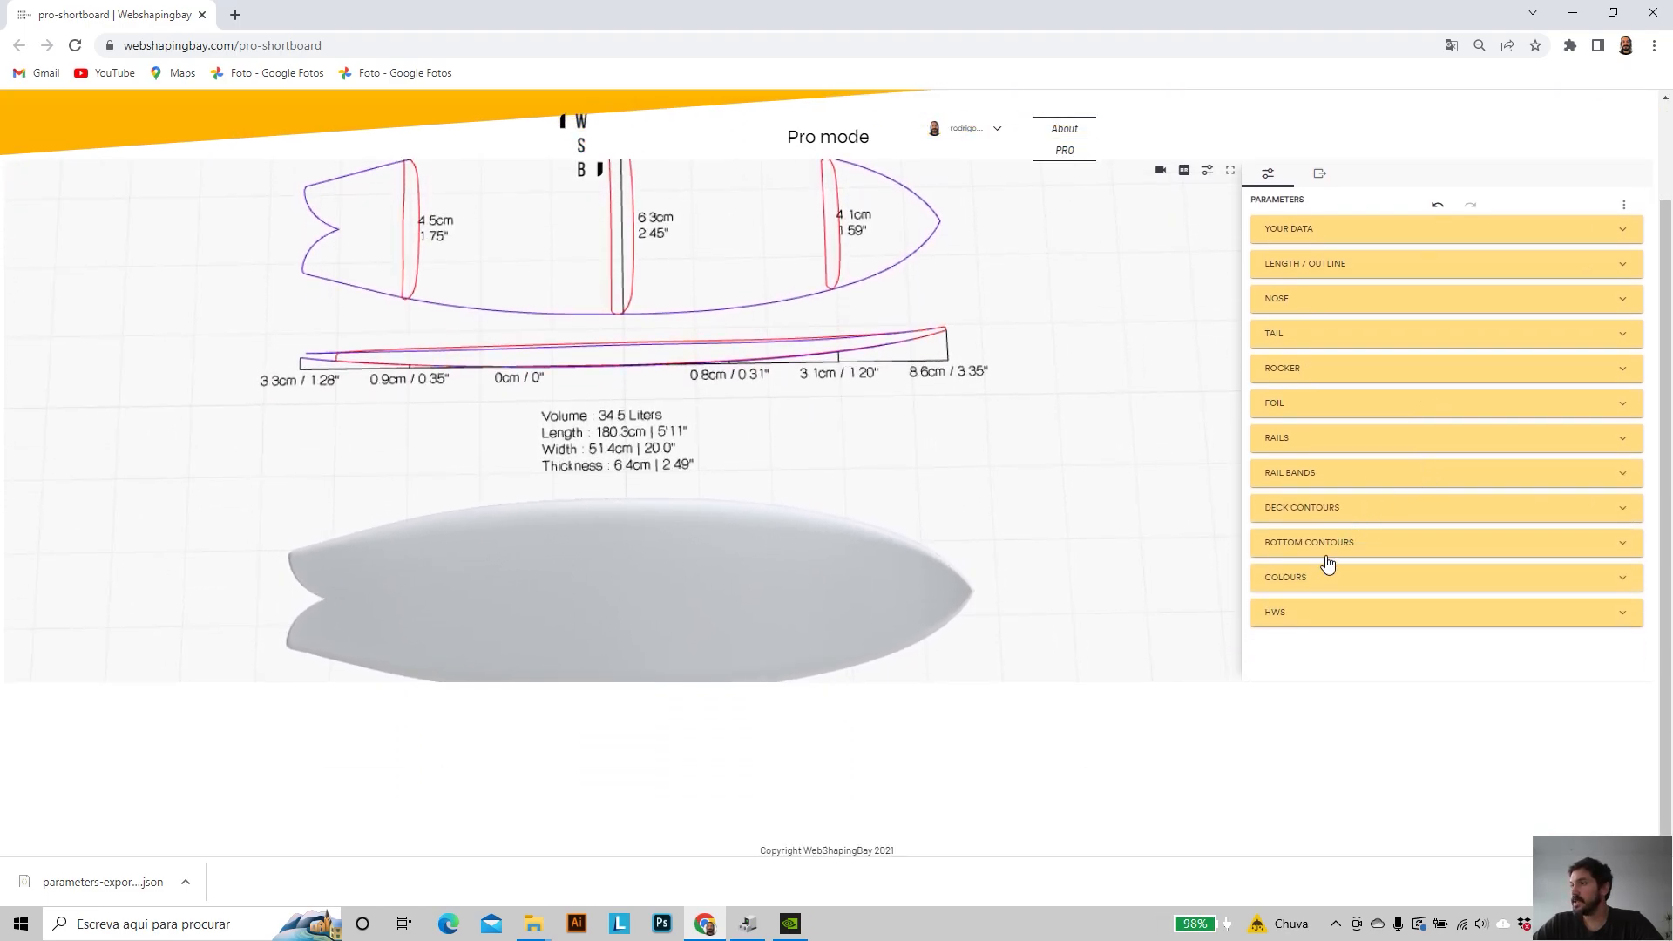
left_click(1594, 588)
scroll(1274, 599, "down", 1)
left_click(1274, 599)
left_click_drag(1335, 540, 1434, 488)
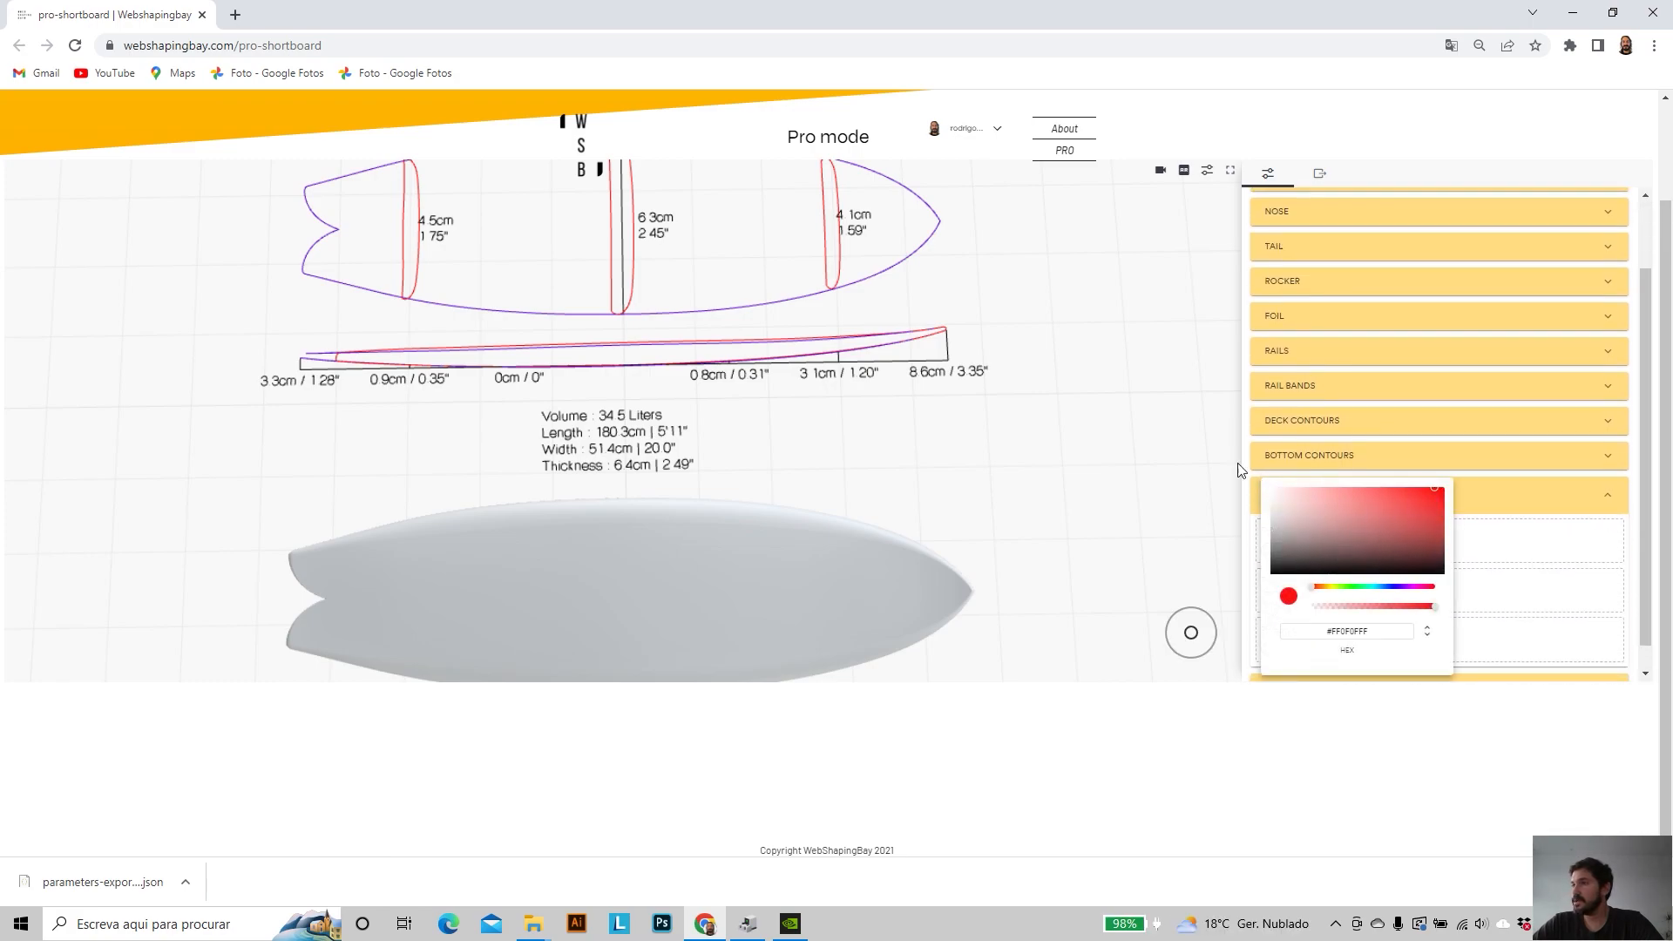
left_click(1196, 462)
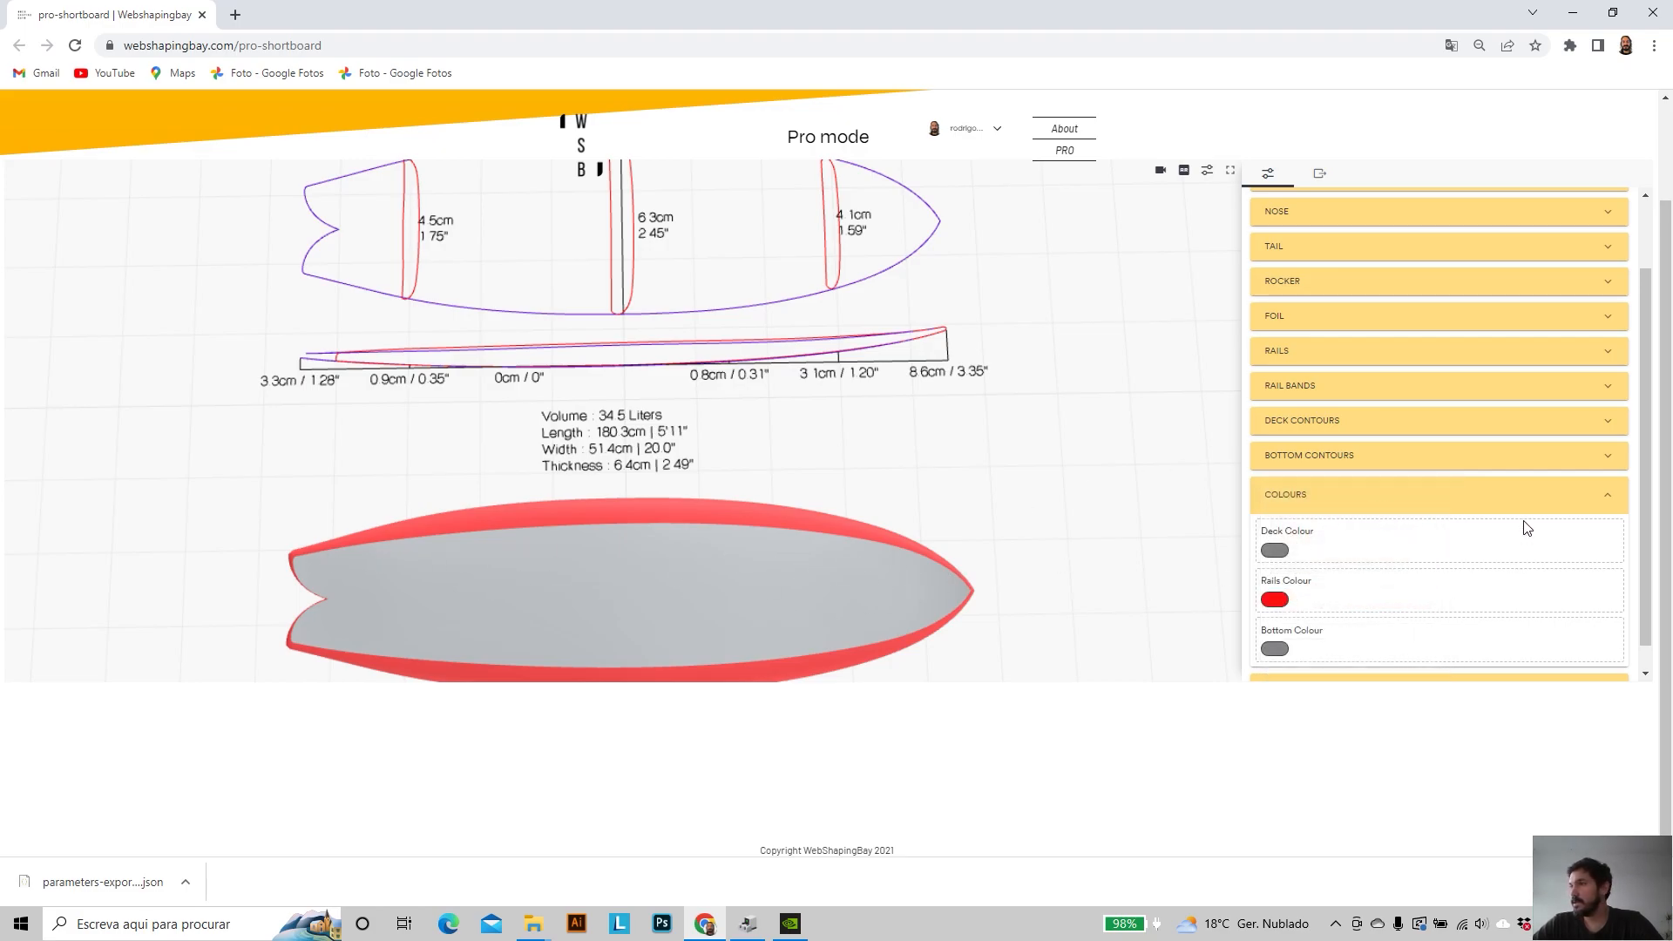
- In Rail Bands, set top nose to 0,04, top nose (12") to 5,2, top center to 7,9, top tail (12") to 5,5 and top tail to 0,05
scroll(1604, 492, "up", 1)
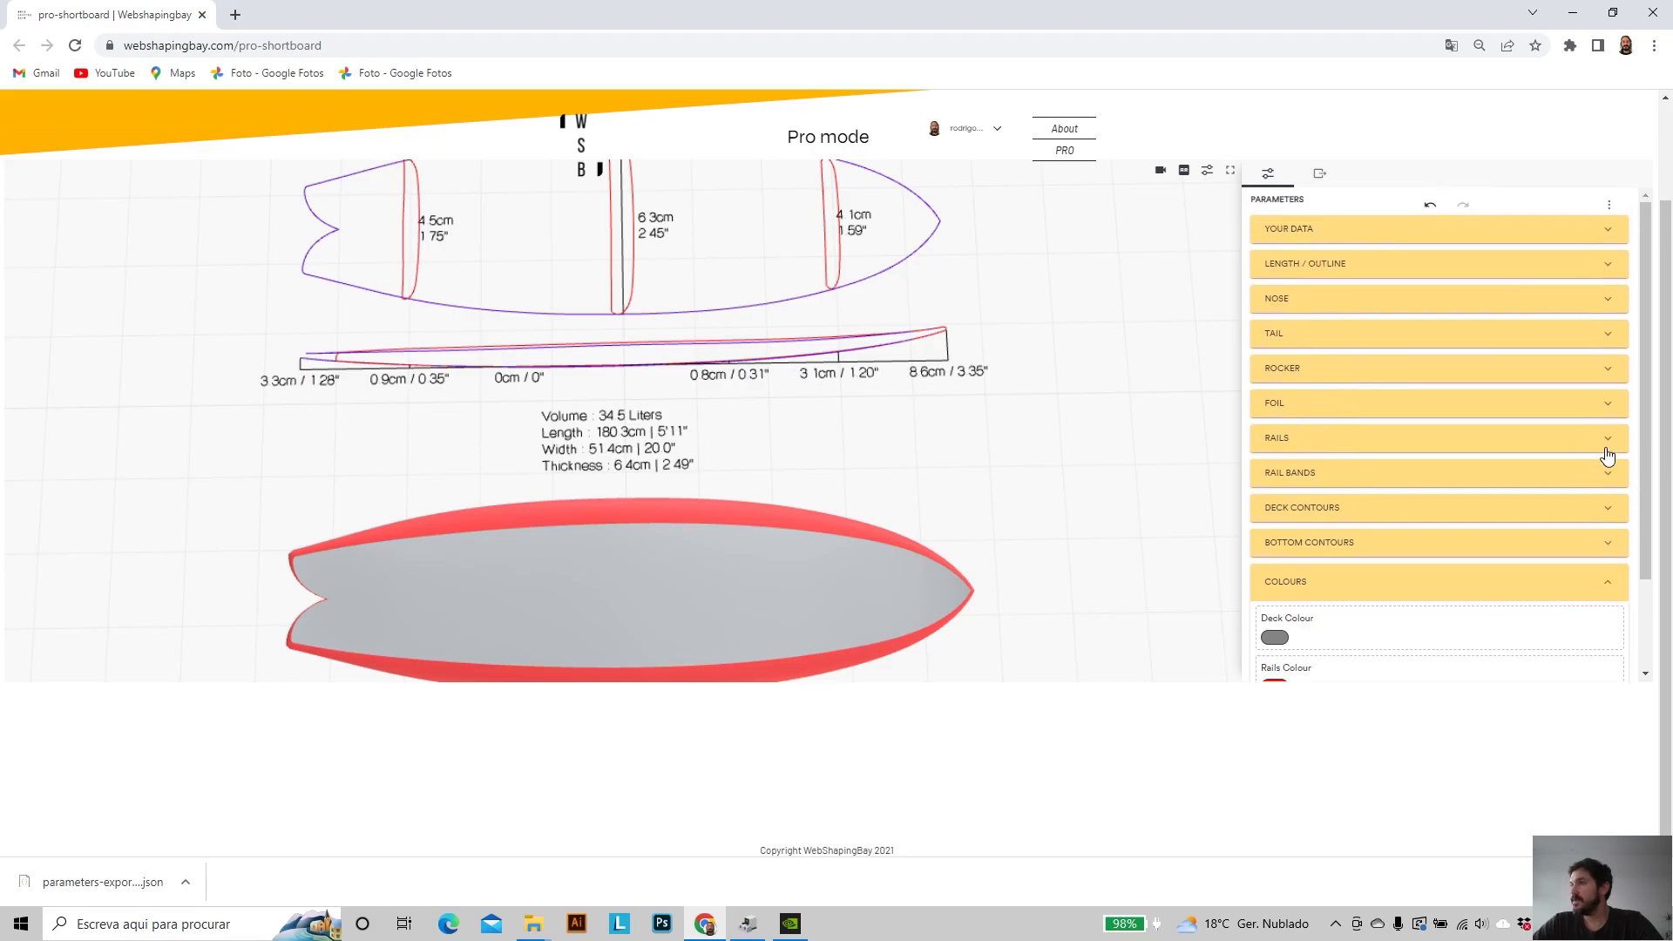
left_click(1606, 479)
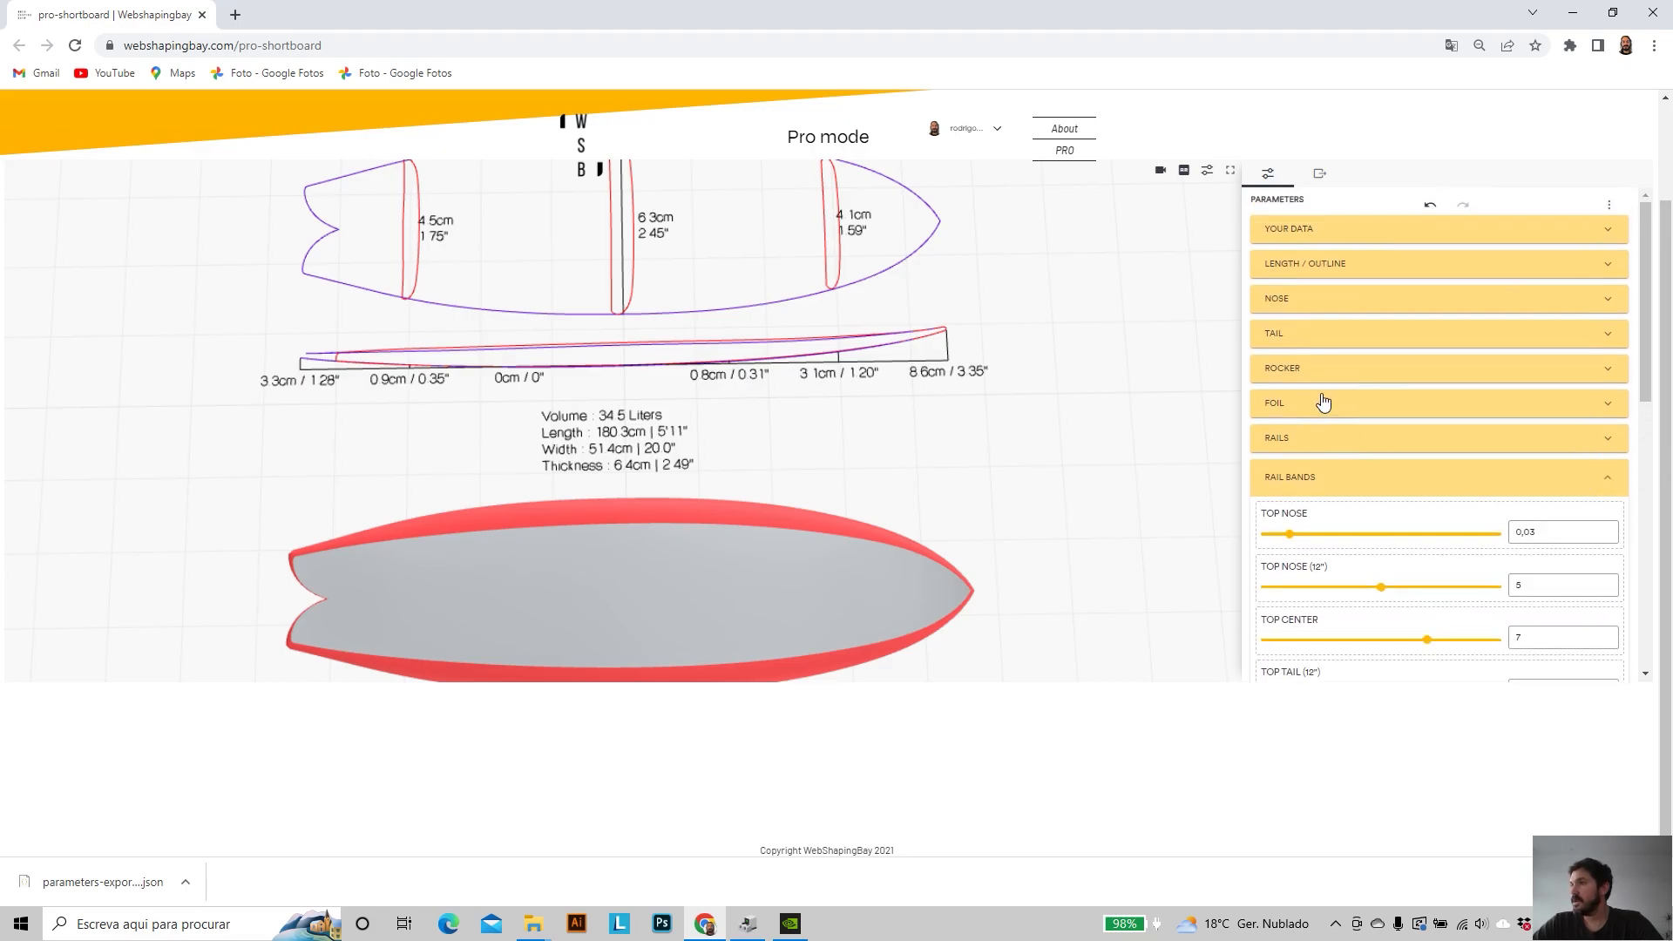
scroll(1340, 453, "down", 1)
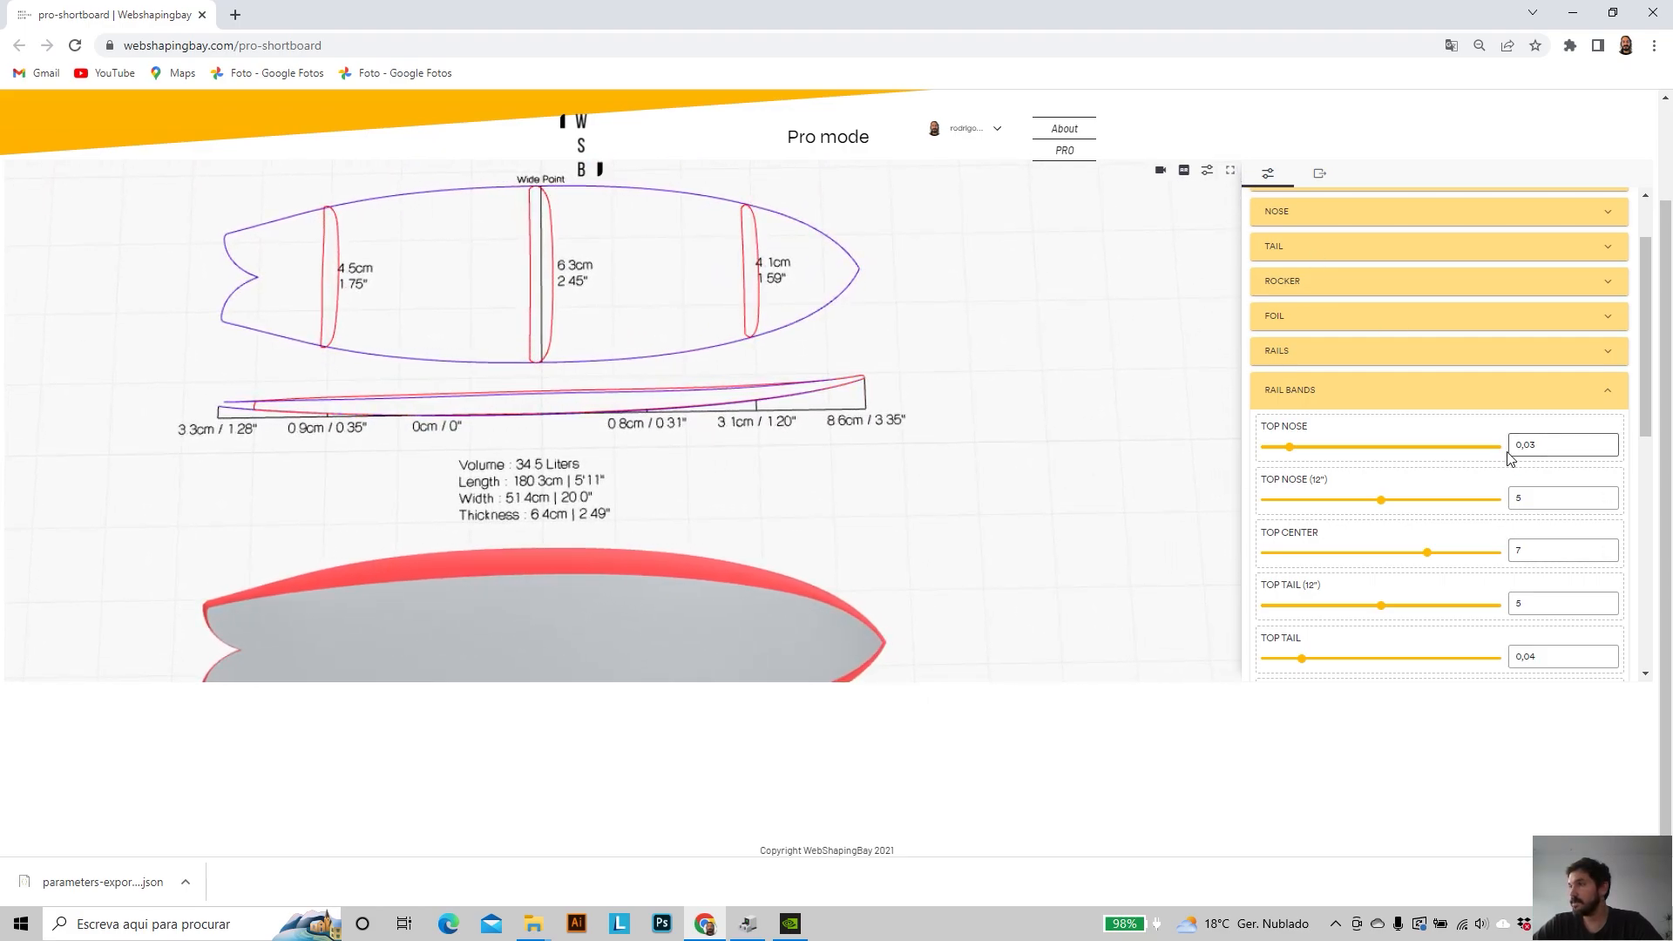
scroll(1419, 447, "down", 2)
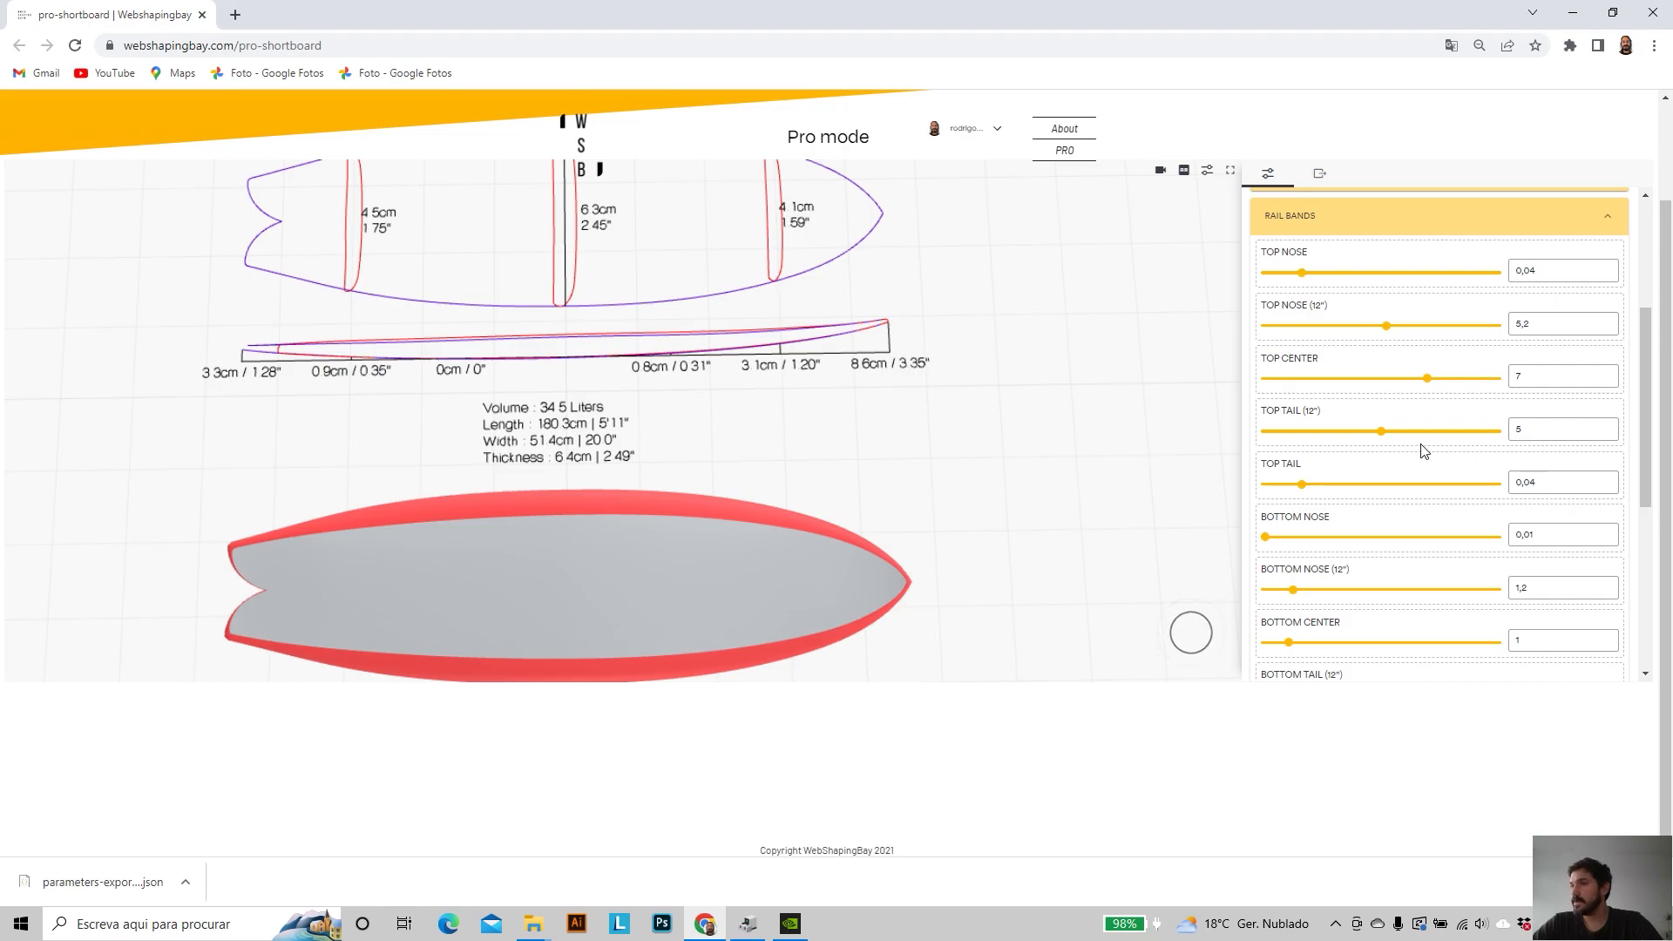
left_click_drag(1429, 379, 1433, 380)
left_click_drag(1382, 433, 1393, 433)
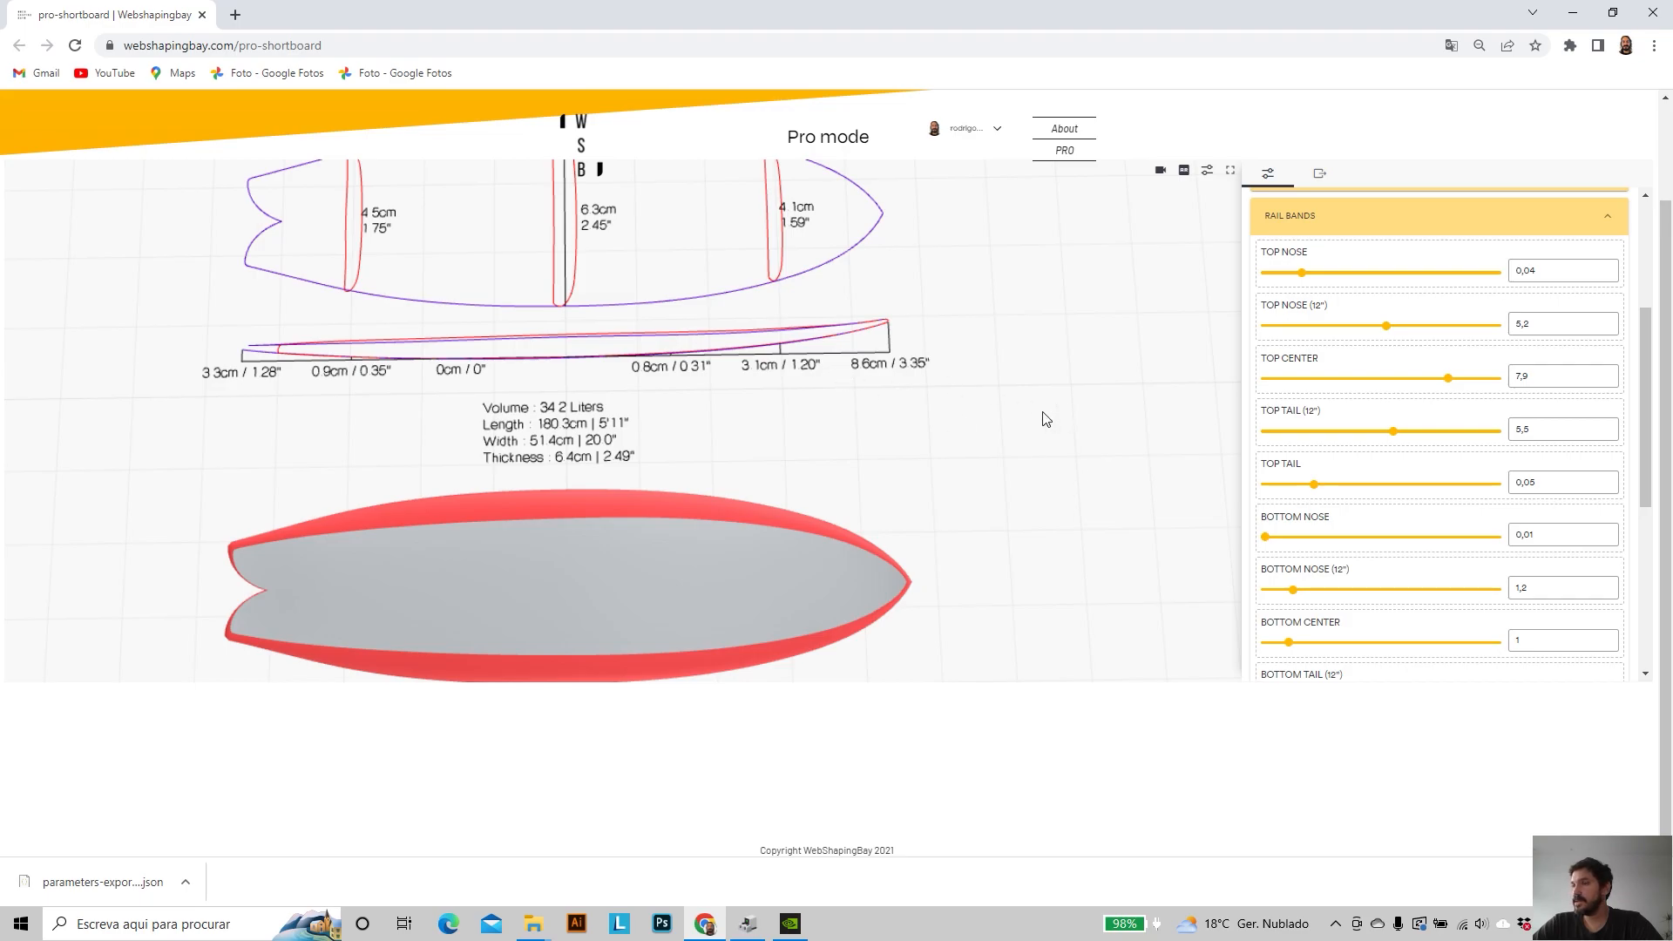
- Try a rail band top center of 9,7 and compare the center cross-section and the red rail area
scroll(567, 275, "up", 3)
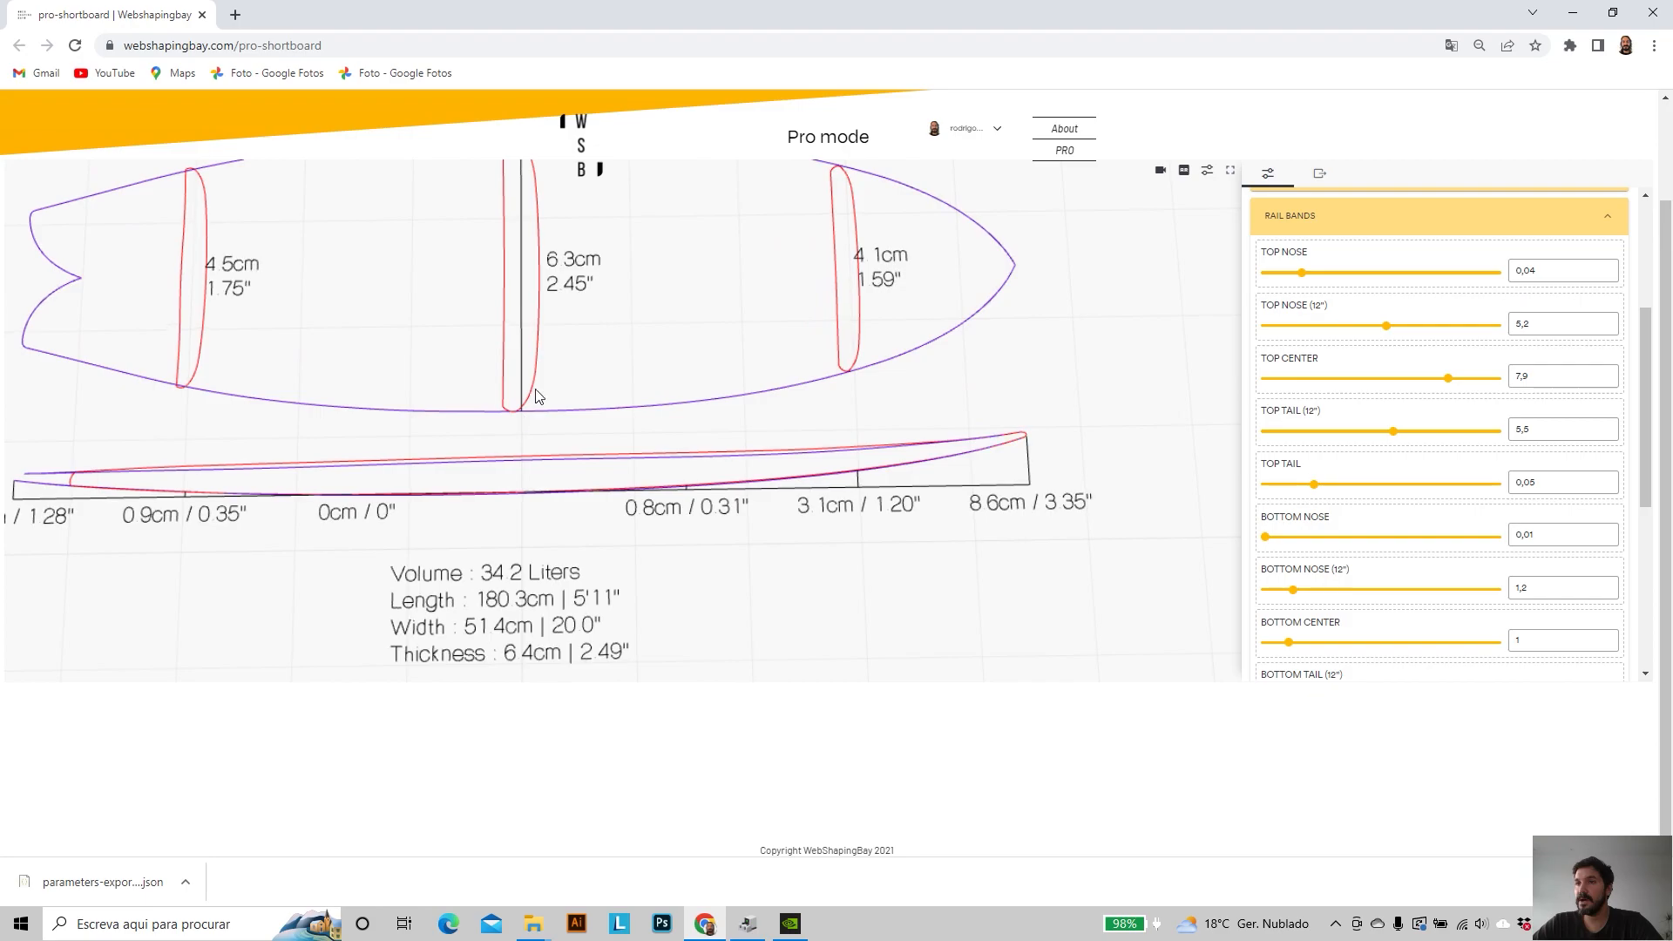
scroll(603, 374, "down", 3)
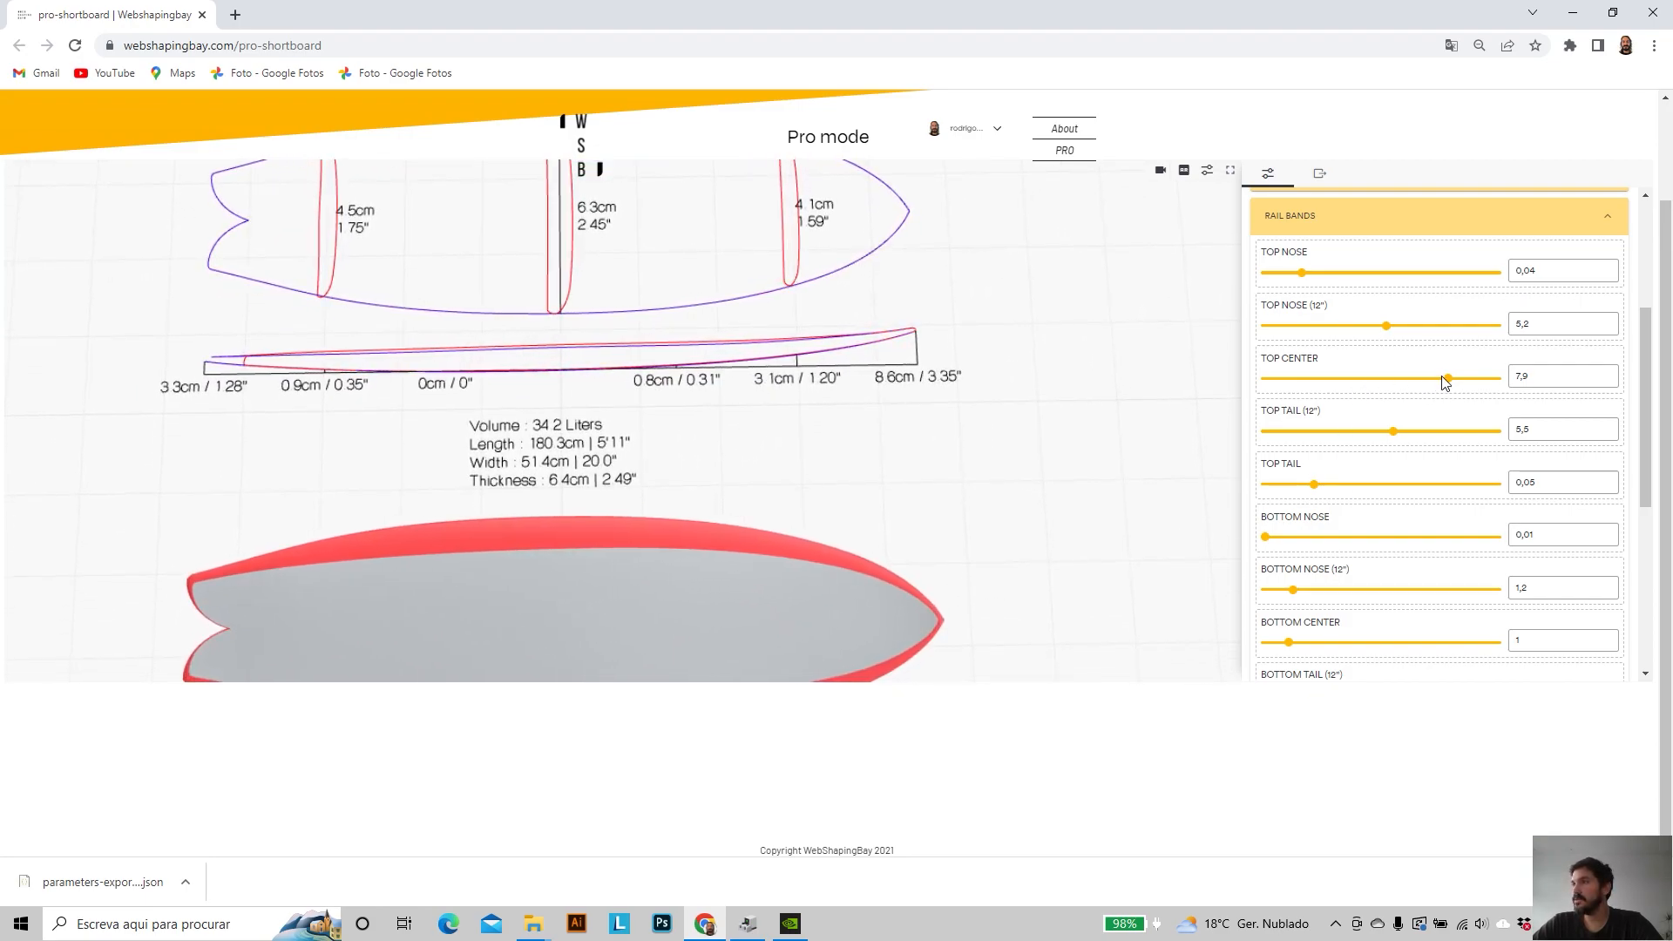
left_click_drag(1450, 385, 1497, 384)
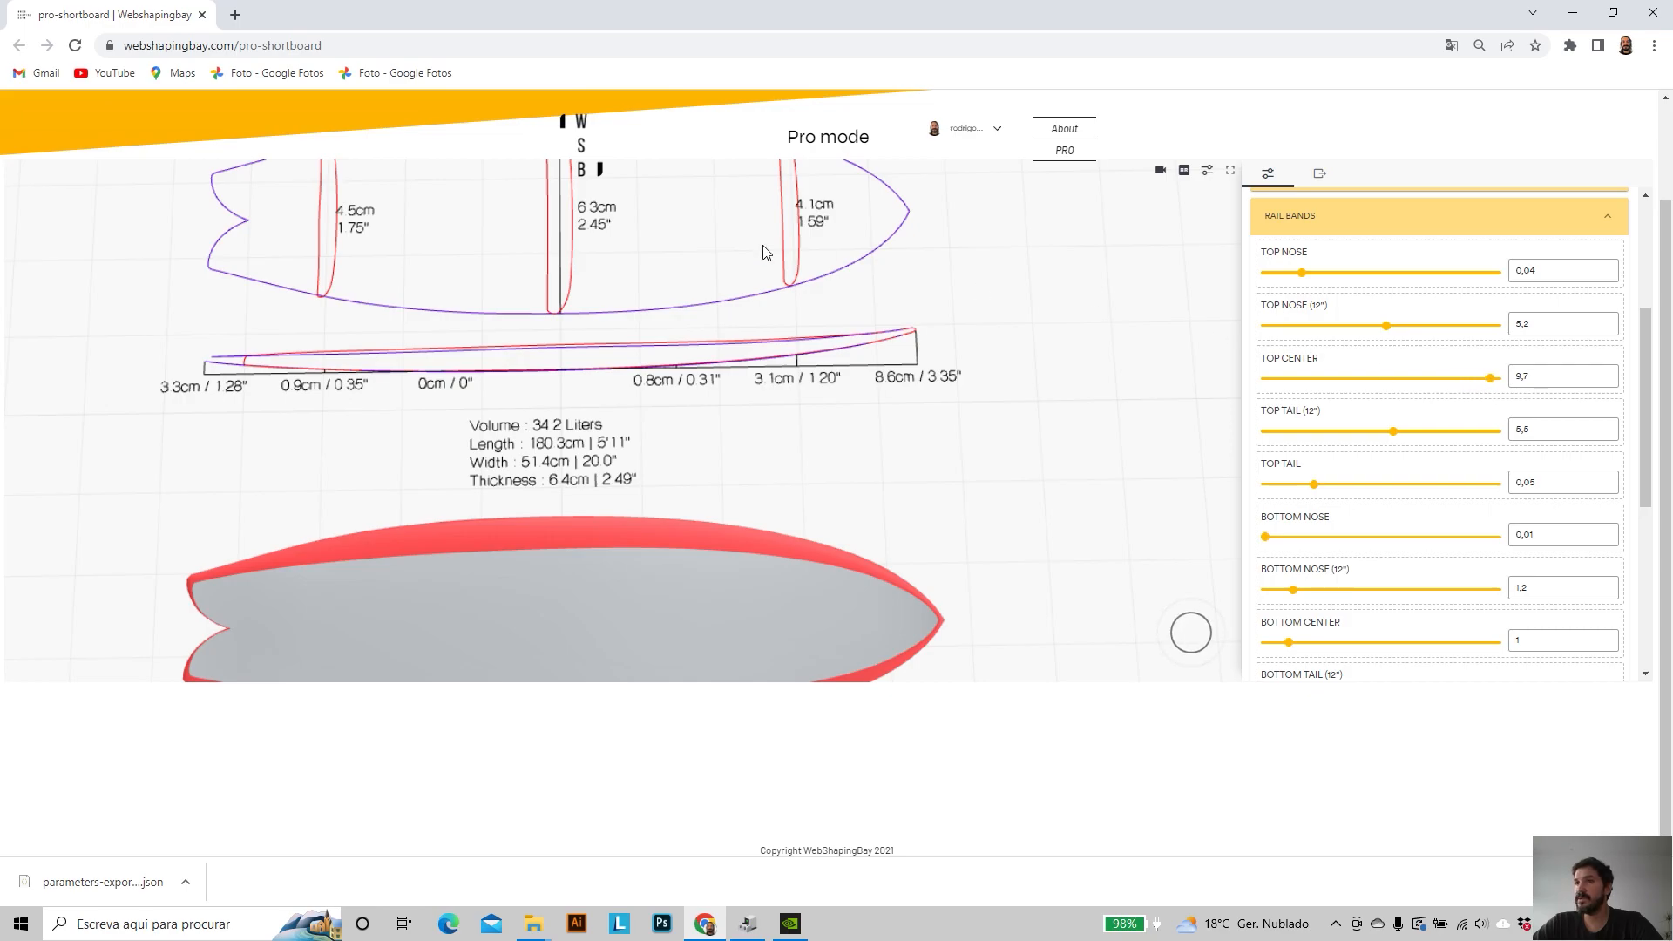
scroll(572, 312, "up", 3)
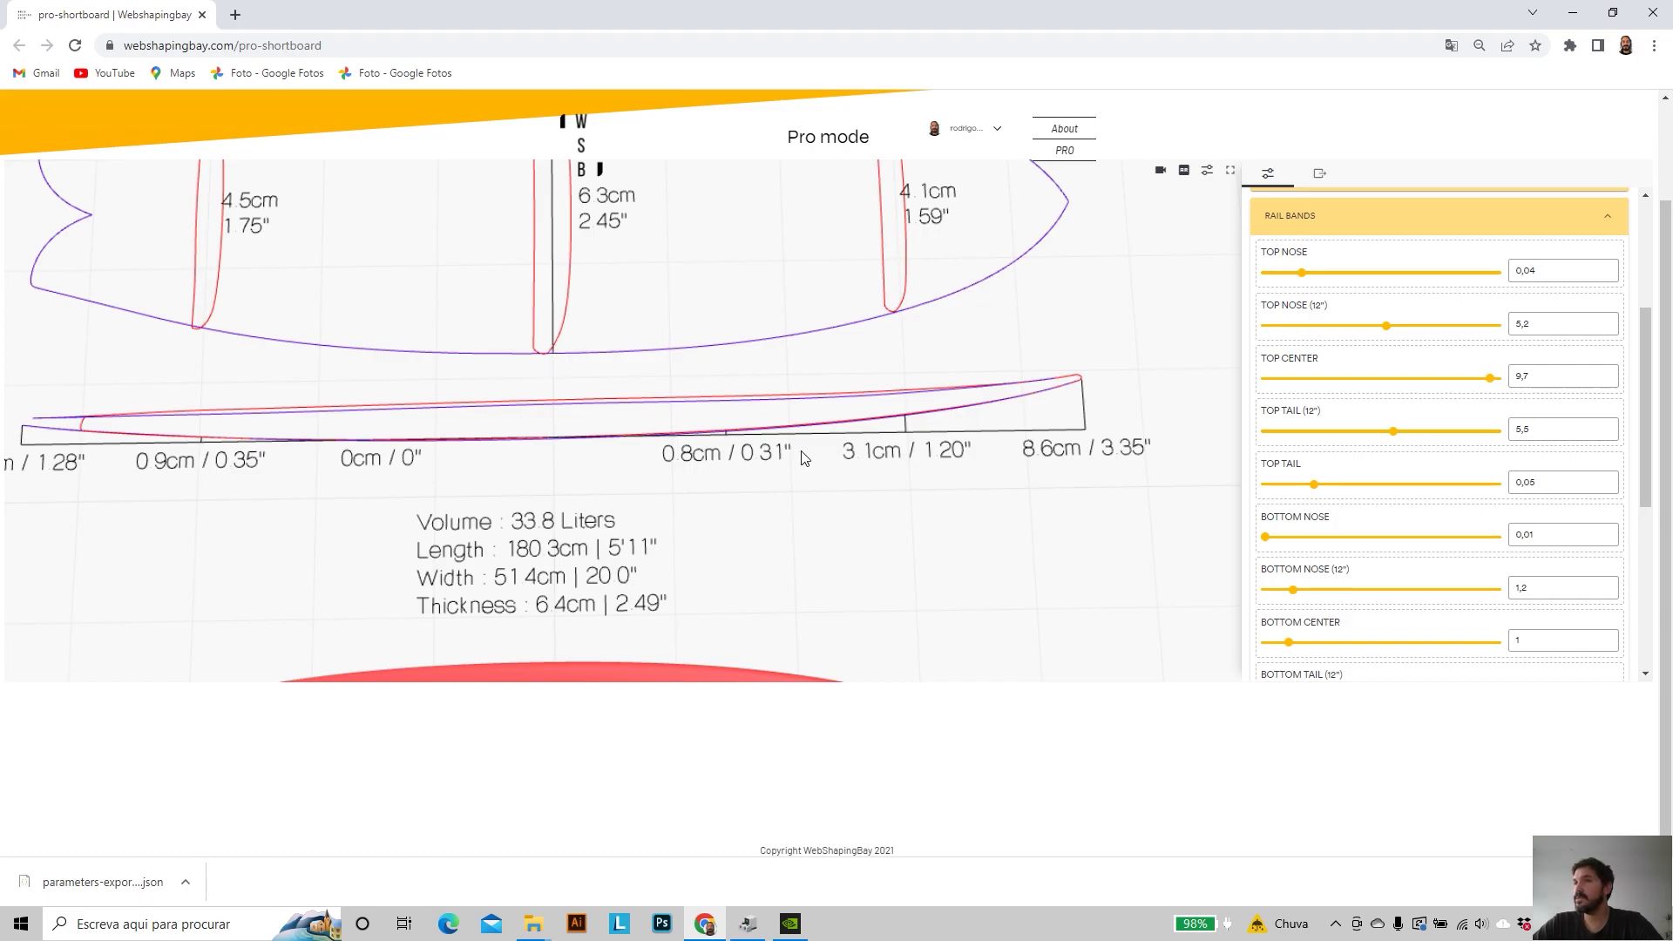
scroll(642, 412, "down", 5)
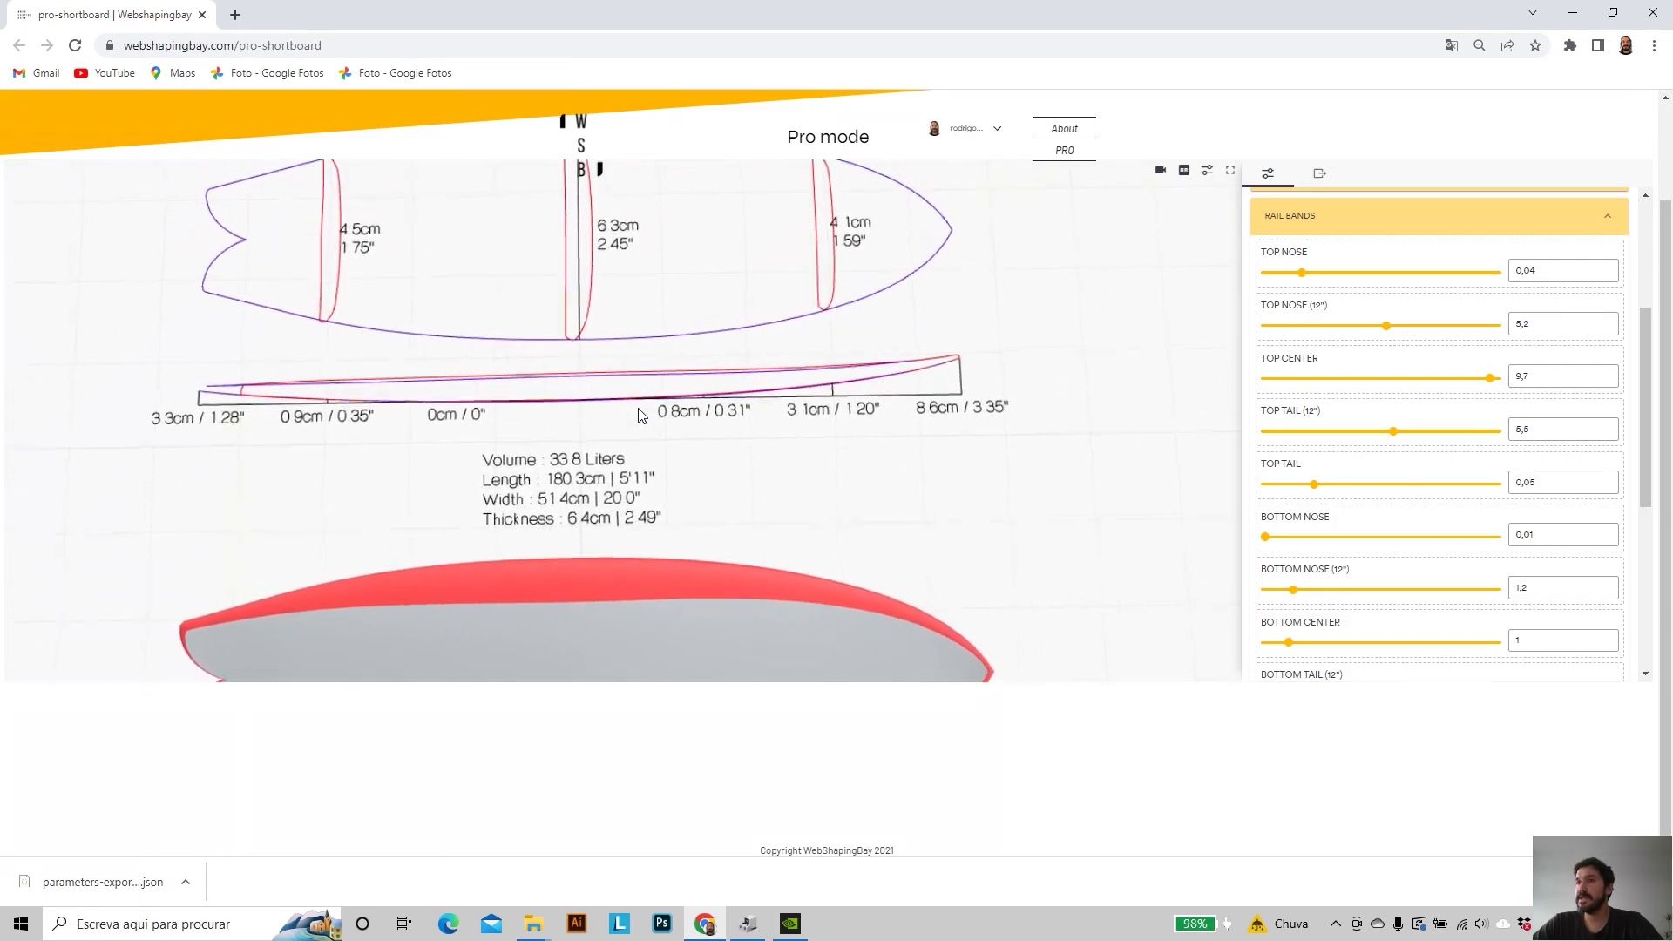
scroll(638, 409, "down", 3)
right_click_drag(626, 384, 611, 358)
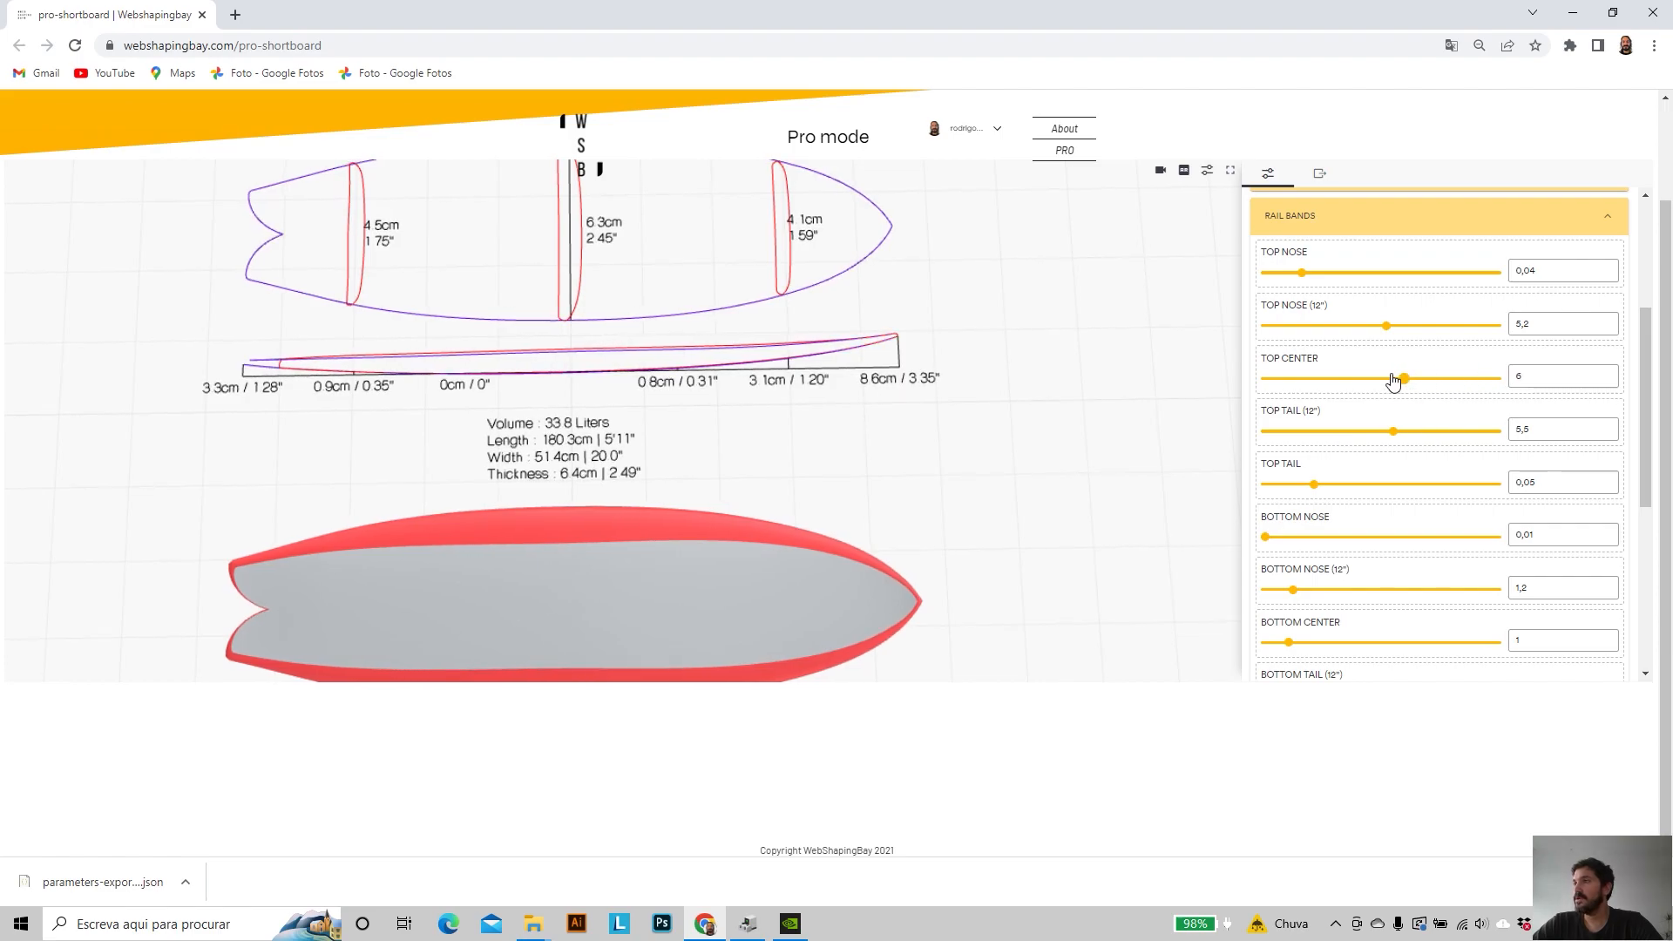
- Narrow the top rail bands by setting top nose (12") to 2,1, top center to 2,3 and top tail (12") to 2,4
left_click_drag(1387, 326, 1316, 325)
left_click_drag(1389, 431, 1318, 378)
scroll(573, 313, "up", 5)
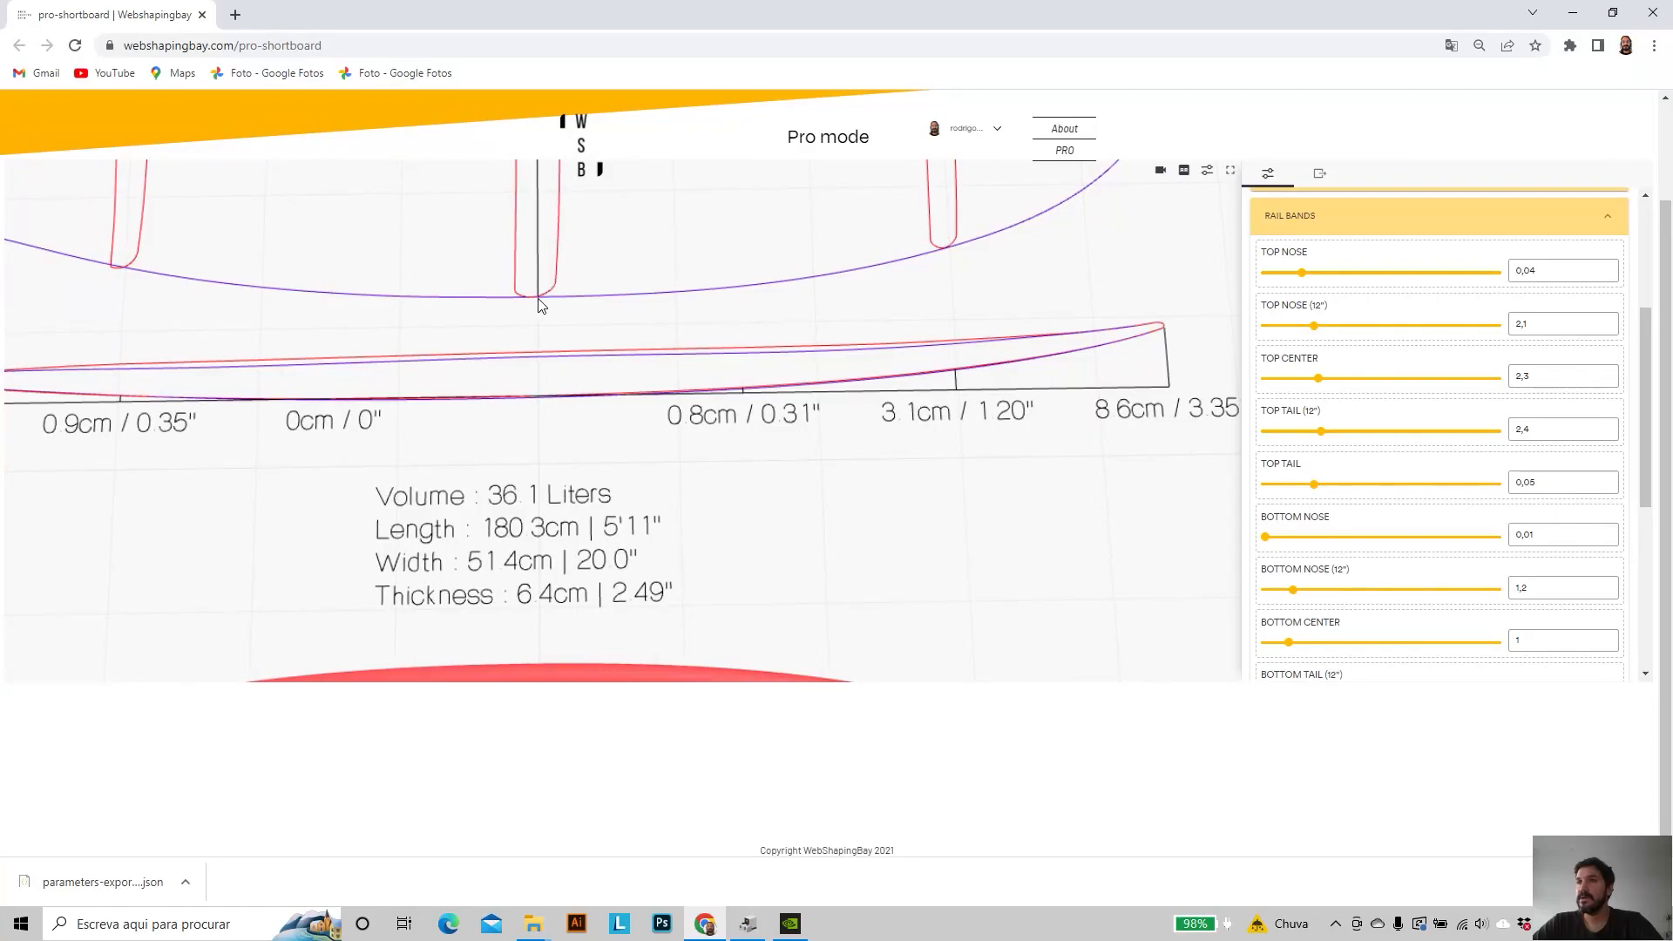
scroll(580, 340, "down", 3)
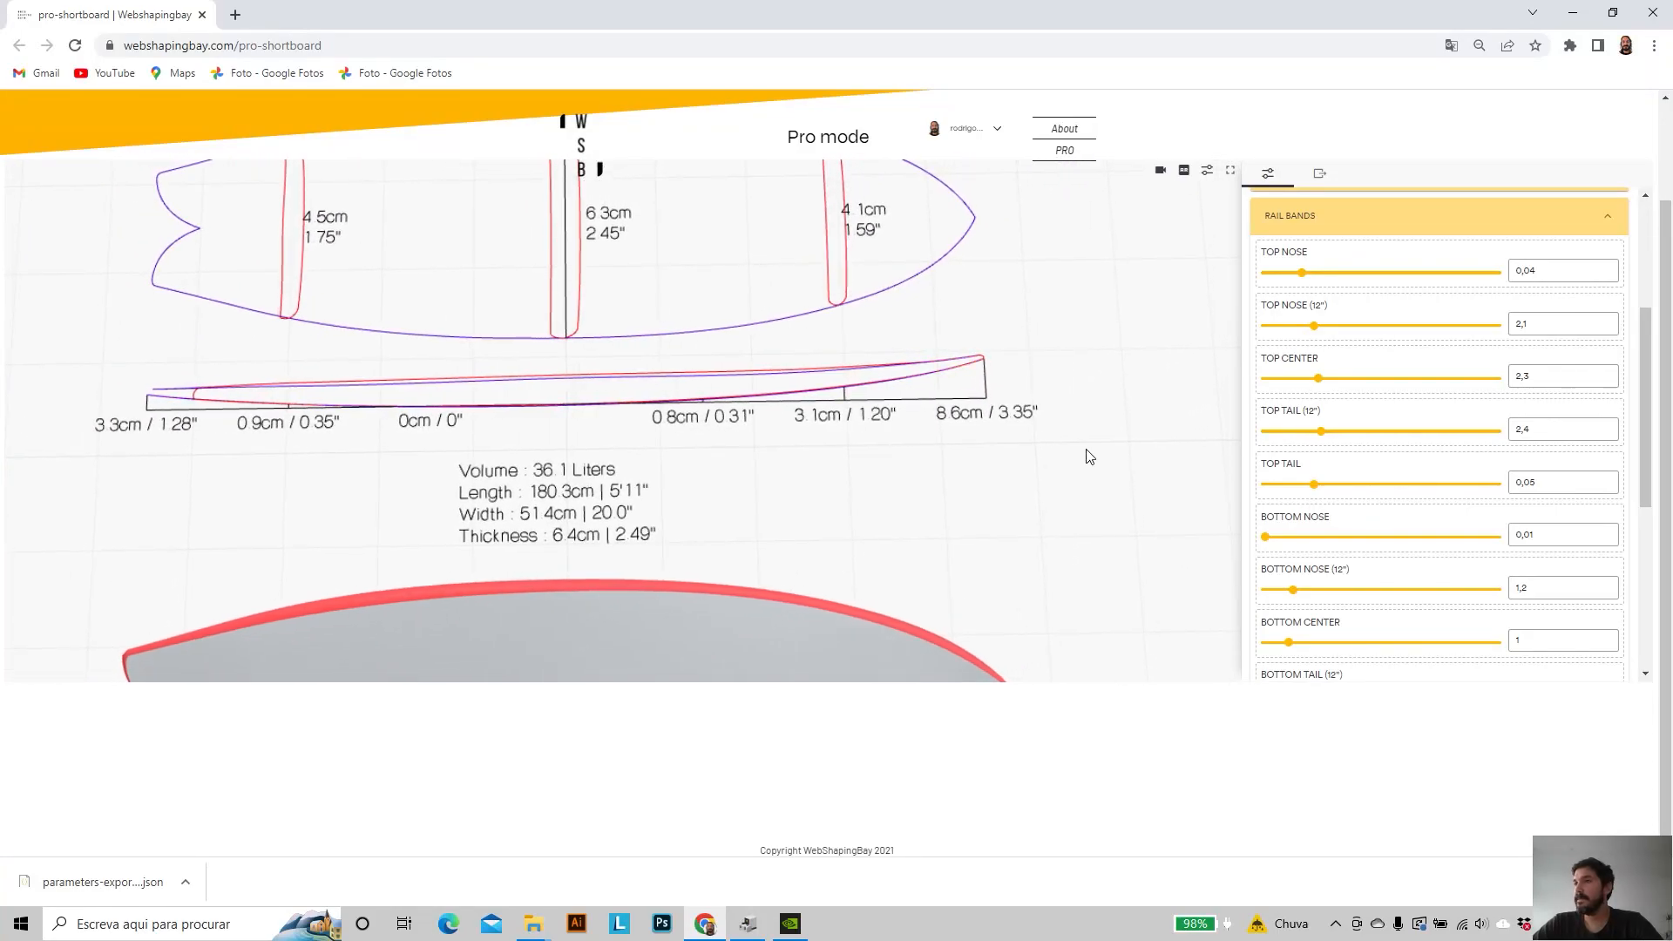
- In Rails, try a 70/30 rail apex and check its effect on the board's cross-sections
scroll(1599, 391, "up", 2)
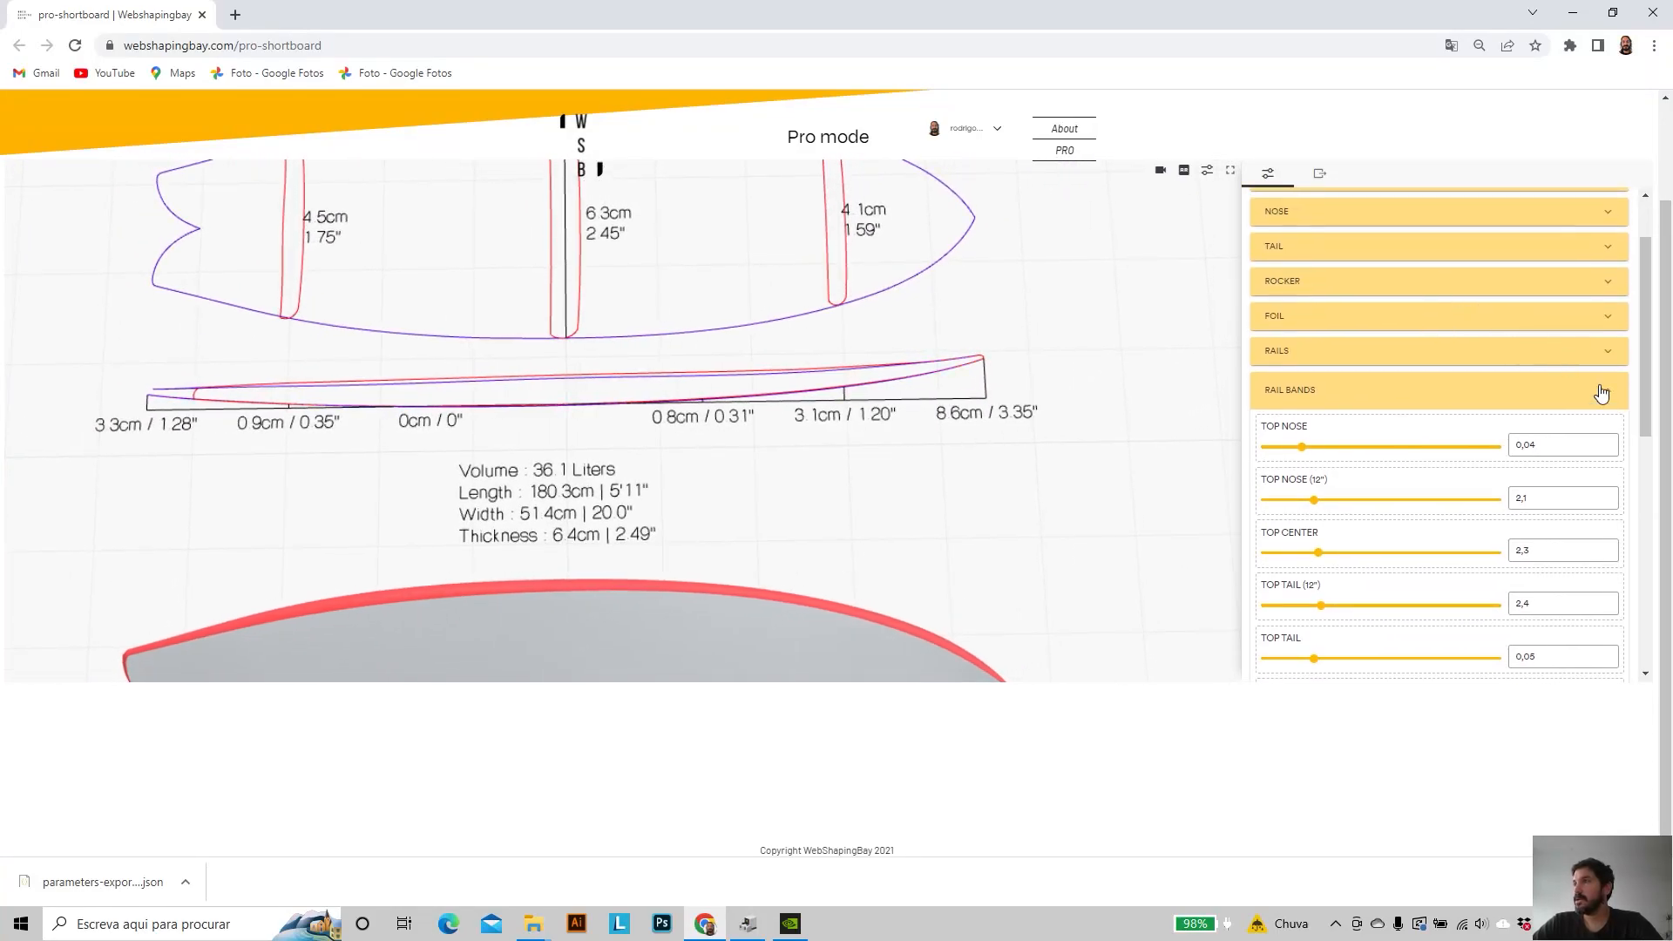
left_click(1607, 353)
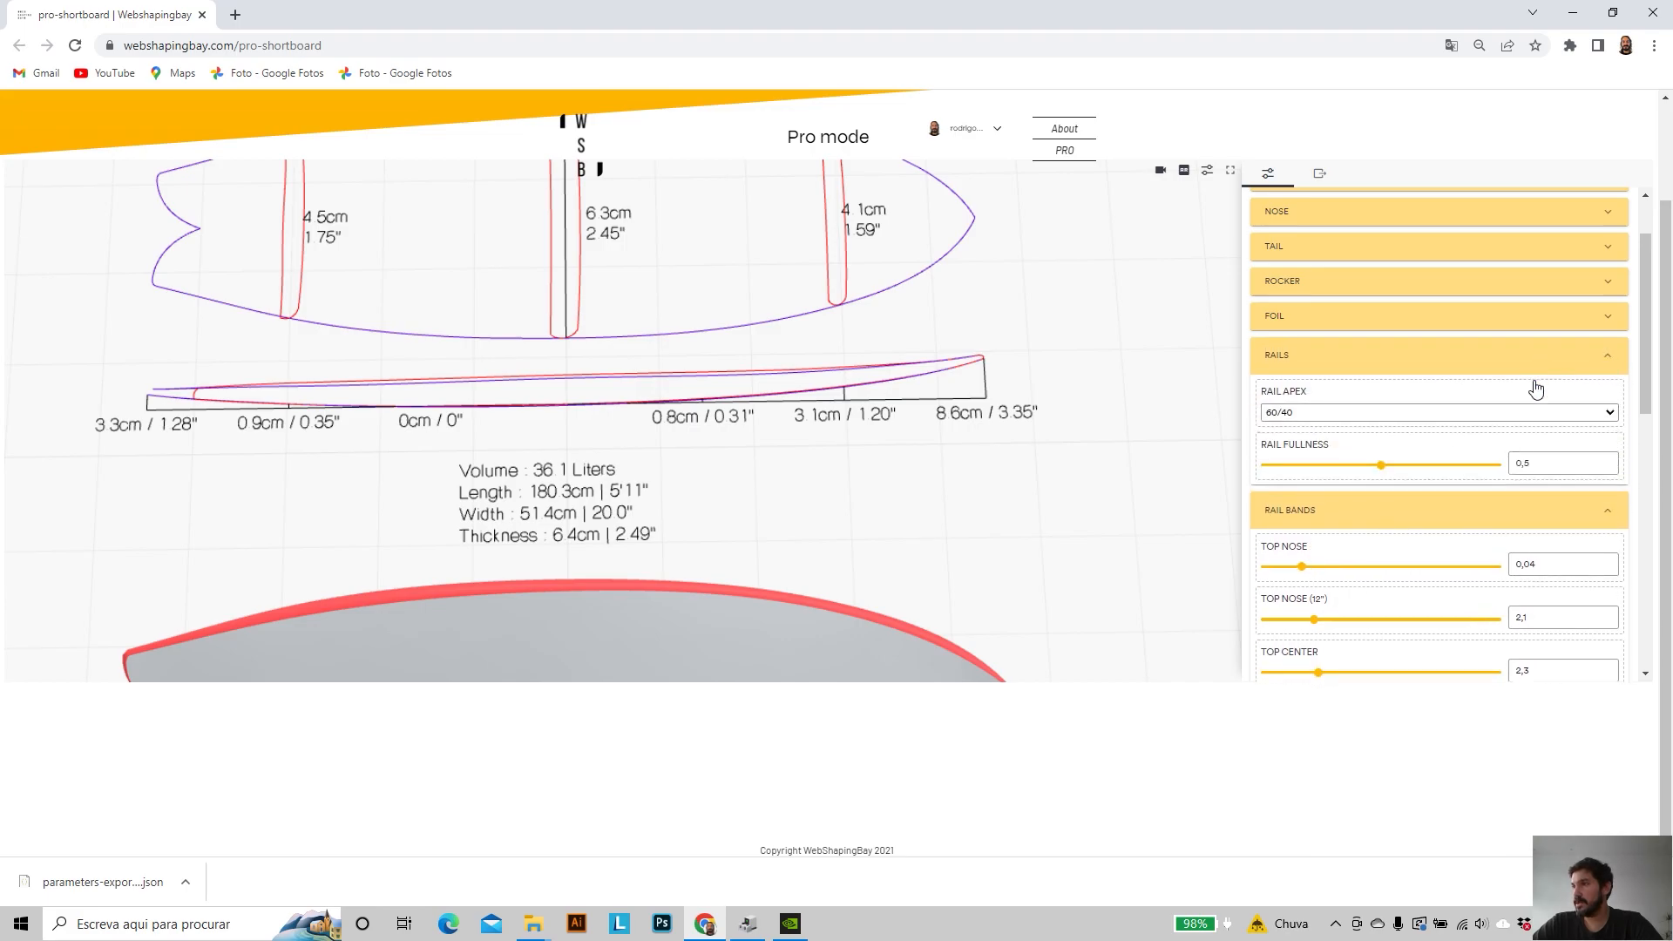
left_click(1610, 412)
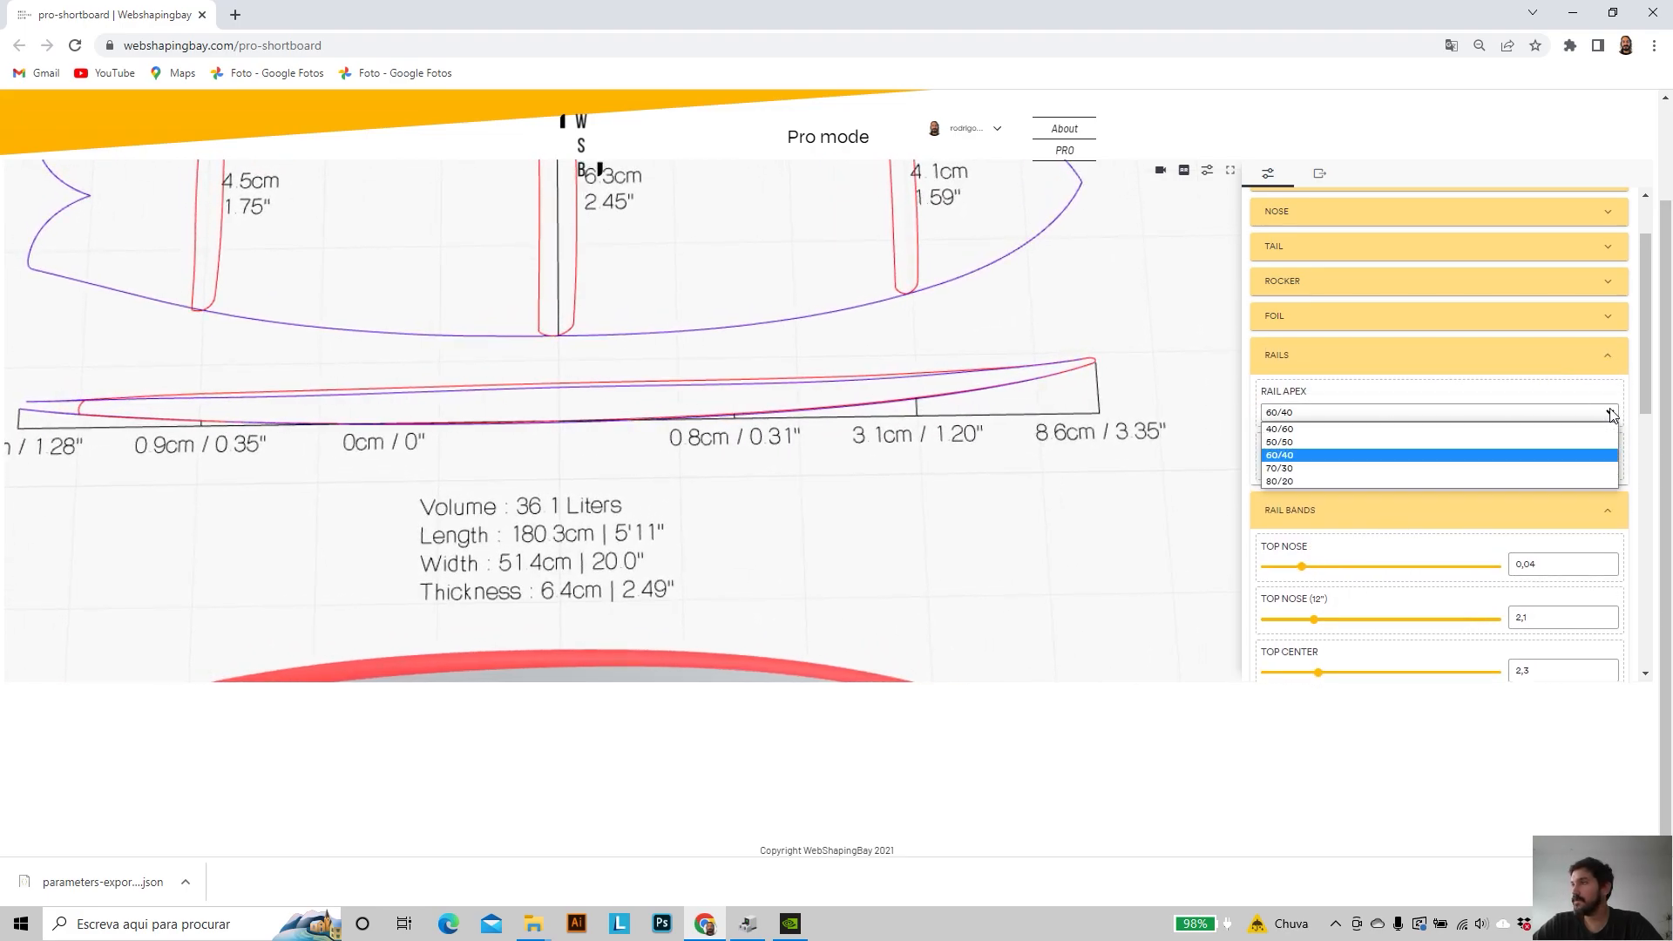
left_click(1319, 469)
left_click_drag(1384, 471, 1314, 476)
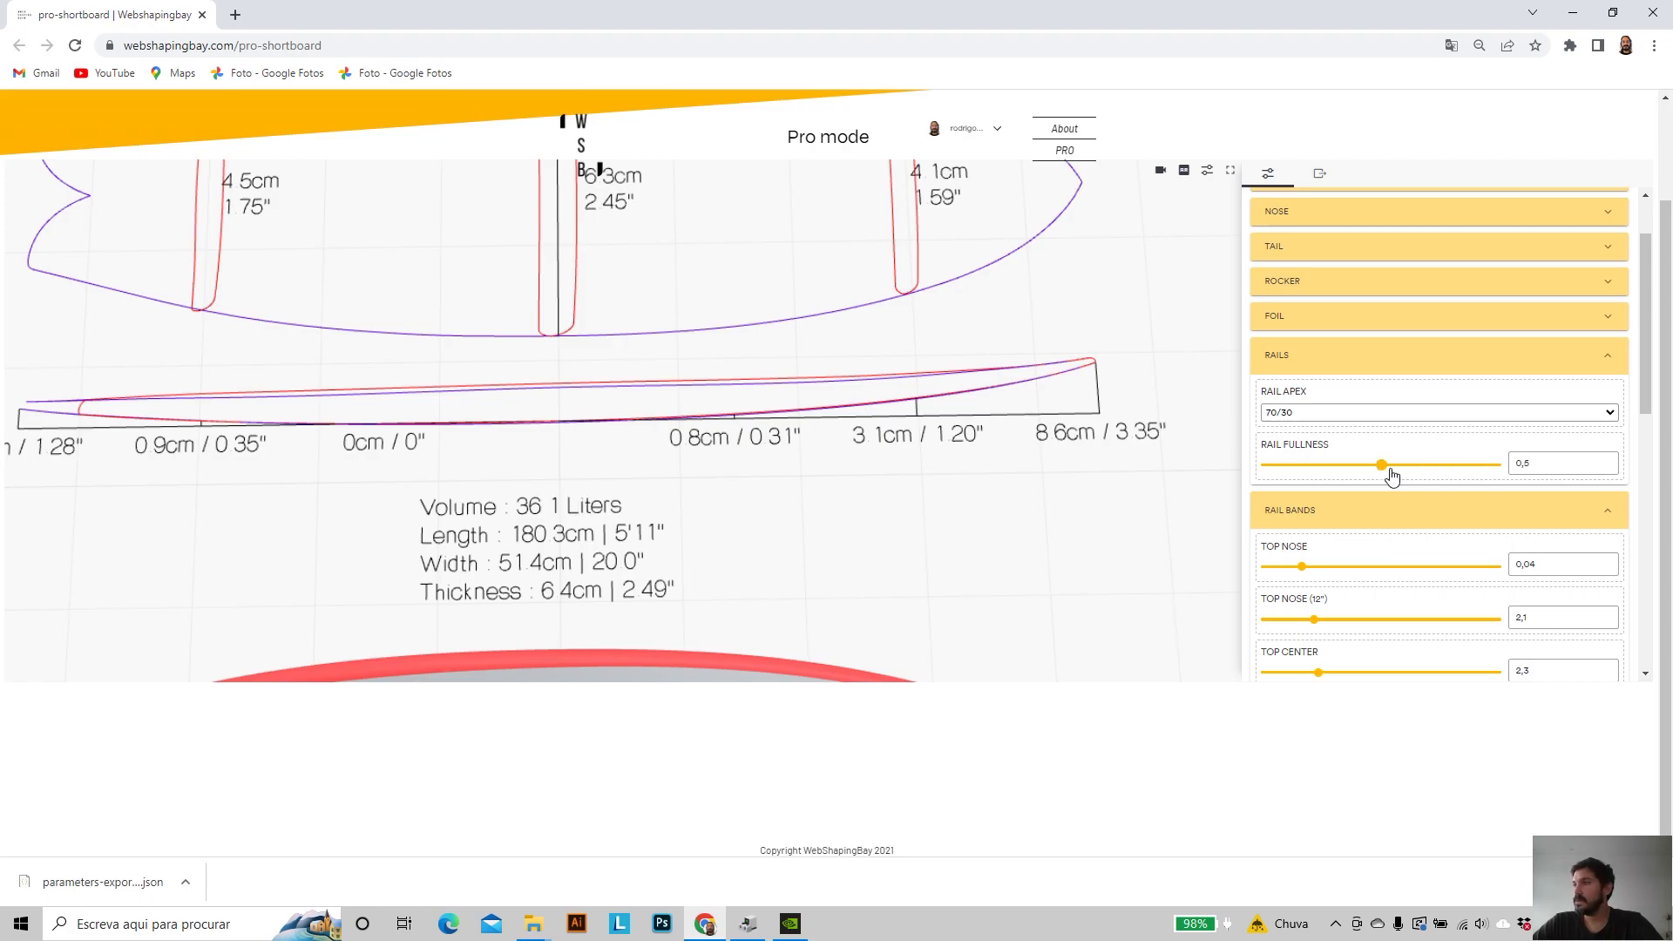
- In Rail Bands, set top nose (12") to 5,2, top center to 6,9 and top tail (12") to 5,5
left_click(1605, 364)
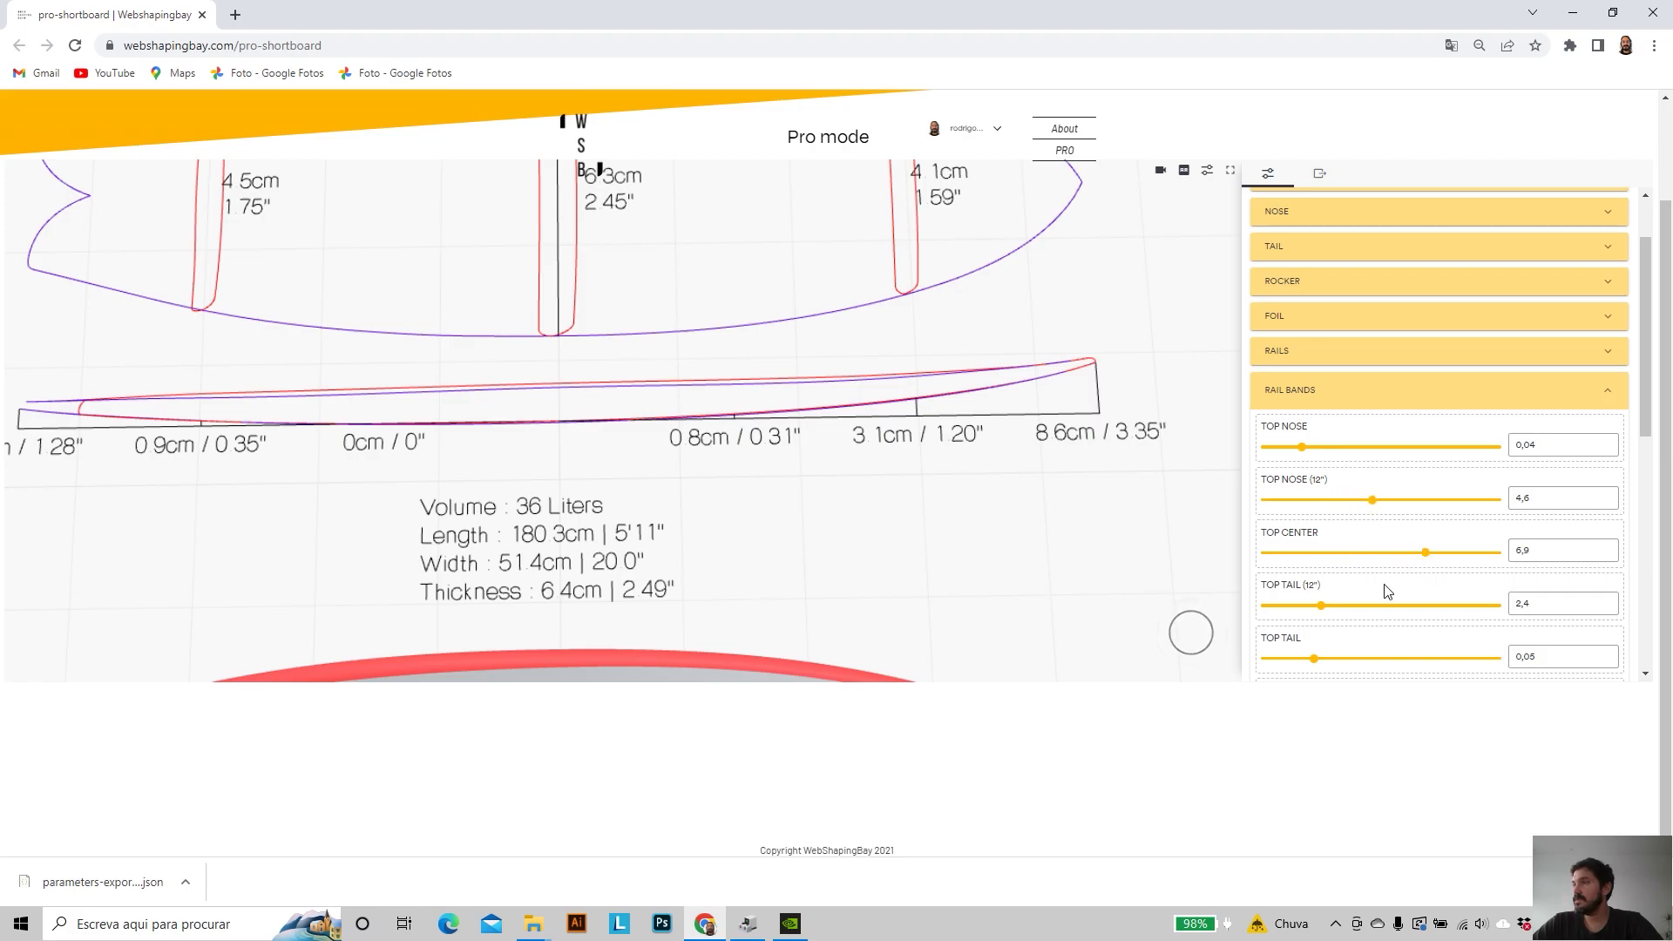
left_click_drag(1388, 603, 1393, 602)
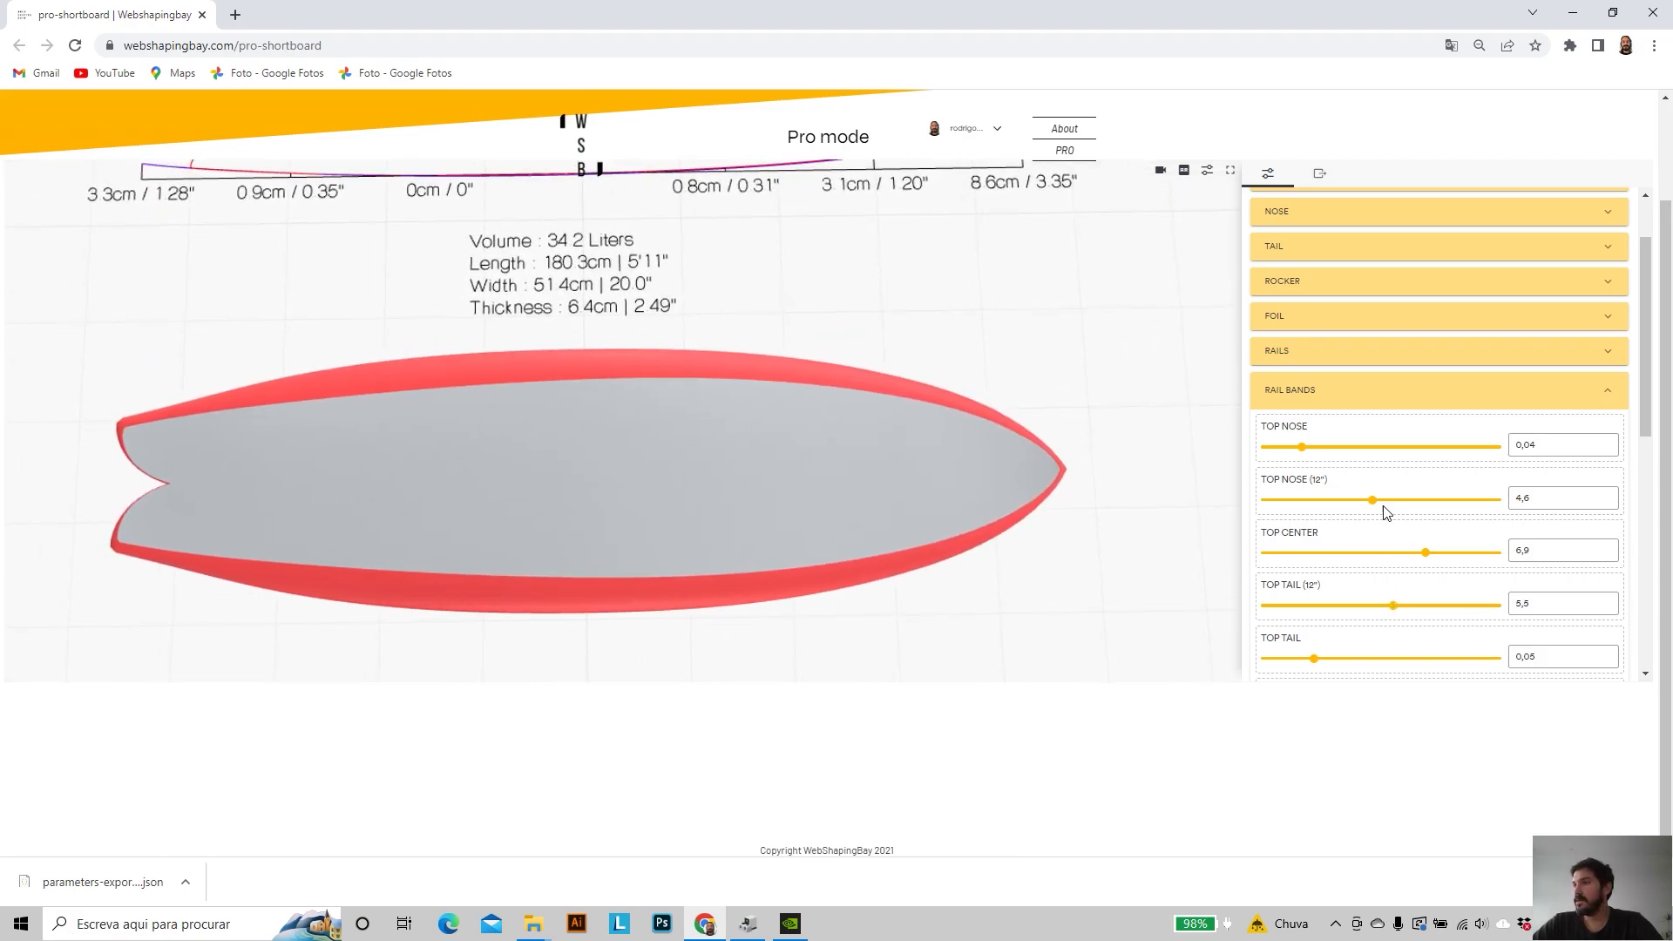
left_click_drag(1381, 503, 1387, 503)
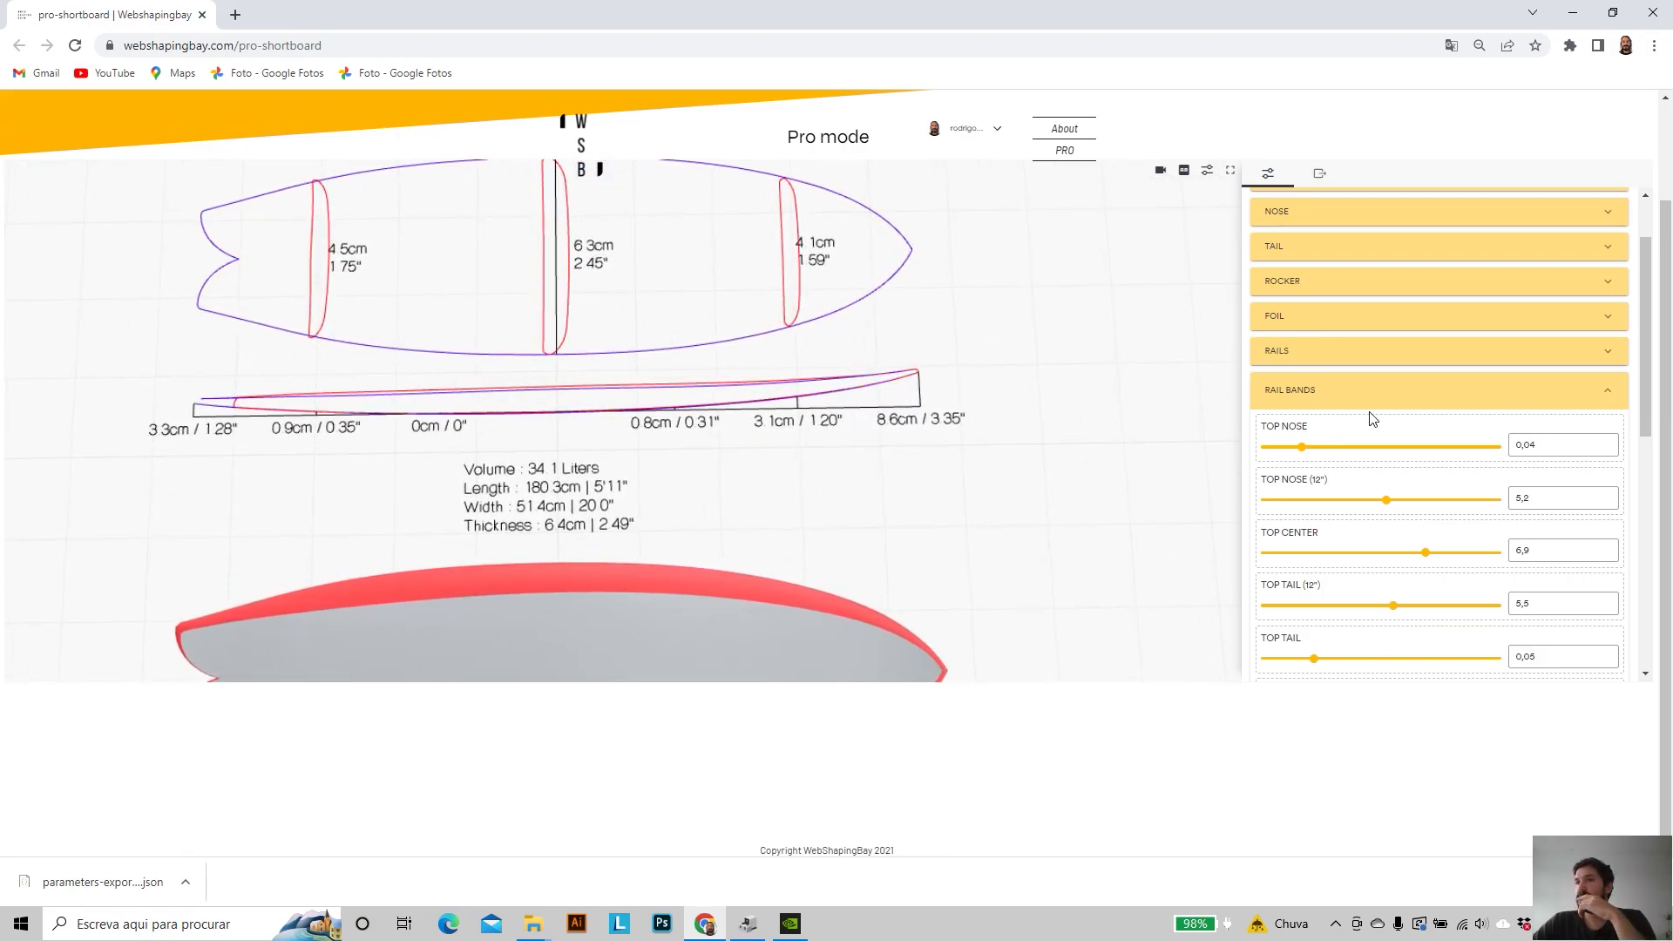
- In the Rails parameters, set the rail apex to 60/40
scroll(1434, 364, "up", 1)
left_click(1606, 448)
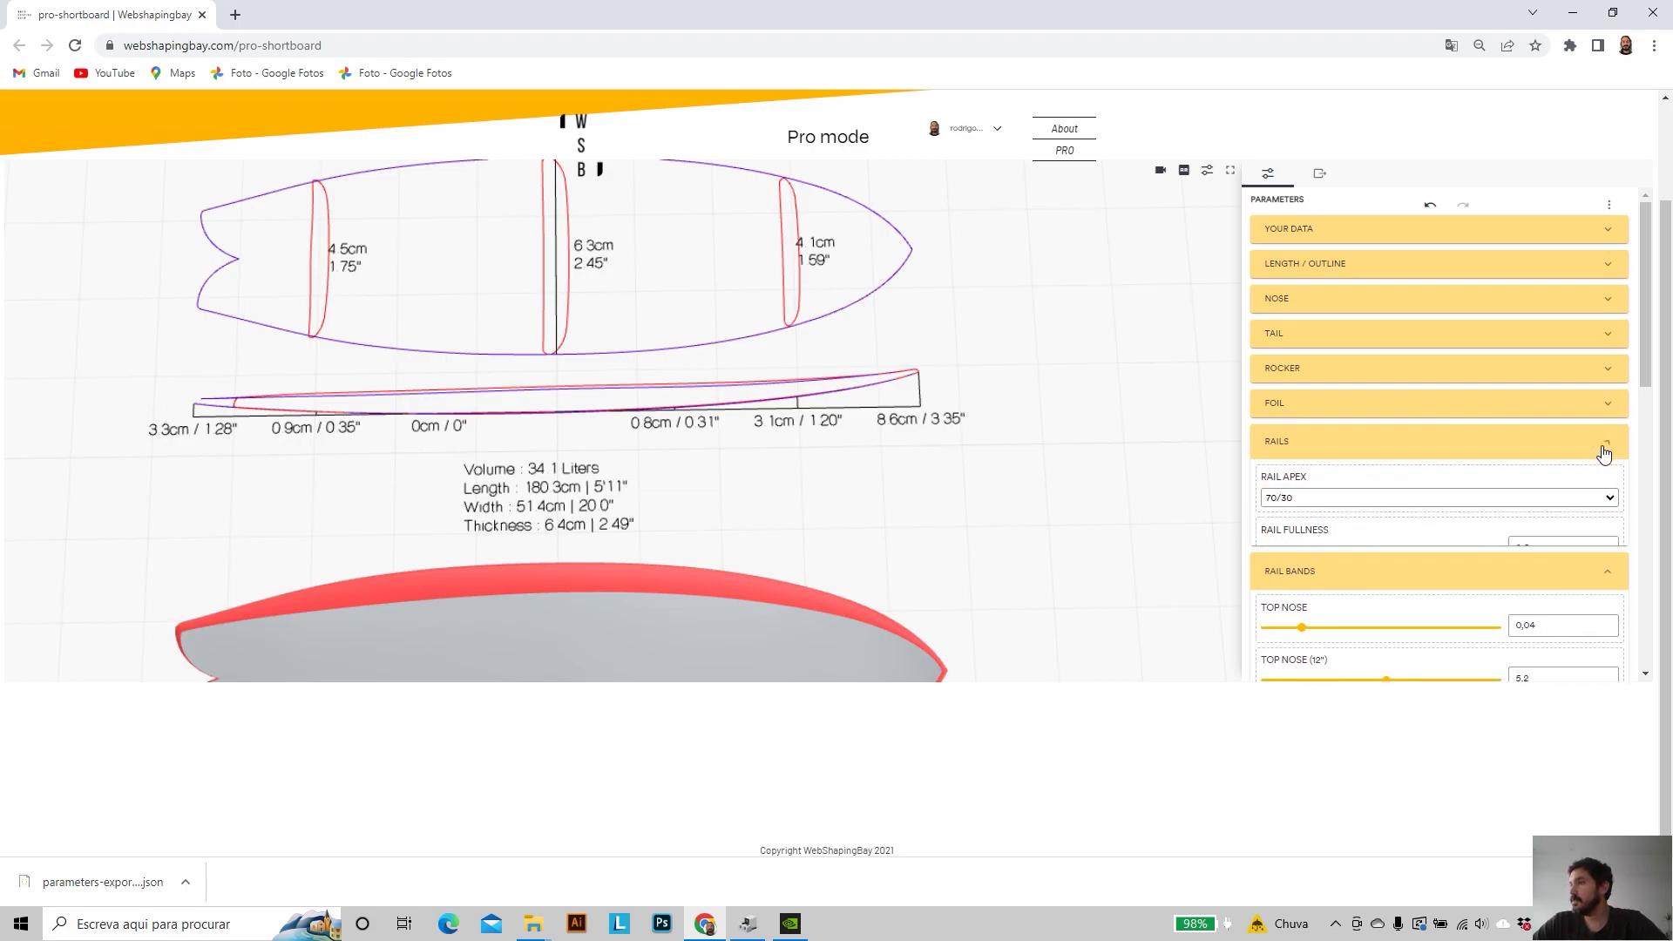
left_click(1513, 499)
left_click(1293, 543)
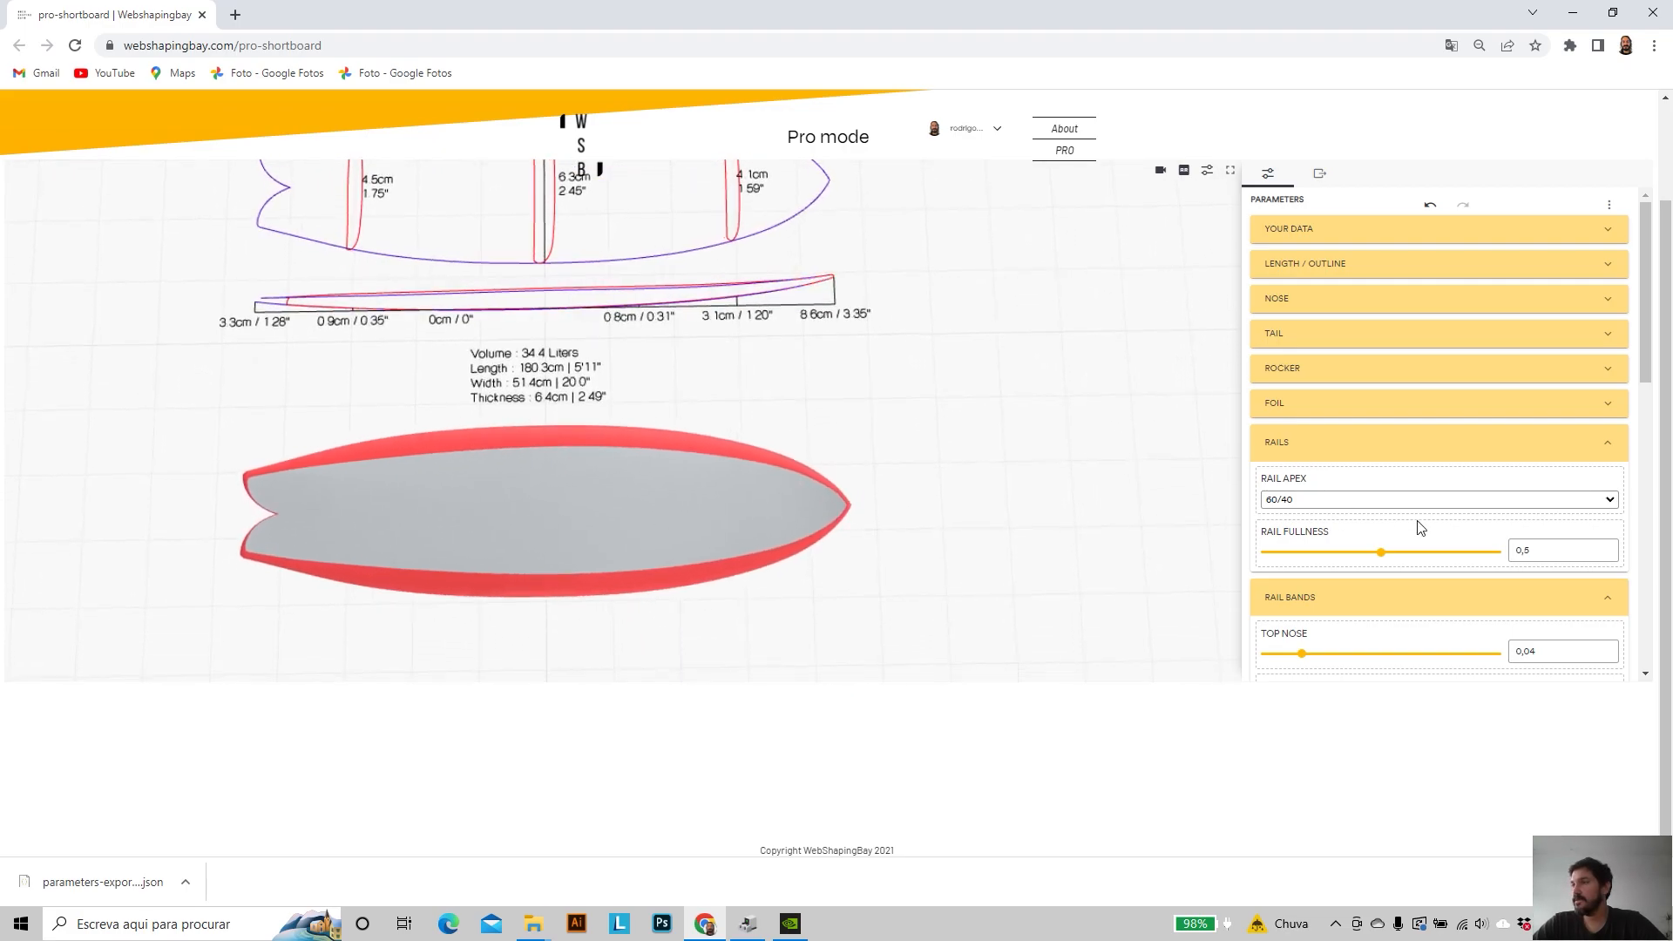
scroll(1421, 527, "down", 1)
left_click(1608, 353)
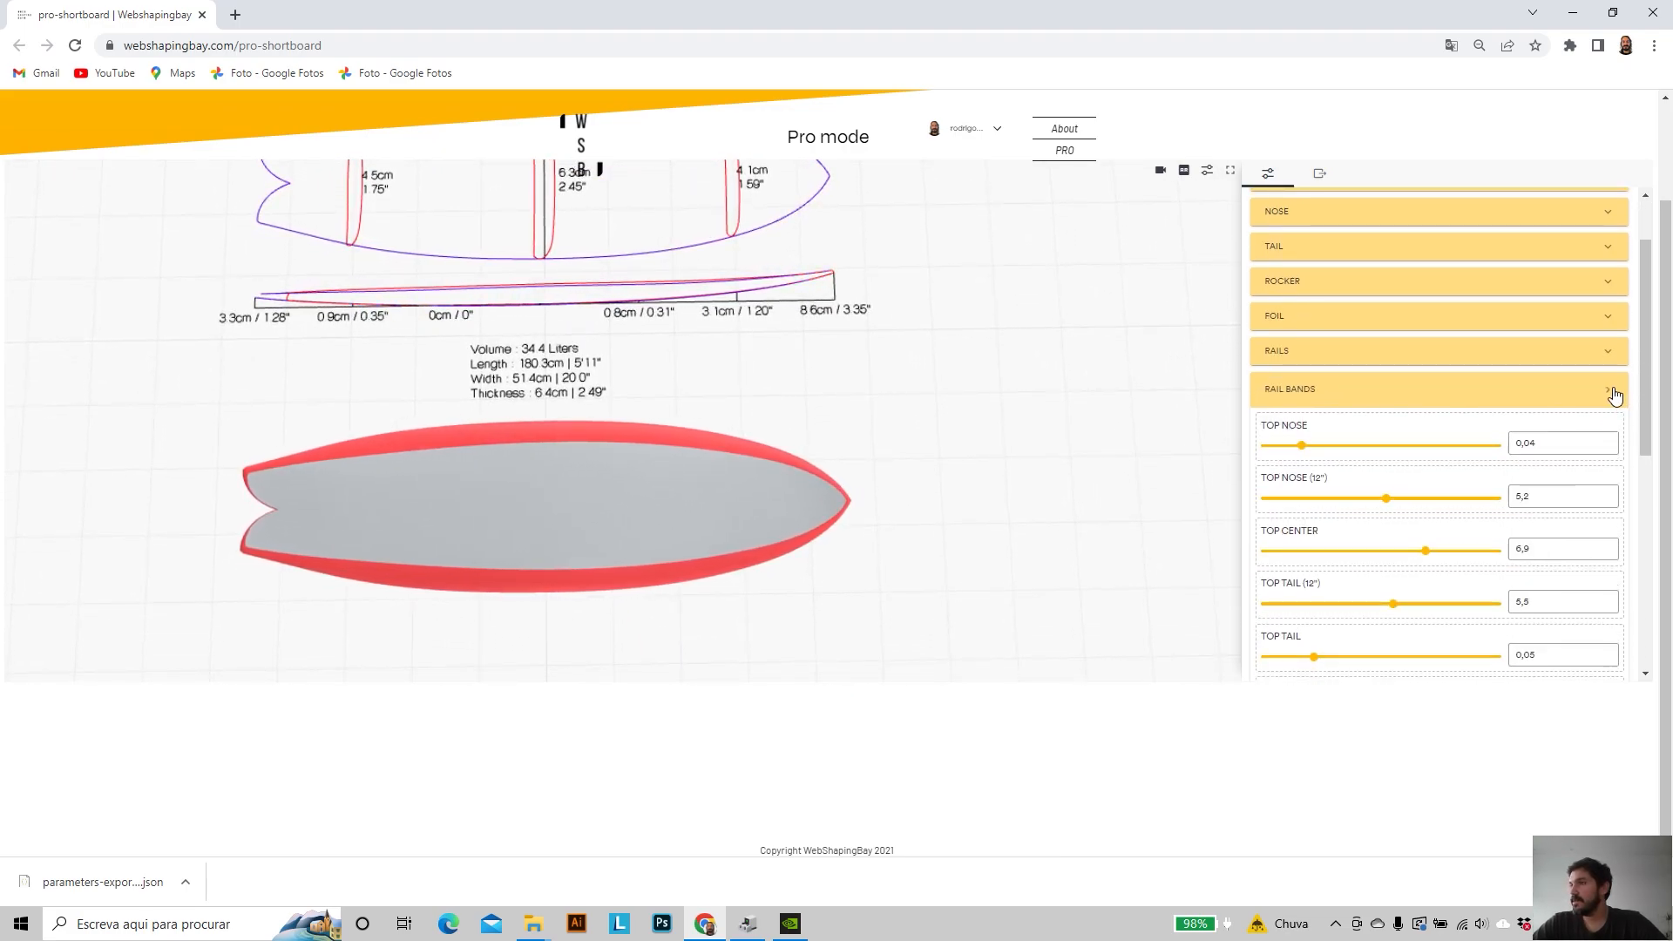
- In Deck Contours, set the deck contour at the nose (12") to Flat deck
left_click(1615, 392)
left_click(1569, 396)
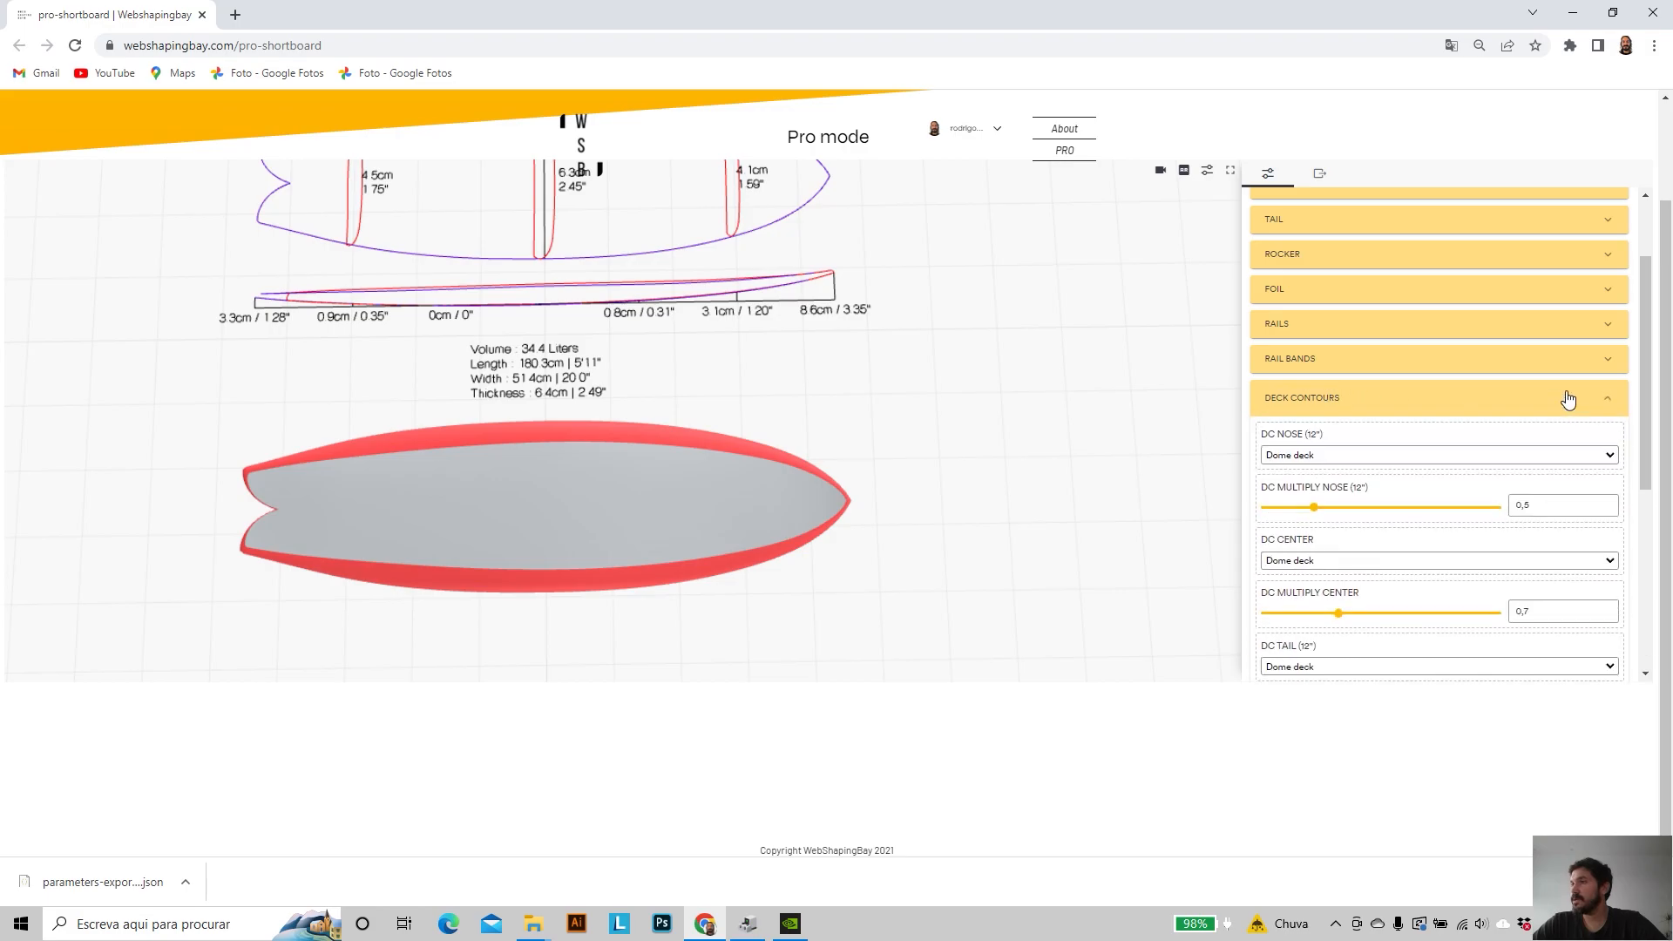
right_click_drag(662, 415, 665, 468)
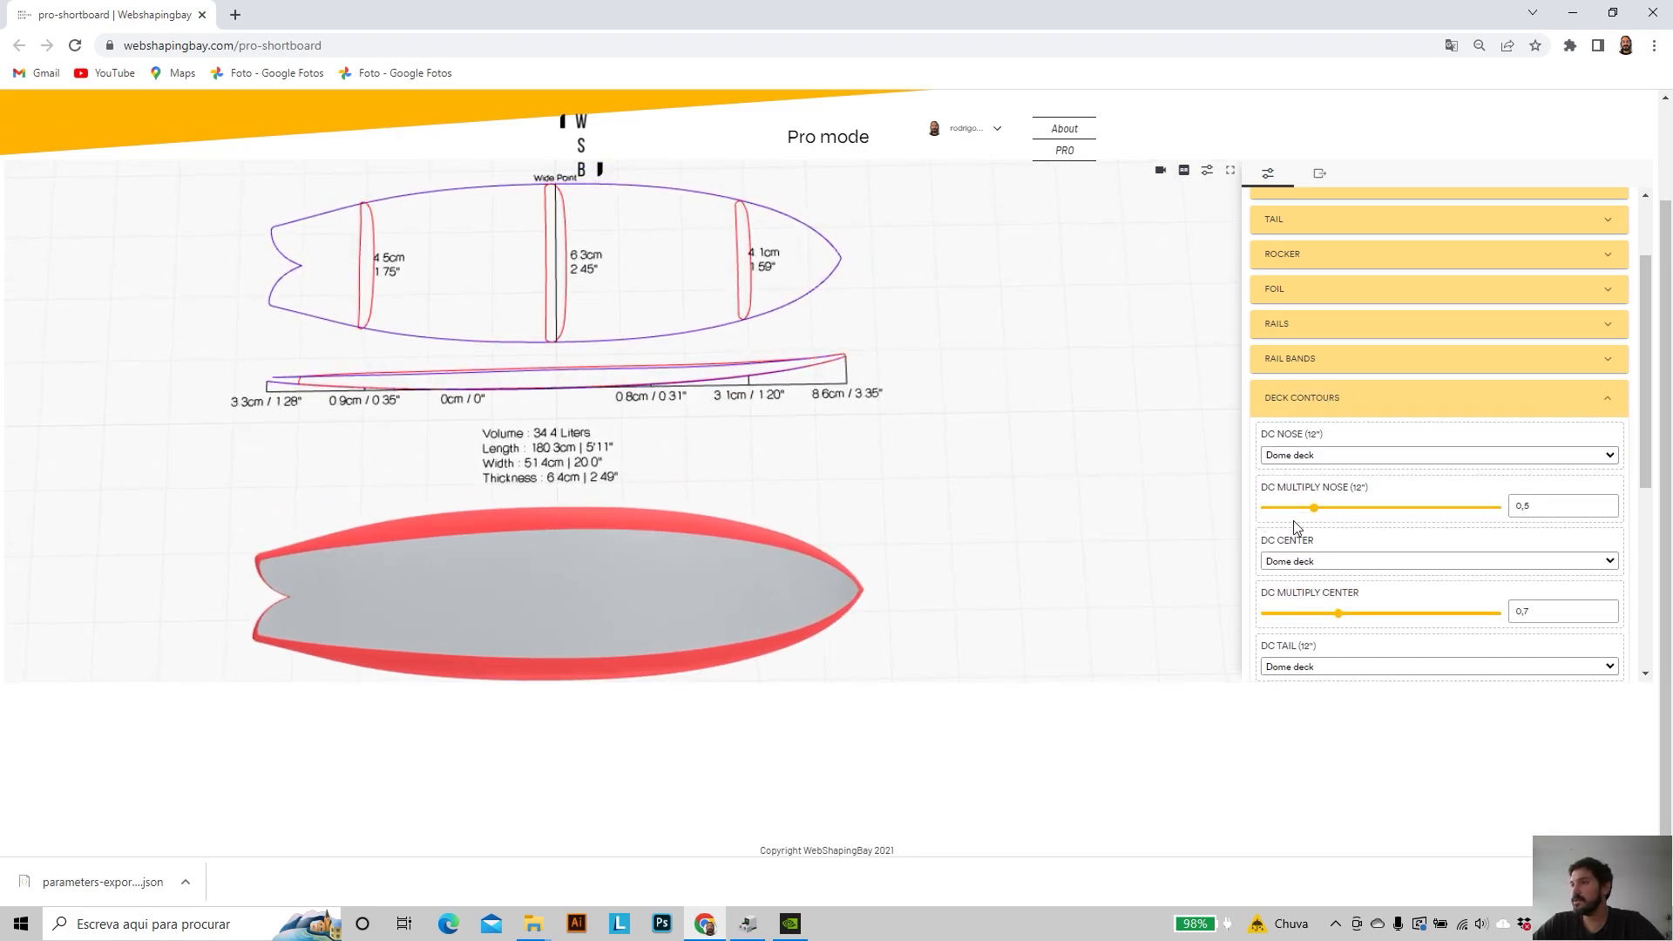
left_click(1613, 454)
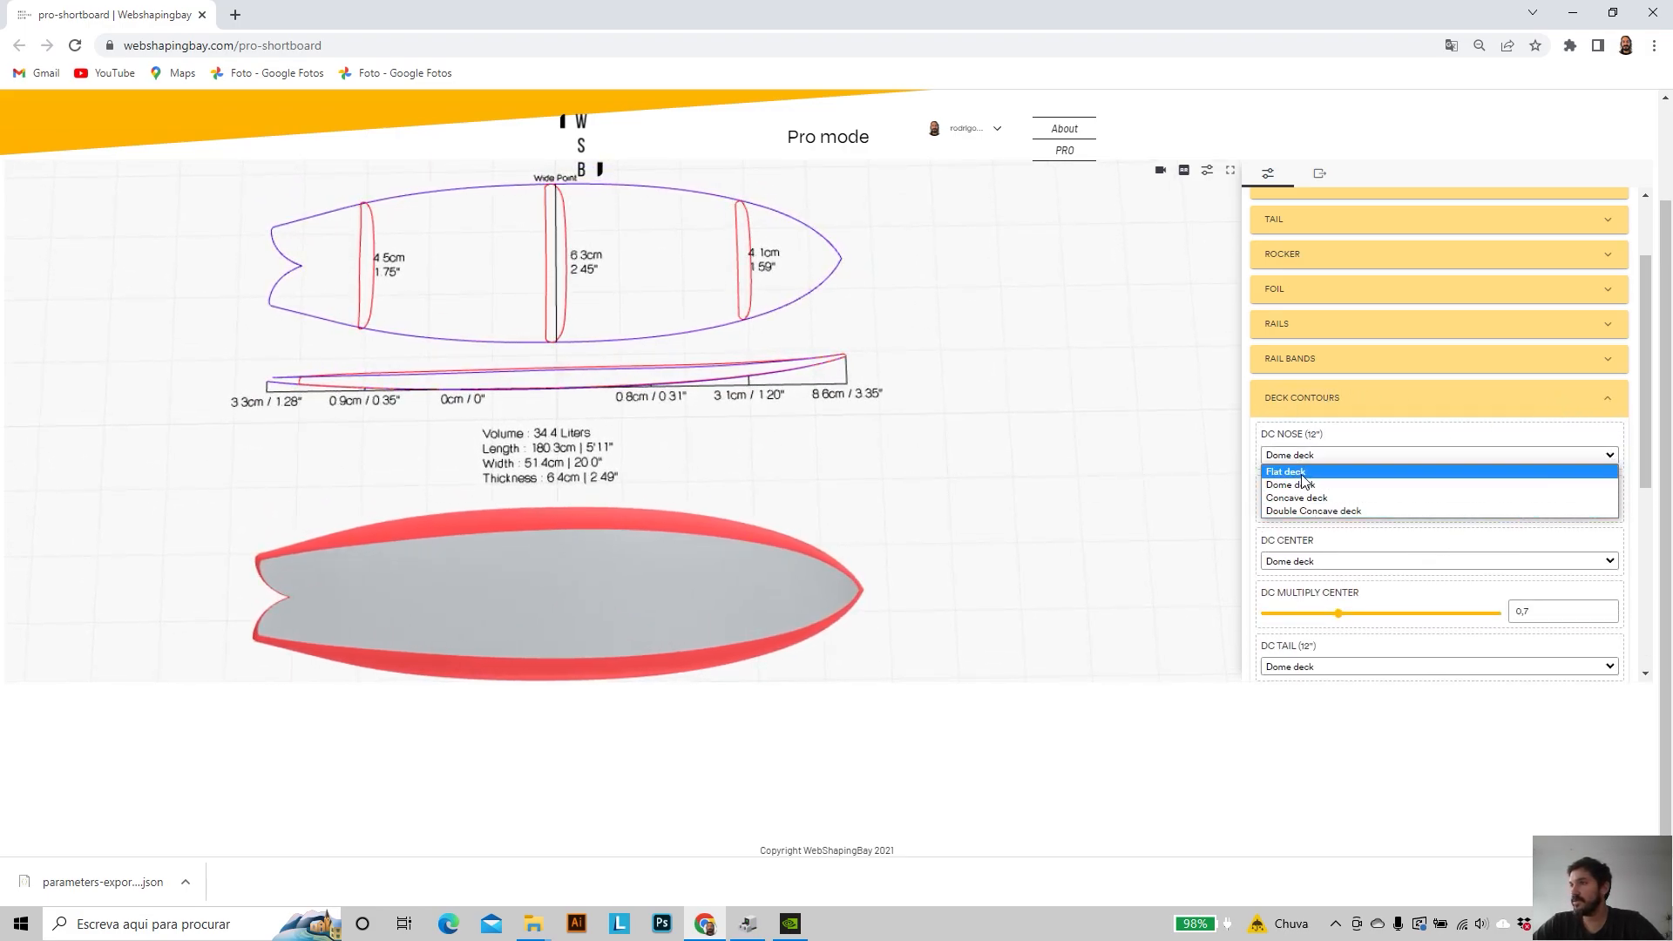
left_click(1394, 480)
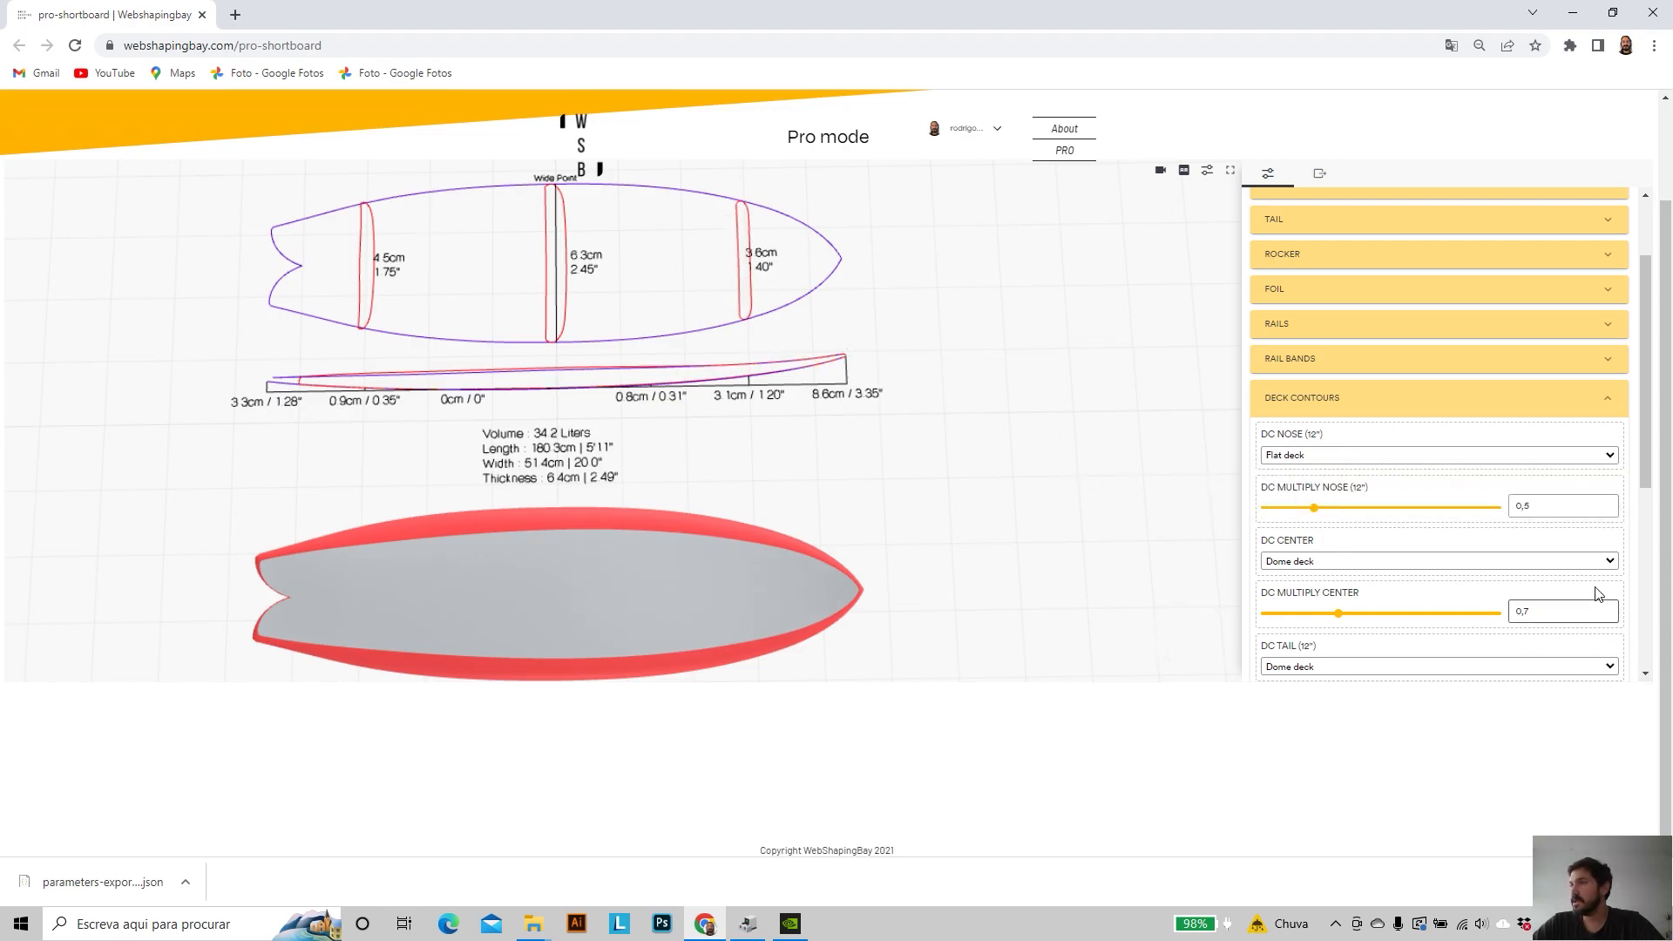
- Try a Flat deck contour at the center and examine the center cross-section
left_click(1606, 561)
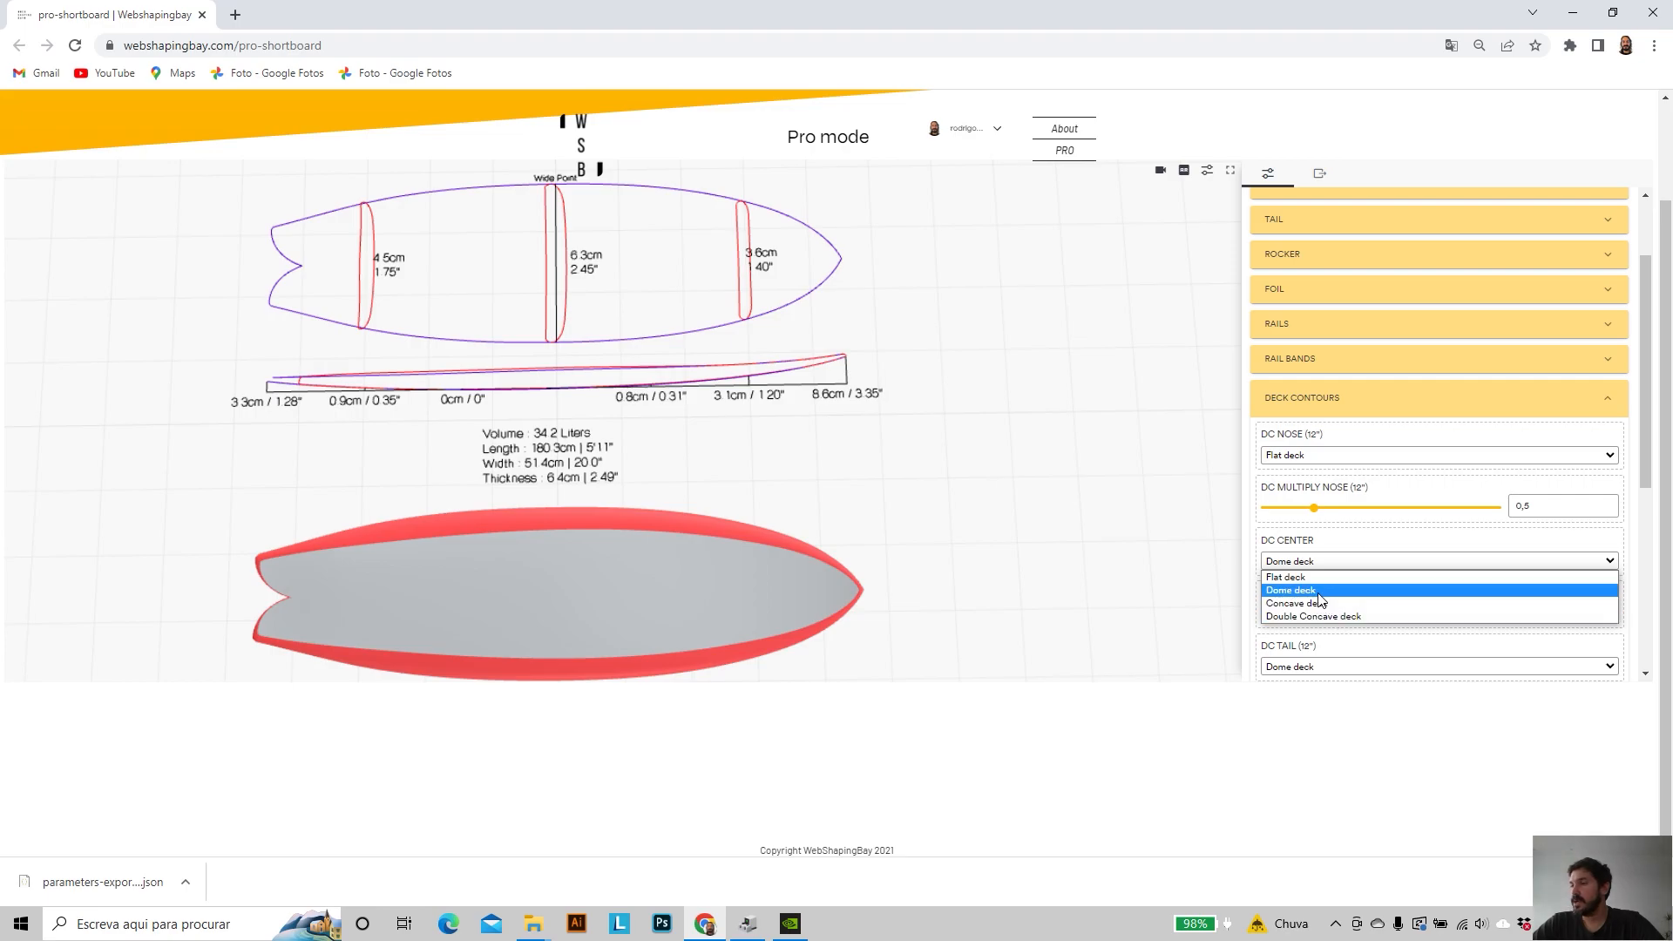
left_click(1307, 587)
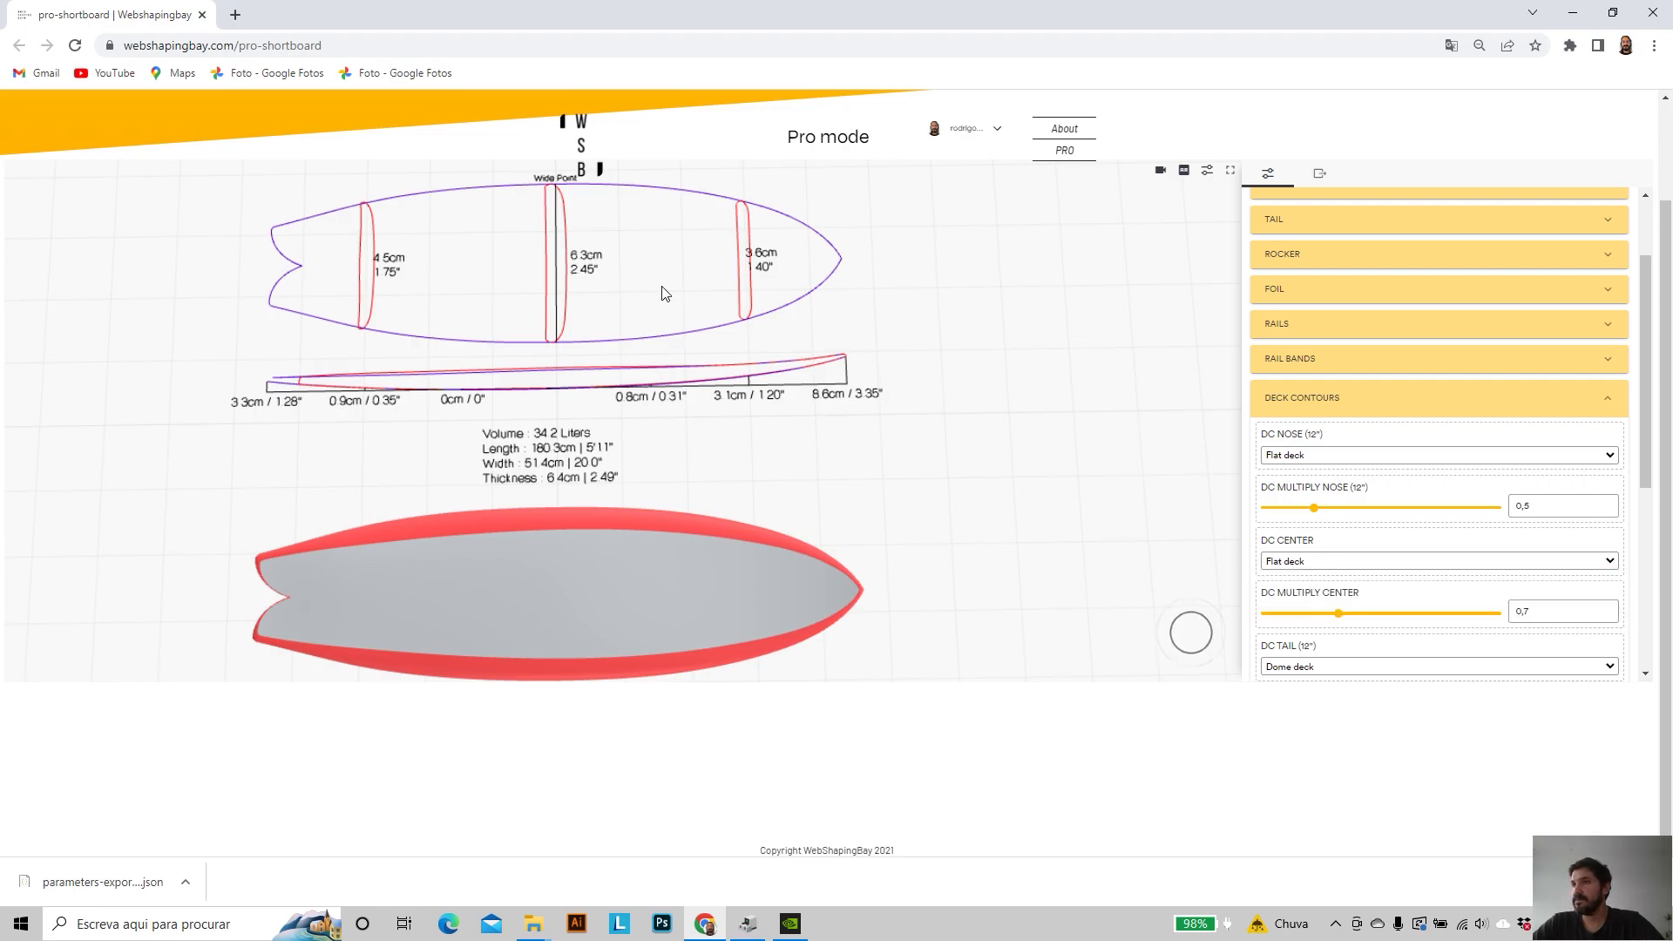
scroll(529, 239, "up", 3)
right_click_drag(542, 273, 546, 311)
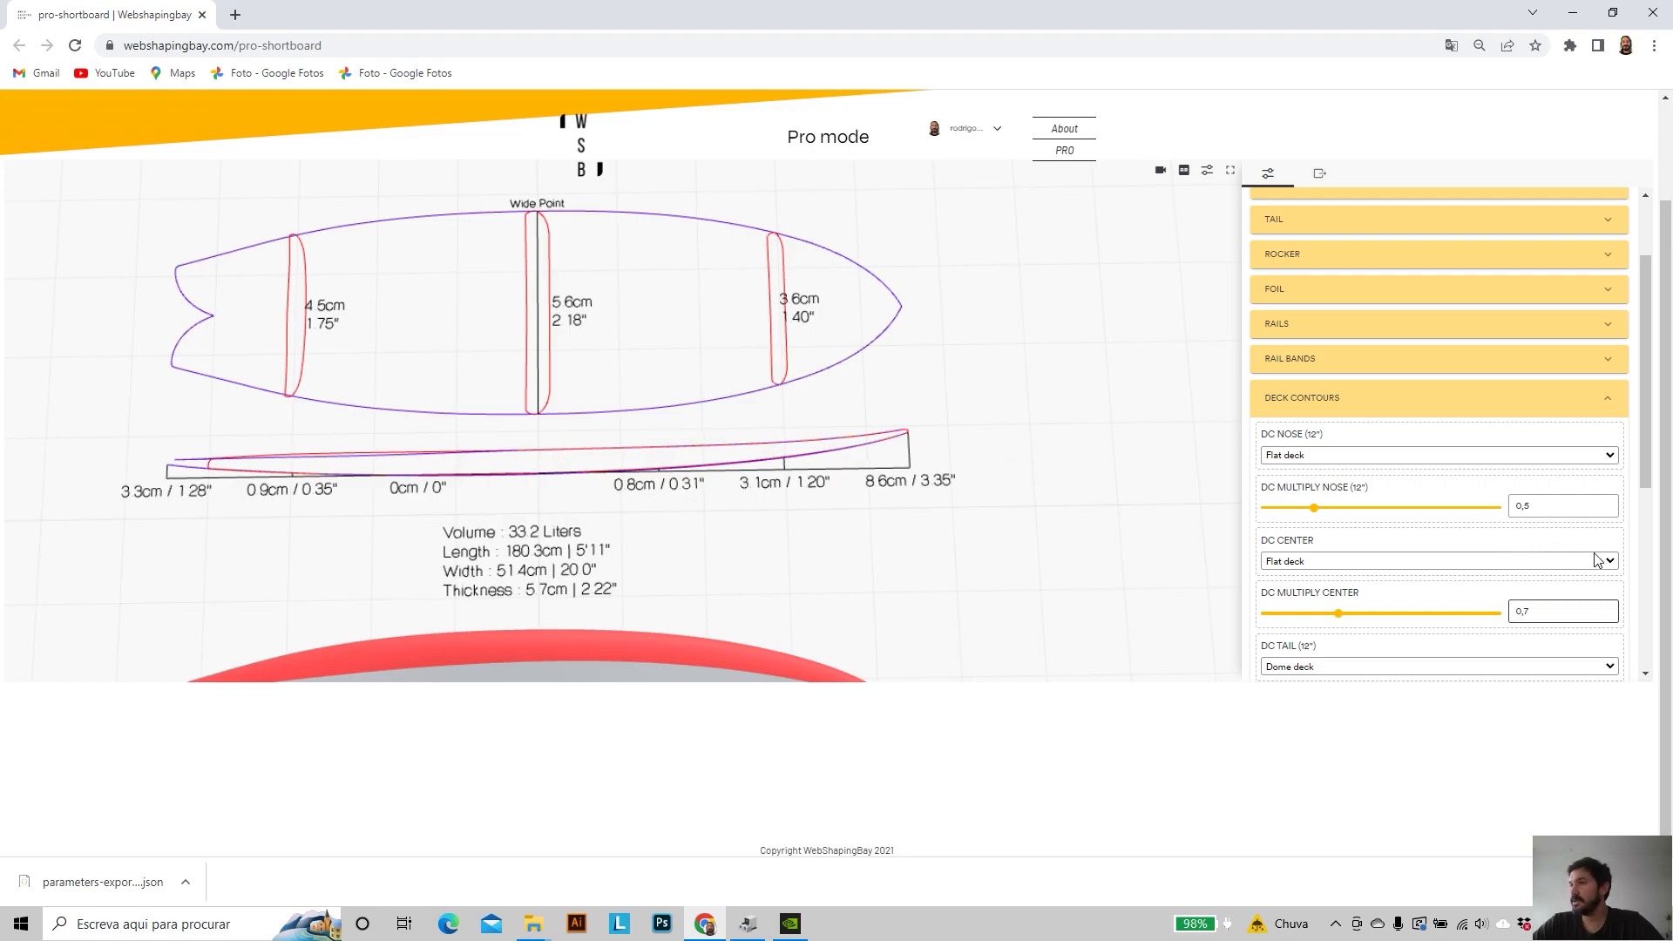
- Set the deck contour at the tail (12") to Double Concave deck and inspect the tail cross-section
left_click(1601, 667)
scroll(1529, 588, "down", 2)
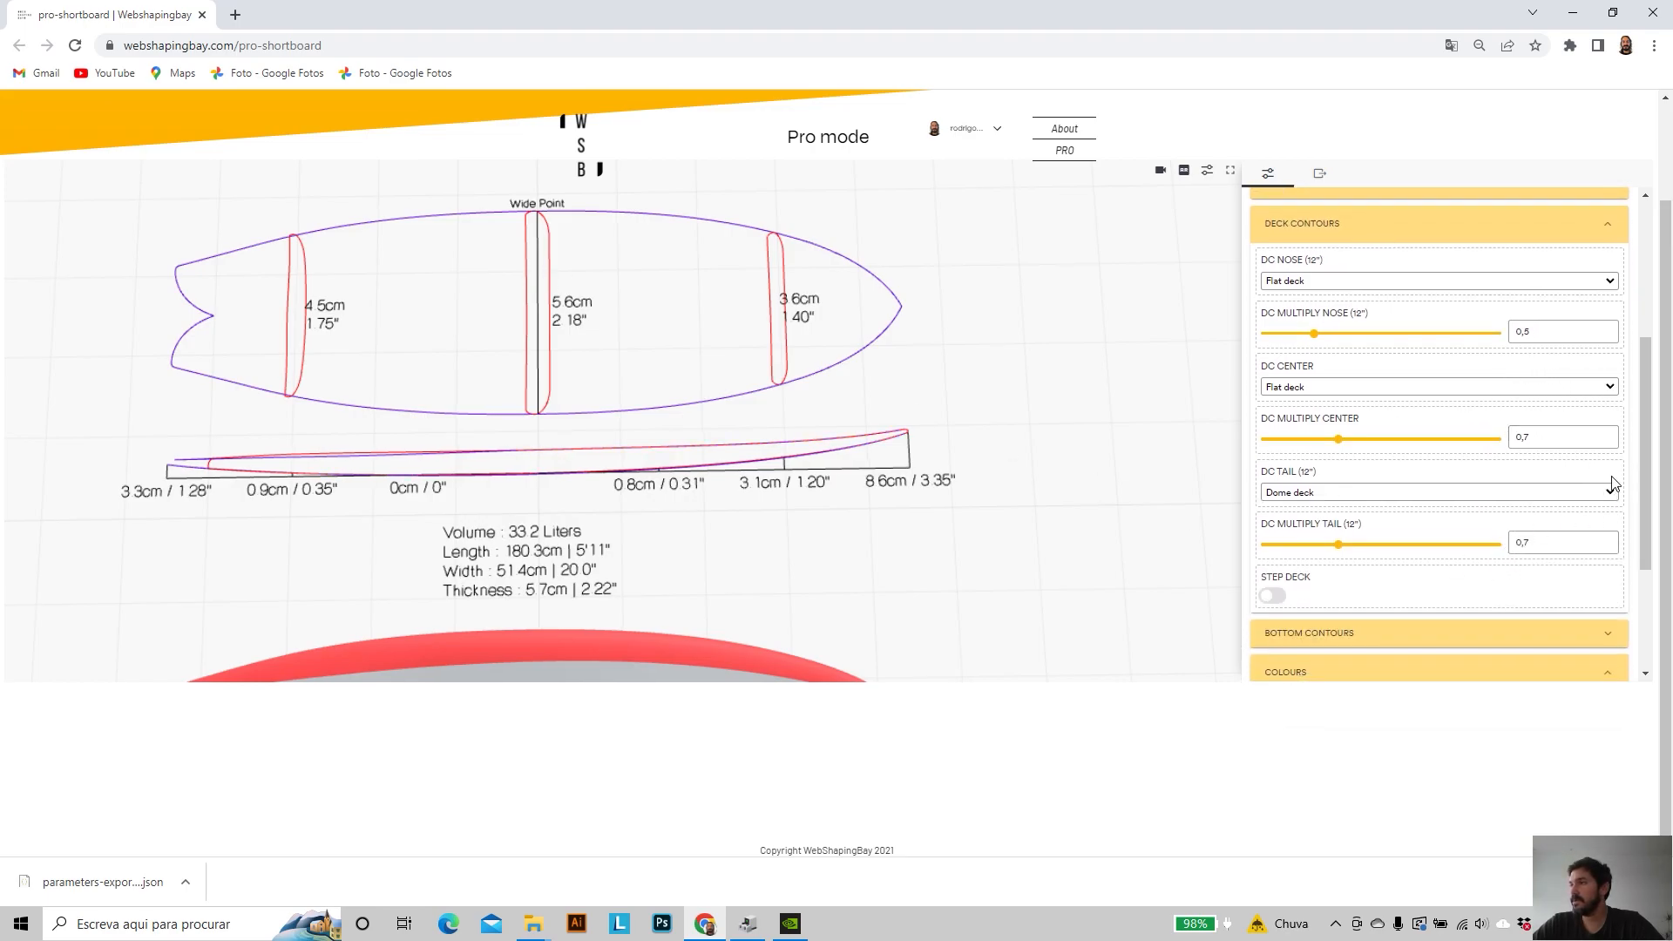
left_click(1610, 495)
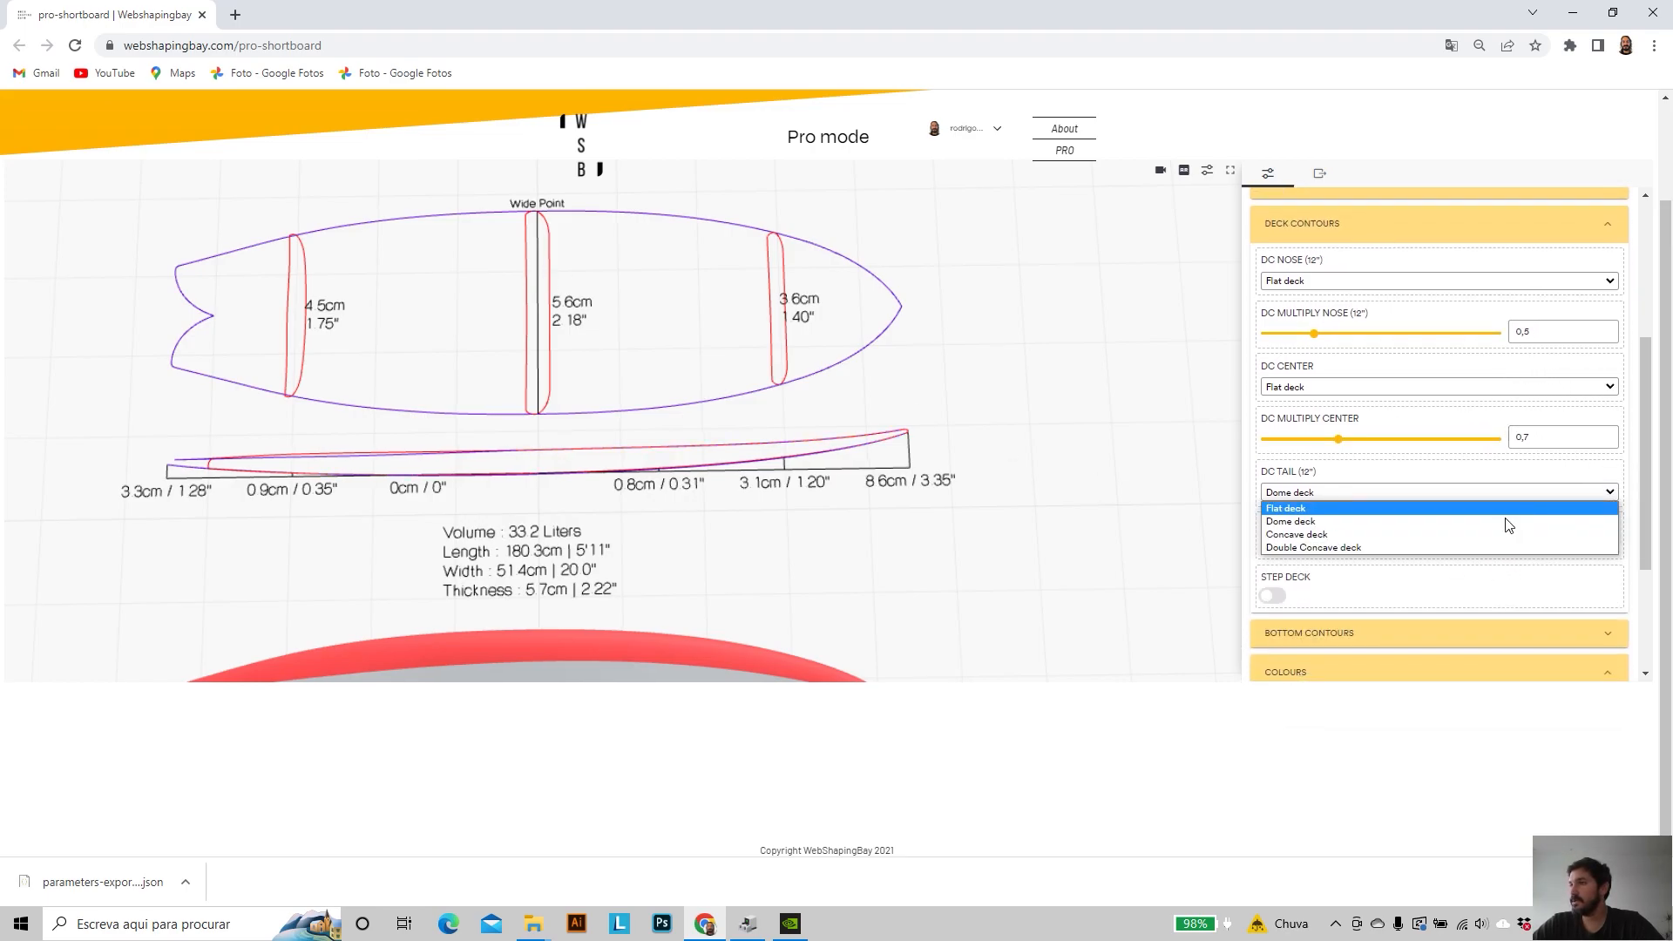
left_click(1320, 548)
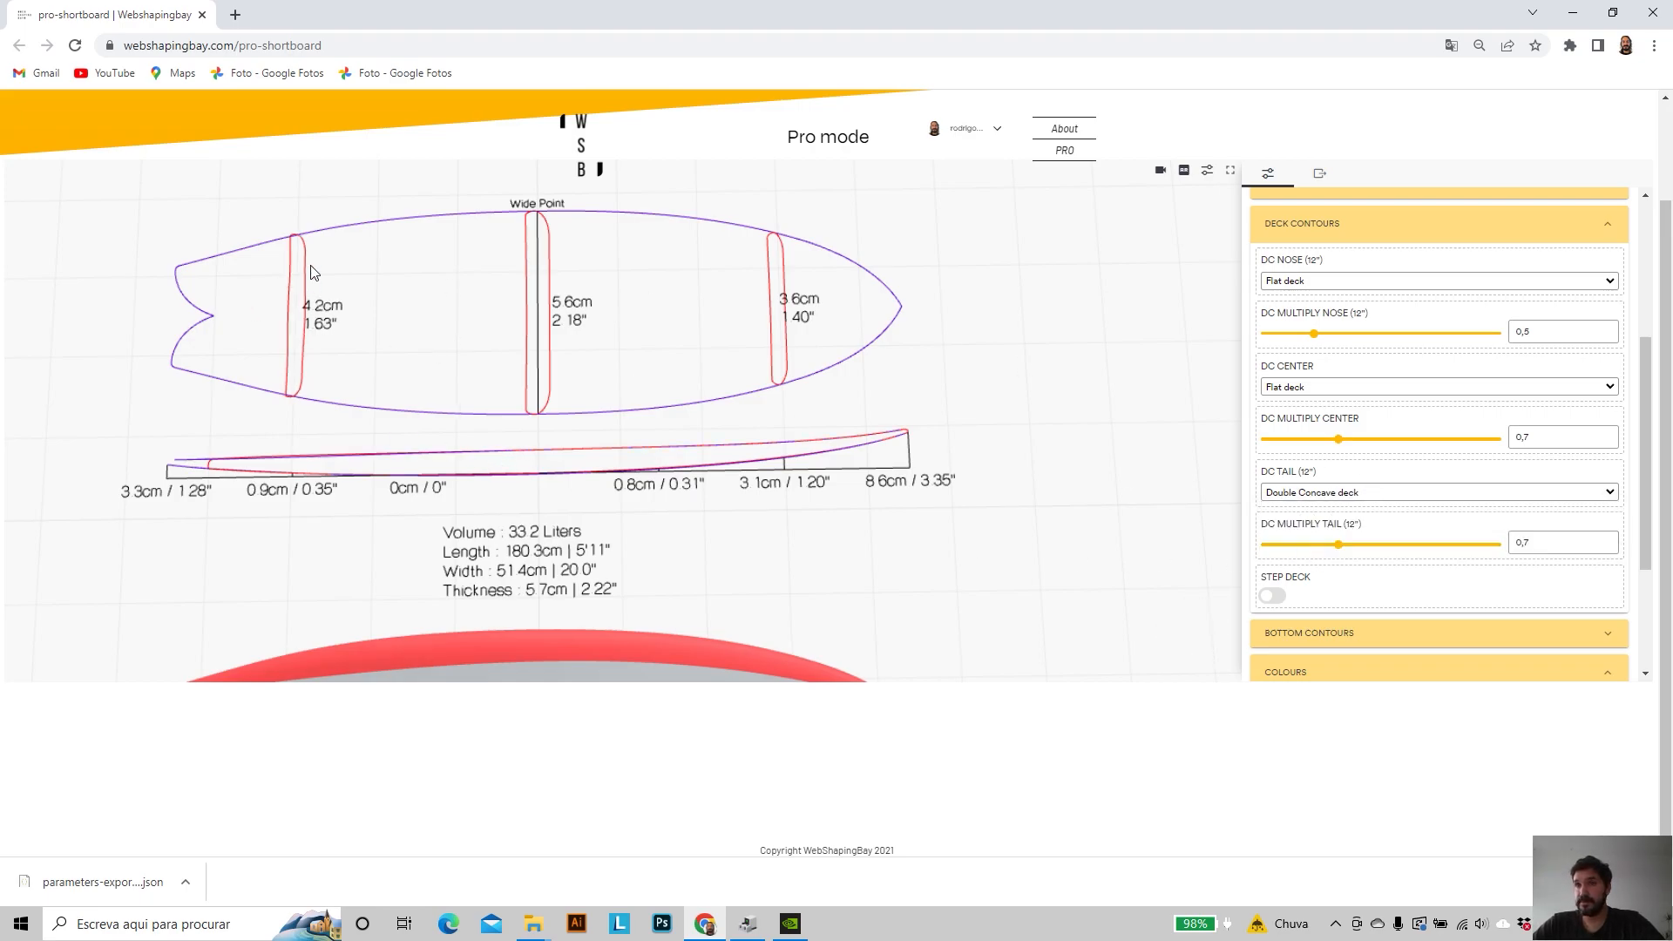
scroll(328, 312, "up", 5)
scroll(279, 319, "down", 4)
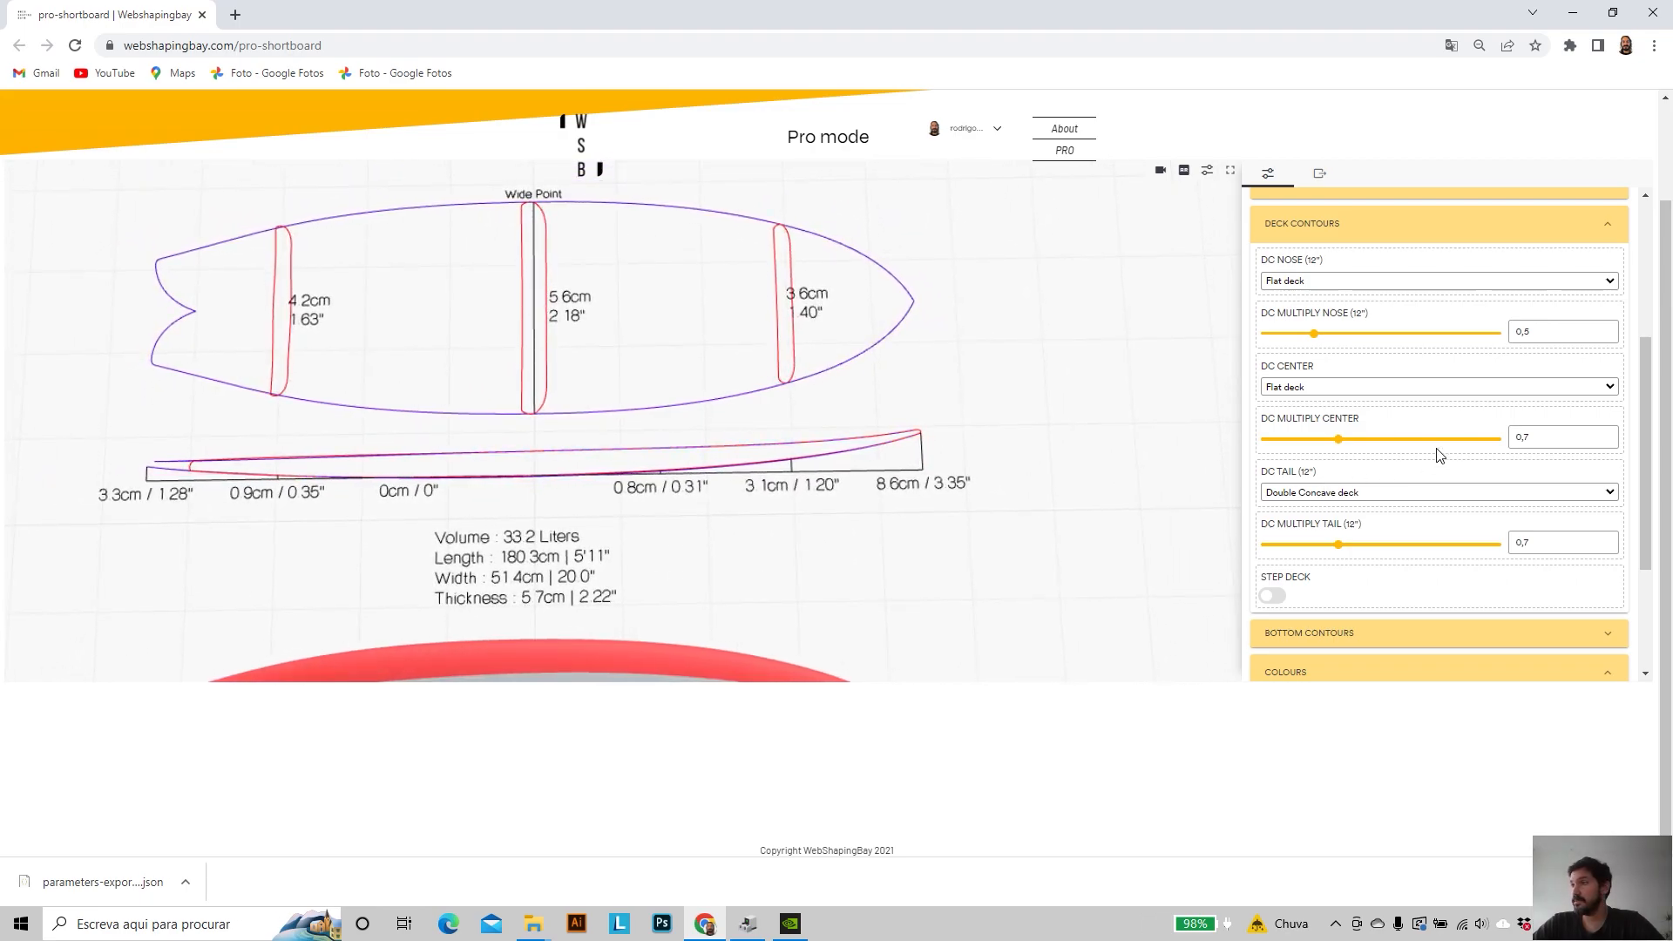
- Set the center deck contour to Dome deck and check the board's side profile and cross-sections
left_click(1558, 388)
left_click(1306, 415)
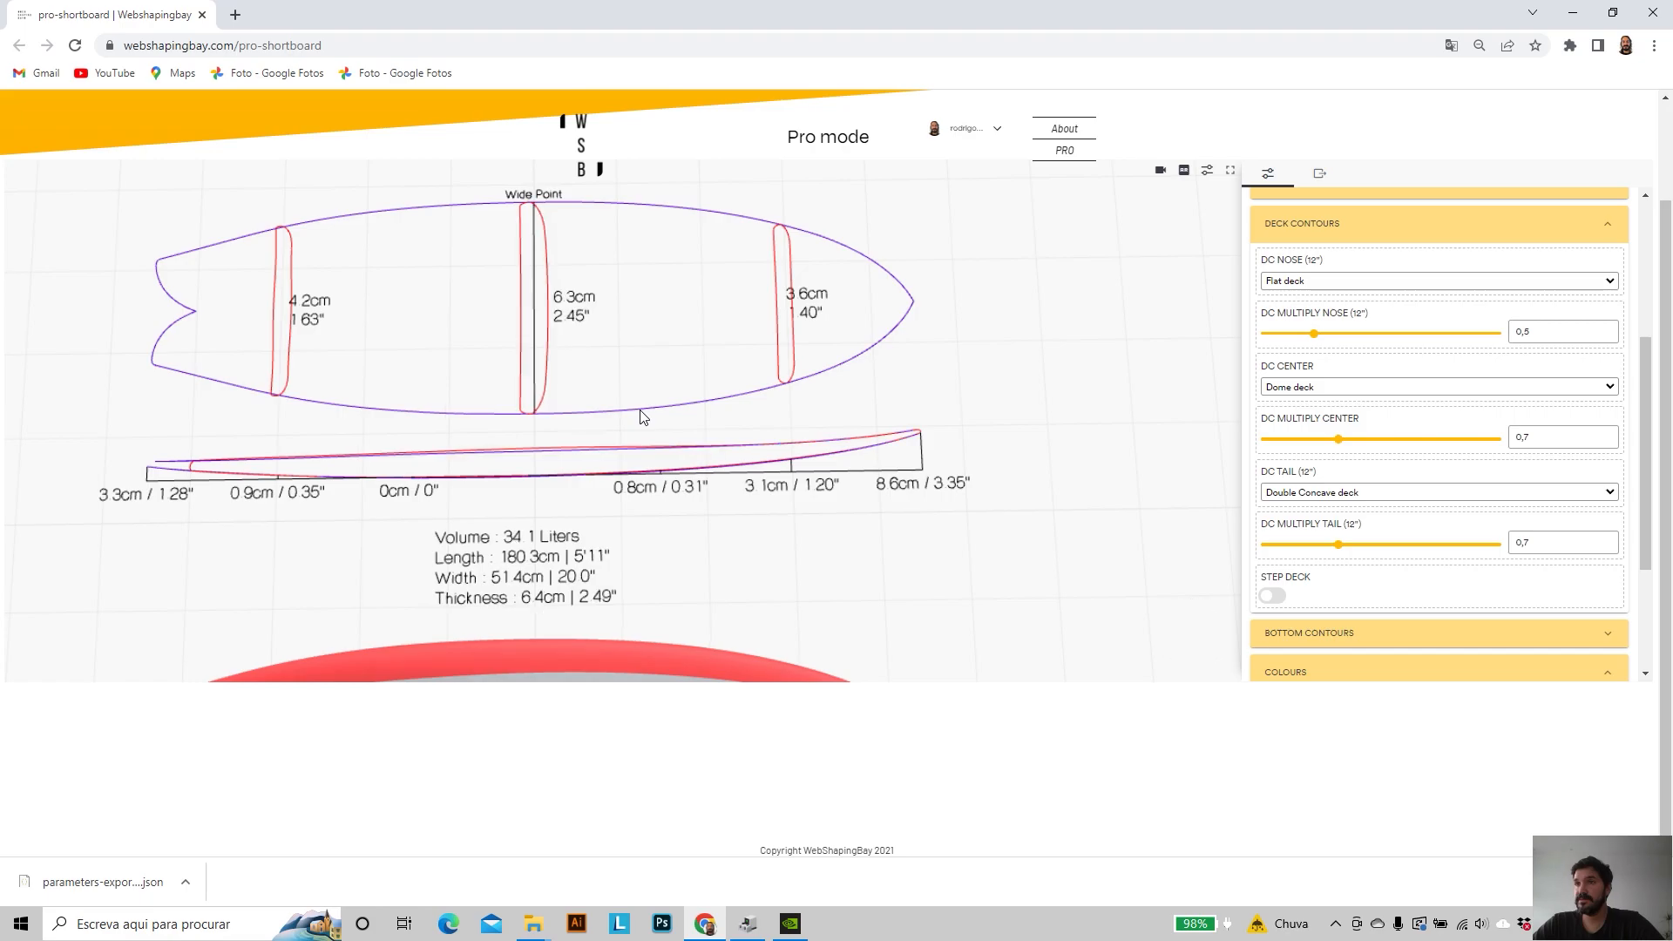
scroll(580, 369, "down", 3)
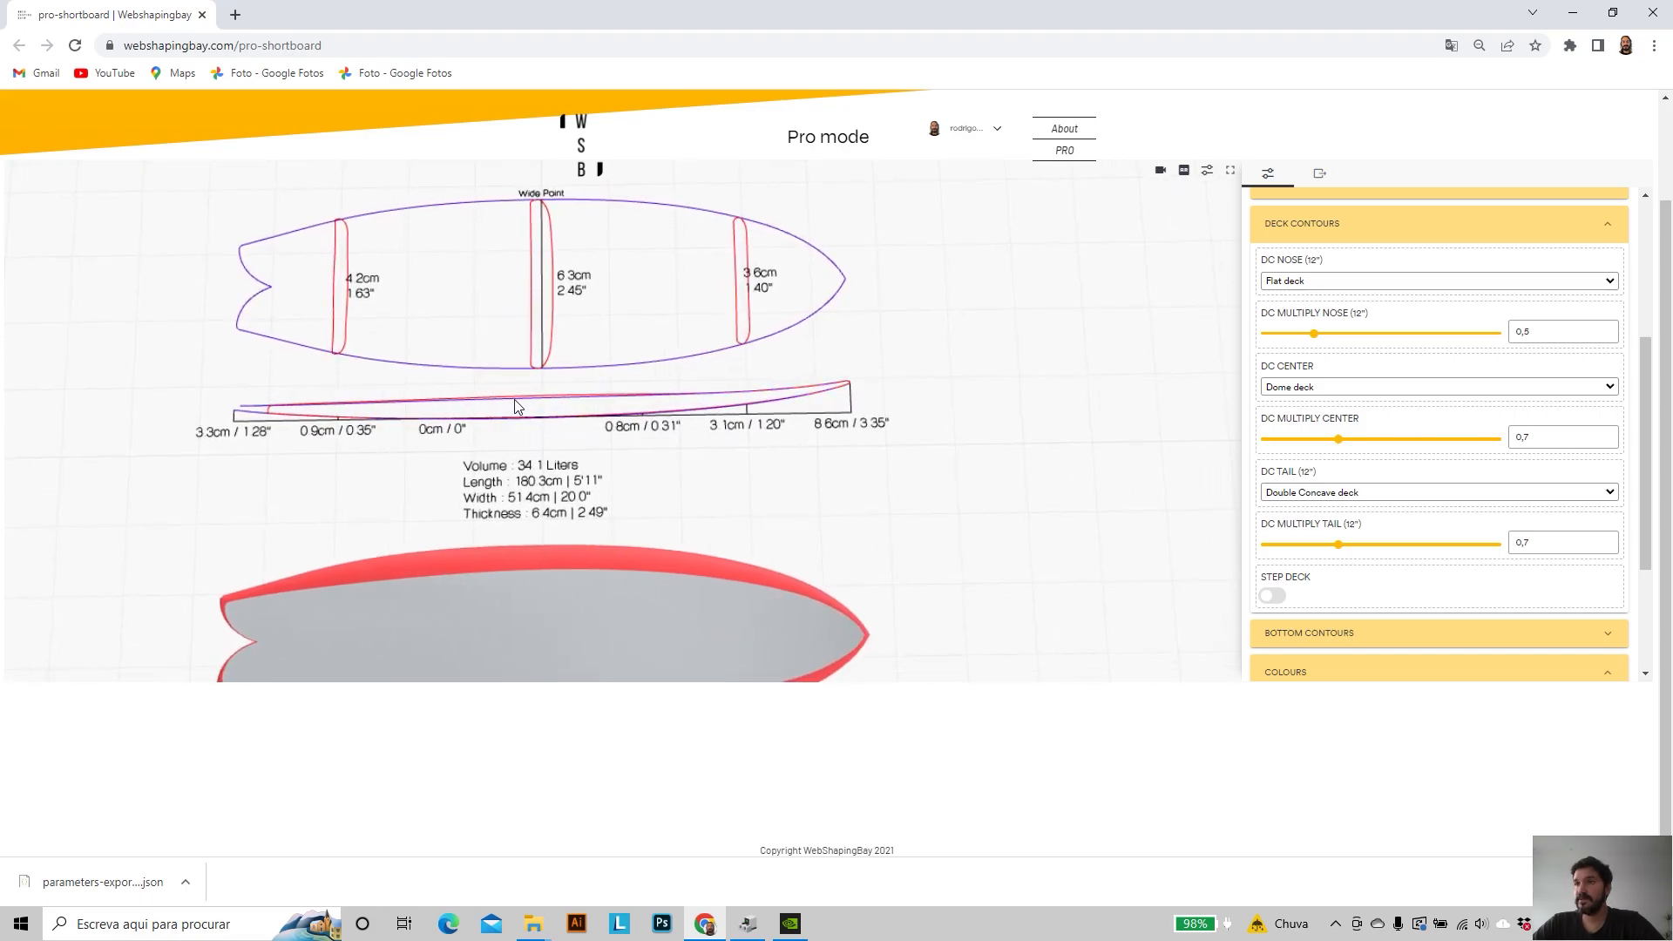
left_click_drag(670, 418, 658, 354)
left_click_drag(674, 497, 622, 547)
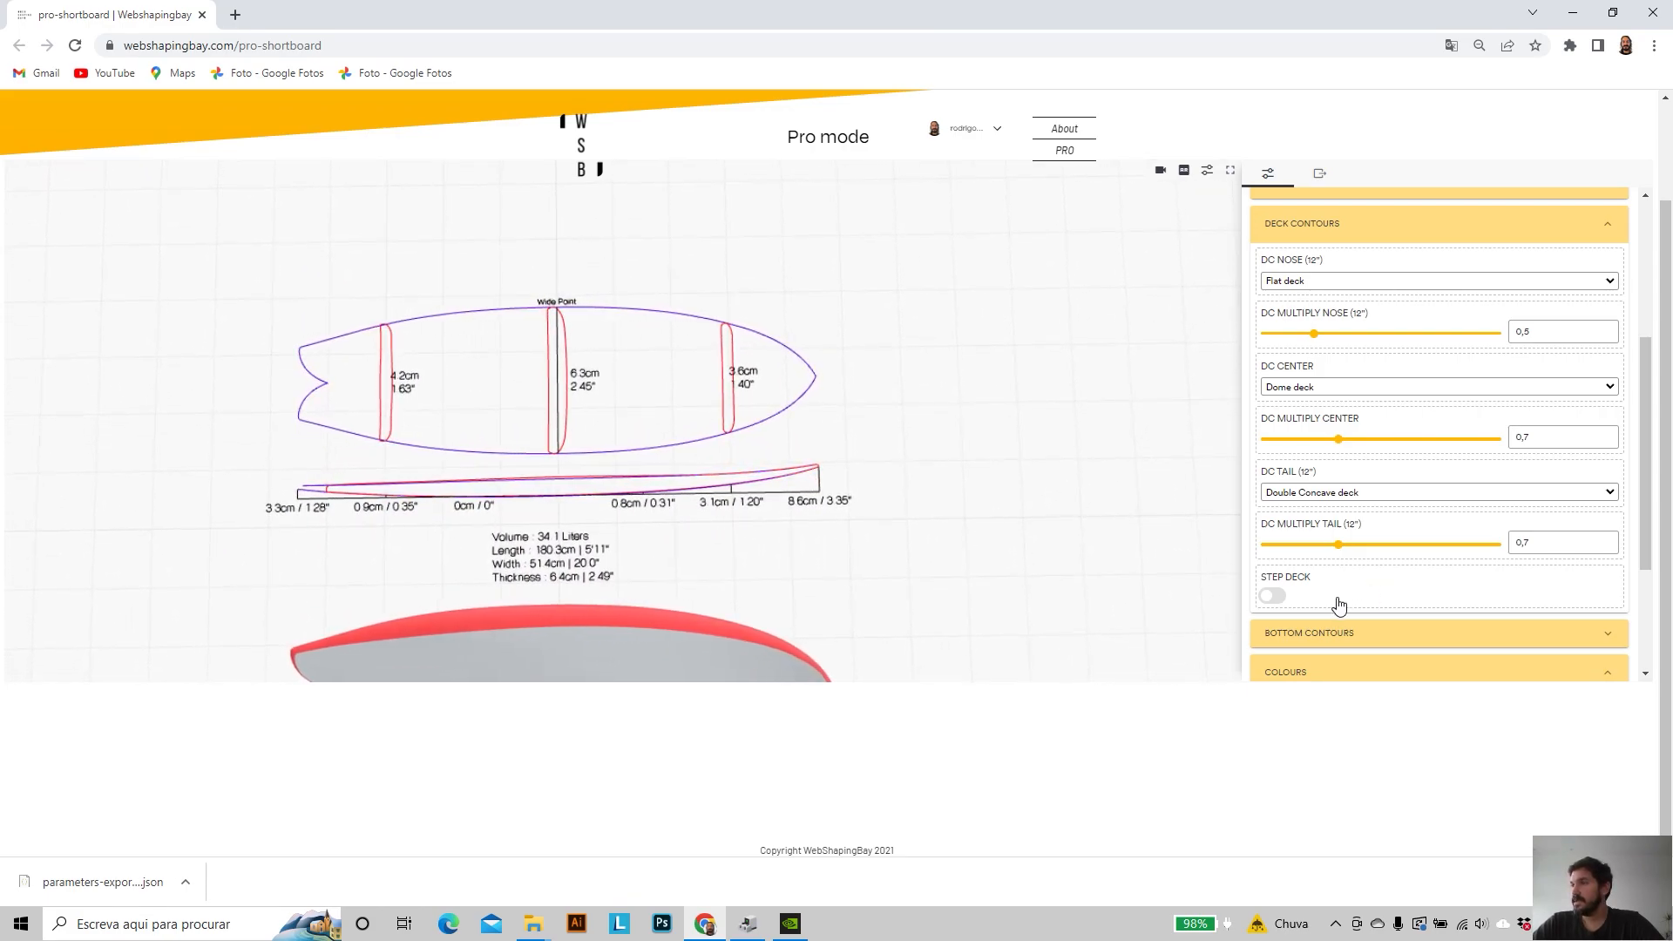
- Enable the step deck and inspect the resulting shape in the cross-sections and the 3D board
scroll(610, 471, "up", 5)
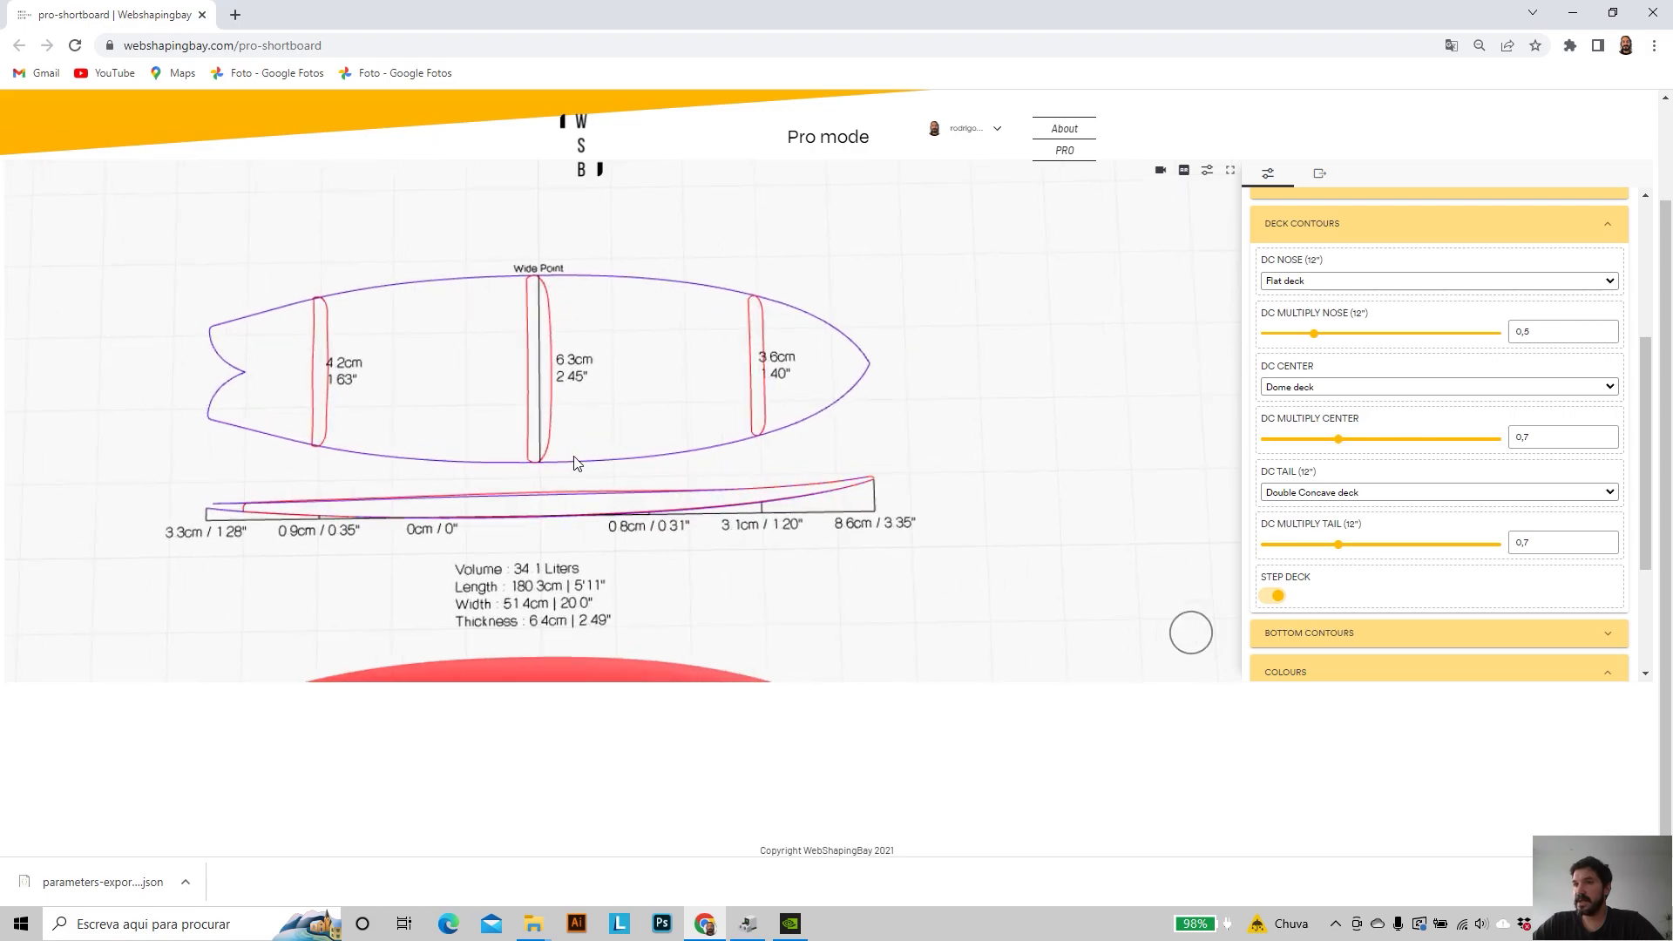
scroll(514, 466, "up", 3)
right_click_drag(483, 469, 573, 450)
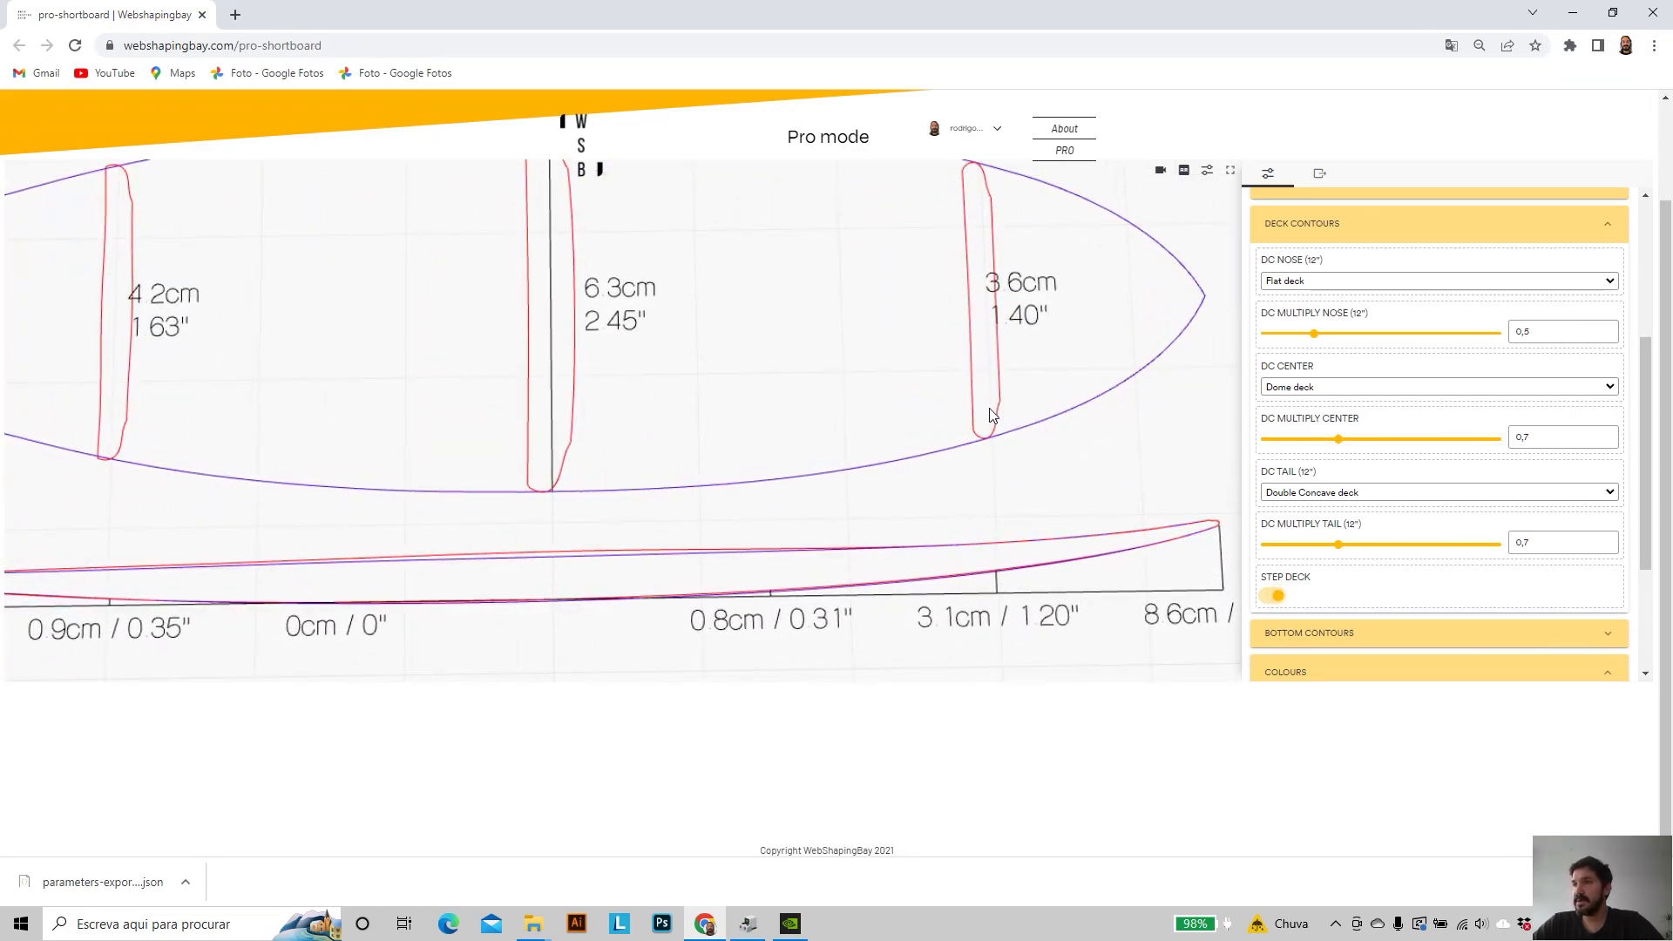
scroll(598, 453, "down", 3)
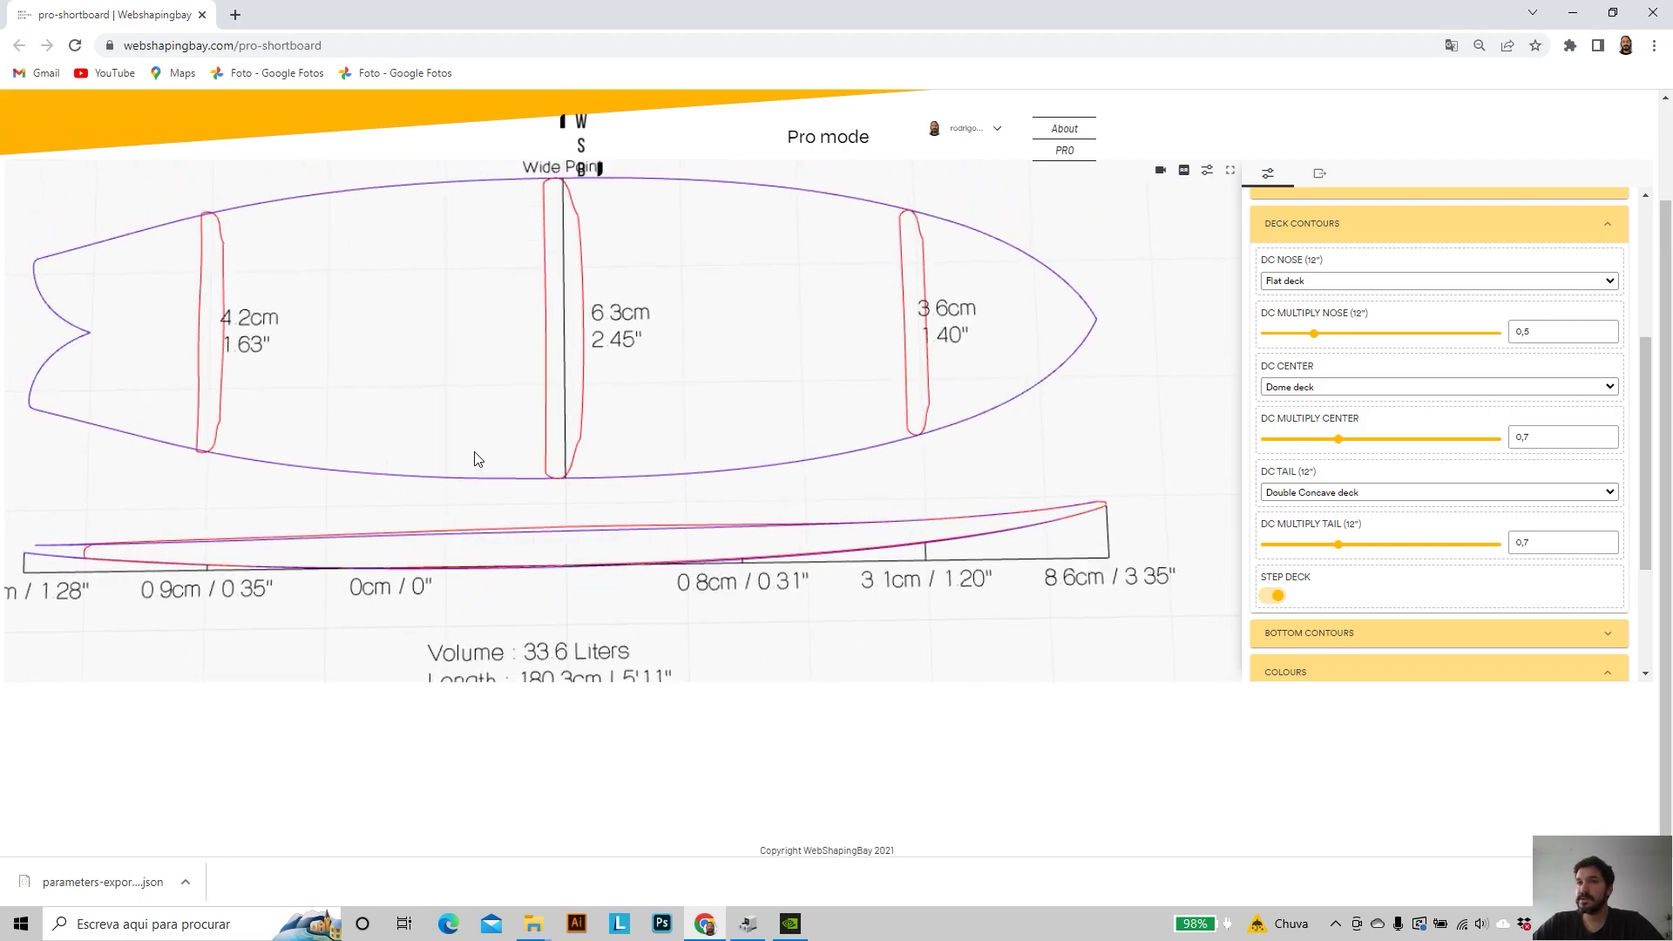
scroll(600, 344, "down", 10)
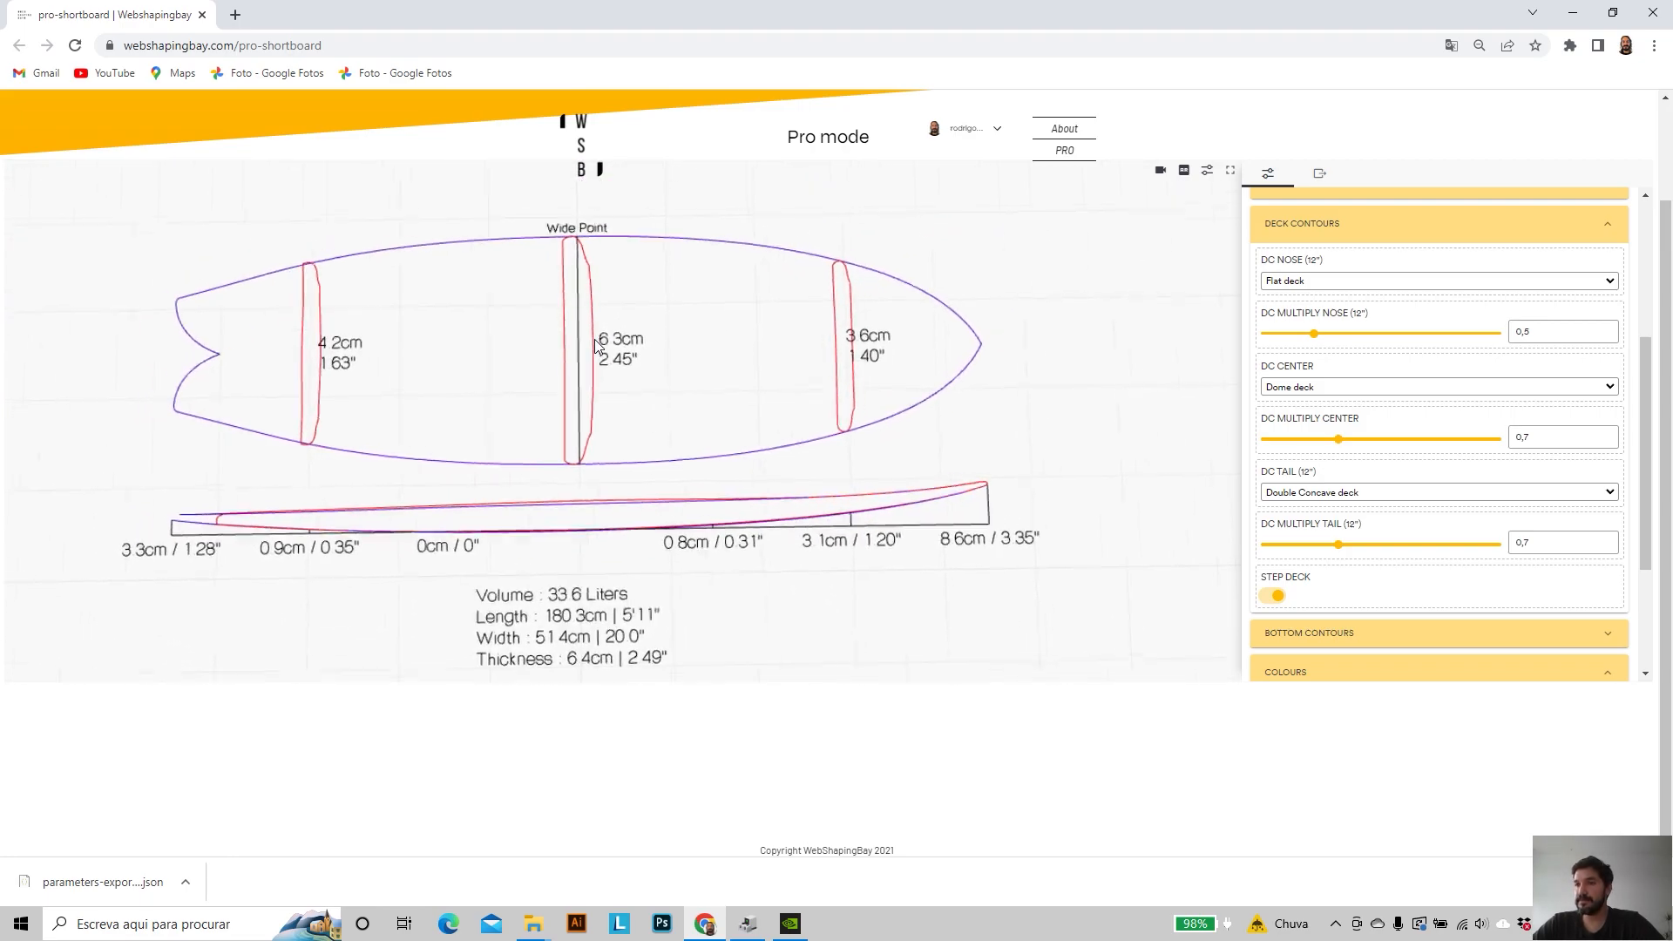
left_click_drag(632, 619, 579, 425)
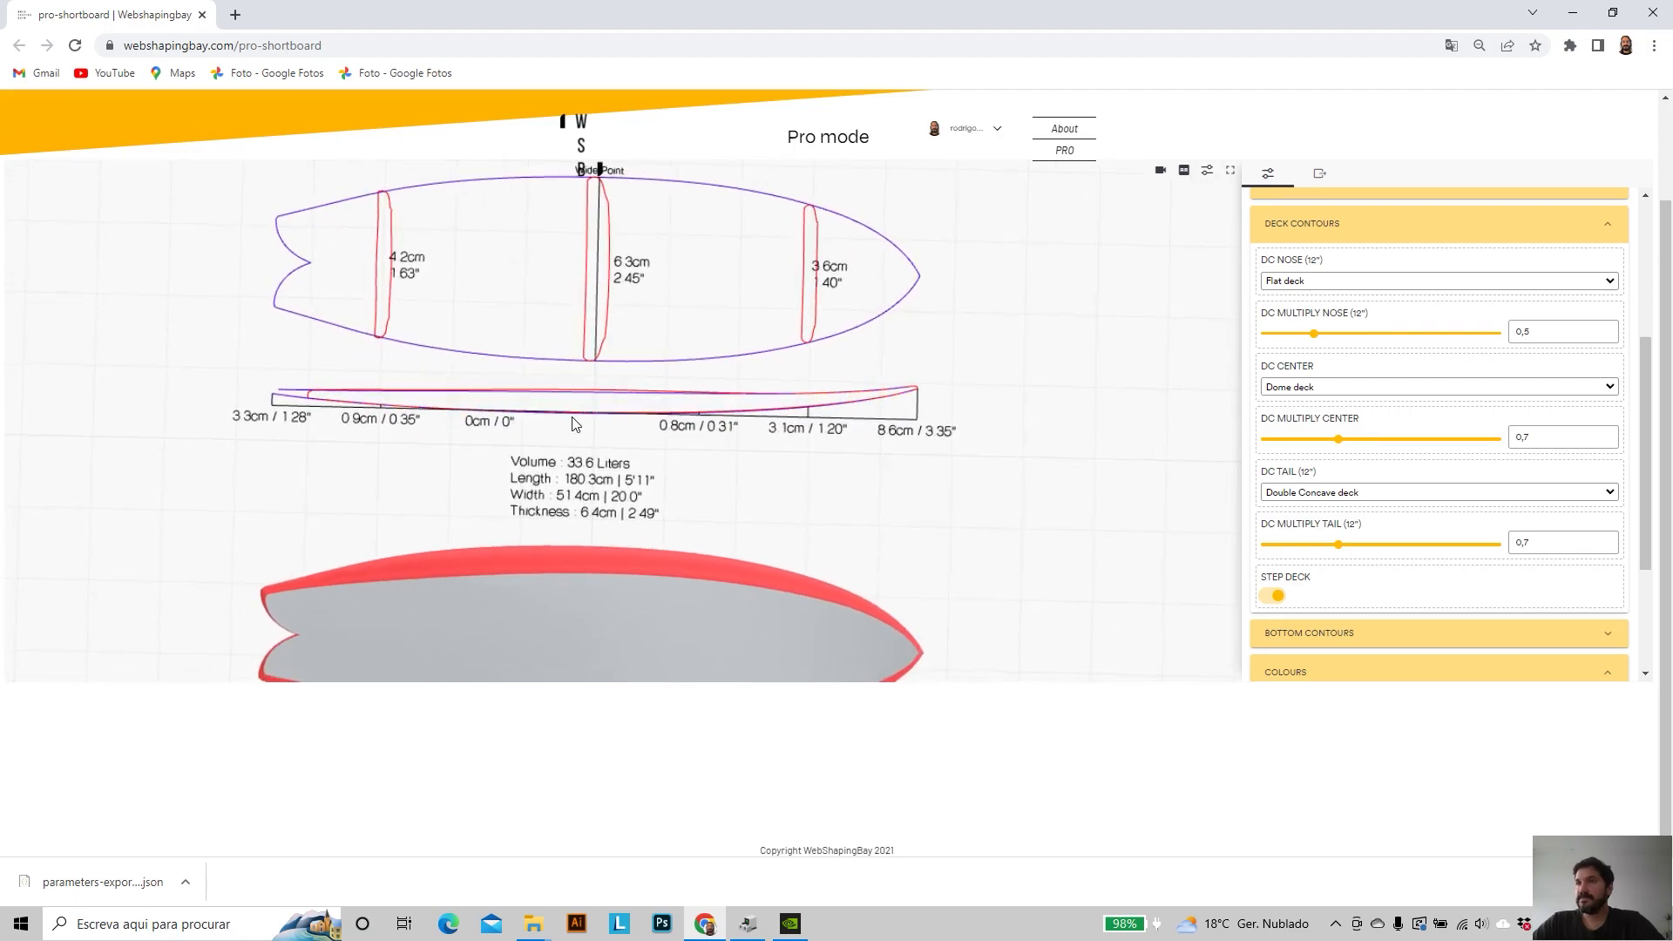
scroll(575, 420, "down", 3)
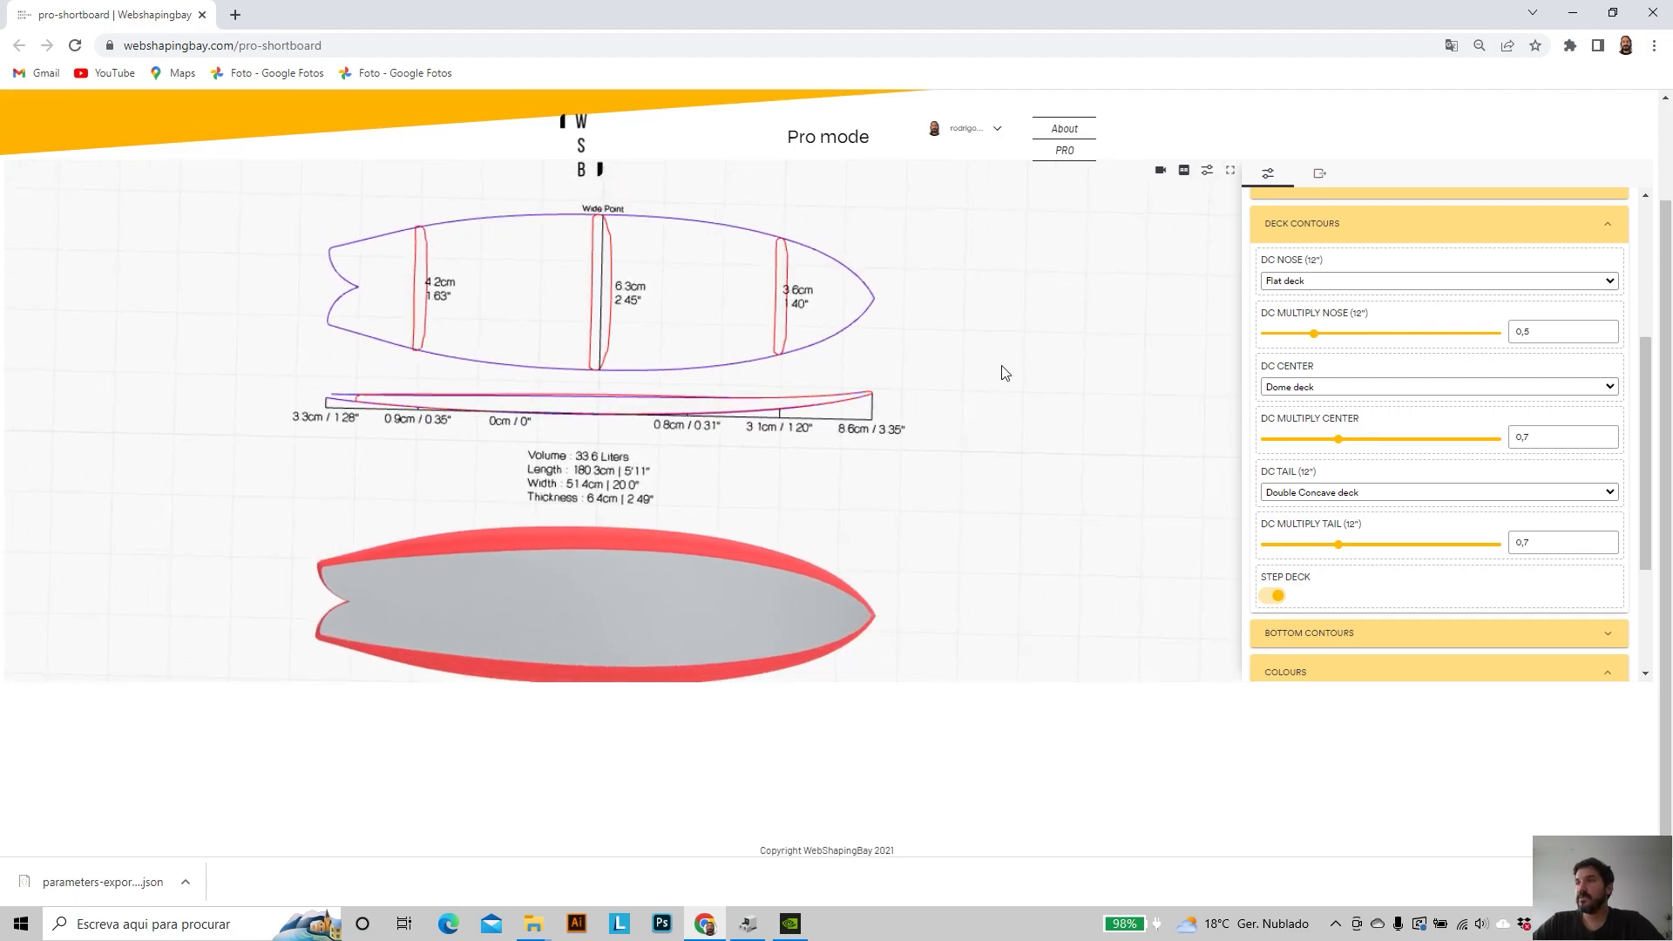
- In Colours, set the rails colour to grey (#909090FF)
left_click(1609, 225)
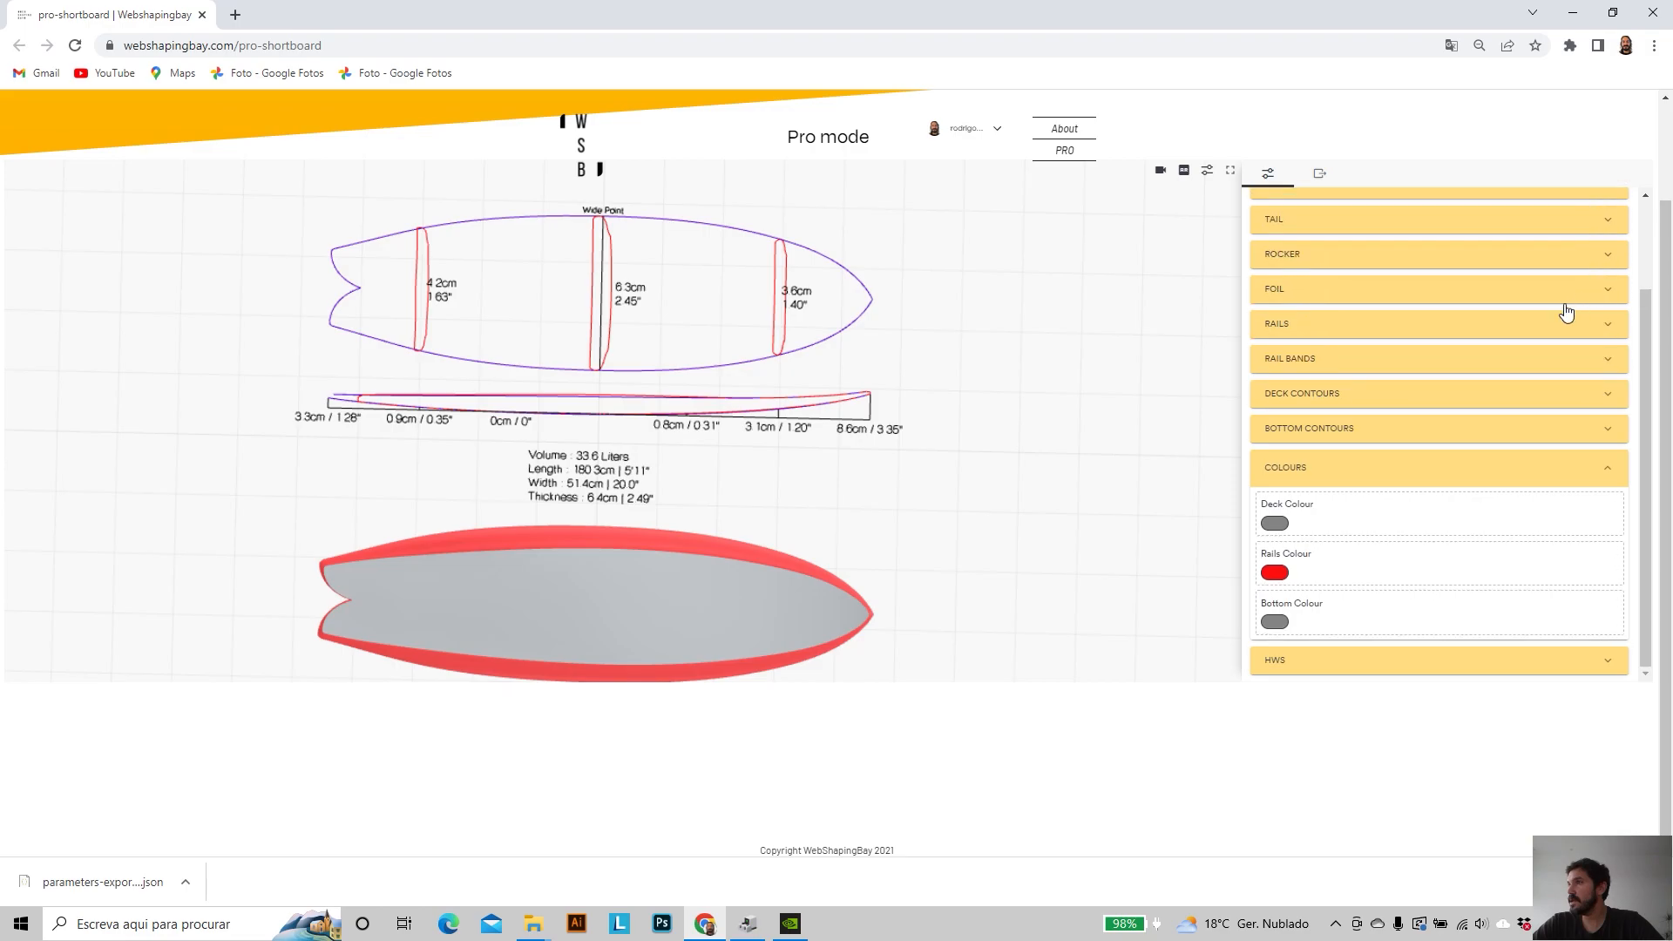
left_click(1279, 575)
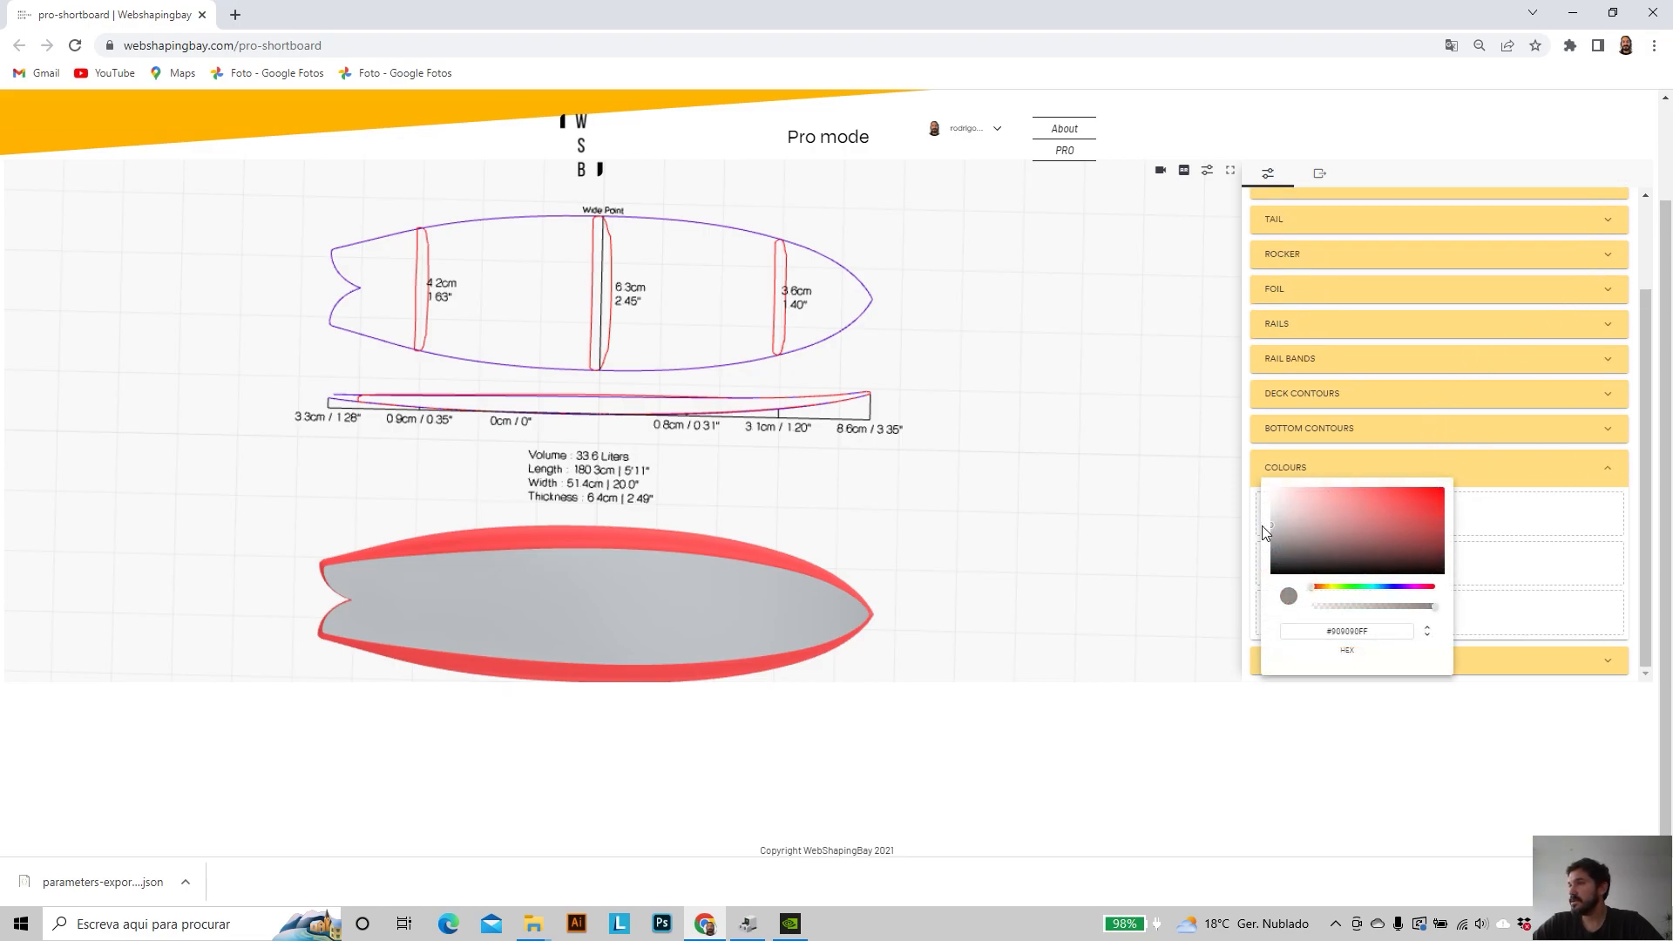
left_click(1531, 470)
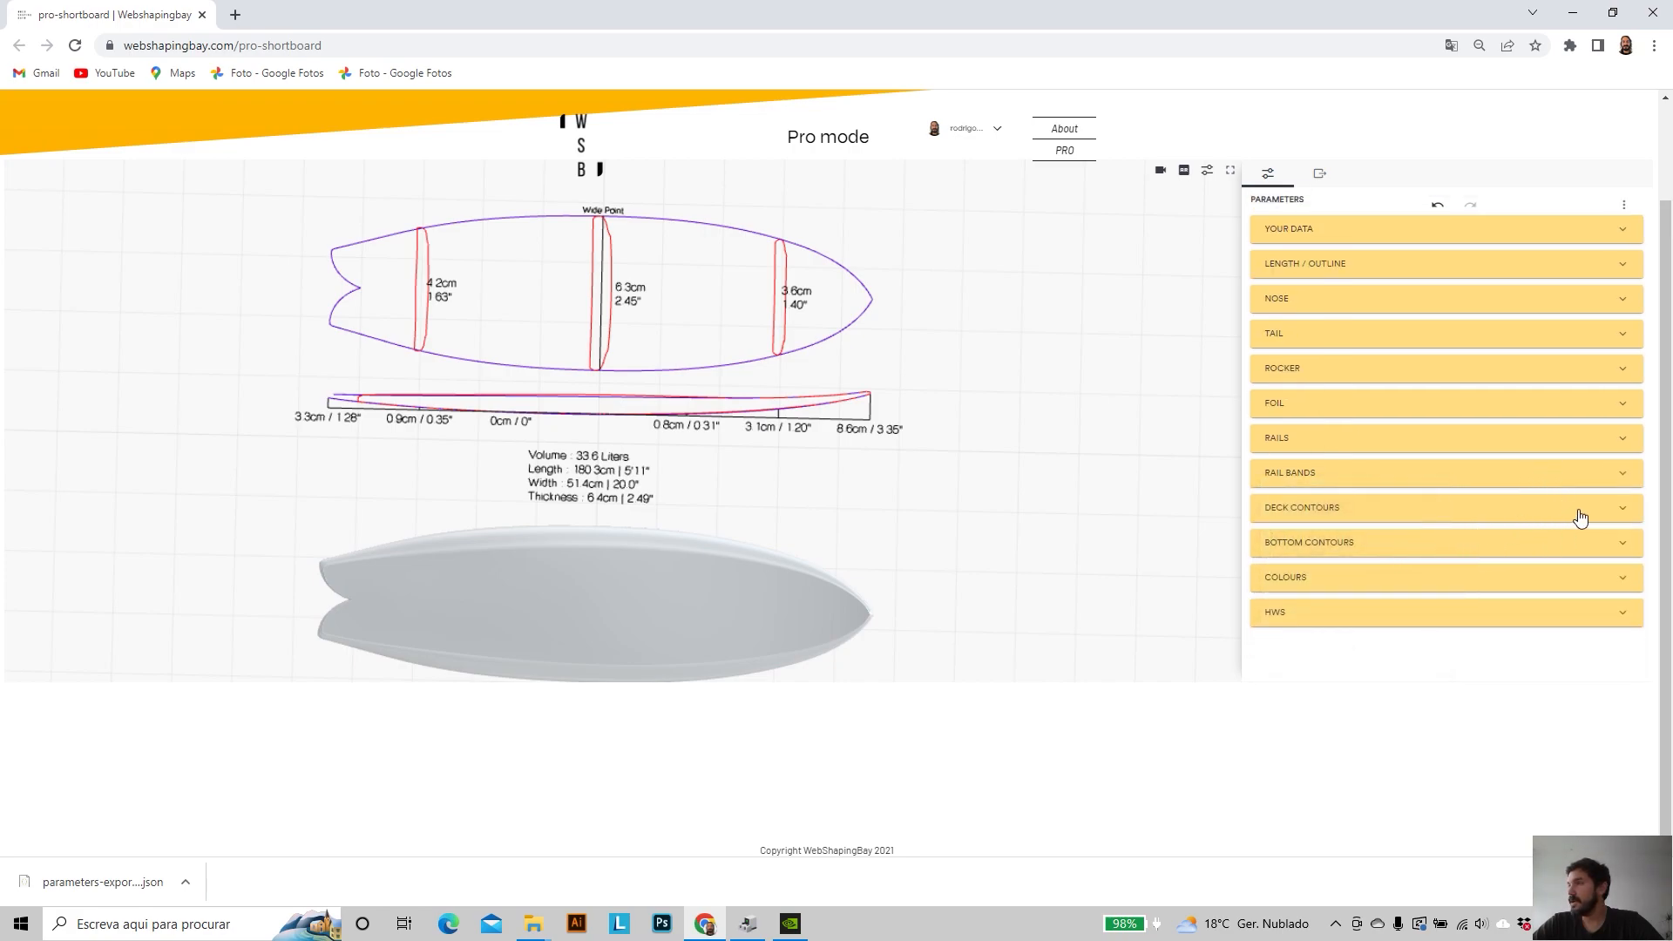
- Open the Bottom Contours parameters and turn the 3D board to a low side view of its underside
left_click(1525, 547)
scroll(1423, 500, "down", 2)
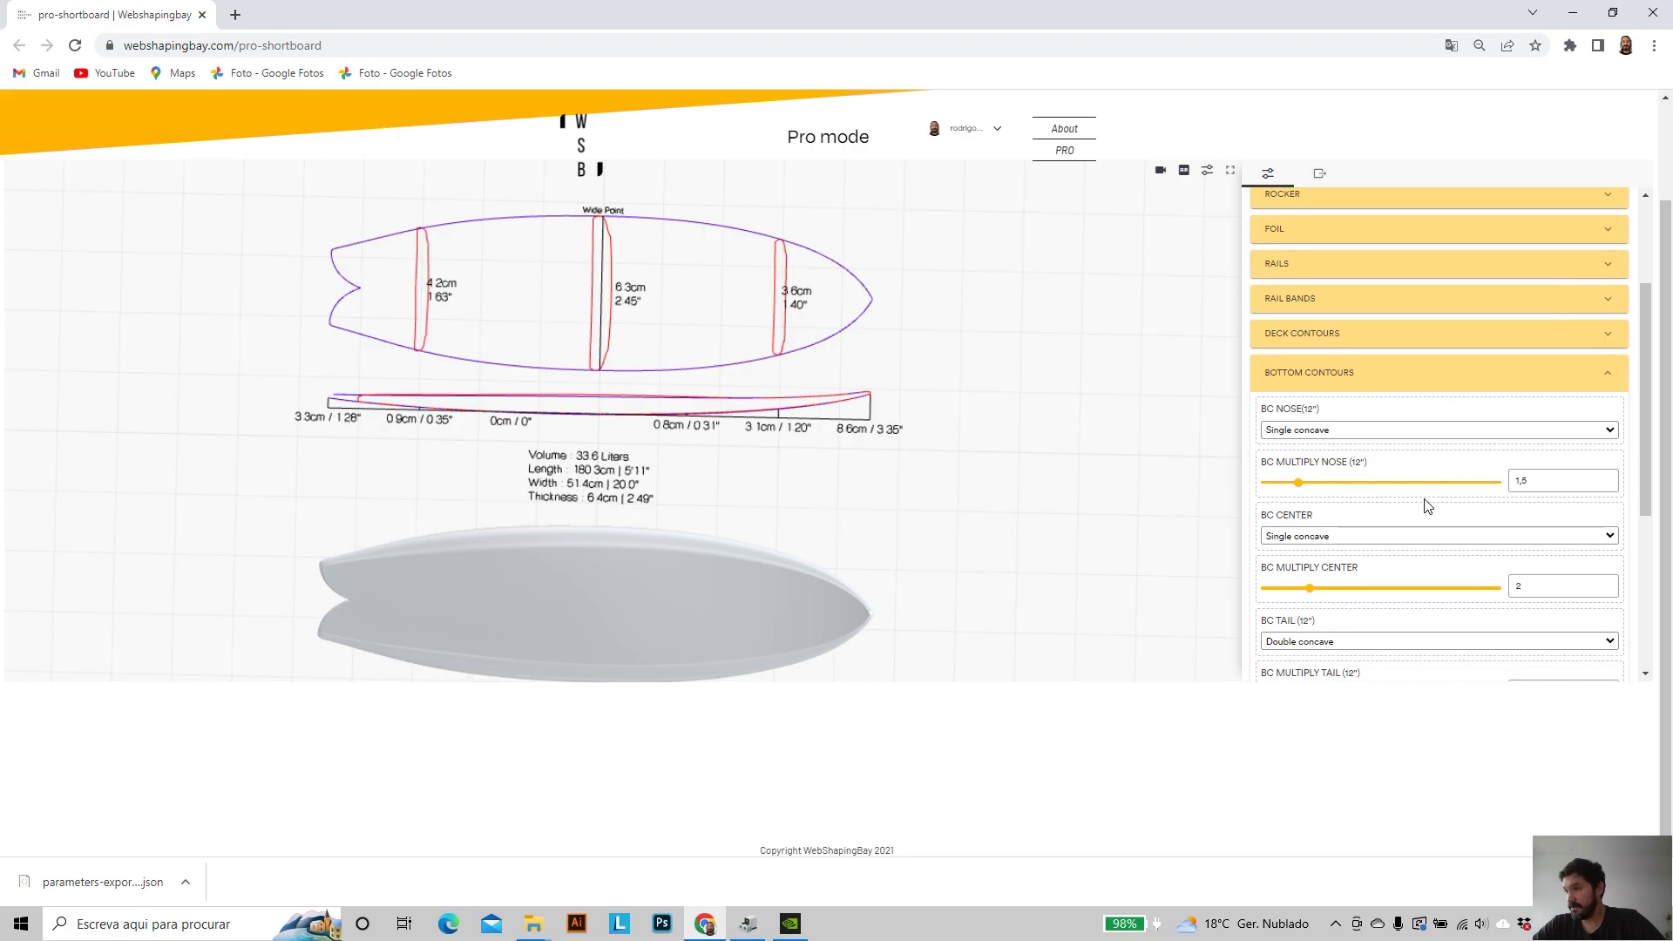
left_click_drag(743, 608, 742, 526)
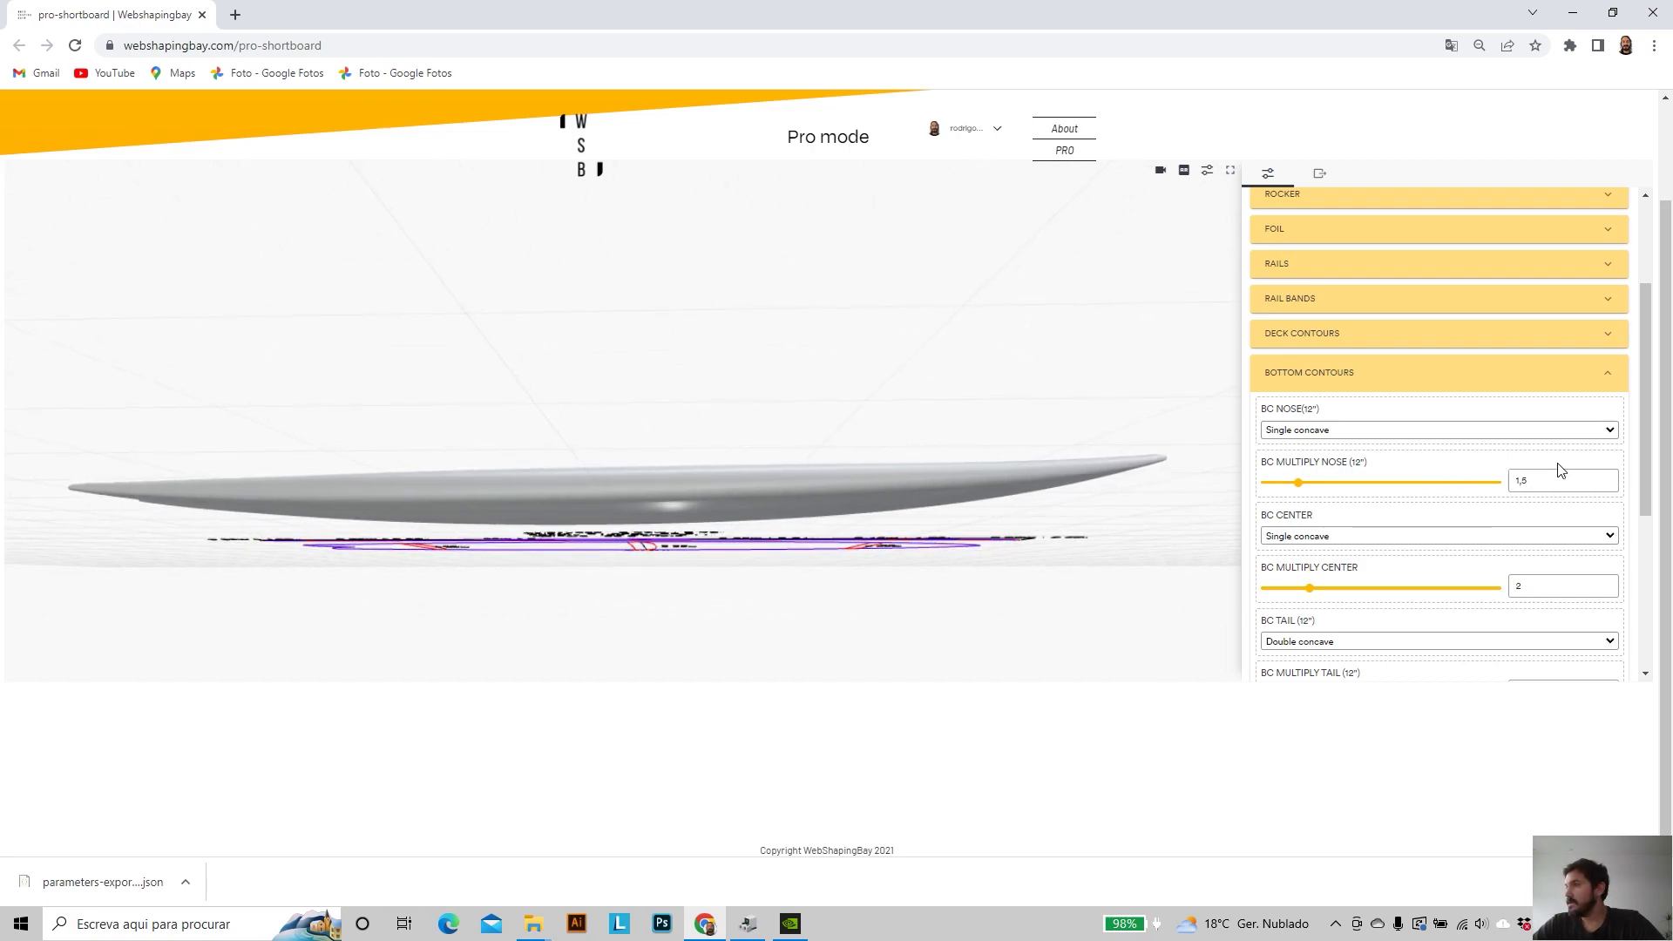
- Set the nose bottom contour to Vee with a multiplier of 2.1 and check the board's cross-sections
scroll(1411, 479, "down", 1)
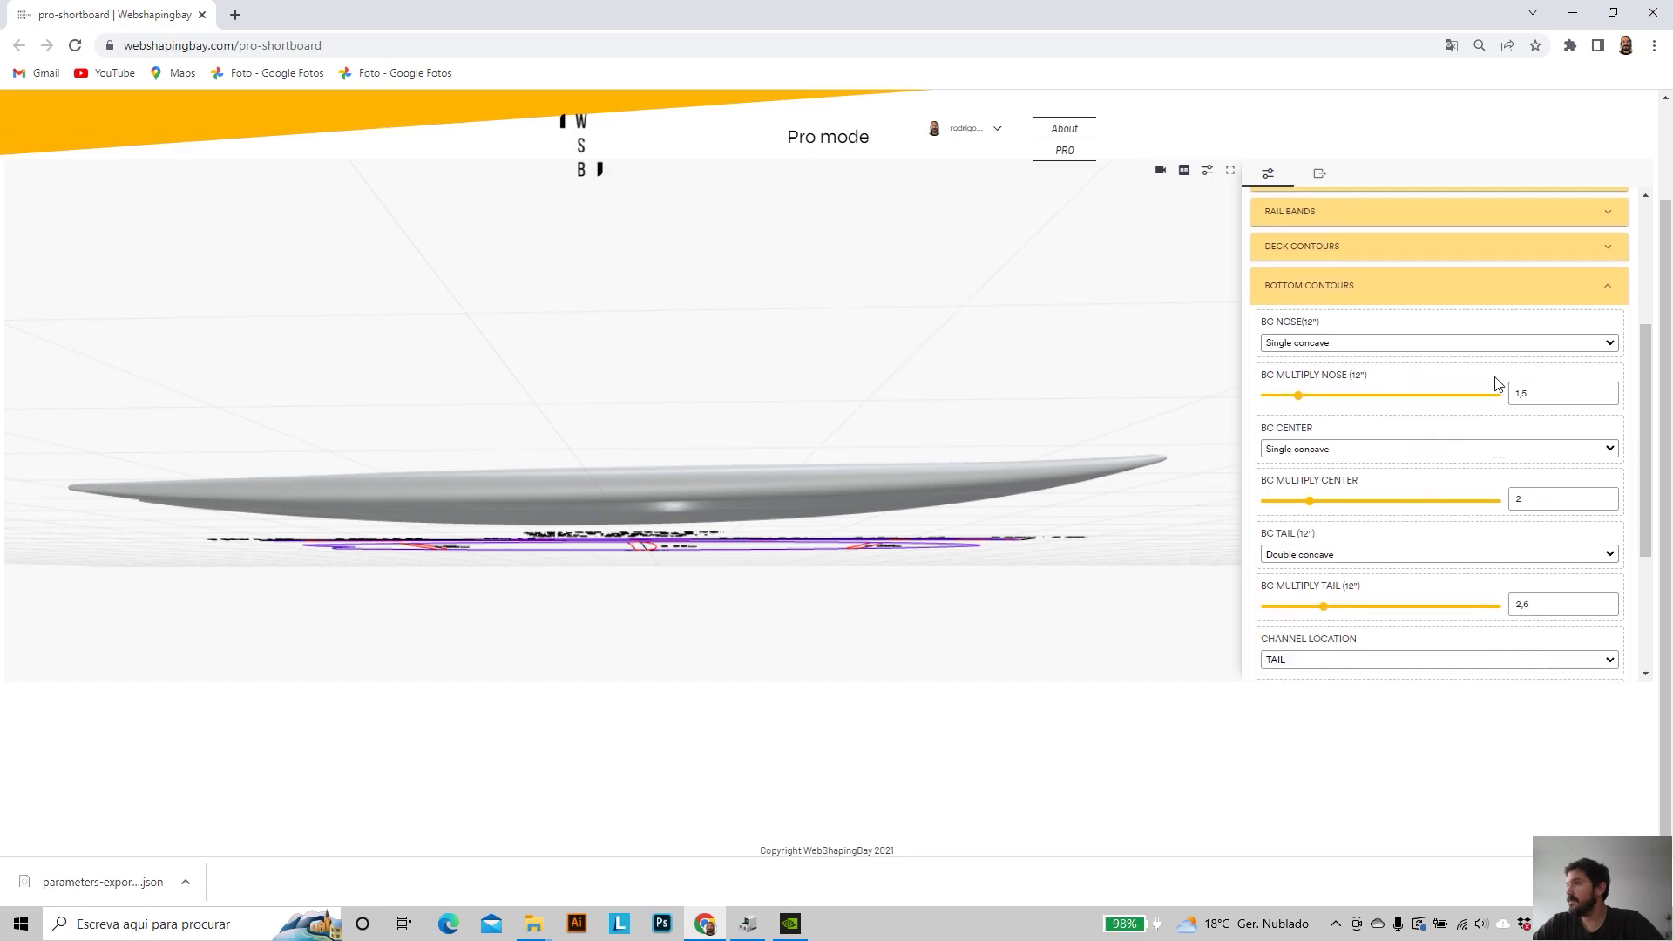
left_click_drag(803, 489, 812, 476)
left_click(1607, 345)
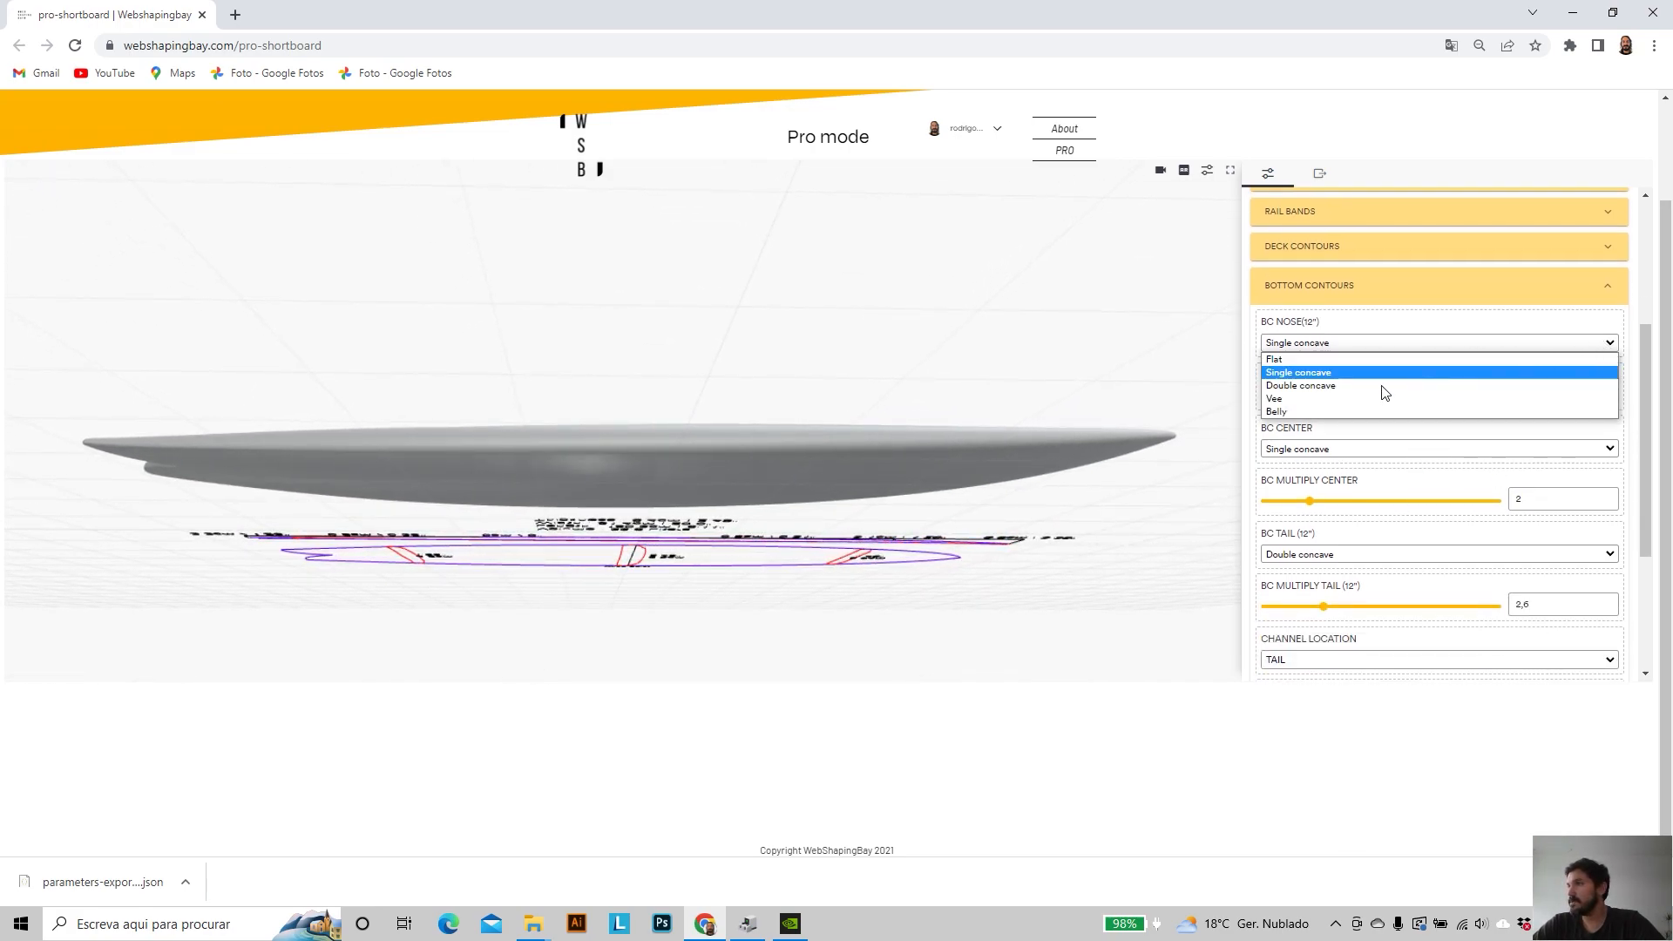
left_click(1300, 399)
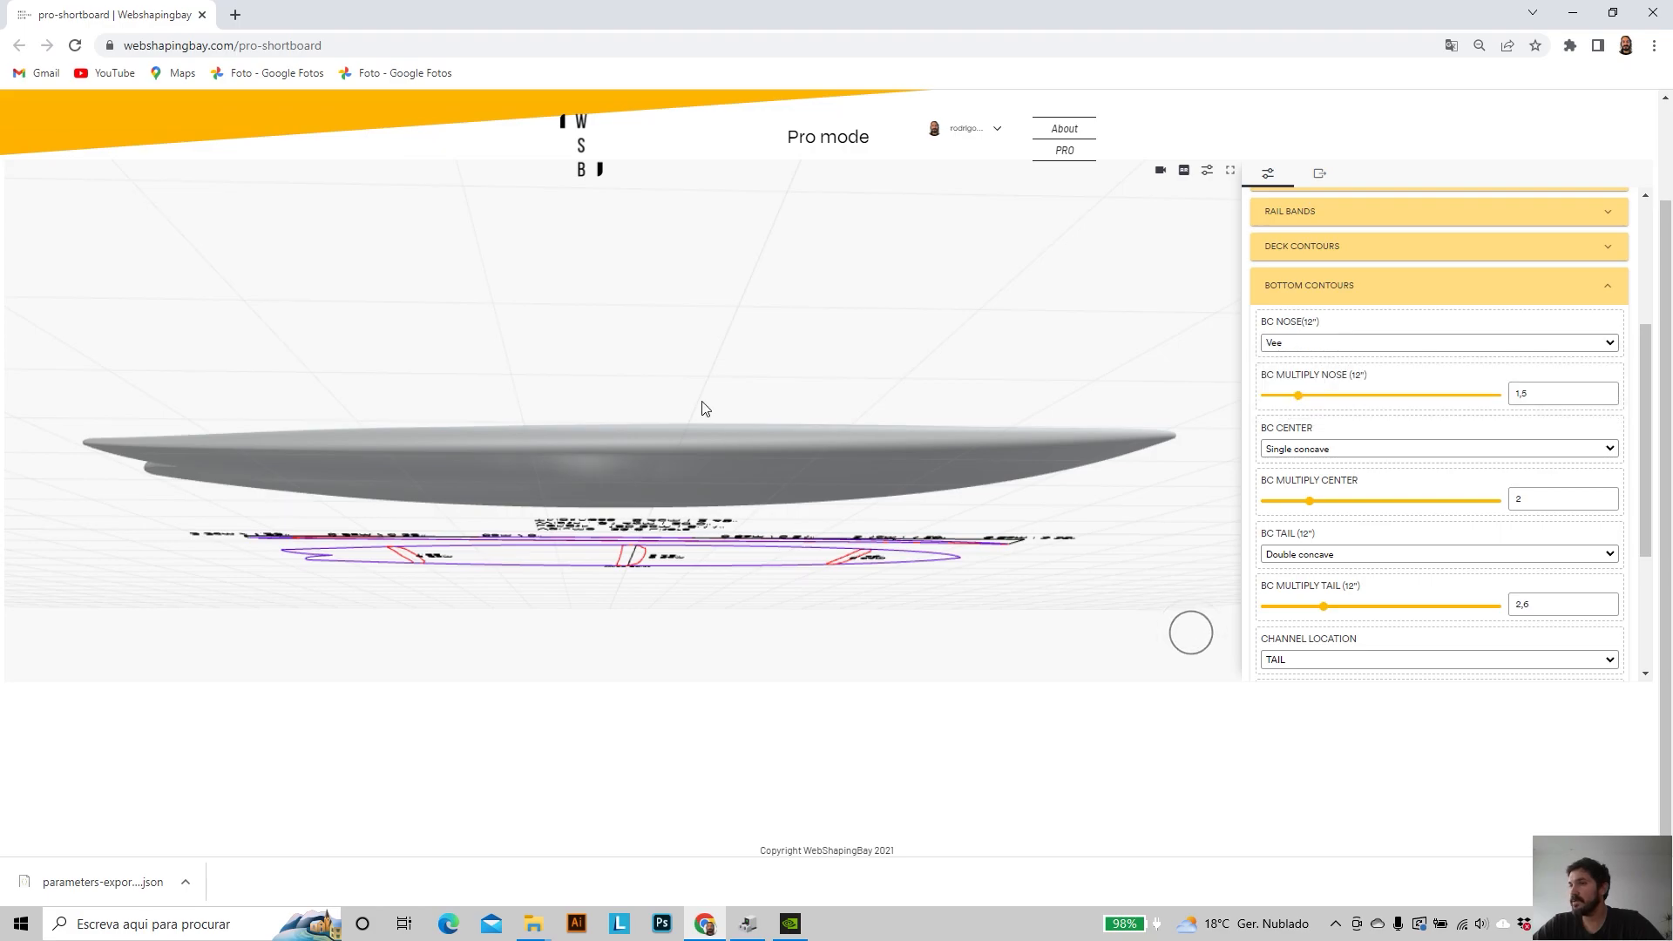
scroll(822, 292, "up", 3)
mouse_move(822, 292)
right_mouse_down()
mouse_move(774, 424)
mouse_move(798, 477)
mouse_move(772, 507)
right_mouse_up()
scroll(788, 432, "up", 3)
scroll(775, 432, "up", 3)
left_click_drag(724, 500, 702, 520)
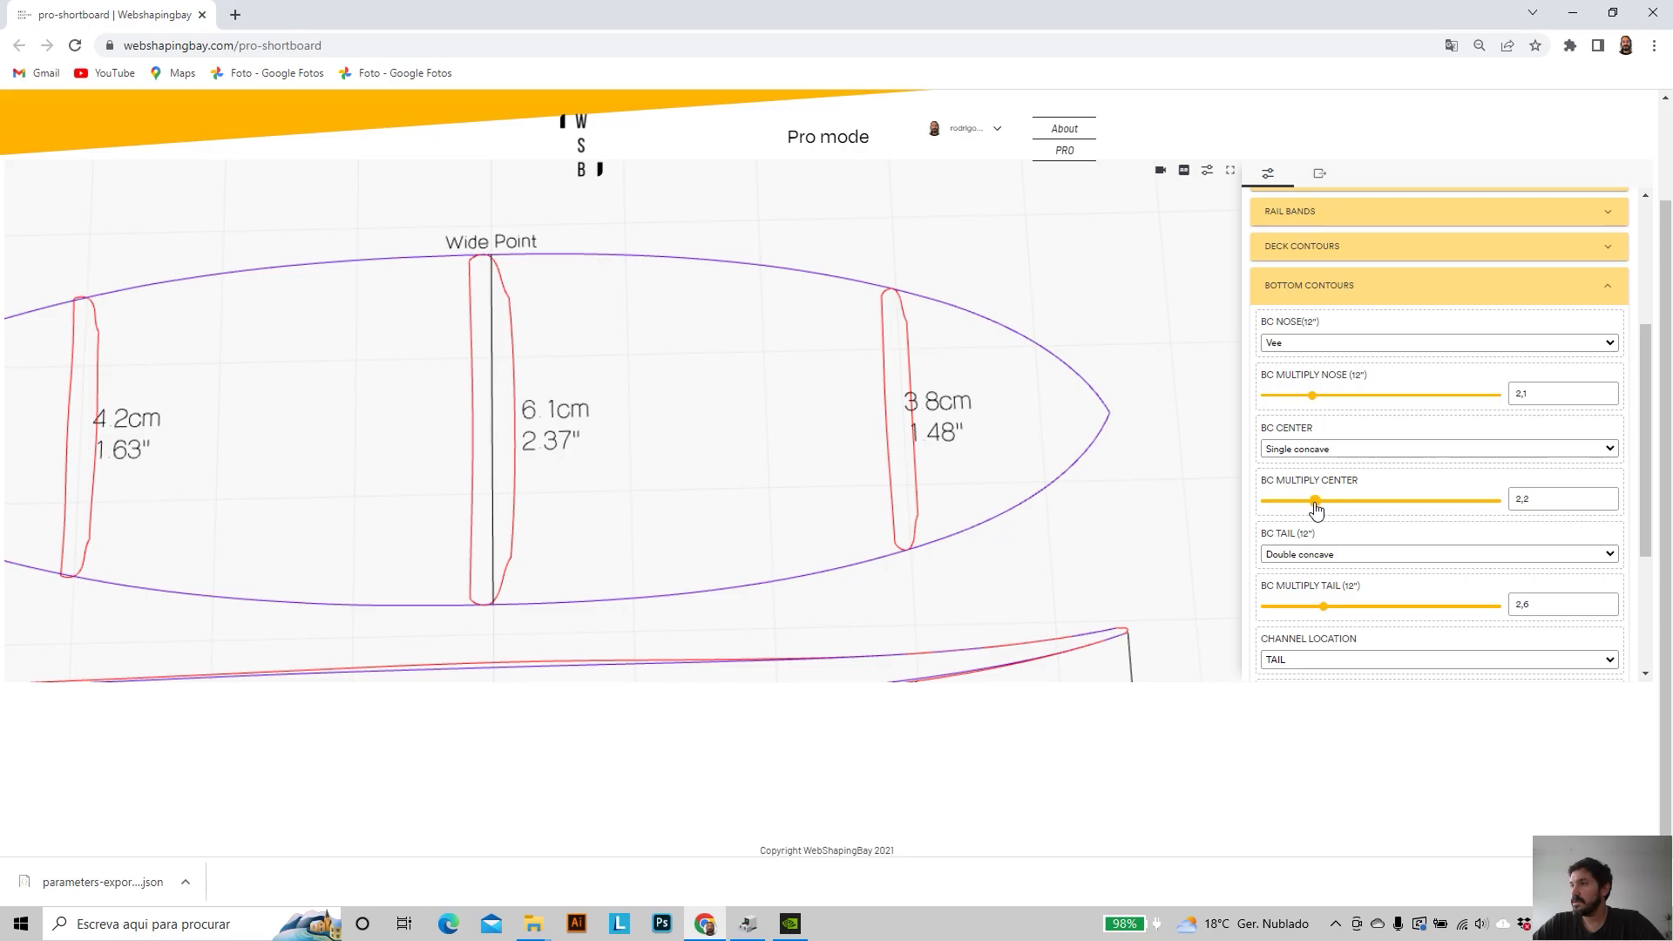
- Set the center bottom contour multiplier to 2.1 and review the available tail contour types, keeping Double concave
scroll(1338, 558, "down", 1)
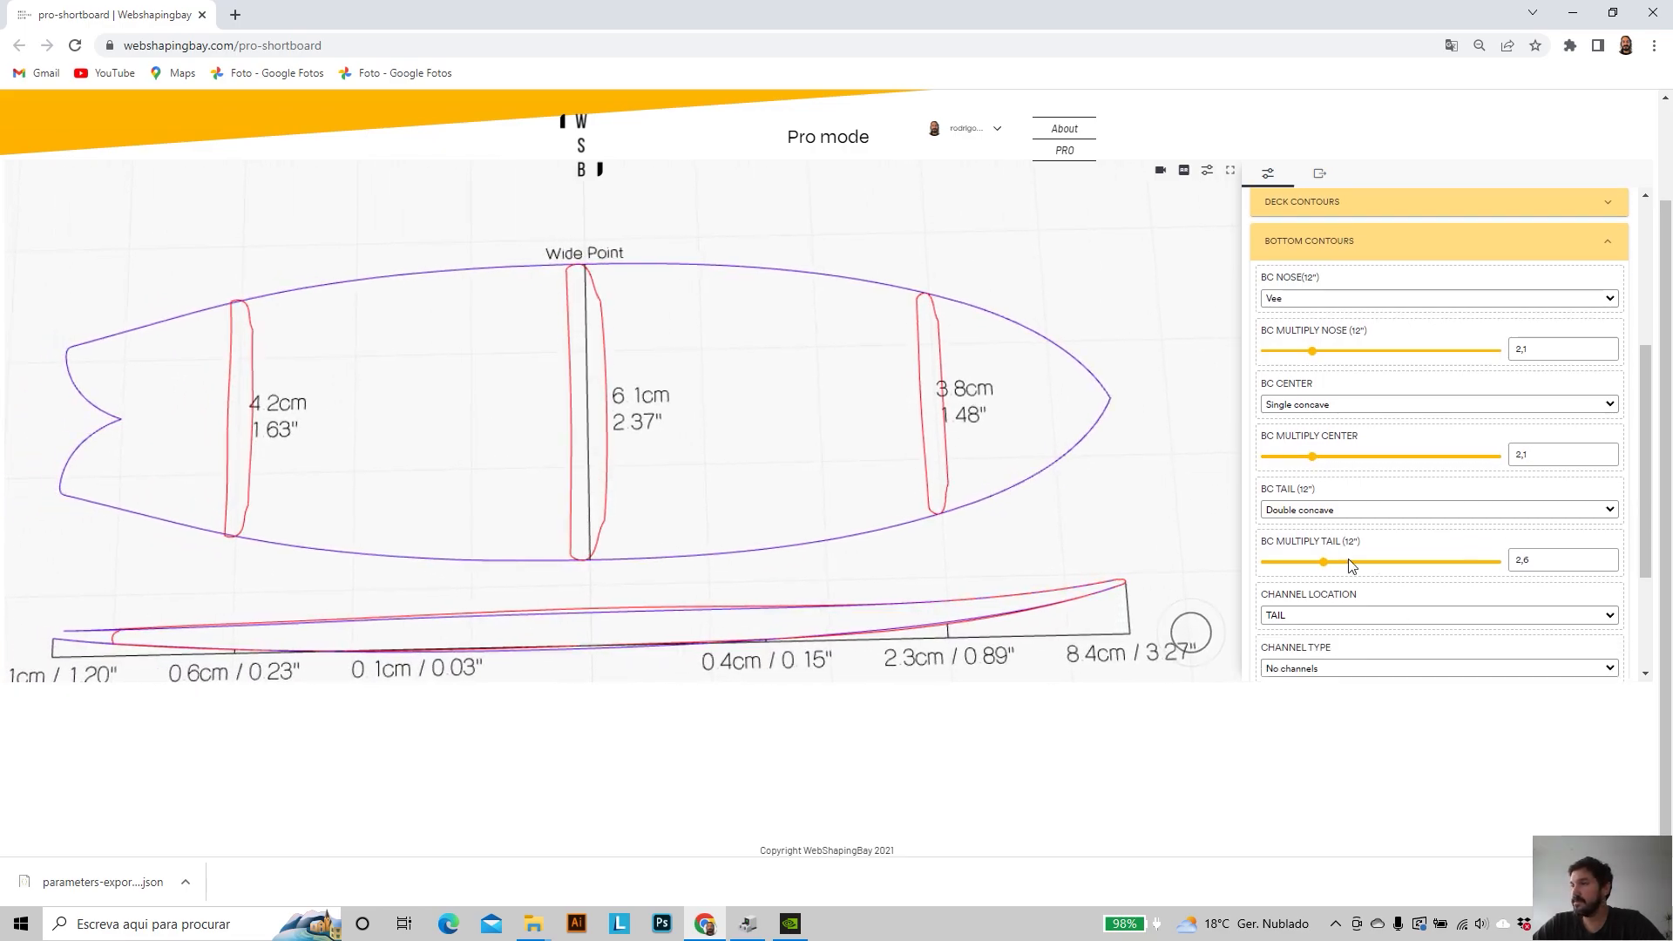
left_click(1613, 467)
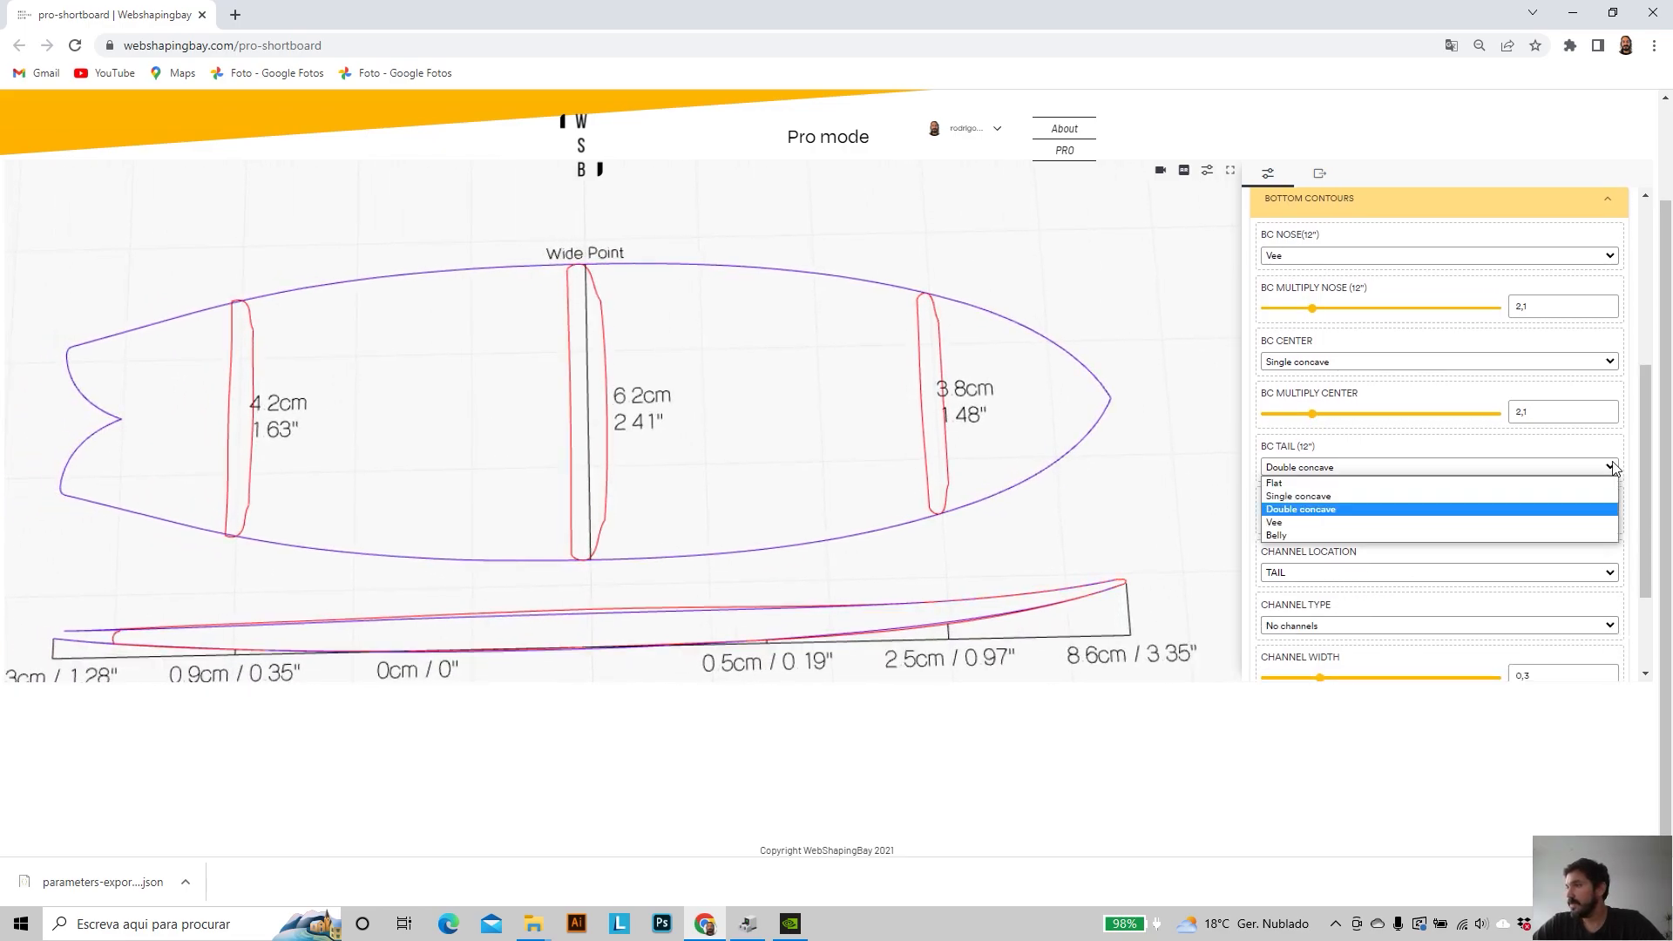
left_click(1614, 468)
scroll(1420, 418, "down", 2)
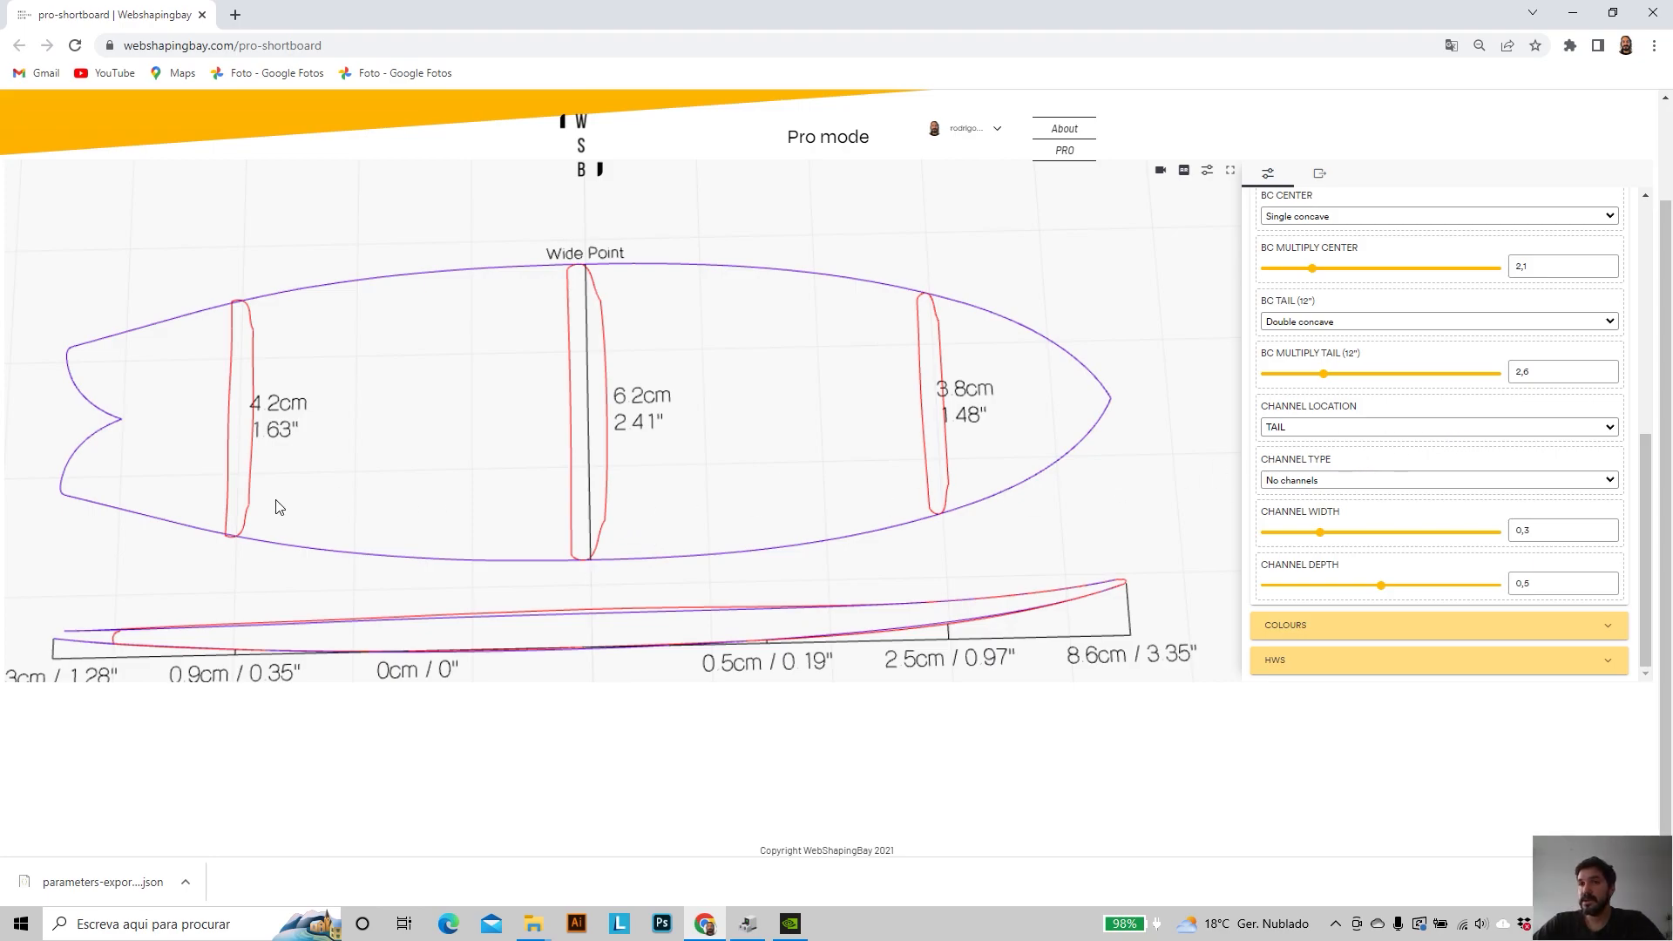
- Set the channel location to CENTER and the channel type to CONCAVE channel
left_click(1610, 425)
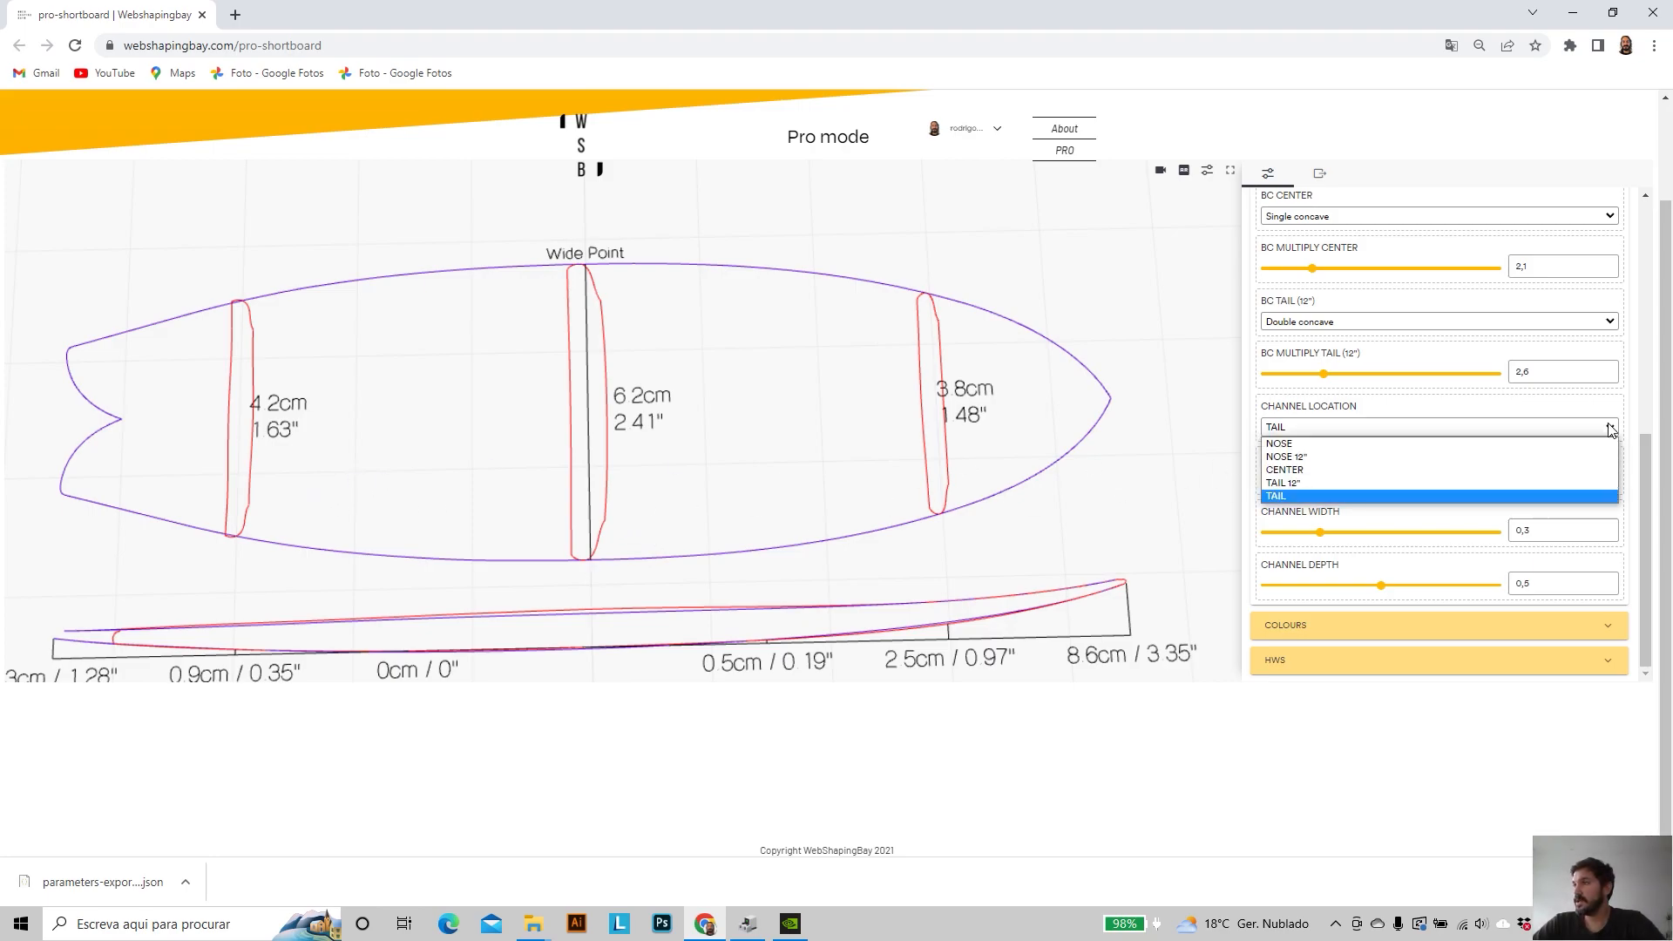
left_click(1303, 471)
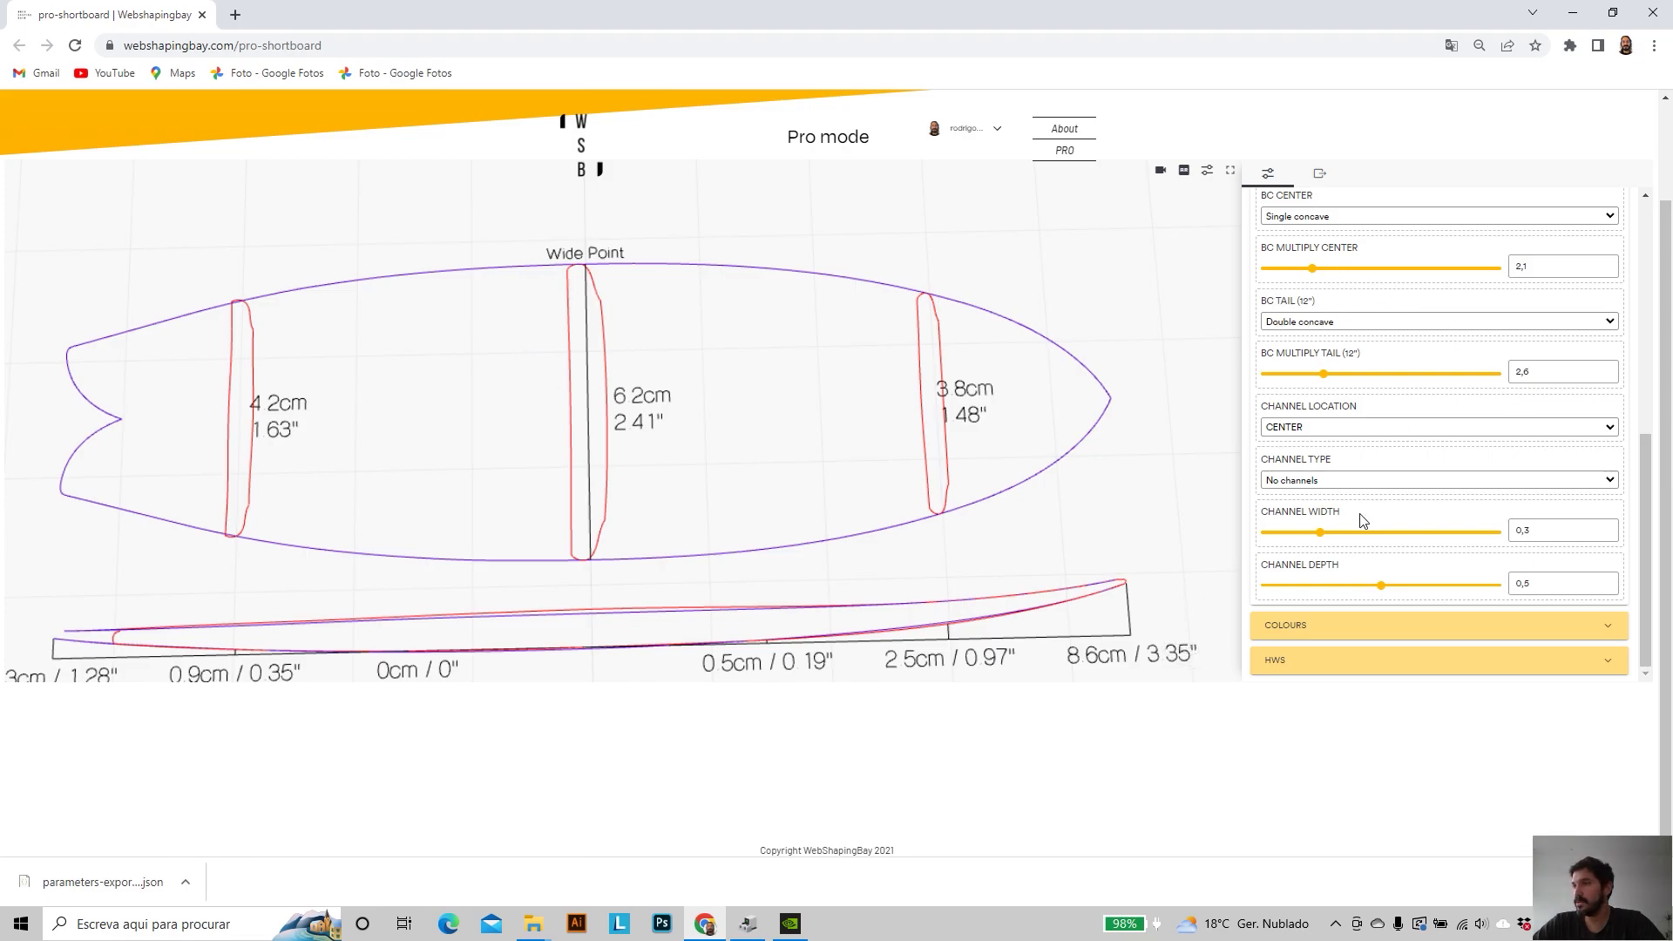
left_click(1610, 480)
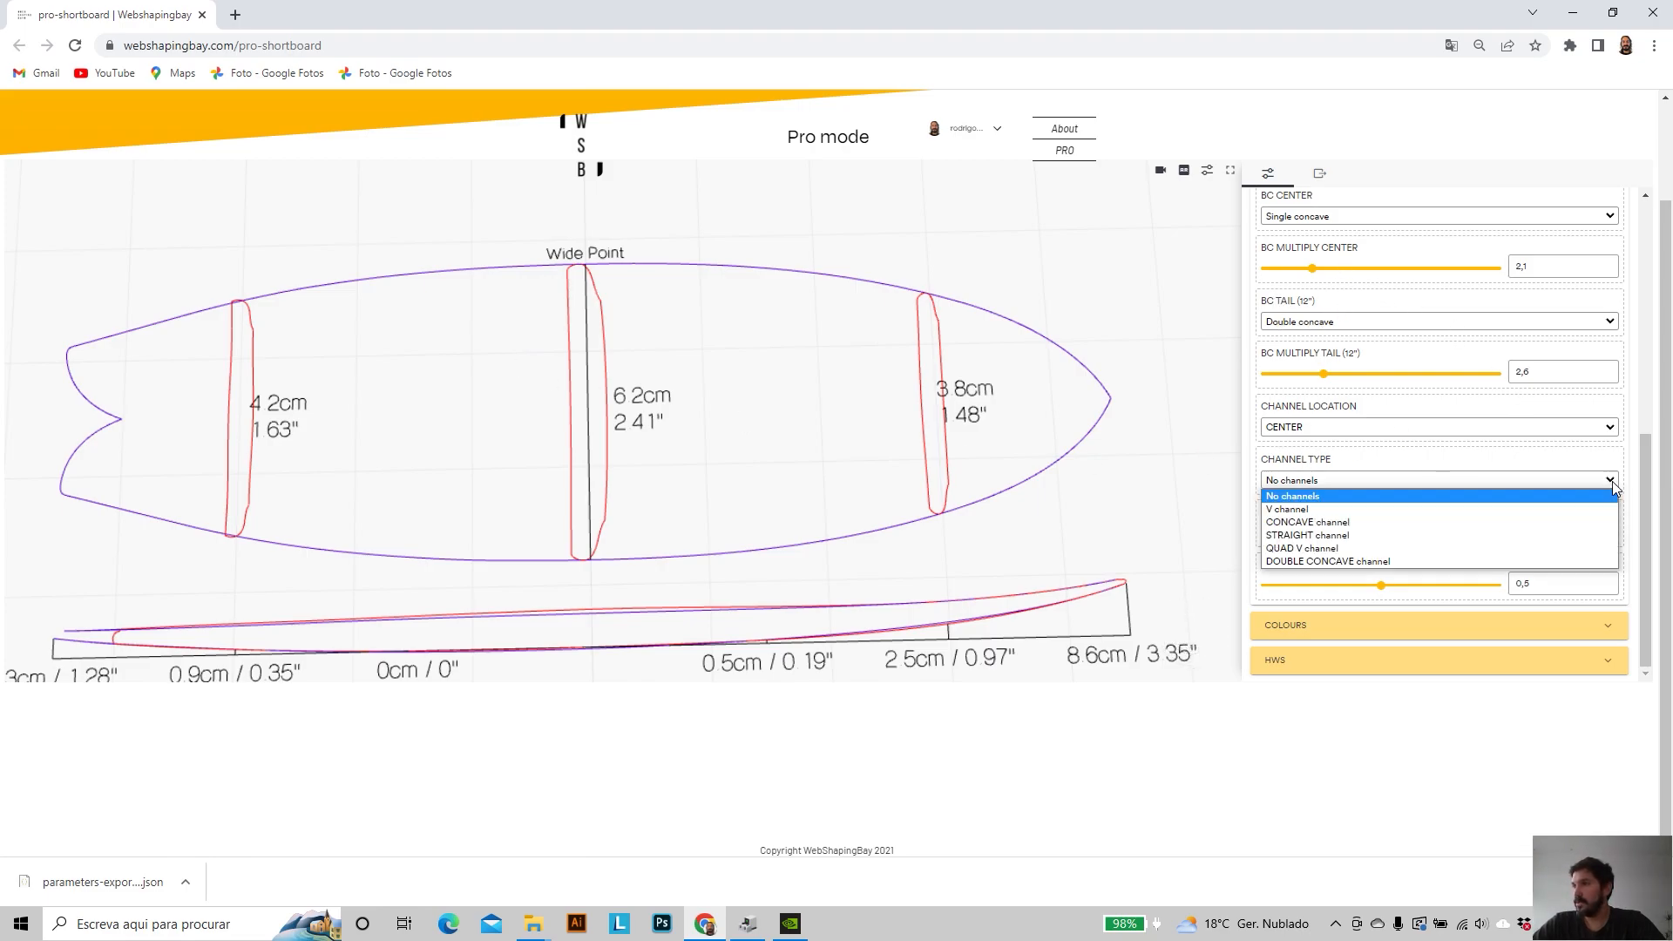
left_click(1307, 523)
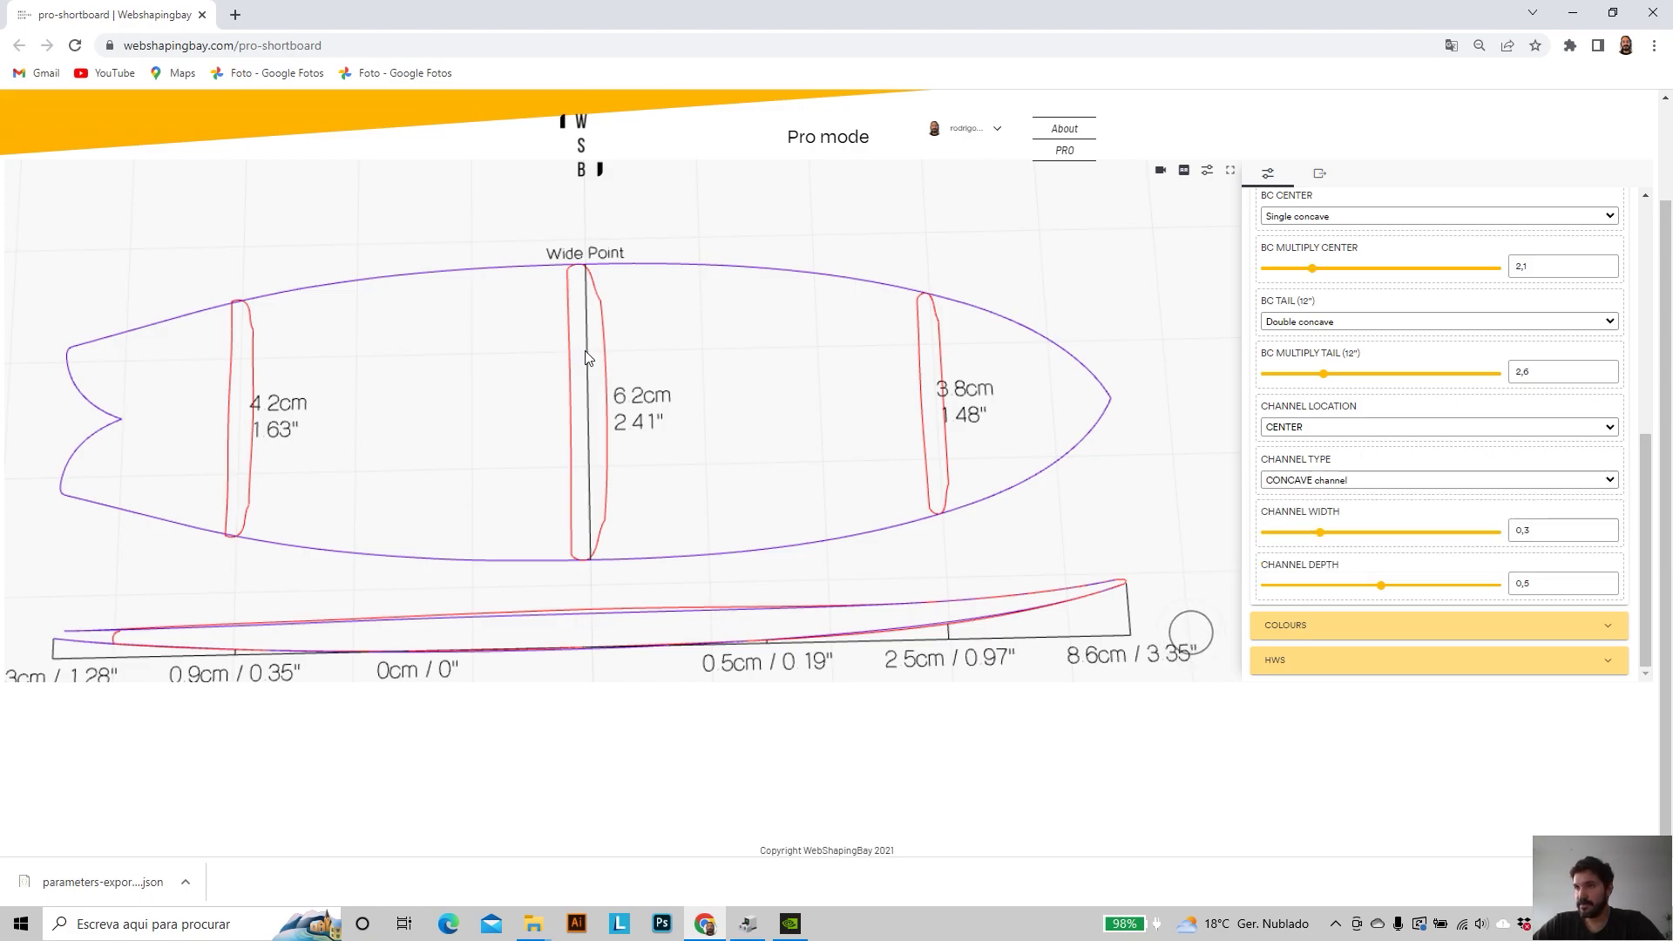
scroll(582, 390, "up", 3)
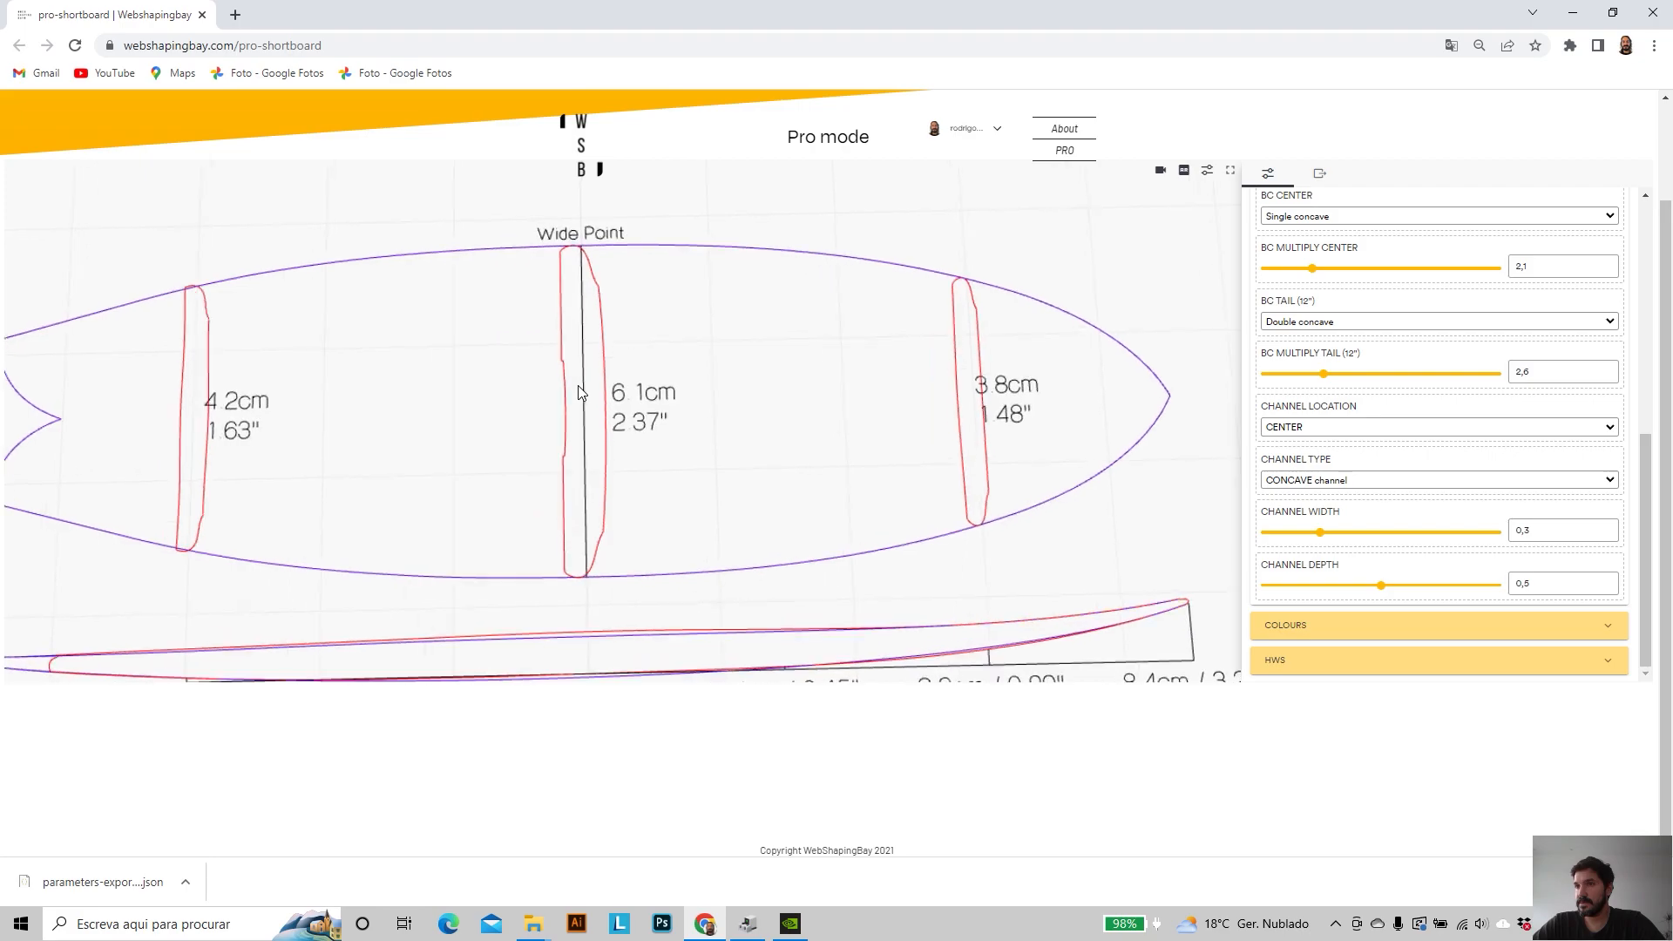
- Set the channel width to 0.58 and inspect the concave channel in the center cross-section
left_click(1366, 533)
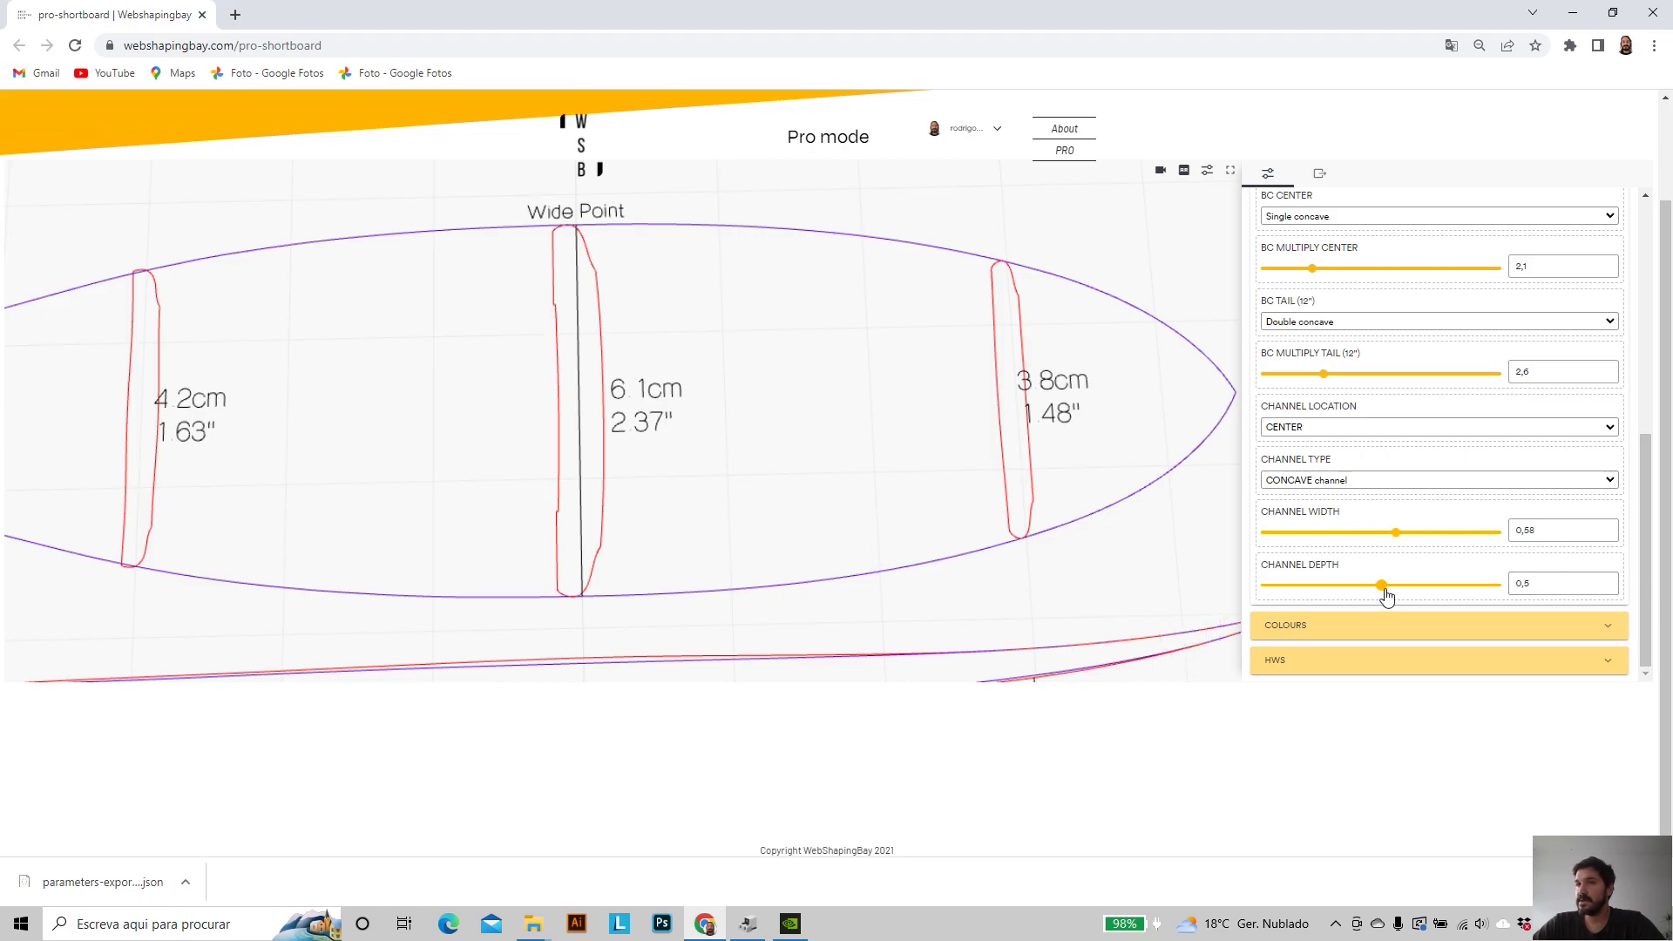
scroll(861, 409, "down", 5)
mouse_move(802, 427)
left_mouse_down()
mouse_move(776, 518)
mouse_move(845, 516)
mouse_move(762, 557)
mouse_move(782, 490)
mouse_move(724, 505)
mouse_move(698, 479)
mouse_move(776, 471)
mouse_move(684, 455)
mouse_move(744, 436)
mouse_move(688, 462)
mouse_move(627, 437)
mouse_move(606, 505)
left_mouse_up()
scroll(607, 505, "up", 5)
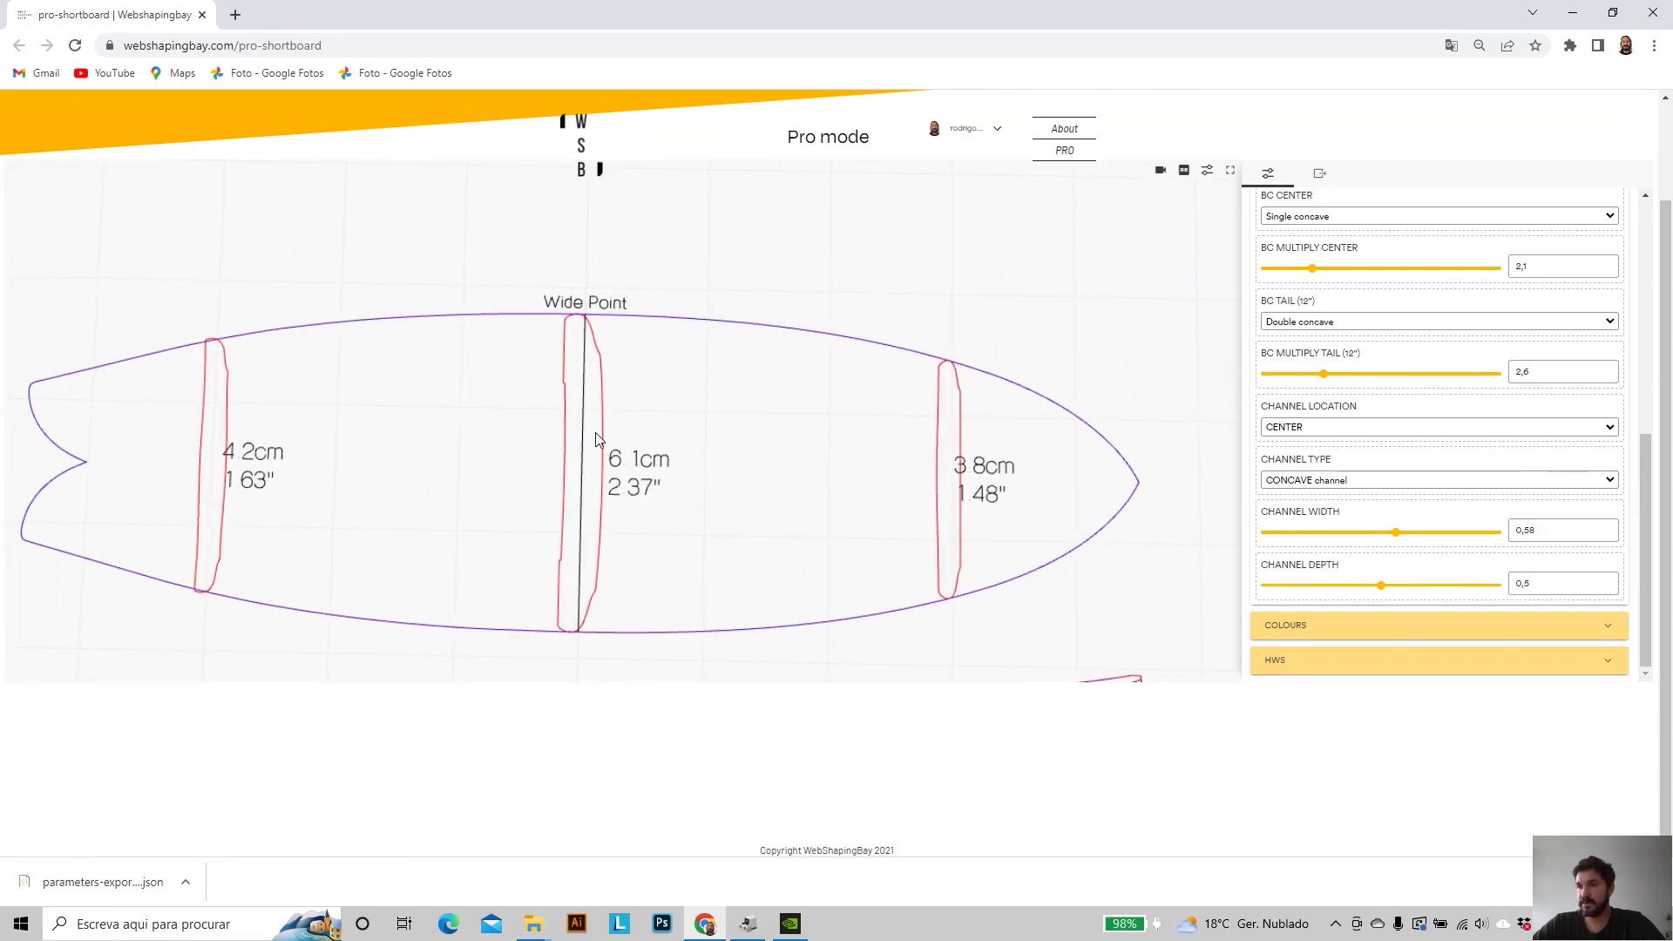
scroll(611, 417, "up", 4)
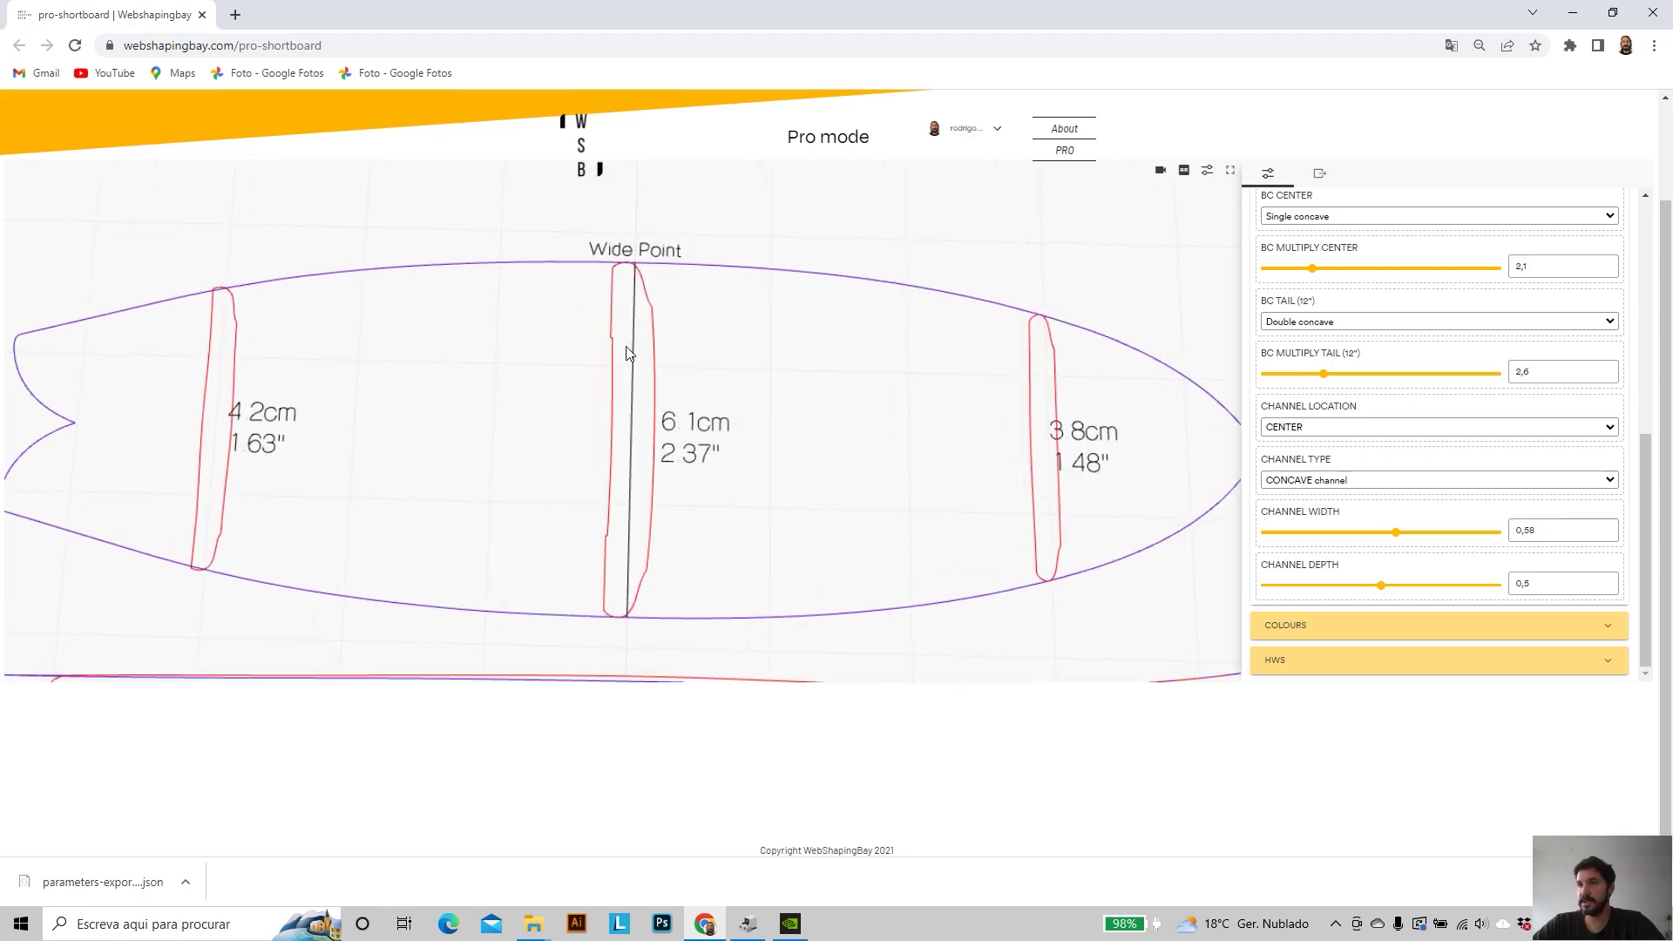
scroll(612, 348, "down", 5)
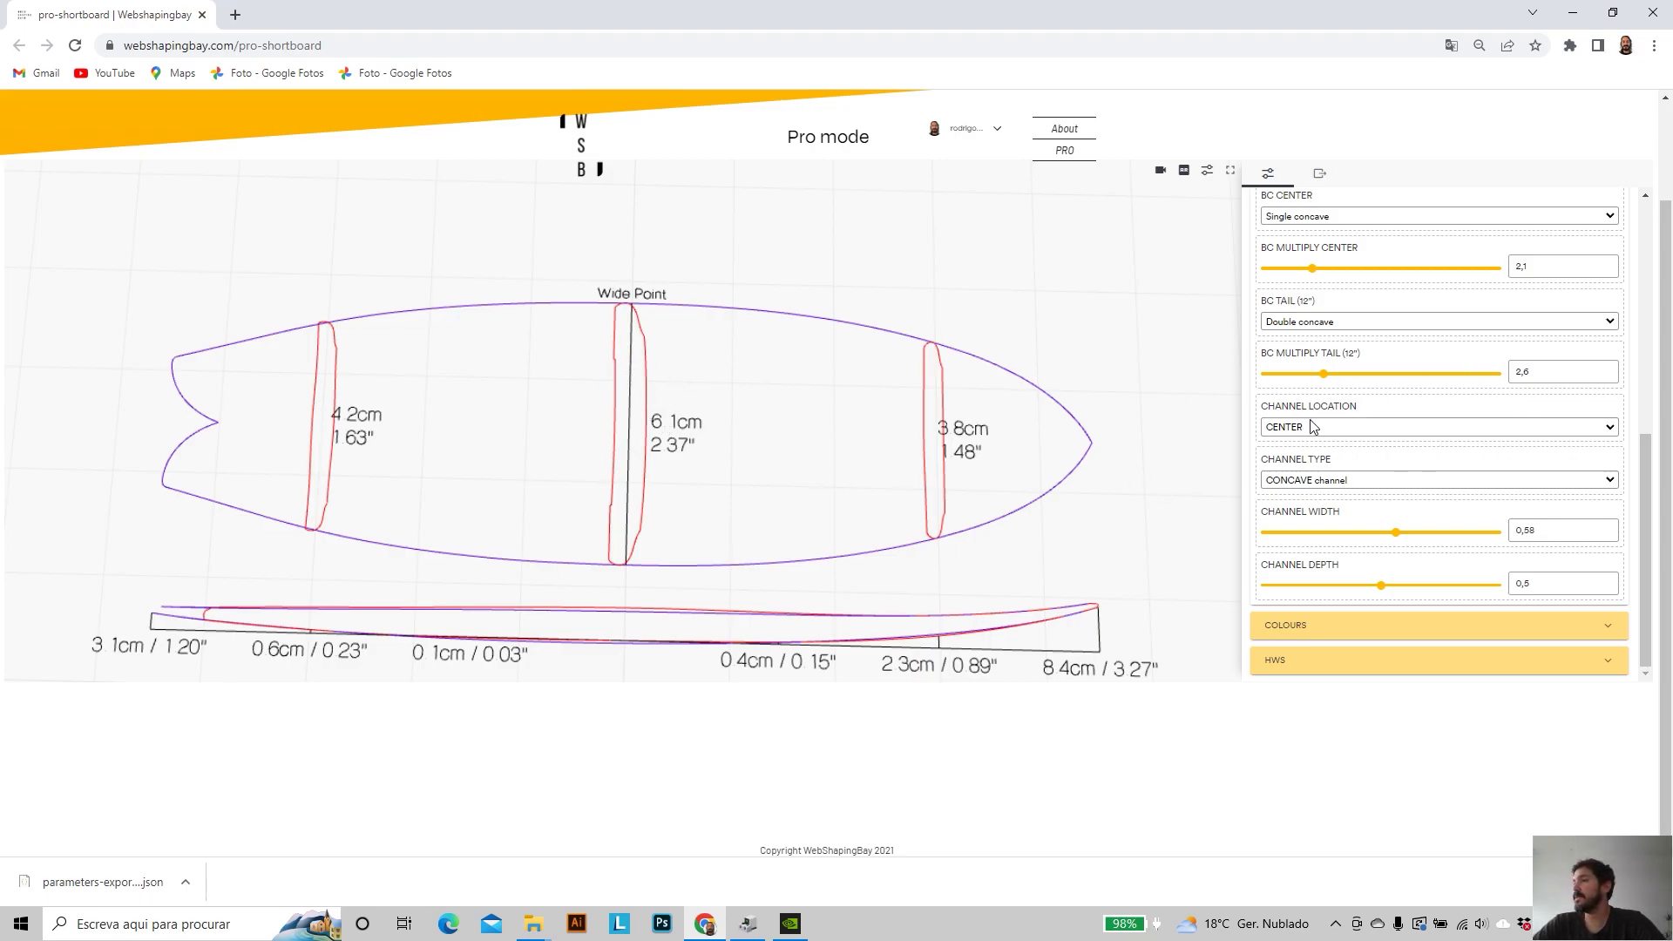
- Change the channel type to V channel, move its location to TAIL and reduce the channel width to about 0.39
left_click(1603, 485)
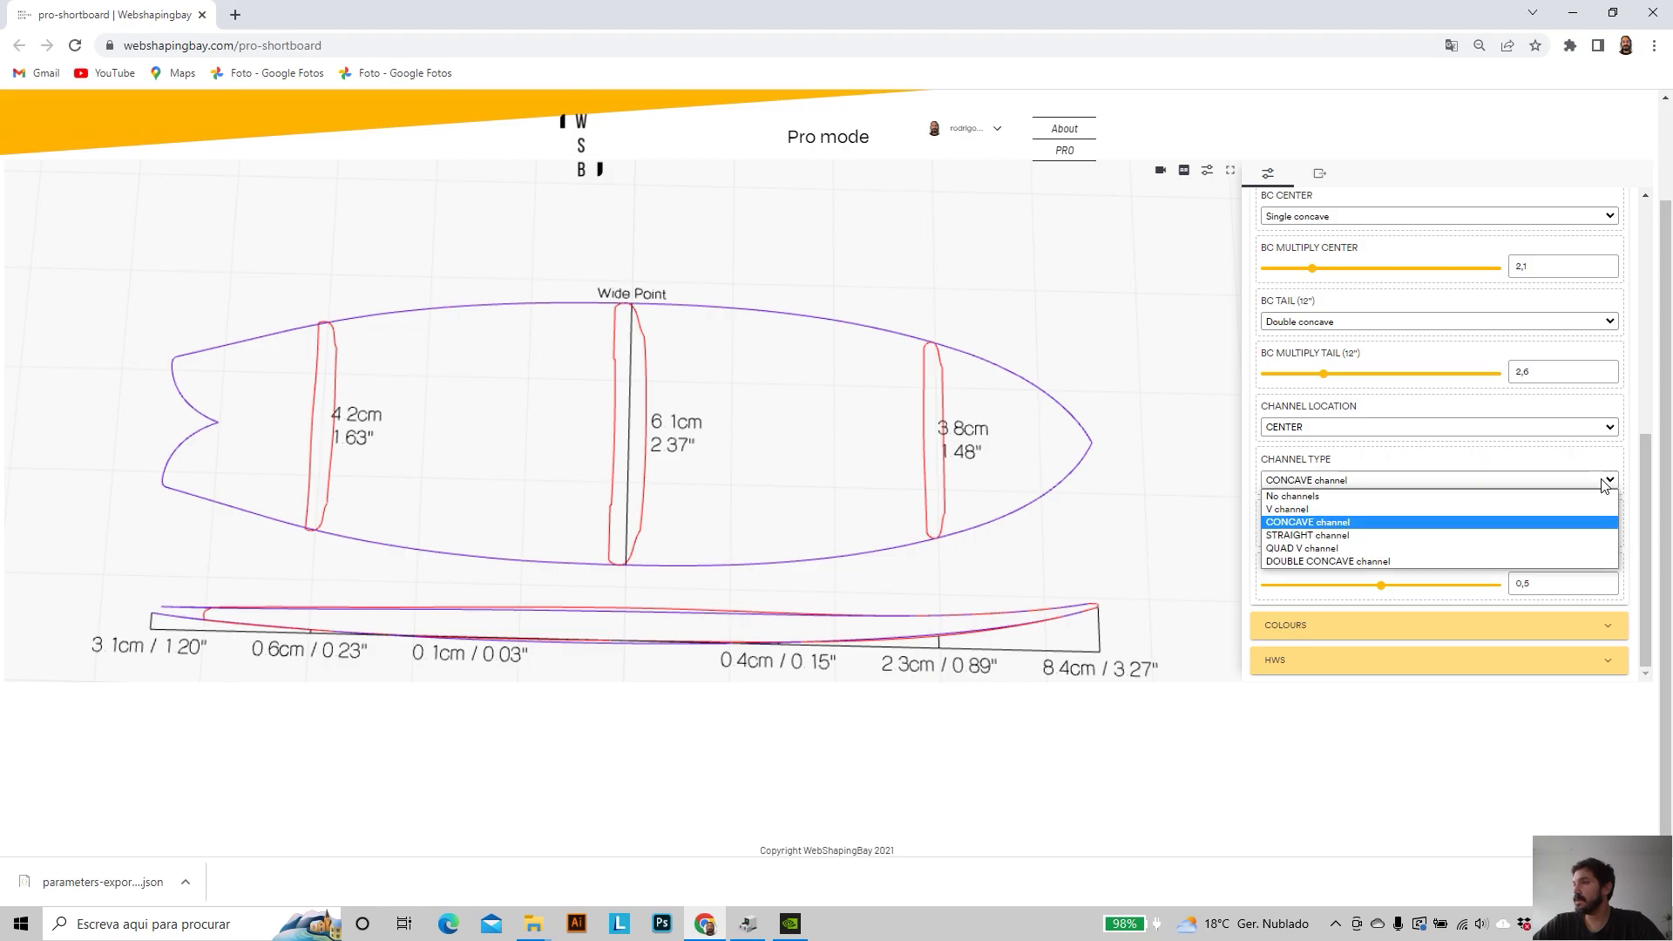
left_click(1304, 512)
left_click(1333, 429)
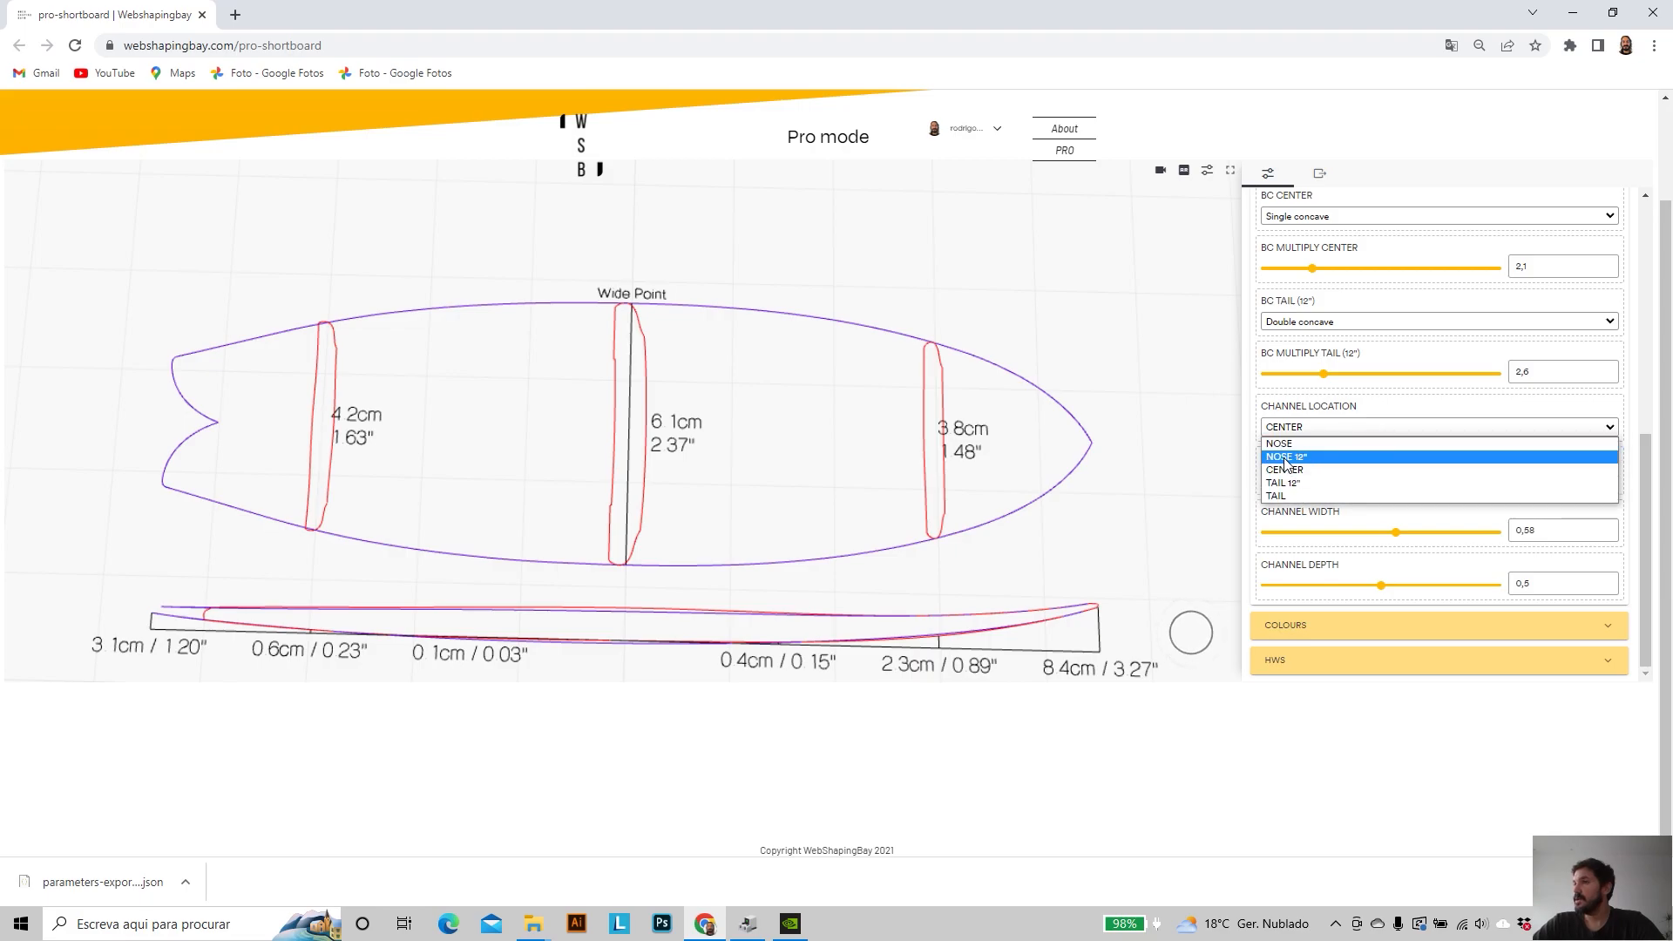
left_click(1277, 495)
left_click_drag(1392, 533, 1344, 540)
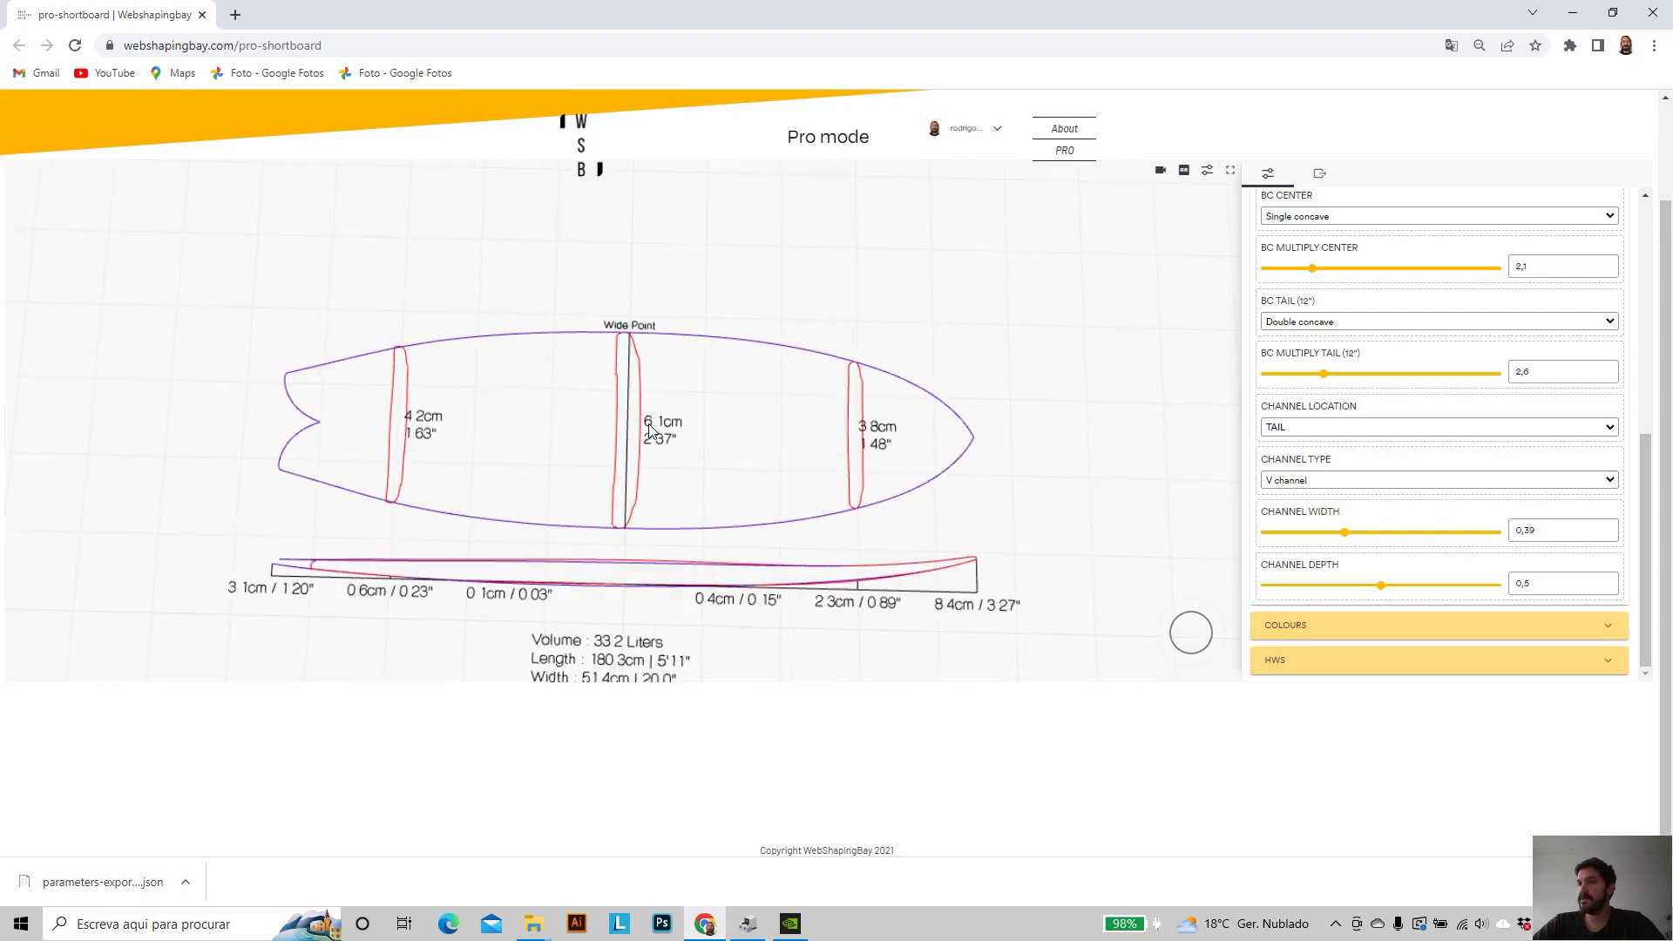
- Inspect the V channel under the tail and set its depth to 0.4 and its width to 0.33
scroll(648, 427, "down", 3)
left_click_drag(599, 506, 574, 564)
right_click_drag(573, 567, 575, 508)
left_click_drag(574, 508, 714, 368)
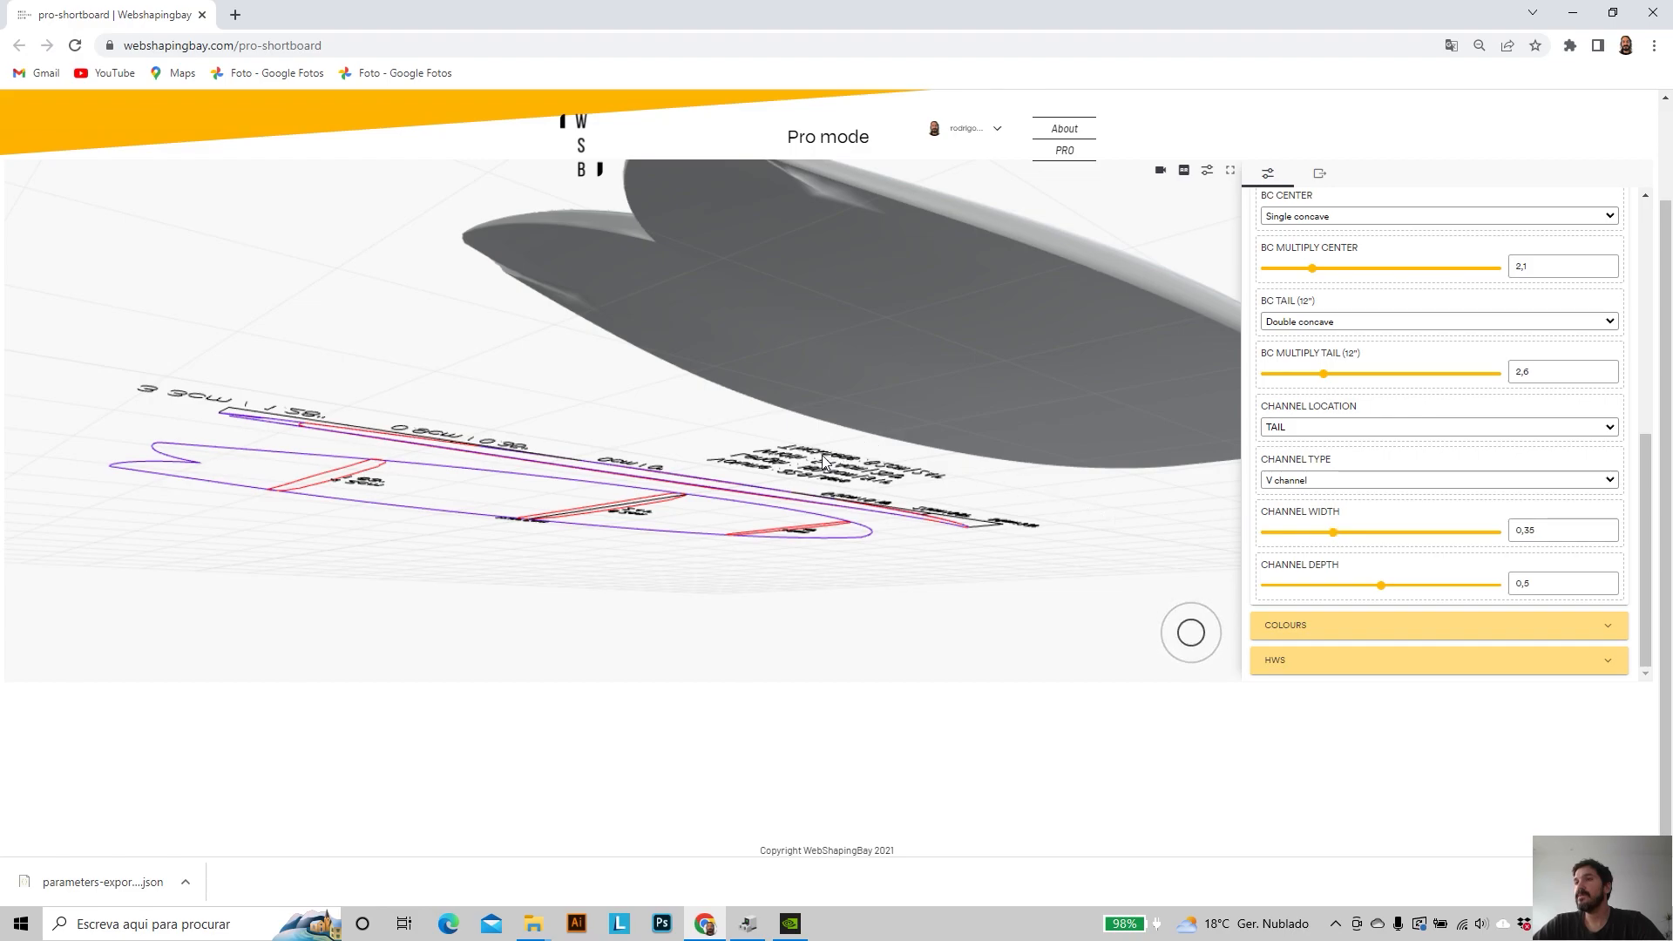
scroll(863, 414, "down", 4)
mouse_move(863, 414)
left_mouse_down()
mouse_move(894, 431)
mouse_move(911, 388)
mouse_move(889, 400)
left_mouse_up()
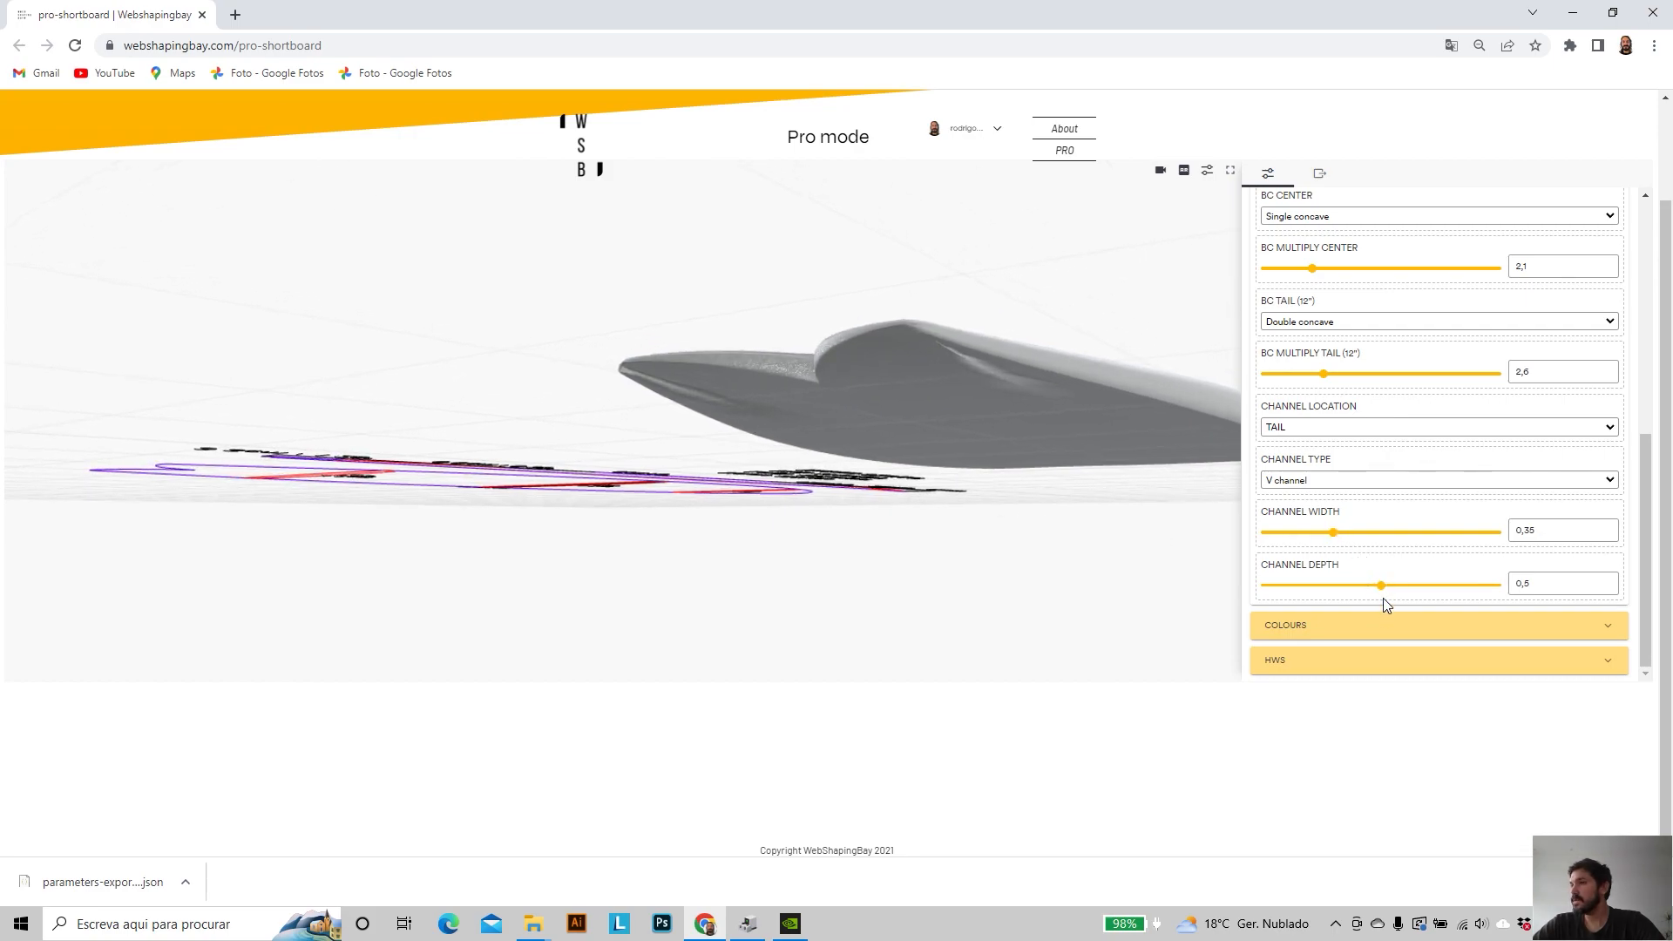
left_click_drag(1334, 532, 1327, 531)
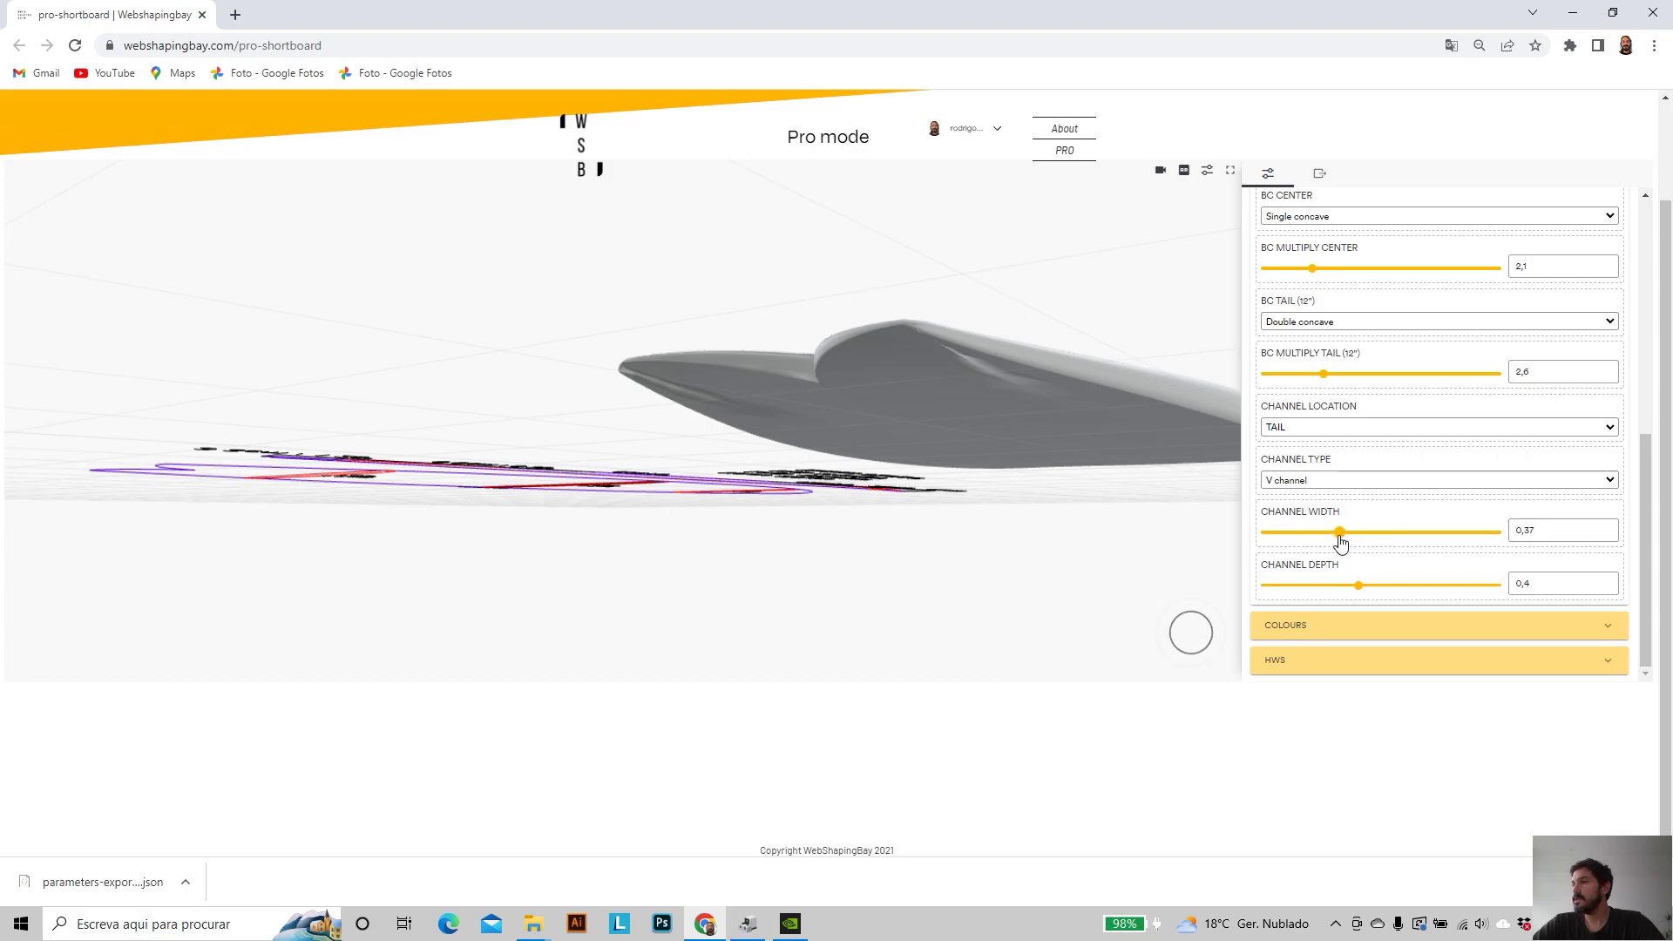
left_click_drag(855, 417, 777, 451)
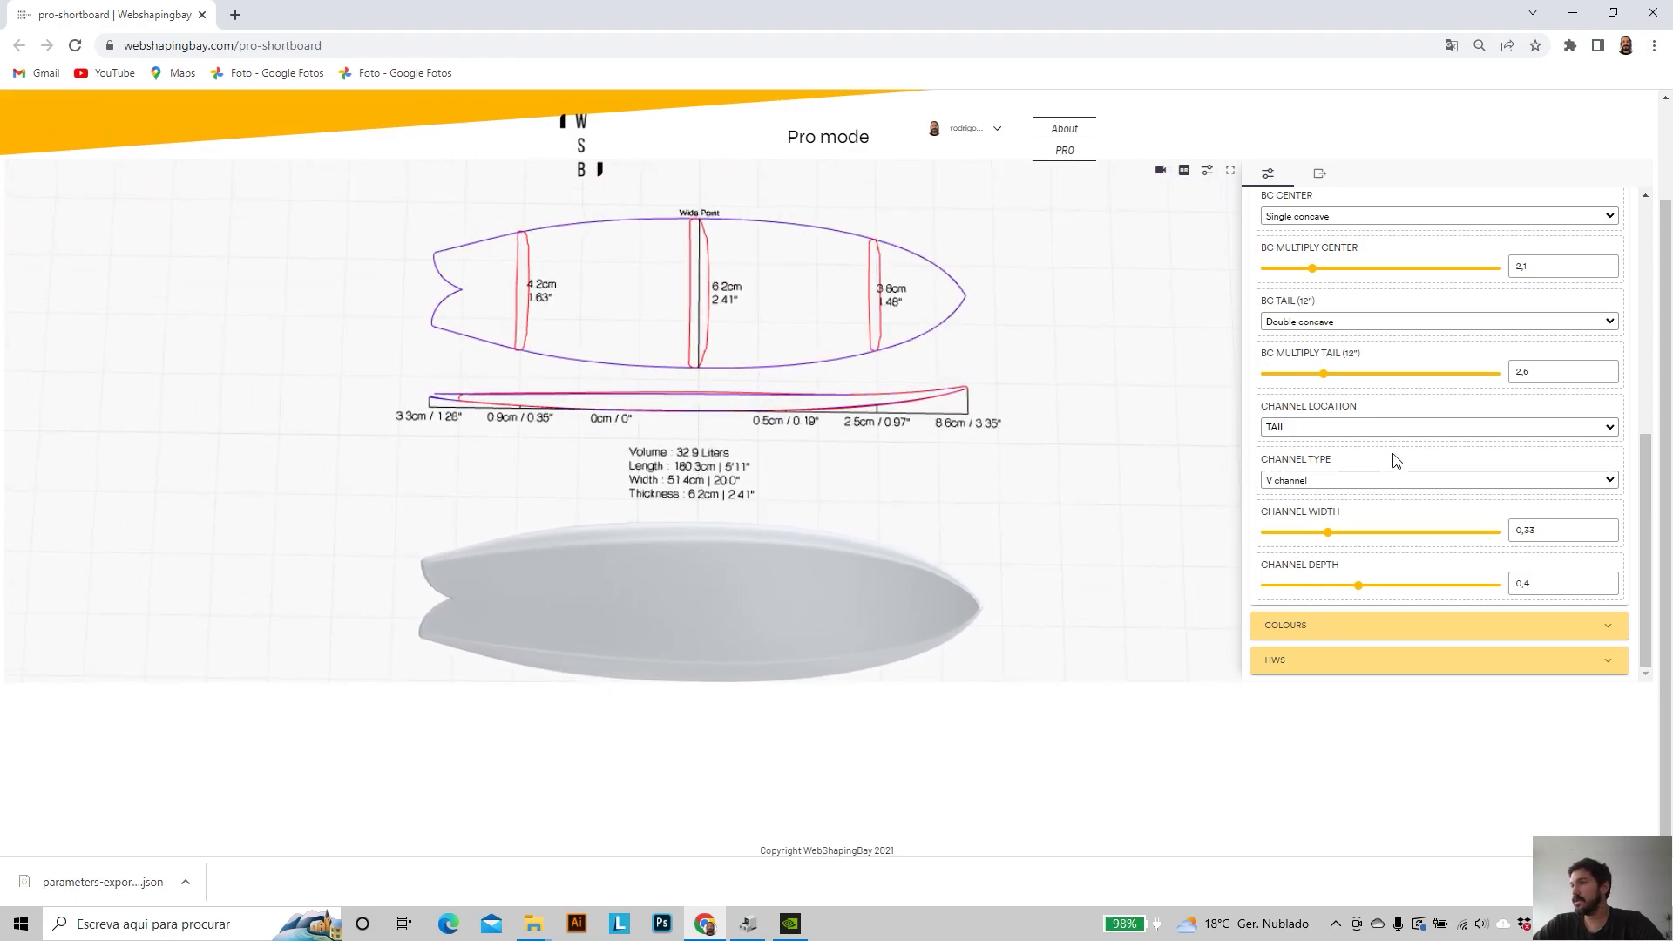
- In Your Data, select the PDF - Hollow wooden structure(2D) file to display the board's rib and spine templates
scroll(1614, 392, "up", 3)
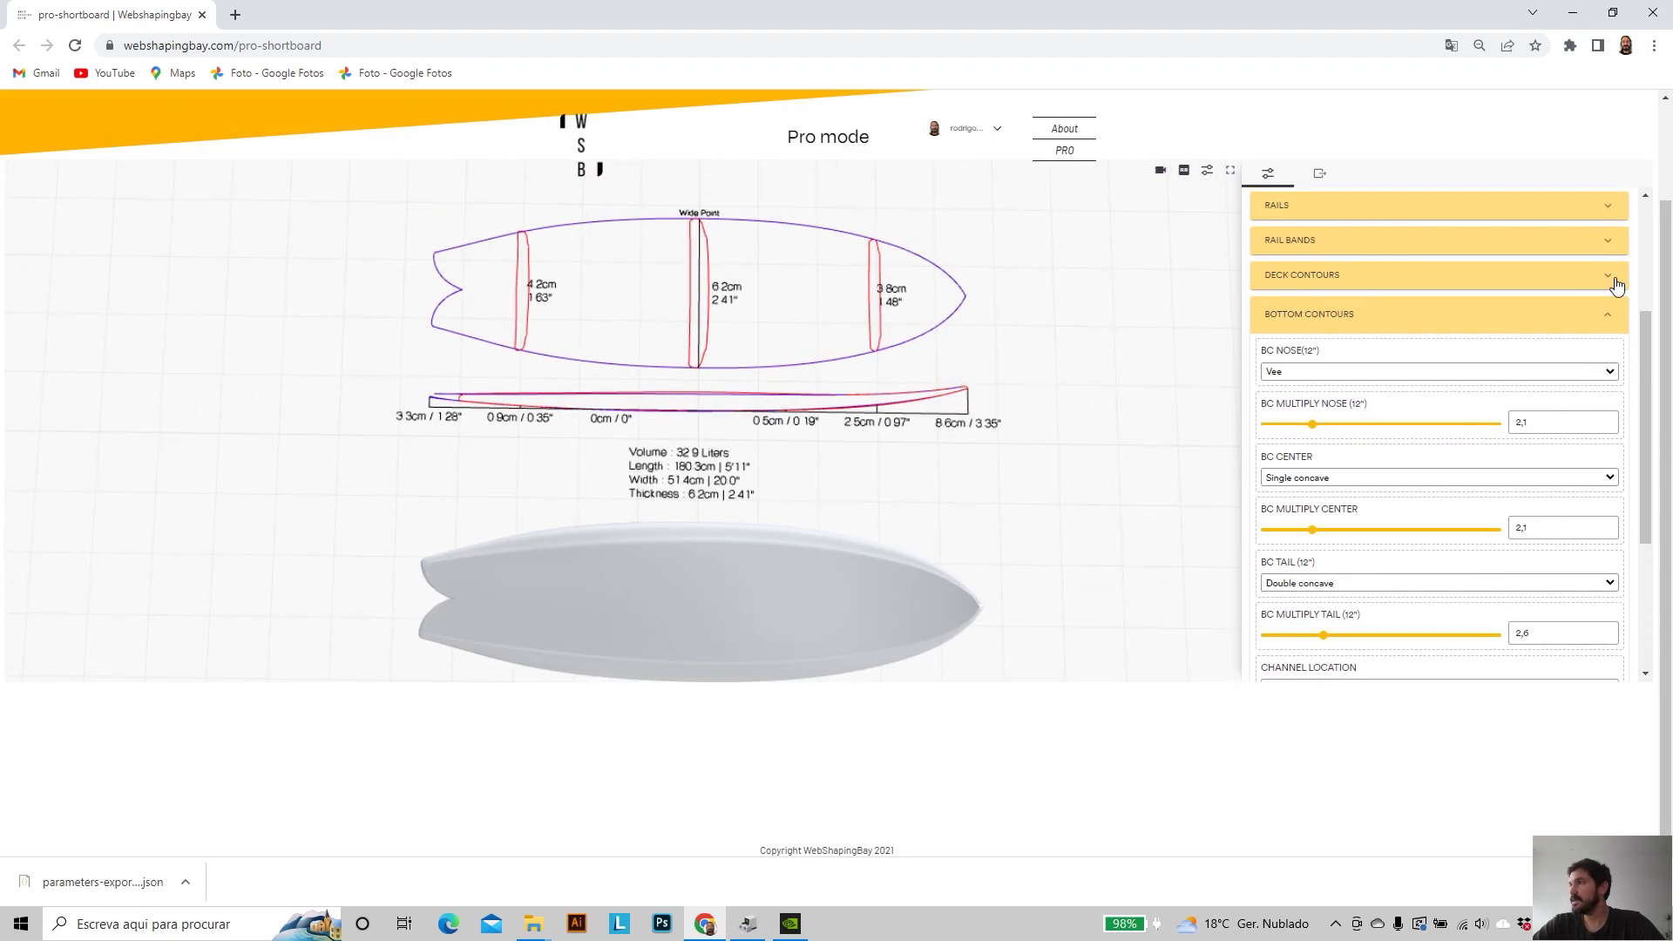
left_click(1611, 319)
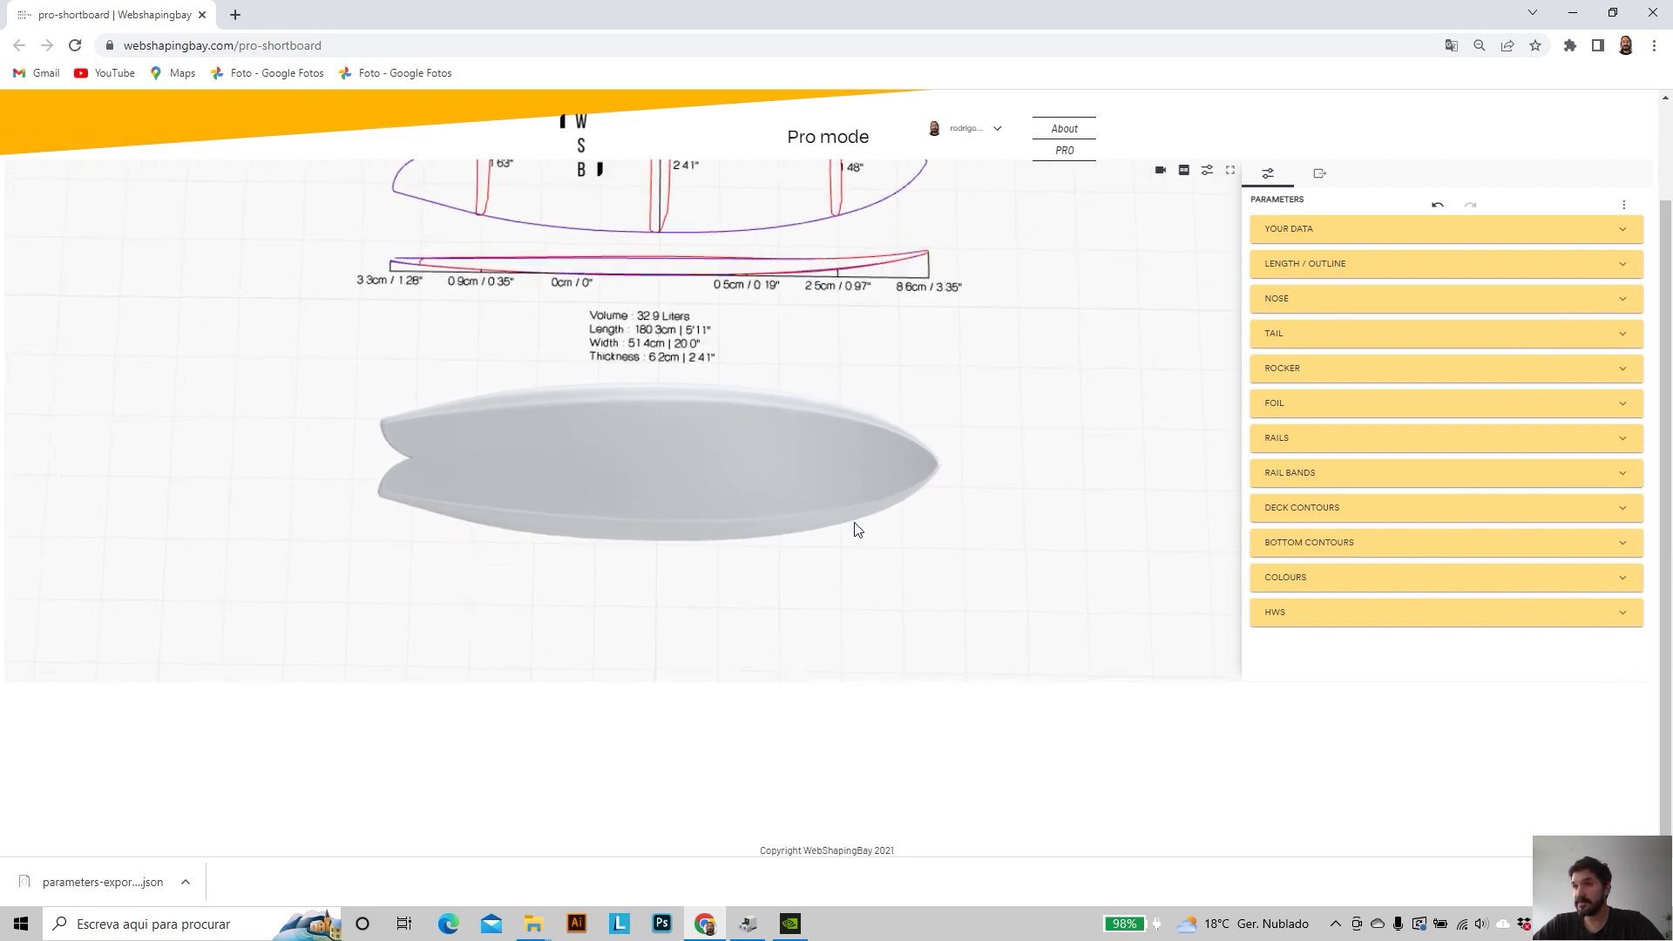
scroll(1607, 397, "up", 1)
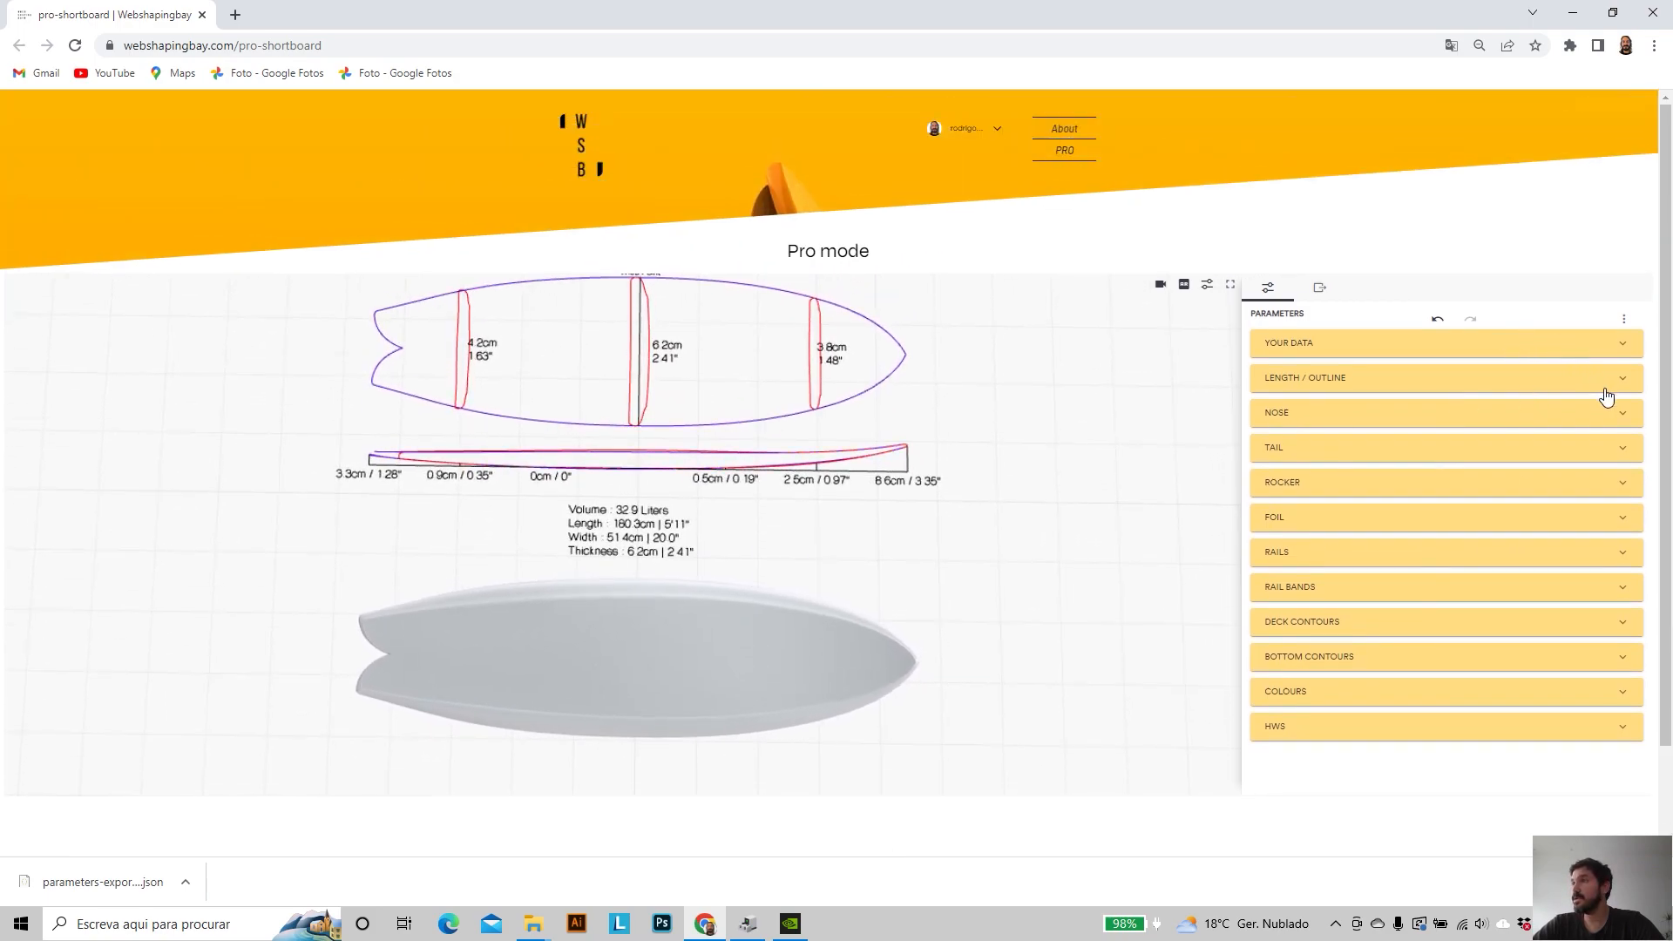
left_click(1626, 351)
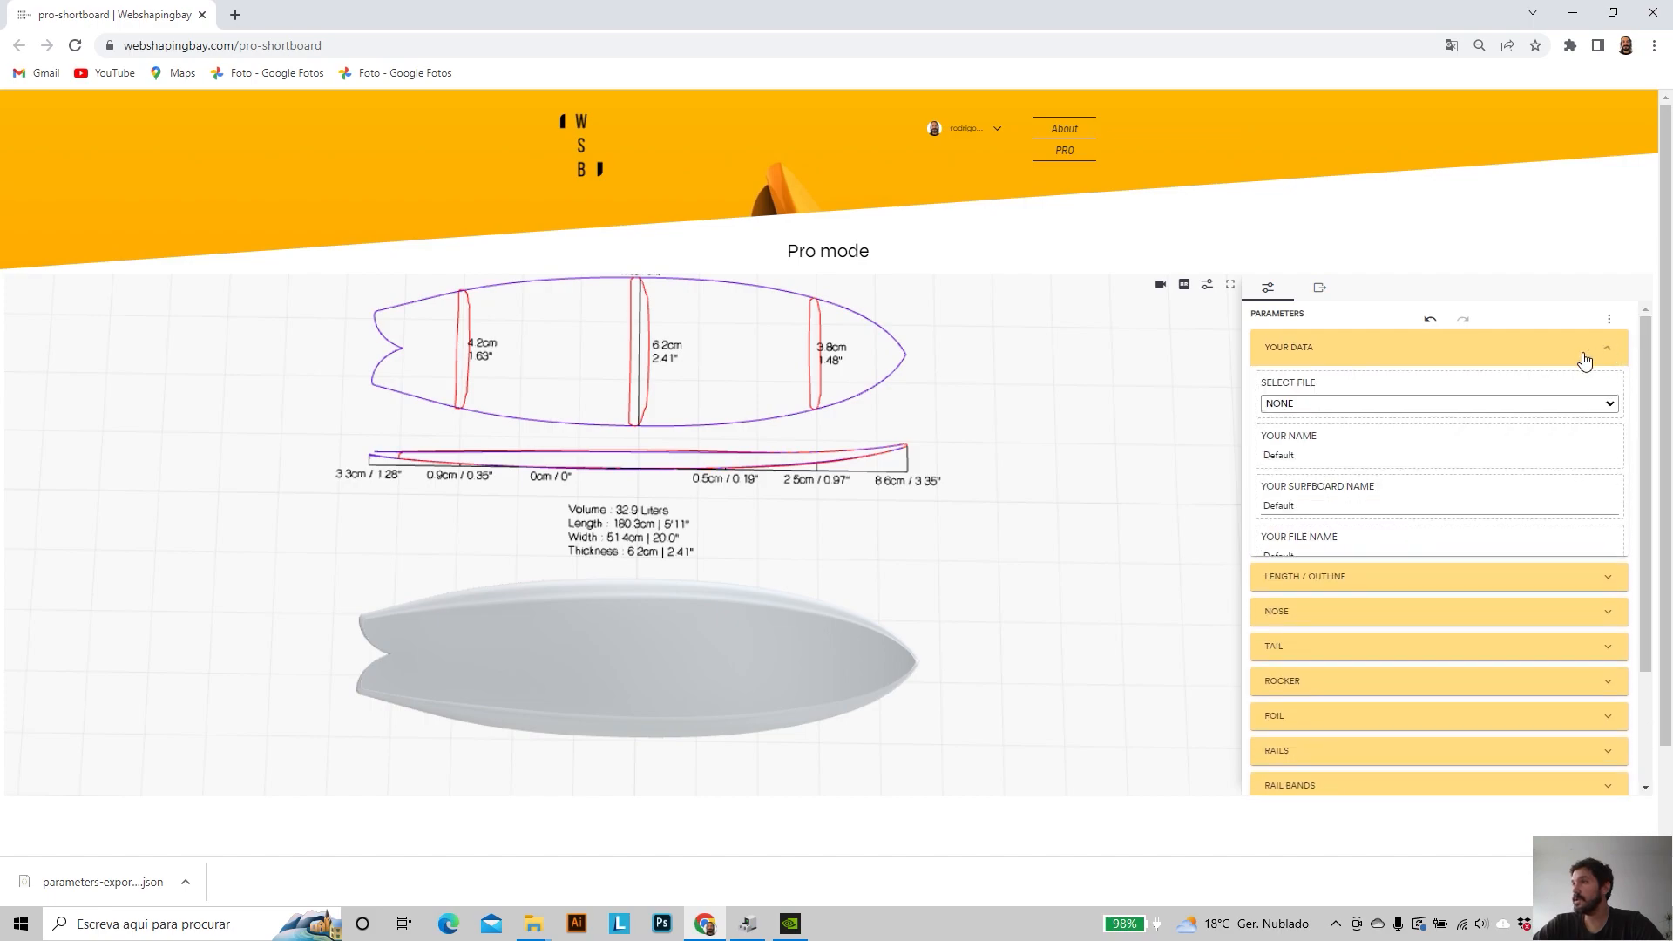
left_click(1520, 406)
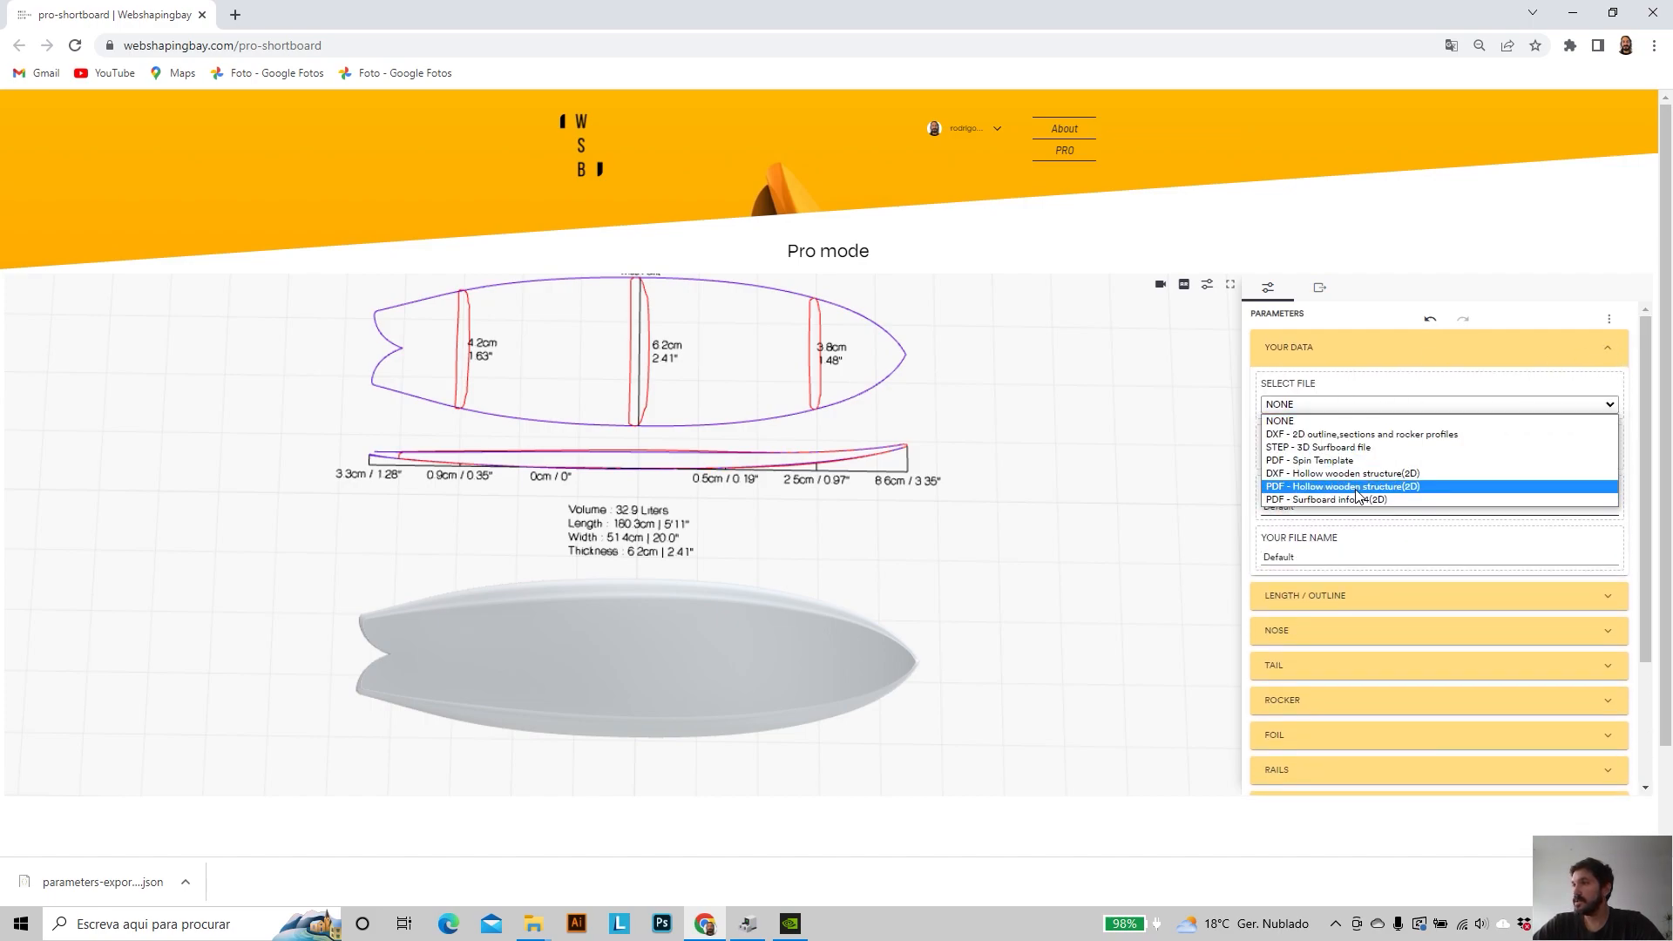
left_click(1357, 487)
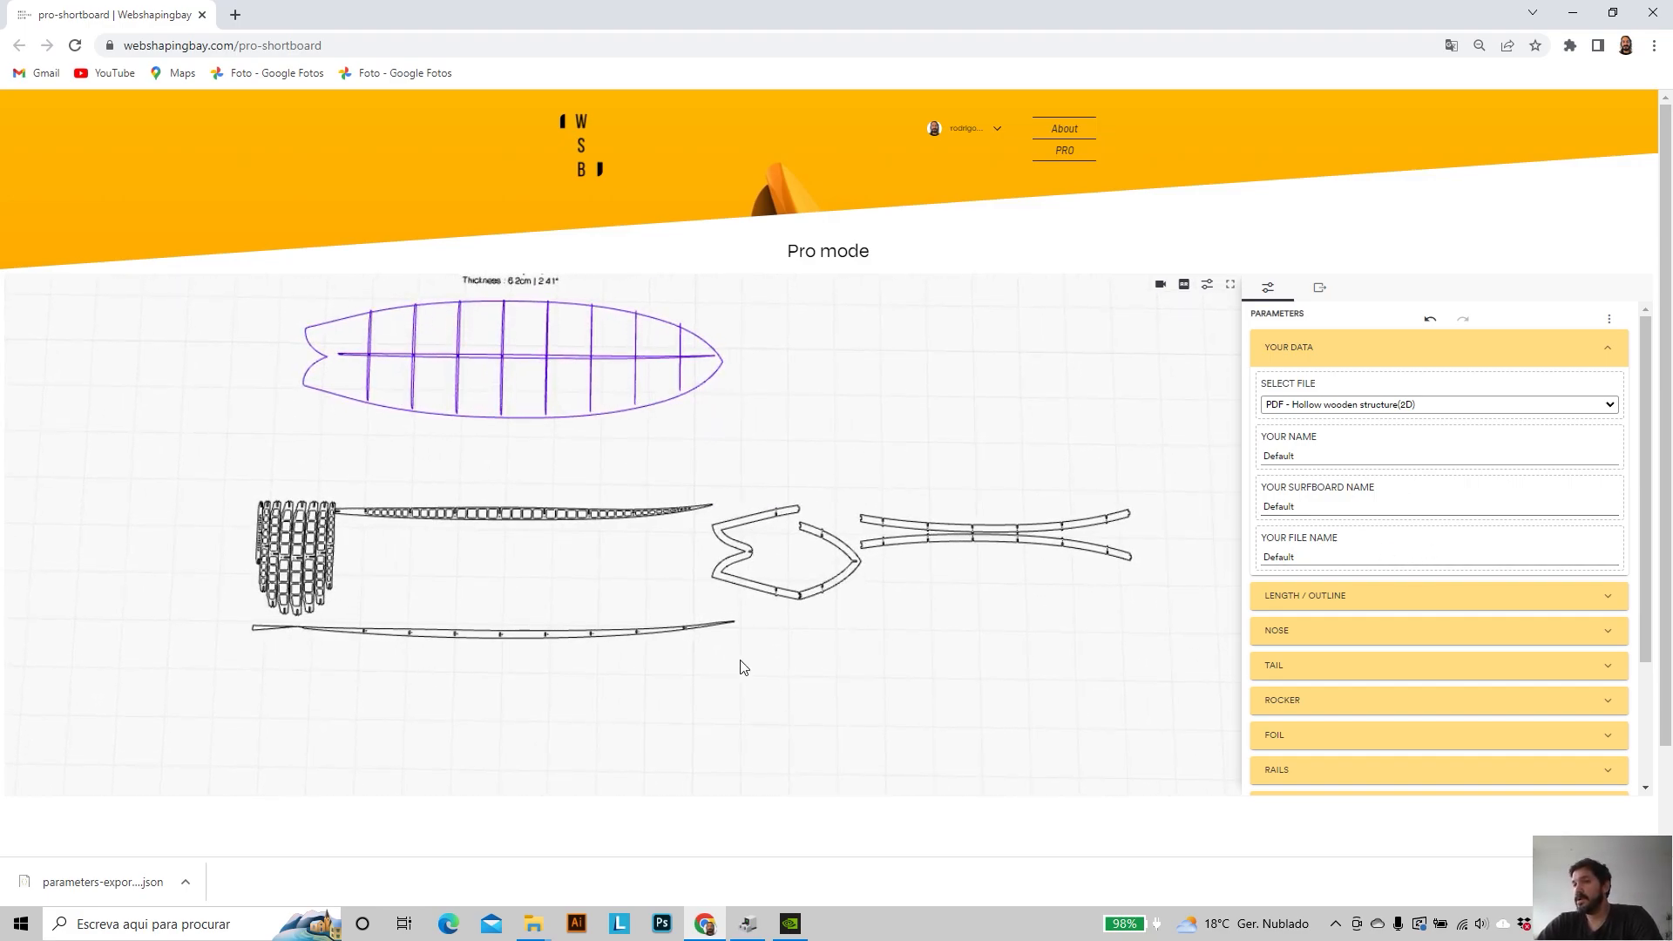
scroll(1377, 610, "down", 3)
scroll(1481, 523, "up", 3)
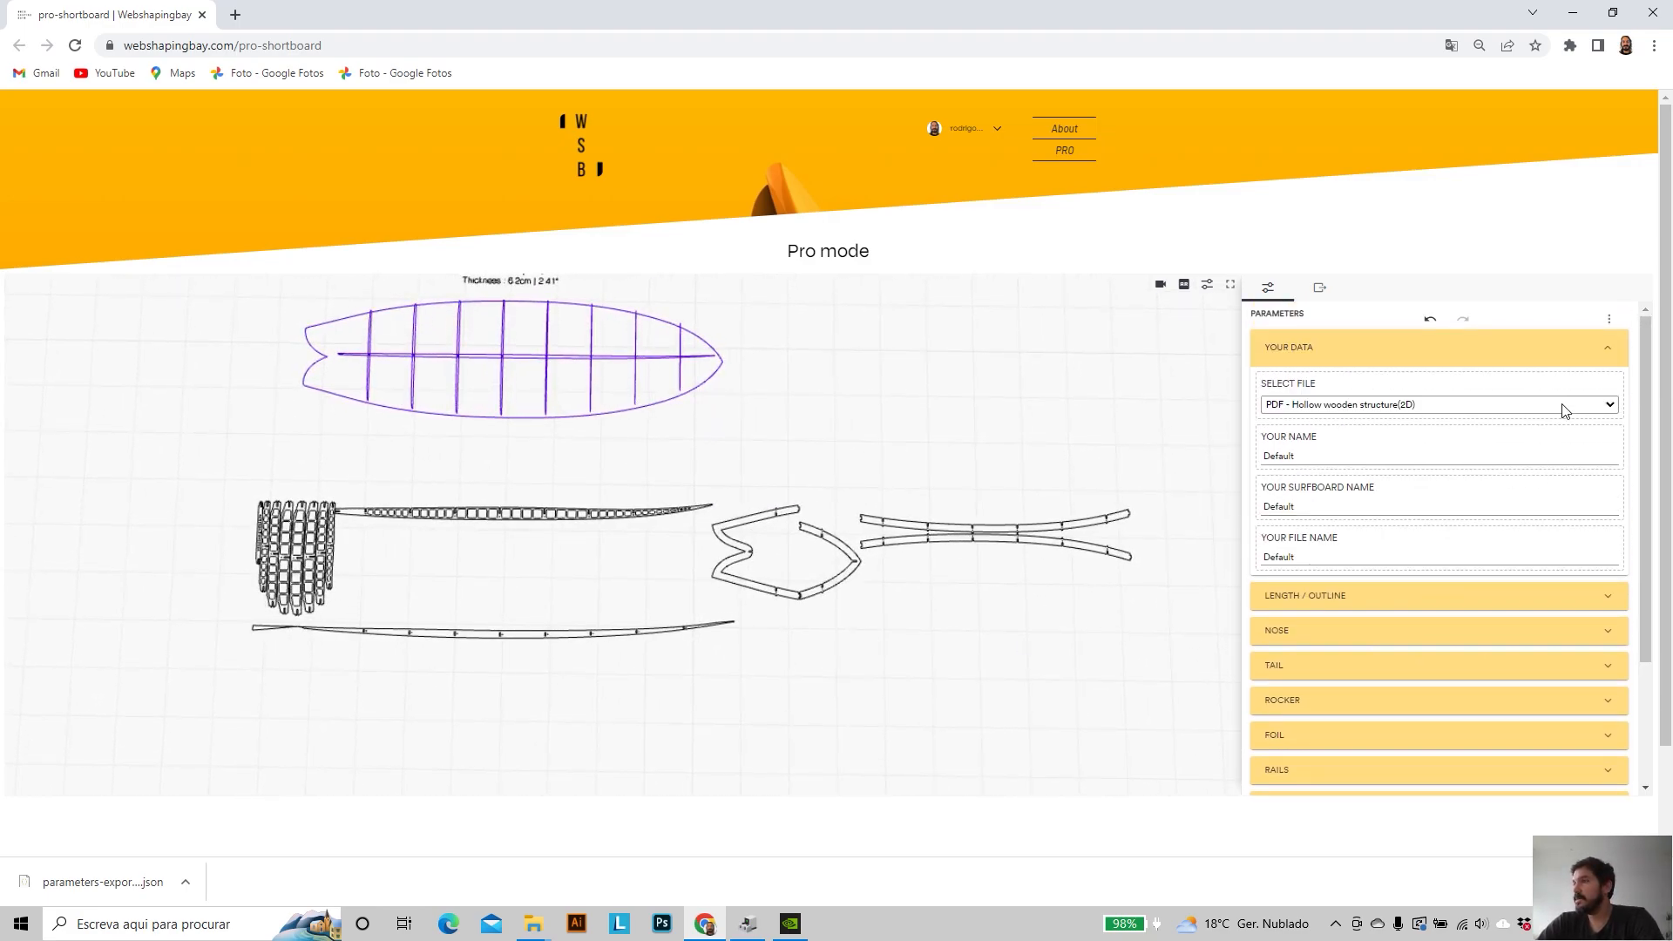
- In the HWS parameters, set the ribs spacing to 15
left_click(1613, 350)
scroll(1461, 592, "down", 2)
left_click(1619, 619)
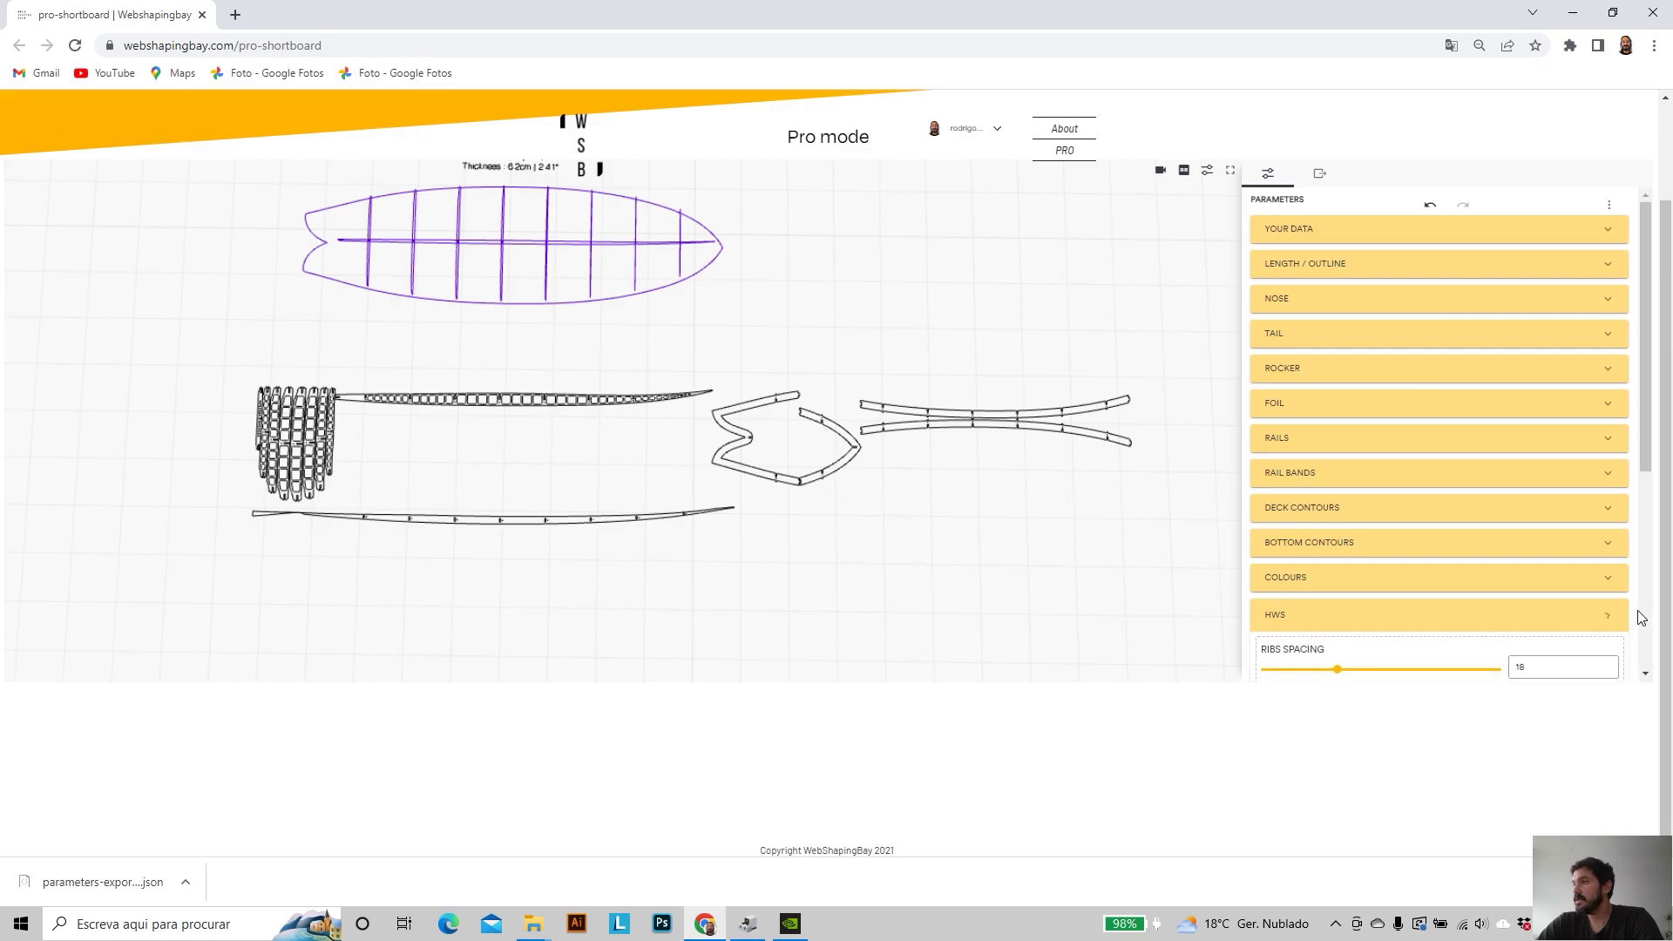
scroll(1298, 475, "down", 3)
scroll(1317, 444, "down", 2)
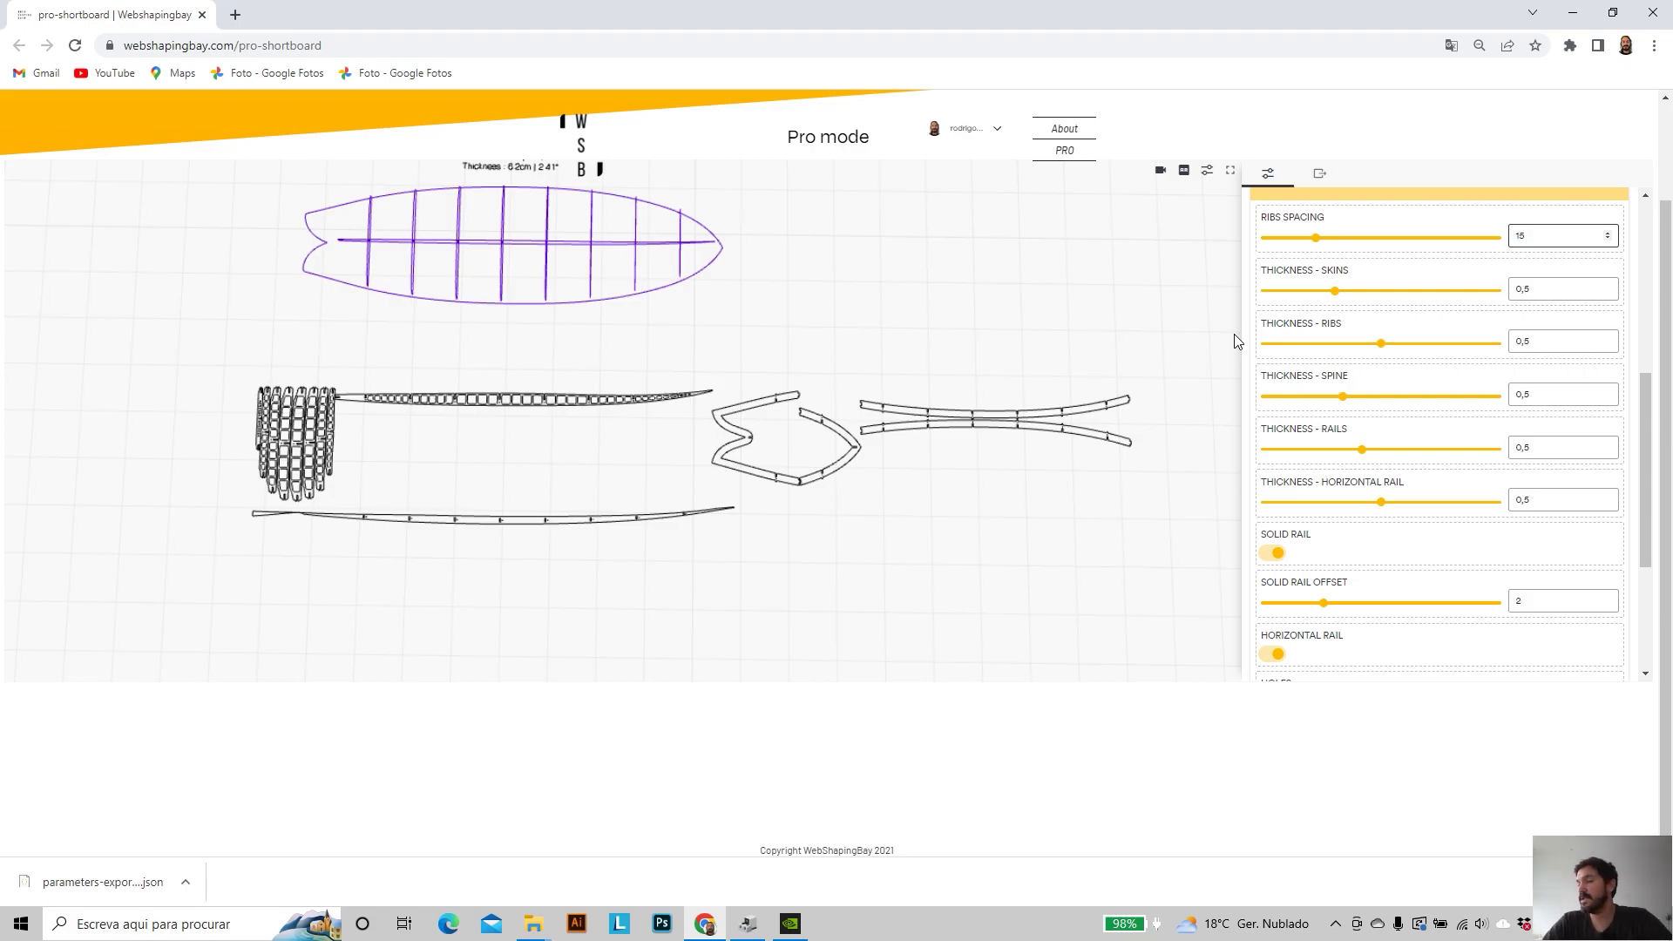
left_click(1424, 257)
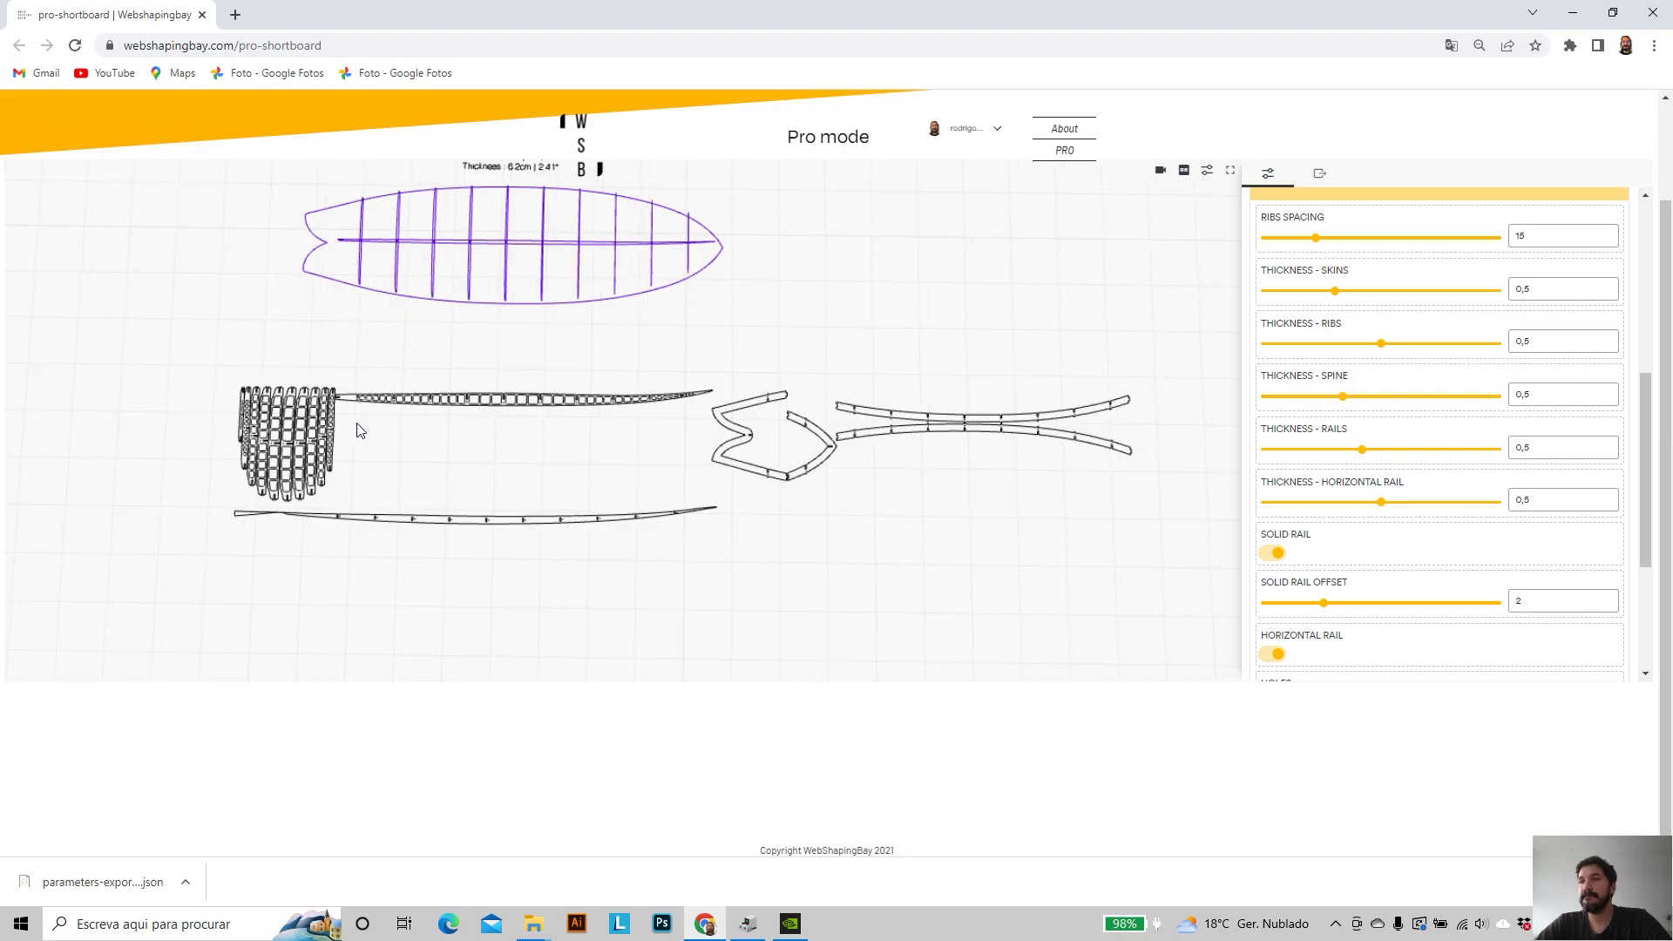
- Examine the numbered ribs, their slots and the spine in the hollow wooden structure template
scroll(248, 427, "up", 5)
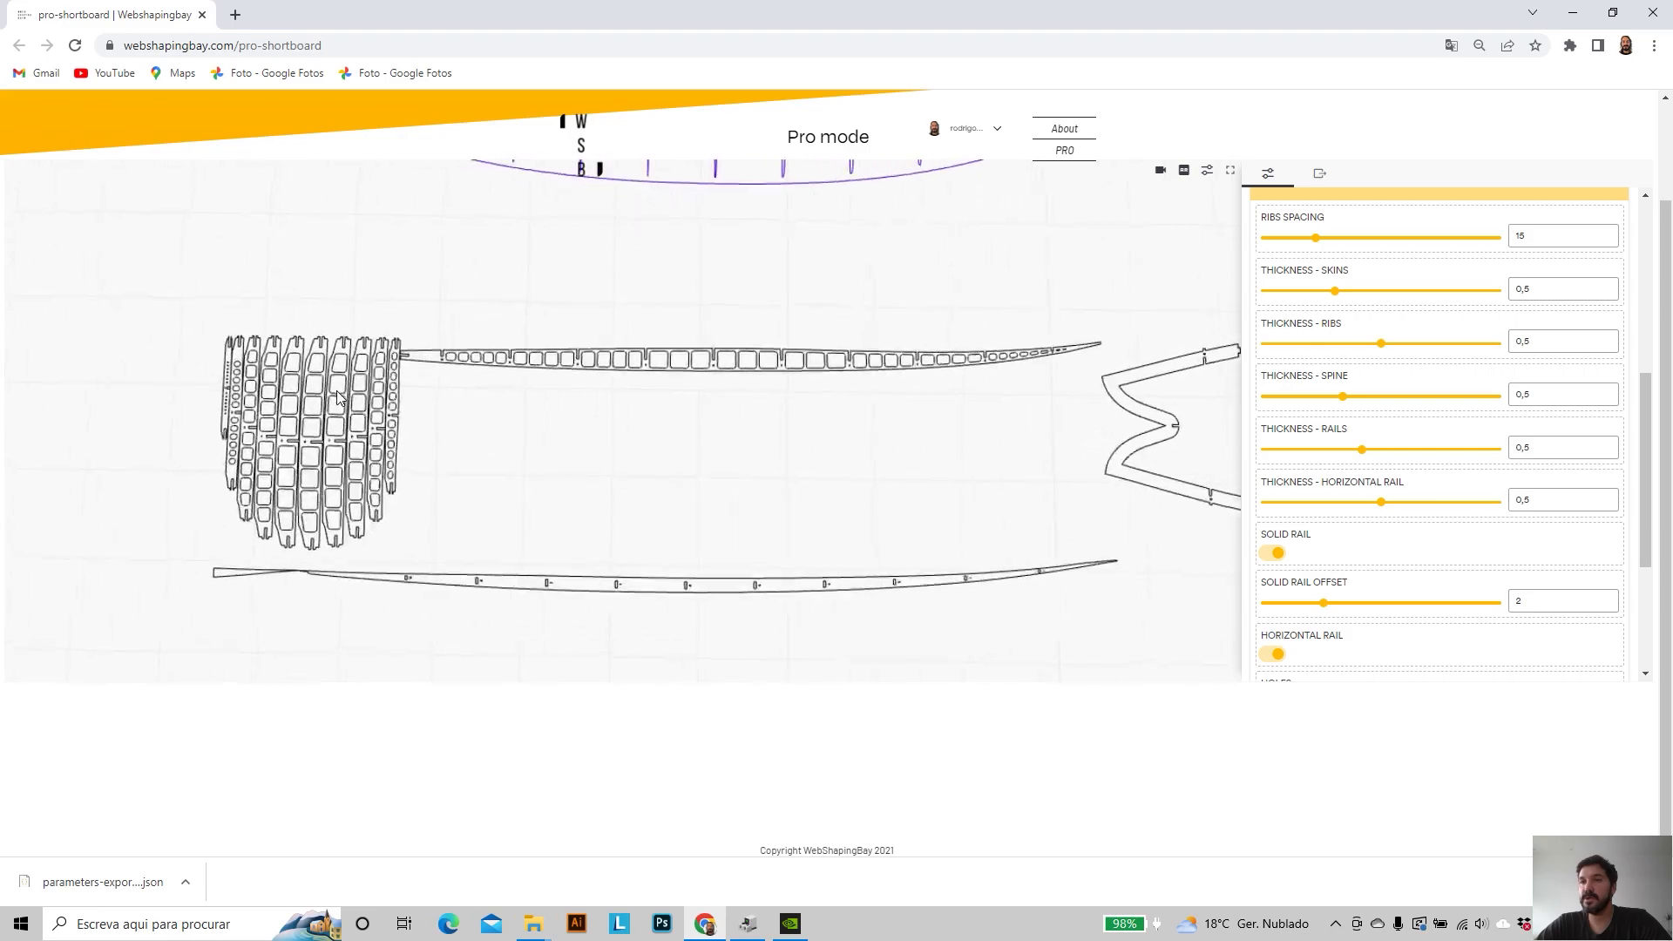
right_click_drag(289, 418, 547, 455)
scroll(453, 474, "up", 5)
mouse_move(380, 519)
right_mouse_down()
mouse_move(550, 378)
mouse_move(448, 457)
right_mouse_up()
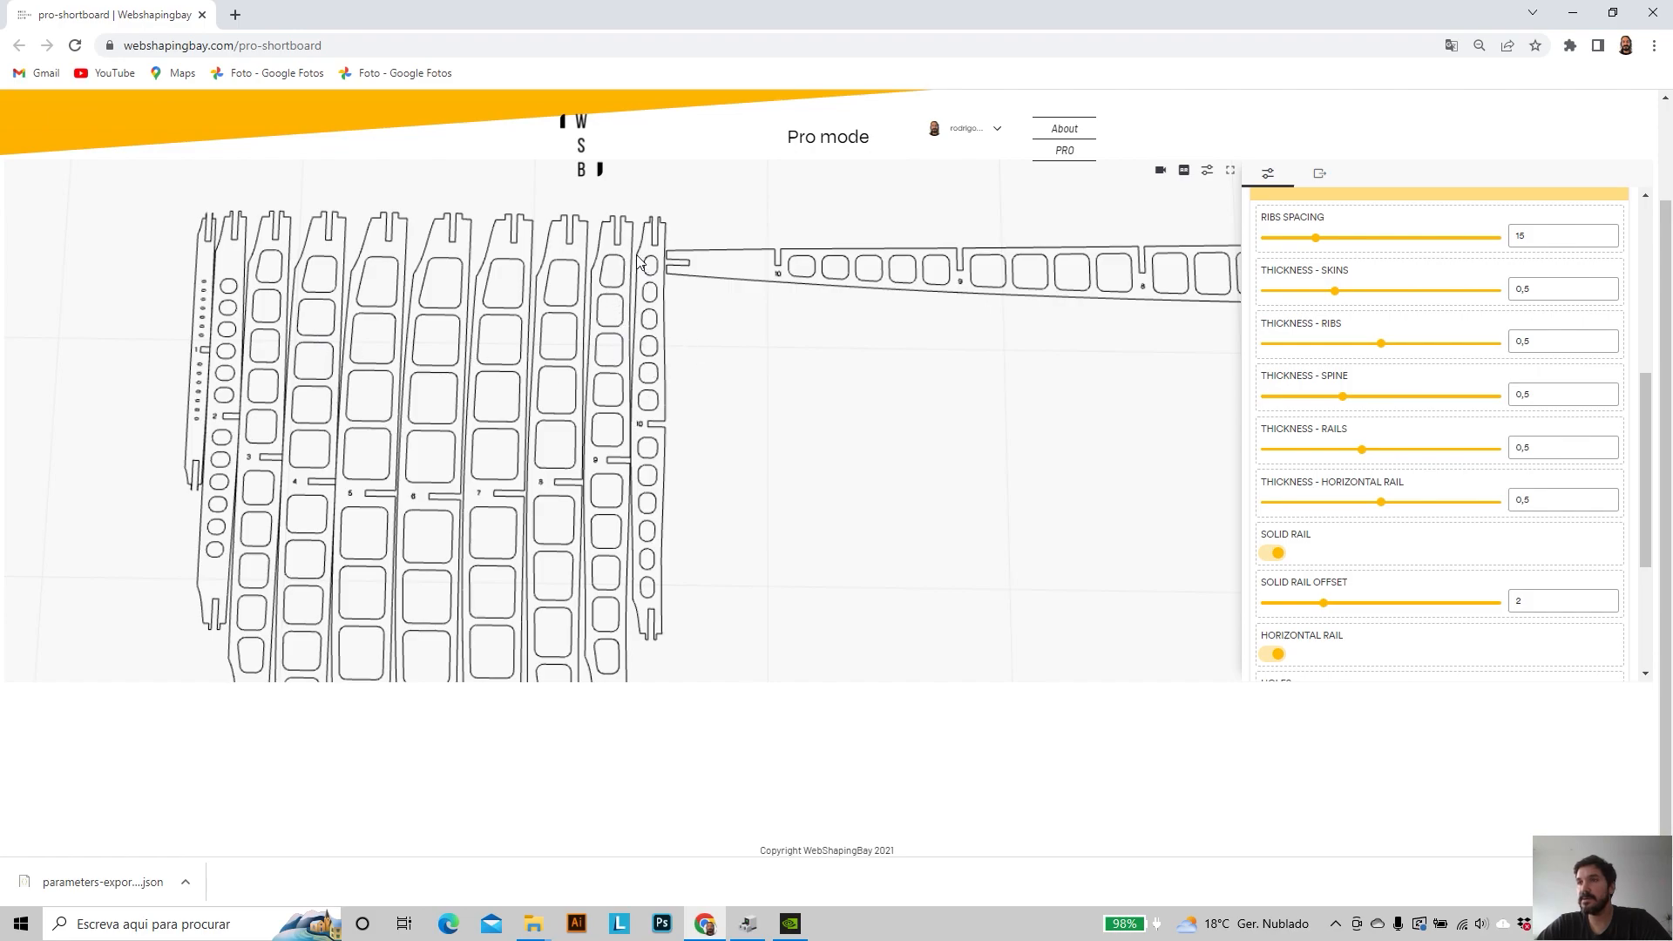
- Examine the rib, spine and rail pieces of the hollow wooden structure template and review the HWS thickness settings
scroll(639, 260, "down", 3)
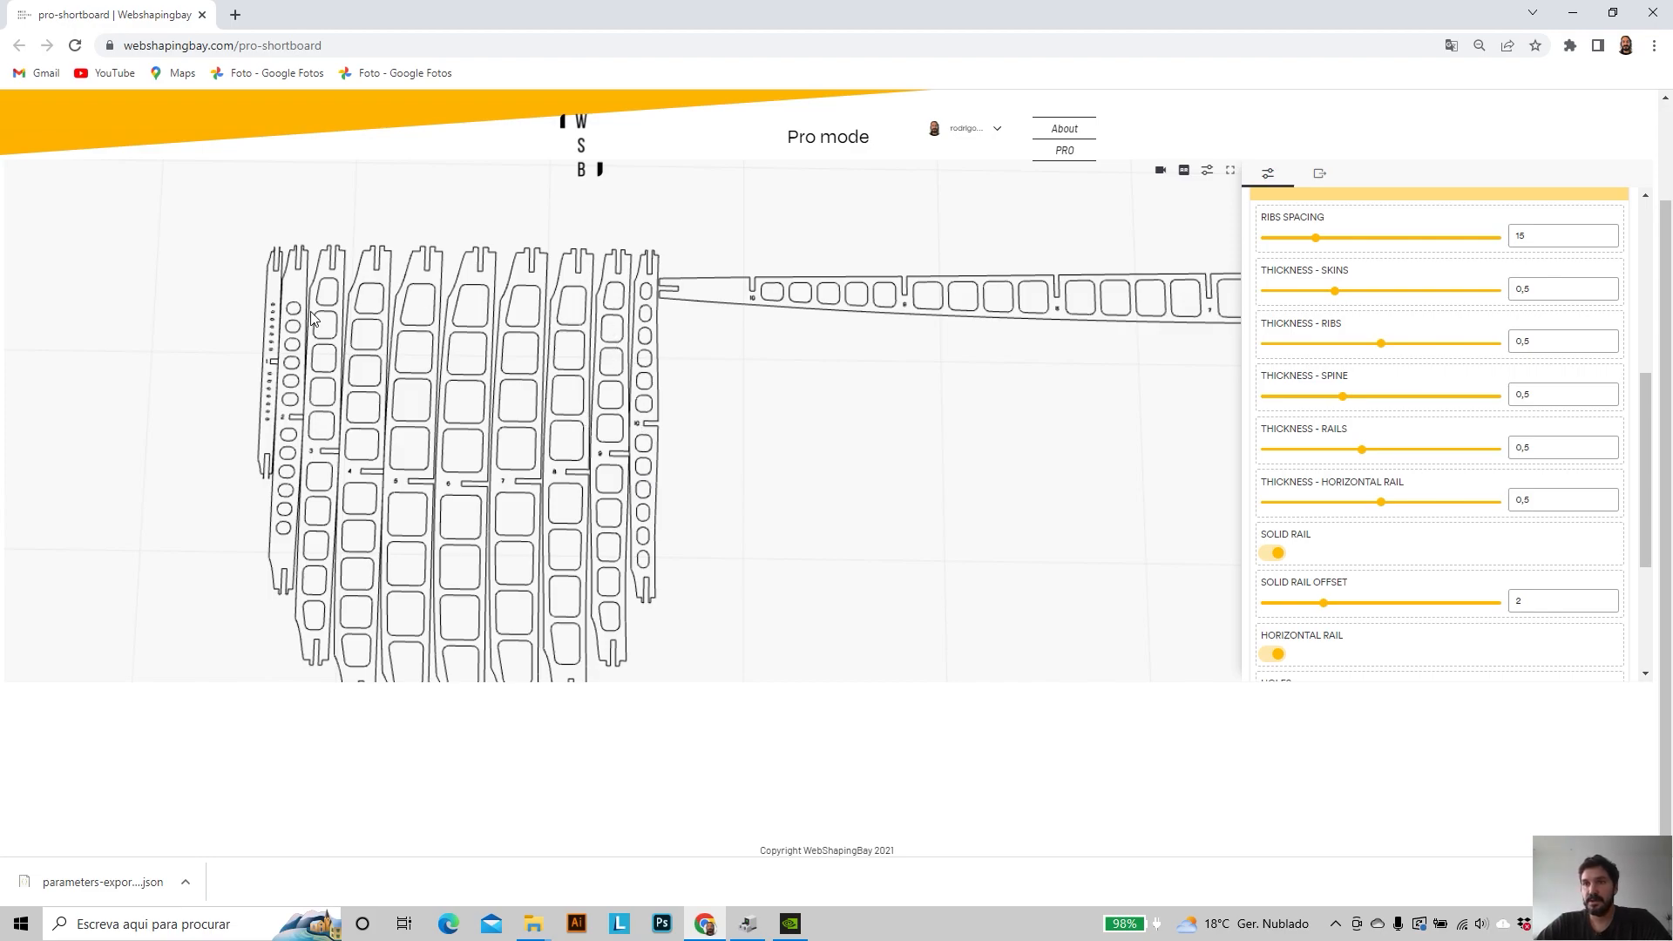
scroll(310, 337, "down", 3)
right_click_drag(737, 415, 596, 396)
scroll(548, 398, "down", 1)
scroll(550, 398, "down", 5)
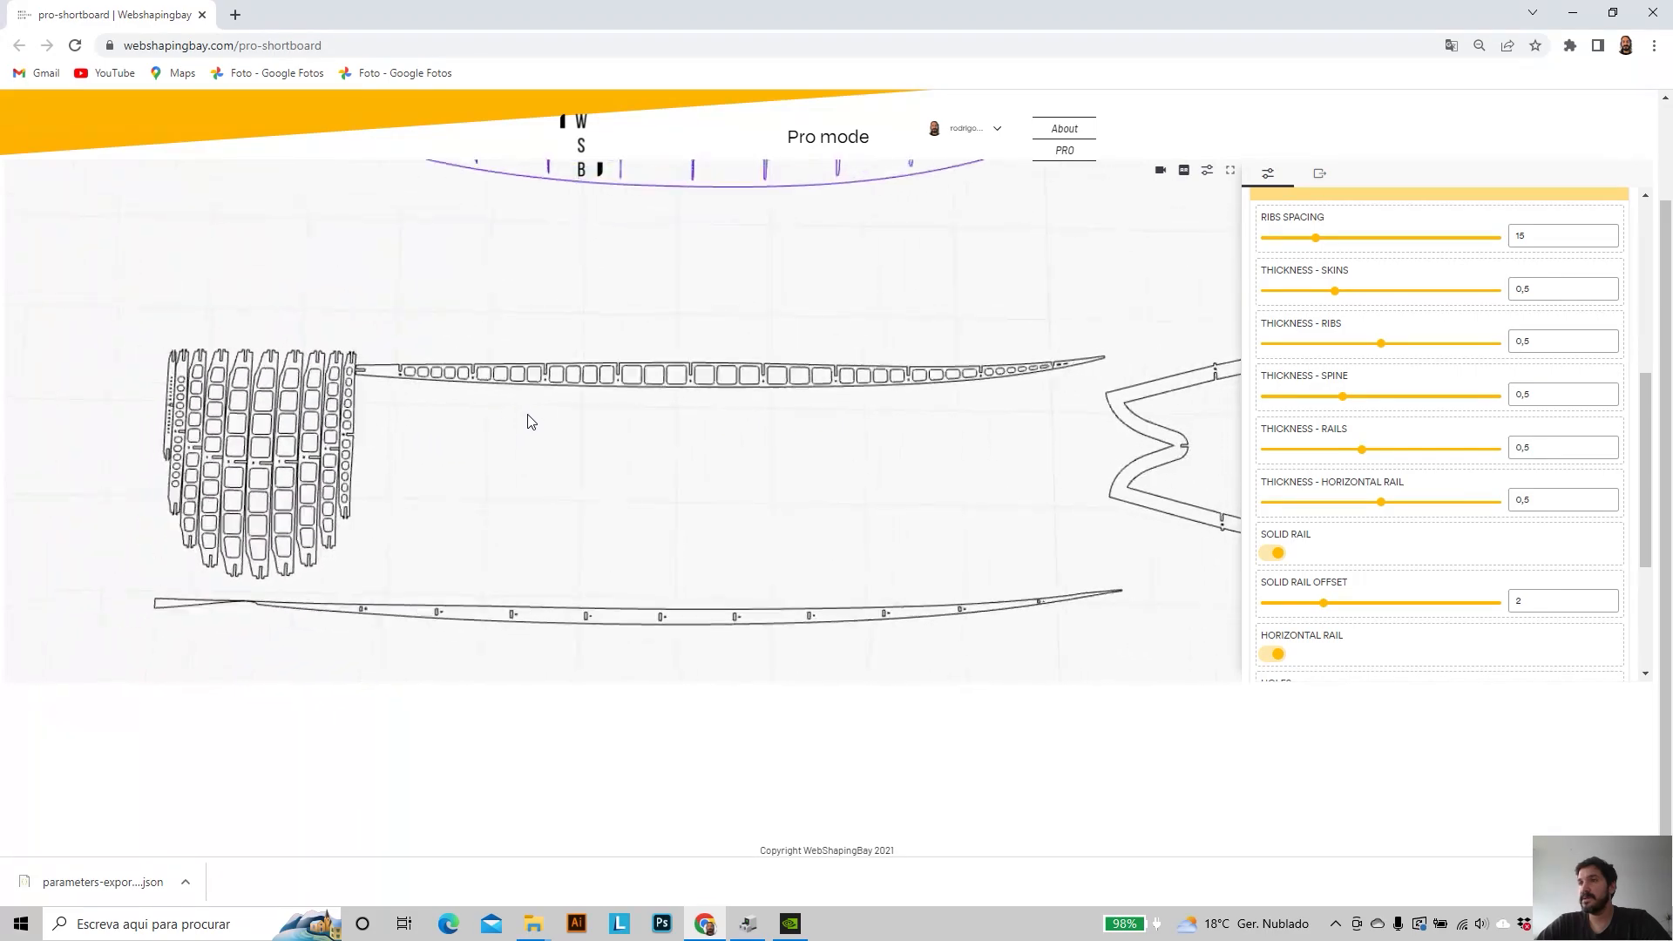
scroll(502, 415, "down", 3)
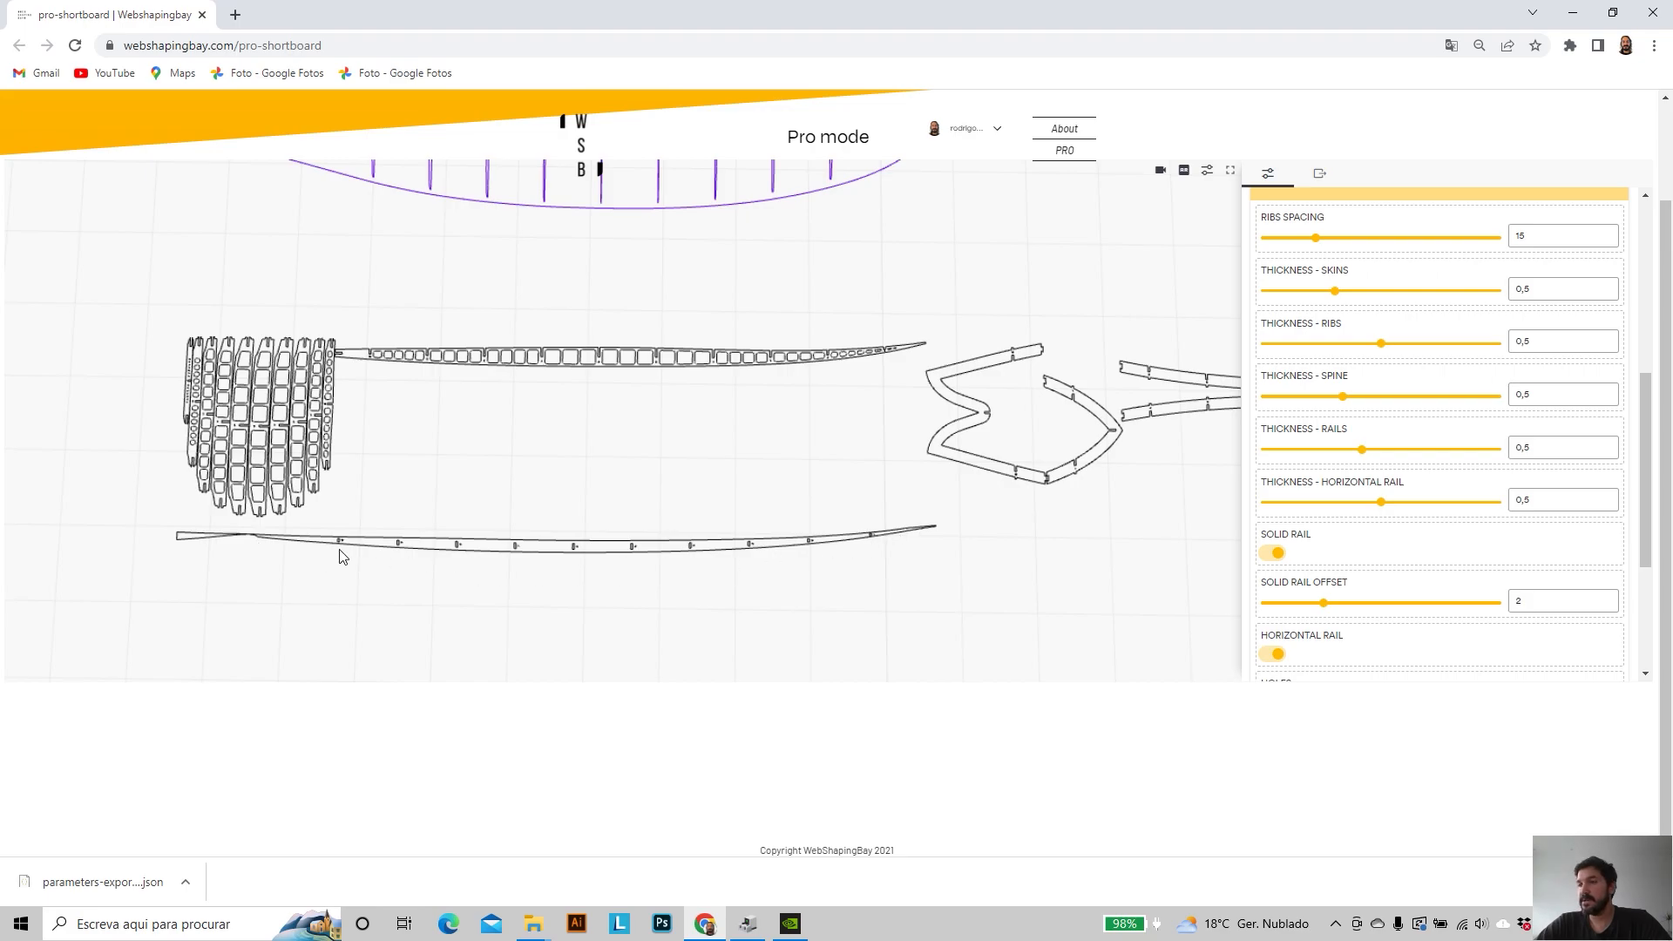
right_click_drag(821, 492, 559, 475)
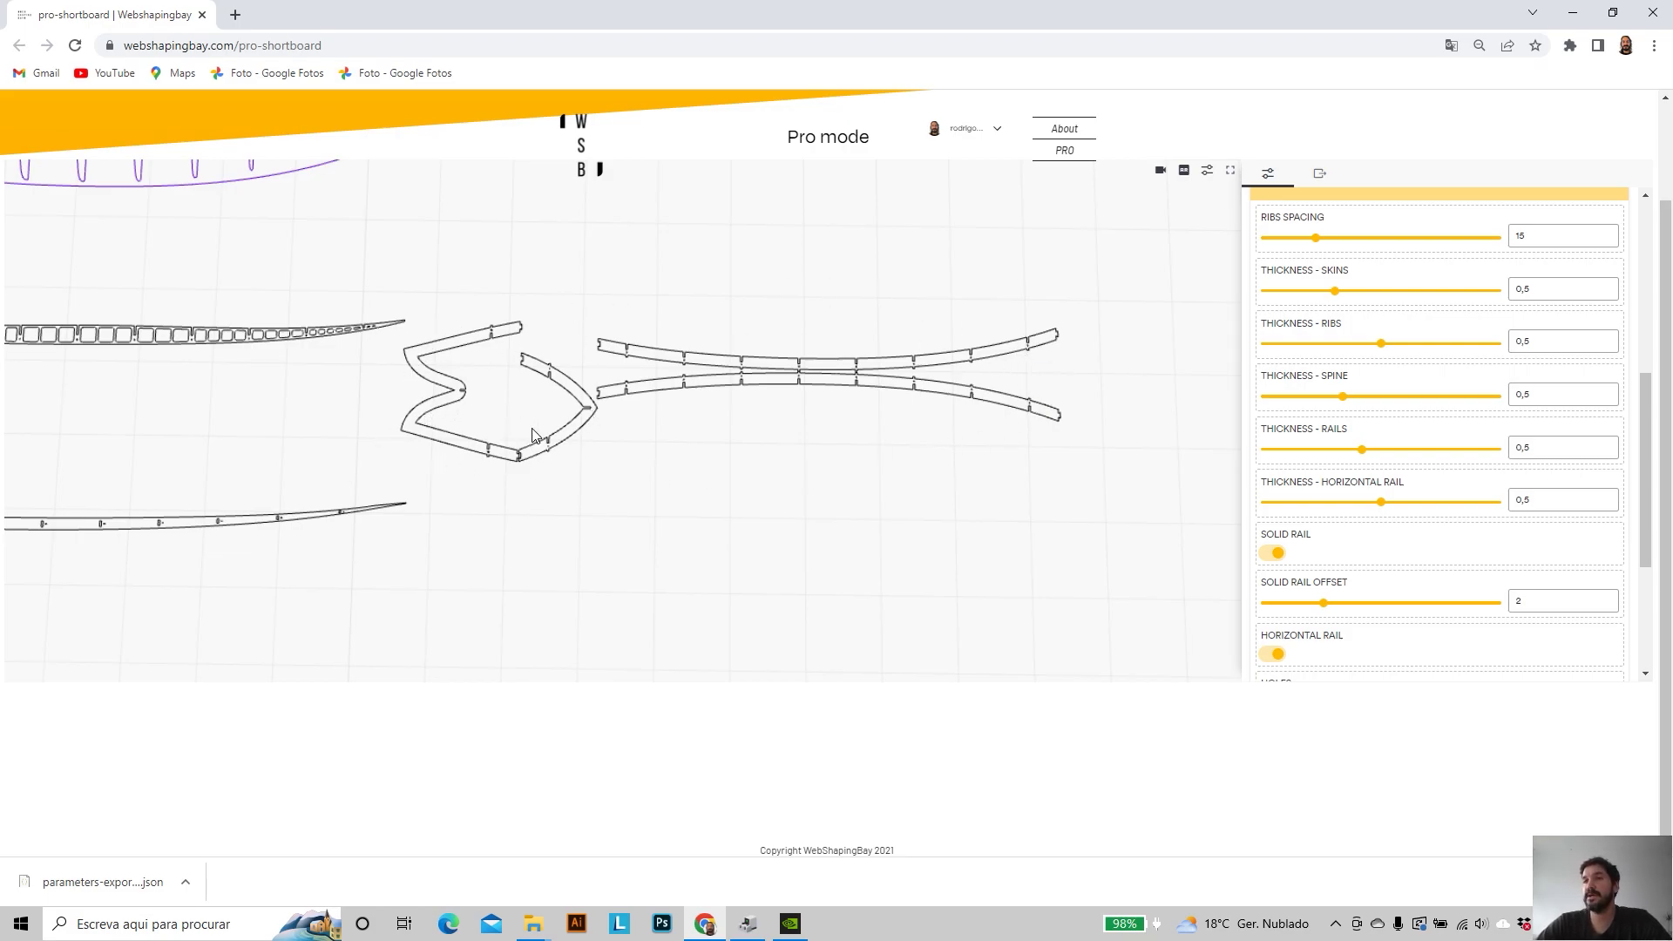
scroll(535, 435, "down", 3)
right_click_drag(410, 422, 505, 426)
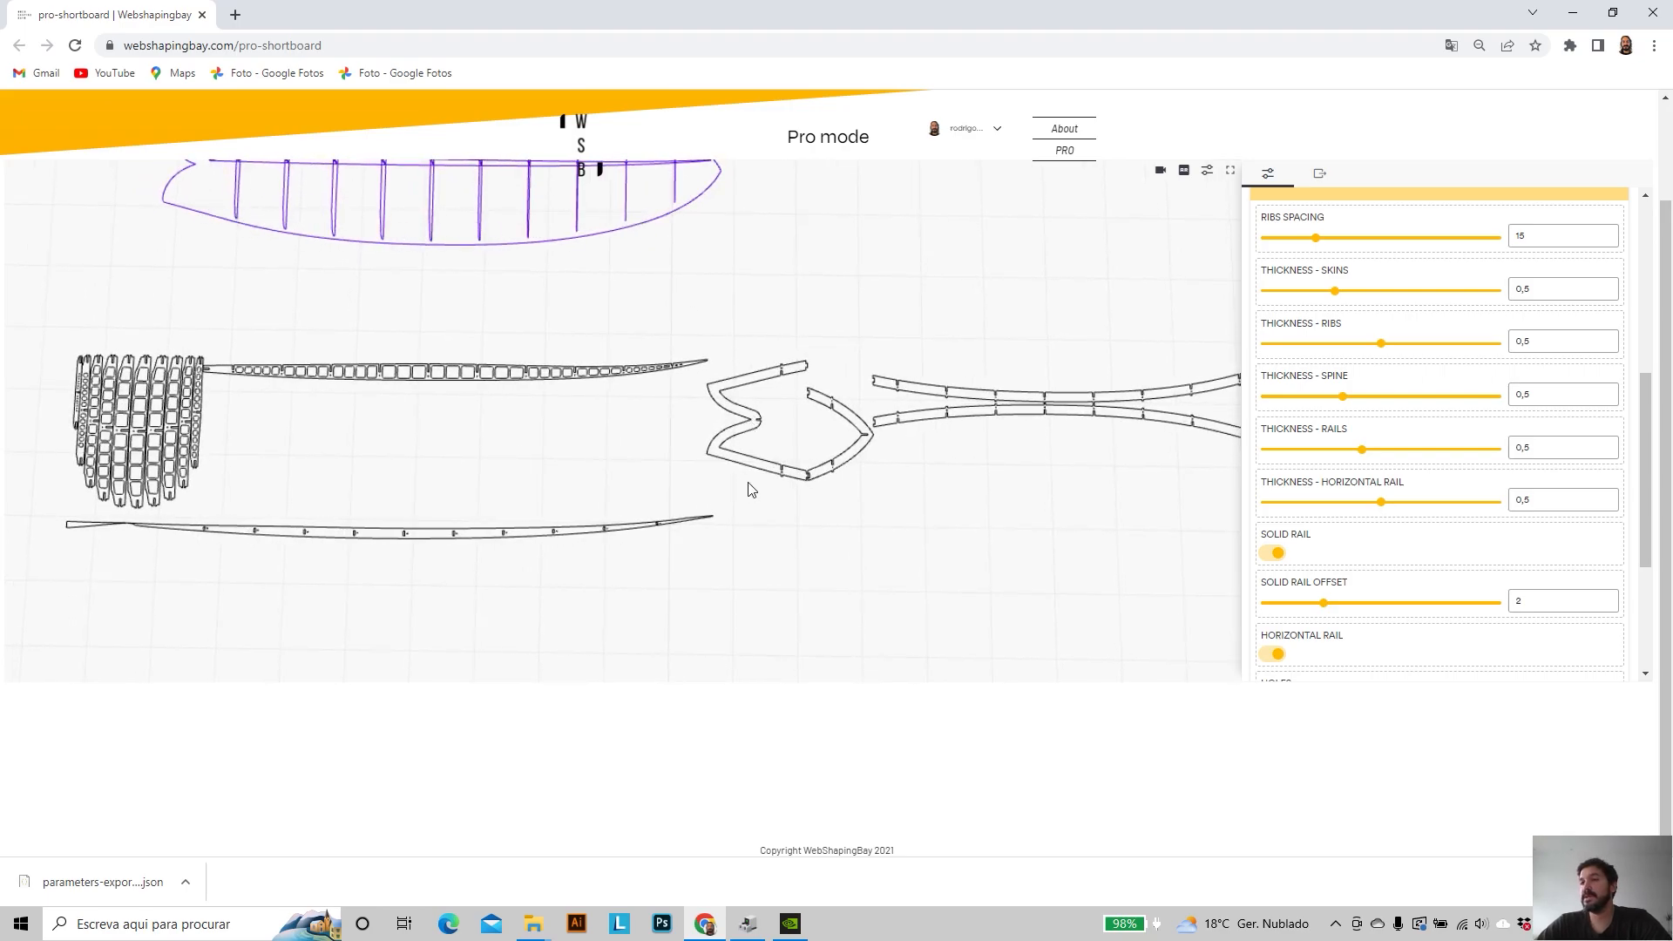
scroll(415, 508, "down", 2)
mouse_move(408, 504)
right_mouse_down()
mouse_move(403, 519)
mouse_move(430, 520)
right_mouse_up()
scroll(404, 520, "up", 3)
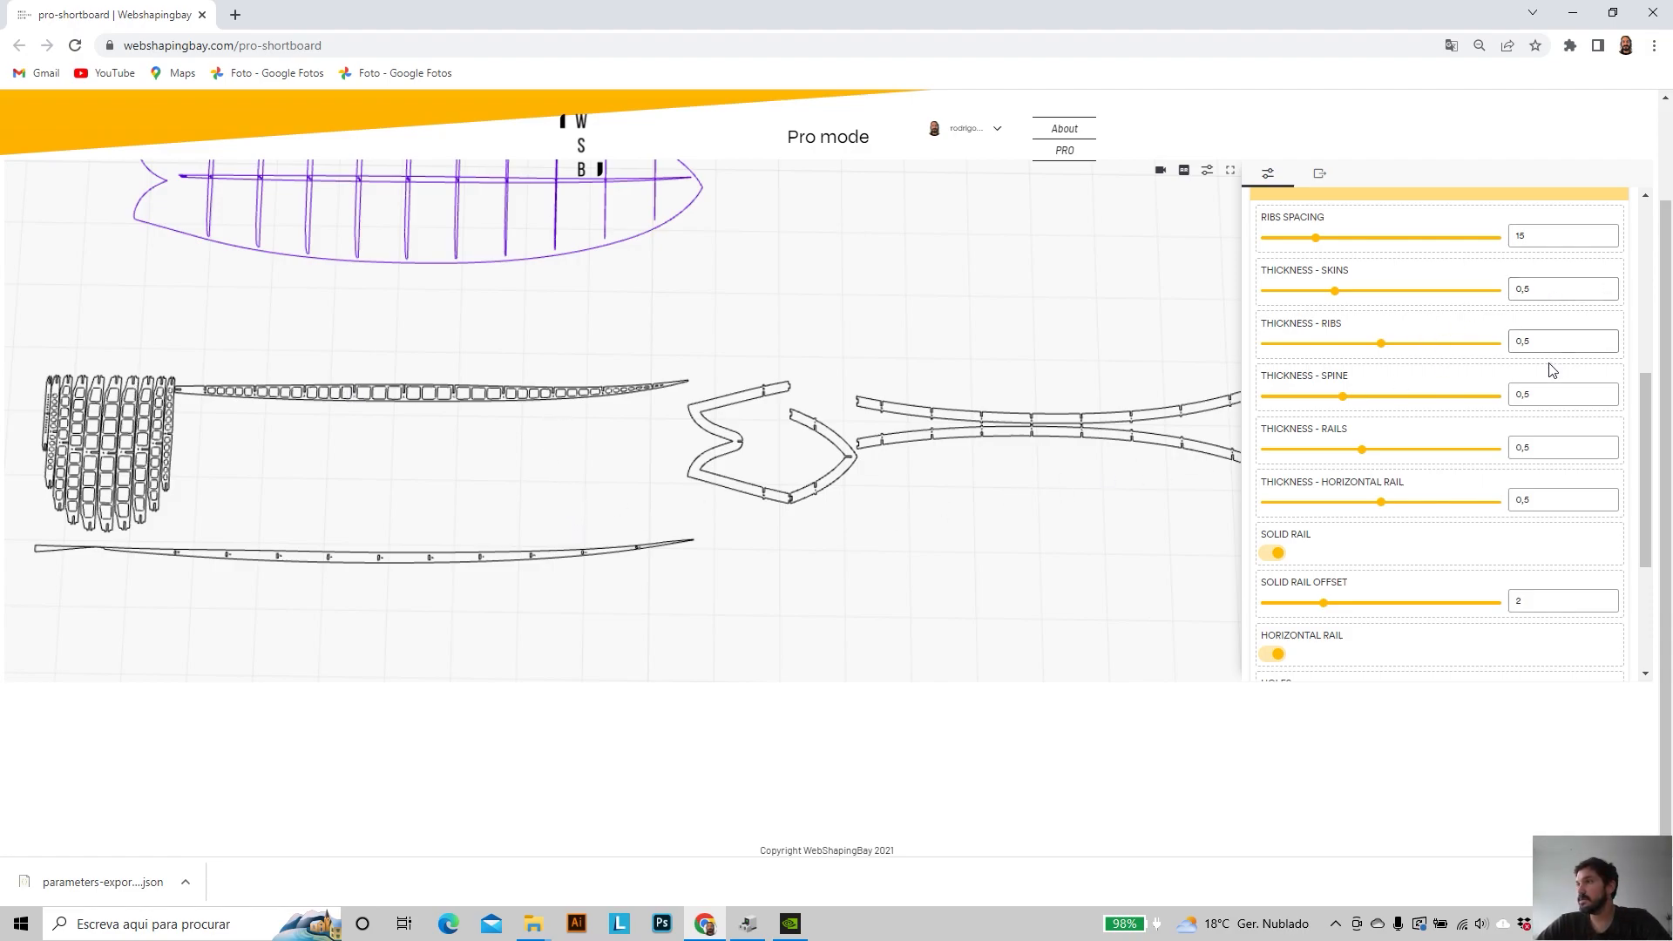
scroll(1549, 364, "up", 1)
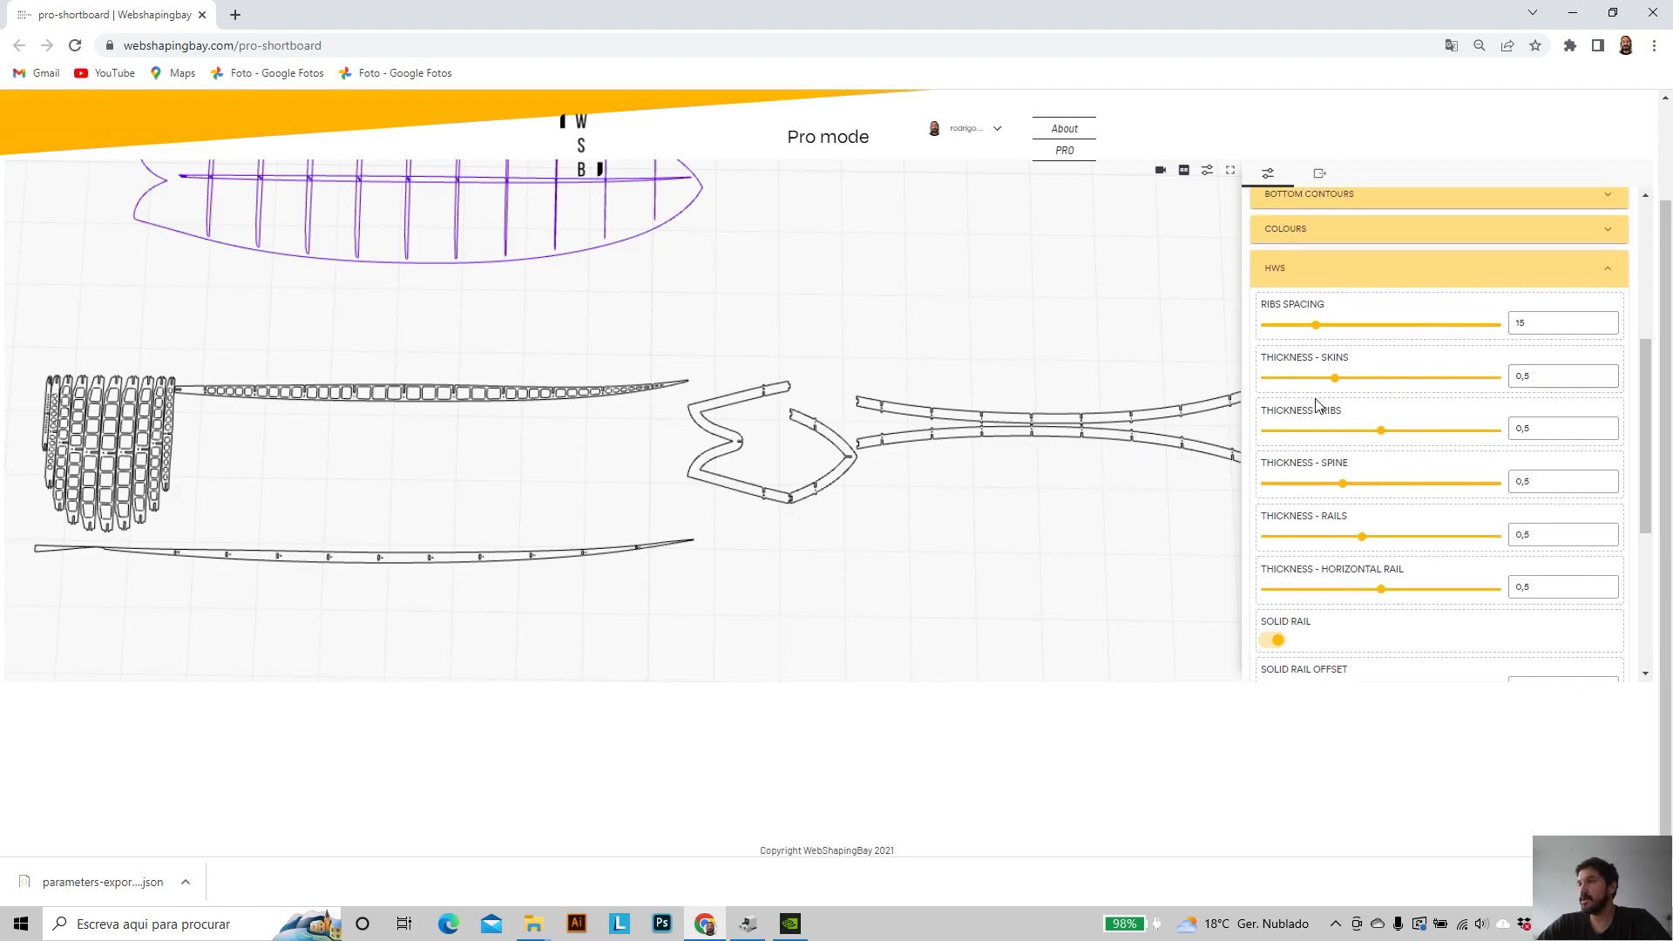
scroll(1533, 427, "down", 1)
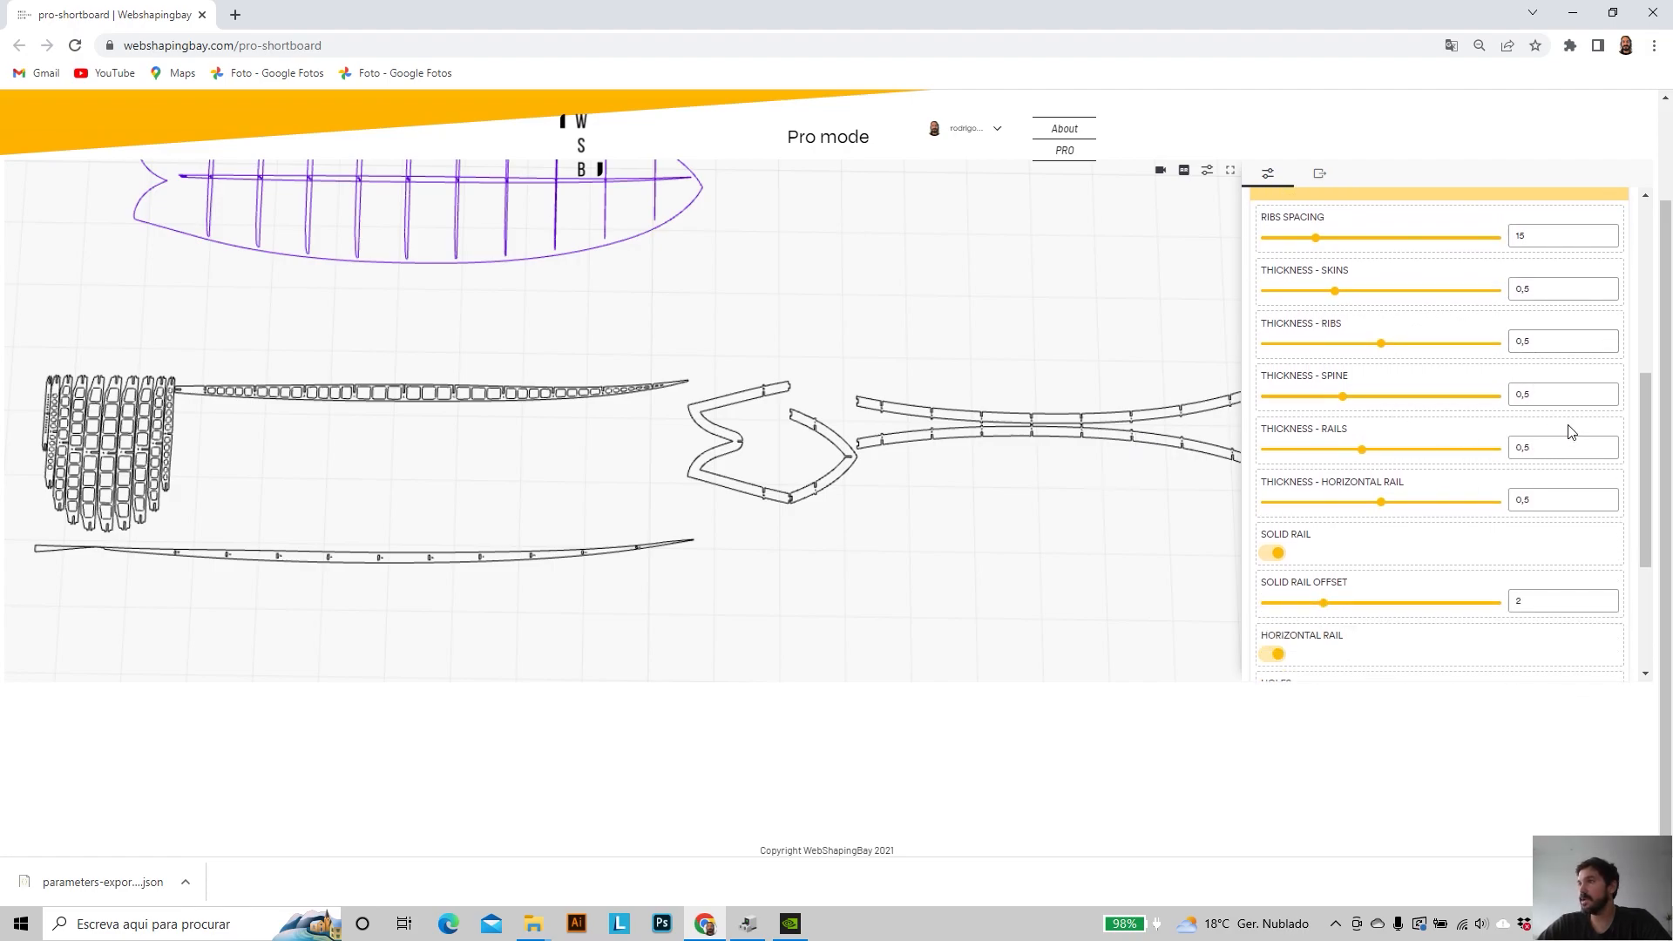
scroll(1557, 378, "up", 1)
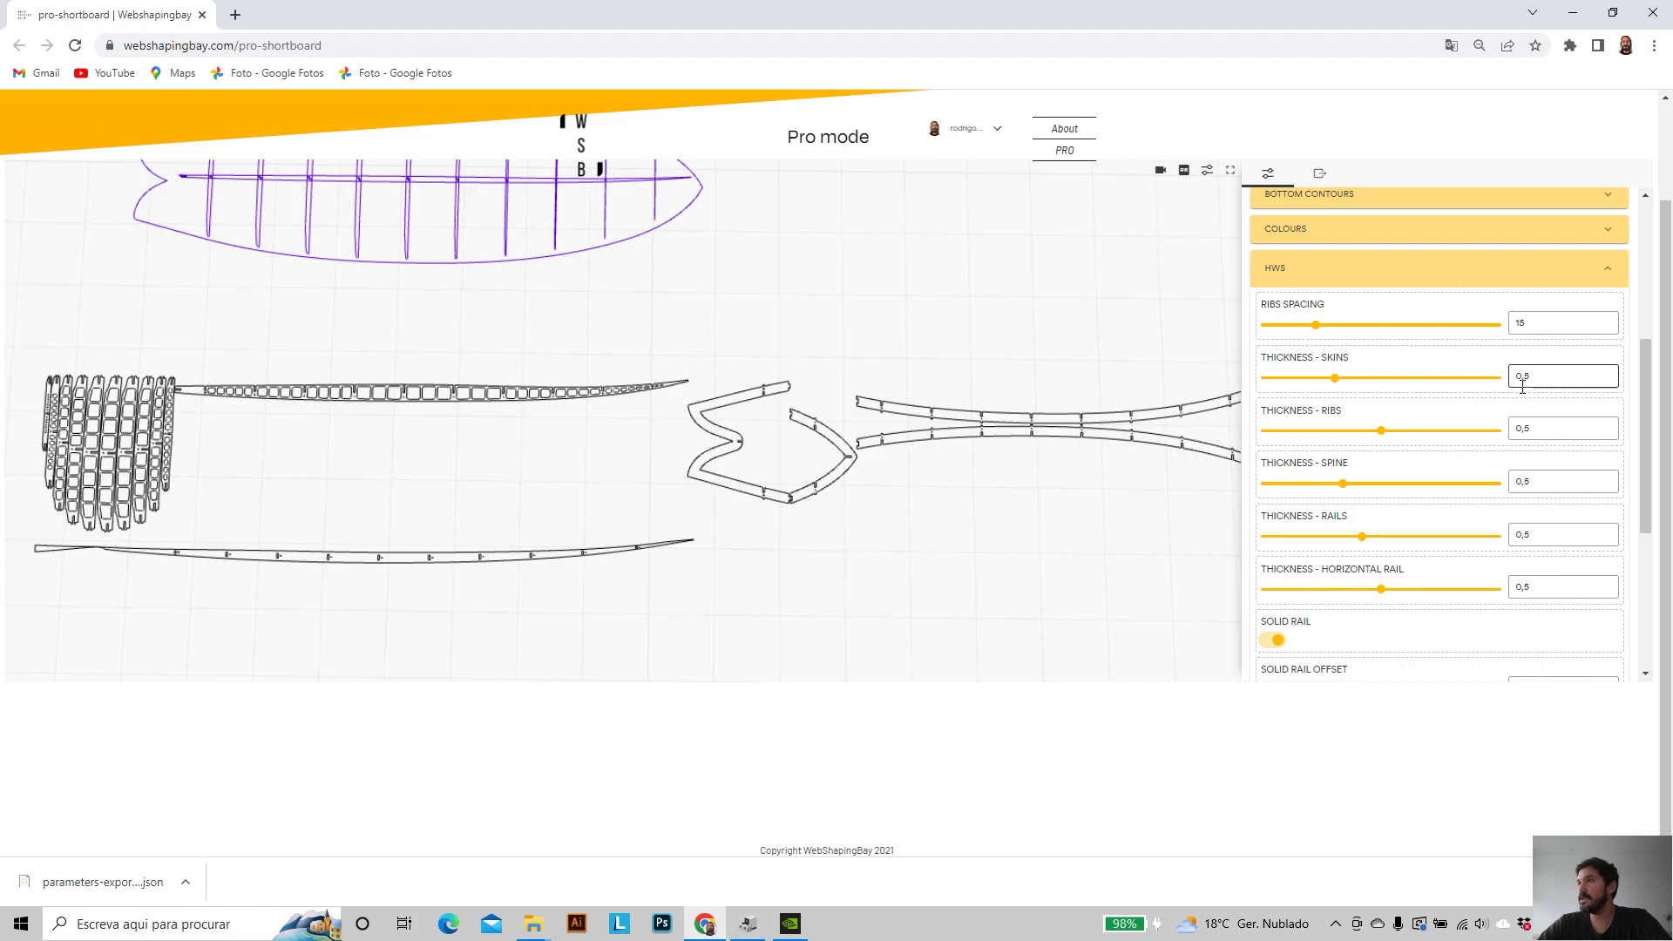
- Switch the solid rail off and back on, and do the same with the horizontal rail, to compare the templates
scroll(1339, 494, "down", 2)
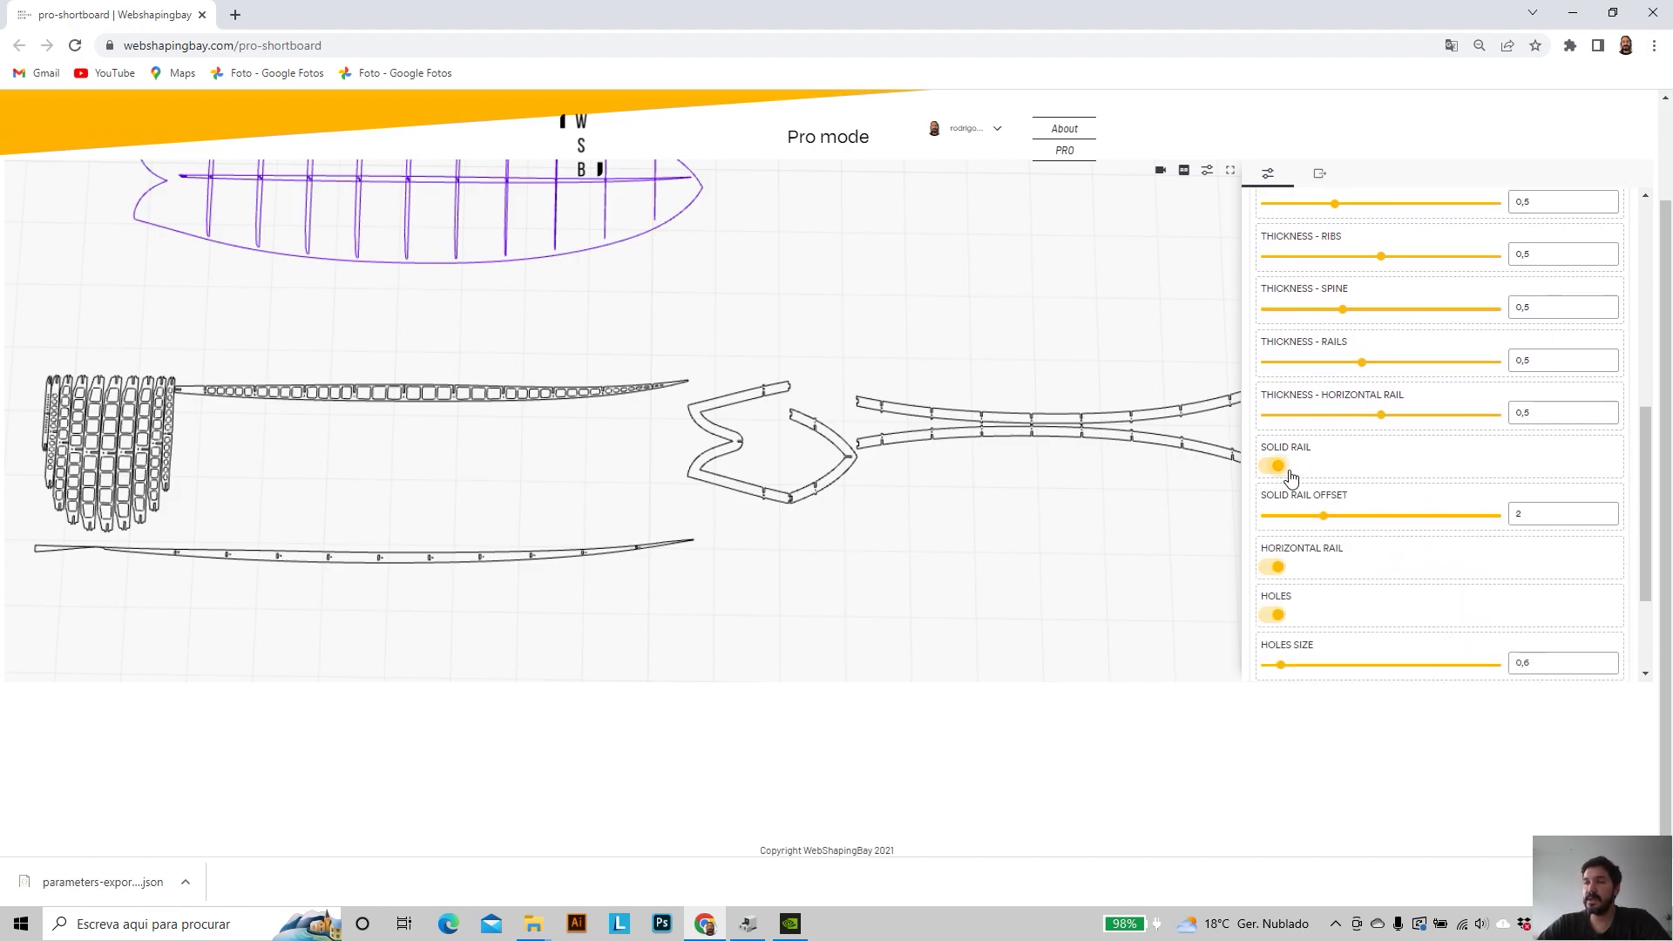
left_click(1276, 469)
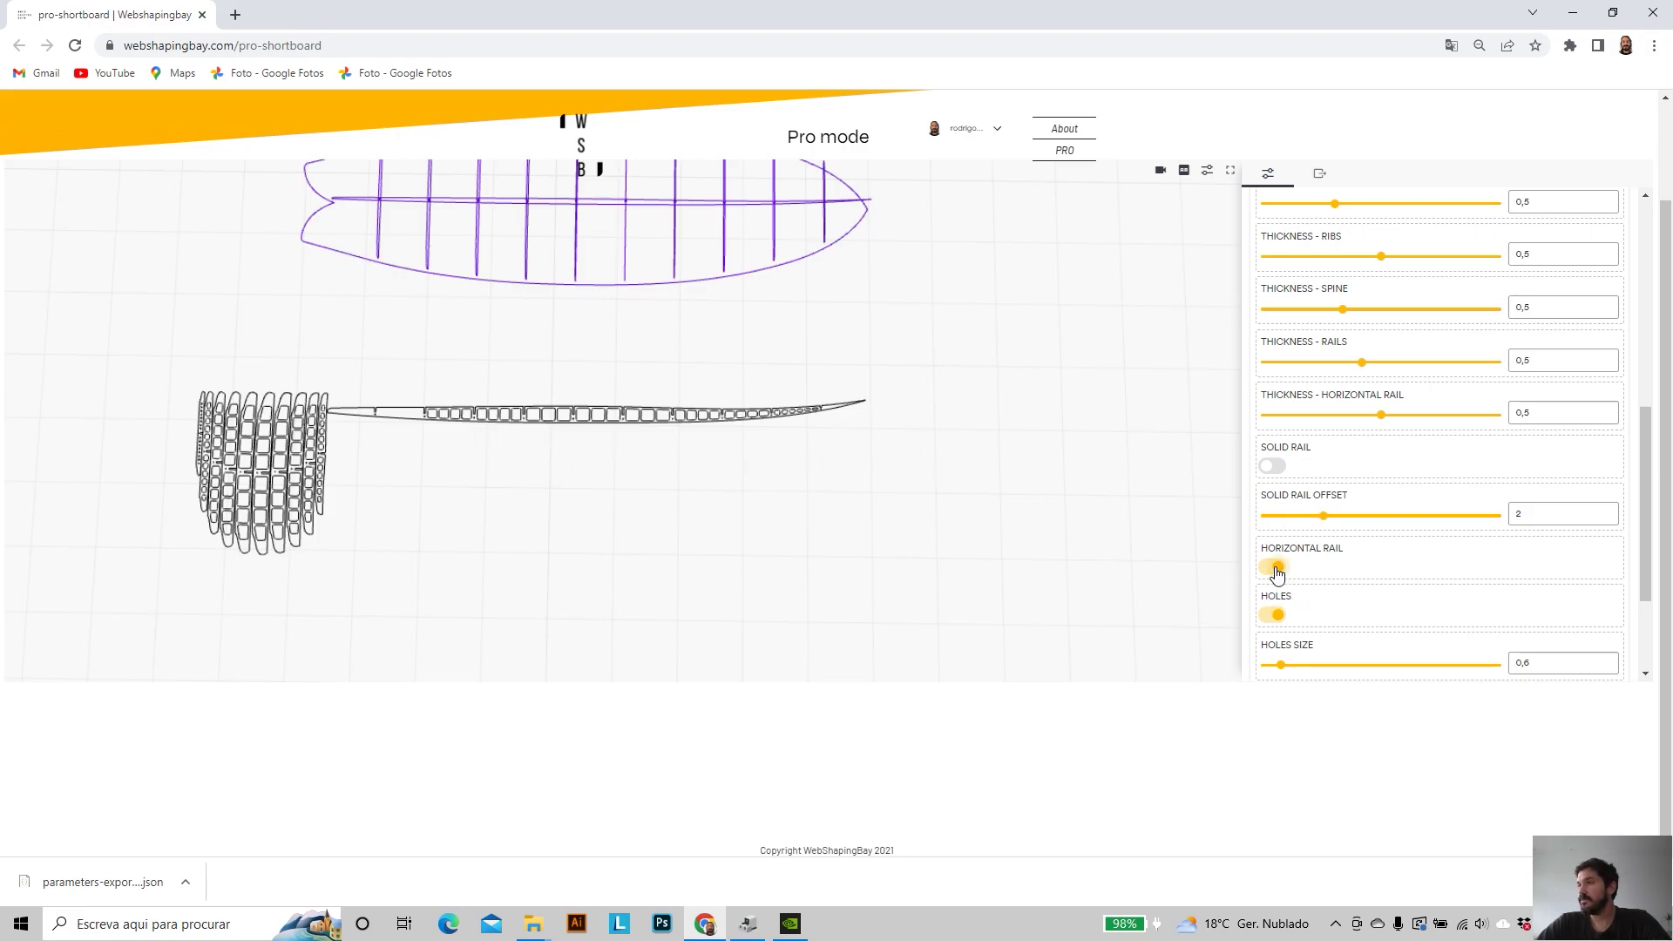
left_click(1272, 468)
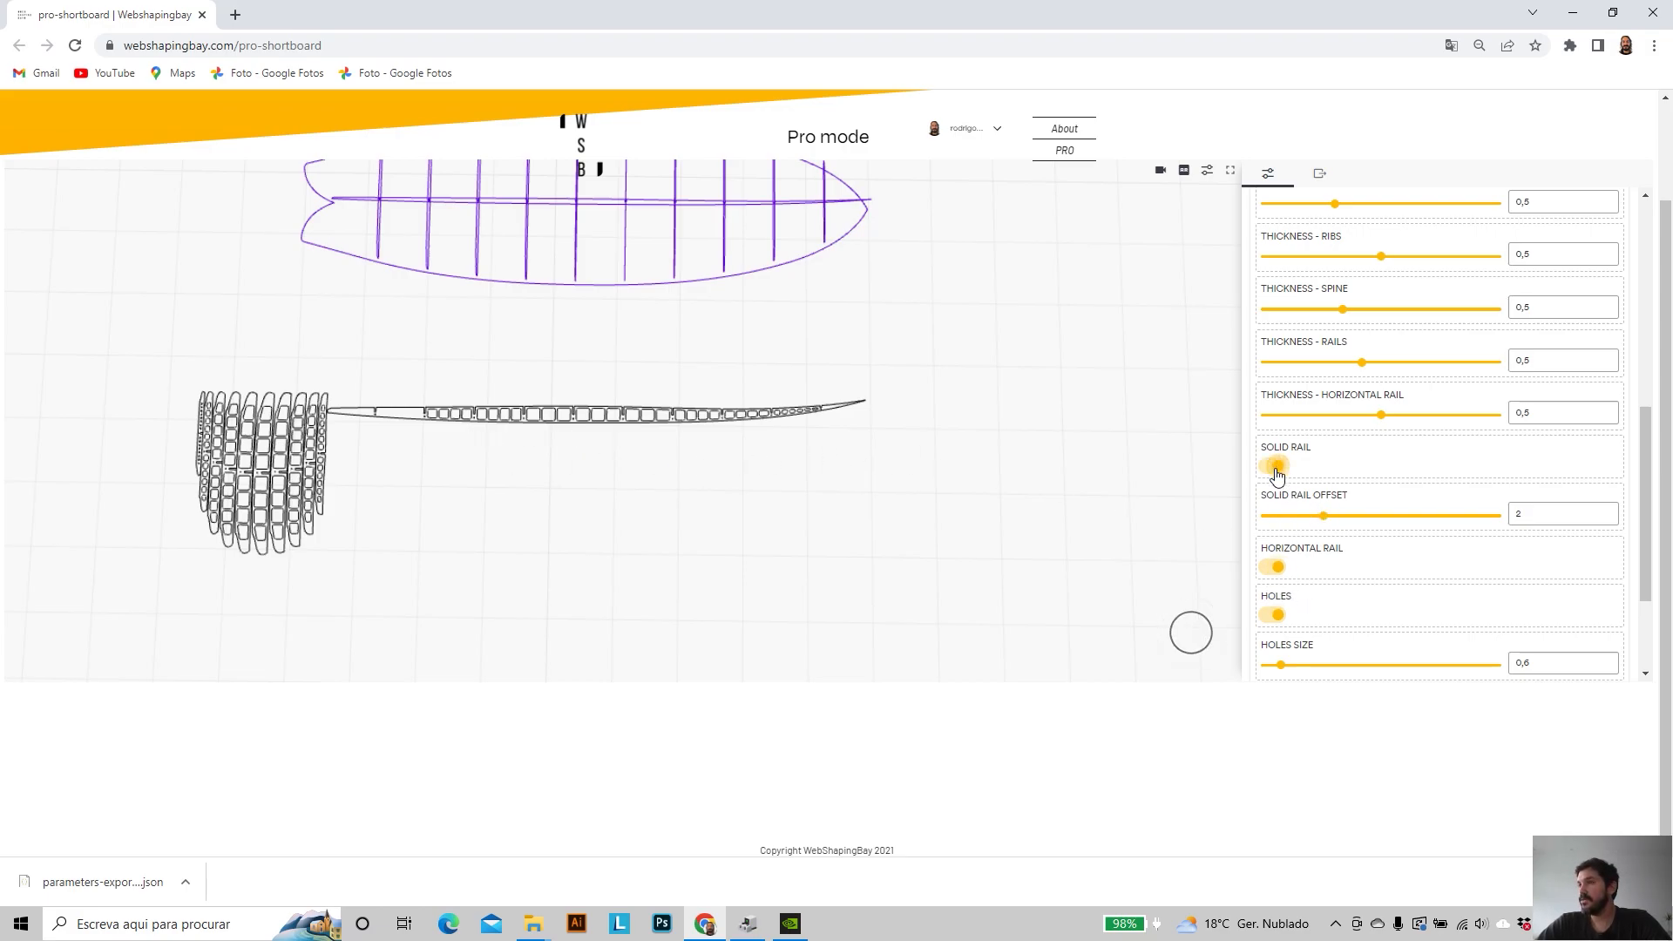
left_click(1274, 568)
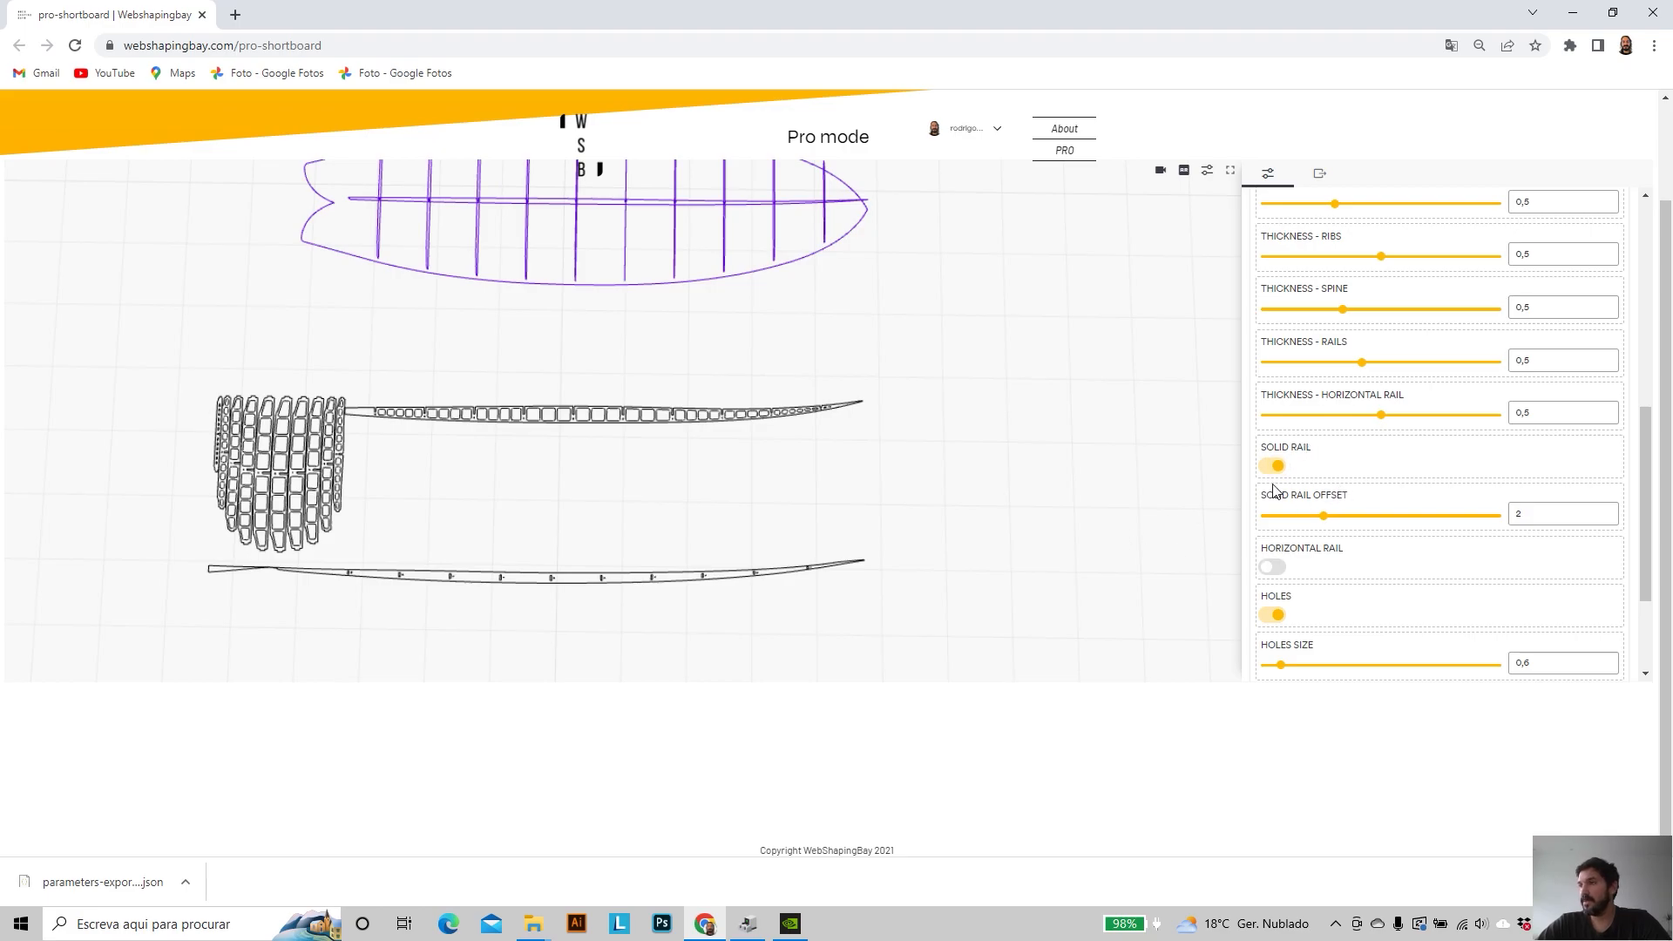
left_click(1272, 567)
- Switch the holes in the ribs and spine off and back on
scroll(1299, 608, "down", 1)
left_click(1275, 528)
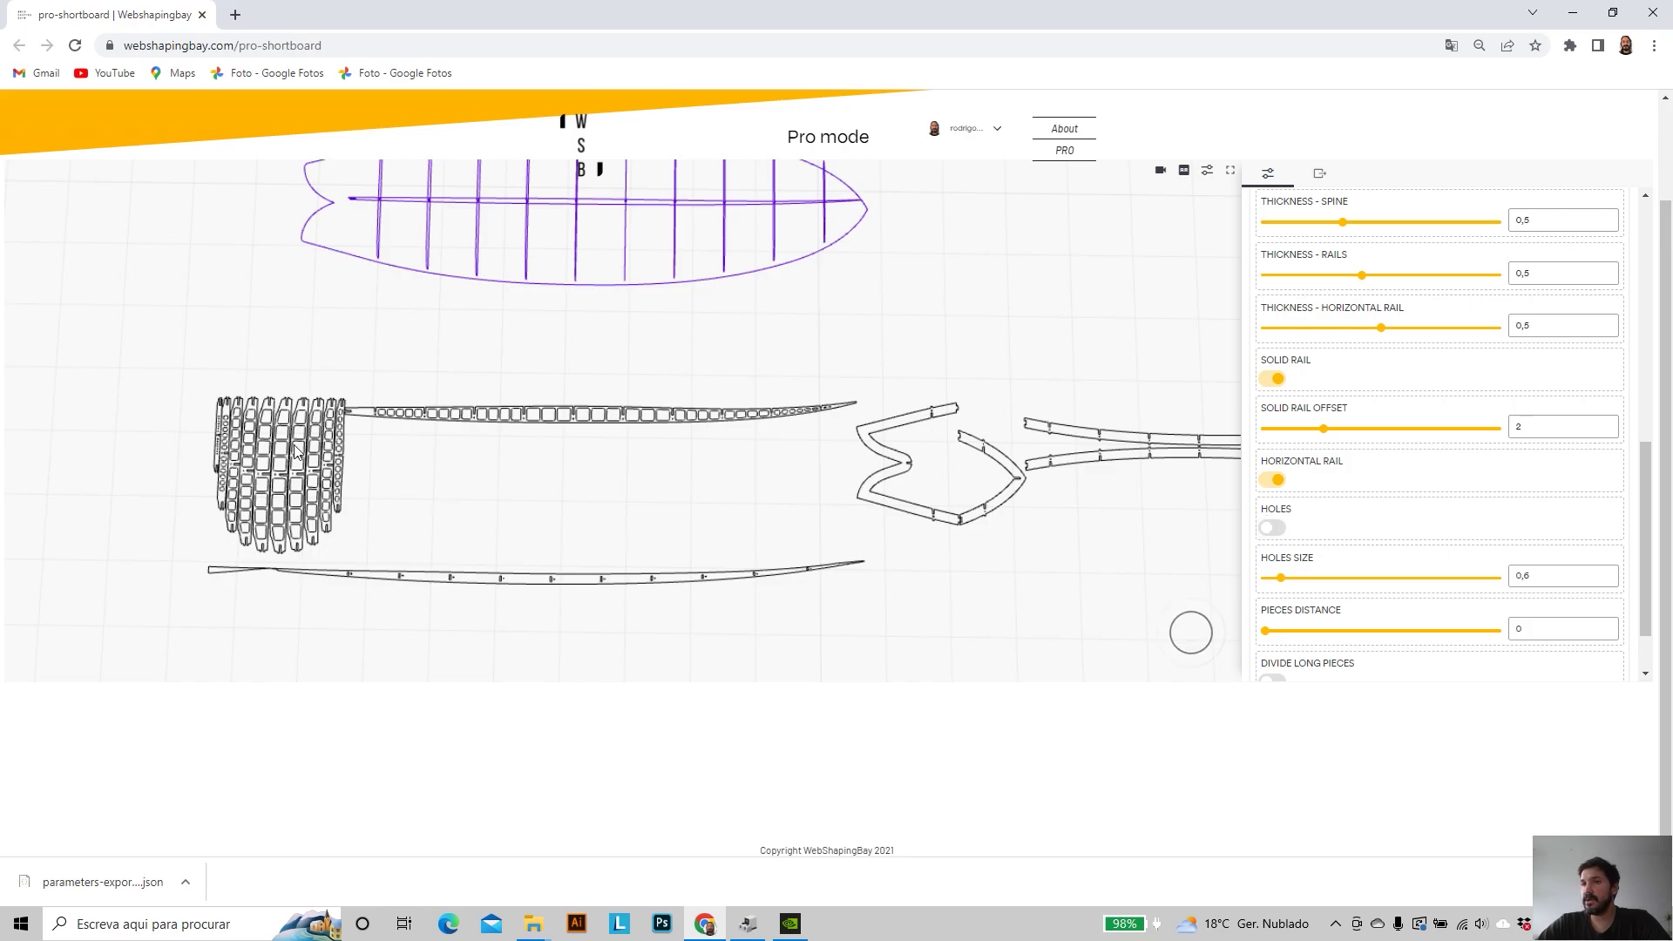
scroll(193, 451, "up", 3)
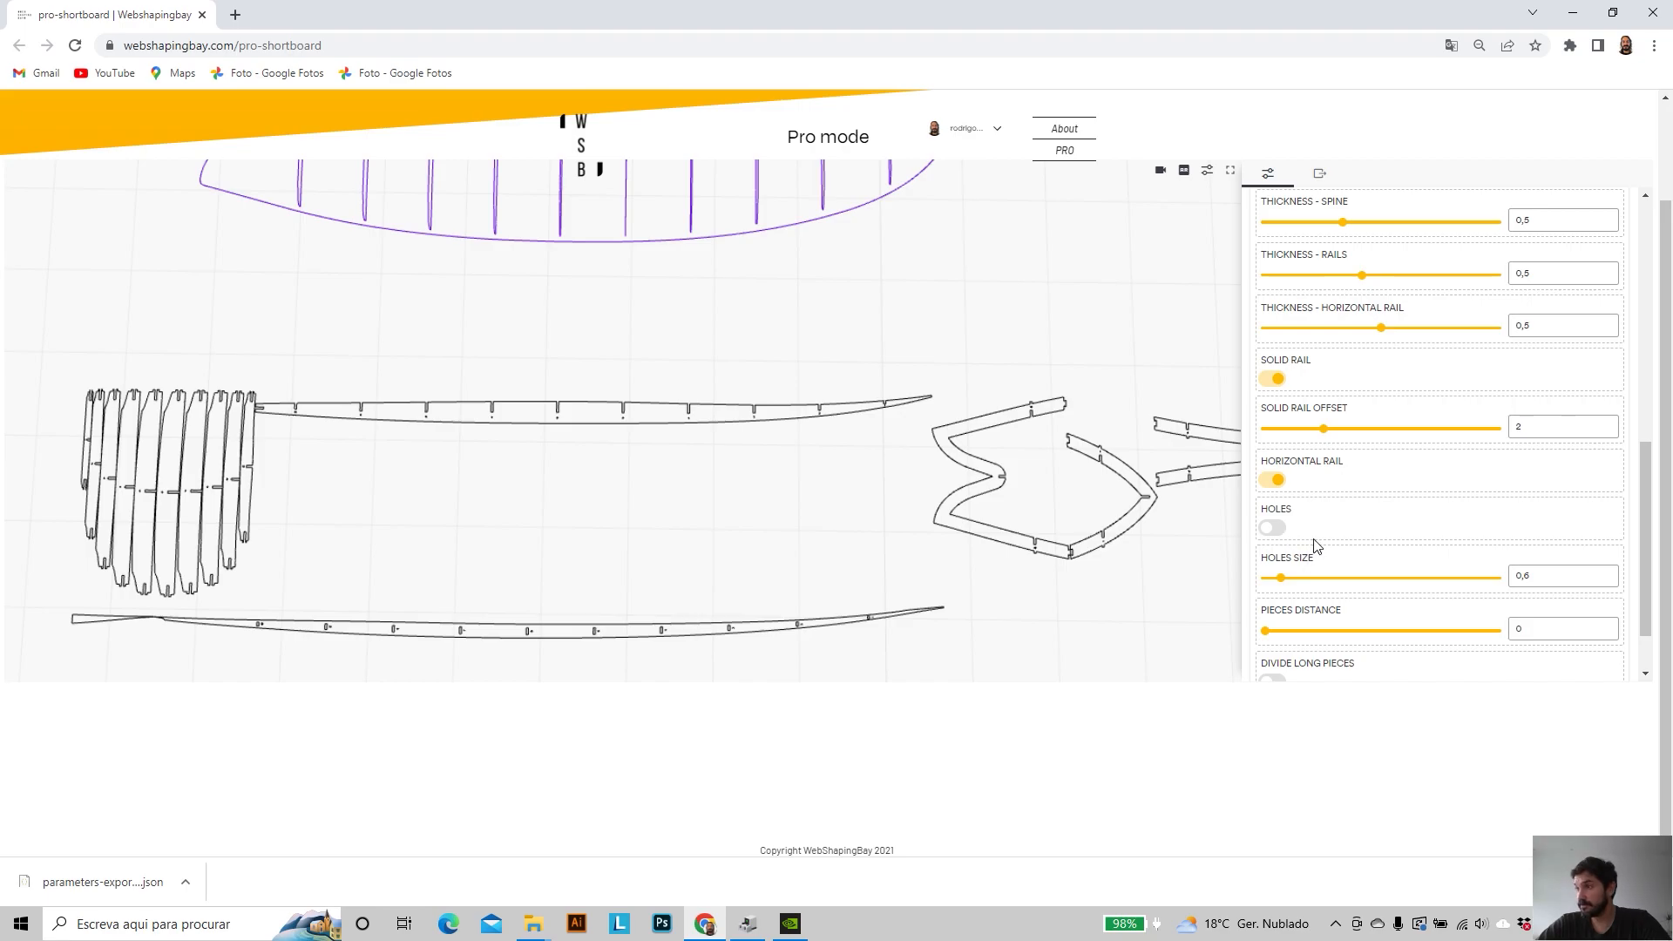
left_click(1273, 527)
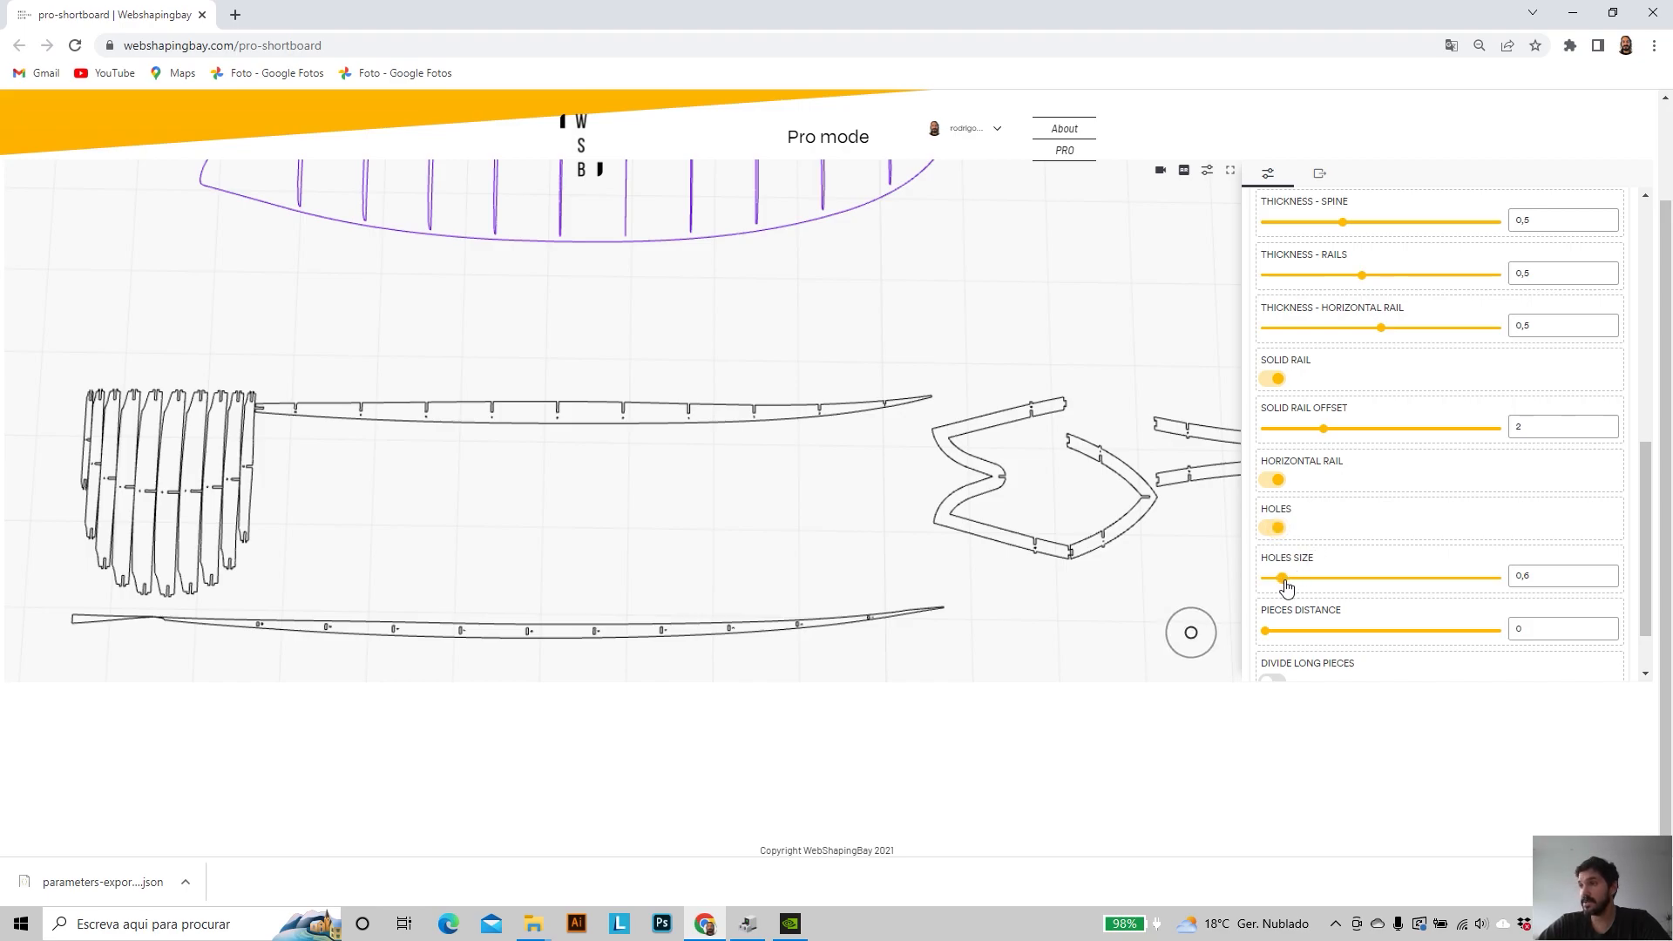
- Try a holes size of 1, restore it to 0.6 and inspect the holes in the numbered ribs up close
left_click_drag(1290, 584, 1342, 584)
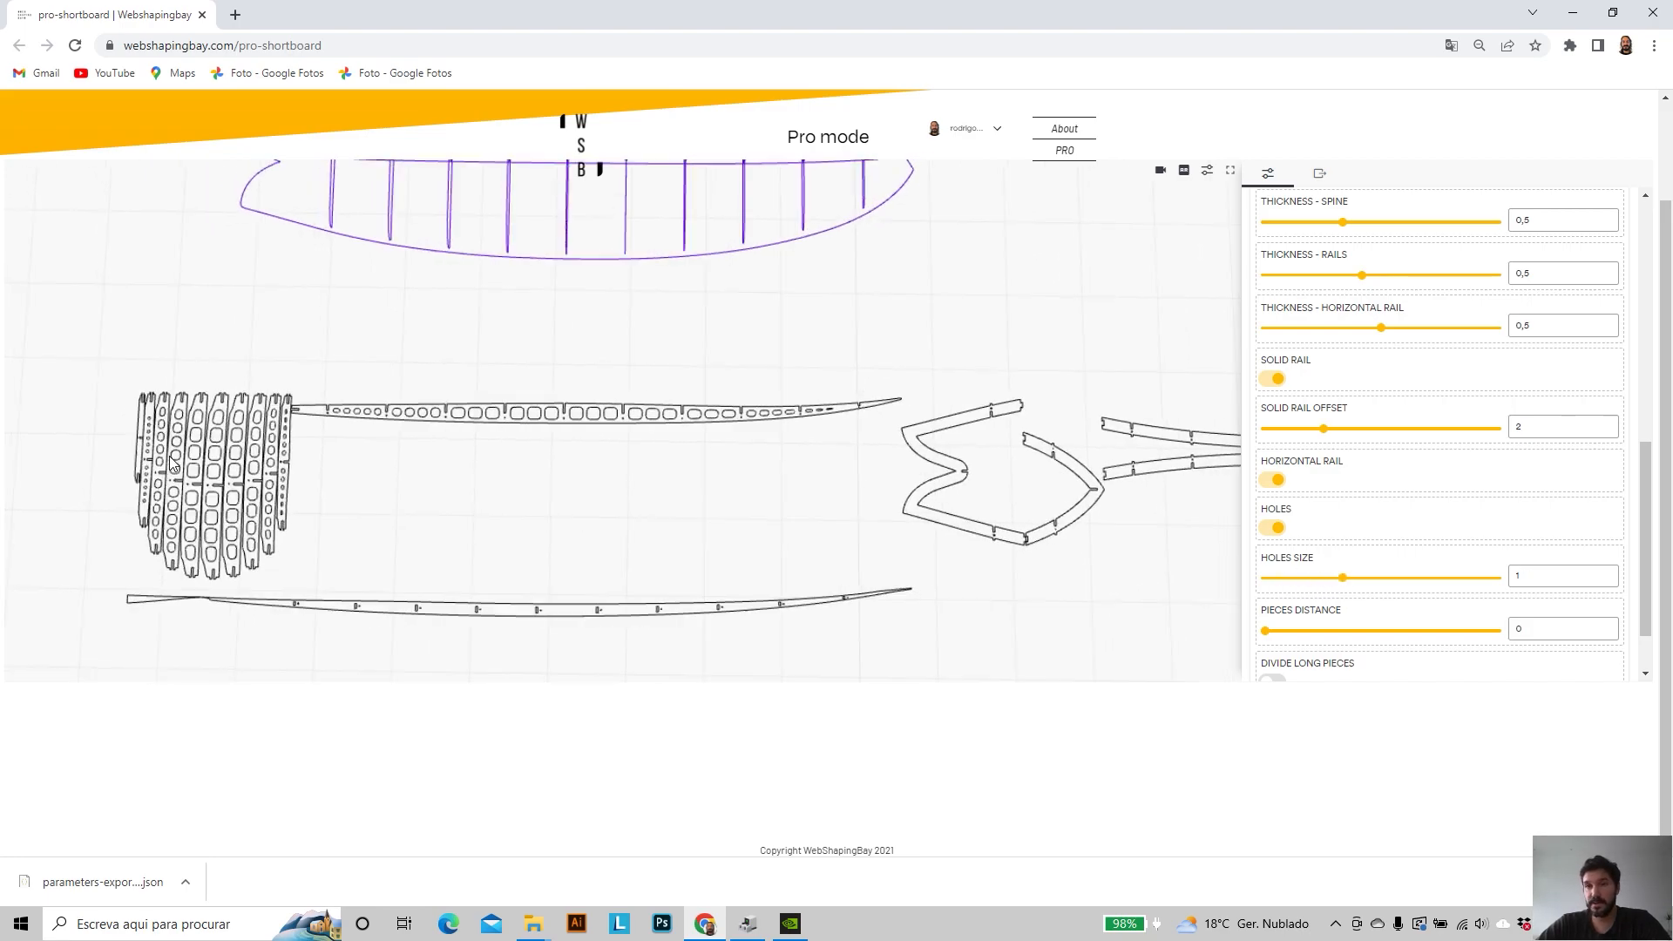
scroll(227, 470, "up", 3)
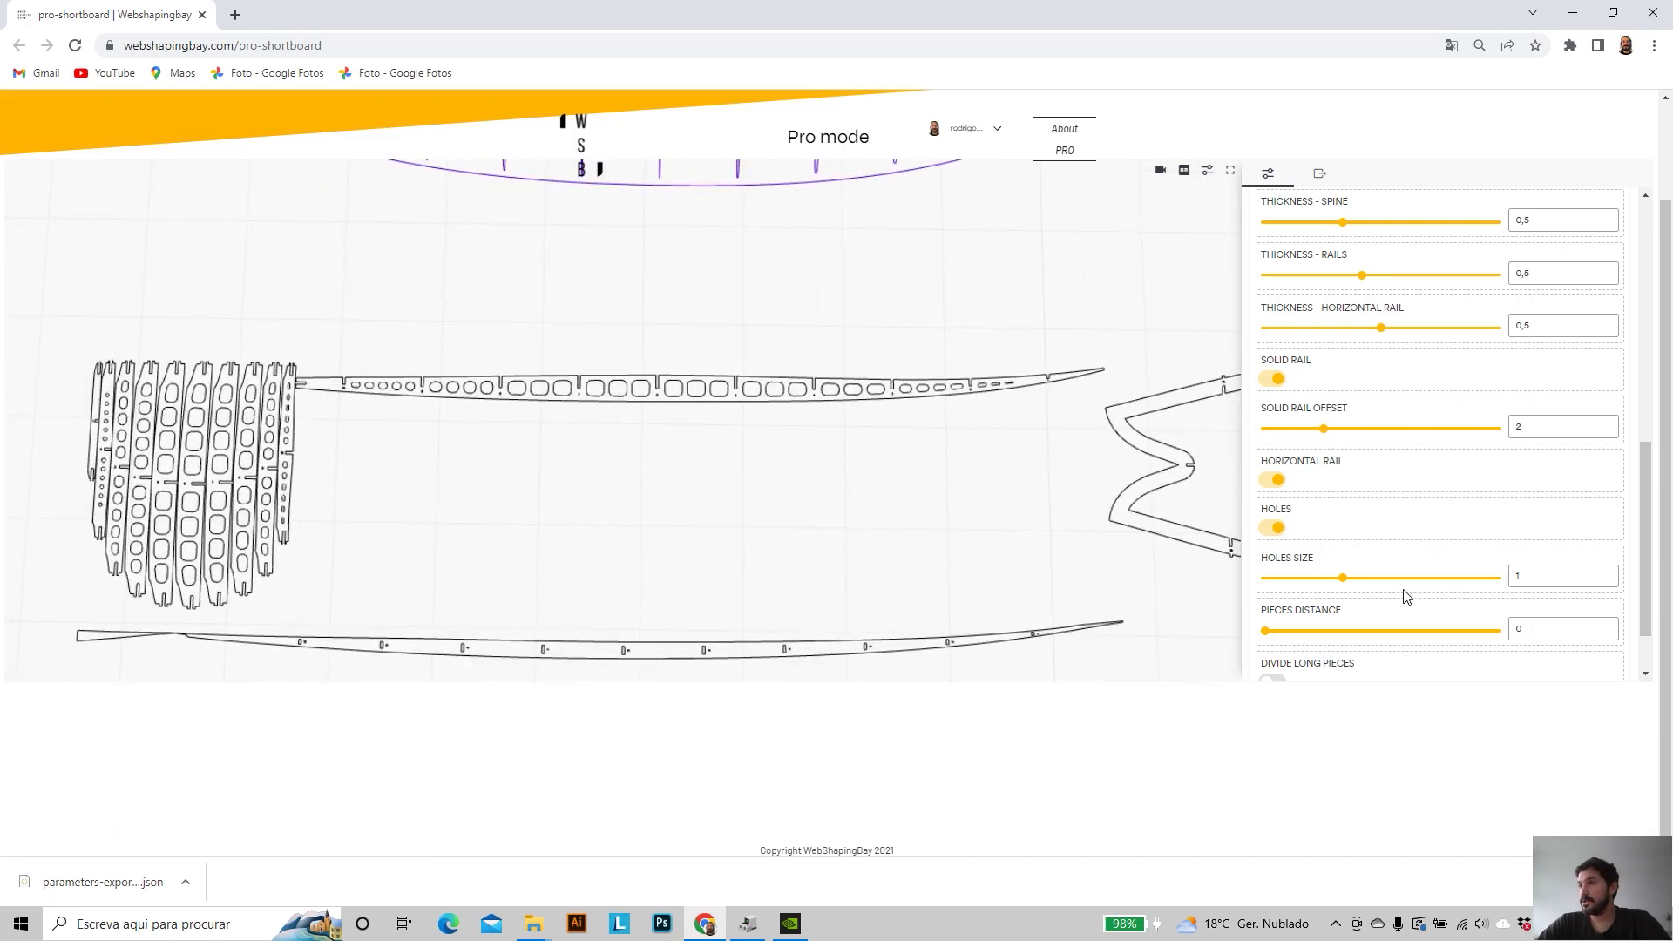
left_click_drag(1339, 583, 1297, 590)
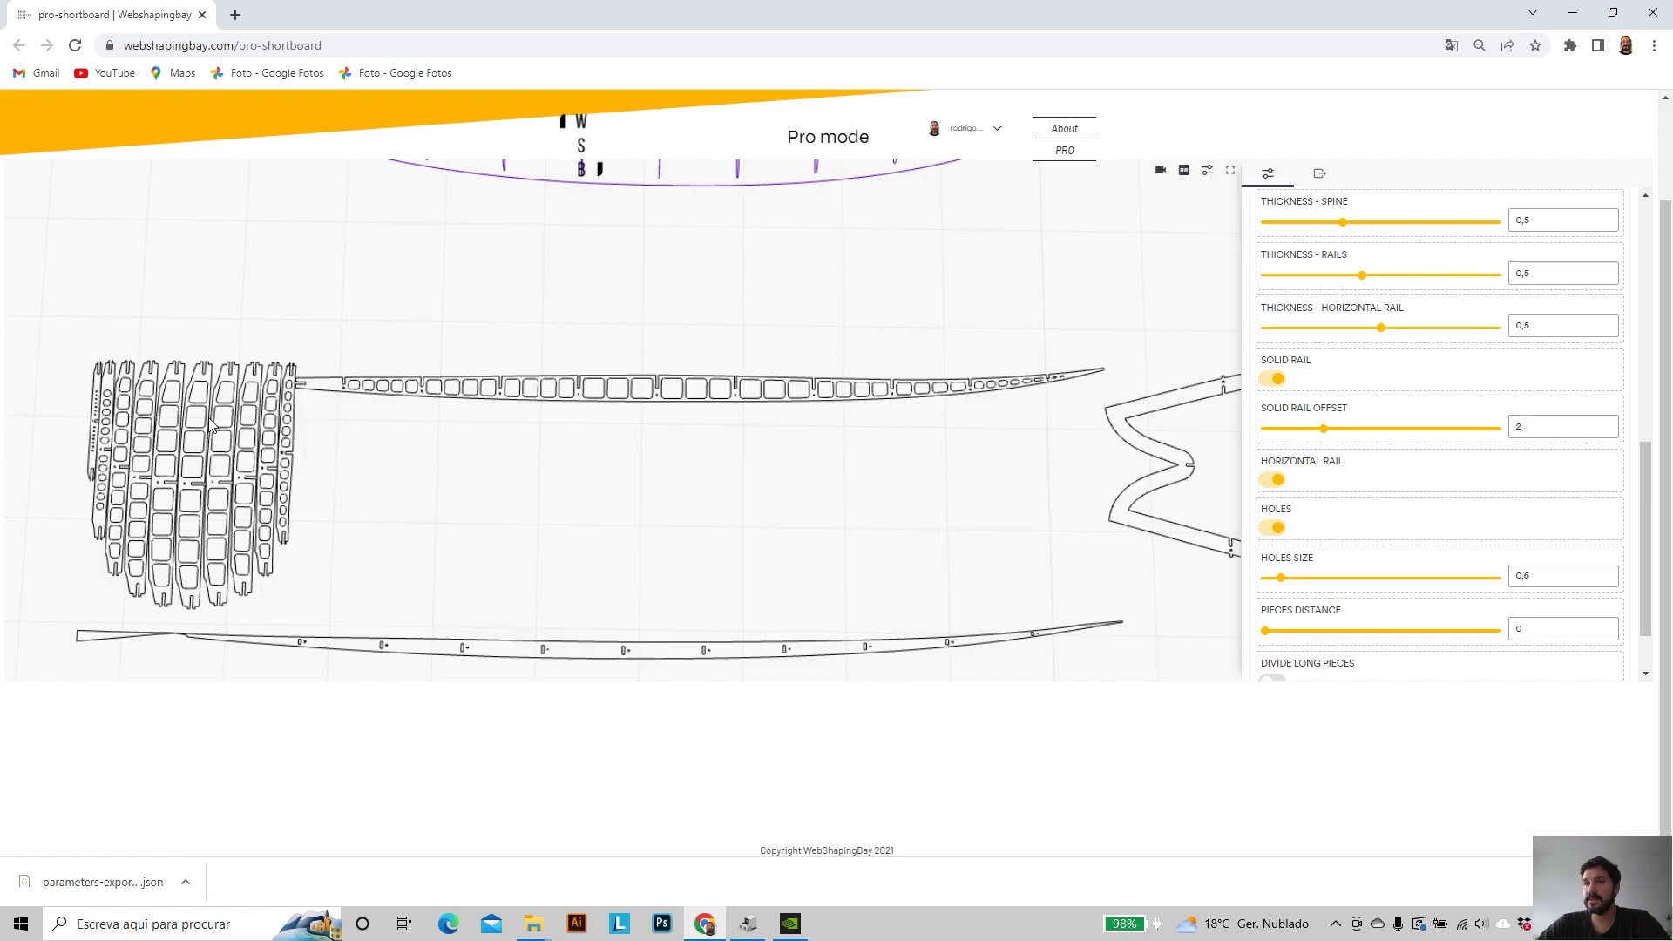
scroll(209, 425, "up", 3)
right_click_drag(209, 426, 319, 412)
scroll(428, 439, "up", 5)
scroll(143, 324, "up", 5)
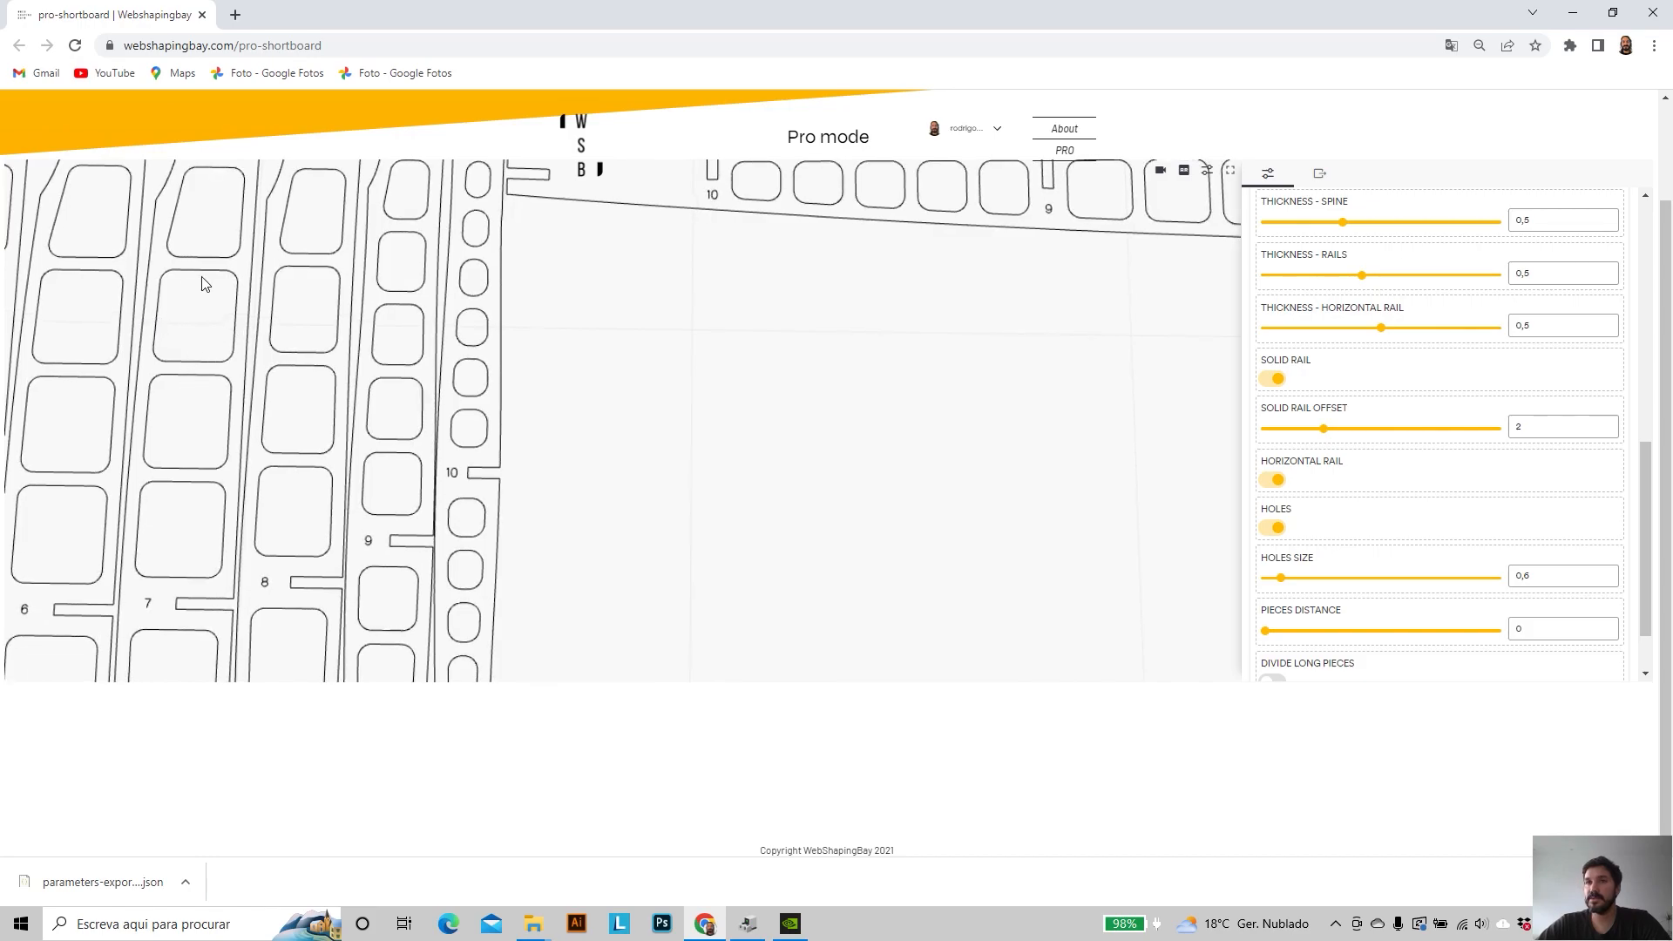
scroll(199, 364, "down", 10)
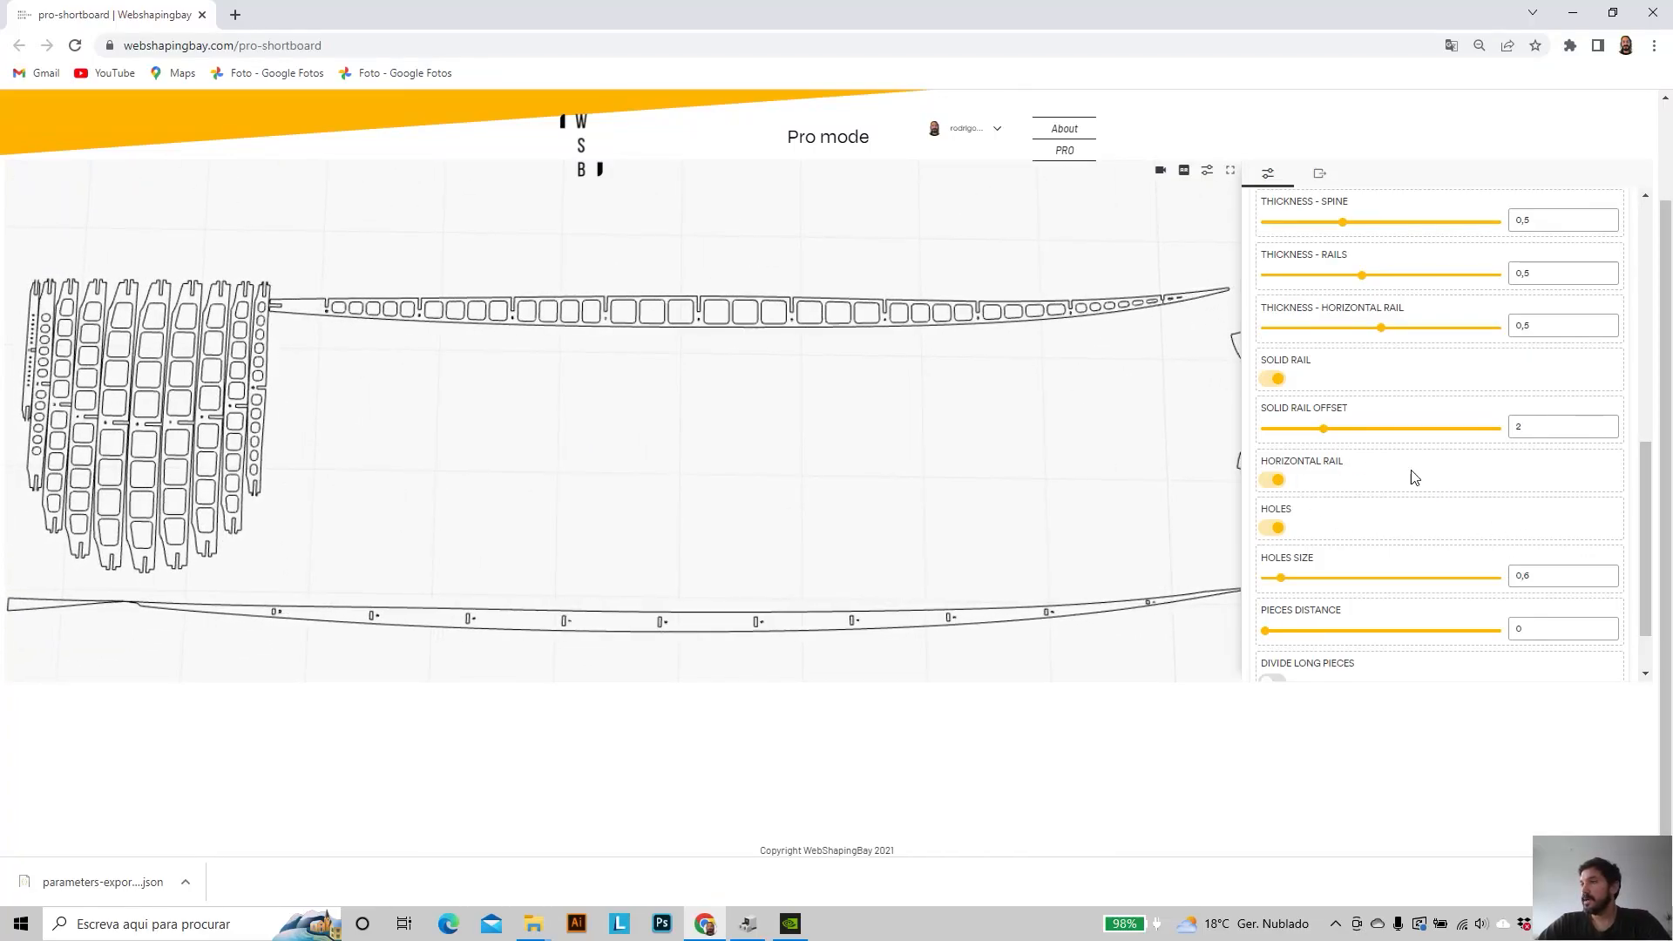
- Enable Divide Long Pieces in the HWS parameters and examine the divided spine and rail pieces
scroll(1397, 516, "down", 1)
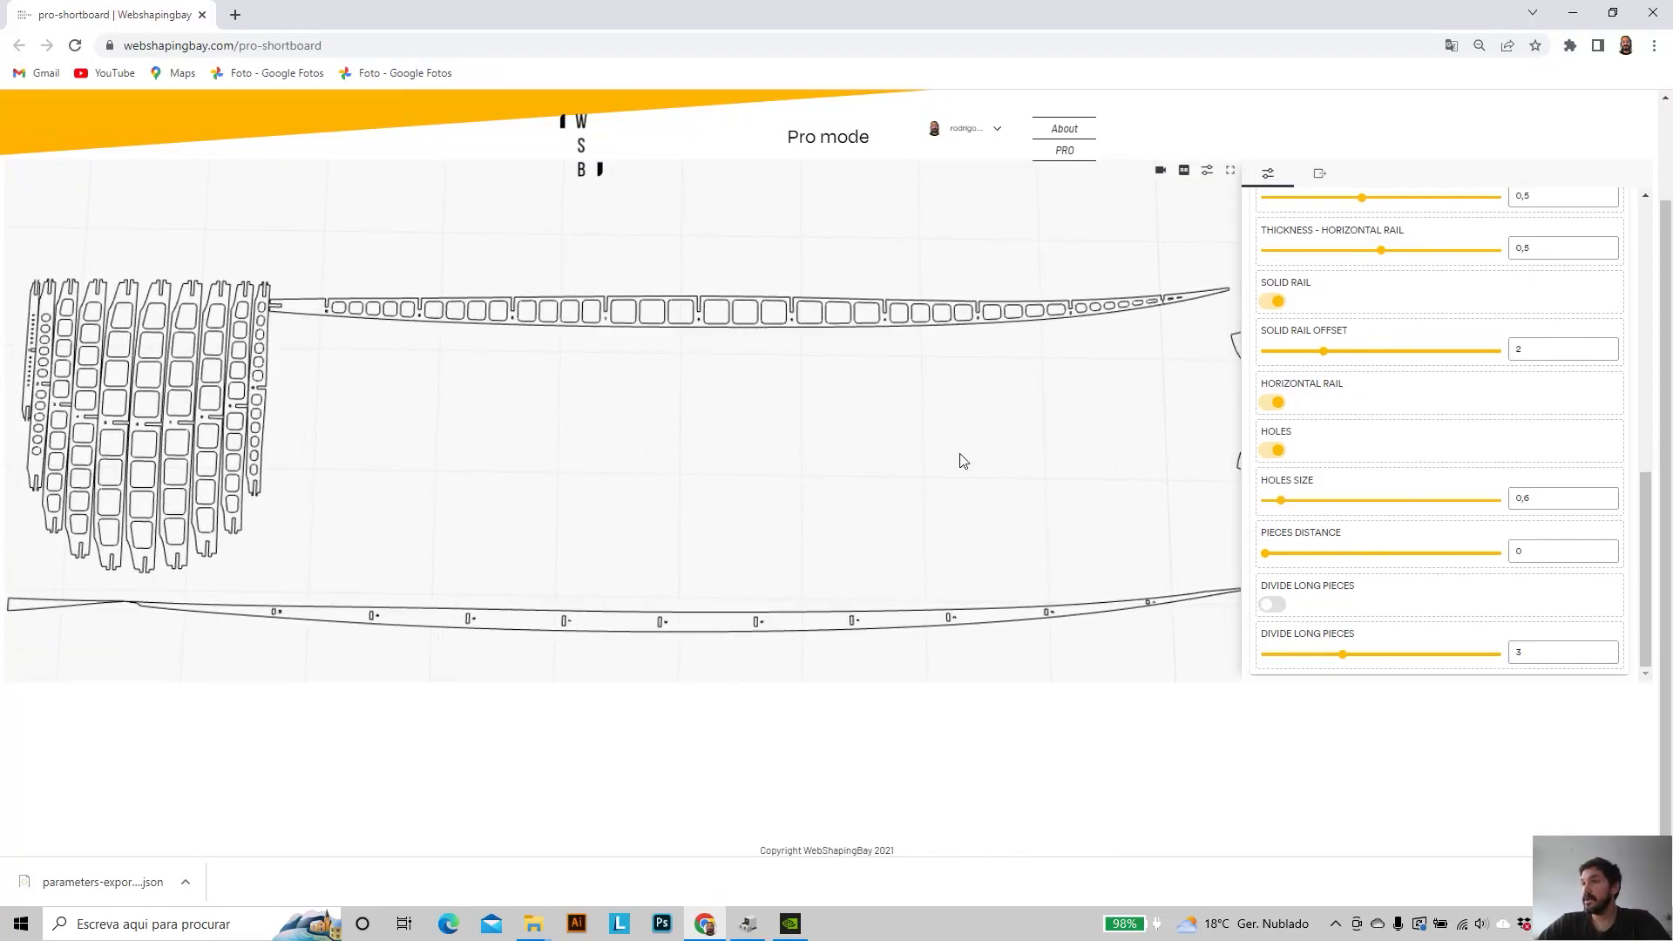
scroll(967, 453, "down", 5)
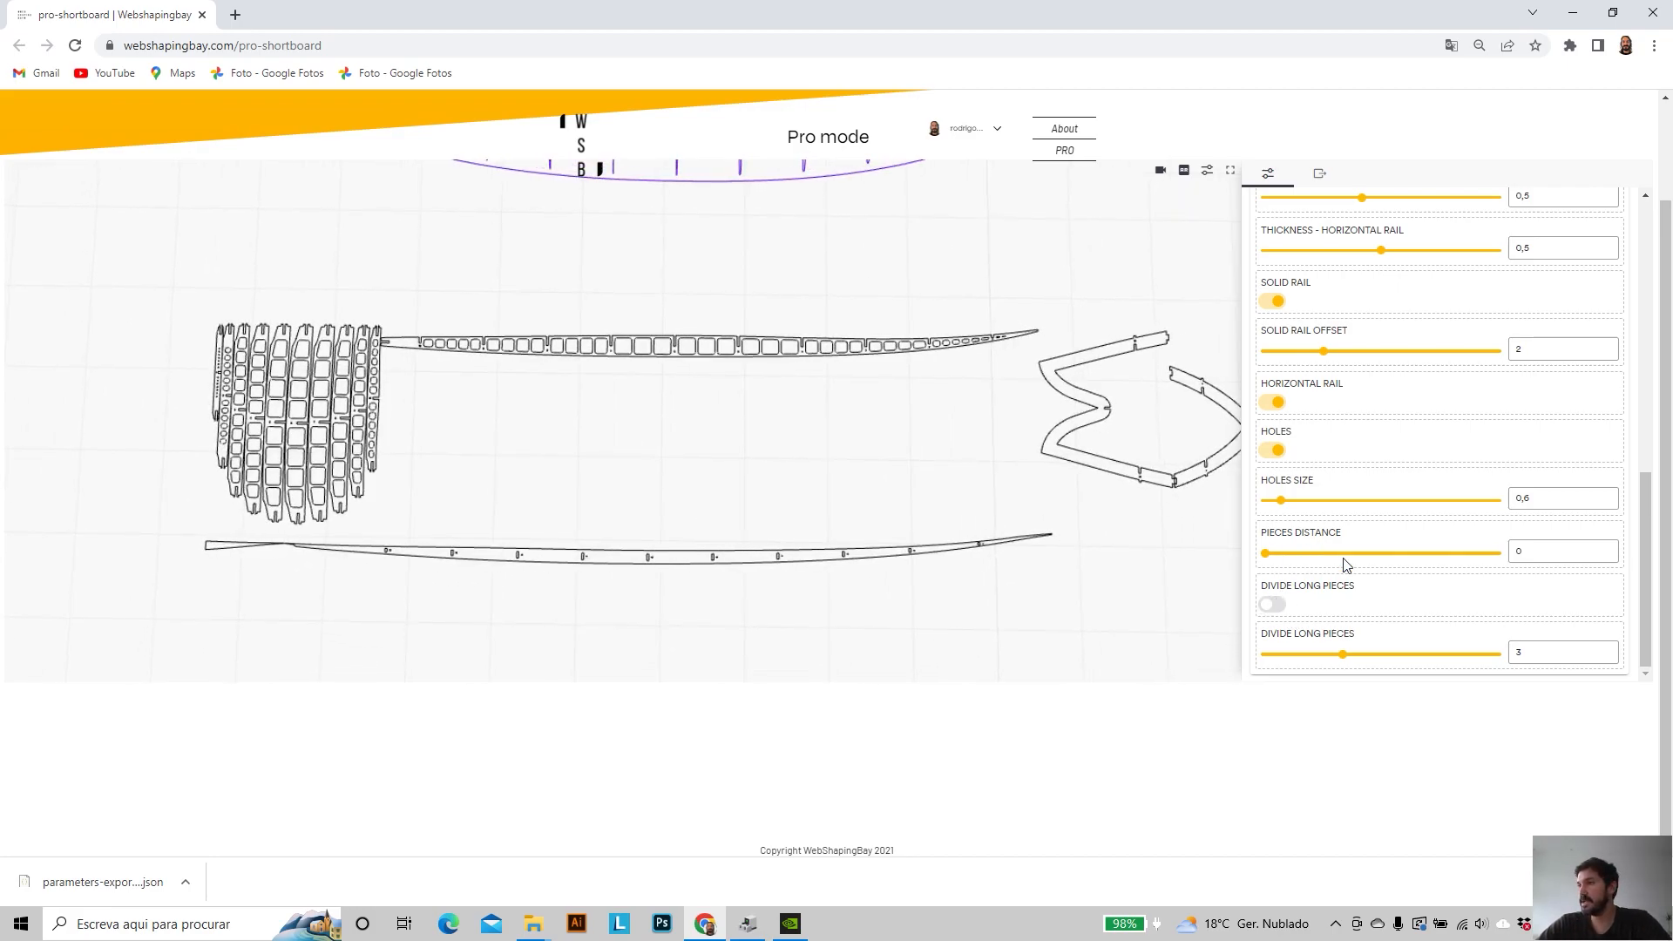
left_click(1268, 605)
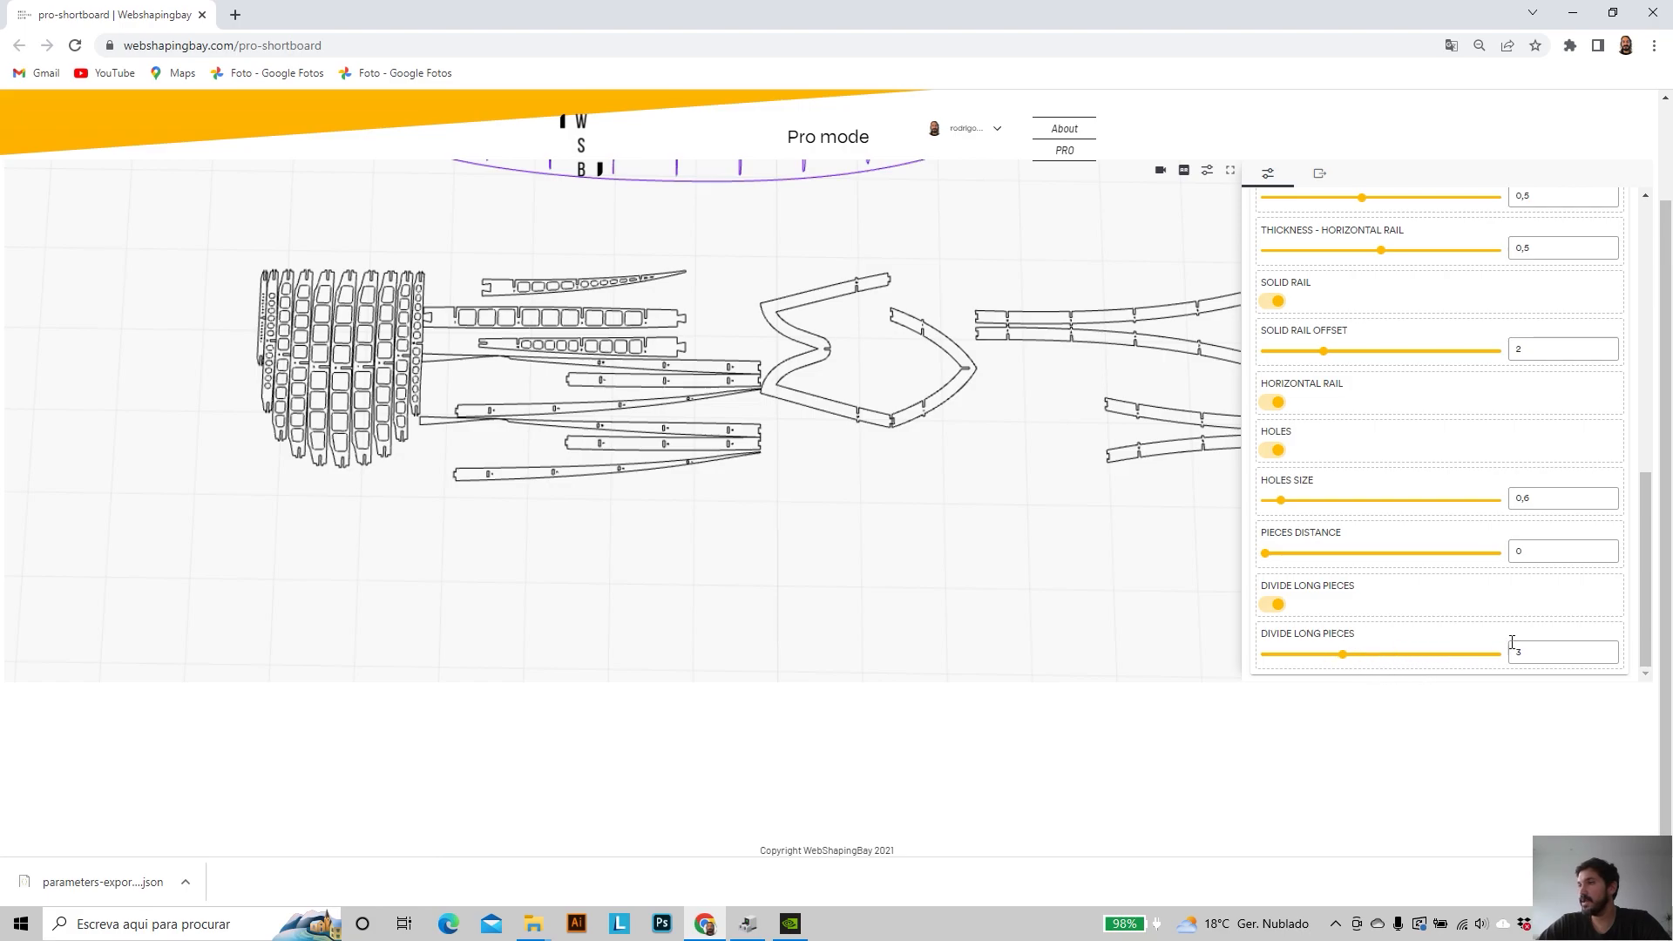
scroll(412, 430, "down", 3)
right_click_drag(762, 477, 641, 480)
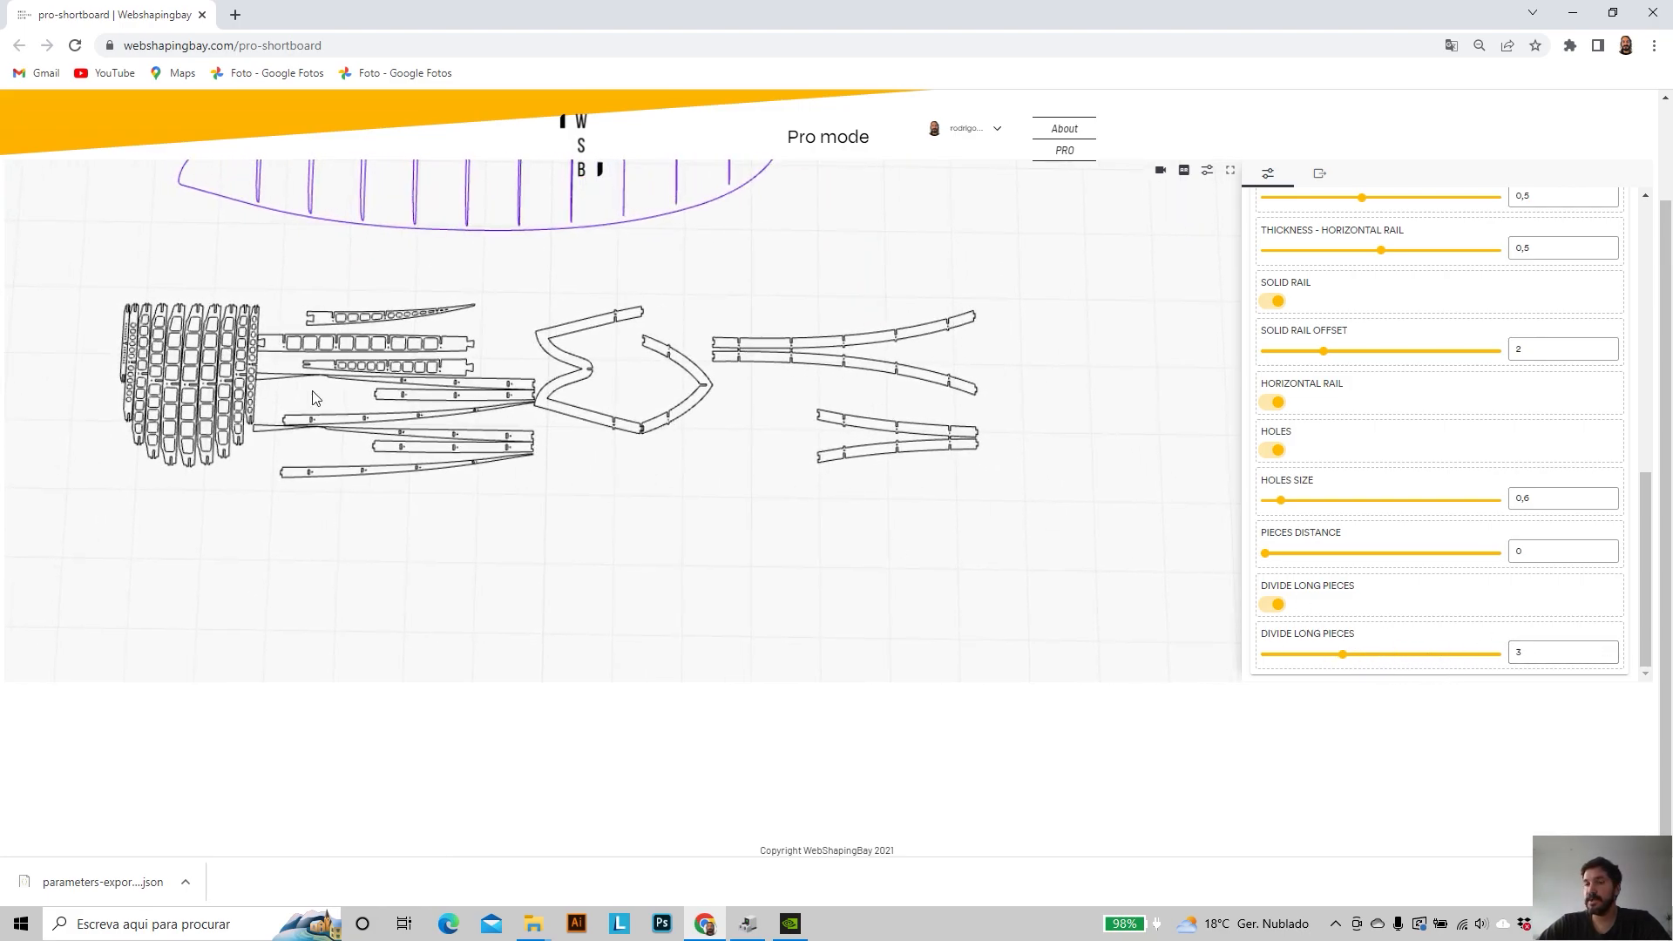
scroll(324, 396, "up", 2)
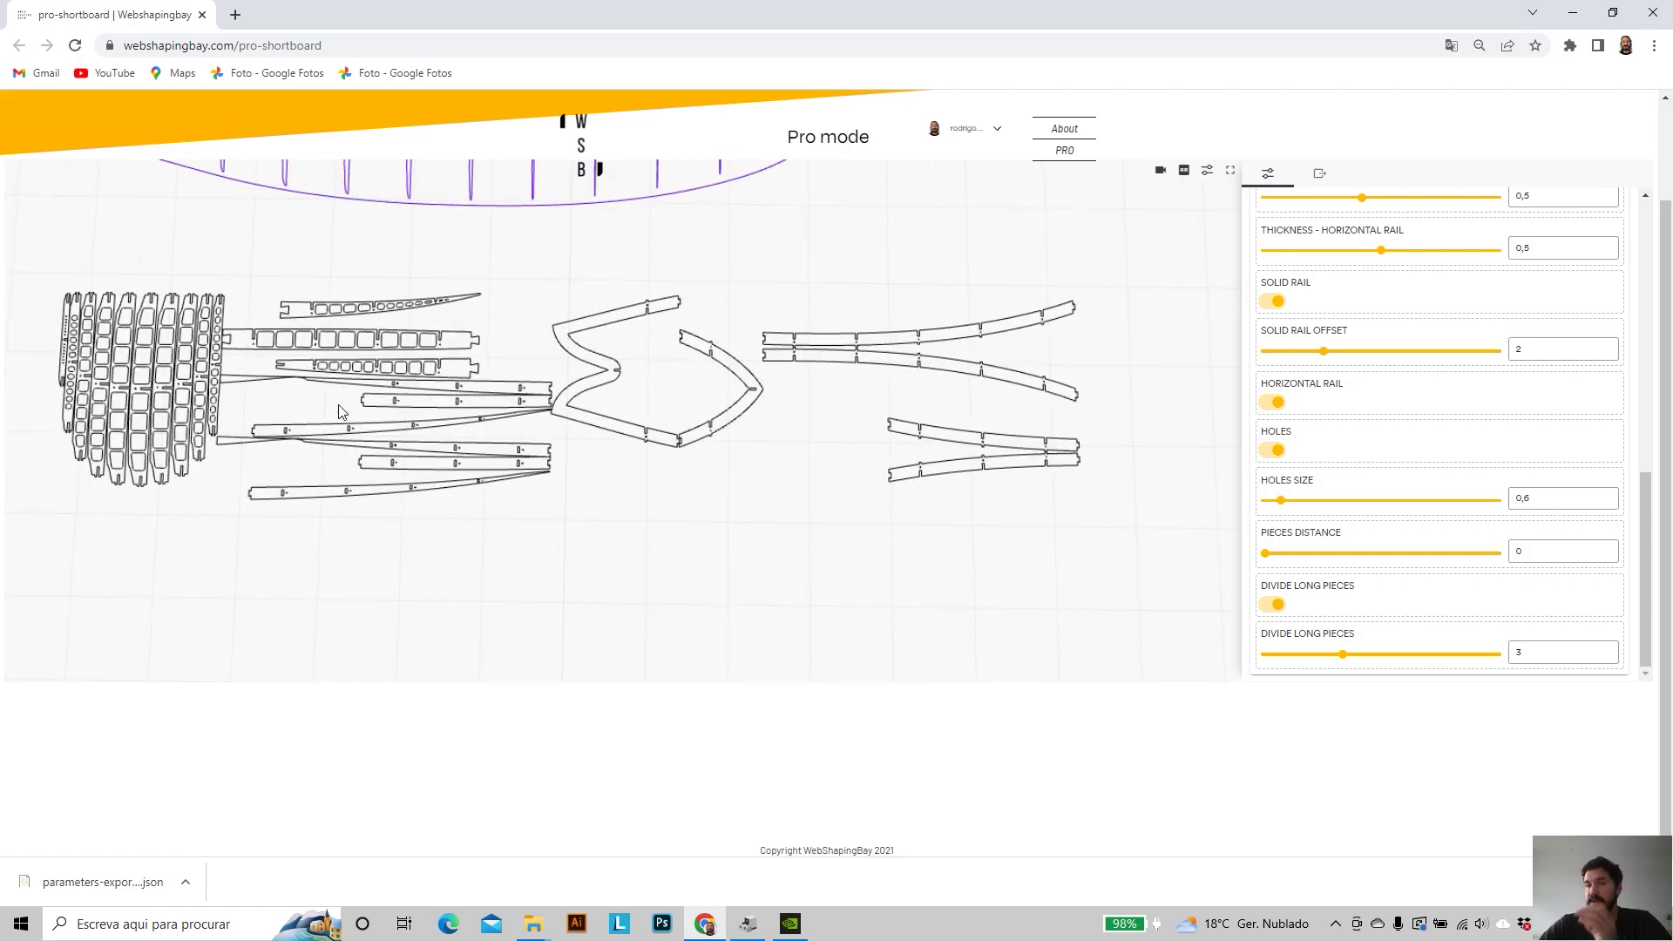
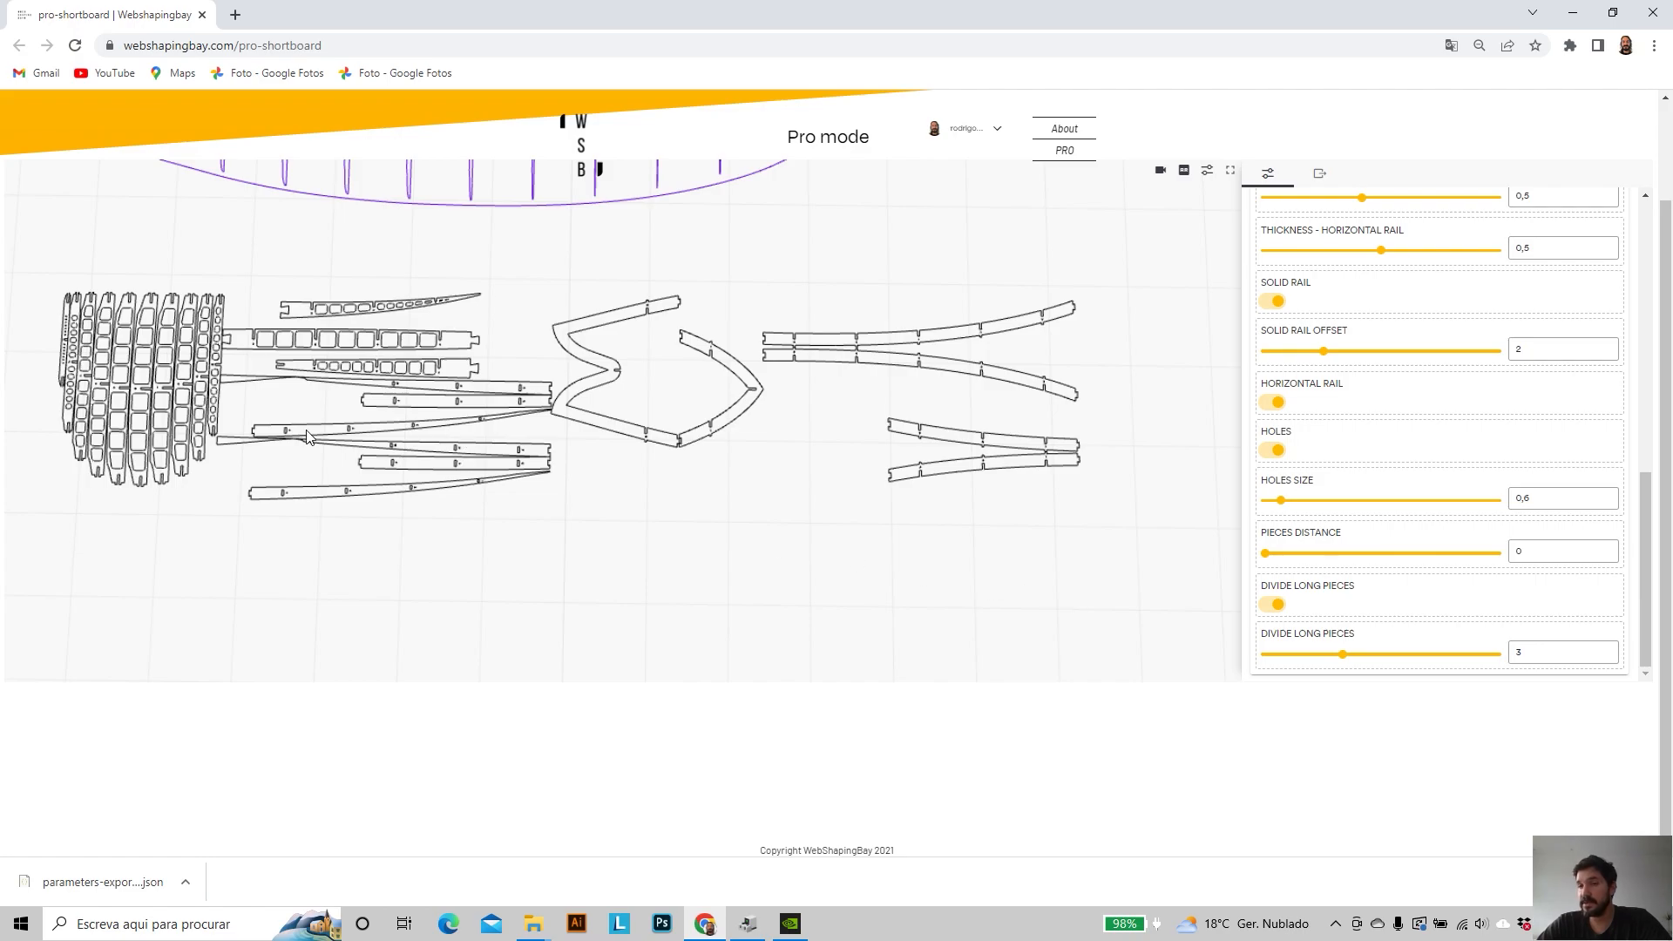
scroll(506, 417, "up", 5)
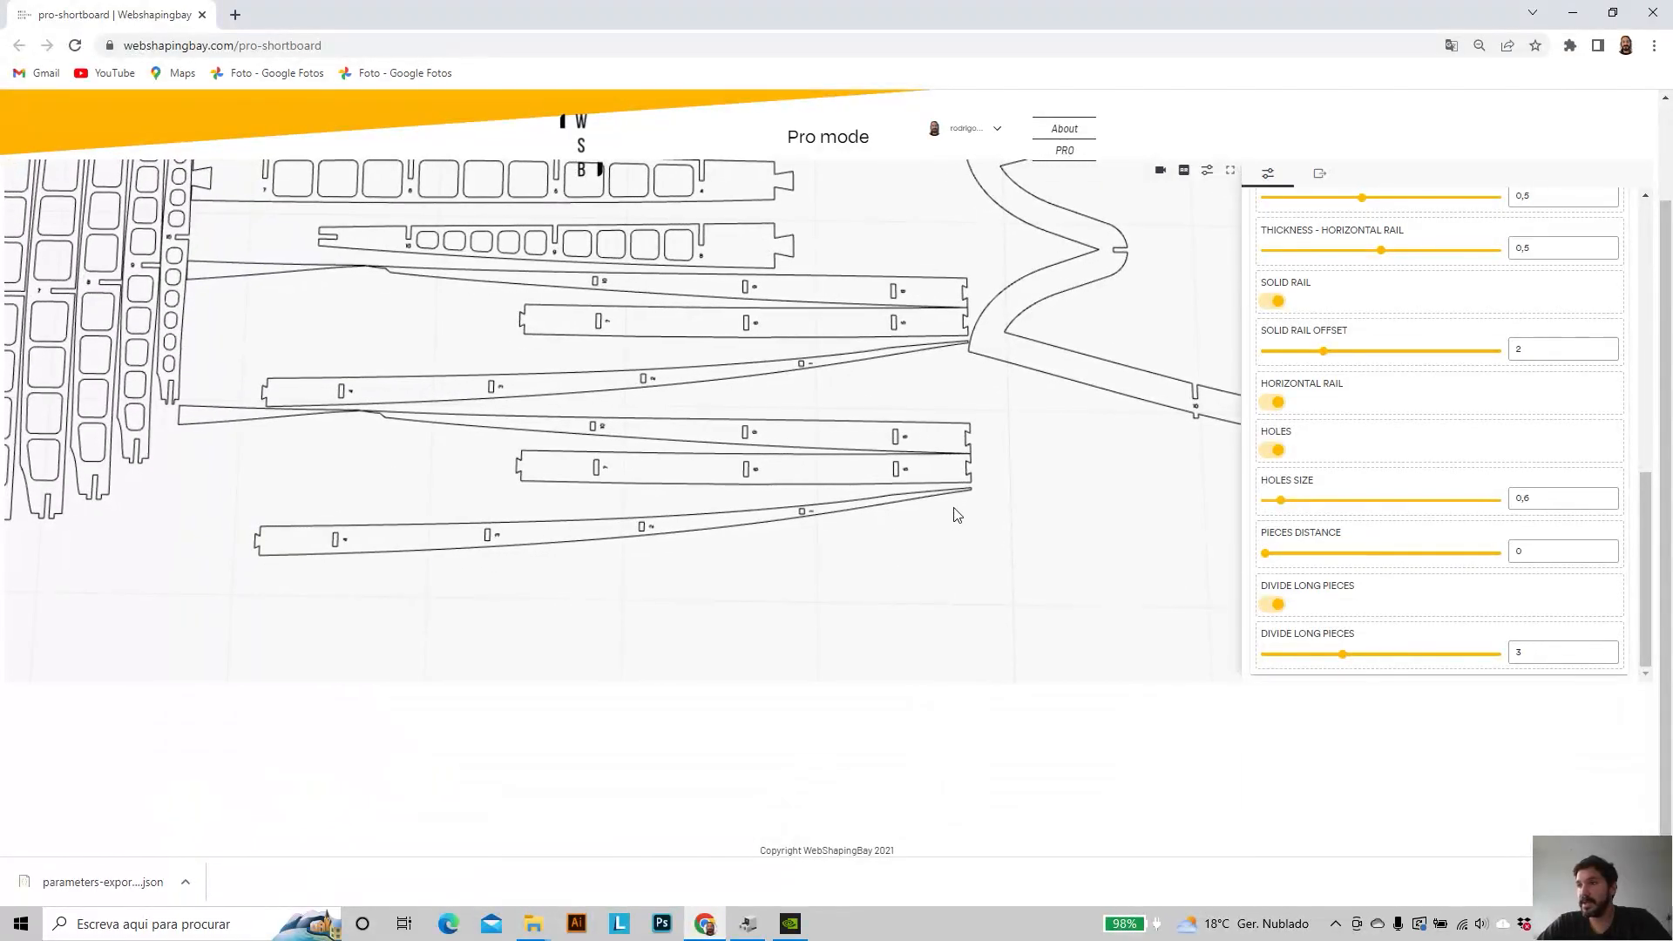
scroll(650, 470, "down", 5)
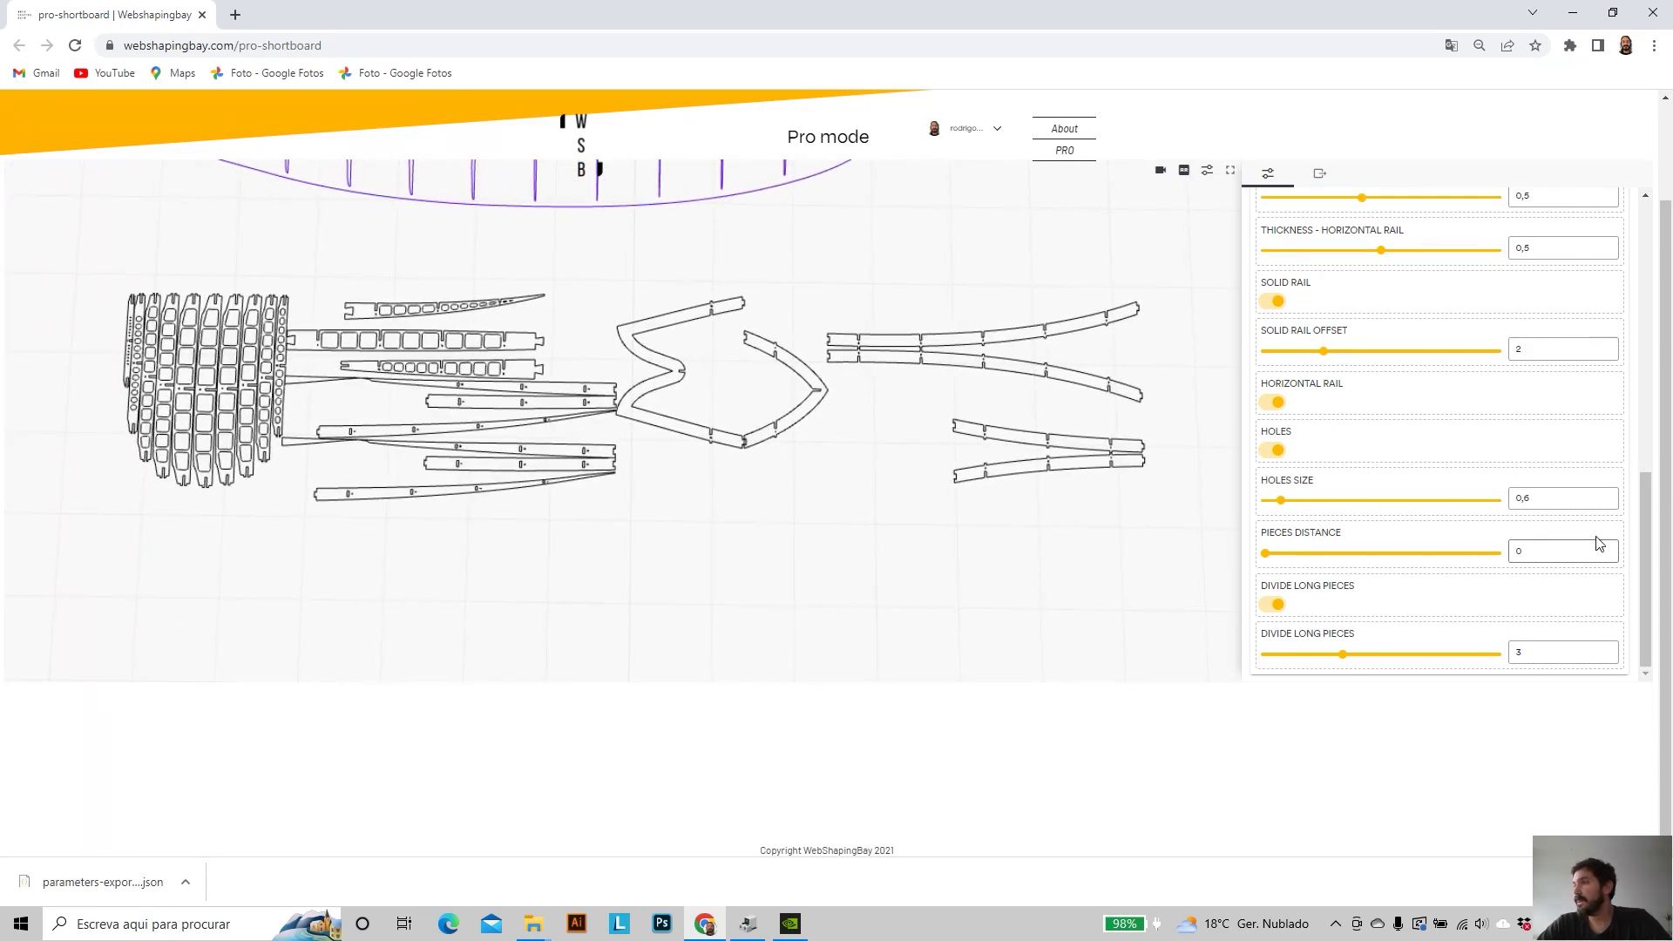
- Check the exports available for the hollow wooden structure template and reopen the Your Data parameters
scroll(1591, 550, "up", 2)
scroll(1591, 550, "up", 5)
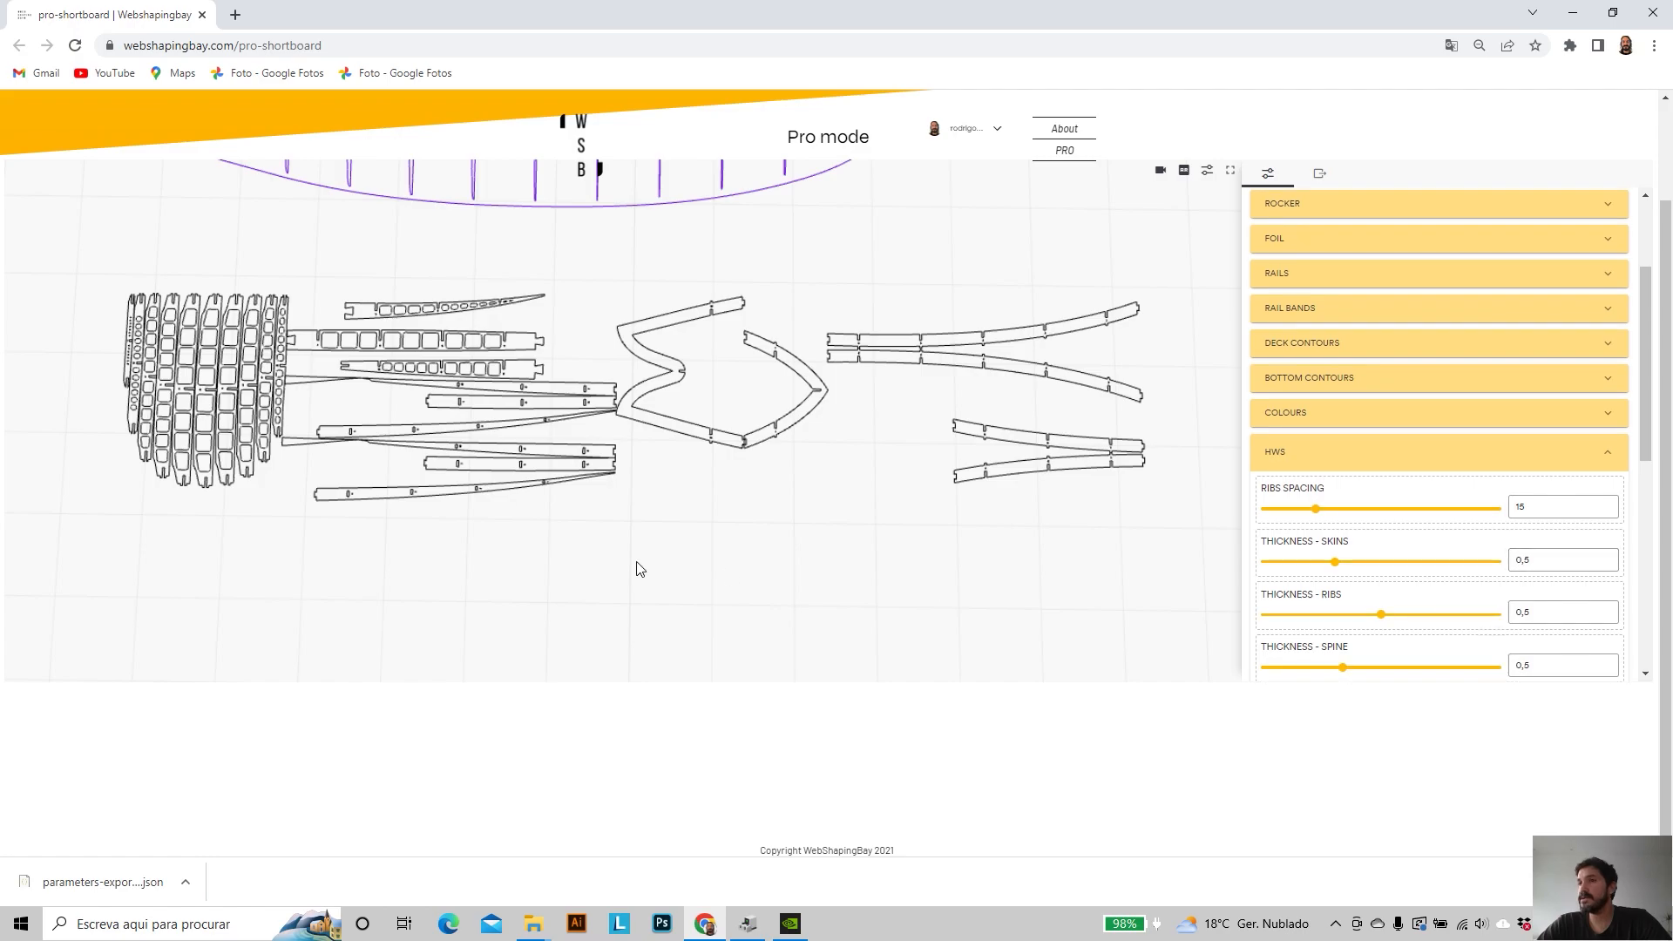
scroll(662, 532, "down", 2)
mouse_move(623, 248)
right_mouse_down()
mouse_move(612, 474)
mouse_move(613, 406)
right_mouse_up()
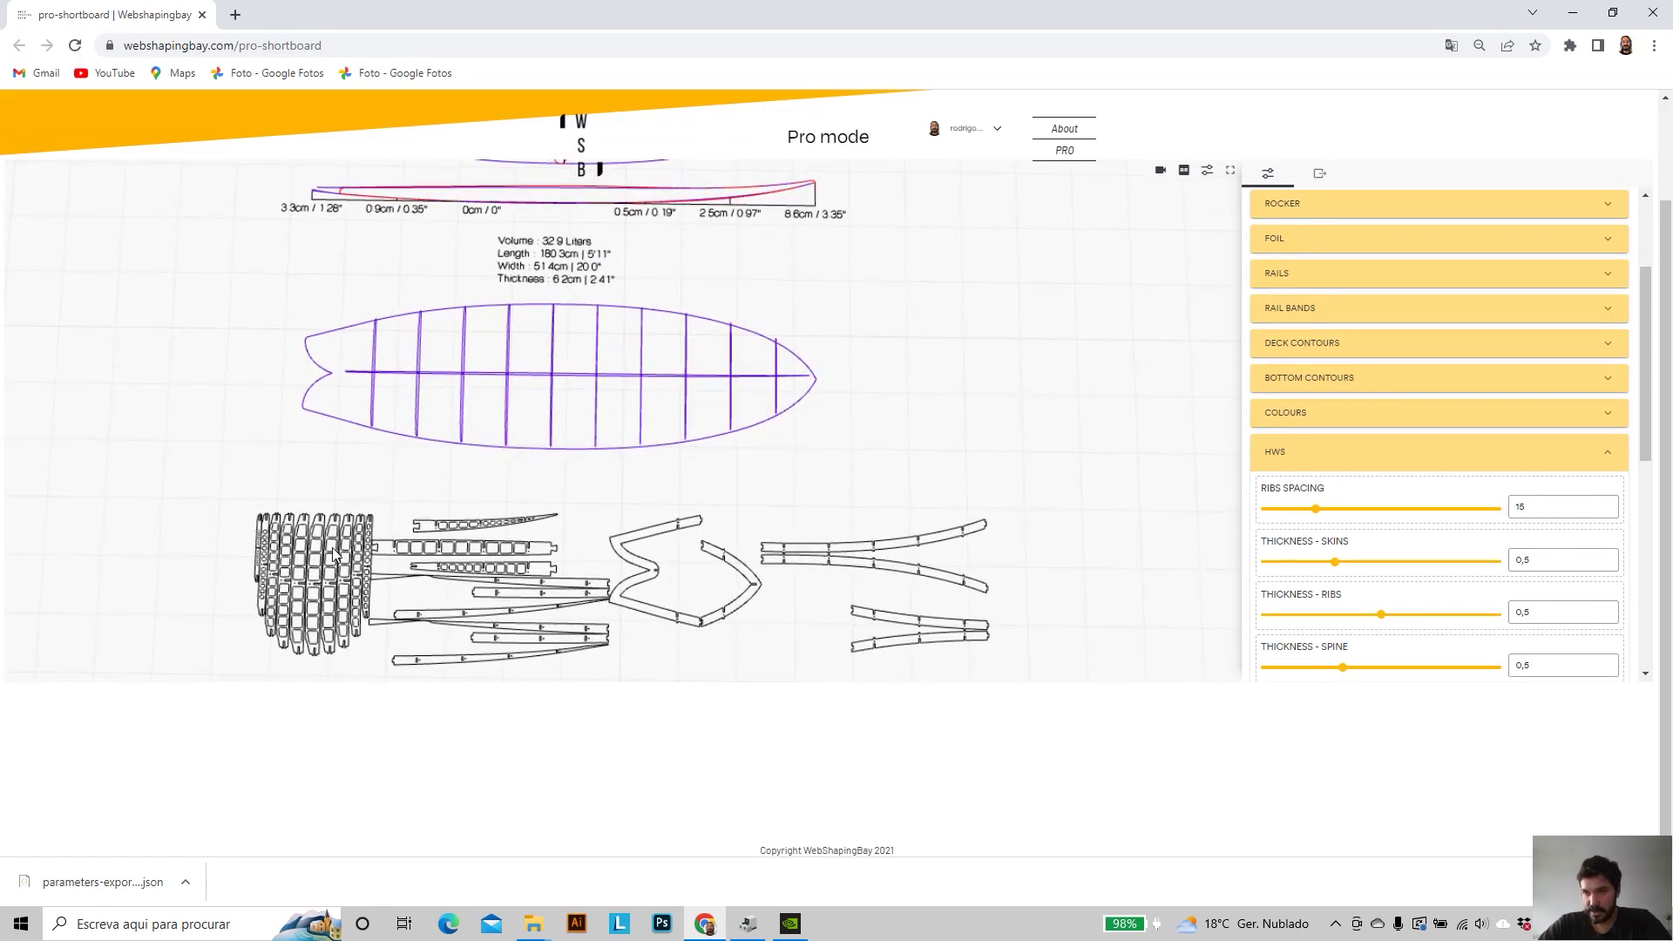
scroll(1524, 435, "up", 2)
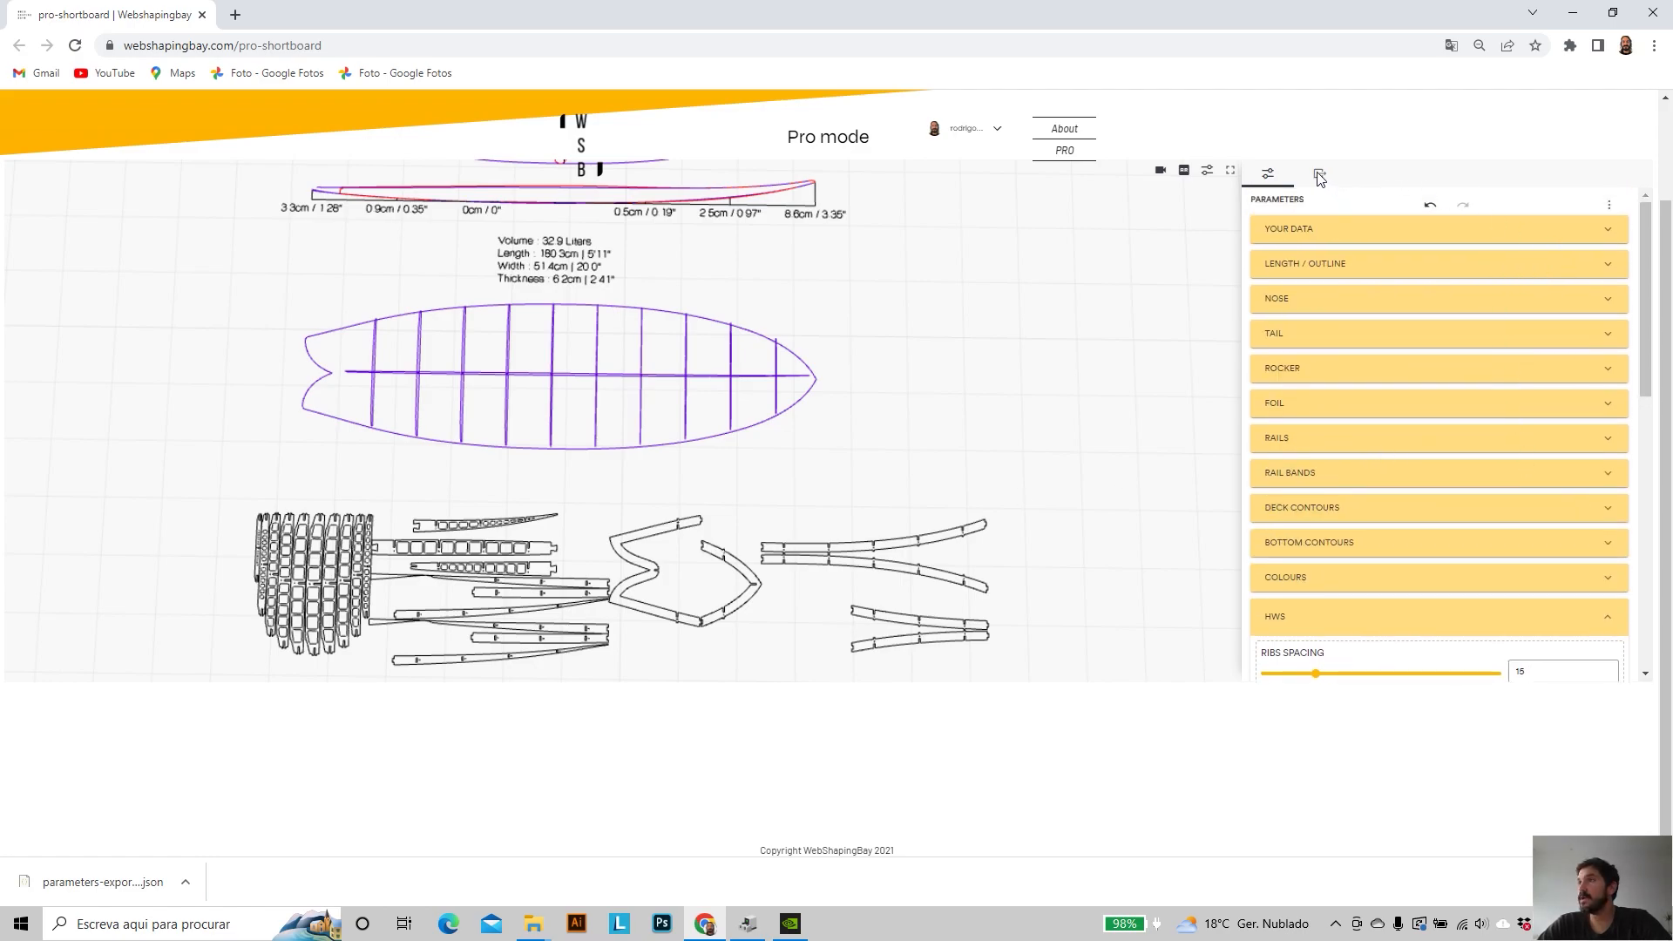
scroll(1360, 261, "up", 2)
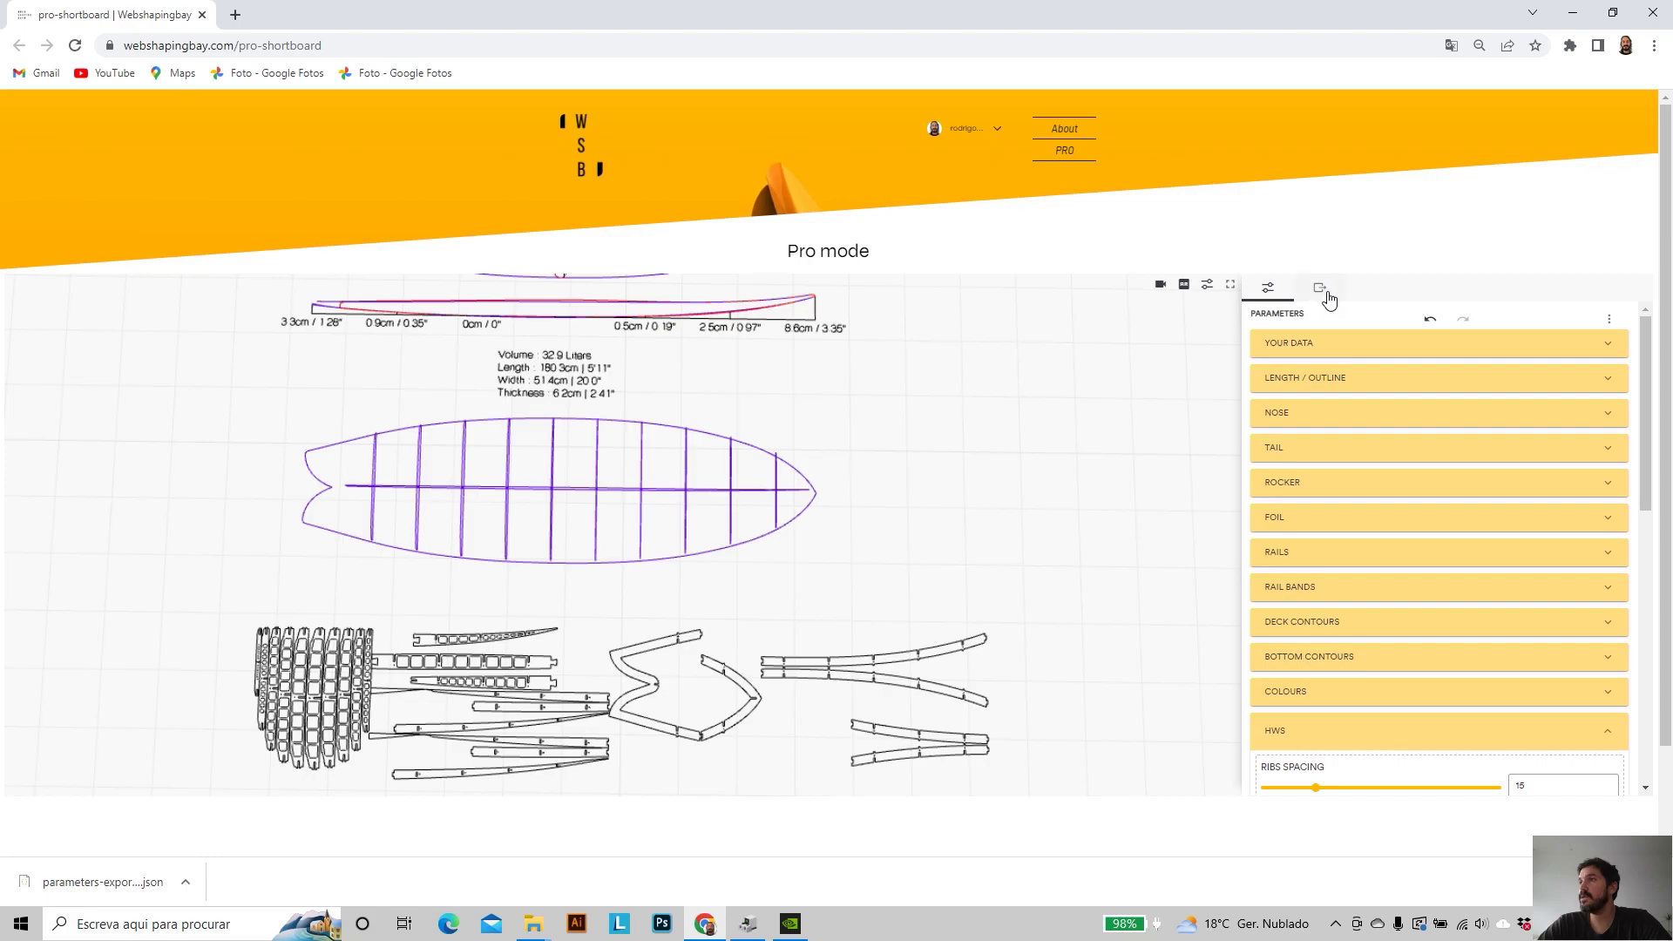
left_click(1321, 290)
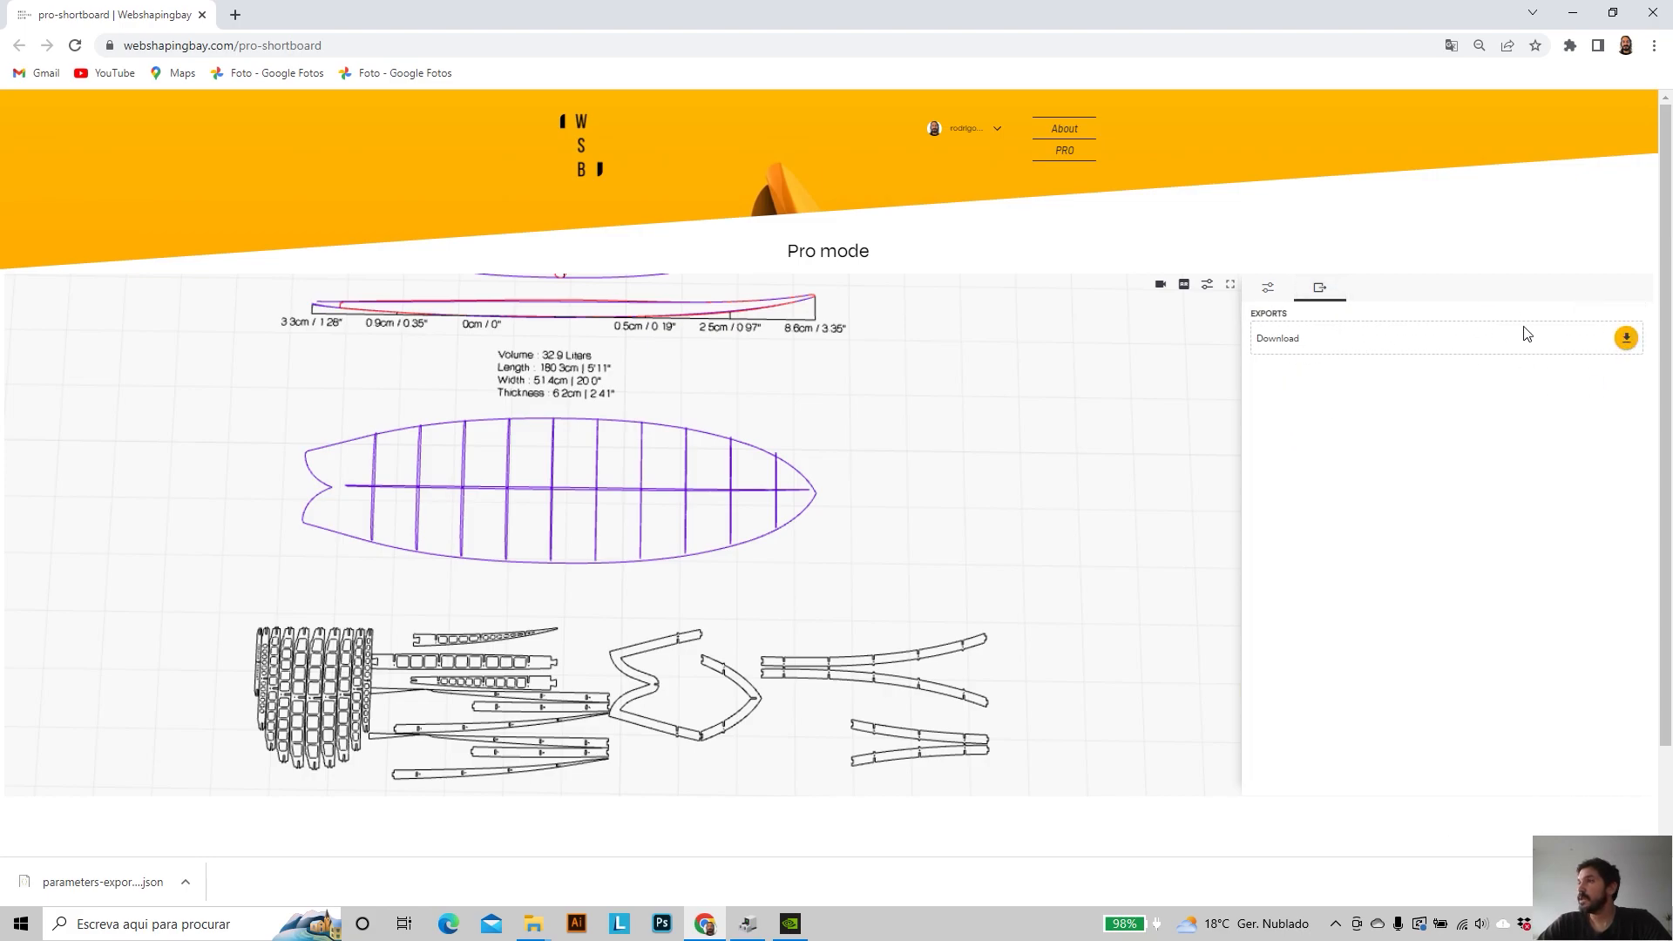
left_click(1268, 288)
left_click(1333, 349)
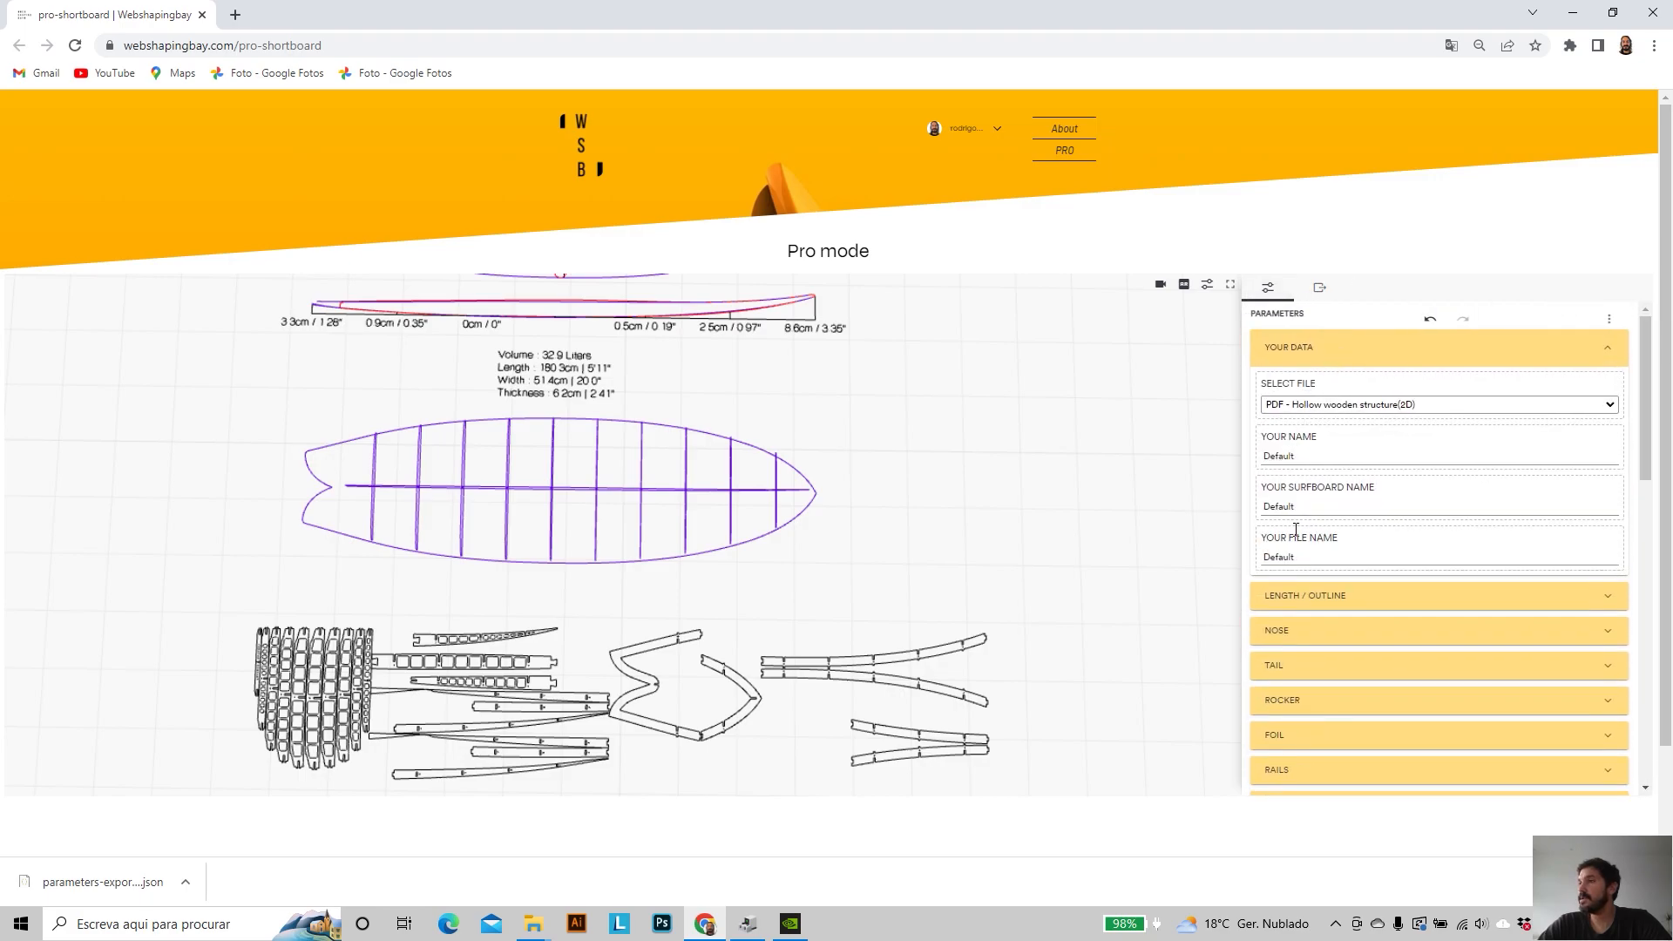
- Name the export file board nr2 and download the hollow wooden structure PDF
left_click_drag(1309, 554, 1257, 571)
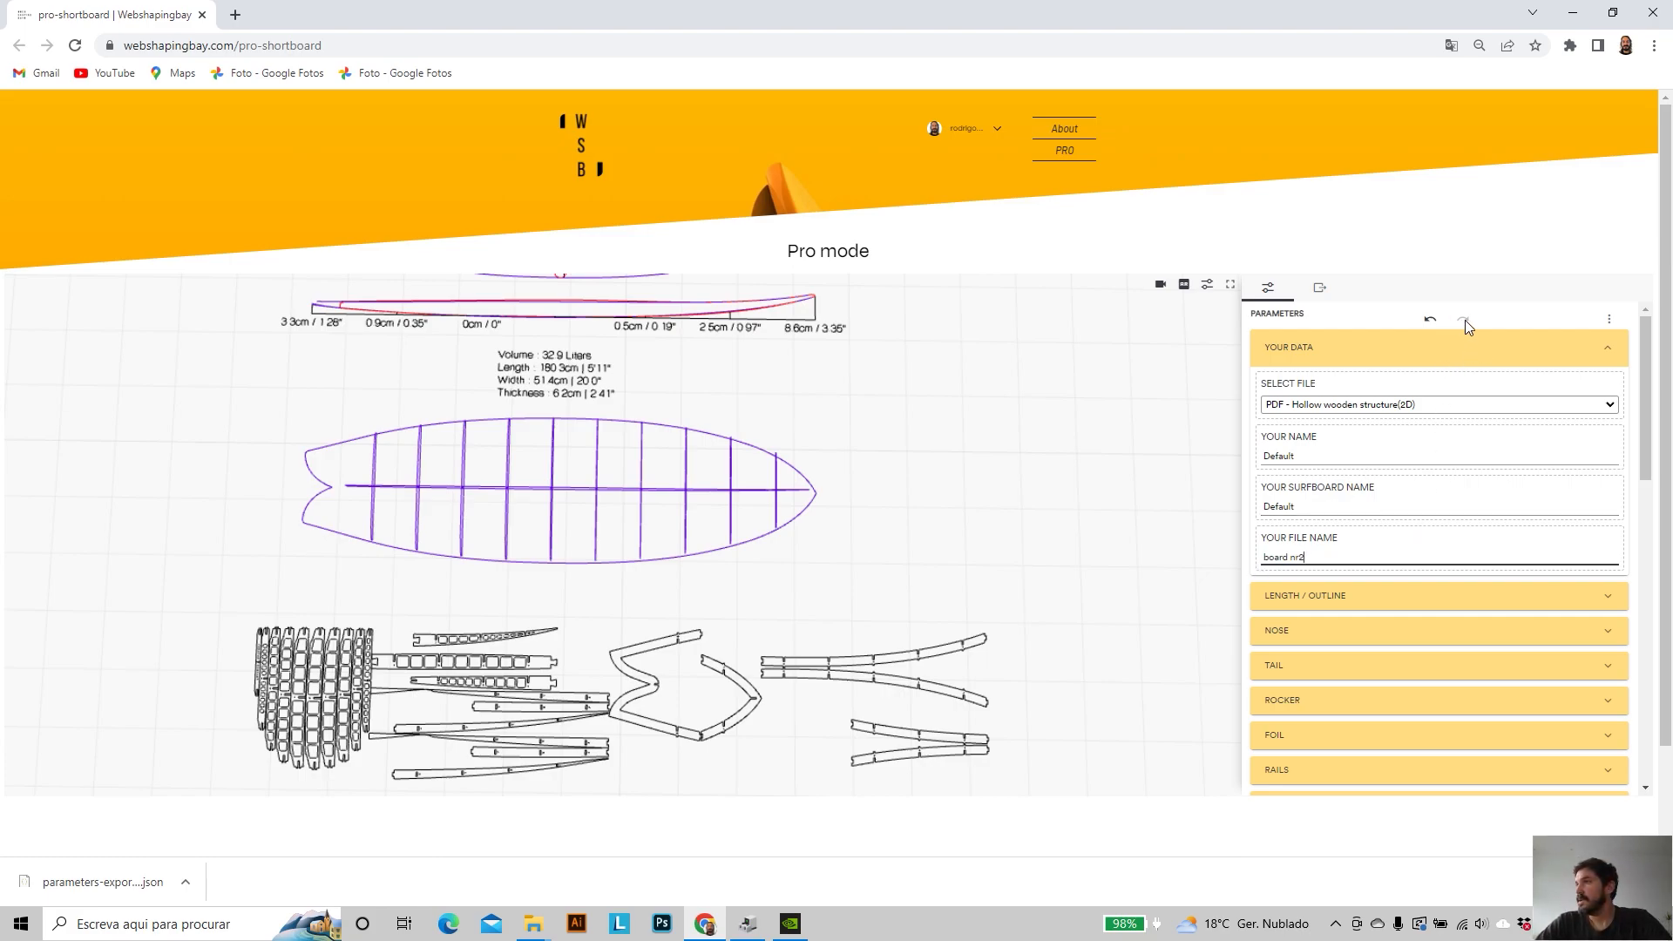
left_click(1325, 288)
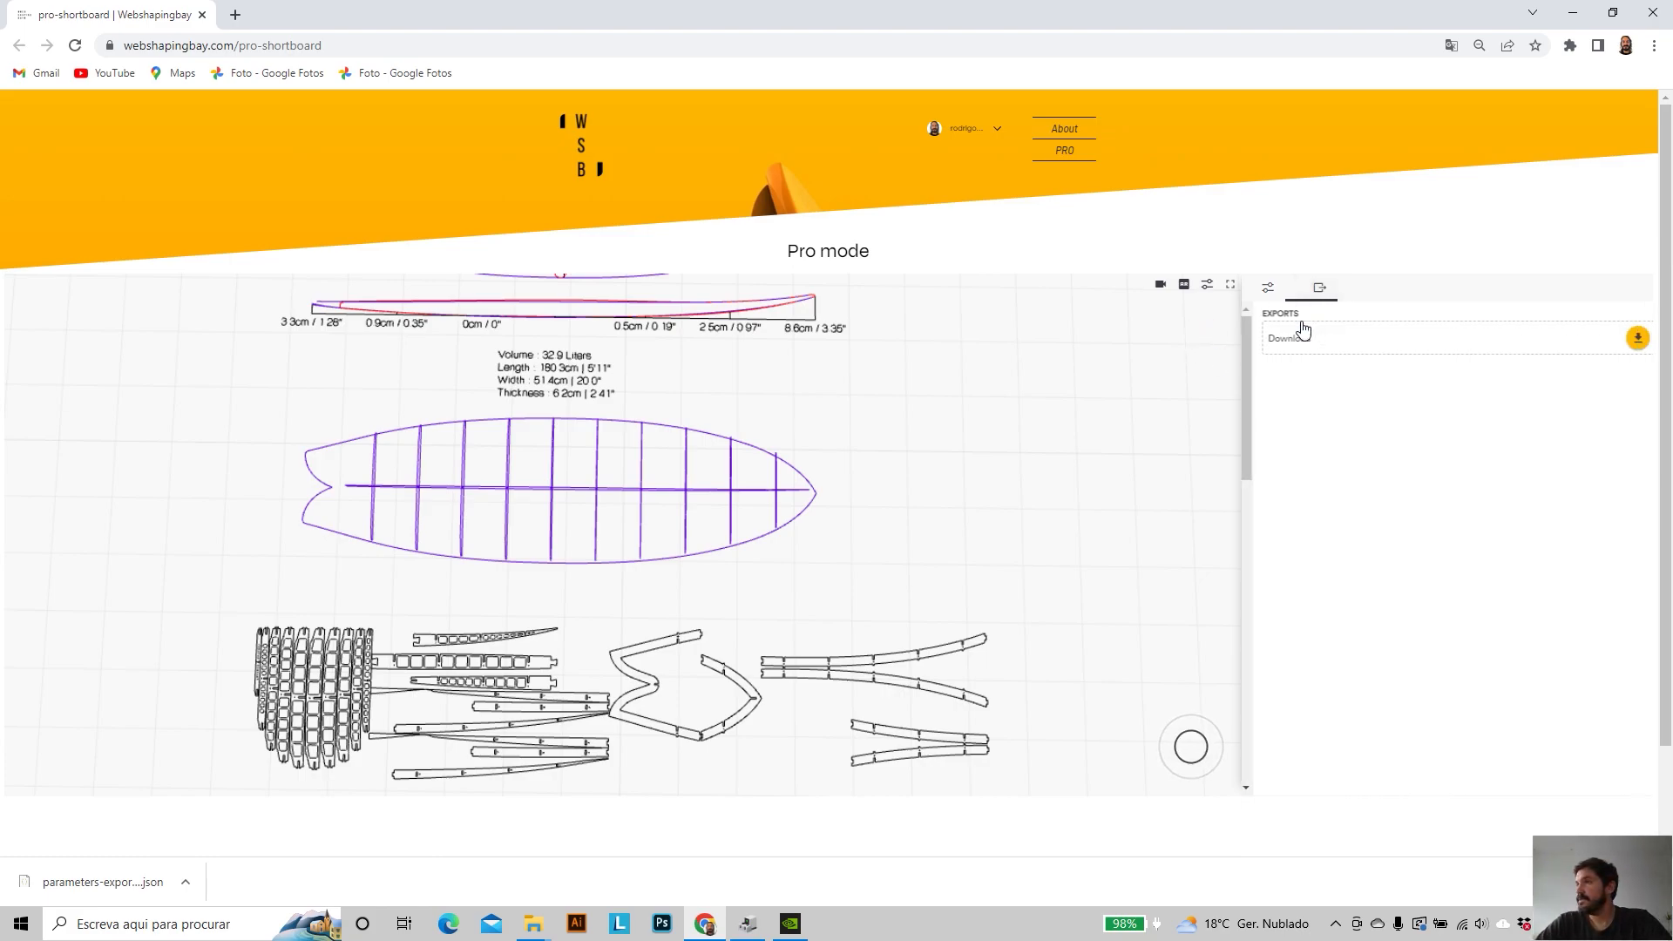
left_click(1624, 338)
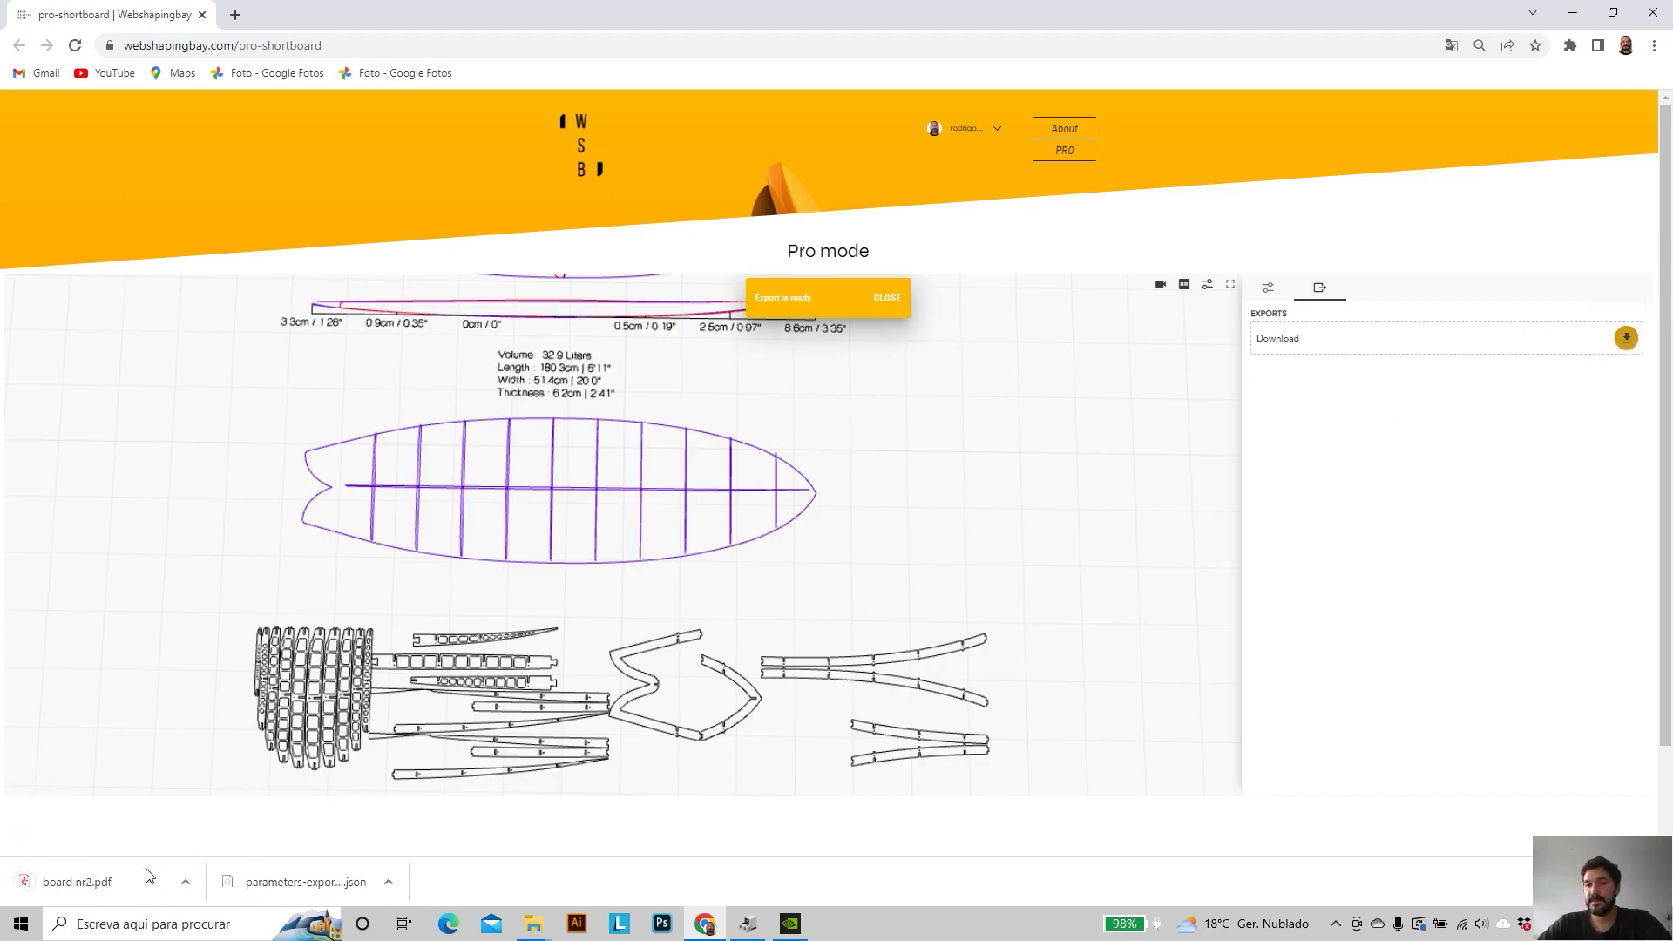
- Open the downloaded board nr2.pdf and look through its pages of outline, spine, rib and rail templates
left_click(92, 881)
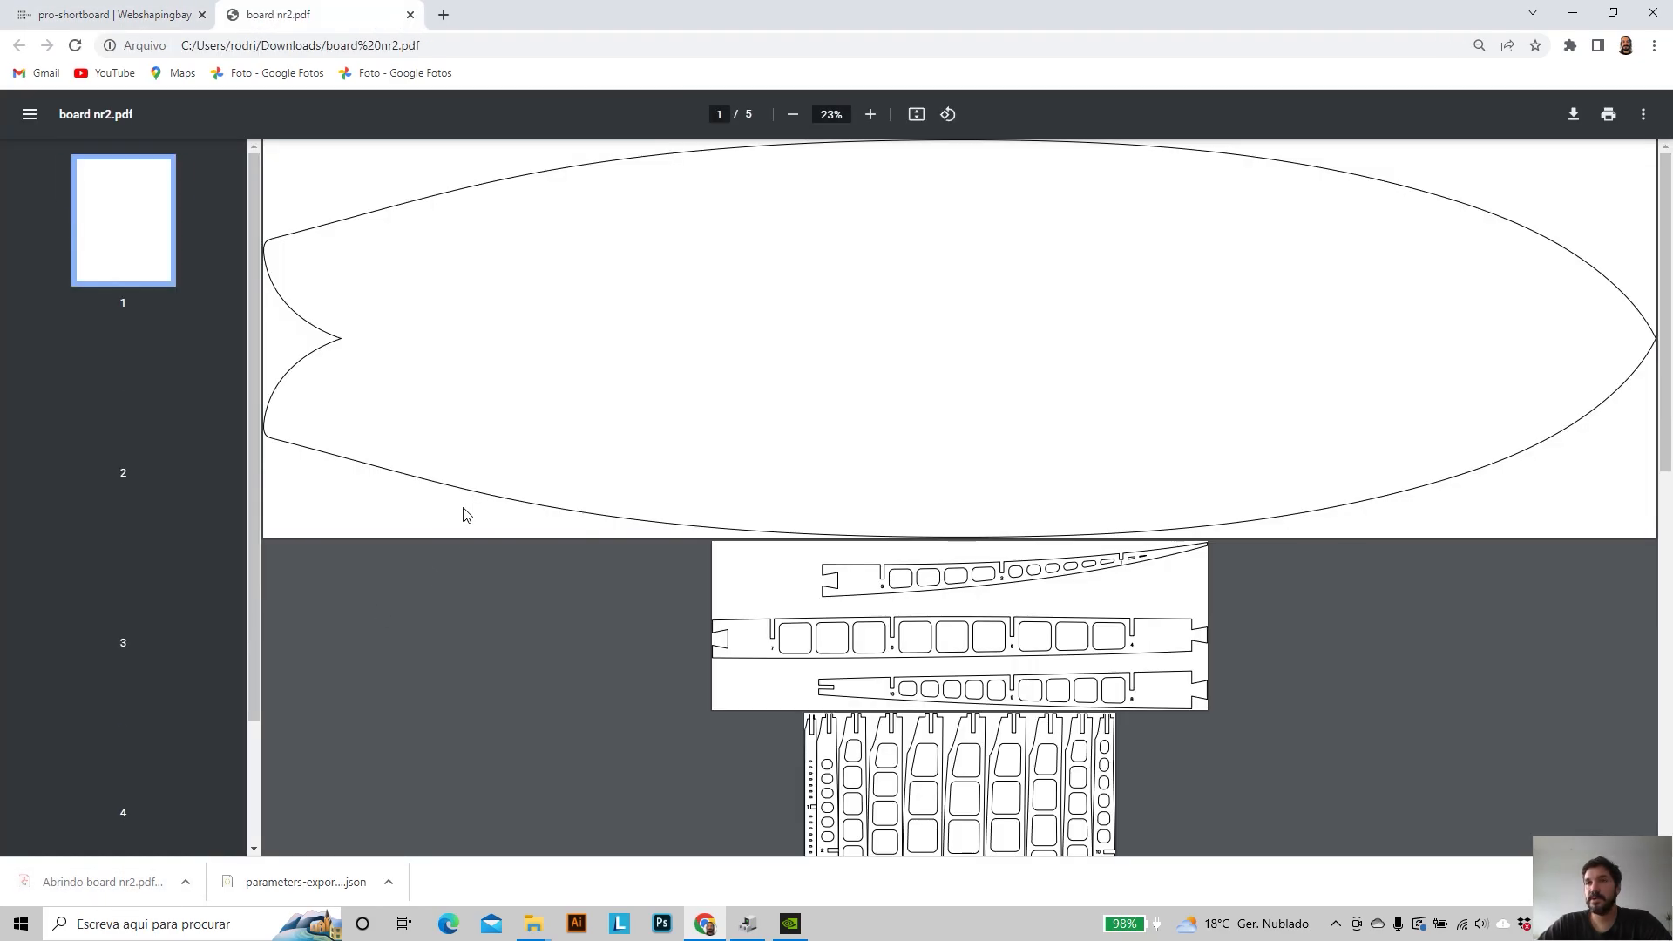
scroll(871, 322, "down", 8)
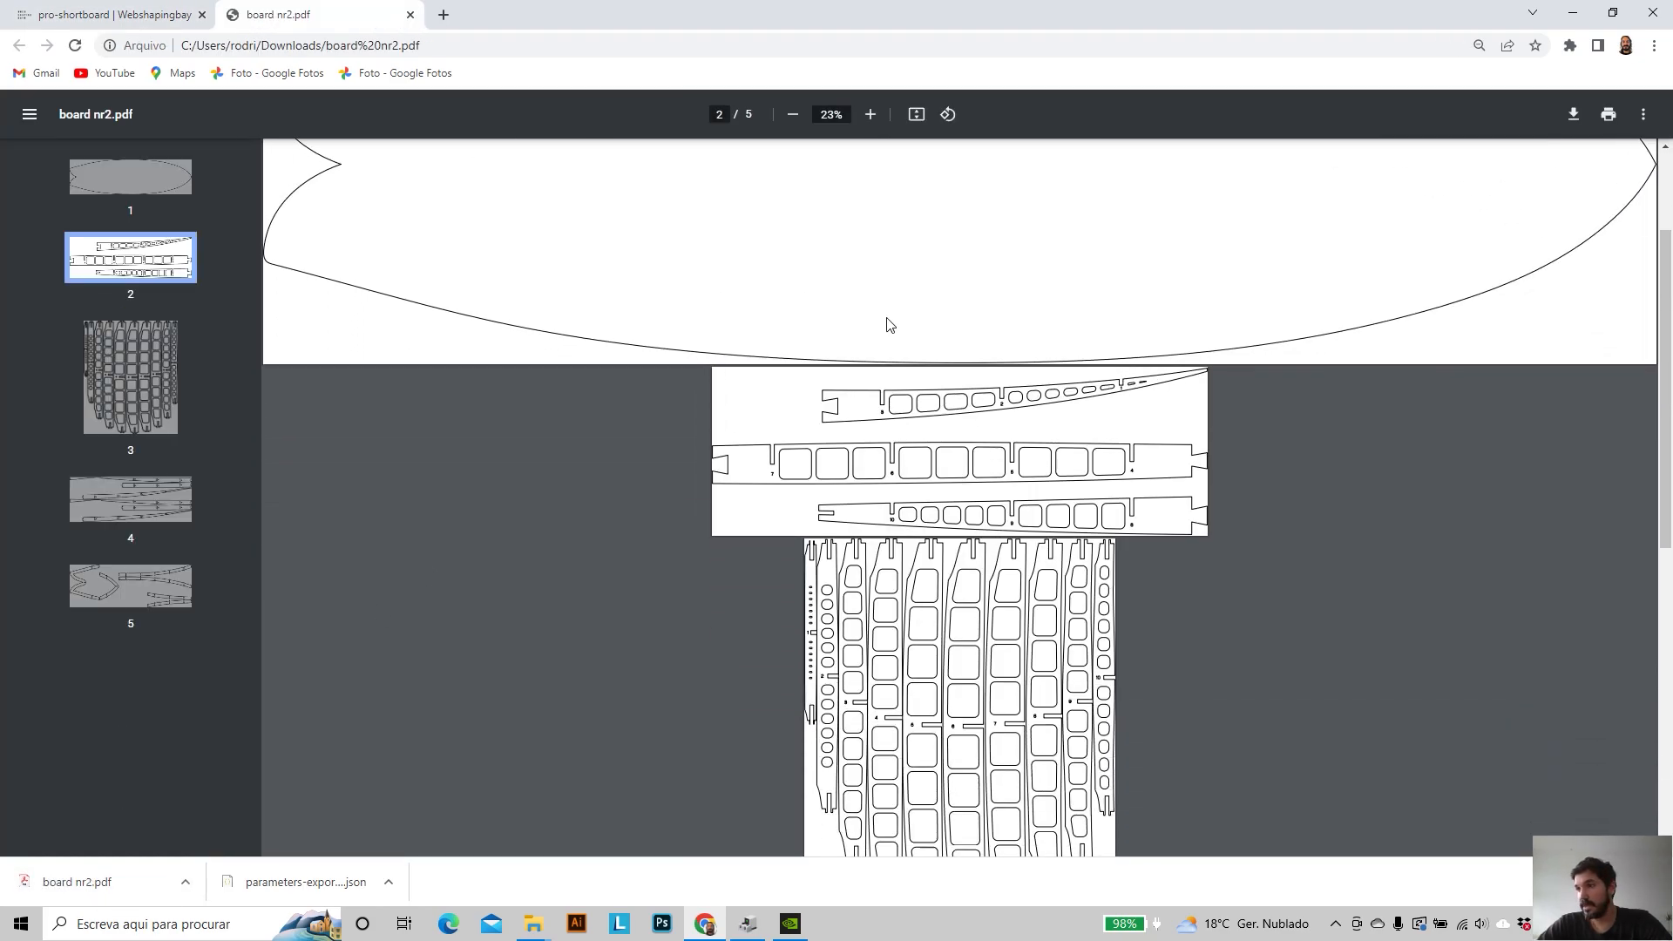
scroll(960, 549, "down", 2)
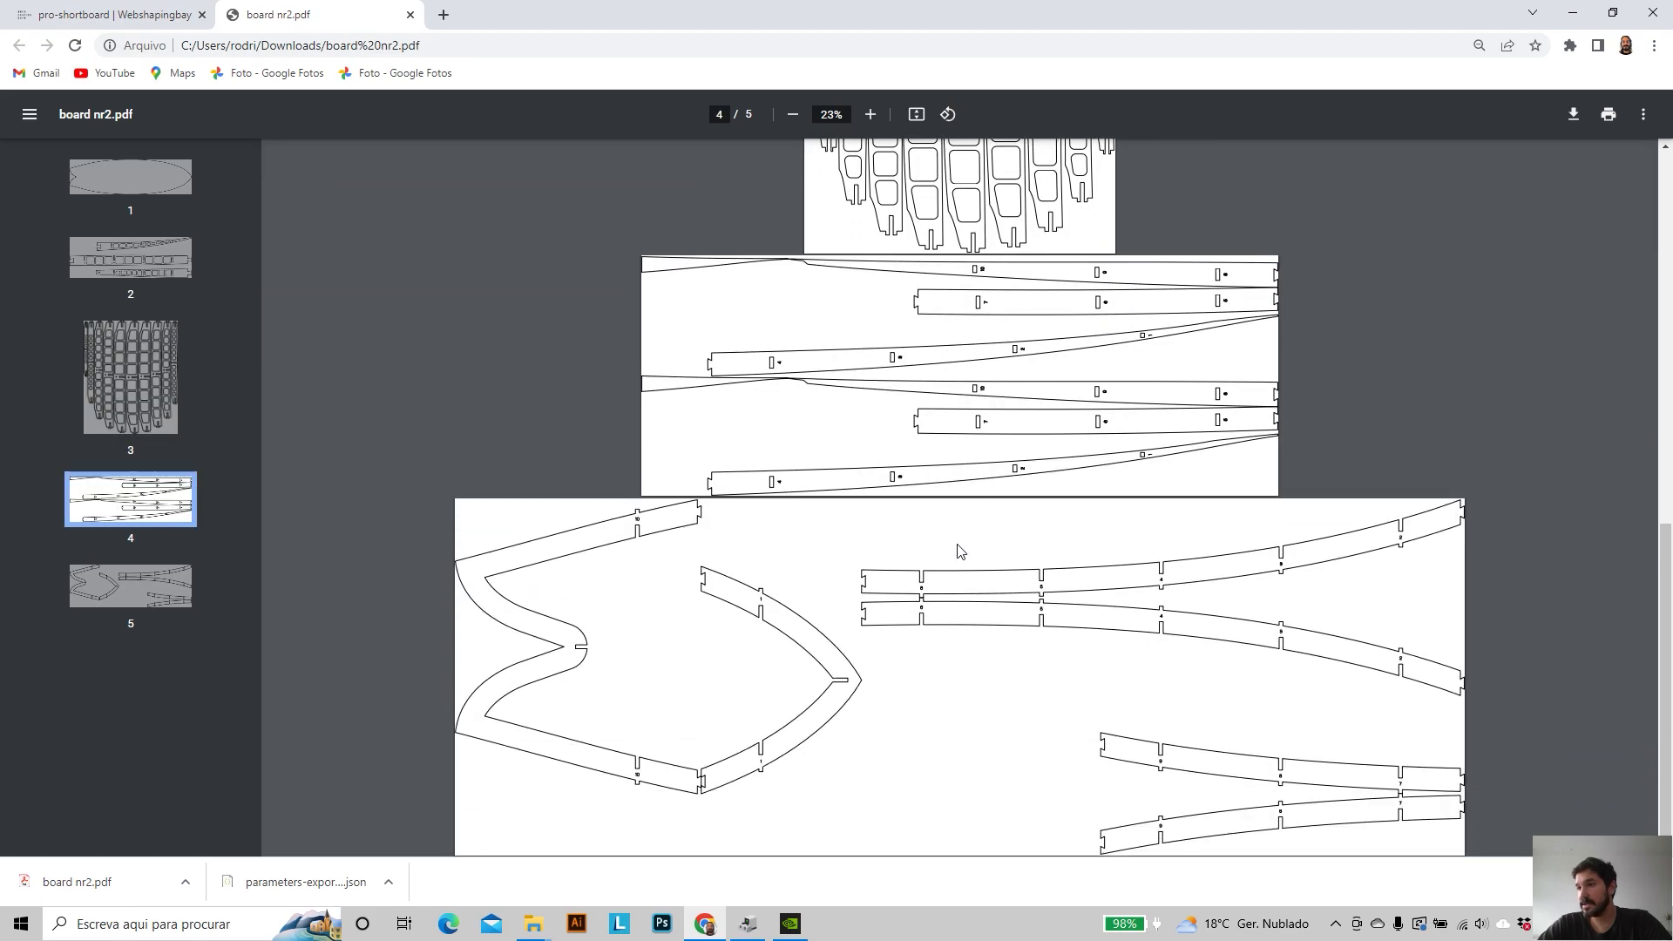
scroll(954, 544, "up", 10)
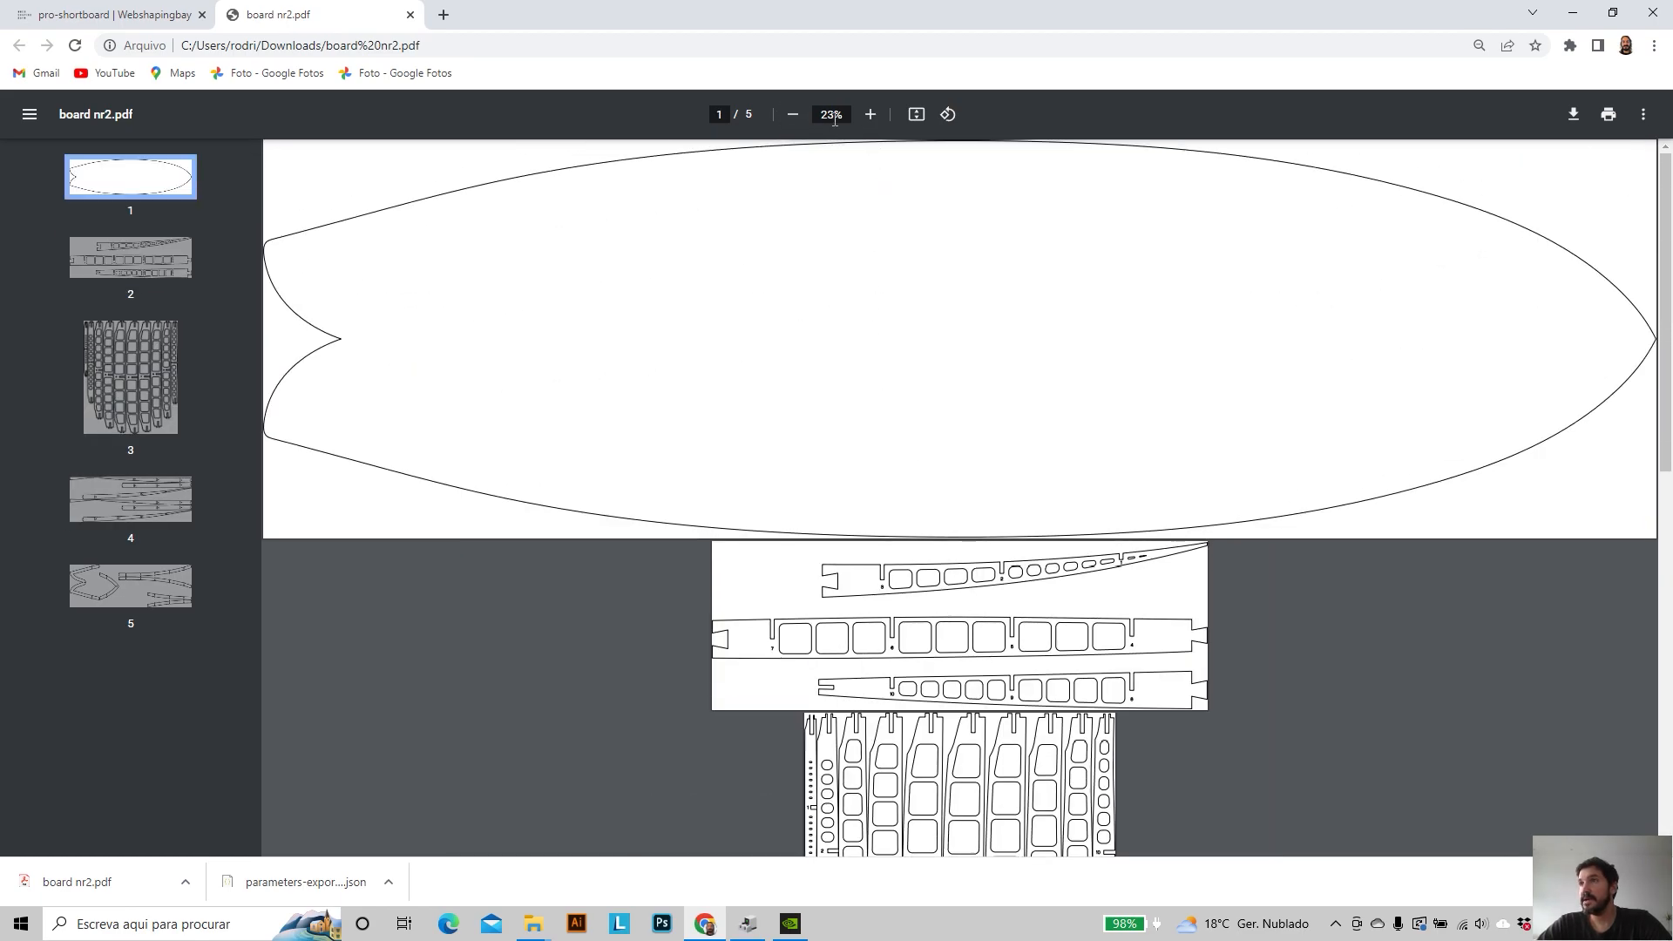
- View the PDF at 100% scale and examine the numbered spine and rib pieces up close
left_click(845, 113)
type("100")
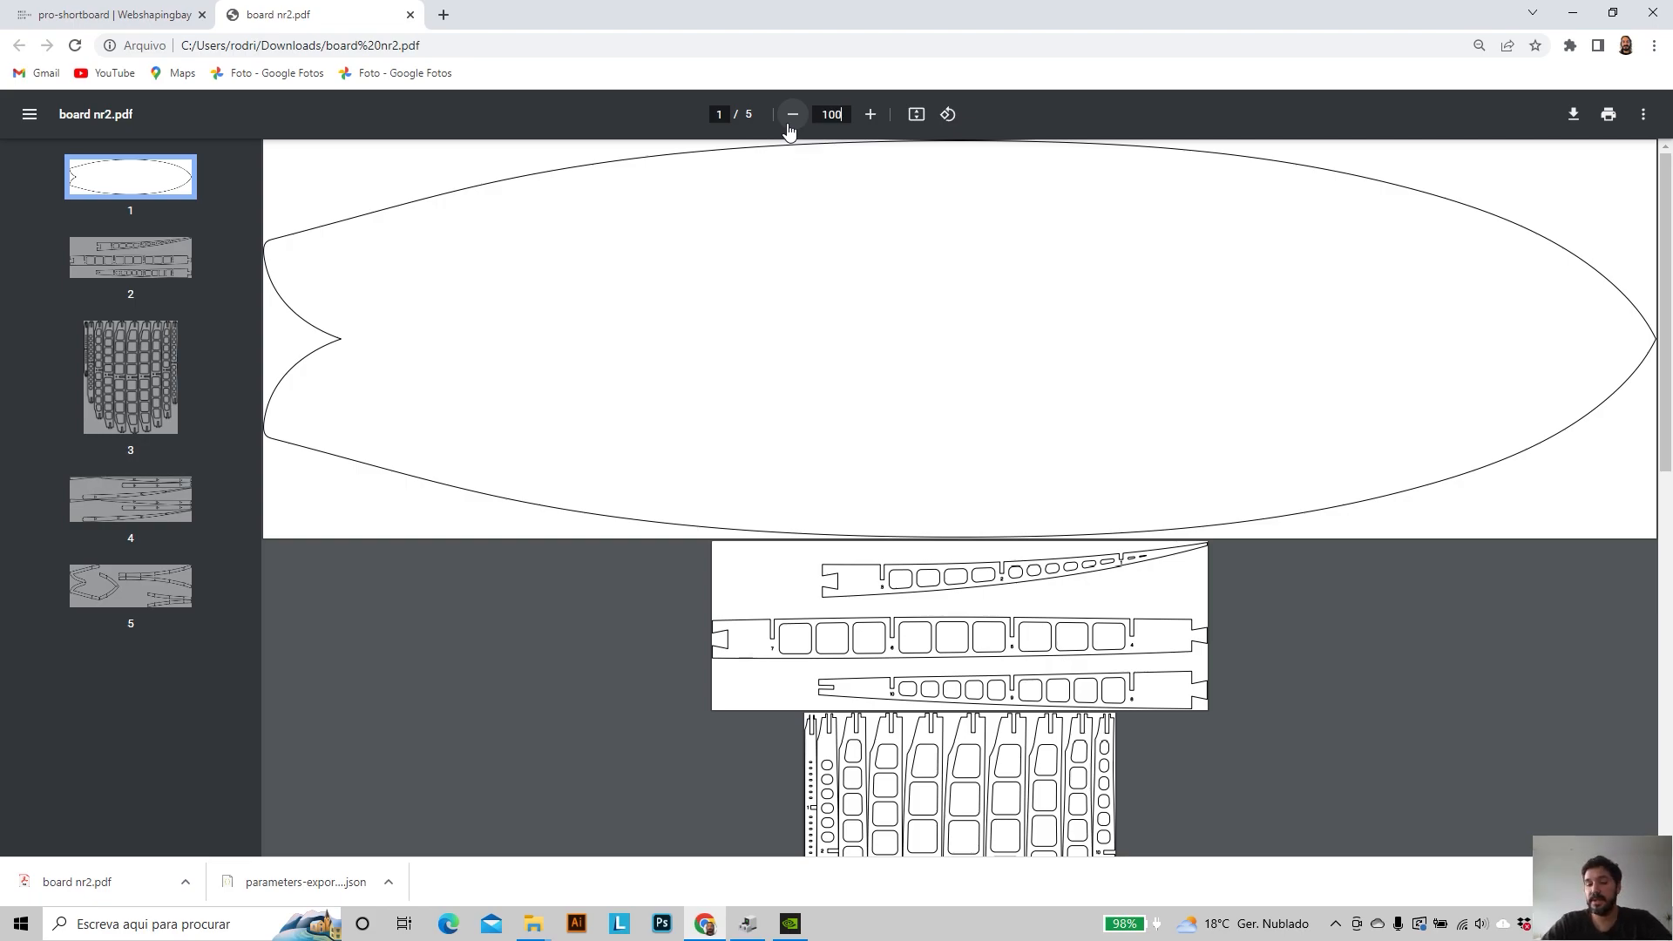
key("Return")
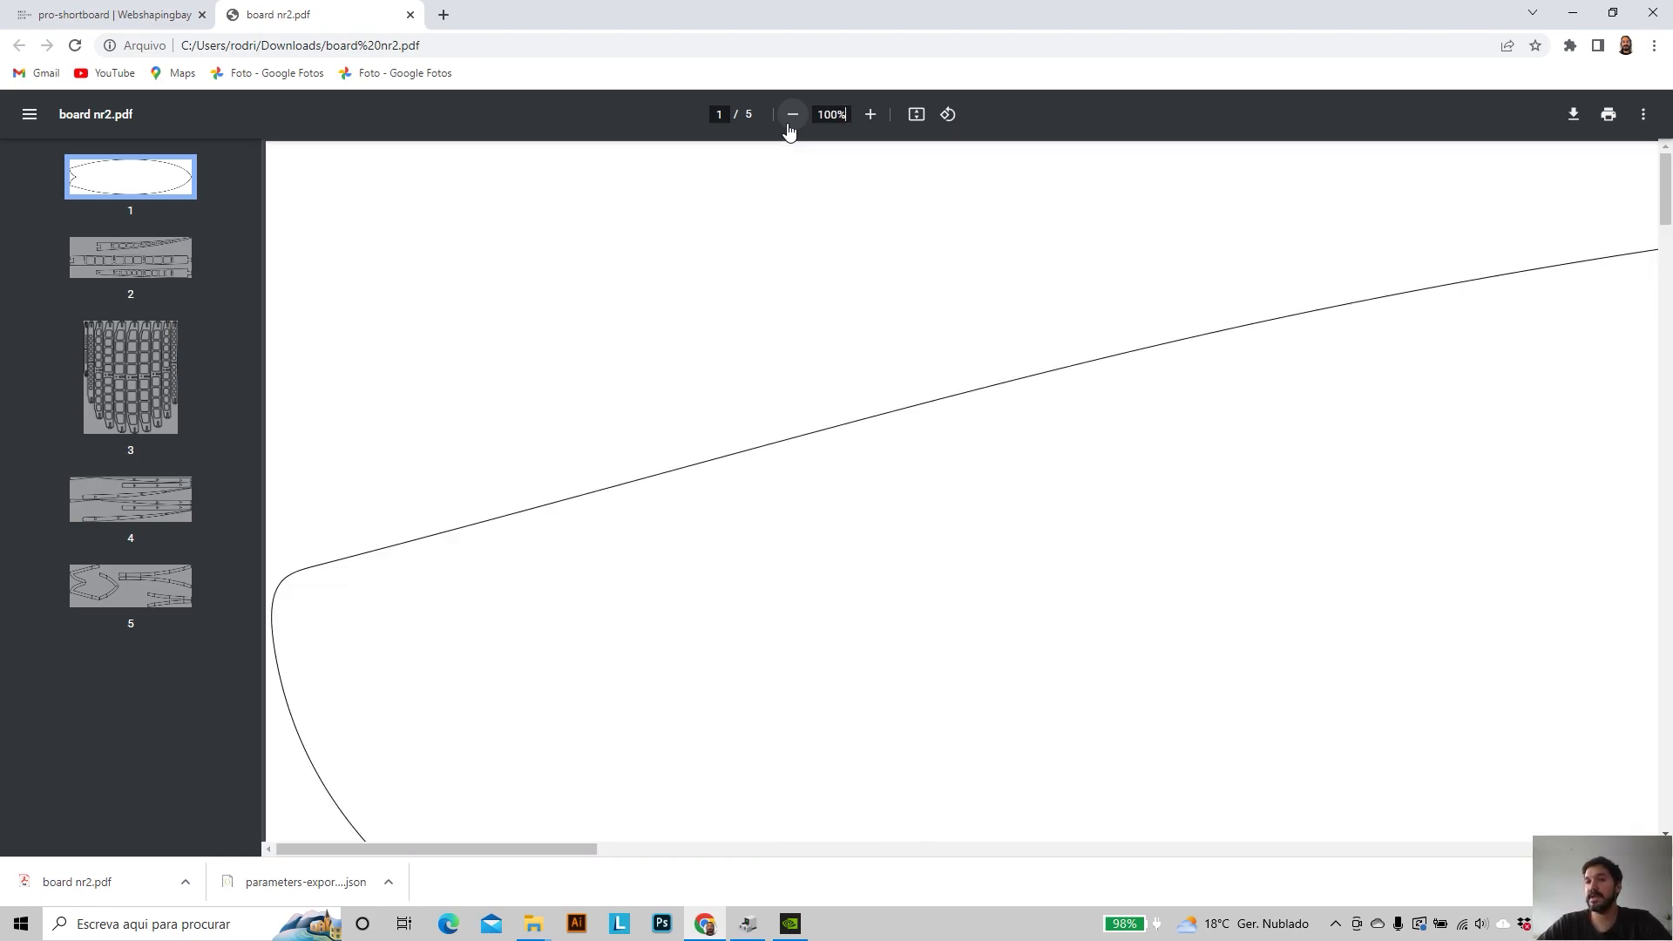
scroll(514, 375, "down", 15)
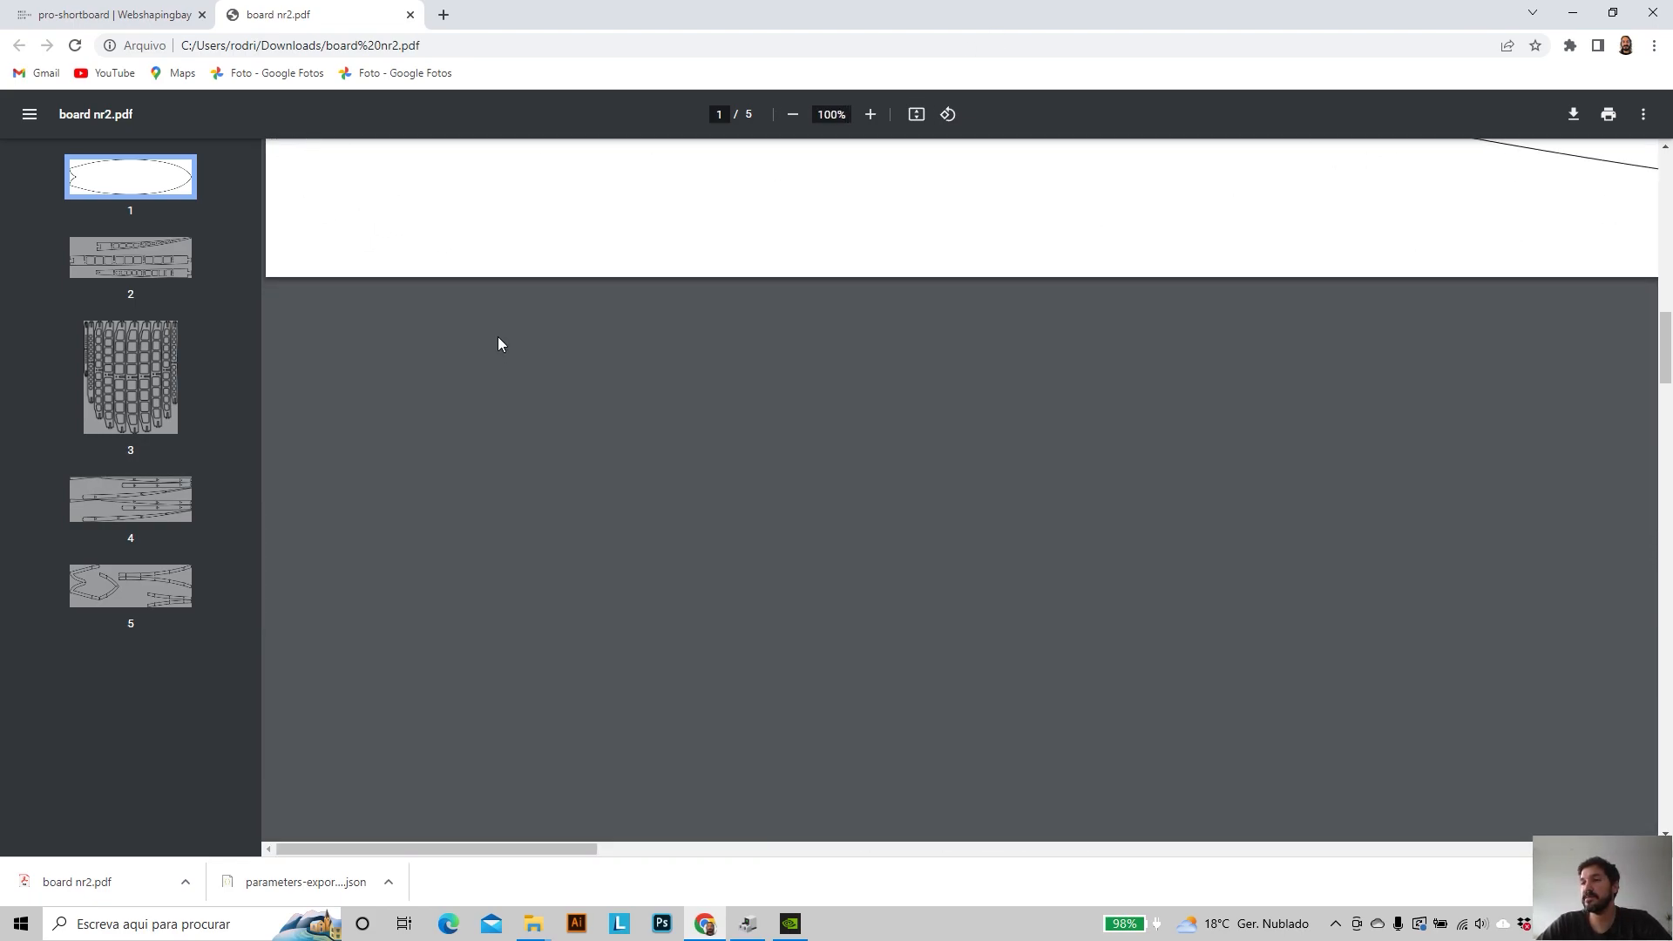
scroll(499, 343, "down", 10)
left_click_drag(516, 848, 1002, 811)
scroll(905, 599, "up", 1)
scroll(904, 599, "up", 5)
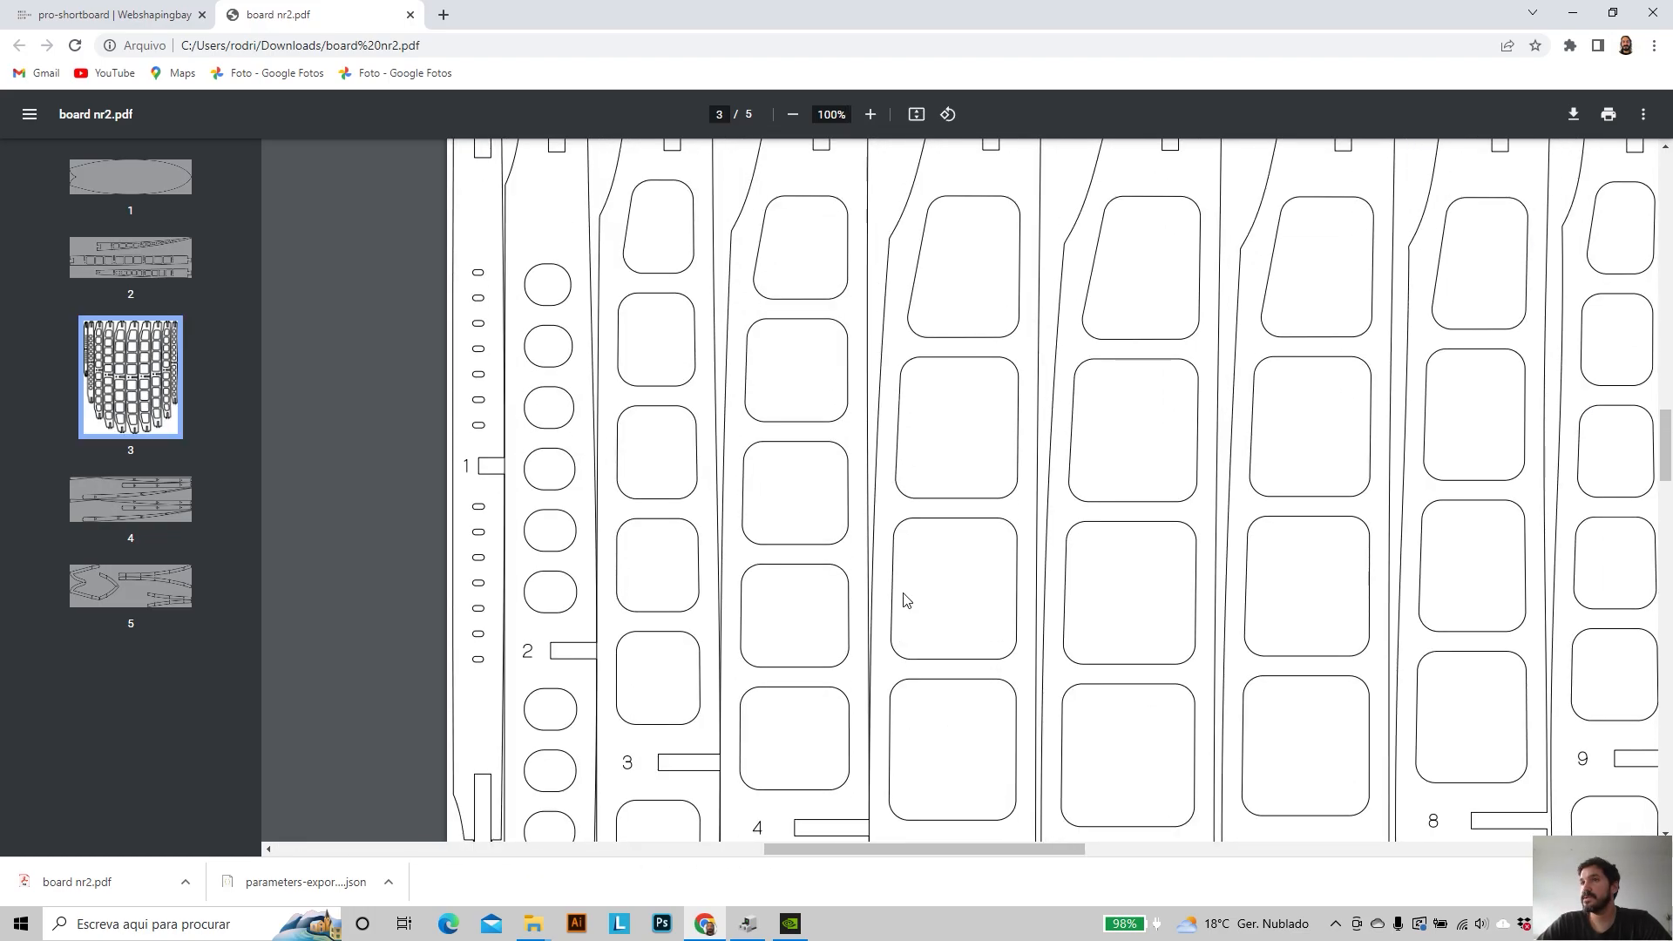
scroll(871, 634, "up", 3)
left_click_drag(851, 850, 972, 862)
scroll(754, 473, "up", 3)
scroll(545, 355, "up", 5)
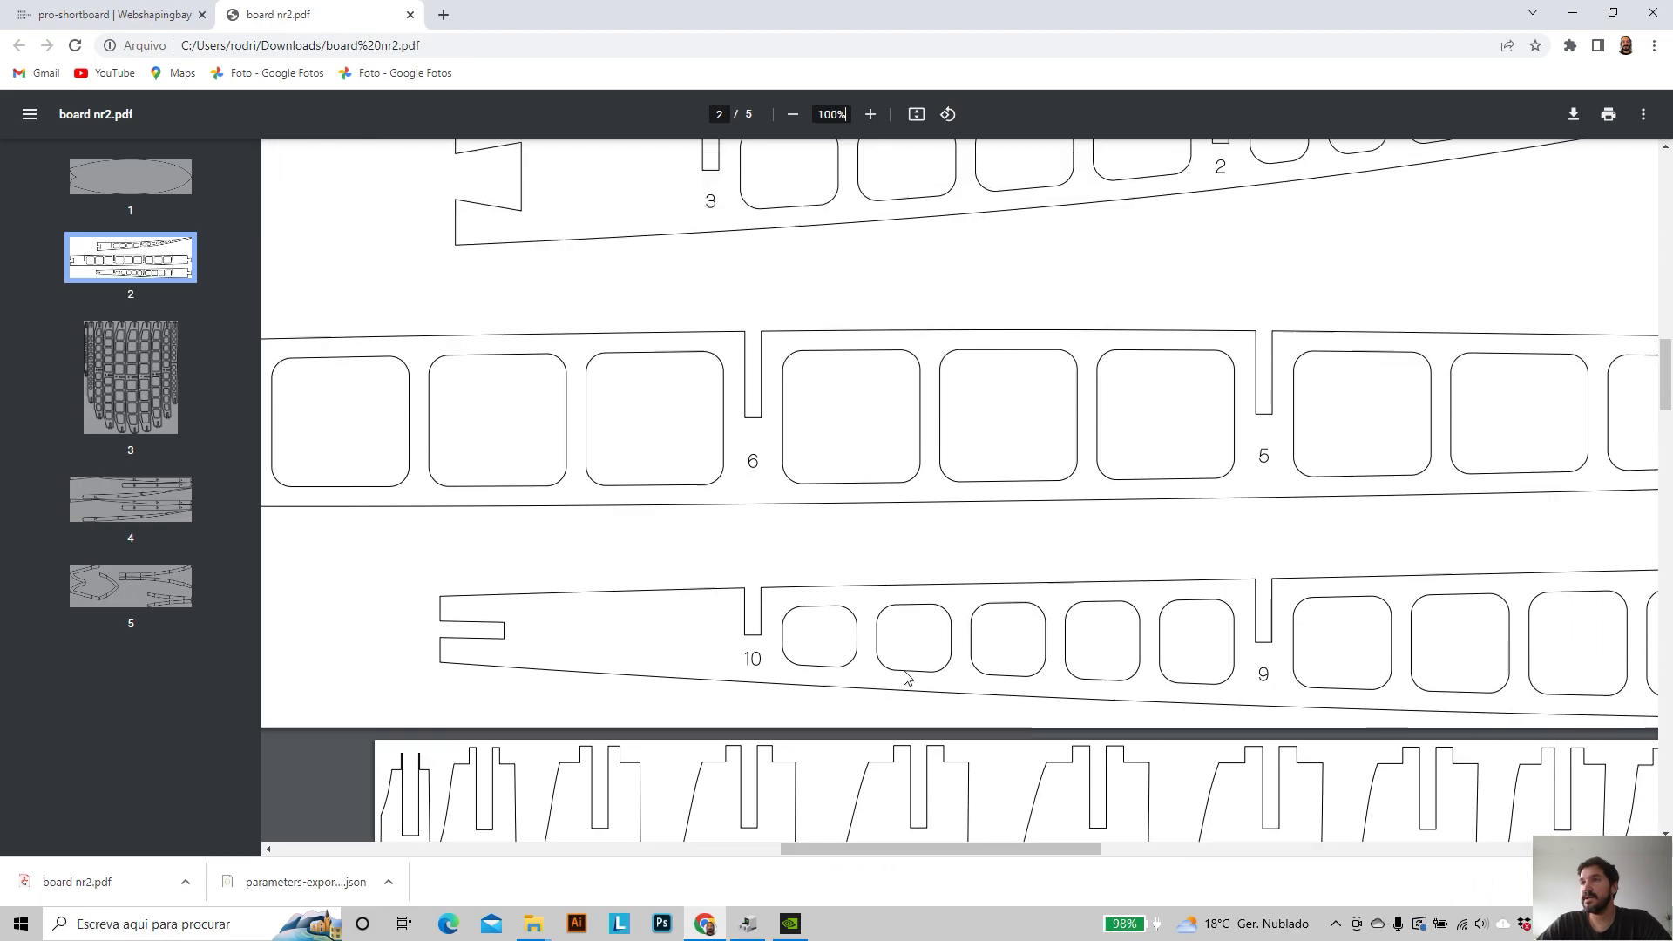
scroll(1084, 497, "down", 8)
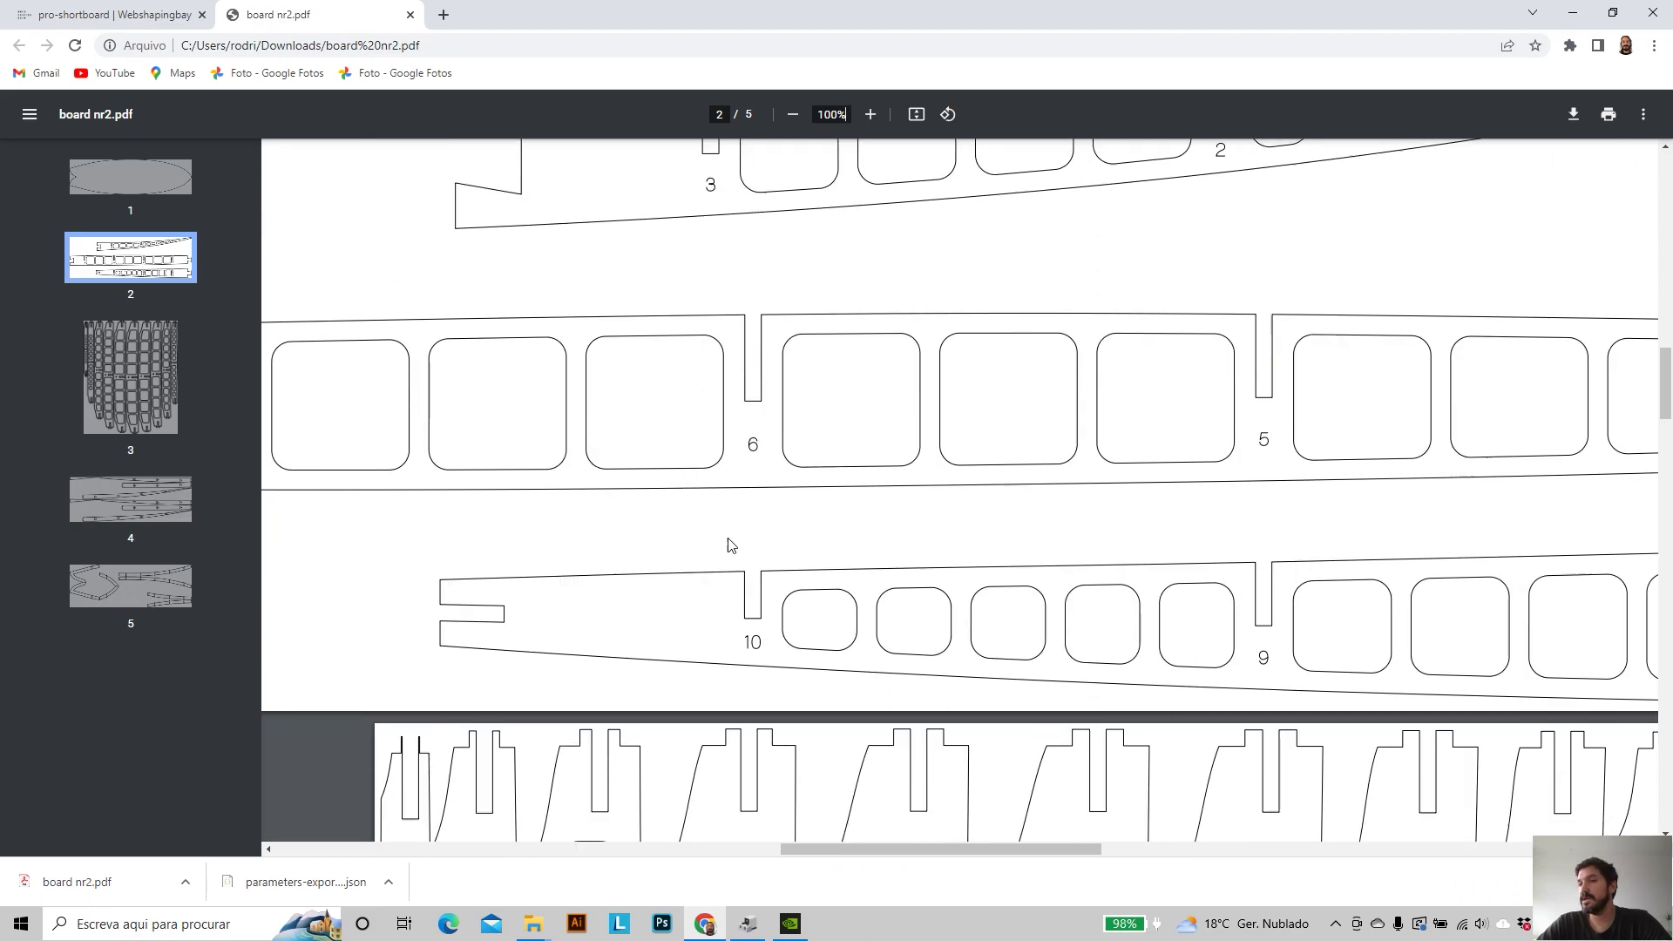
scroll(888, 471, "down", 15)
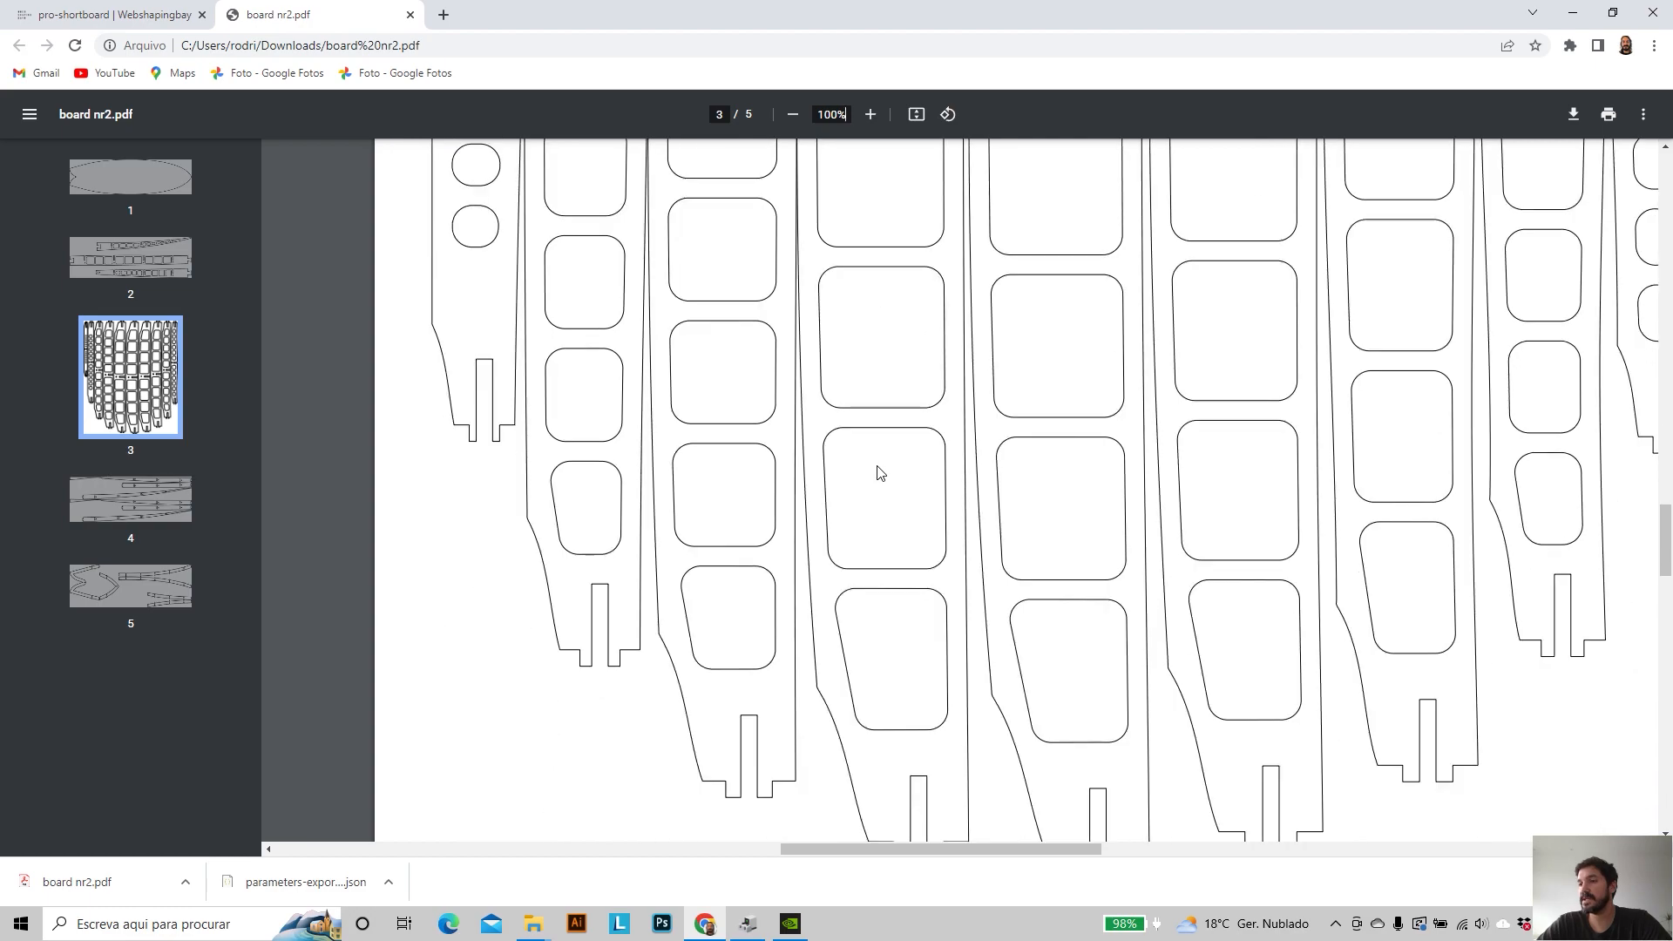
- Switch back to the shortboard configurator and reopen the Your Data parameters
left_click(705, 925)
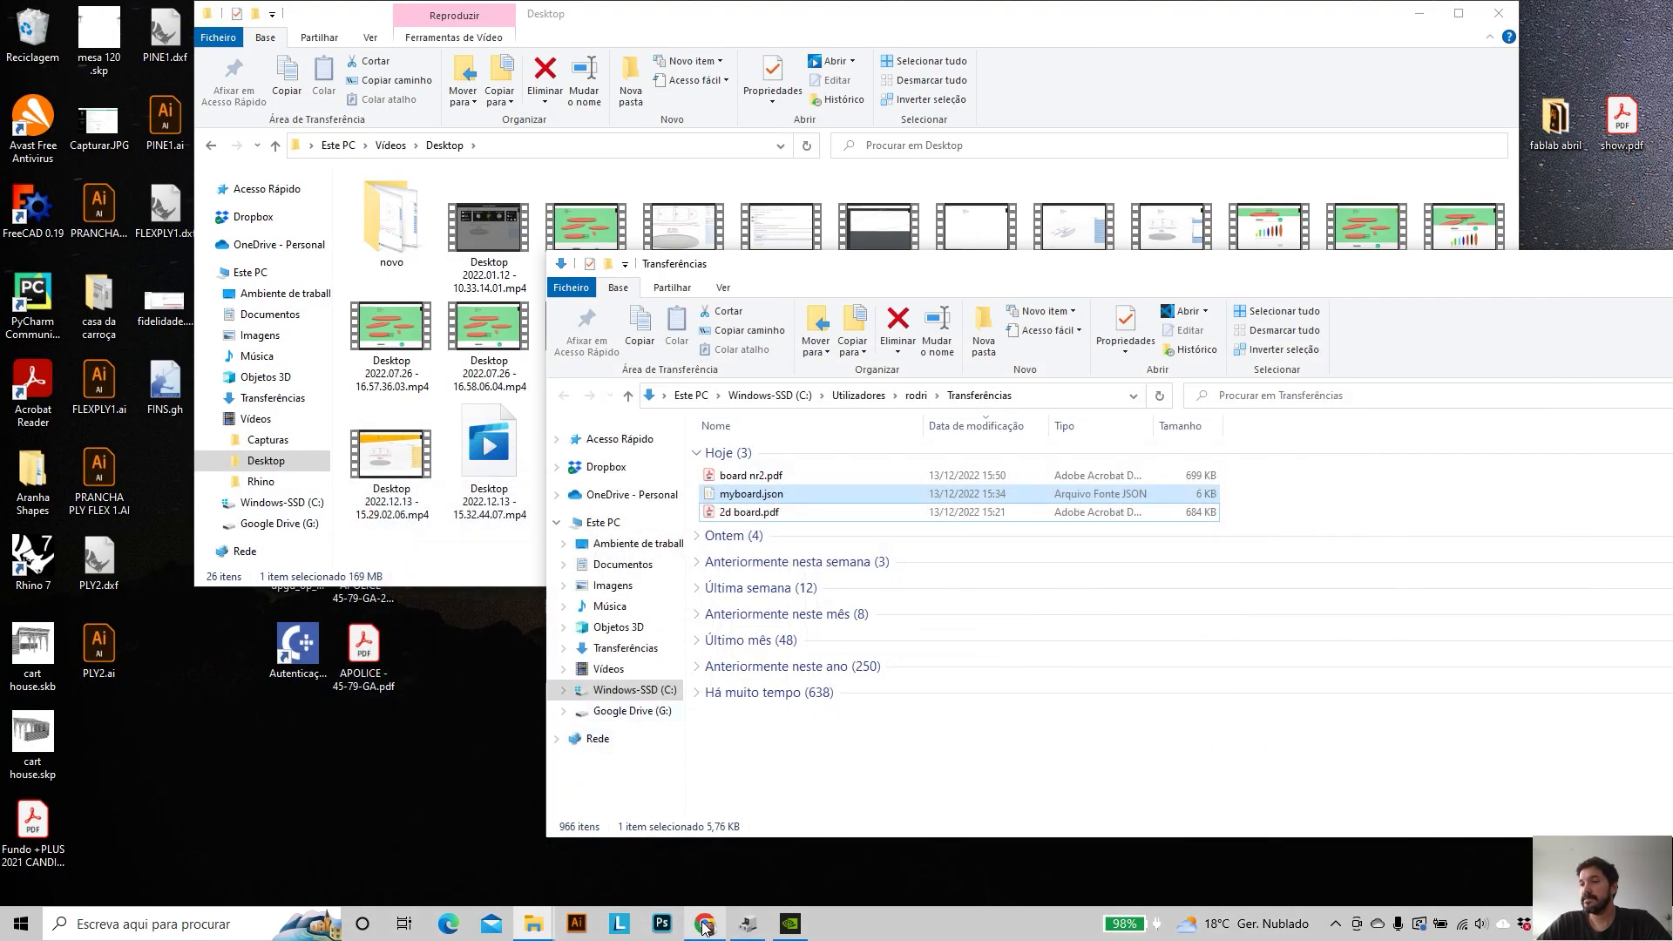
left_click(705, 925)
left_click(130, 14)
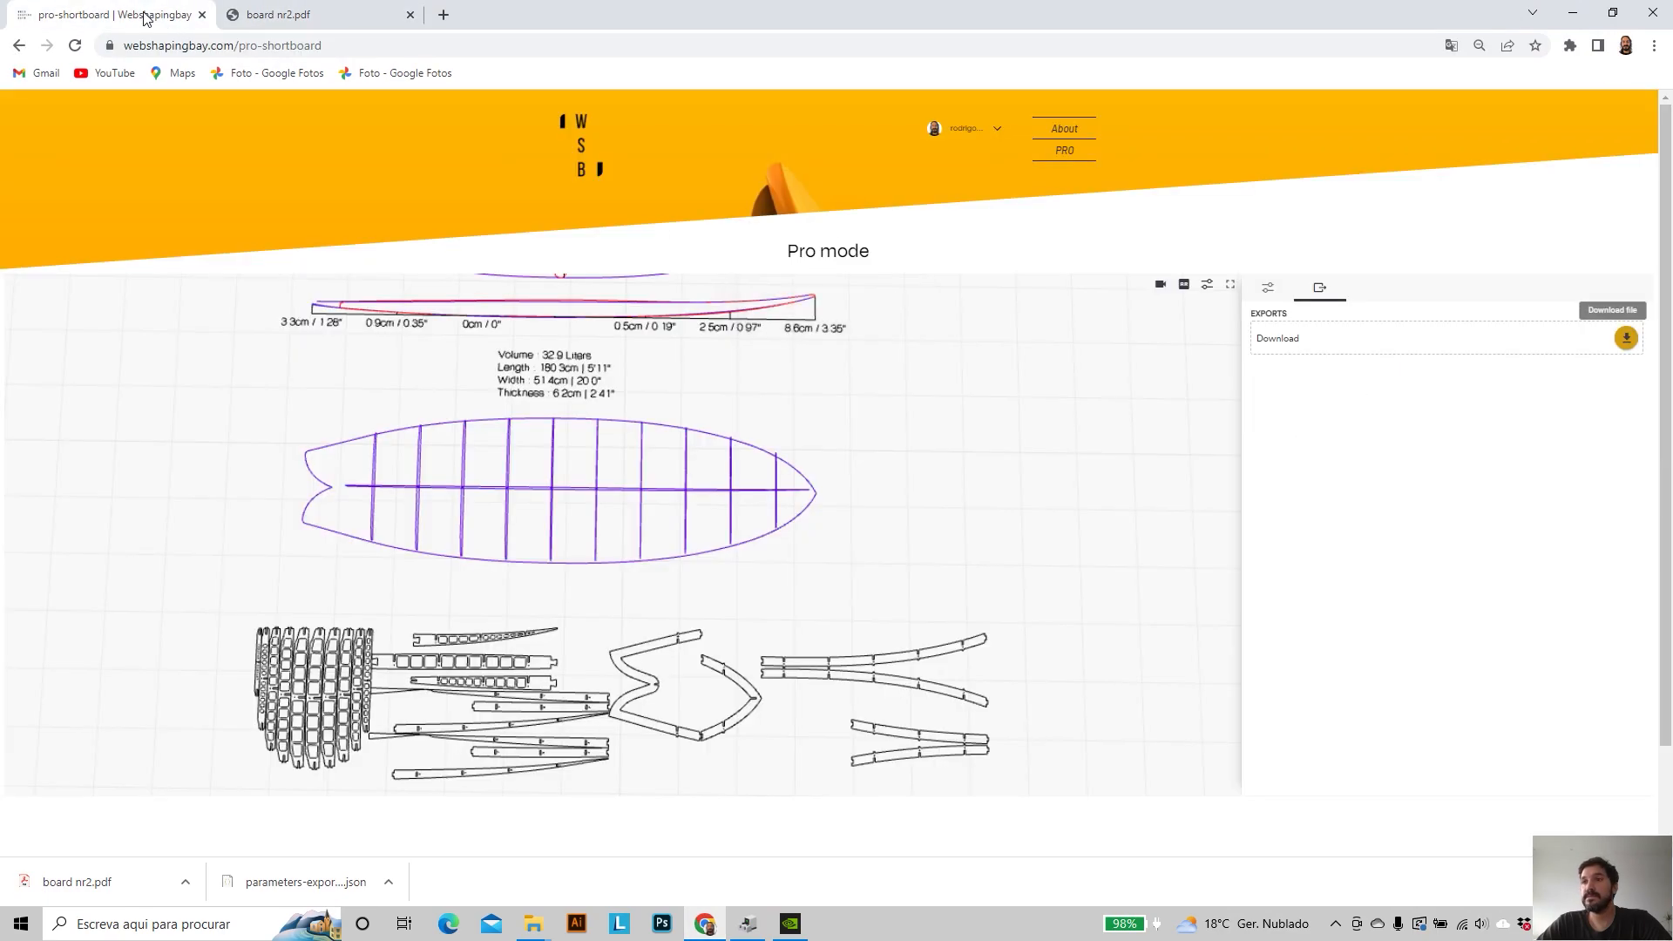
left_click(1267, 290)
left_click(1387, 350)
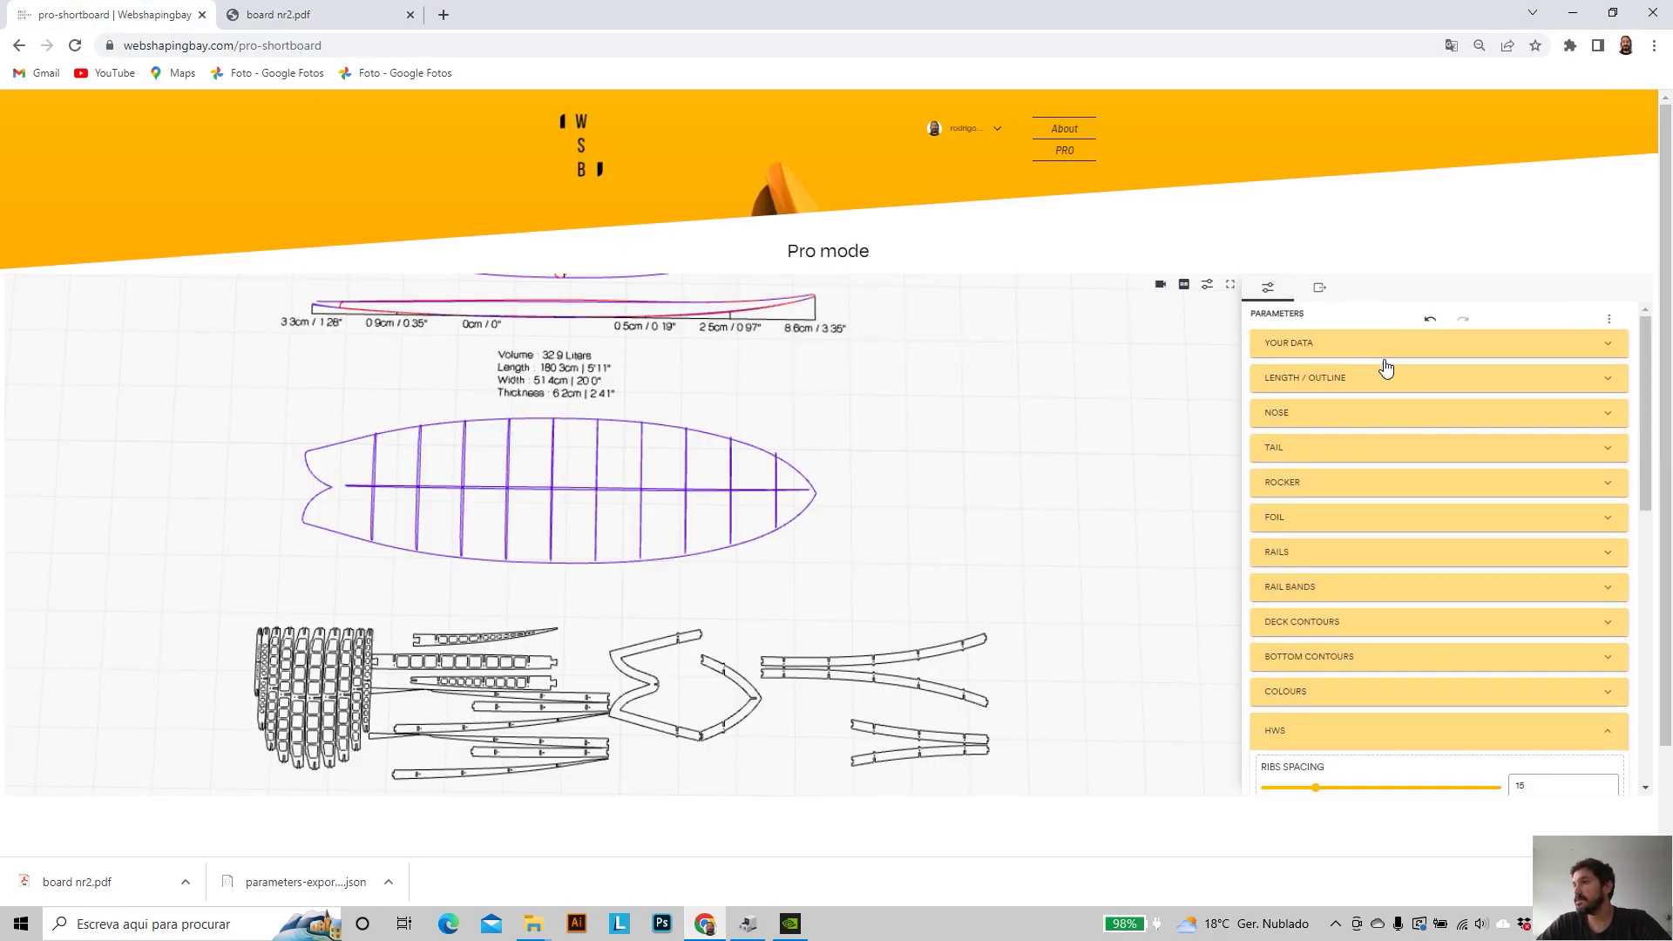
left_click(1429, 349)
- Try the DXF - Hollow wooden structure(2D) and PDF - Spin Template file options, and inspect the spin template on the board outline
left_click(1289, 405)
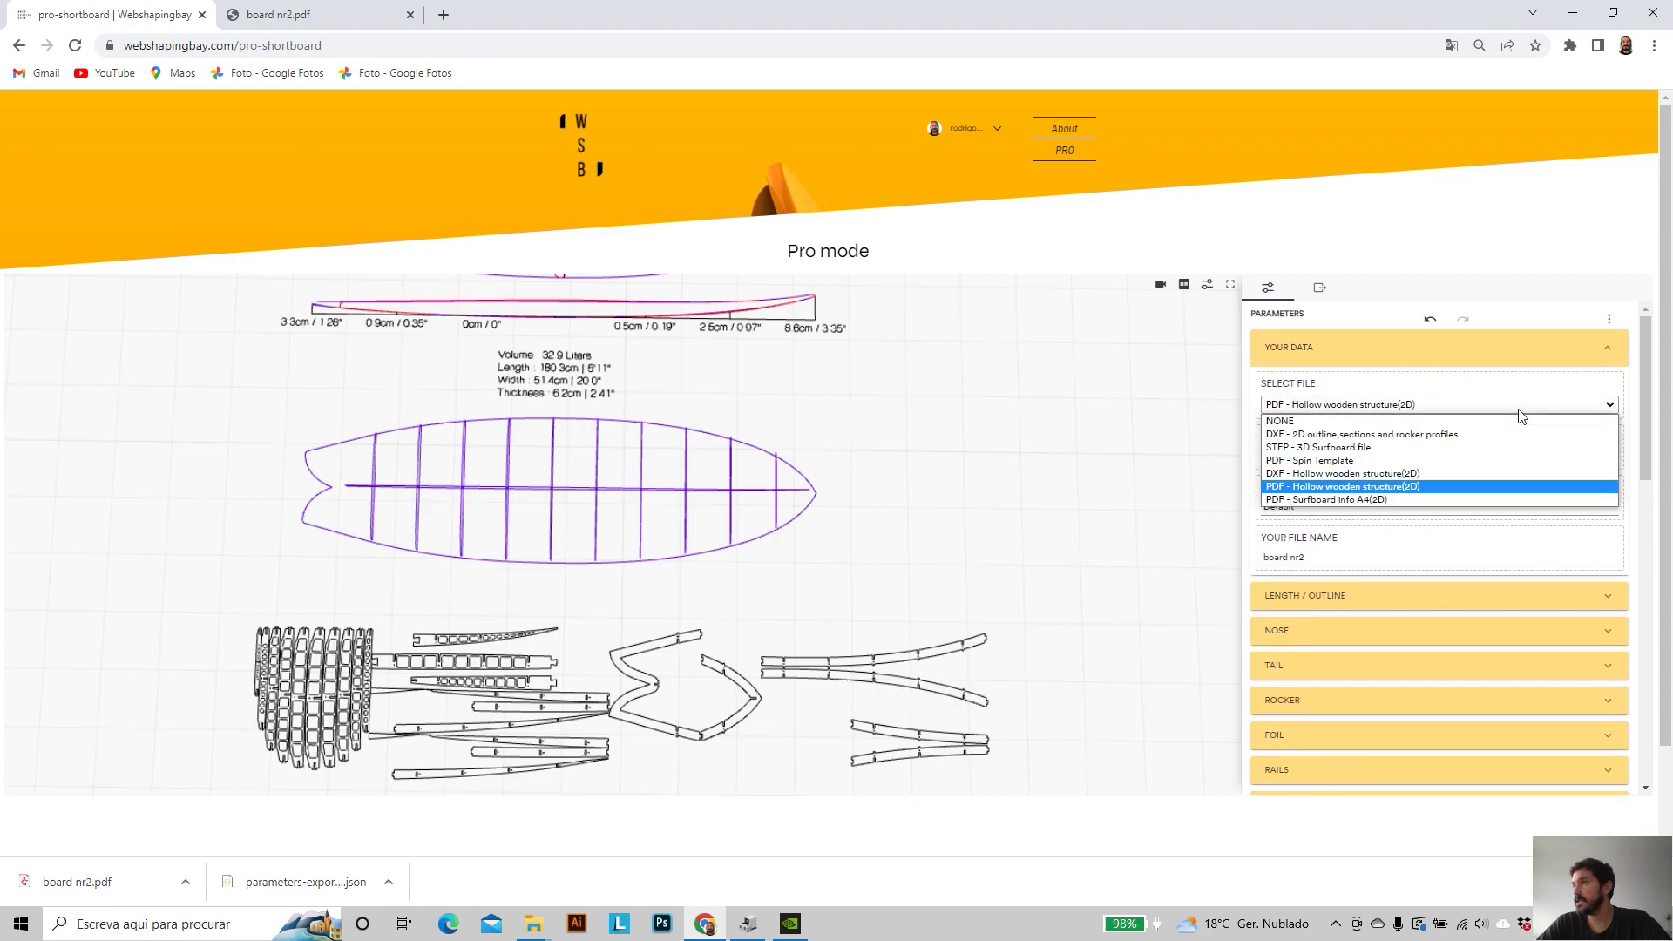
left_click(1301, 475)
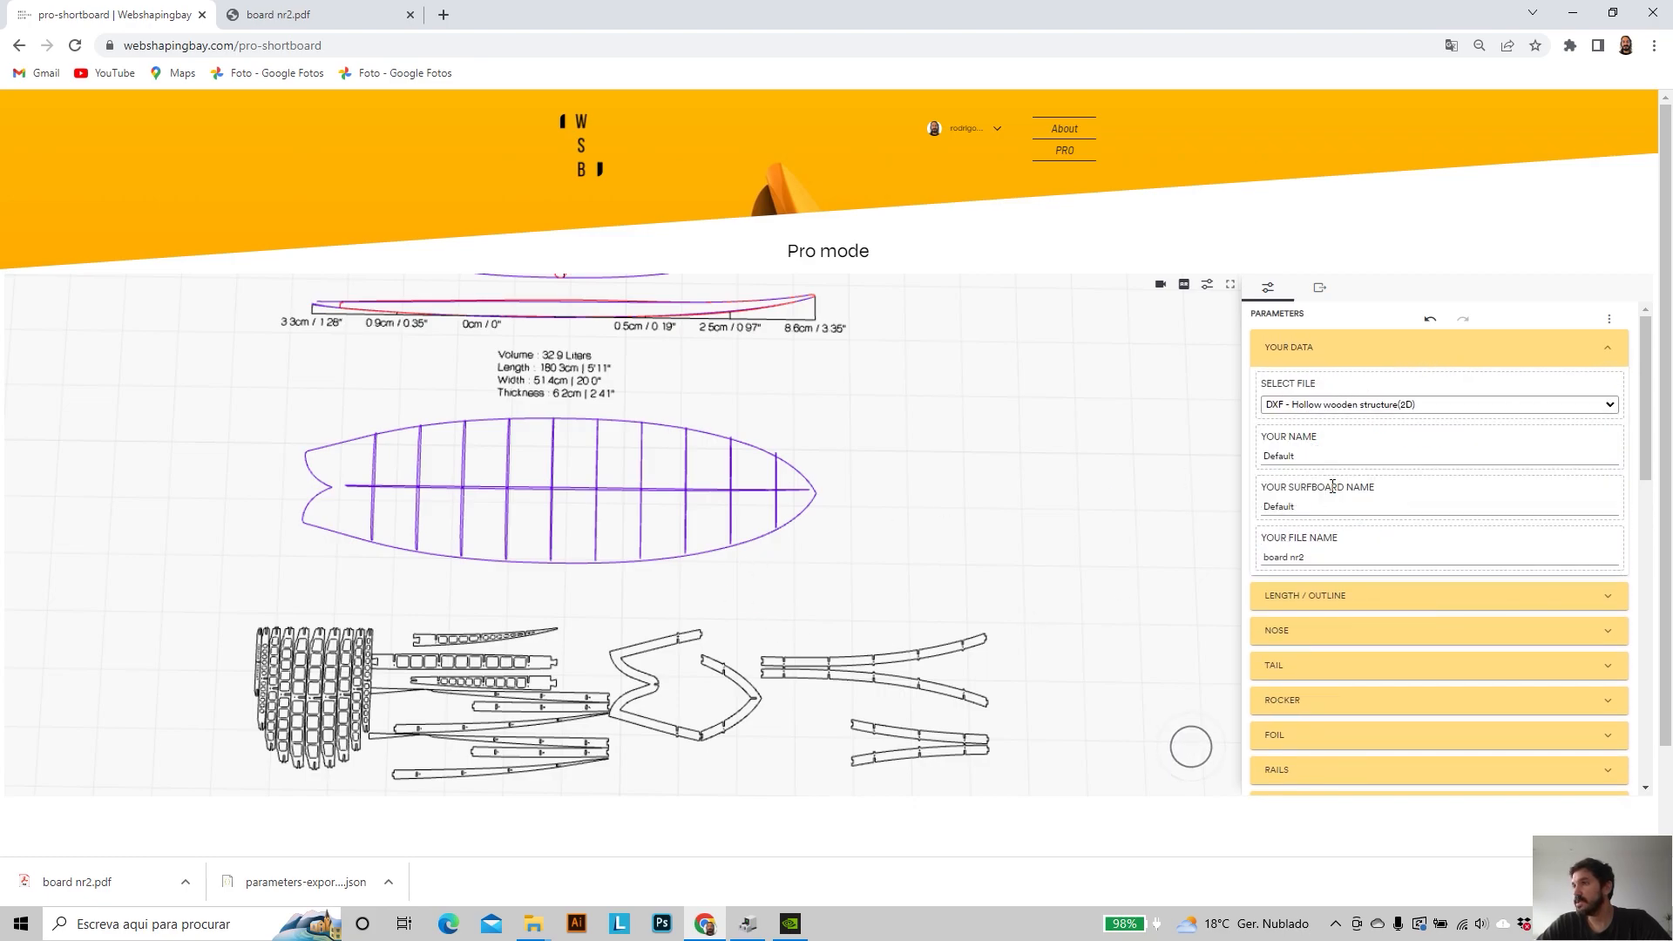
left_click(1610, 408)
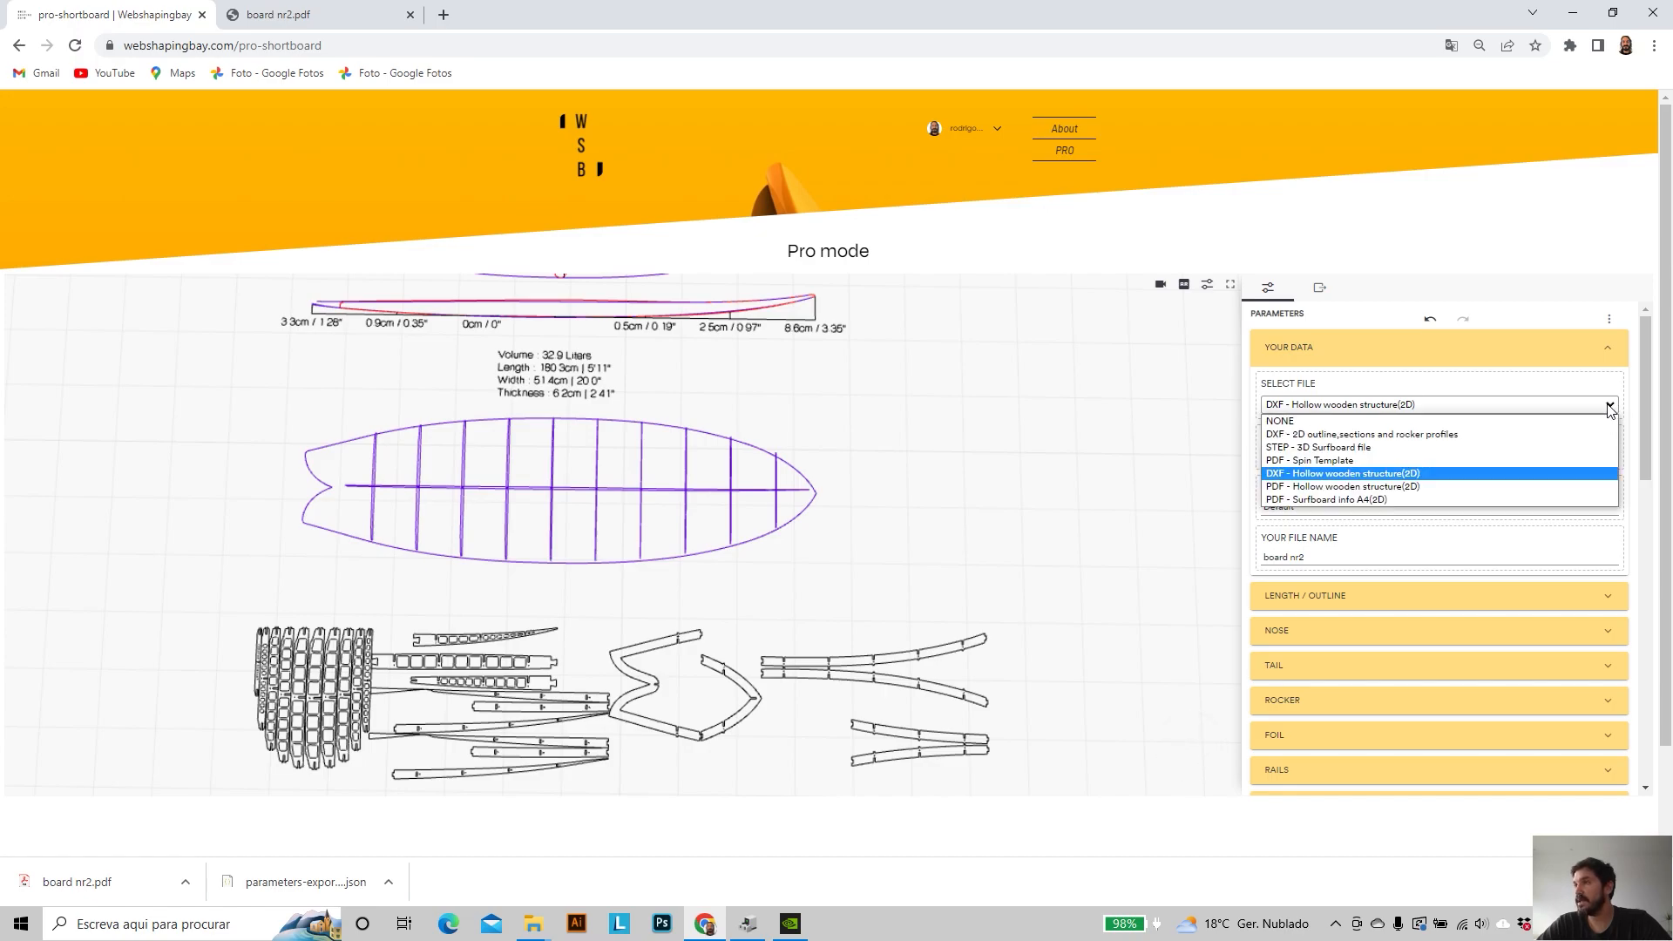
left_click(1329, 462)
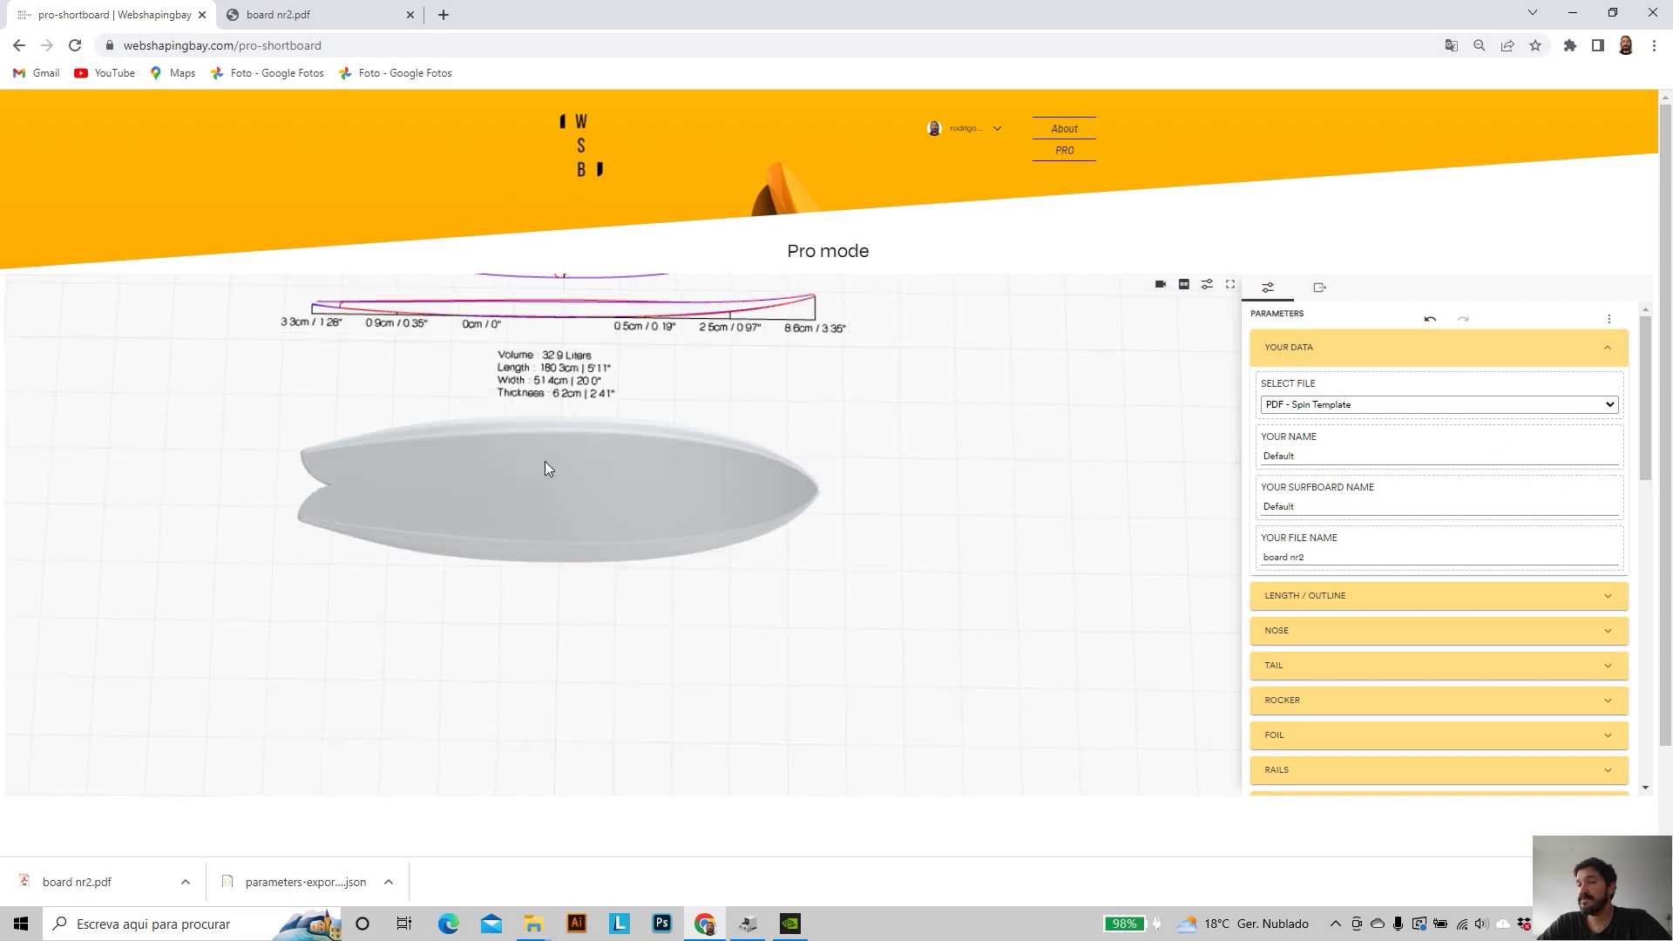
scroll(556, 552, "up", 3)
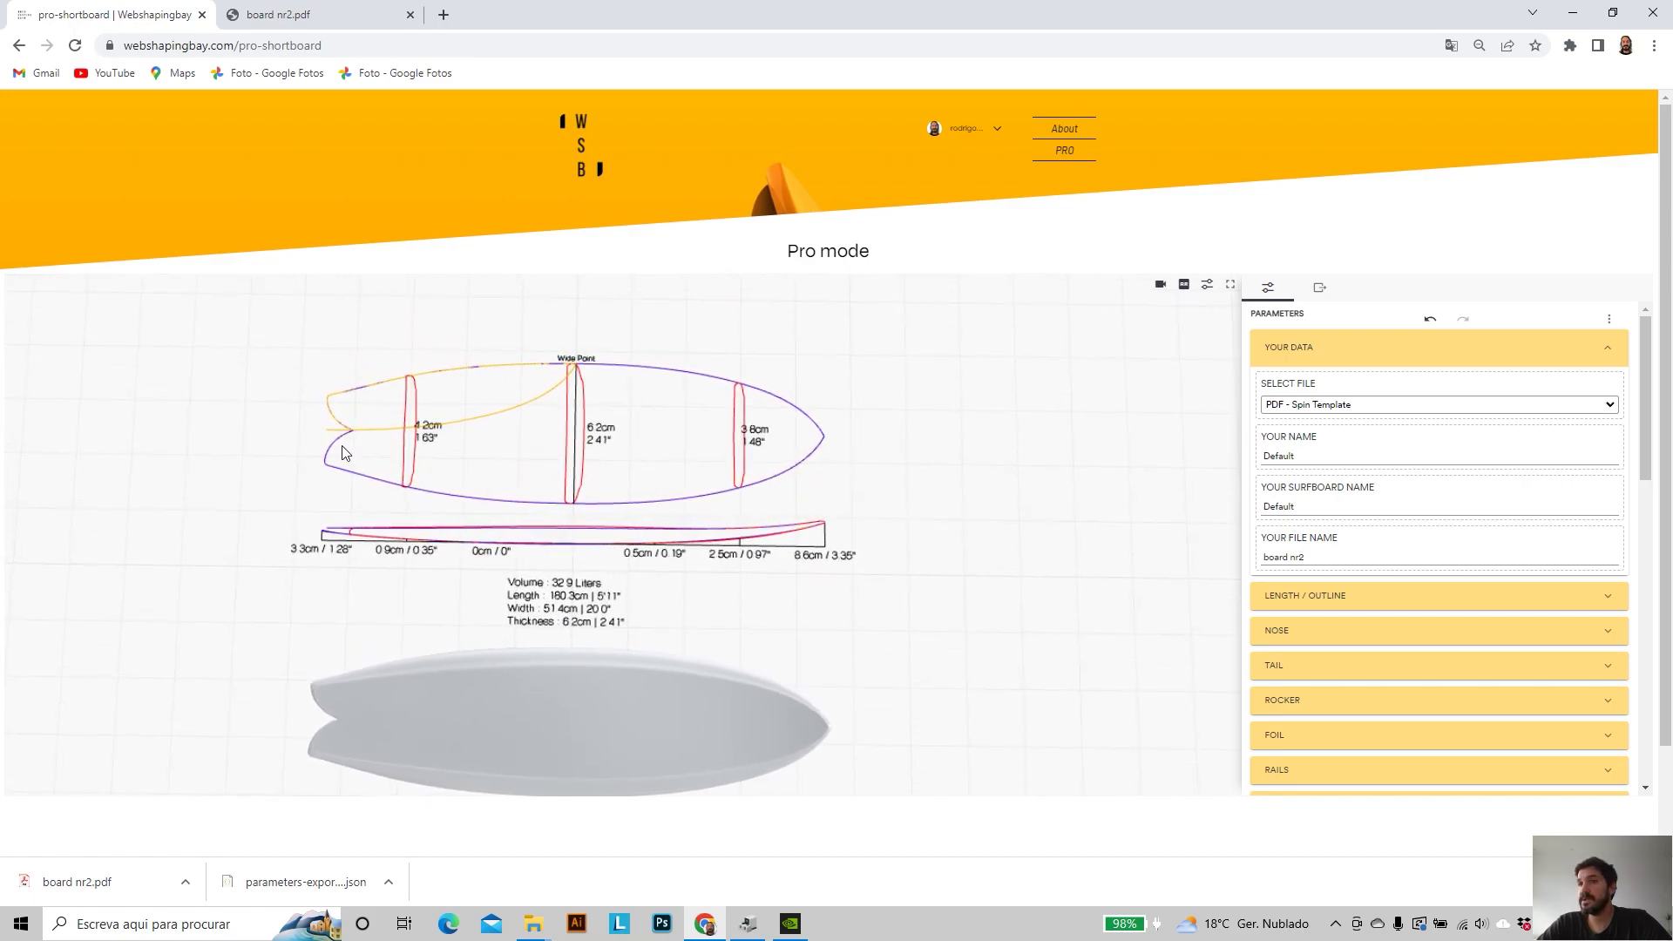
scroll(310, 430, "up", 2)
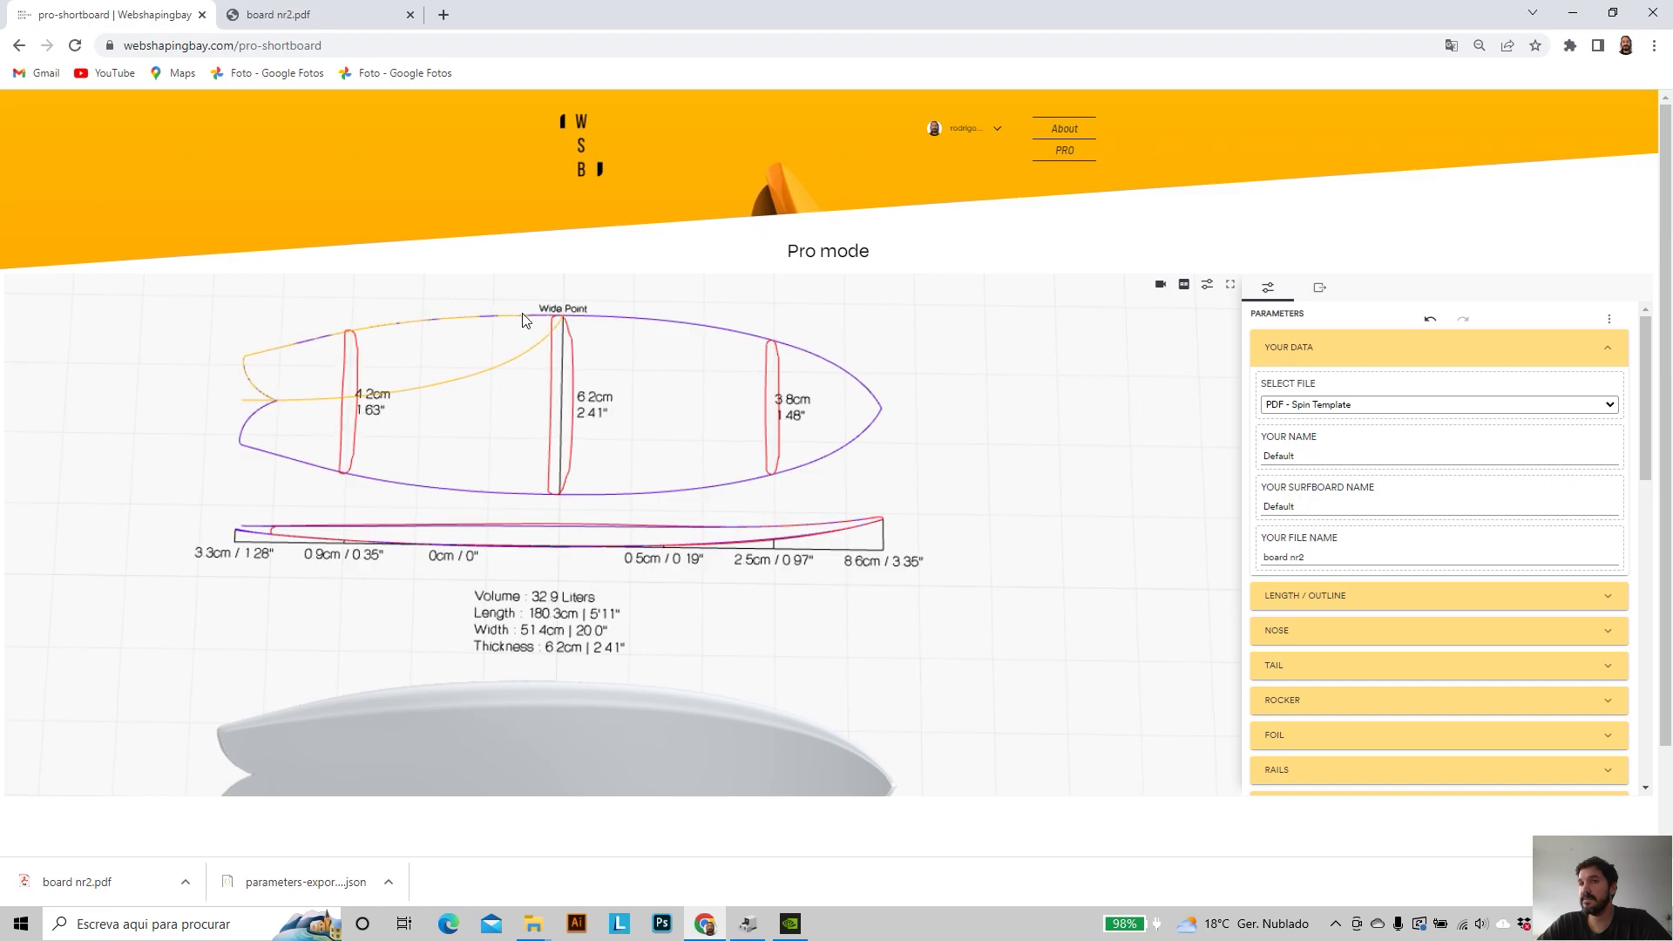
- Select STEP - 3D Surfboard file as the file to export, then check its download entry and the other file options
left_click(1527, 408)
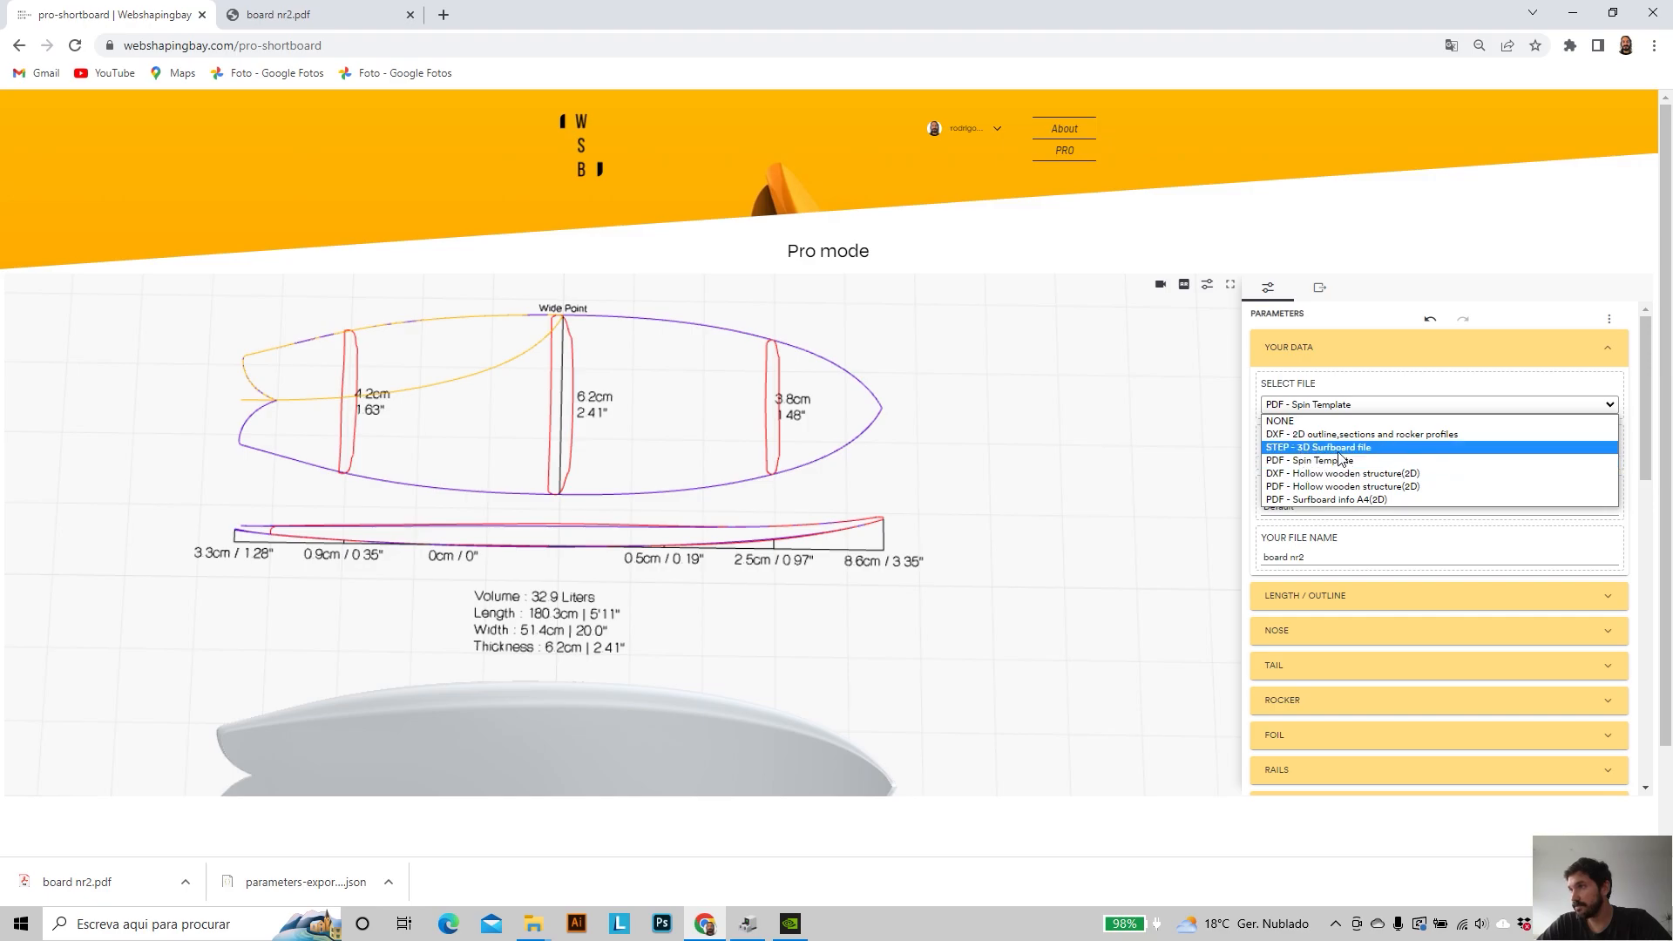
left_click(1351, 449)
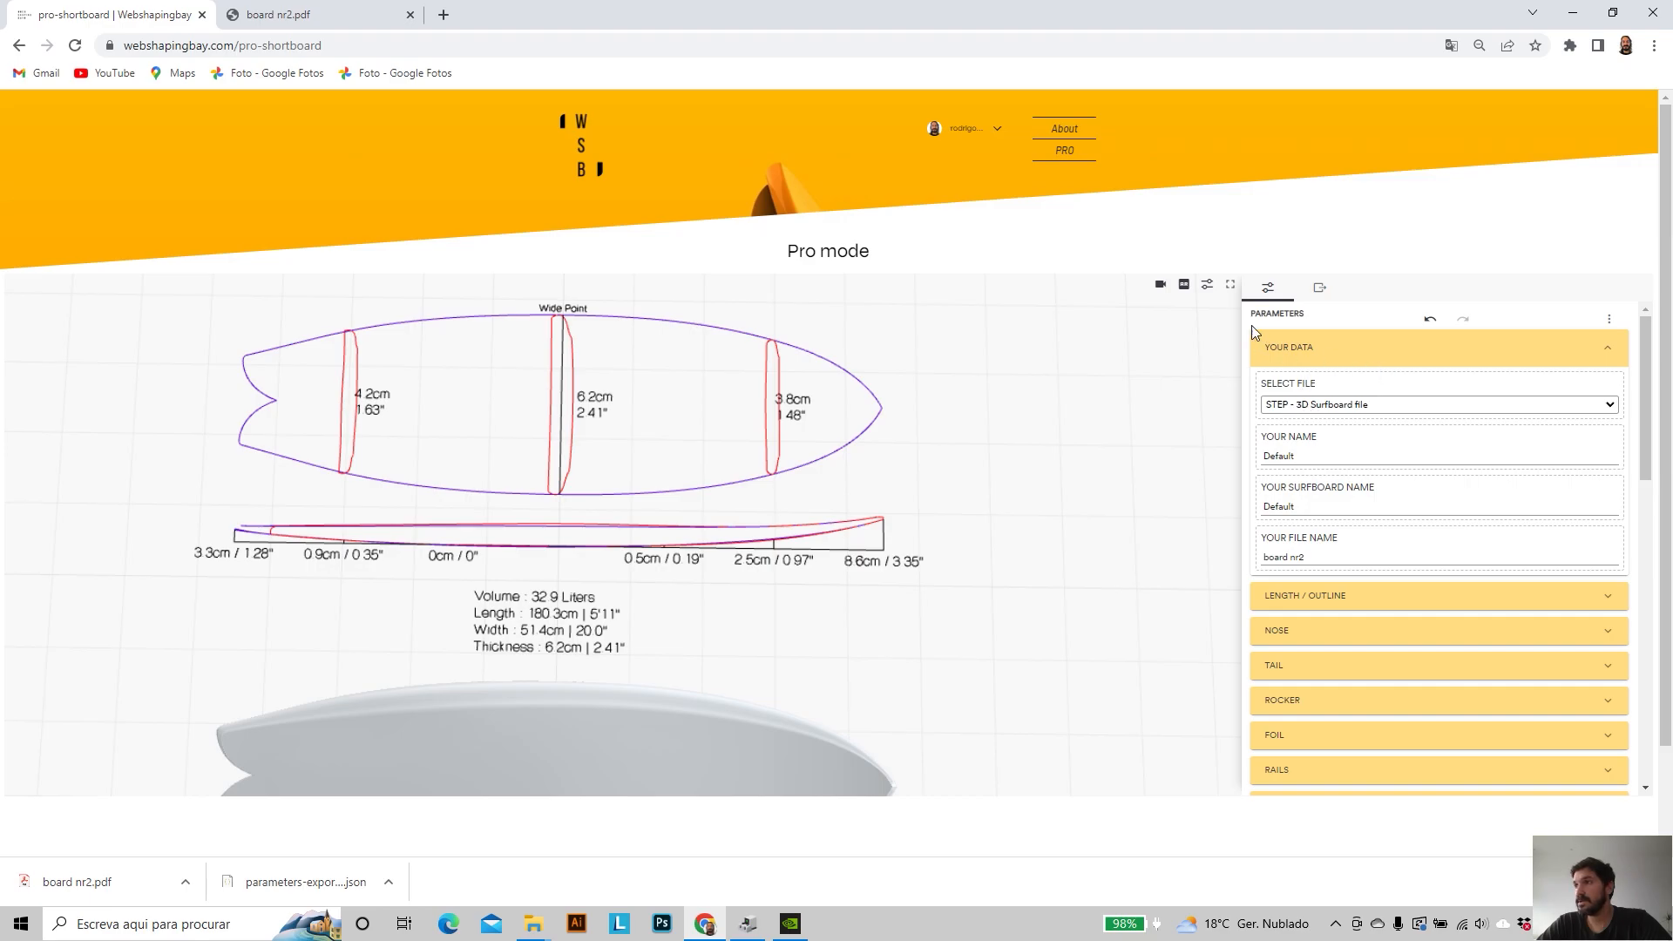
left_click(1321, 290)
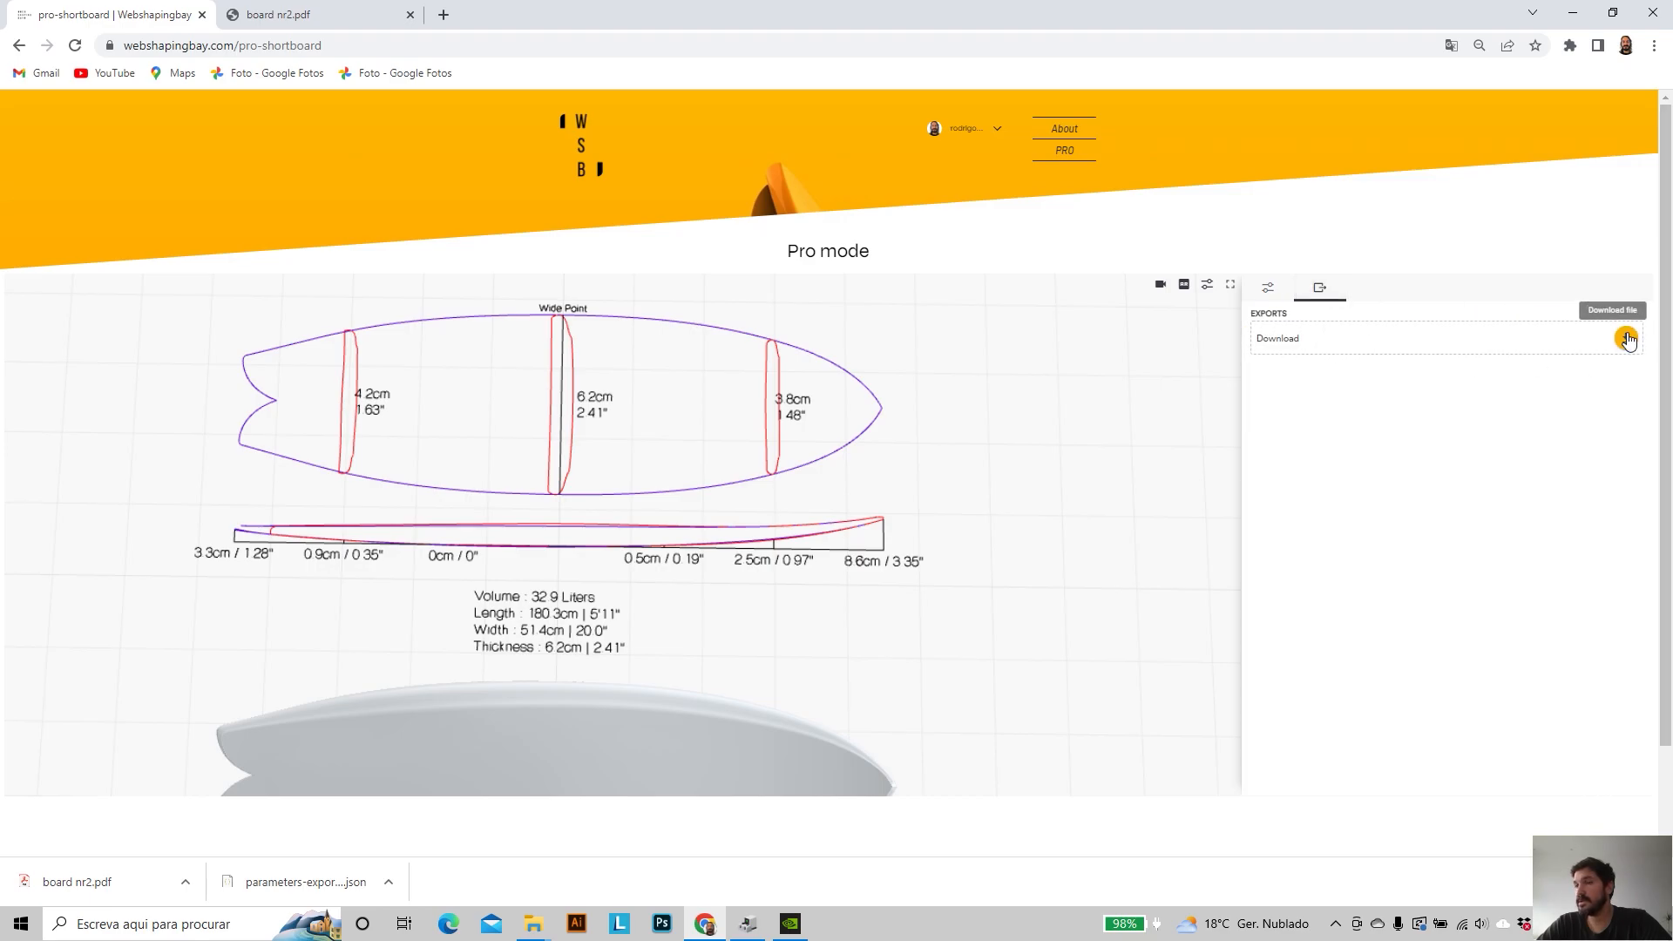
left_click(1268, 290)
left_click(1461, 405)
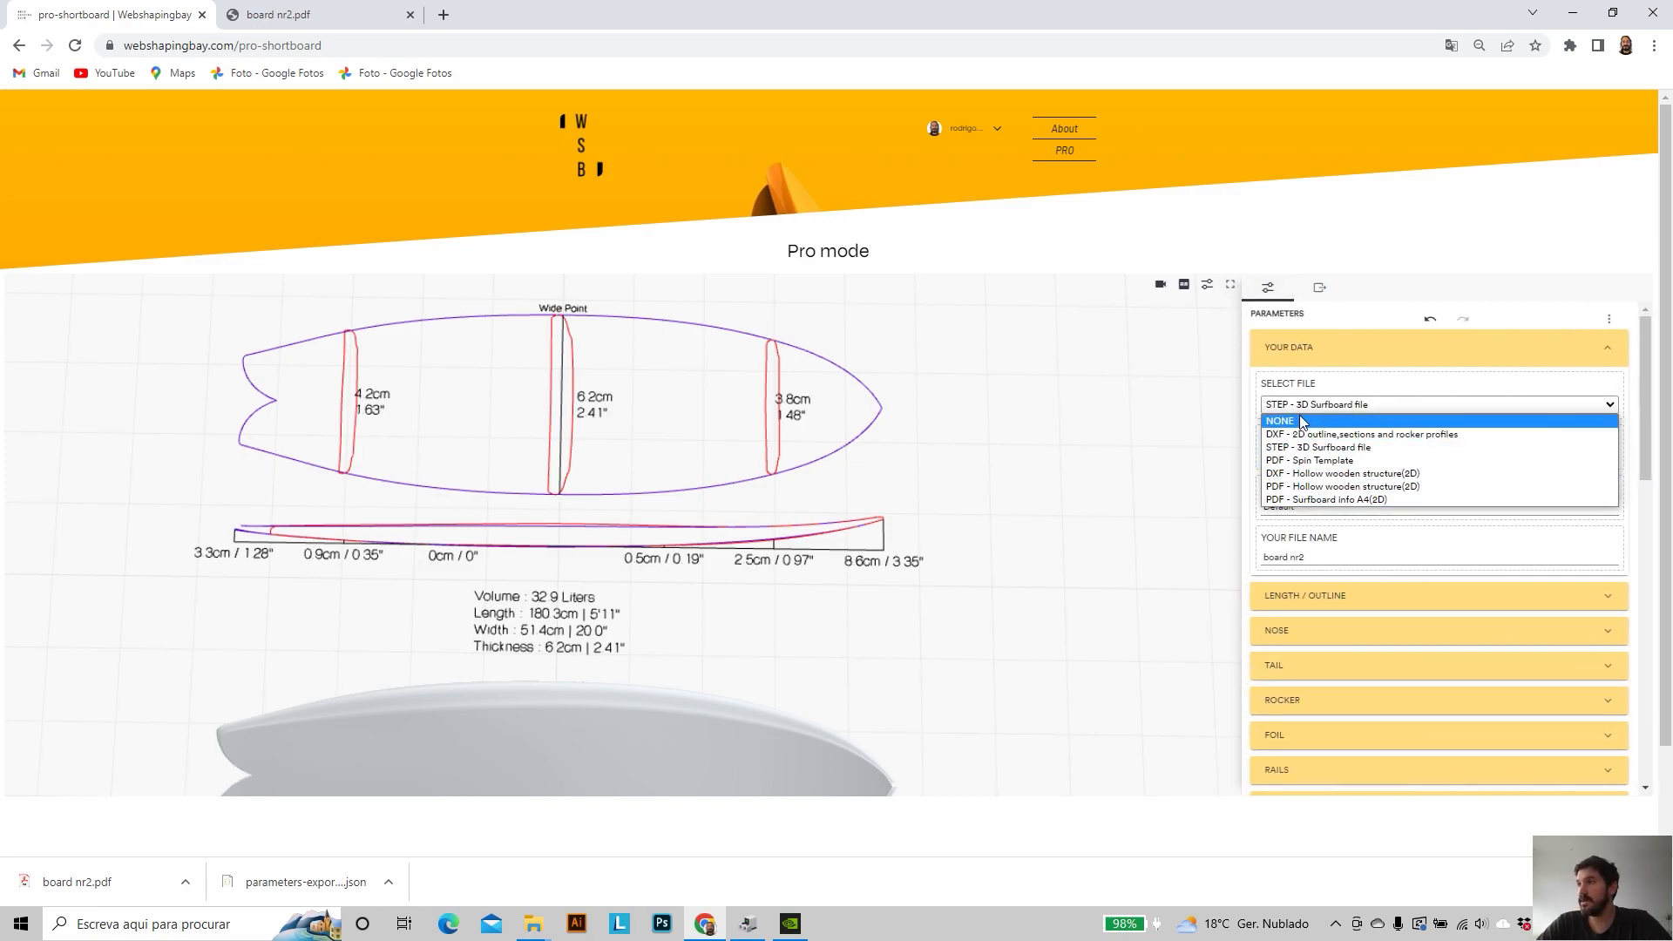
left_click(1450, 307)
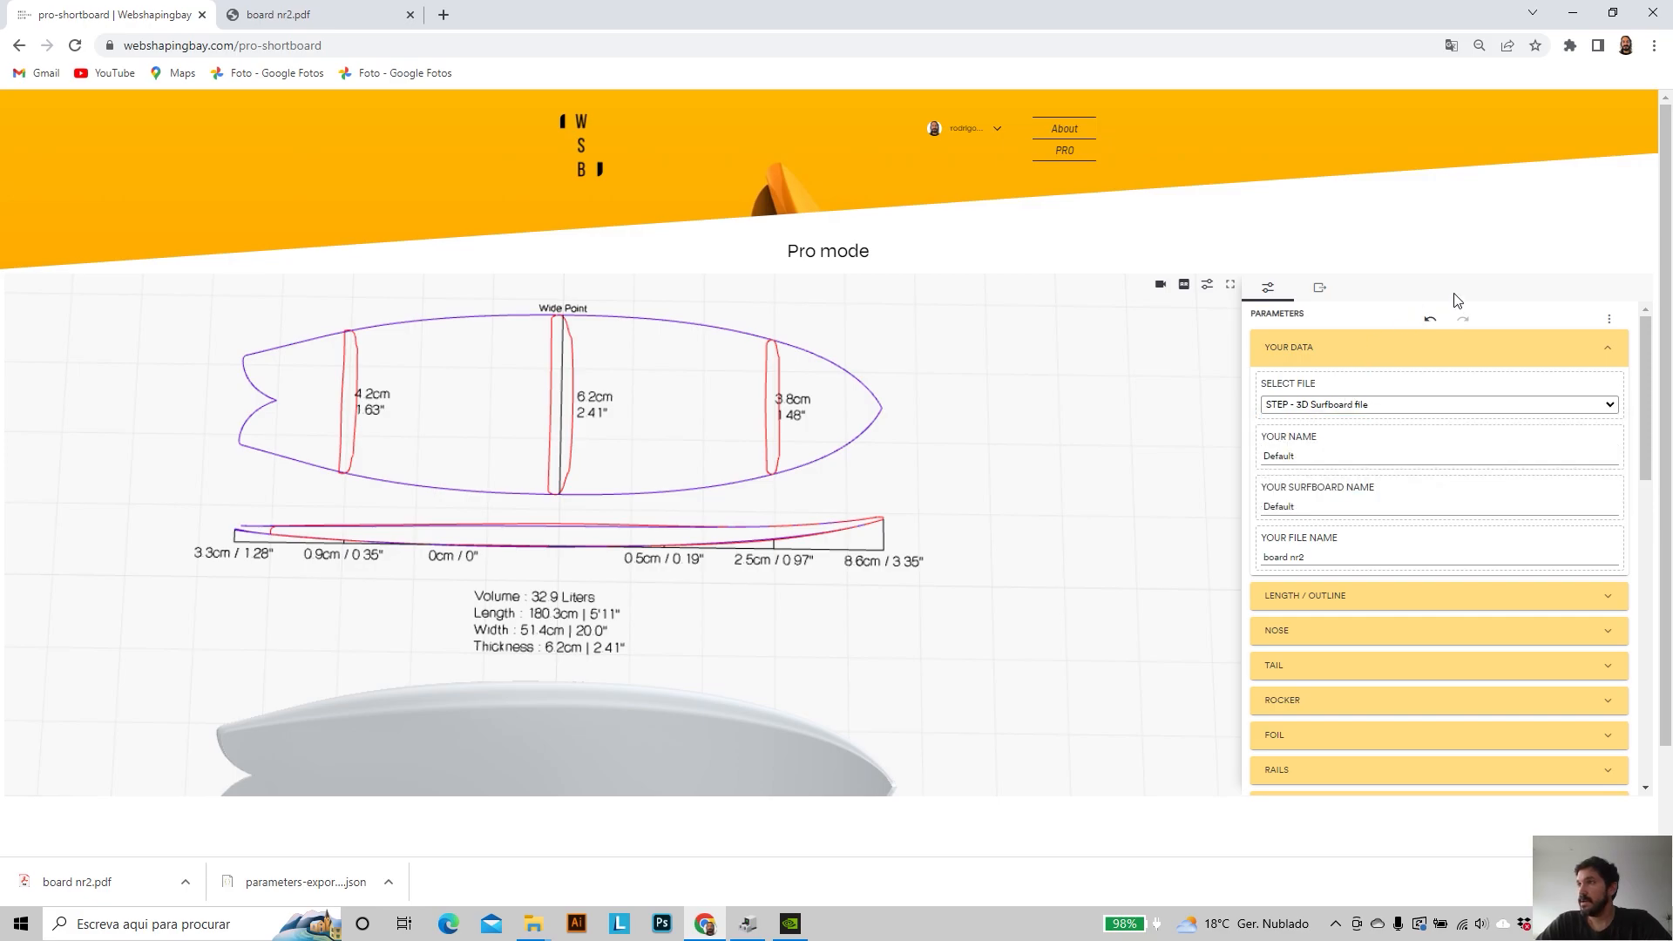
- Undo the last file selection and redo it
left_click(1422, 324)
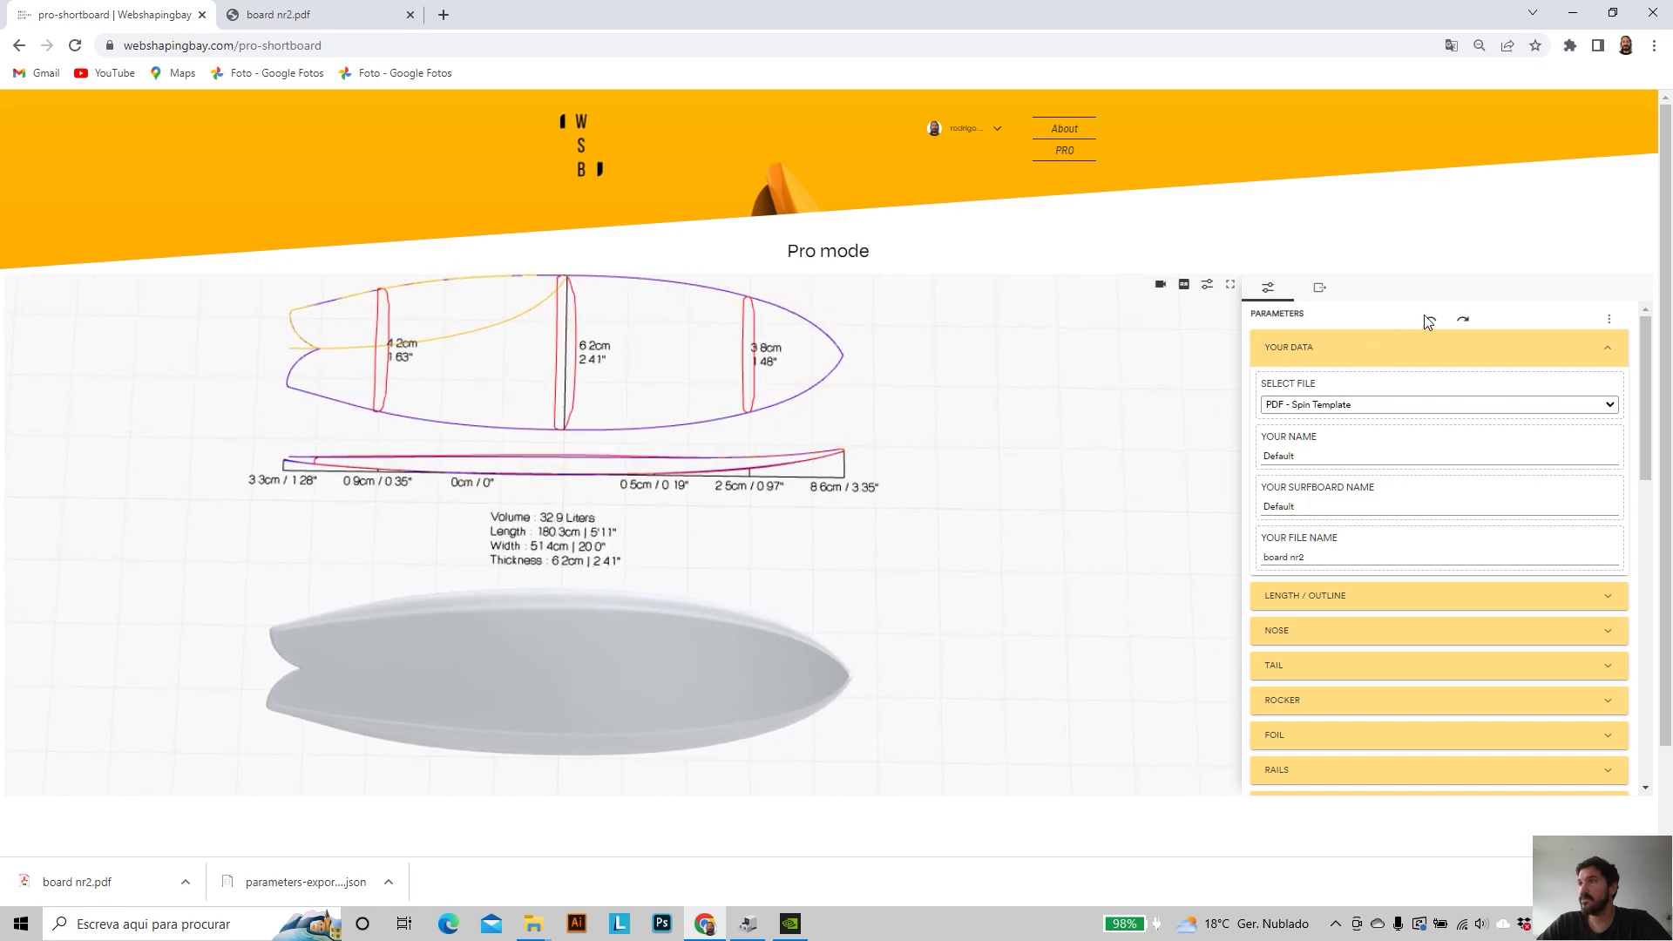
left_click(1463, 320)
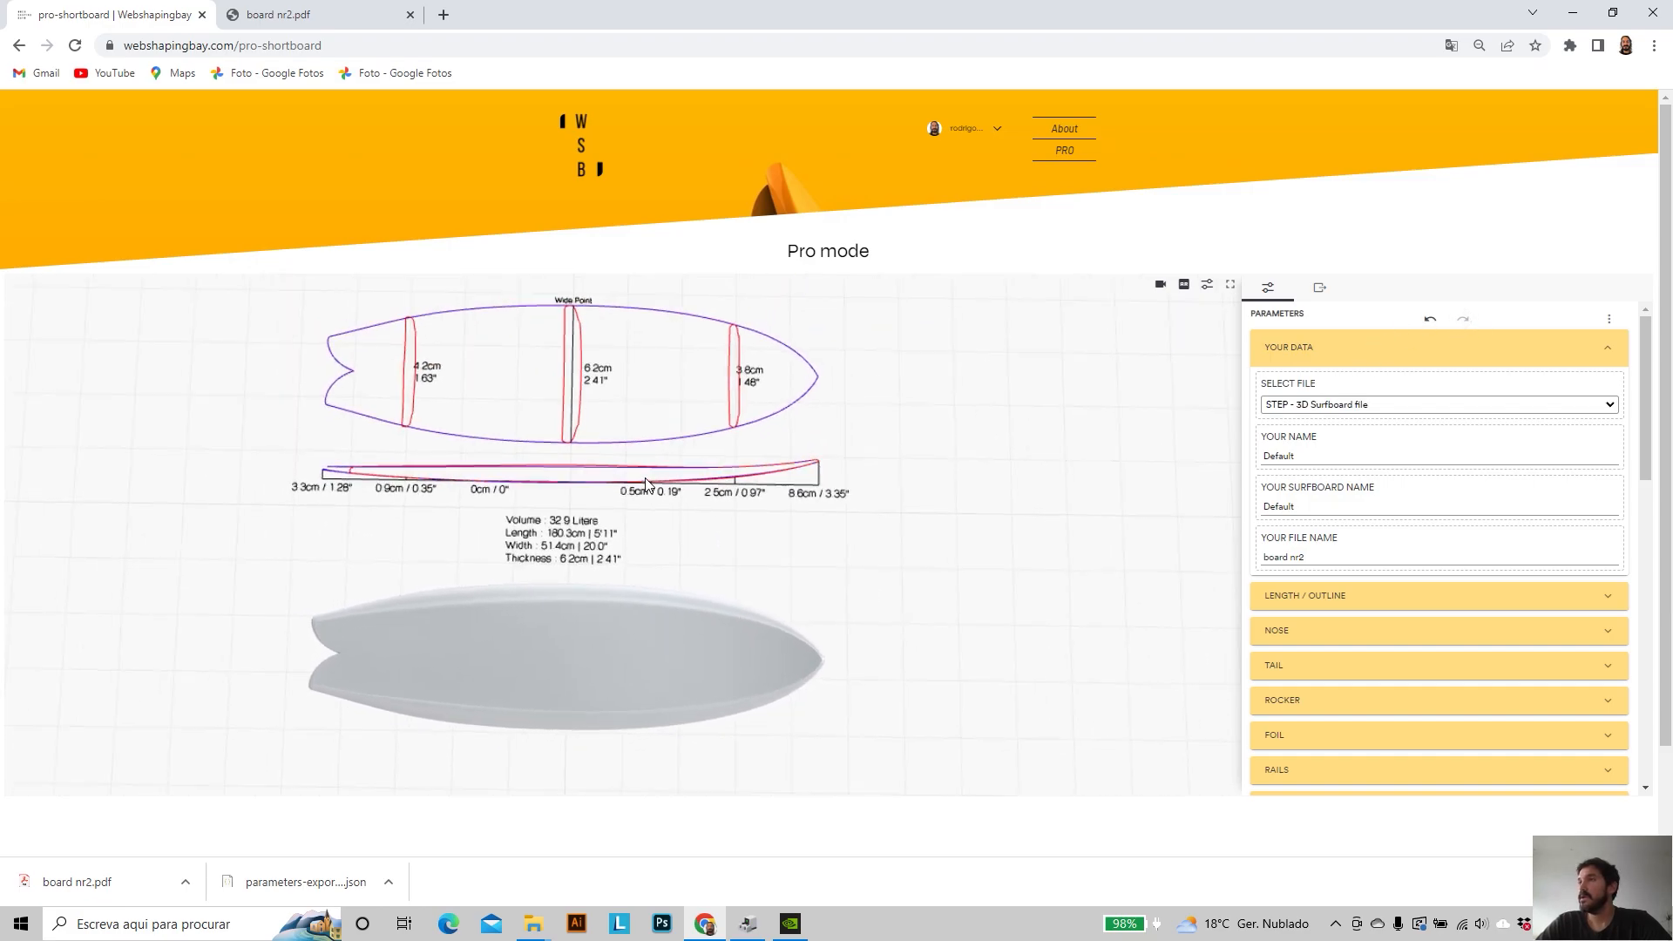
scroll(1423, 448, "down", 4)
scroll(1429, 444, "up", 4)
- Collapse the Your Data parameters, view the QR code for seeing the model in AR, and close it
left_click(1608, 368)
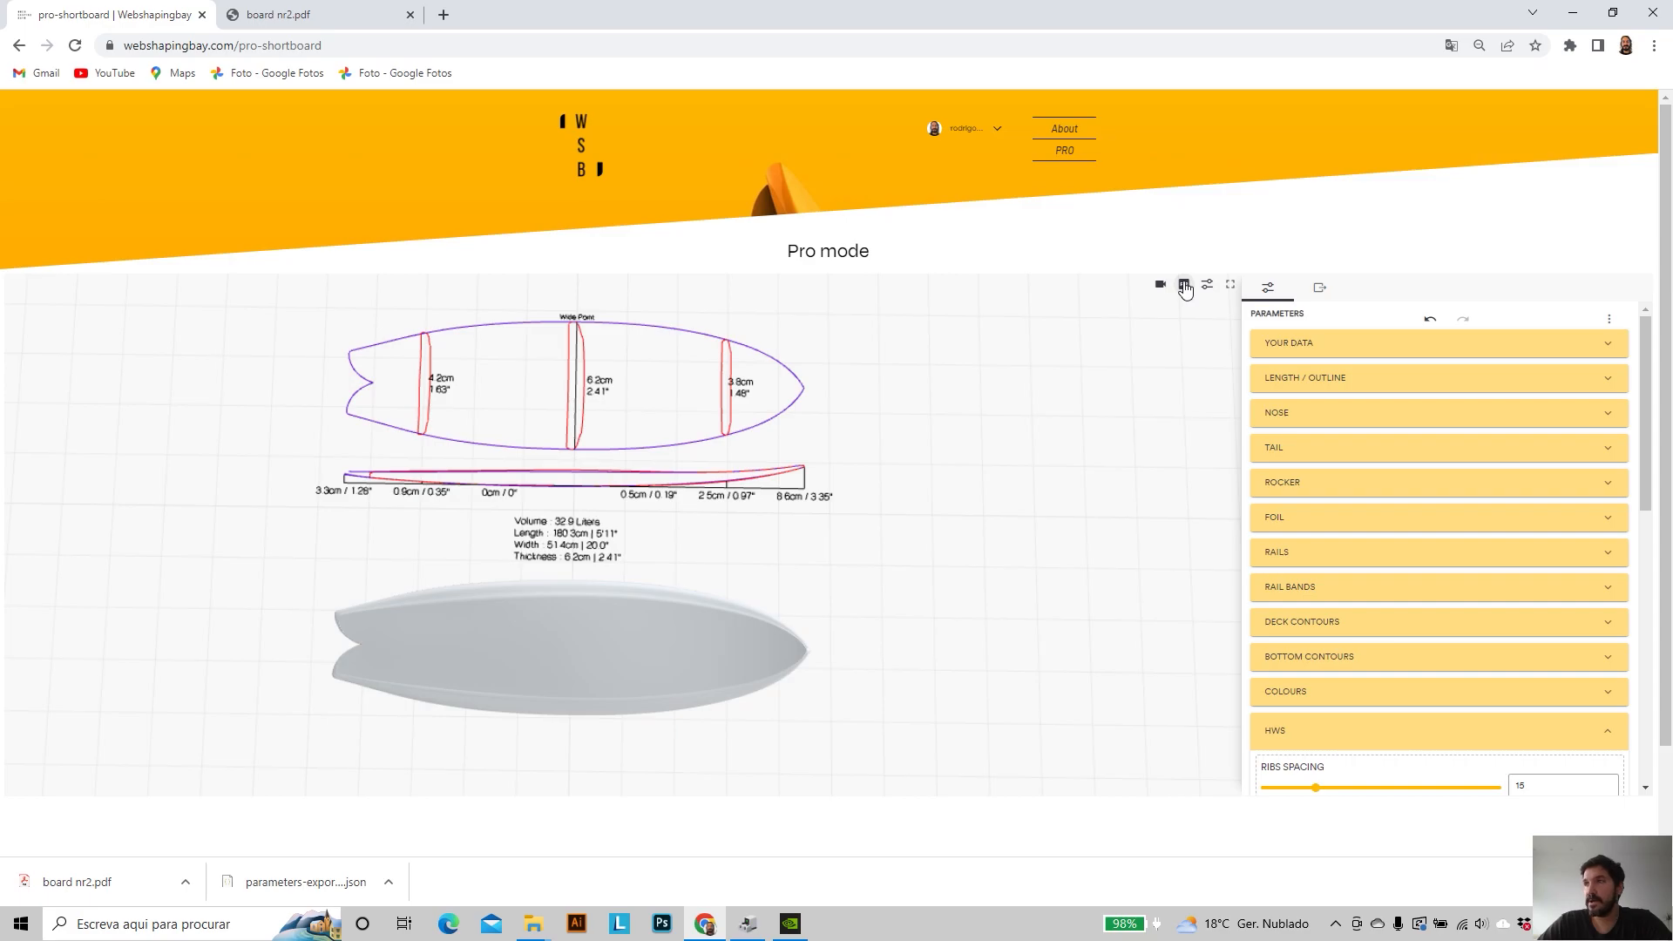
left_click(1184, 286)
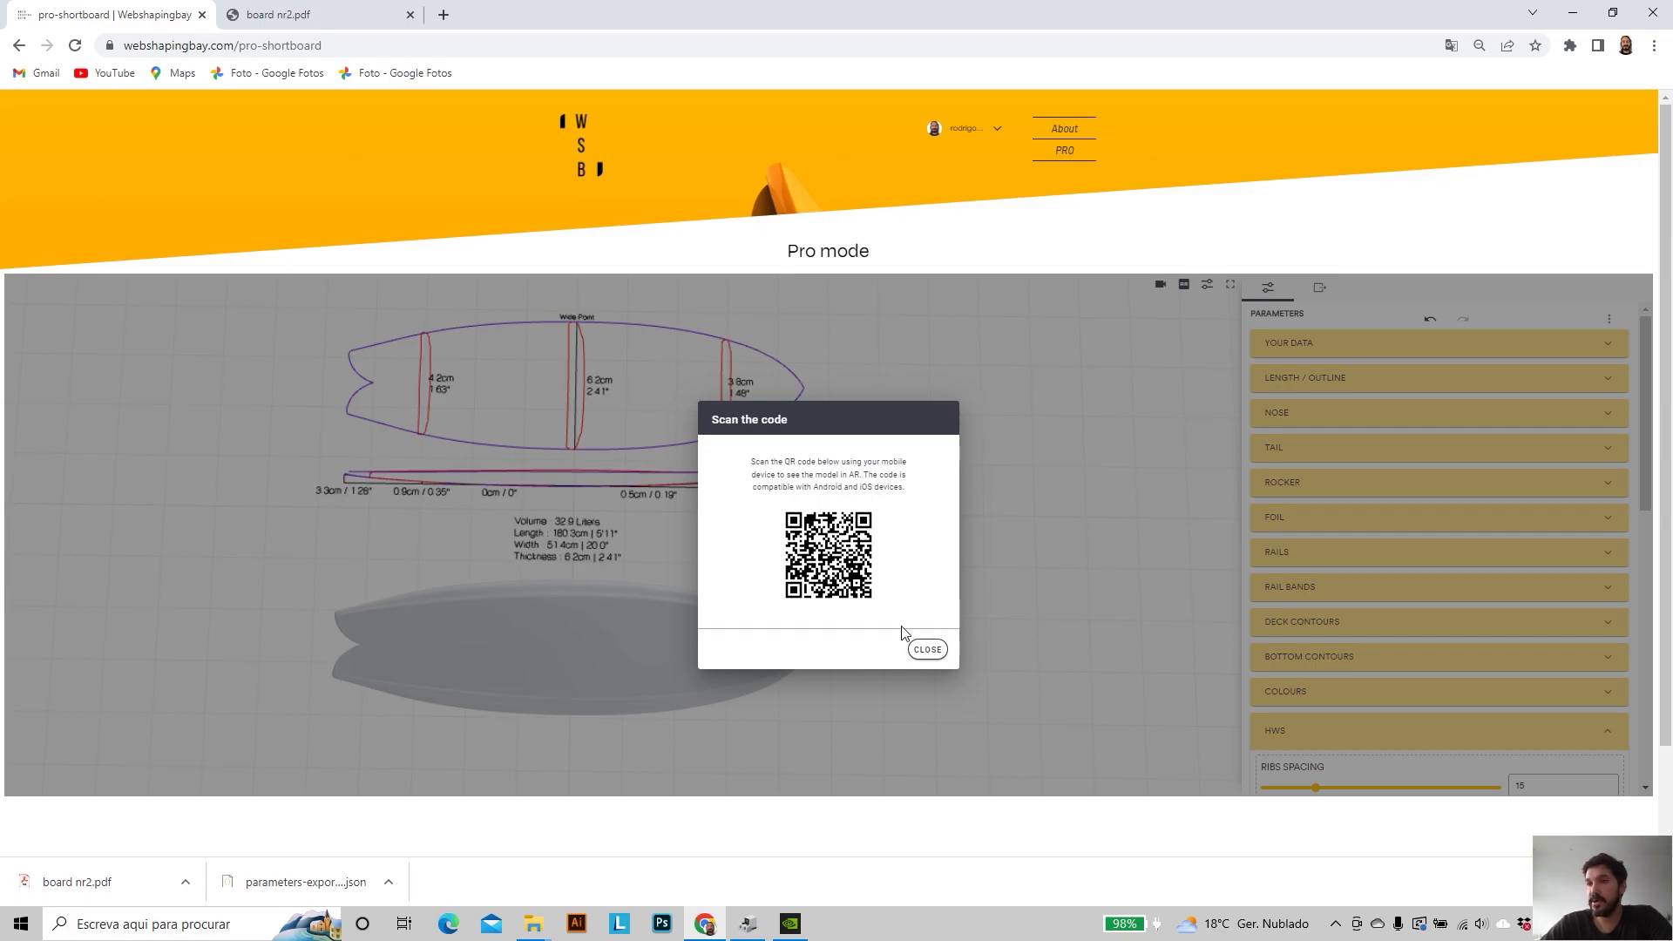
left_click(929, 651)
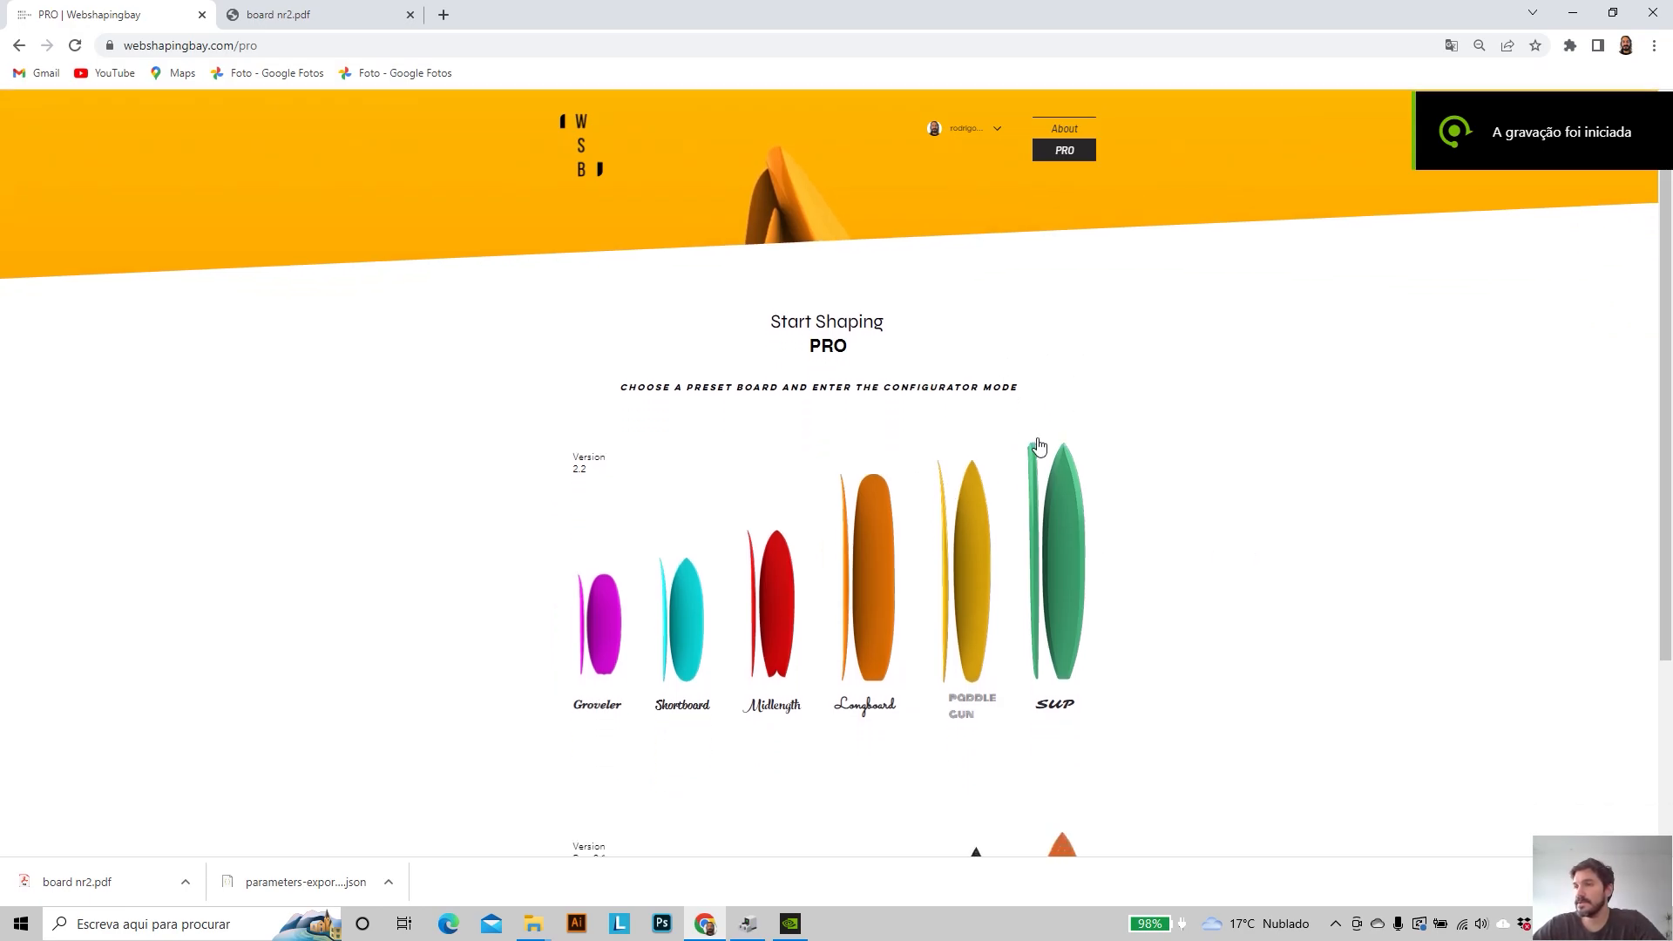
- Open the Longboard preset from the PRO boards and rotate its 3D model to view it from another angle
scroll(1049, 437, "down", 1)
left_click(874, 590)
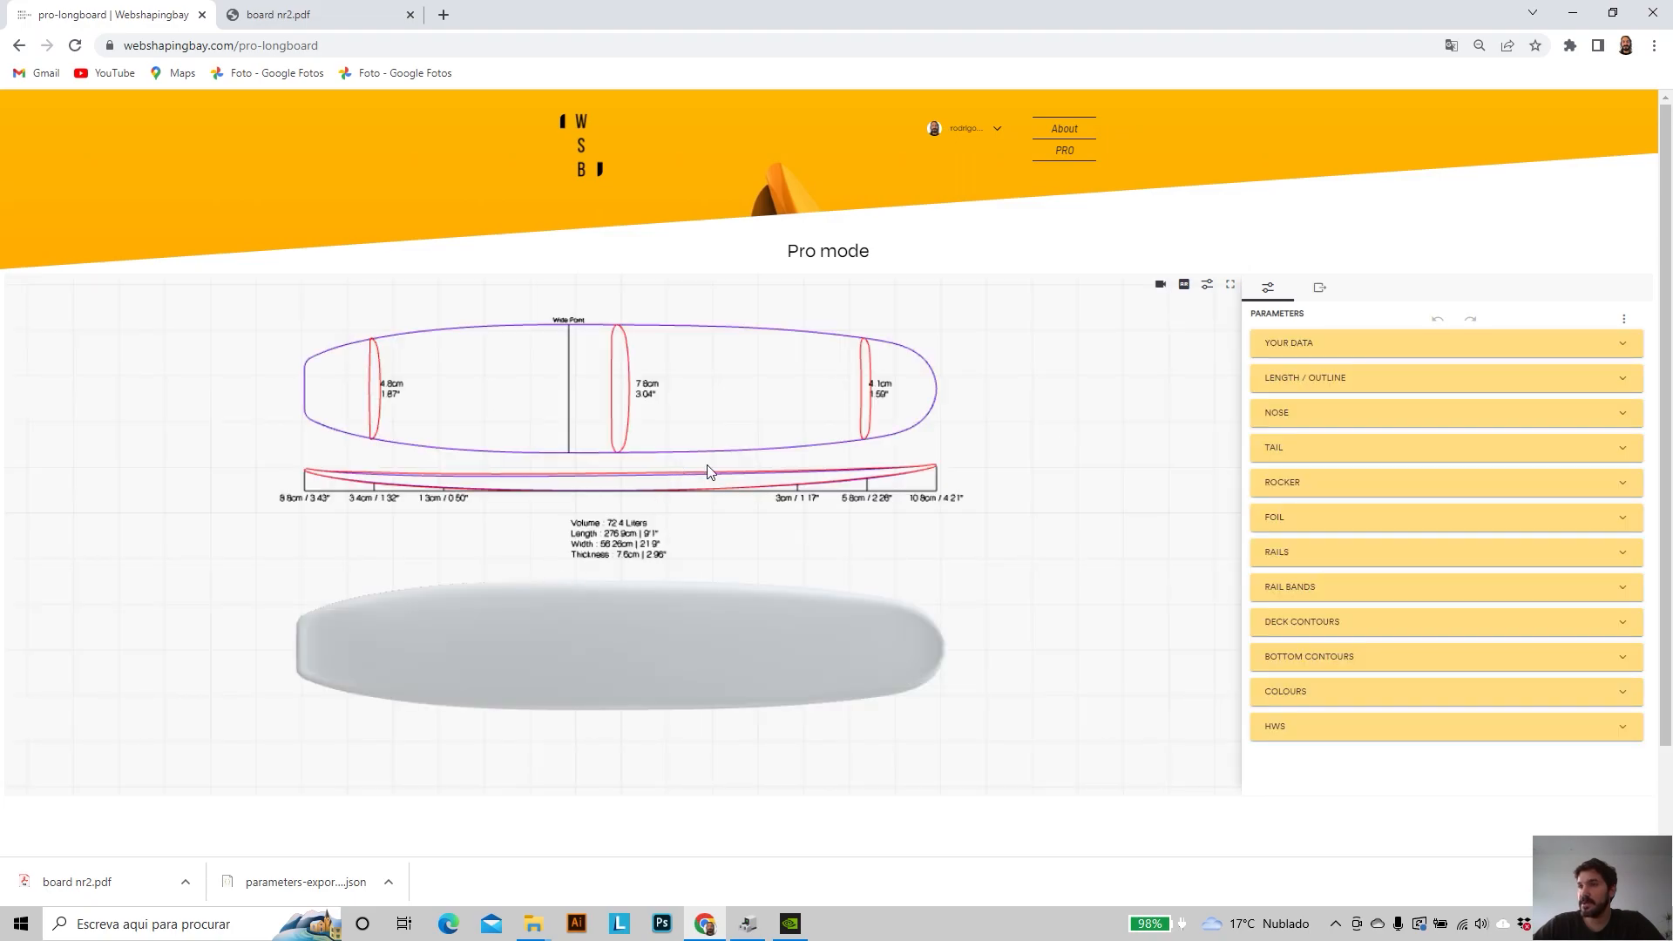
left_click_drag(591, 609, 688, 508)
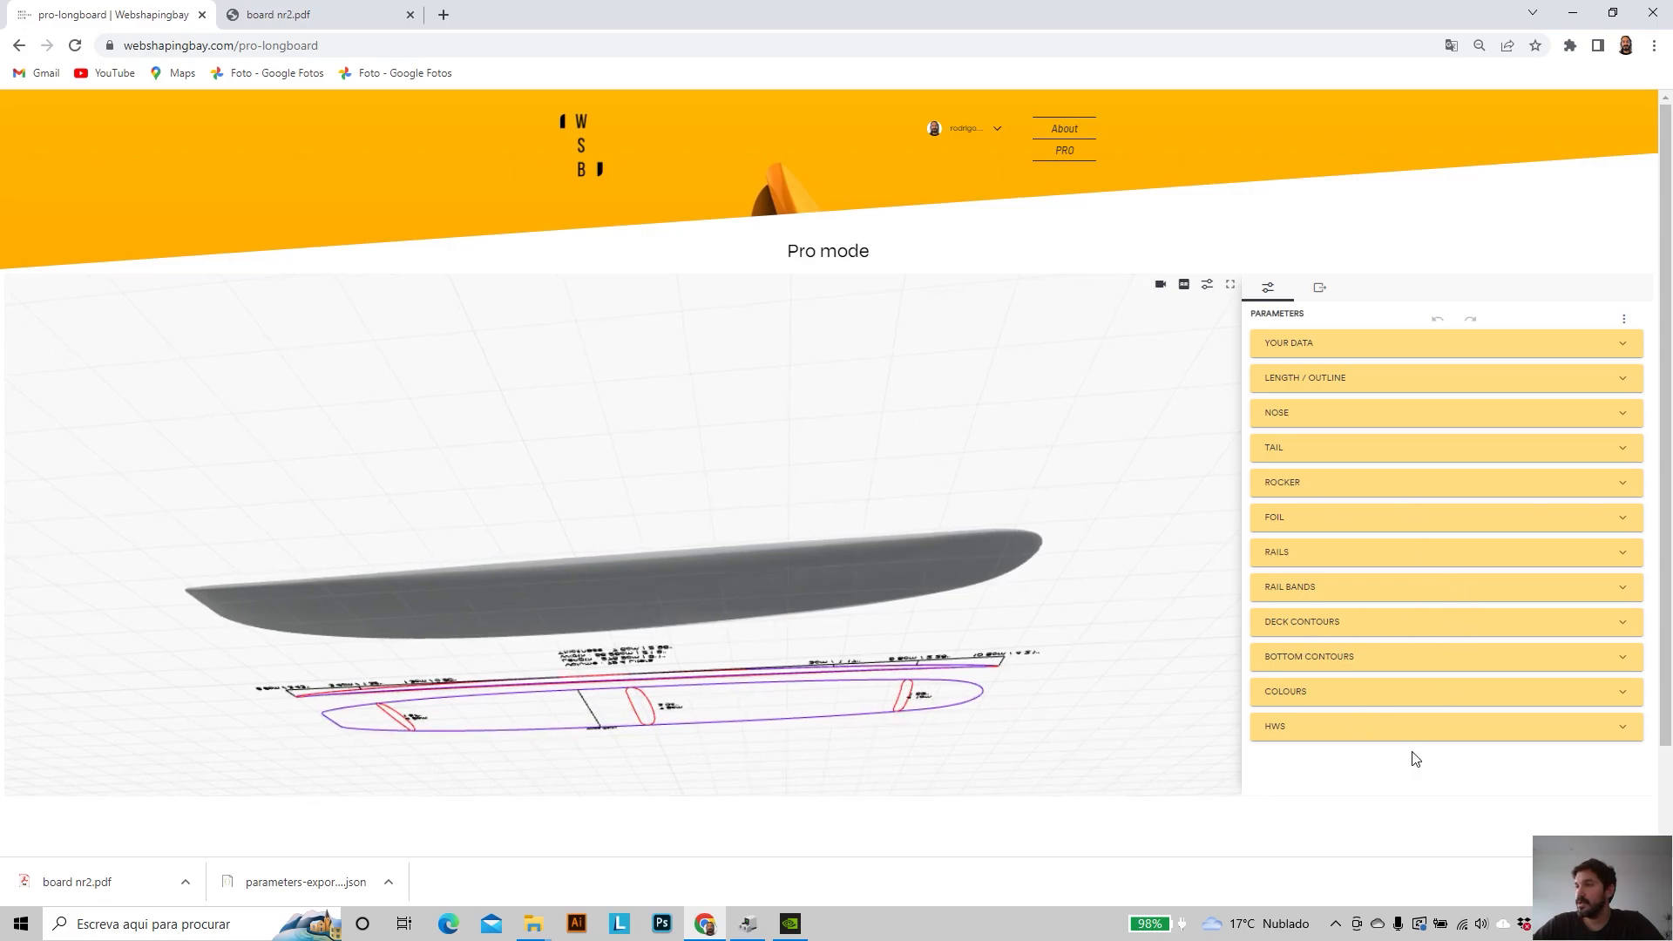
- Set the longboard's Rails Colour to blue in the Colours parameters and view the board from below
left_click(1579, 707)
scroll(1411, 715, "down", 1)
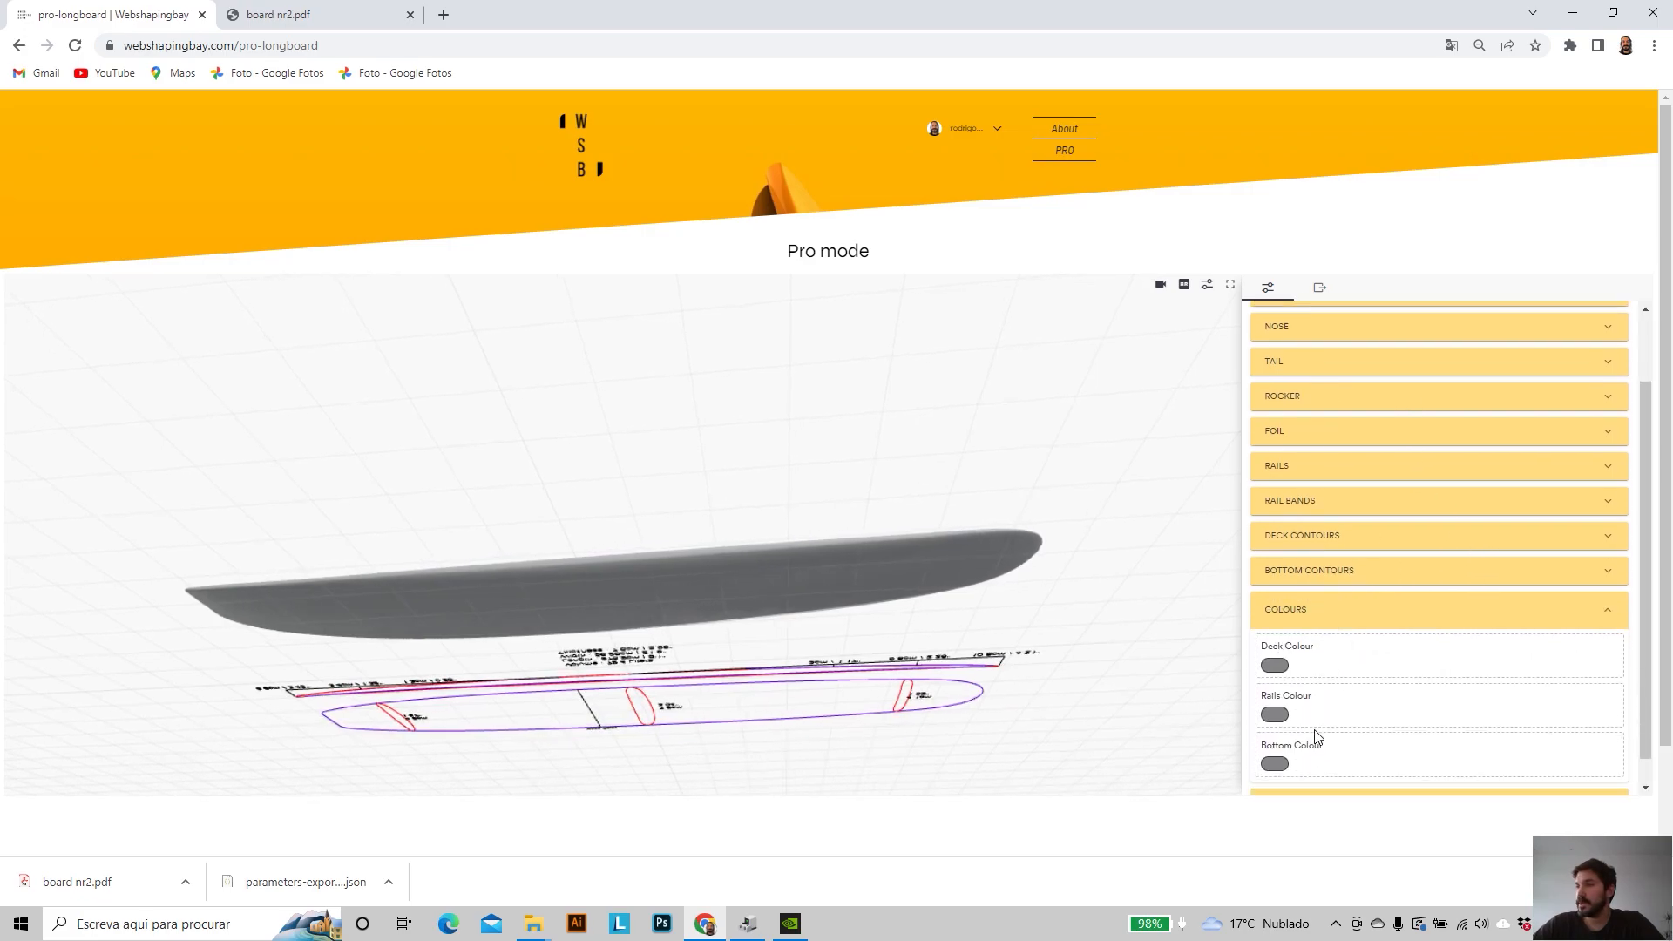
left_click(1359, 671)
left_click(1396, 704)
left_click(1380, 631)
left_click(1190, 745)
scroll(567, 578, "up", 3)
left_click_drag(568, 578, 568, 541)
scroll(1376, 486, "up", 1)
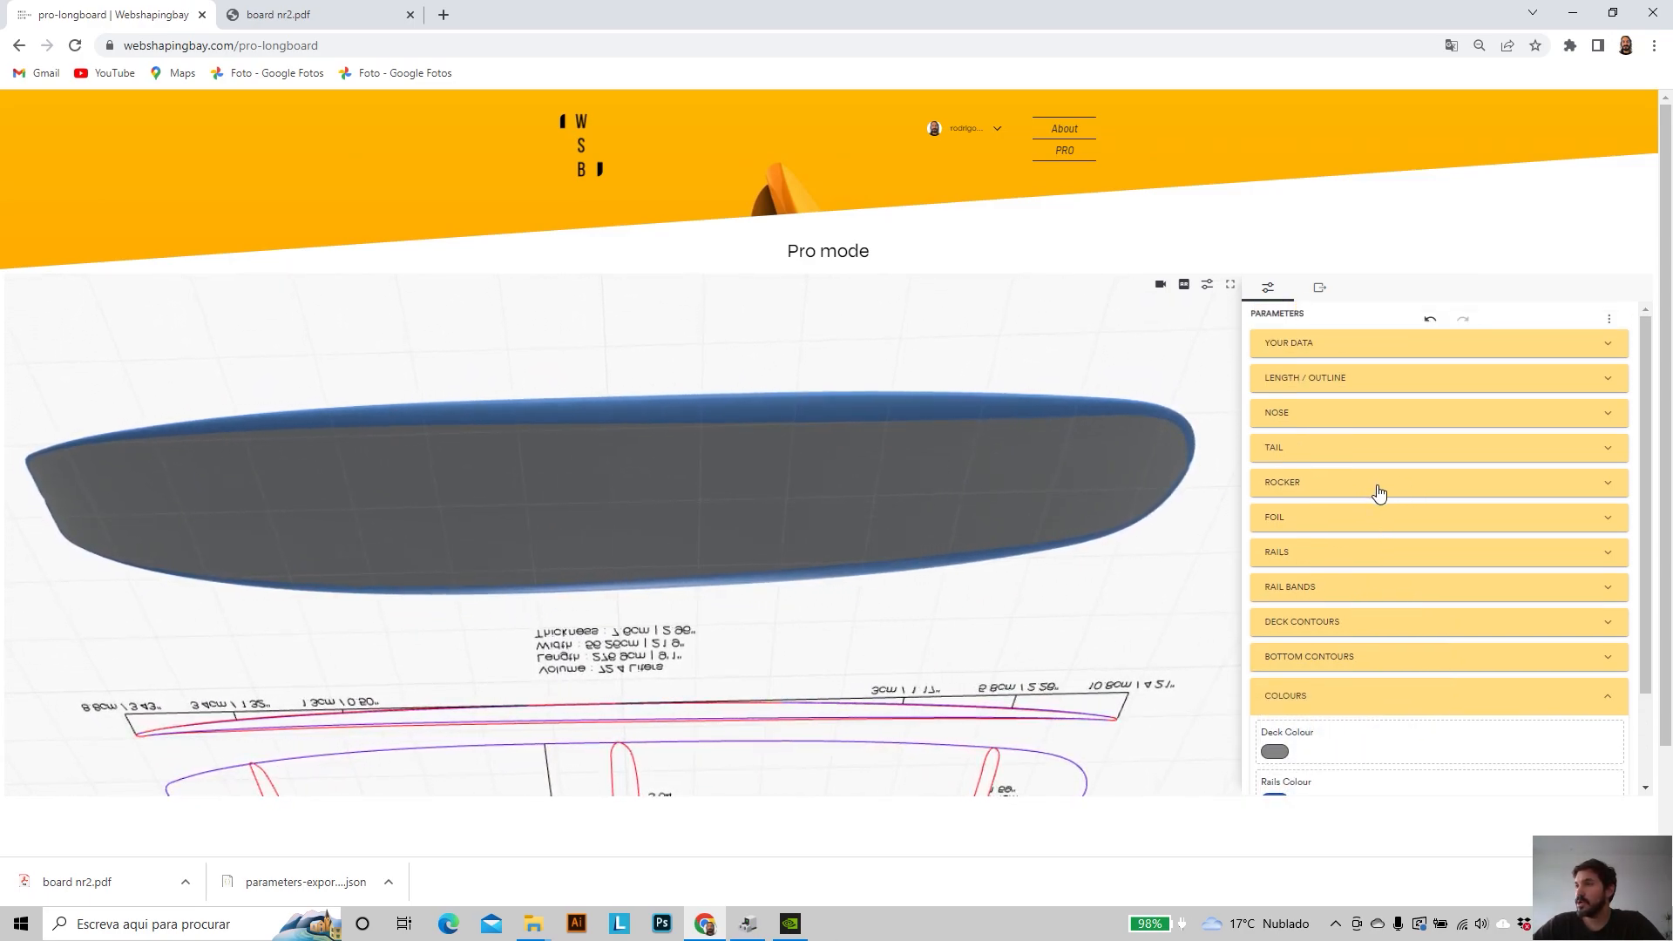
- Set the Bottom Colour to red #FF2323FF, check the board from other angles, and collapse the Colours parameters
scroll(1442, 684, "down", 1)
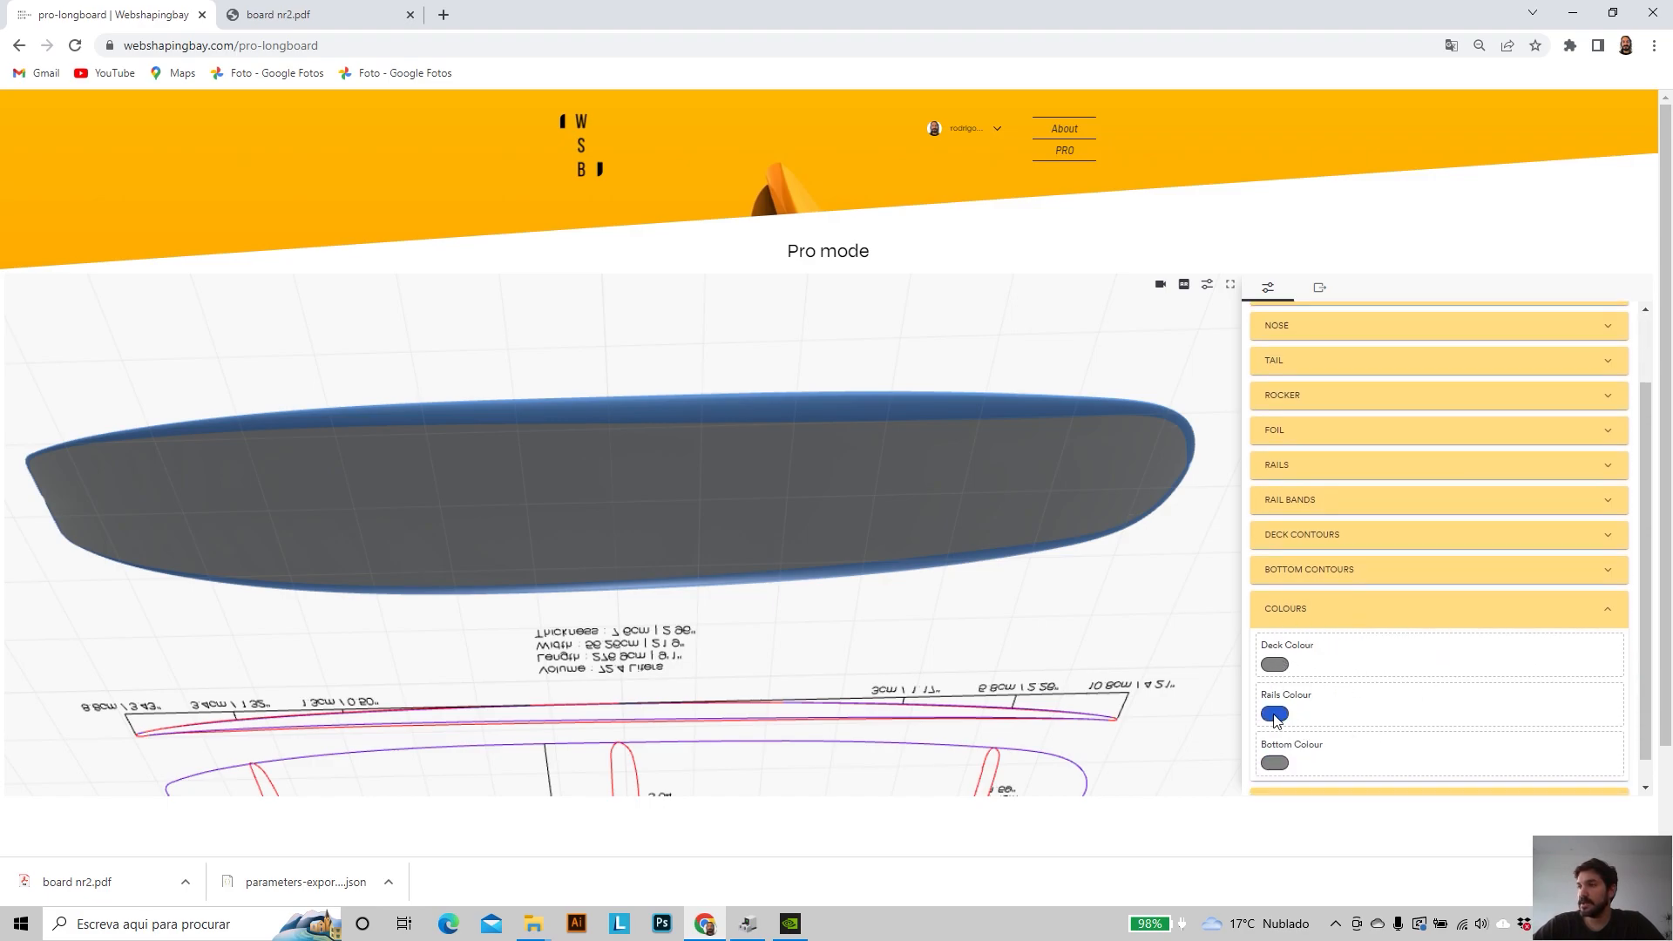
left_click(1272, 767)
left_click(1422, 602)
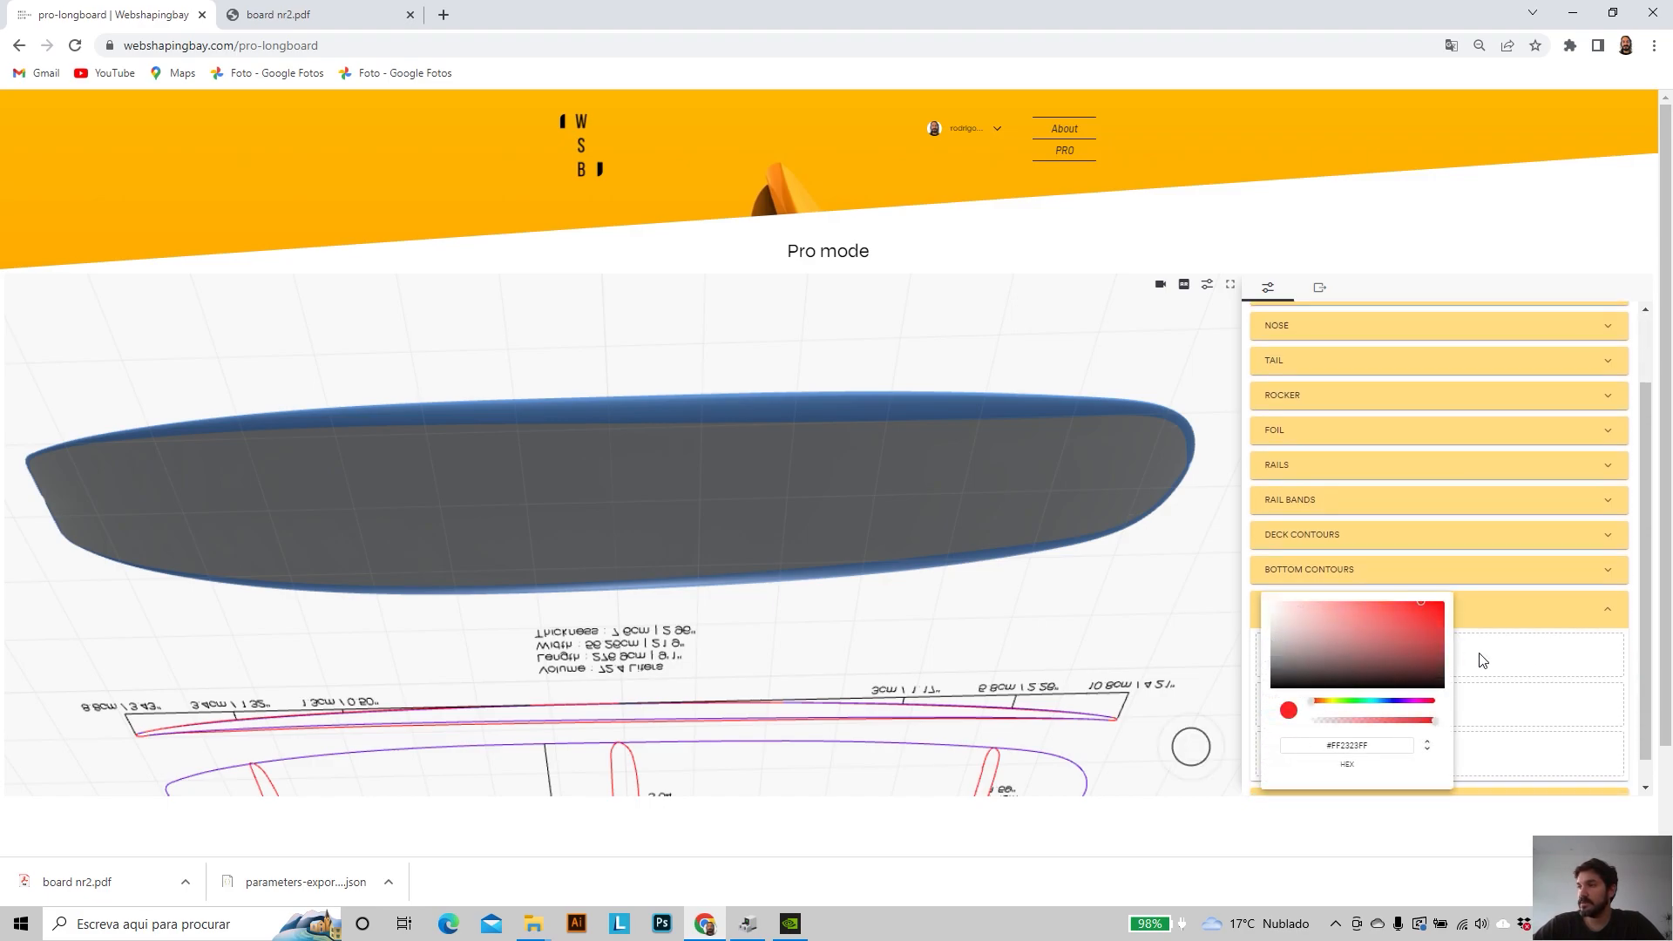
left_click(1019, 629)
left_click_drag(586, 484, 810, 347)
left_click_drag(754, 445, 682, 693)
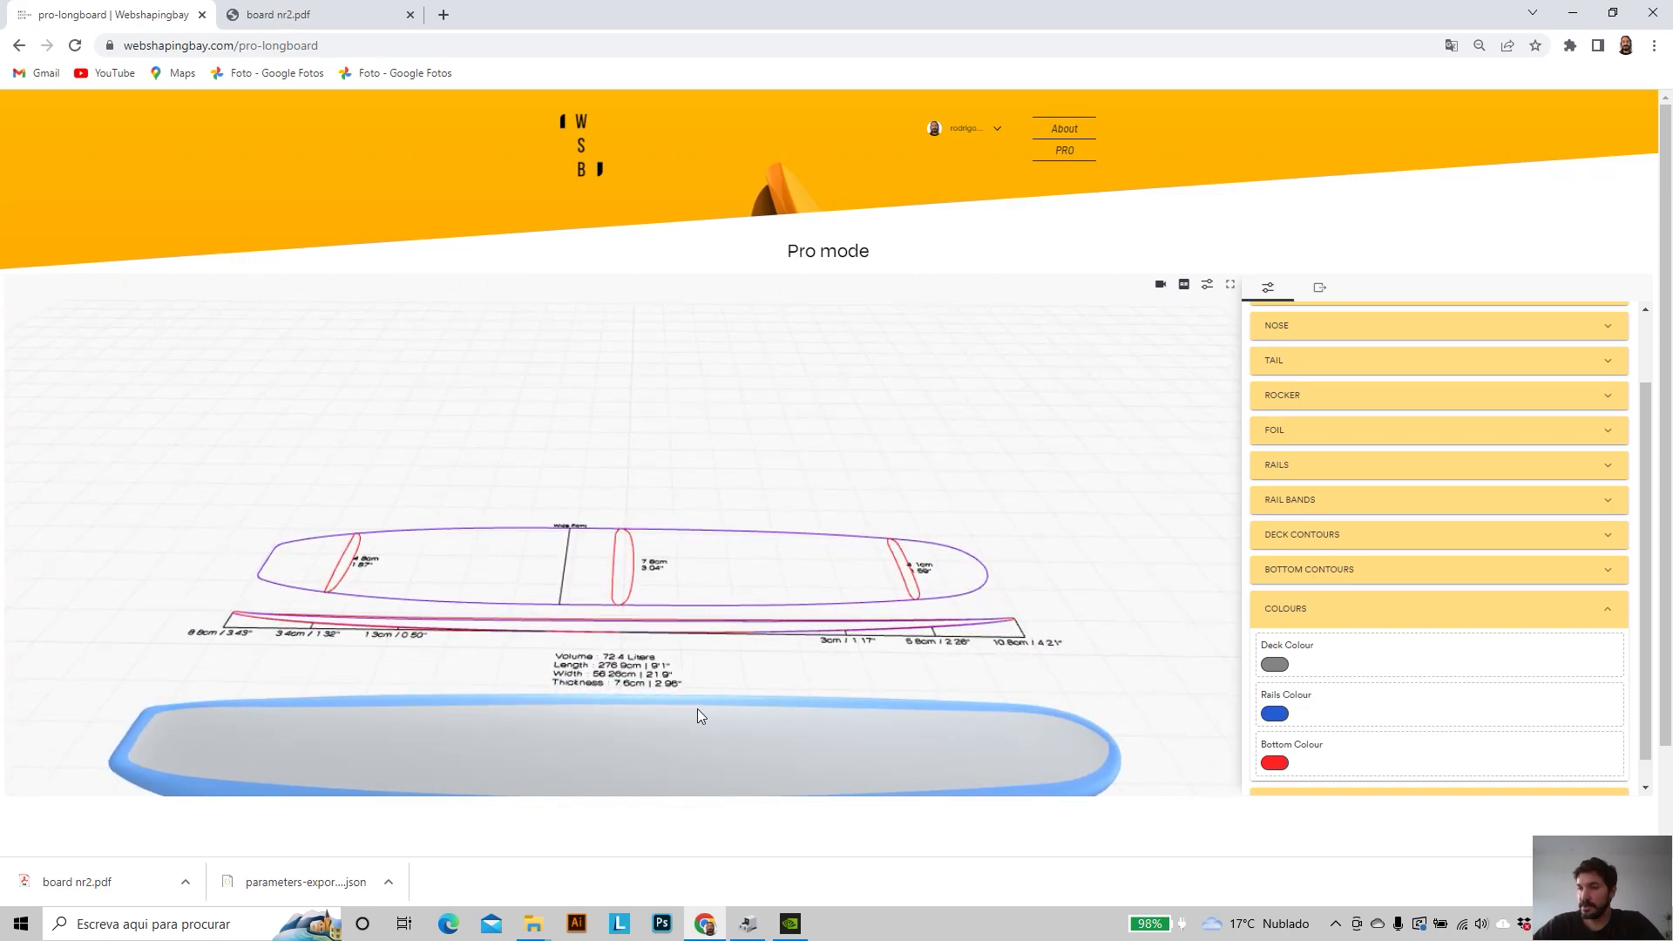
left_click_drag(692, 598, 600, 599)
left_click(1616, 617)
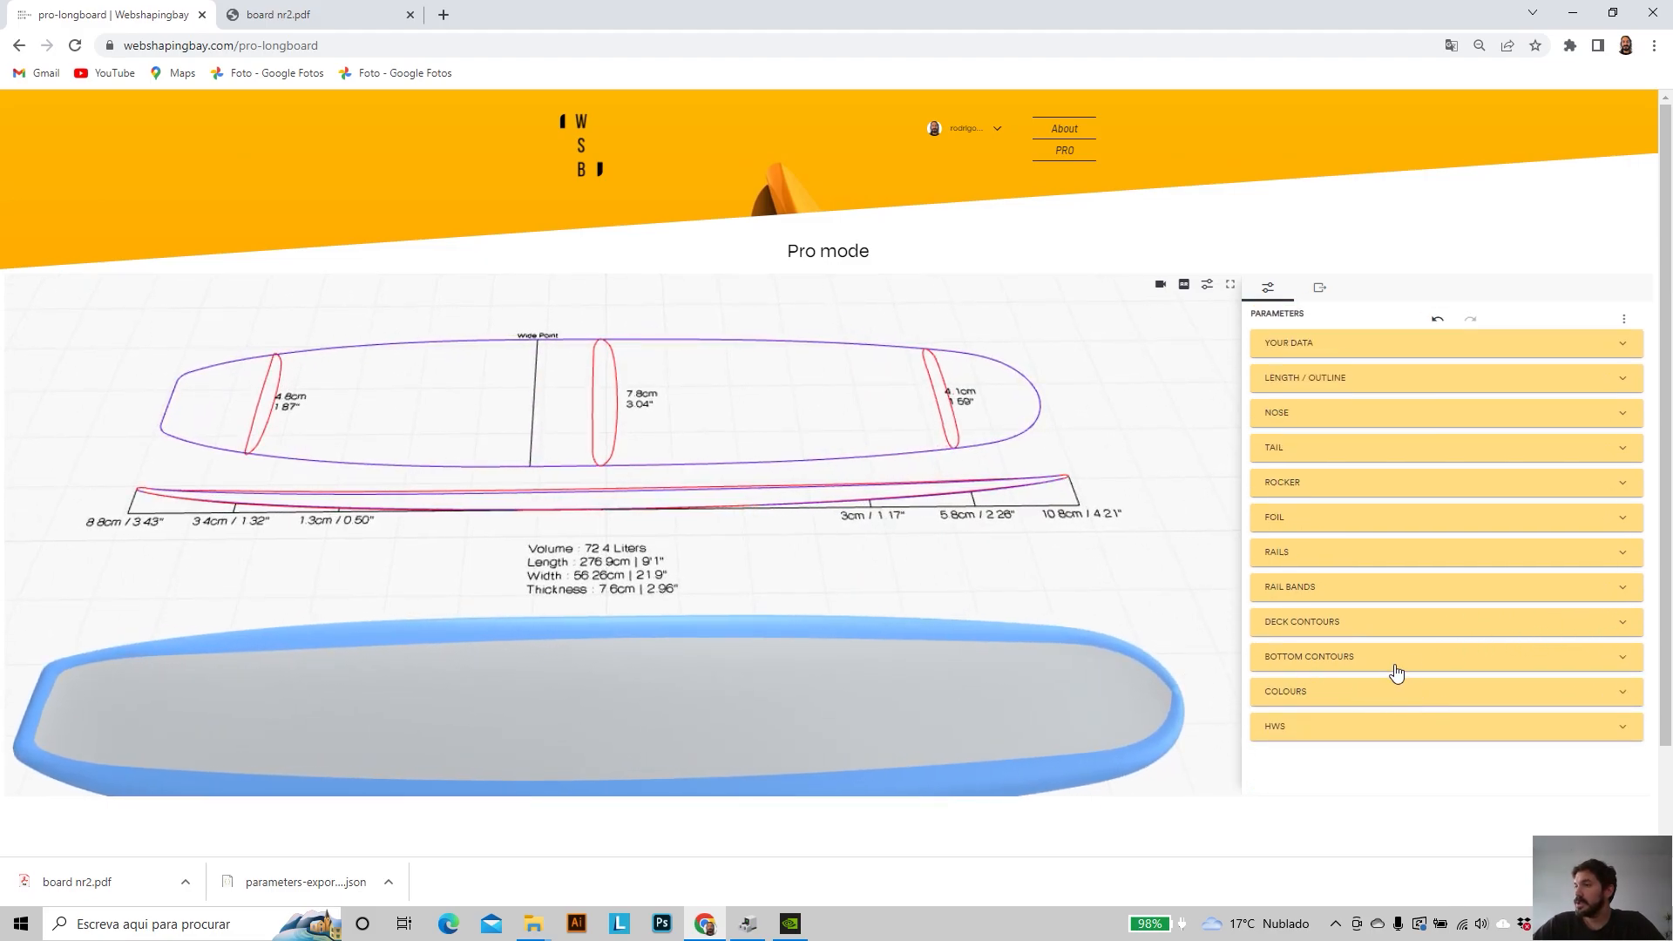
- In the Rail Bands parameters, set Bottom Nose to 0,03 and Bottom Nose (12") to 4,8
left_click_drag(1216, 626, 930, 459)
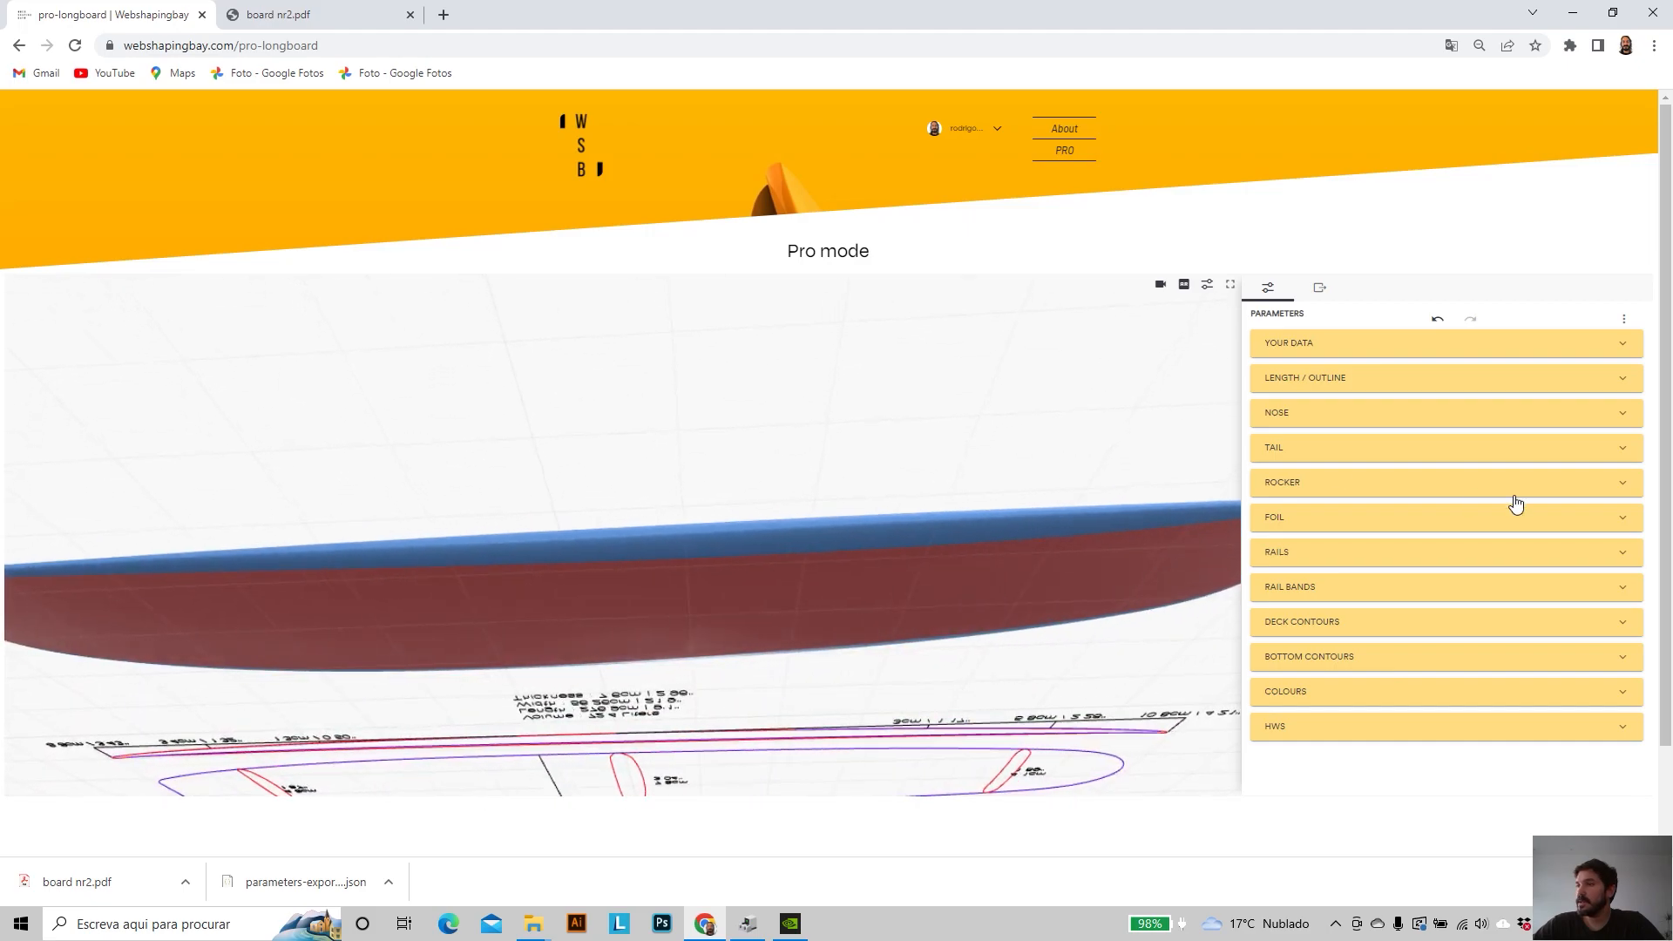
left_click(1597, 594)
scroll(1307, 644, "down", 3)
scroll(1307, 652, "down", 1)
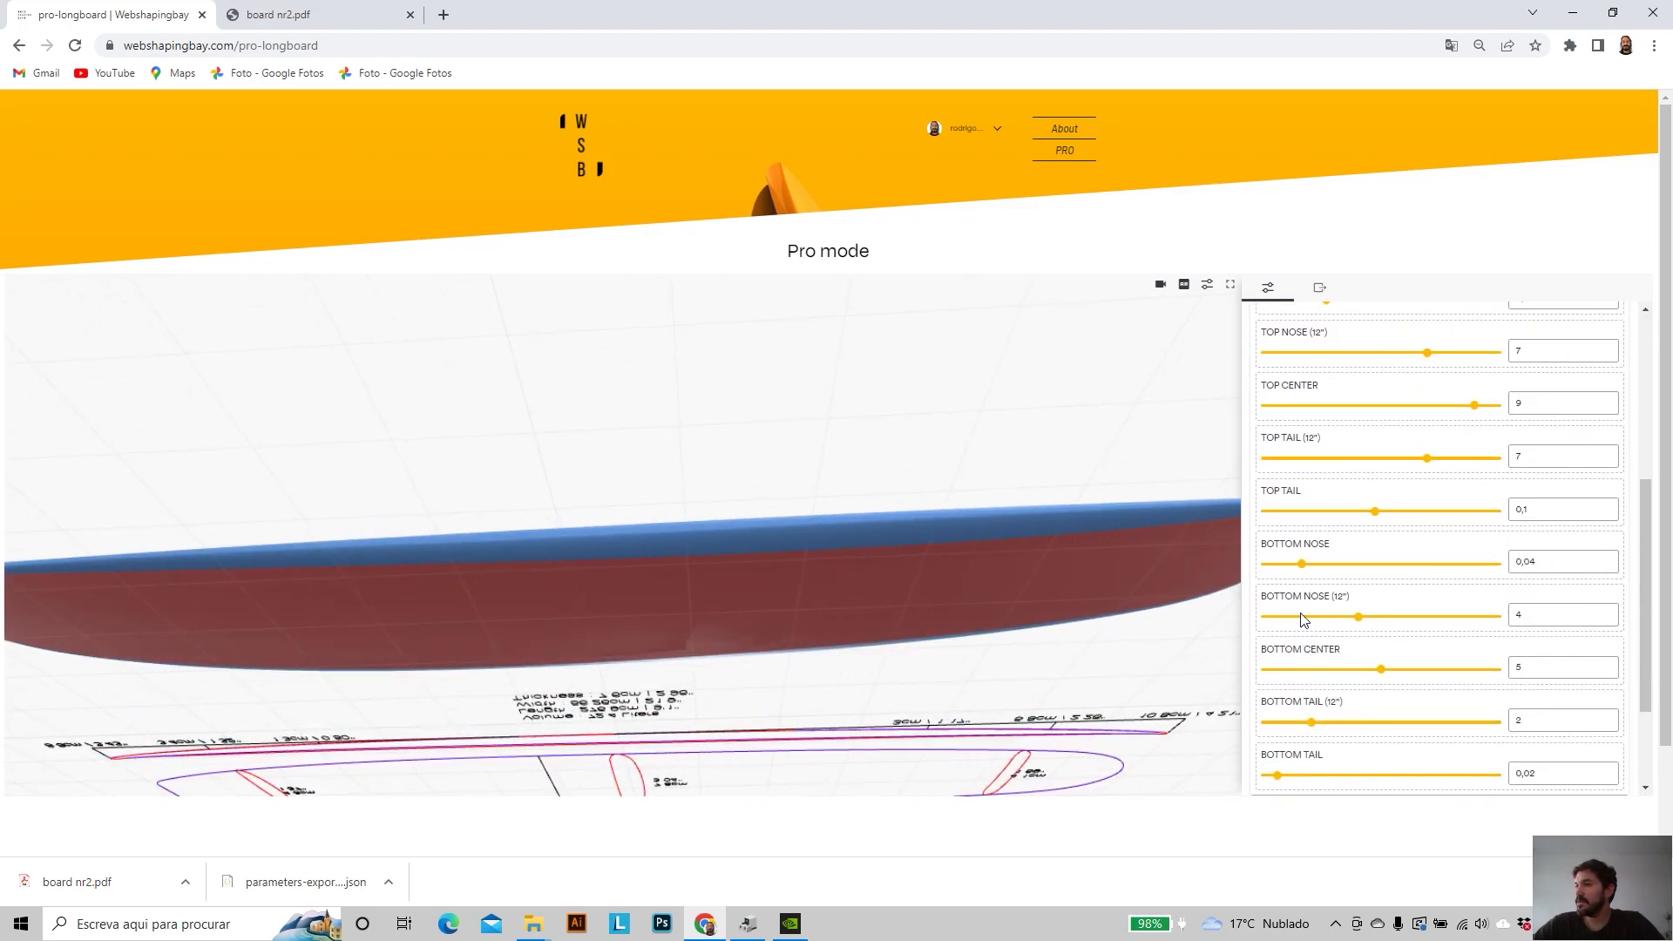
left_click_drag(1003, 587, 833, 620)
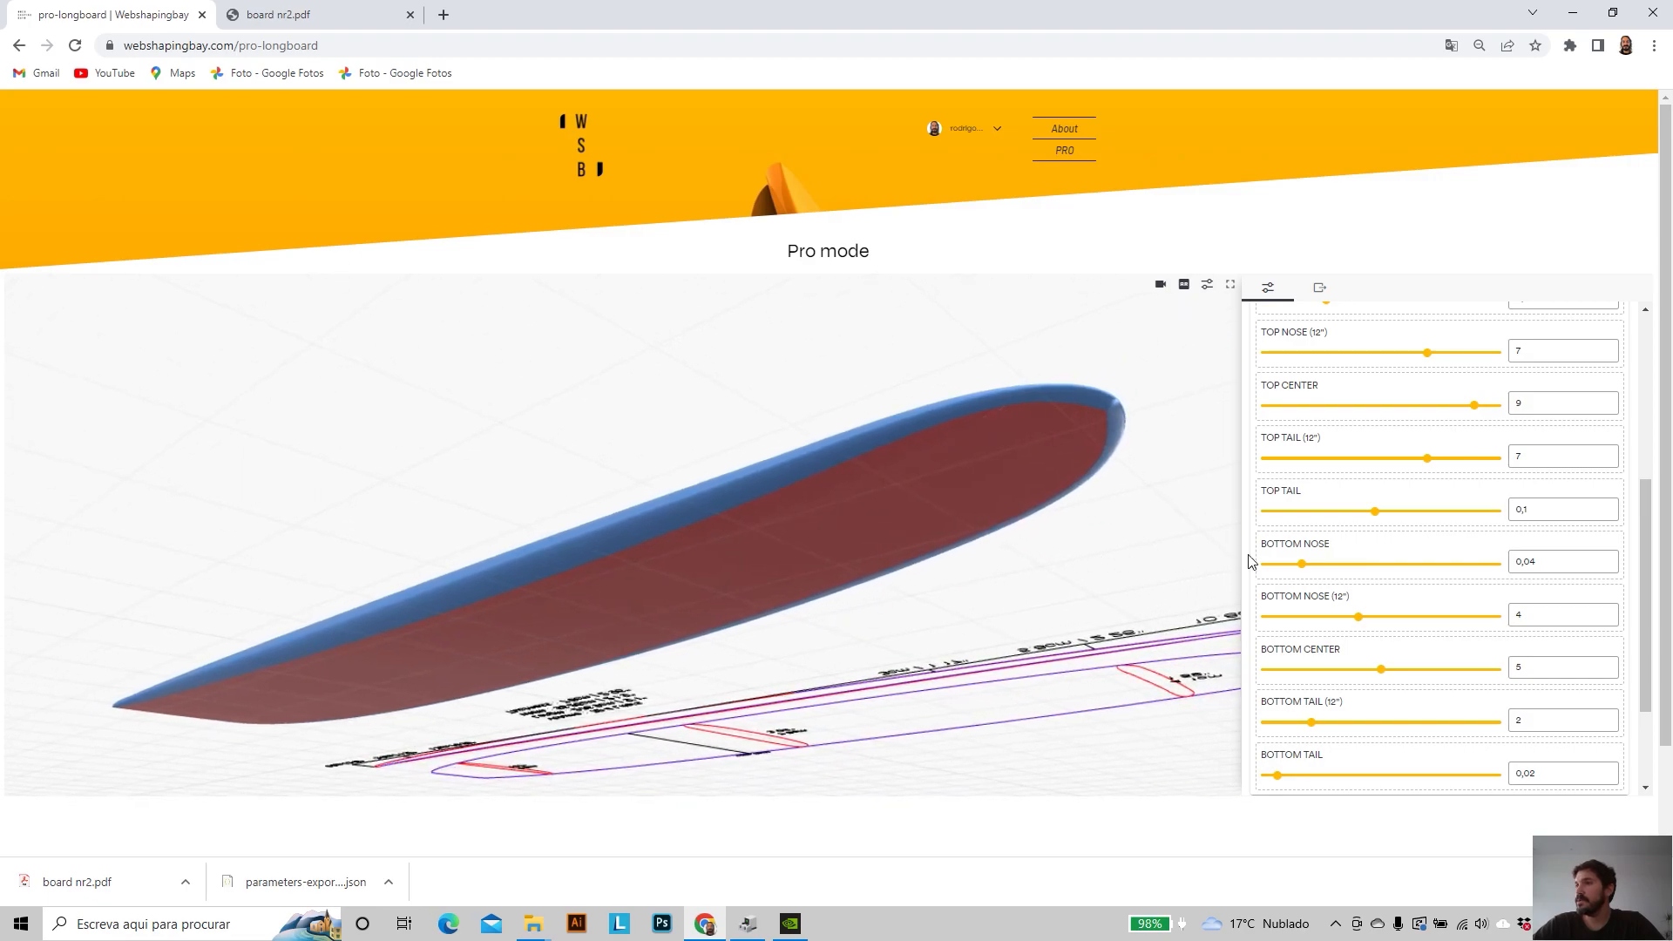
left_click_drag(1302, 565, 1289, 564)
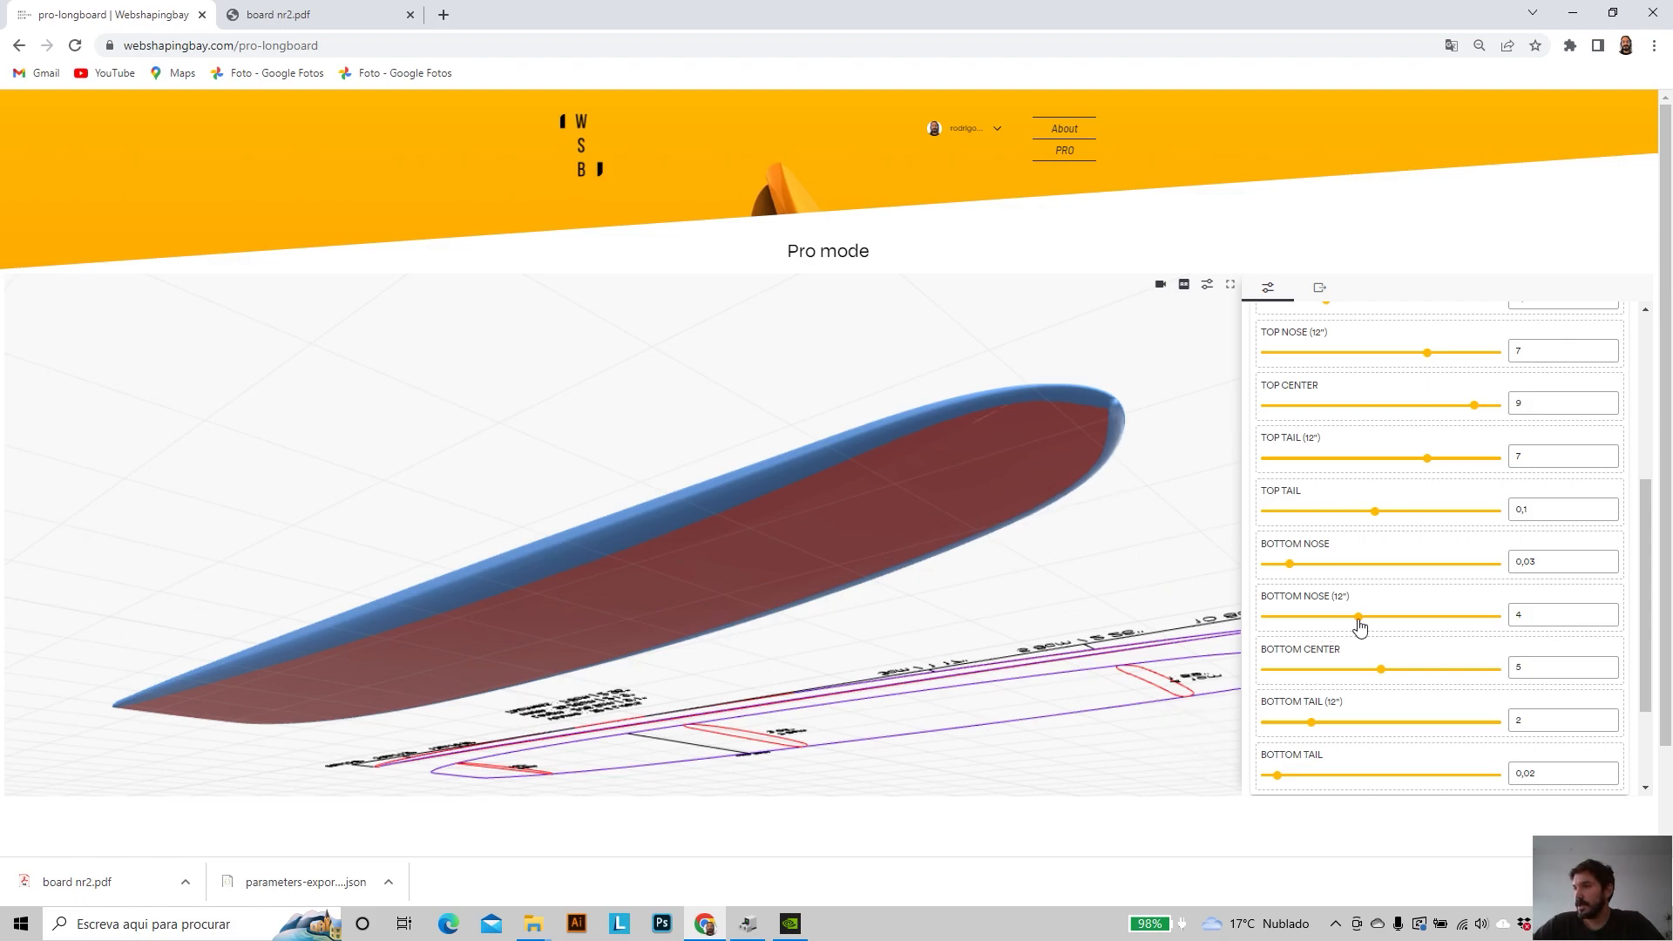
left_click_drag(1364, 626, 1374, 623)
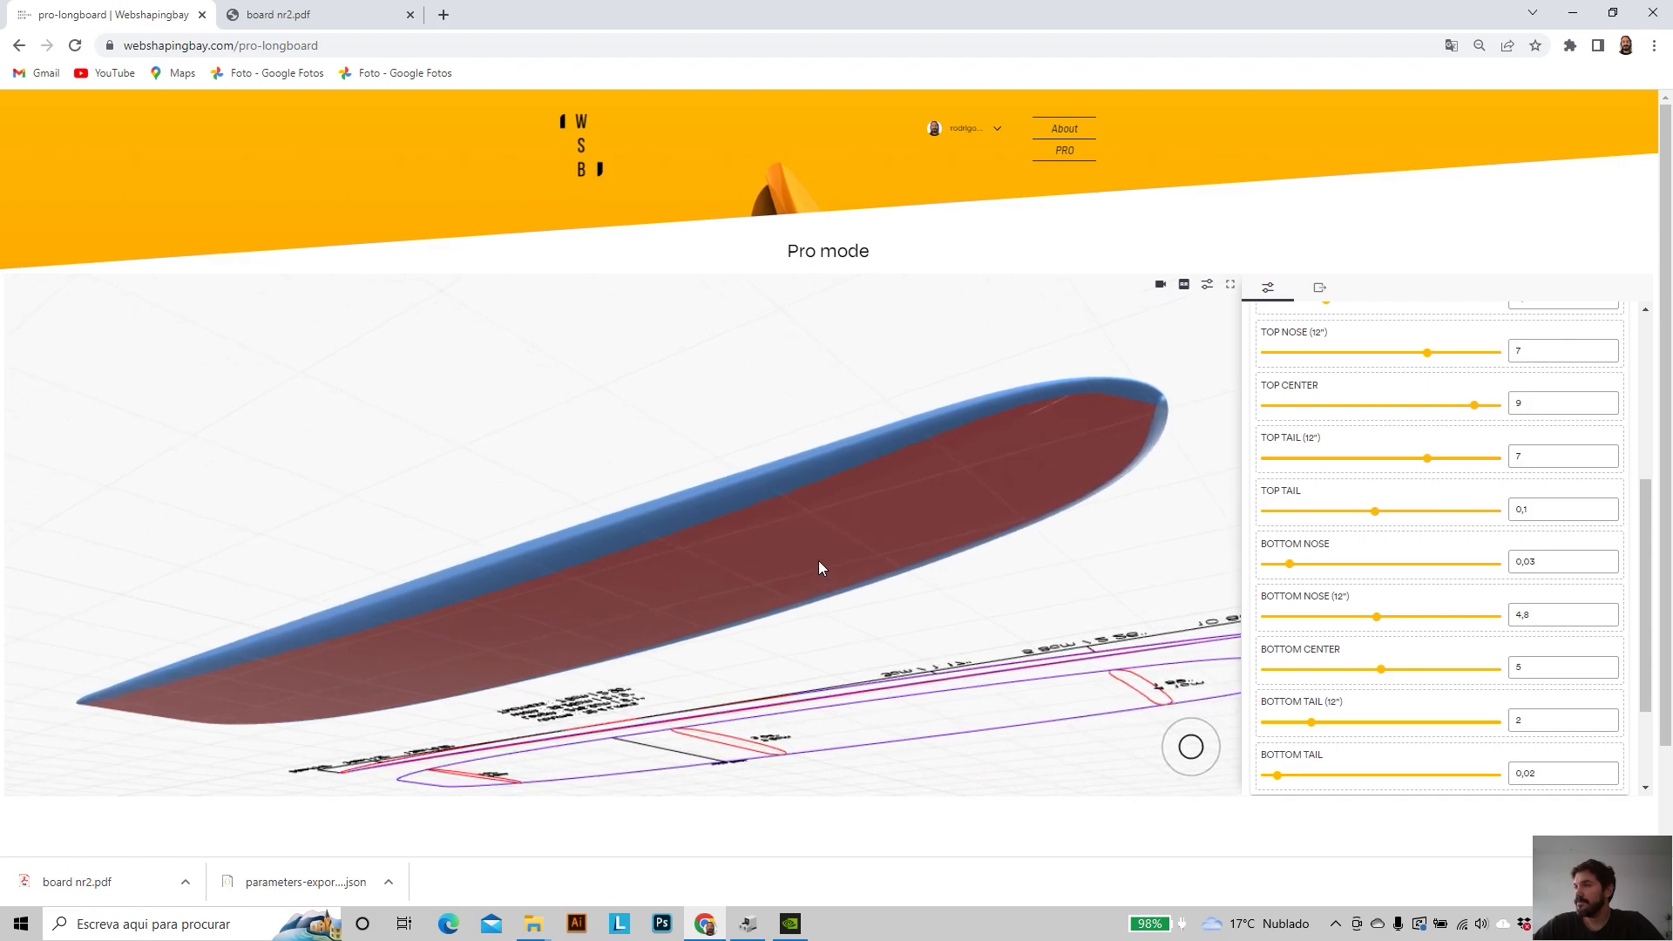
mouse_move(1290, 564)
left_mouse_down()
mouse_move(1312, 568)
mouse_move(1291, 568)
left_mouse_up()
- Set Bottom Center to 5,6, check the section drawings, and collapse the Rail Bands parameters
left_click_drag(744, 603, 615, 601)
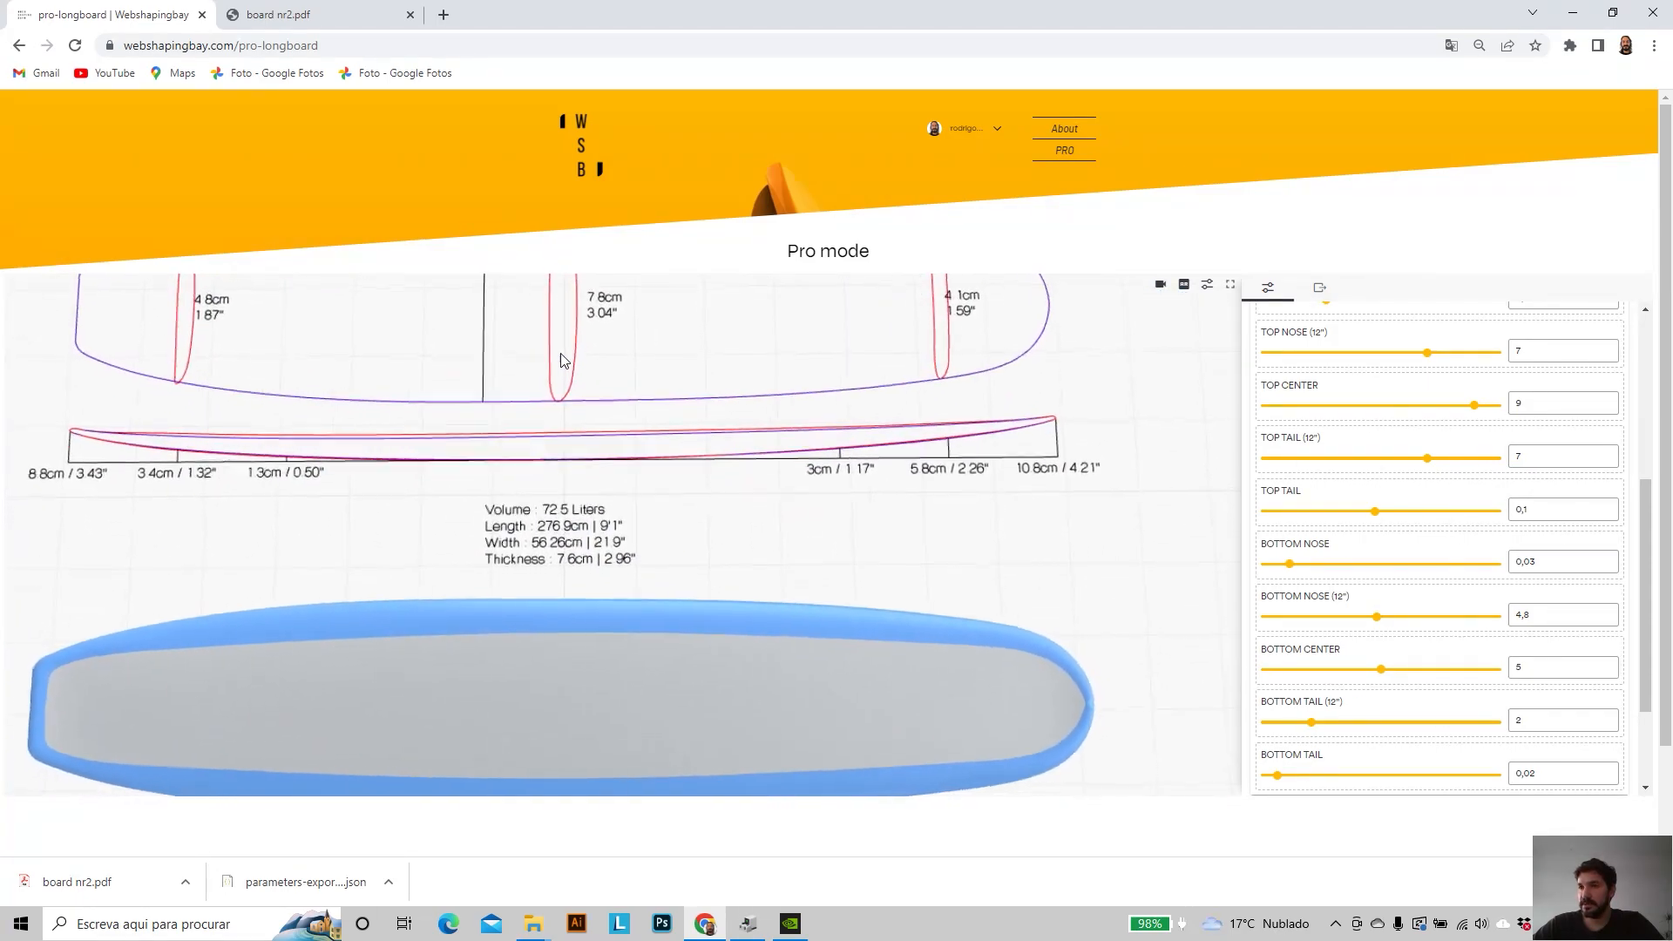
right_click_drag(564, 366, 563, 403)
scroll(563, 436, "up", 3)
right_click_drag(564, 462, 562, 515)
scroll(562, 521, "down", 3)
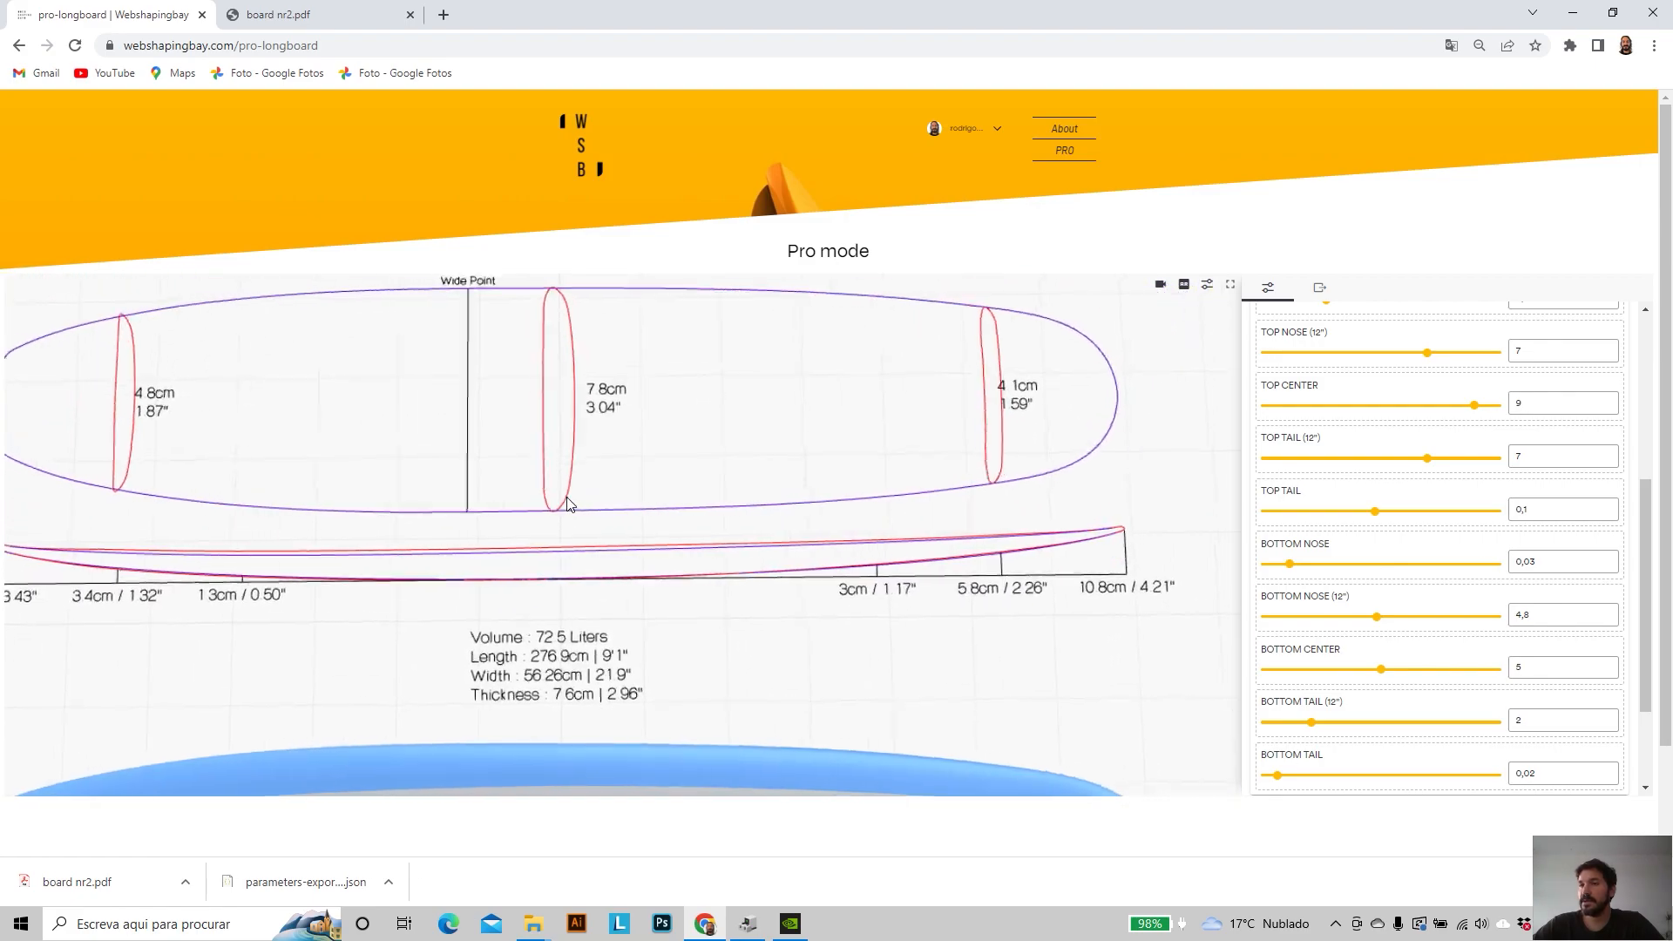
left_click_drag(1382, 669, 1395, 669)
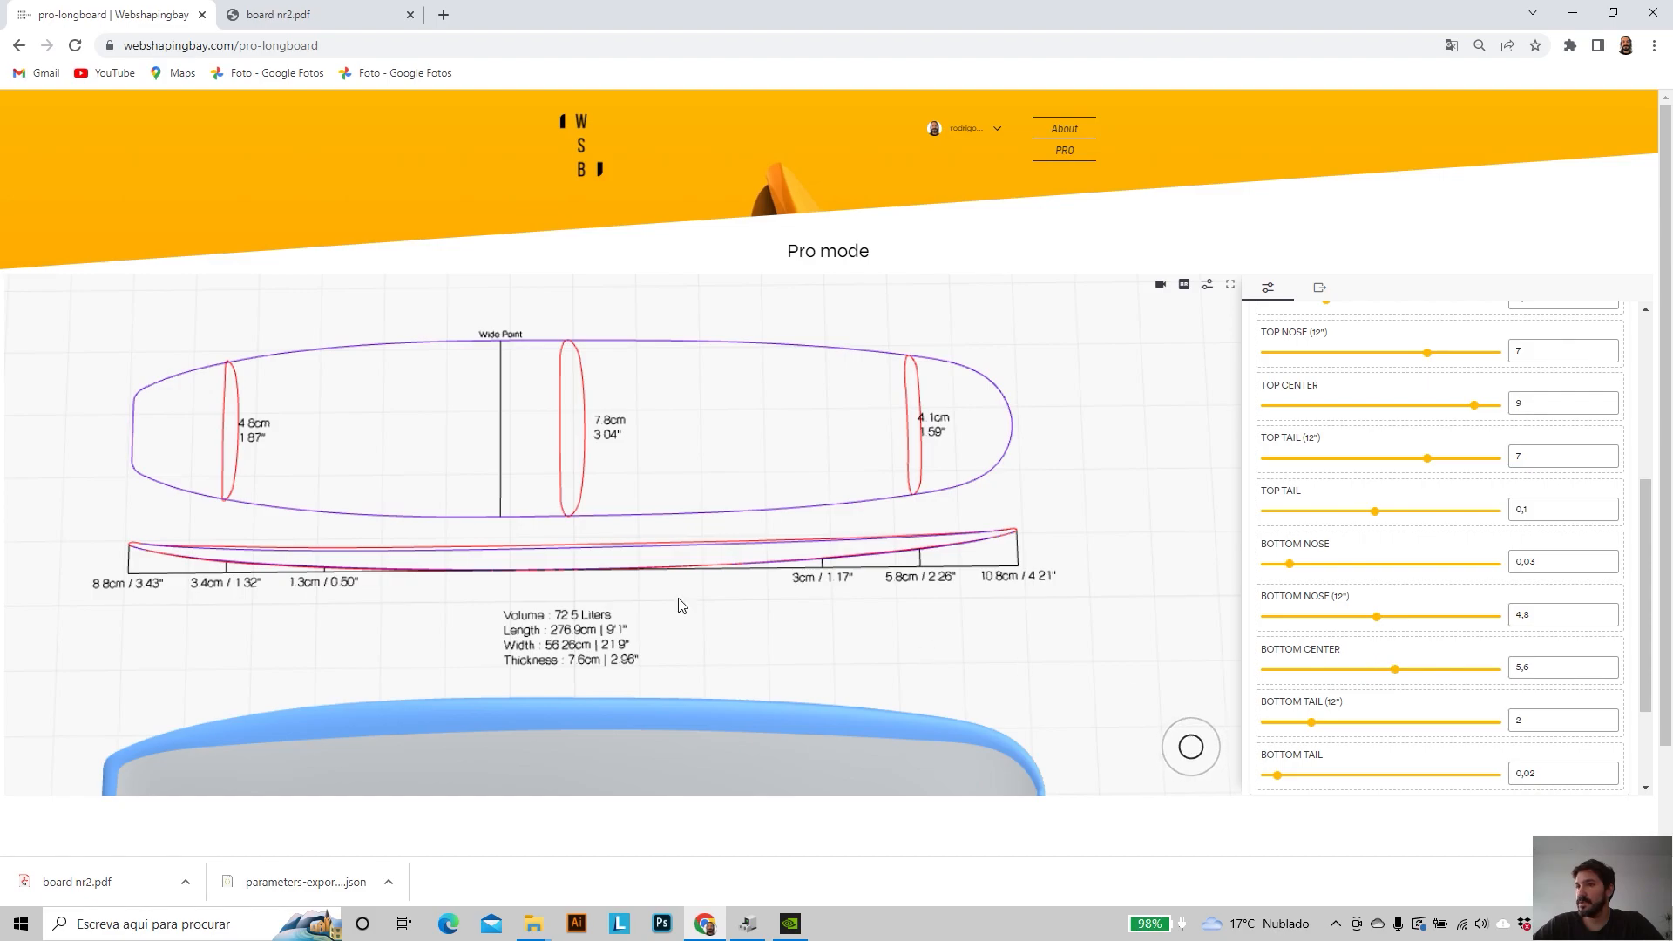
scroll(523, 494, "up", 2)
scroll(503, 497, "down", 2)
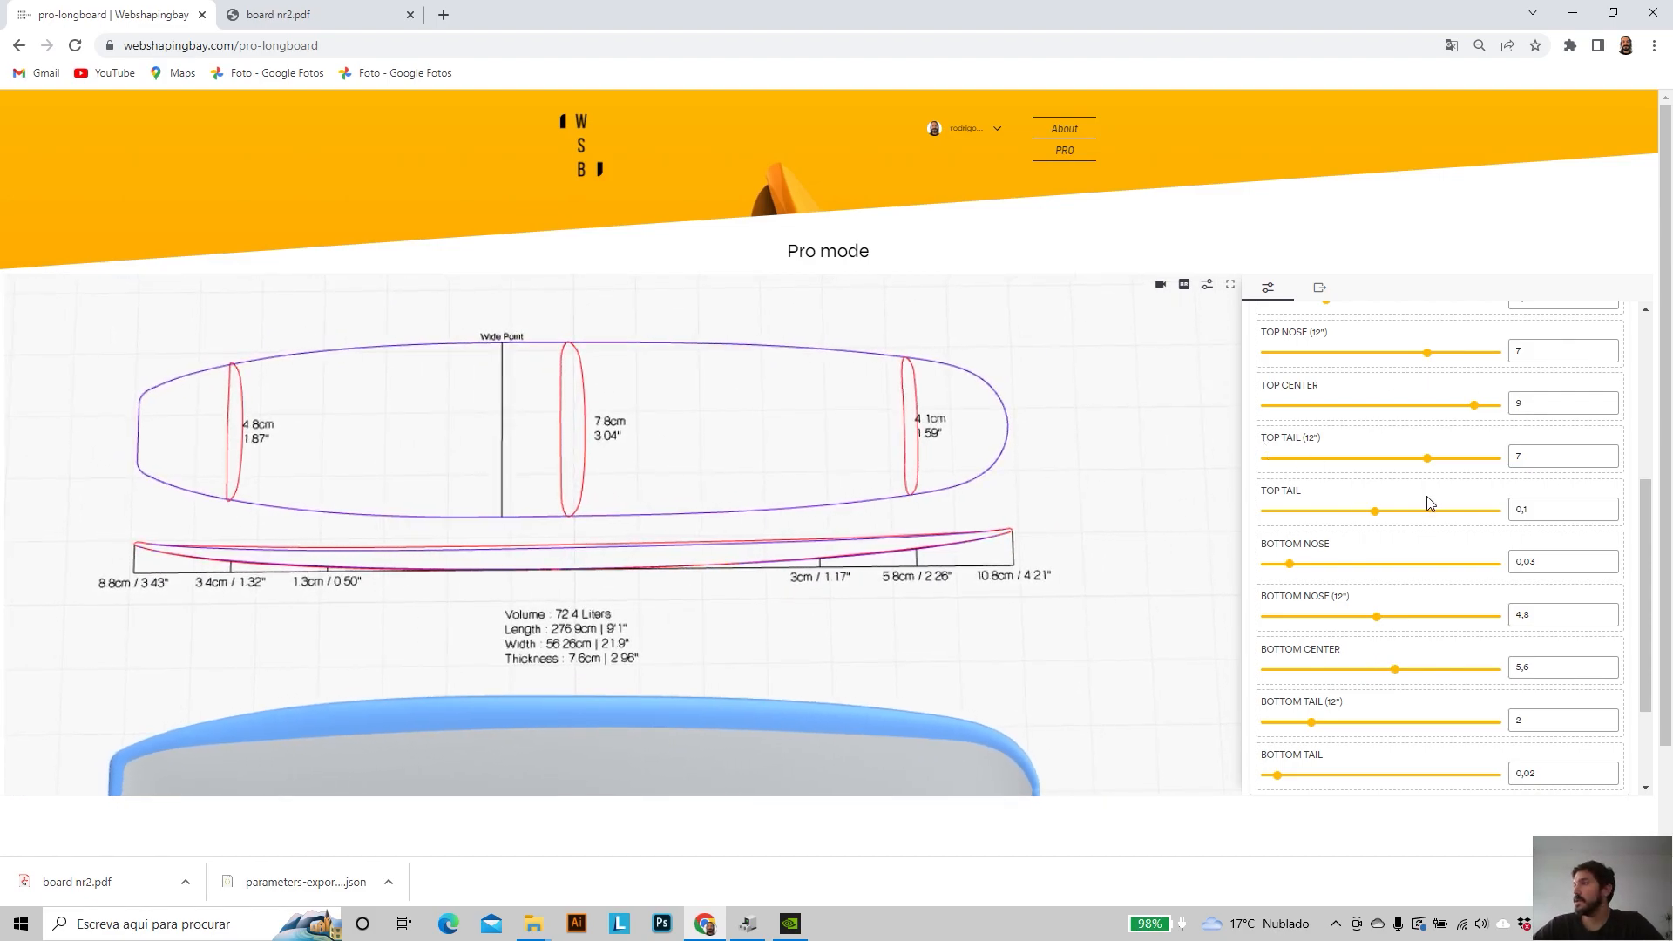
scroll(1548, 575, "up", 4)
scroll(1602, 557, "down", 1)
left_click(1607, 510)
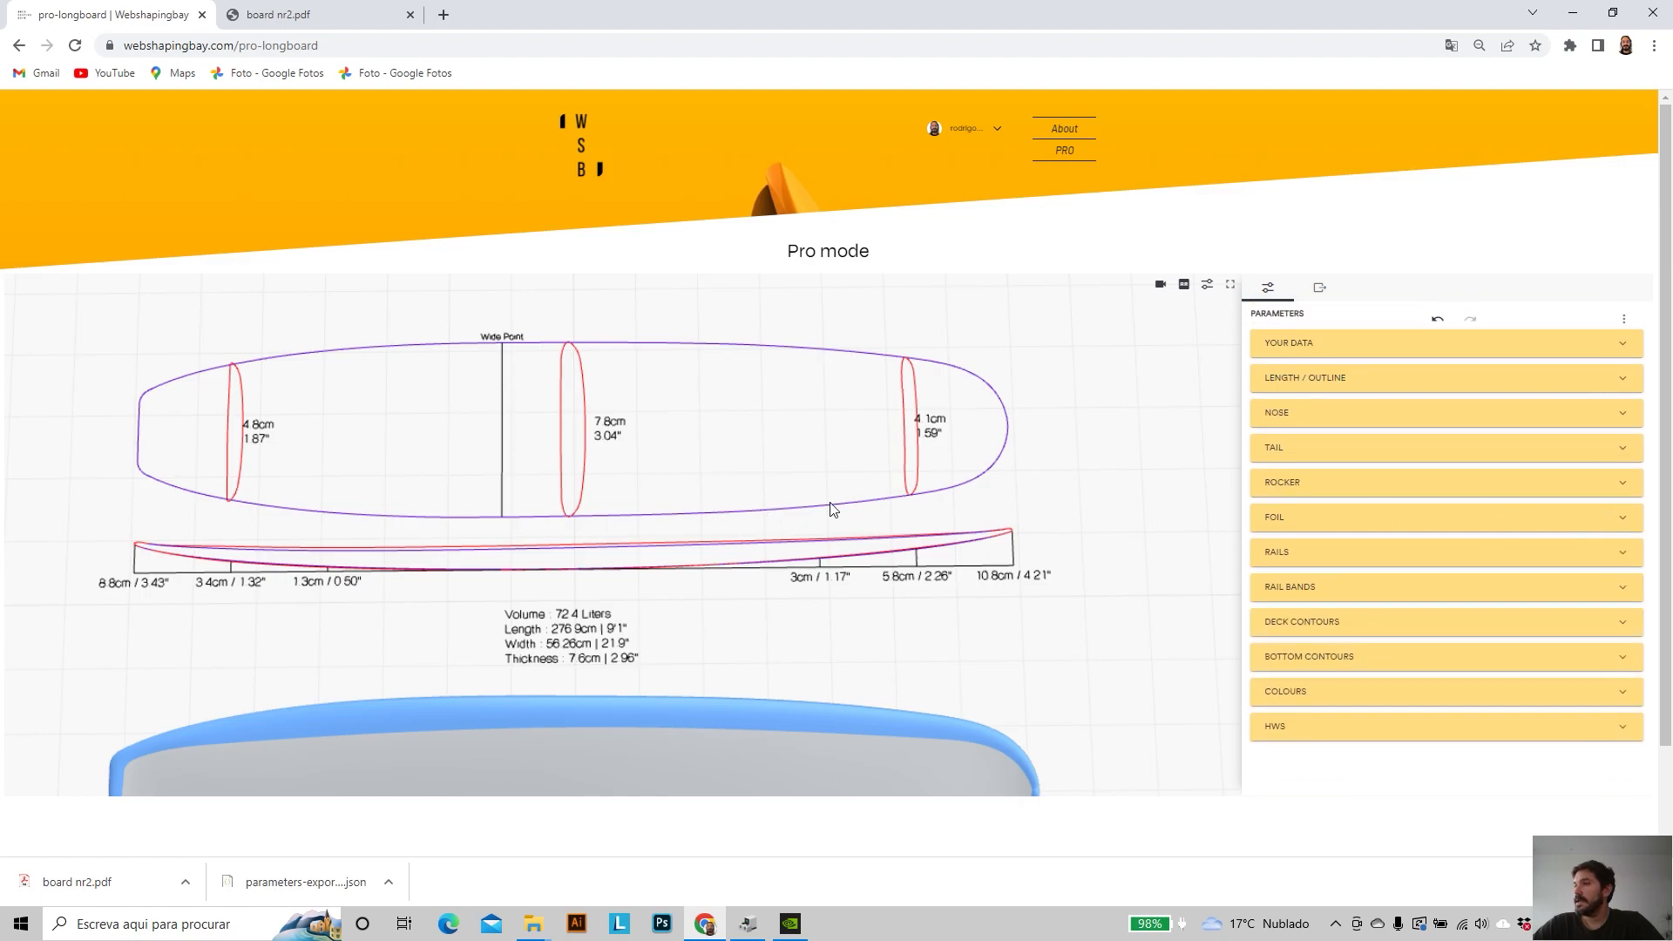
- Select DXF - Hollow wooden structure(2D) as the file in Your Data and collapse that group
left_click(1616, 353)
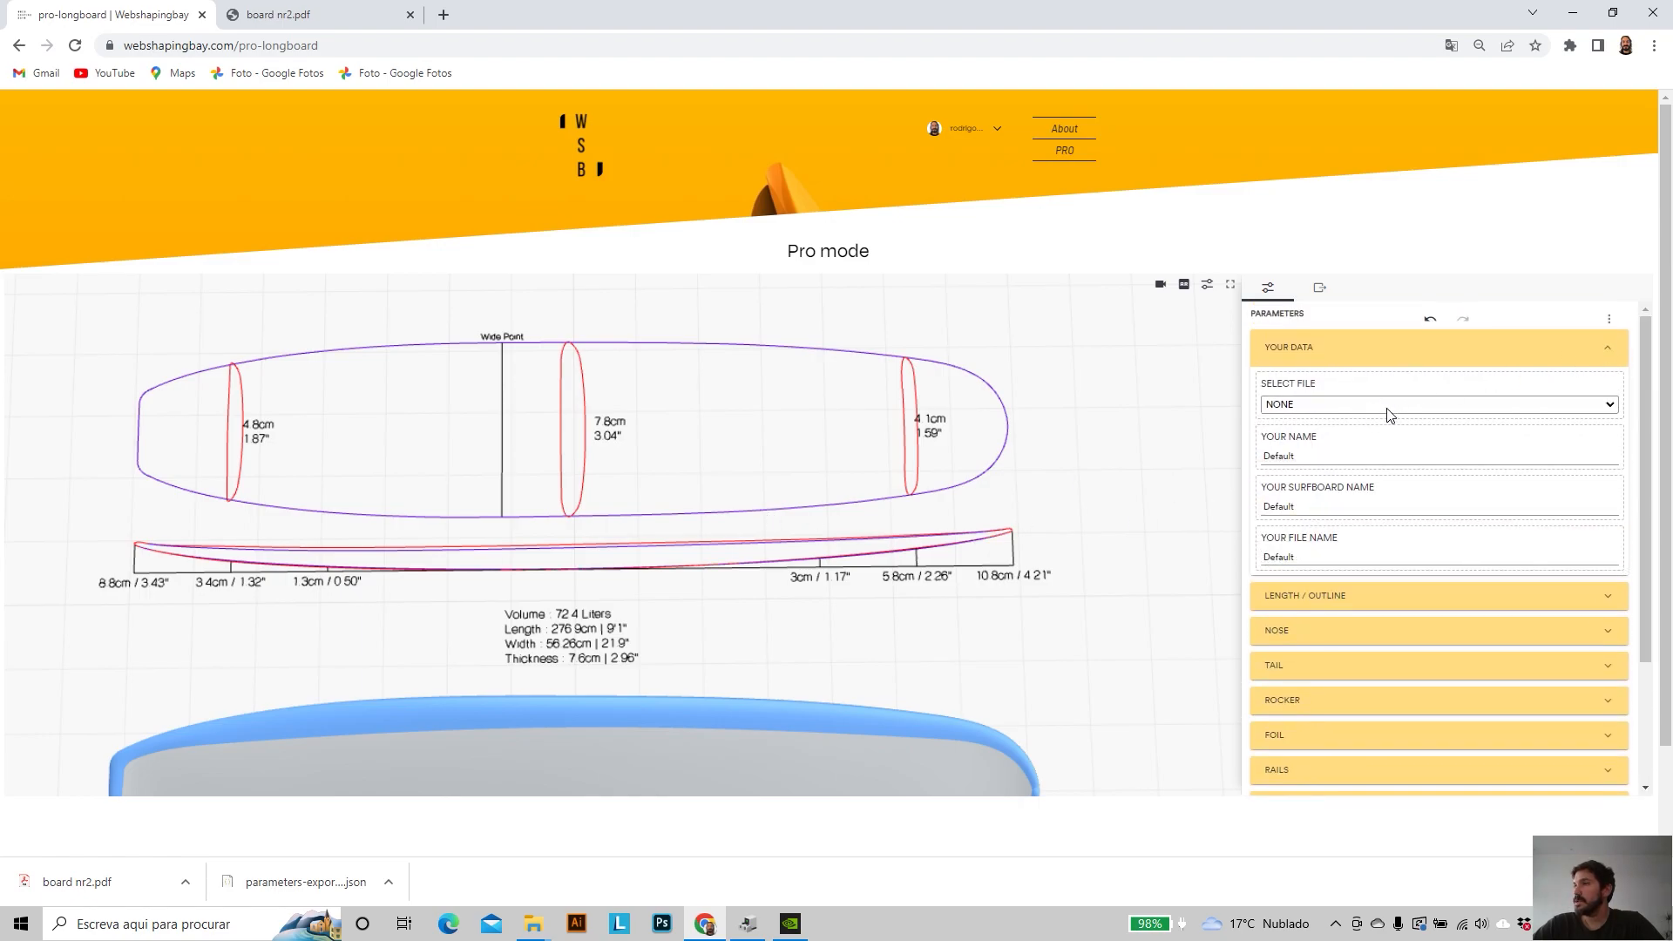
left_click(1389, 415)
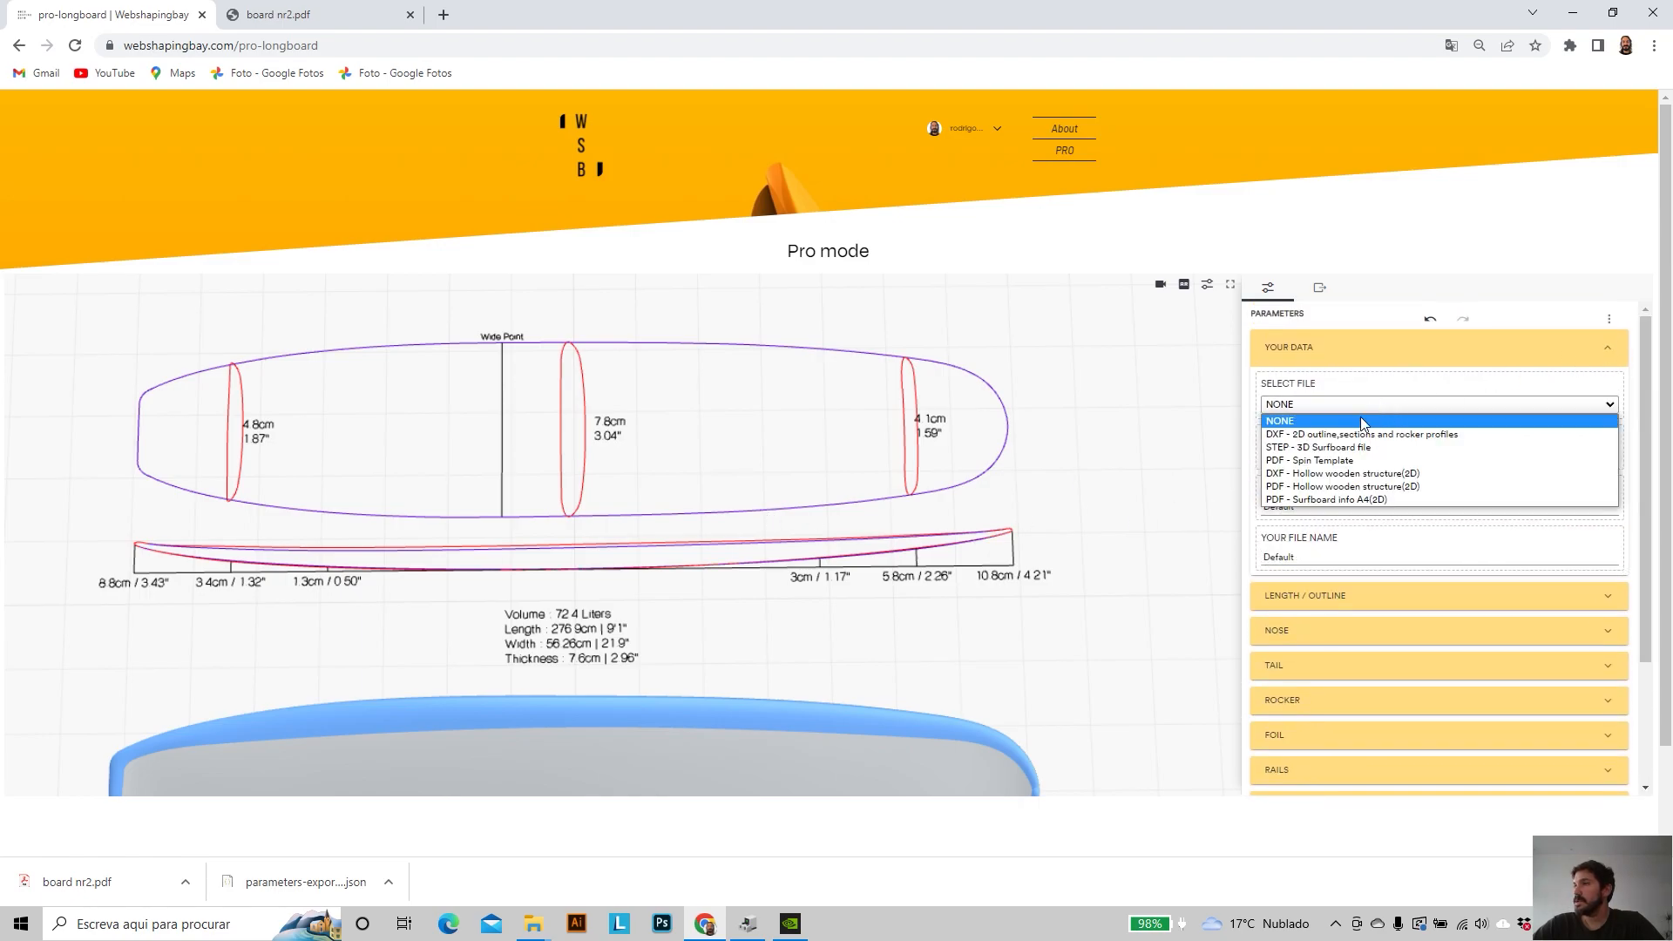
left_click(1299, 473)
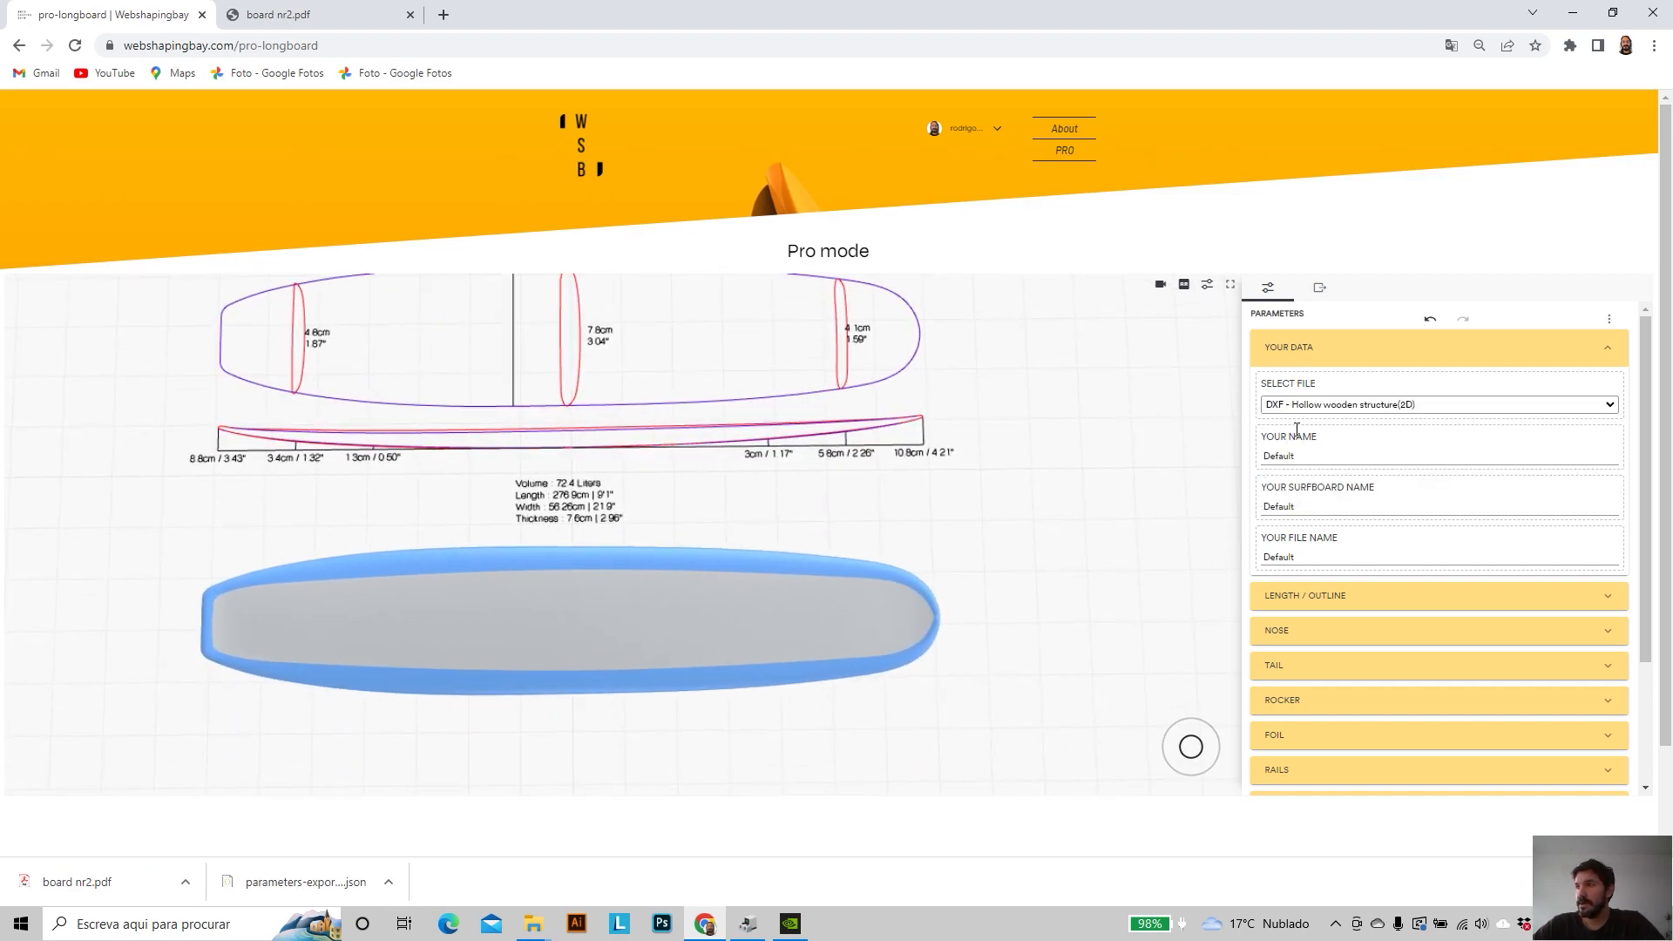
left_click(1608, 346)
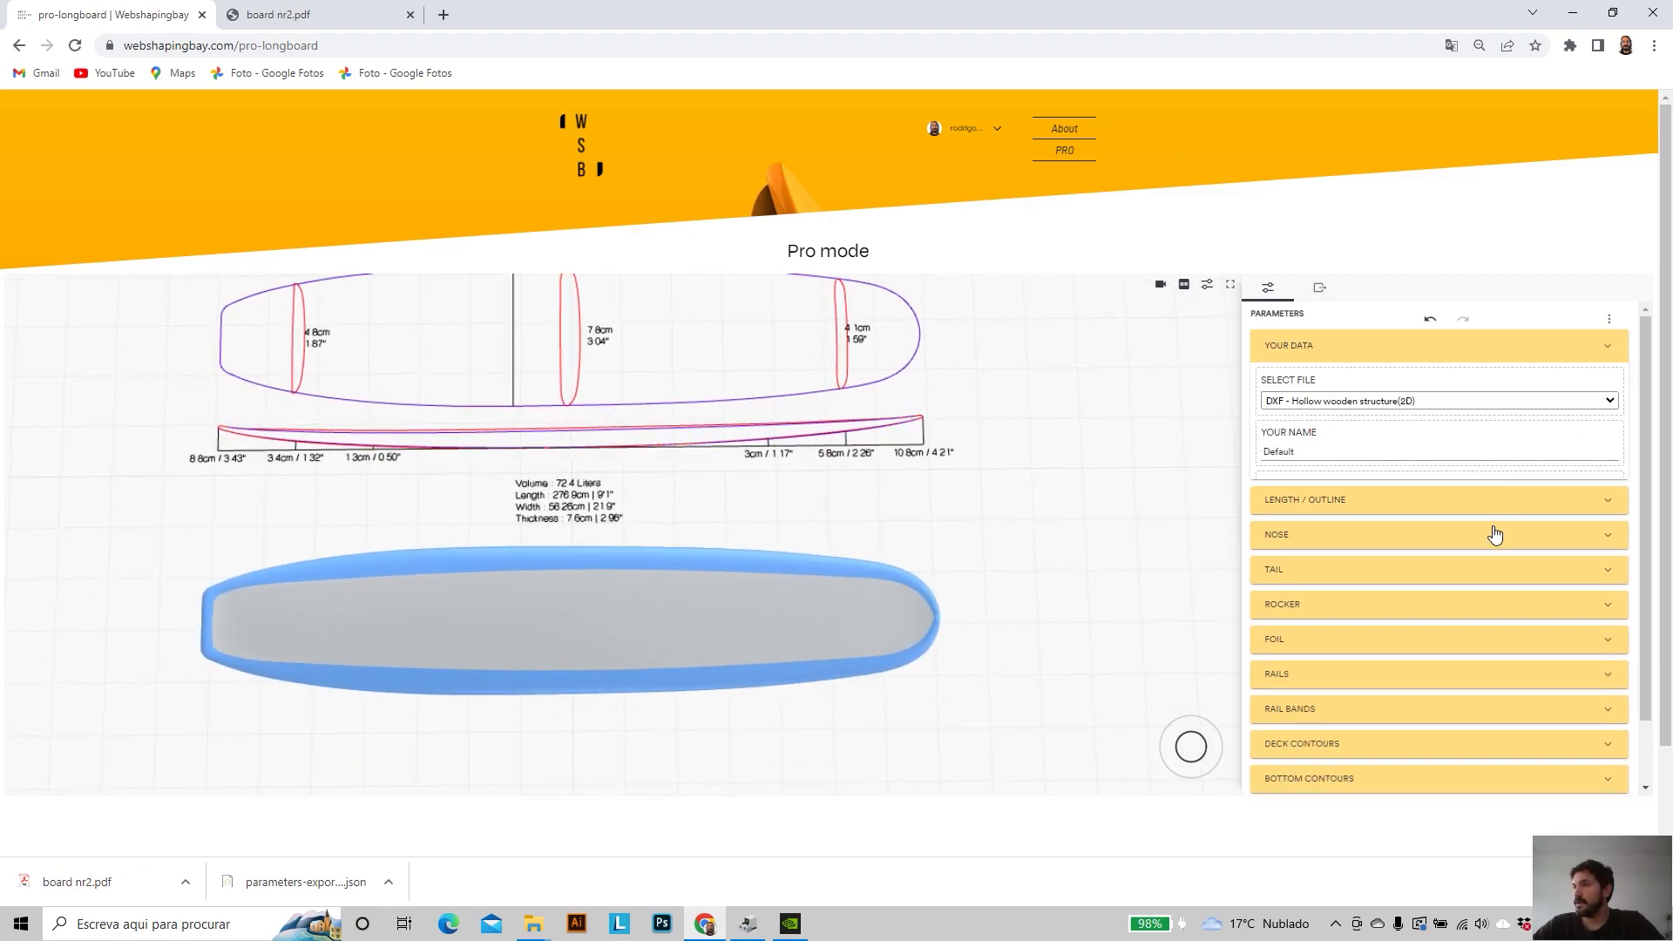
- Open the HWS parameters and examine the hollow wooden structure's ribs, spine and rail pieces up close
scroll(1494, 531, "down", 2)
left_click(1623, 612)
scroll(1263, 479, "down", 4)
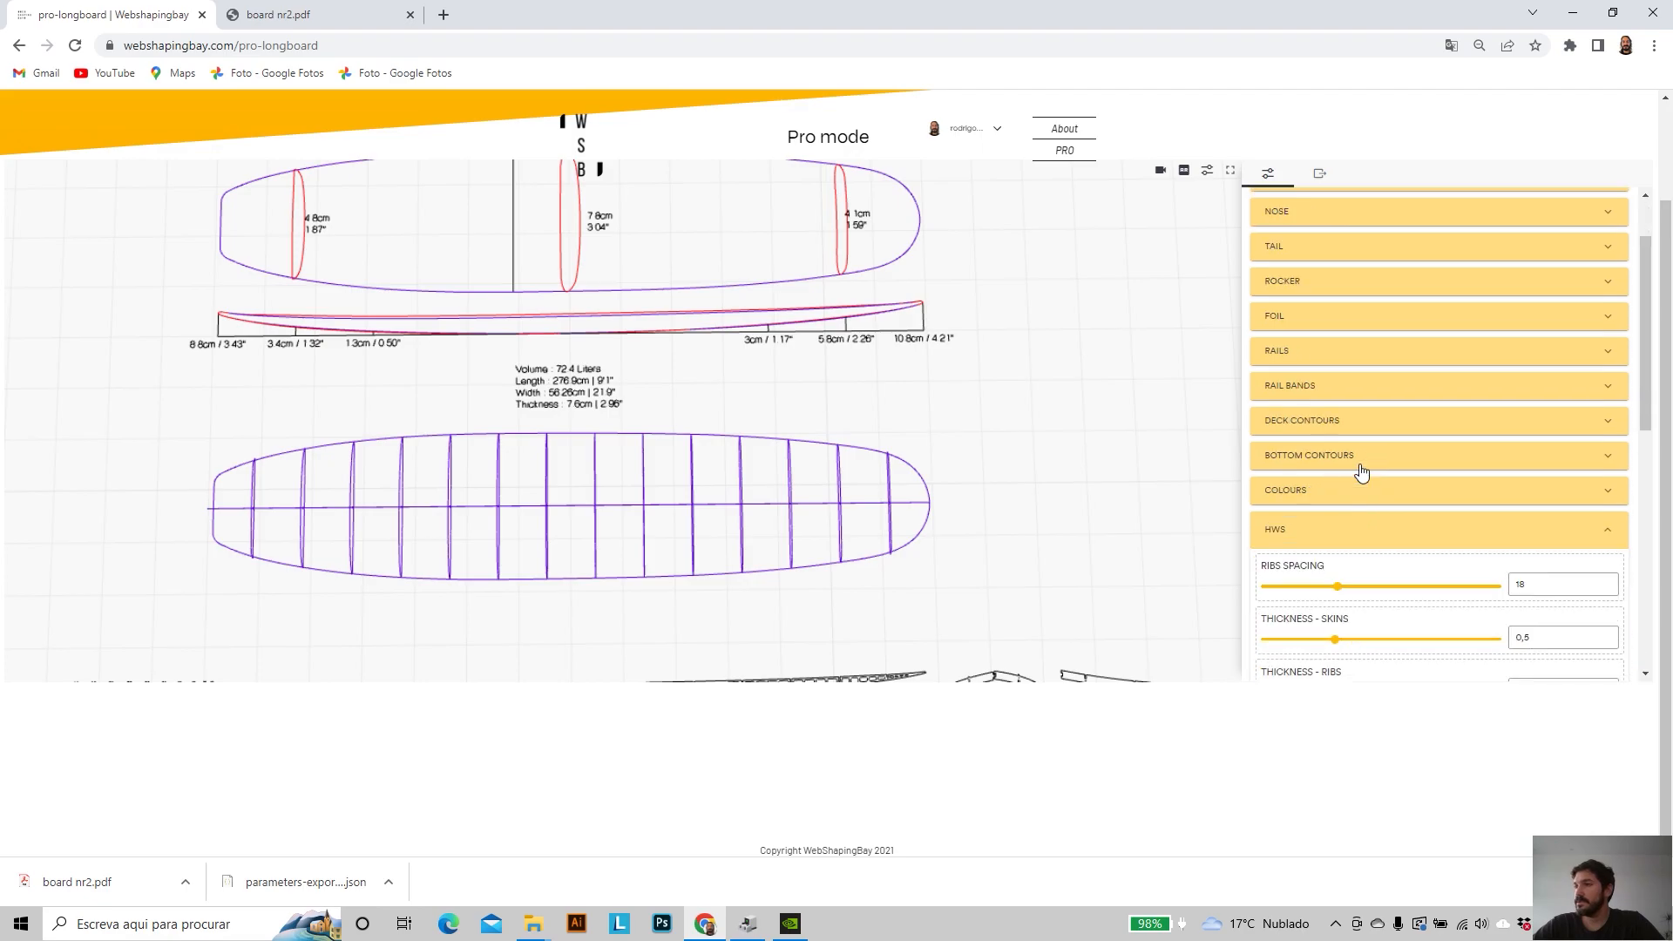
scroll(751, 510, "down", 1)
right_click_drag(751, 514, 738, 409)
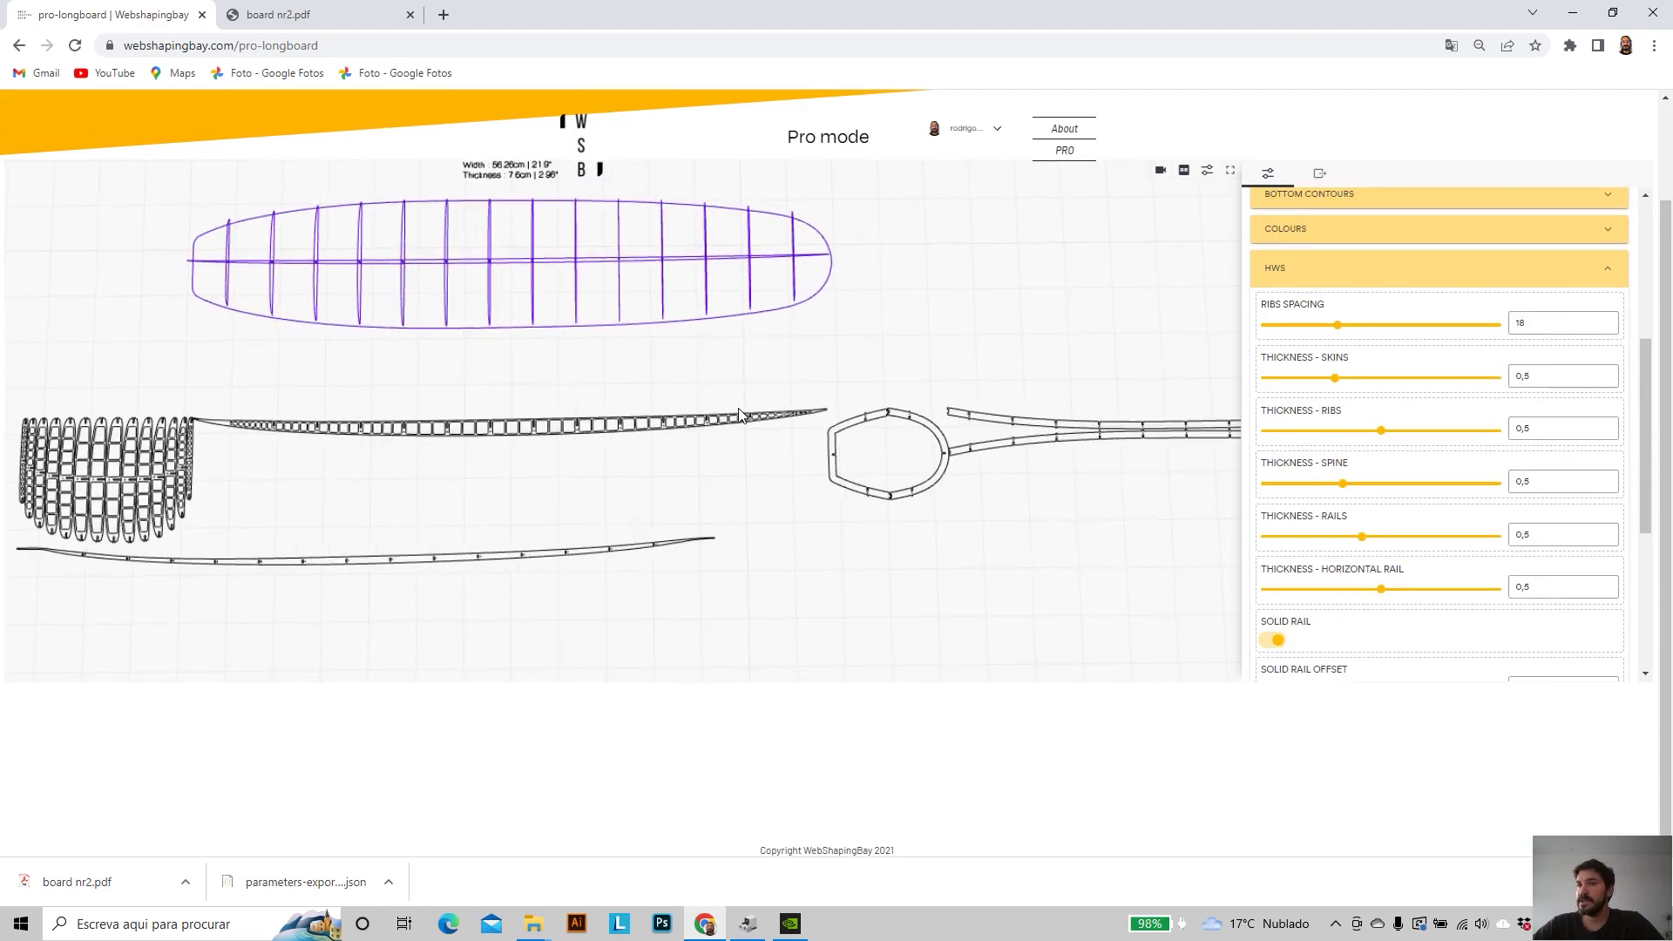
scroll(1324, 594, "down", 3)
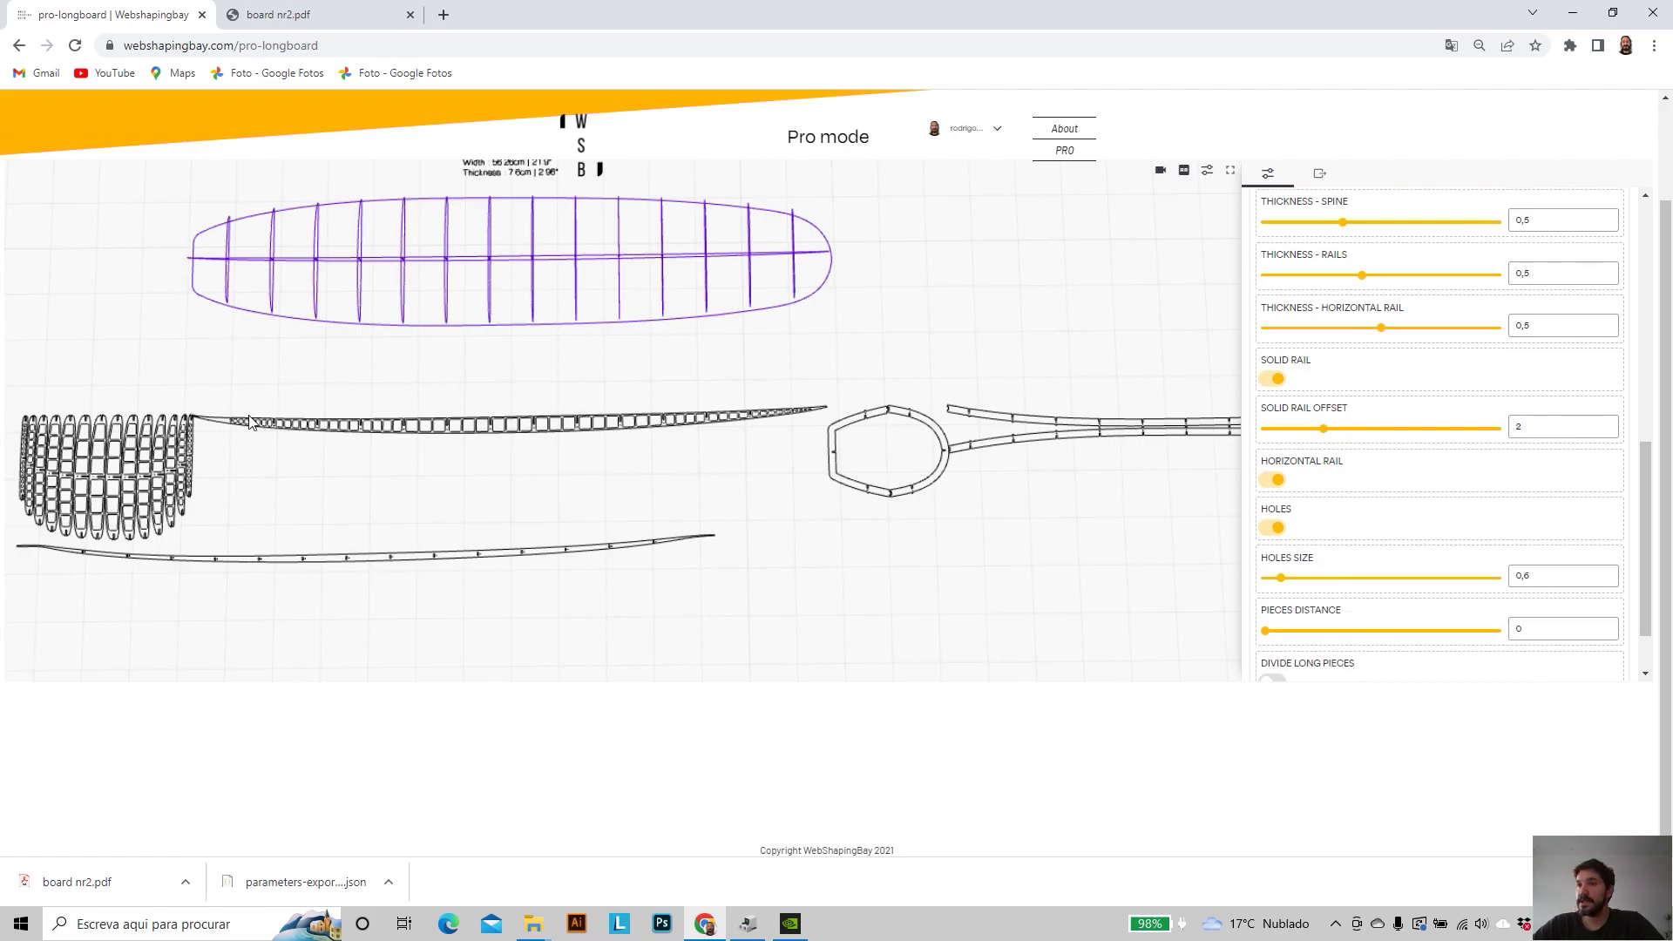
scroll(194, 560, "up", 3)
right_click_drag(194, 560, 501, 576)
scroll(267, 447, "up", 3)
right_click_drag(264, 439, 654, 390)
scroll(654, 389, "up", 3)
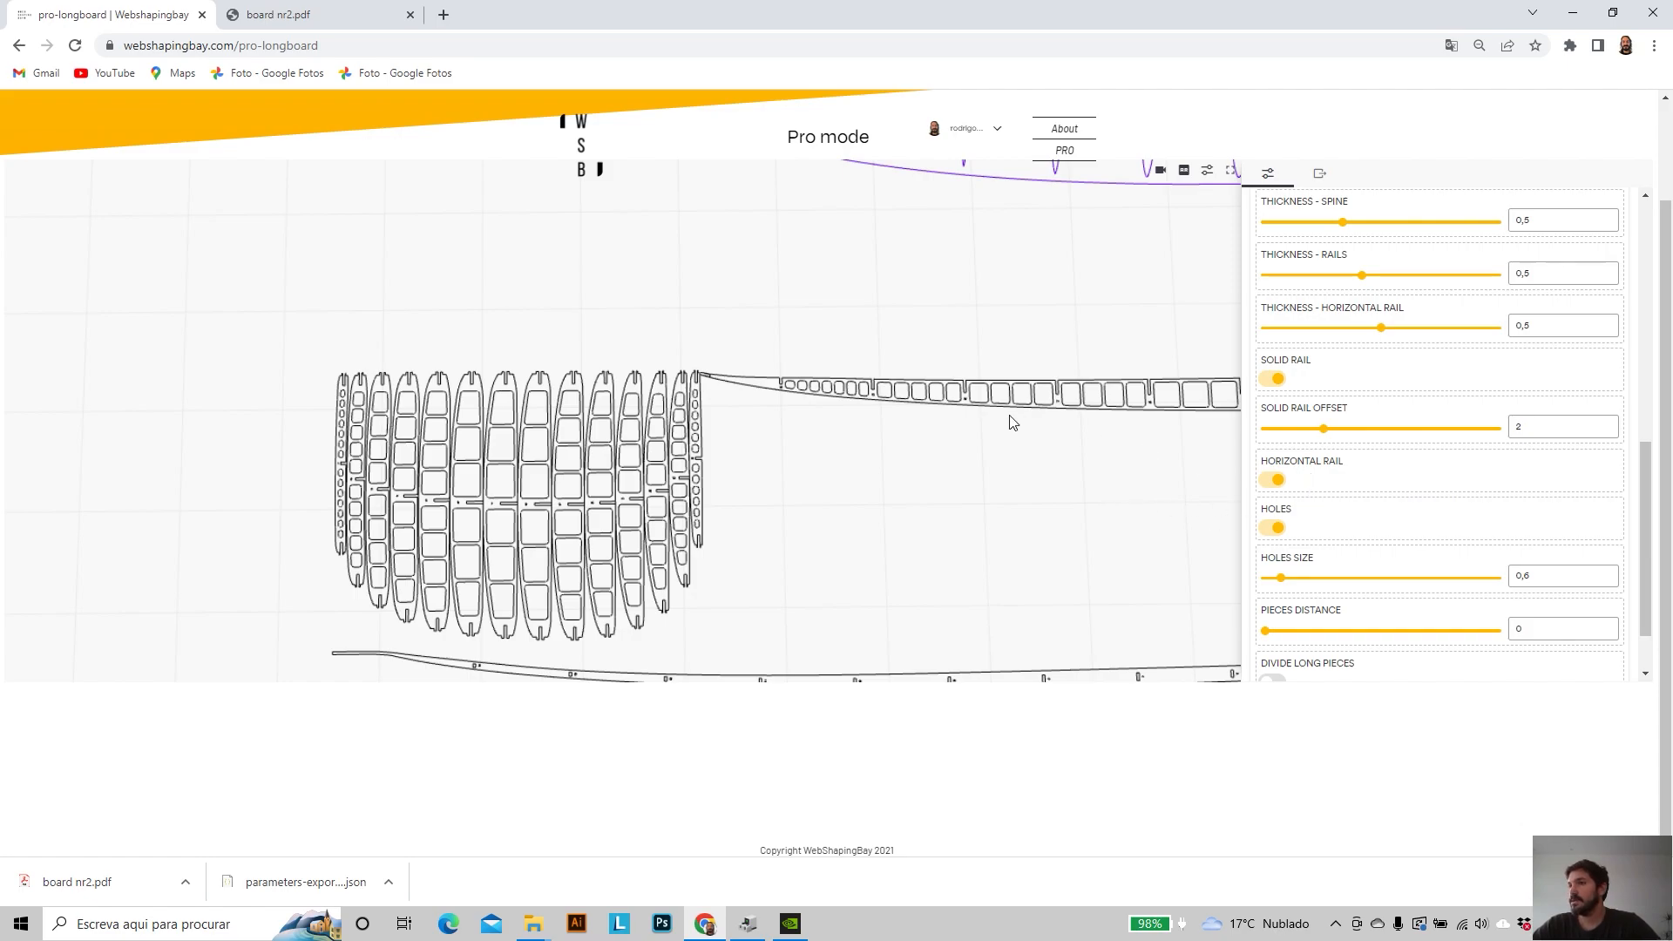
scroll(778, 471, "down", 3)
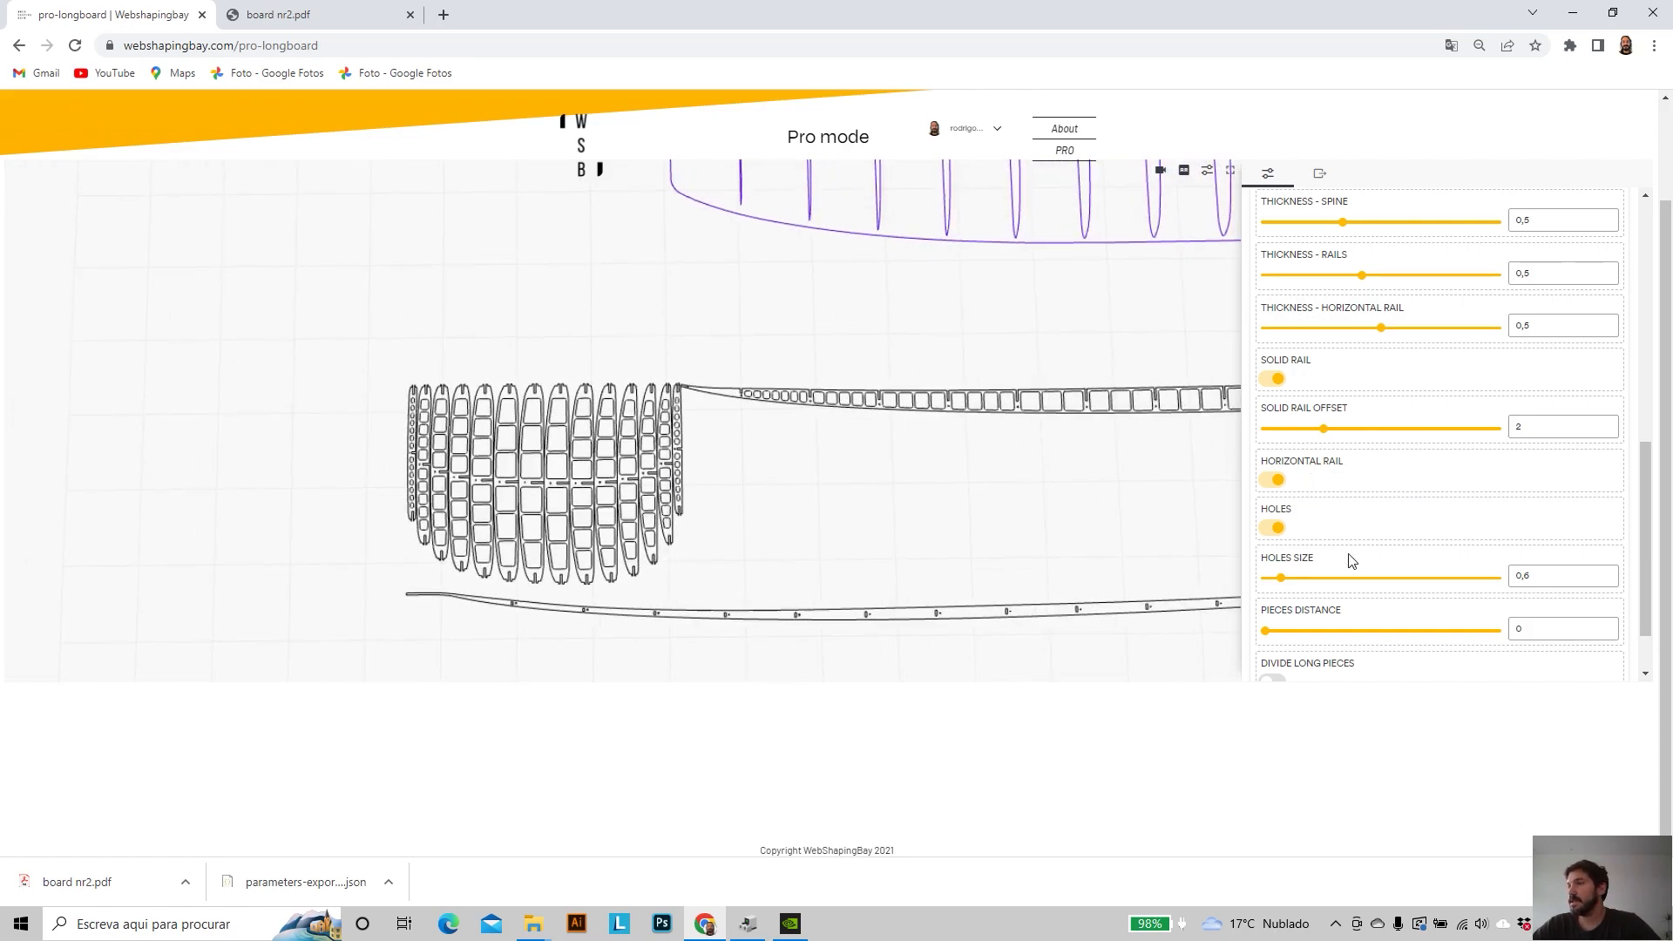
- Set the Solid Rail Offset to 1,5 and inspect the ribs and spine in the cutting layout
left_click_drag(1323, 432, 1313, 432)
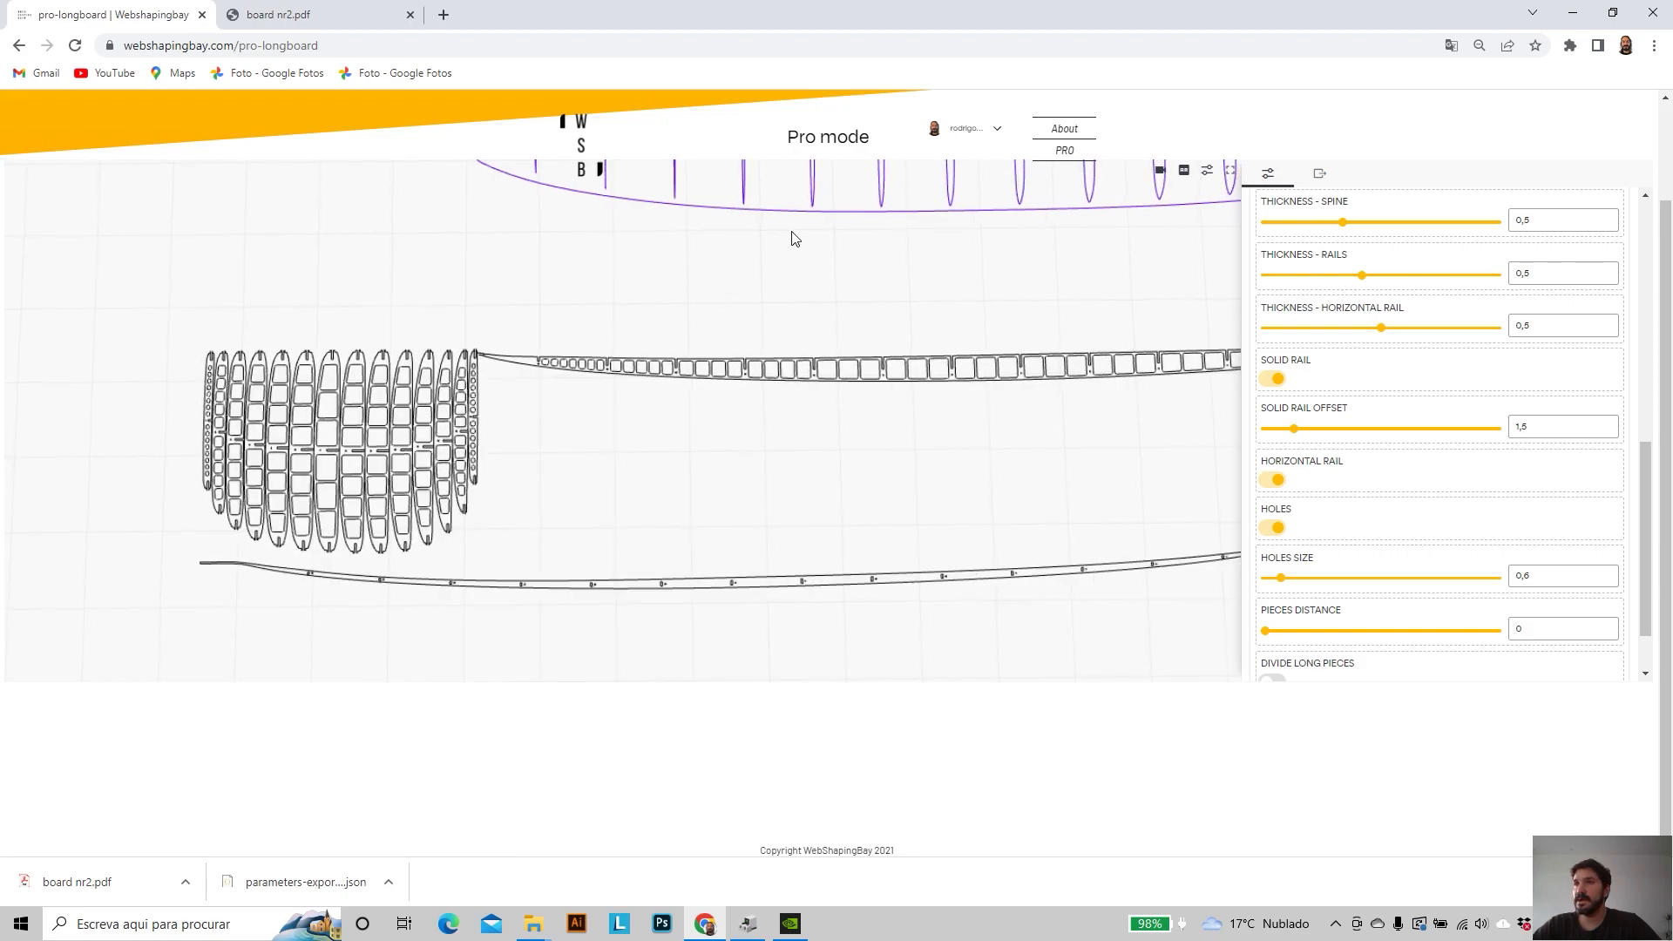
scroll(385, 353, "up", 4)
mouse_move(540, 453)
right_mouse_down()
mouse_move(770, 498)
mouse_move(610, 424)
right_mouse_up()
scroll(770, 498, "down", 2)
right_click_drag(262, 301, 378, 364)
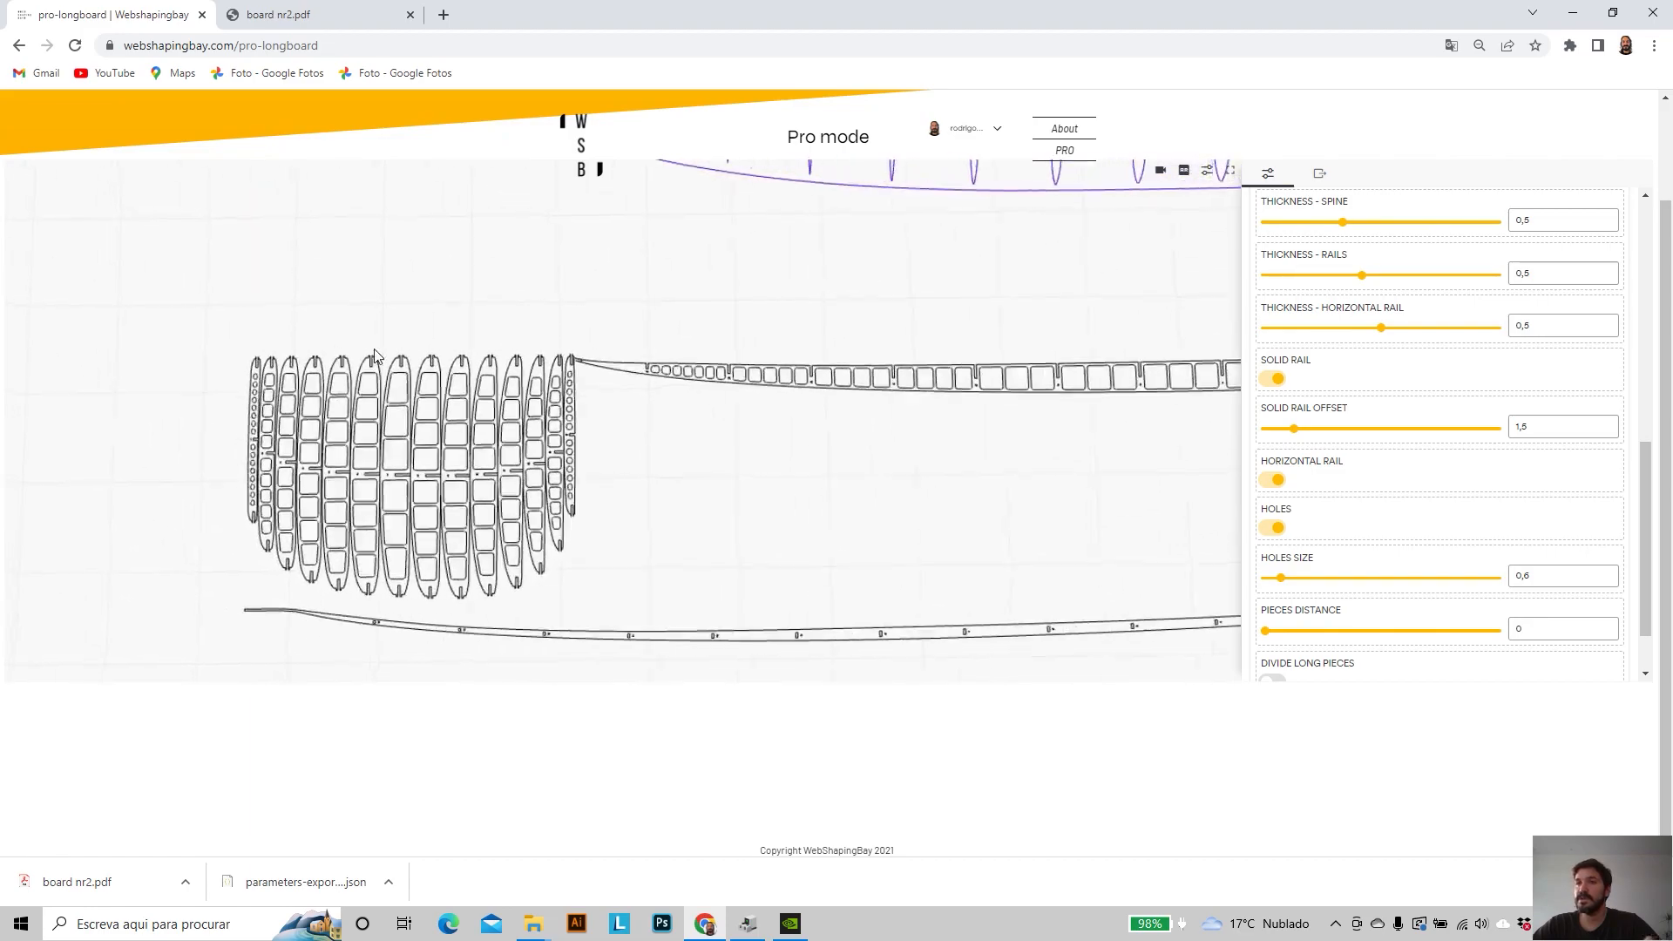
scroll(425, 345, "up", 2)
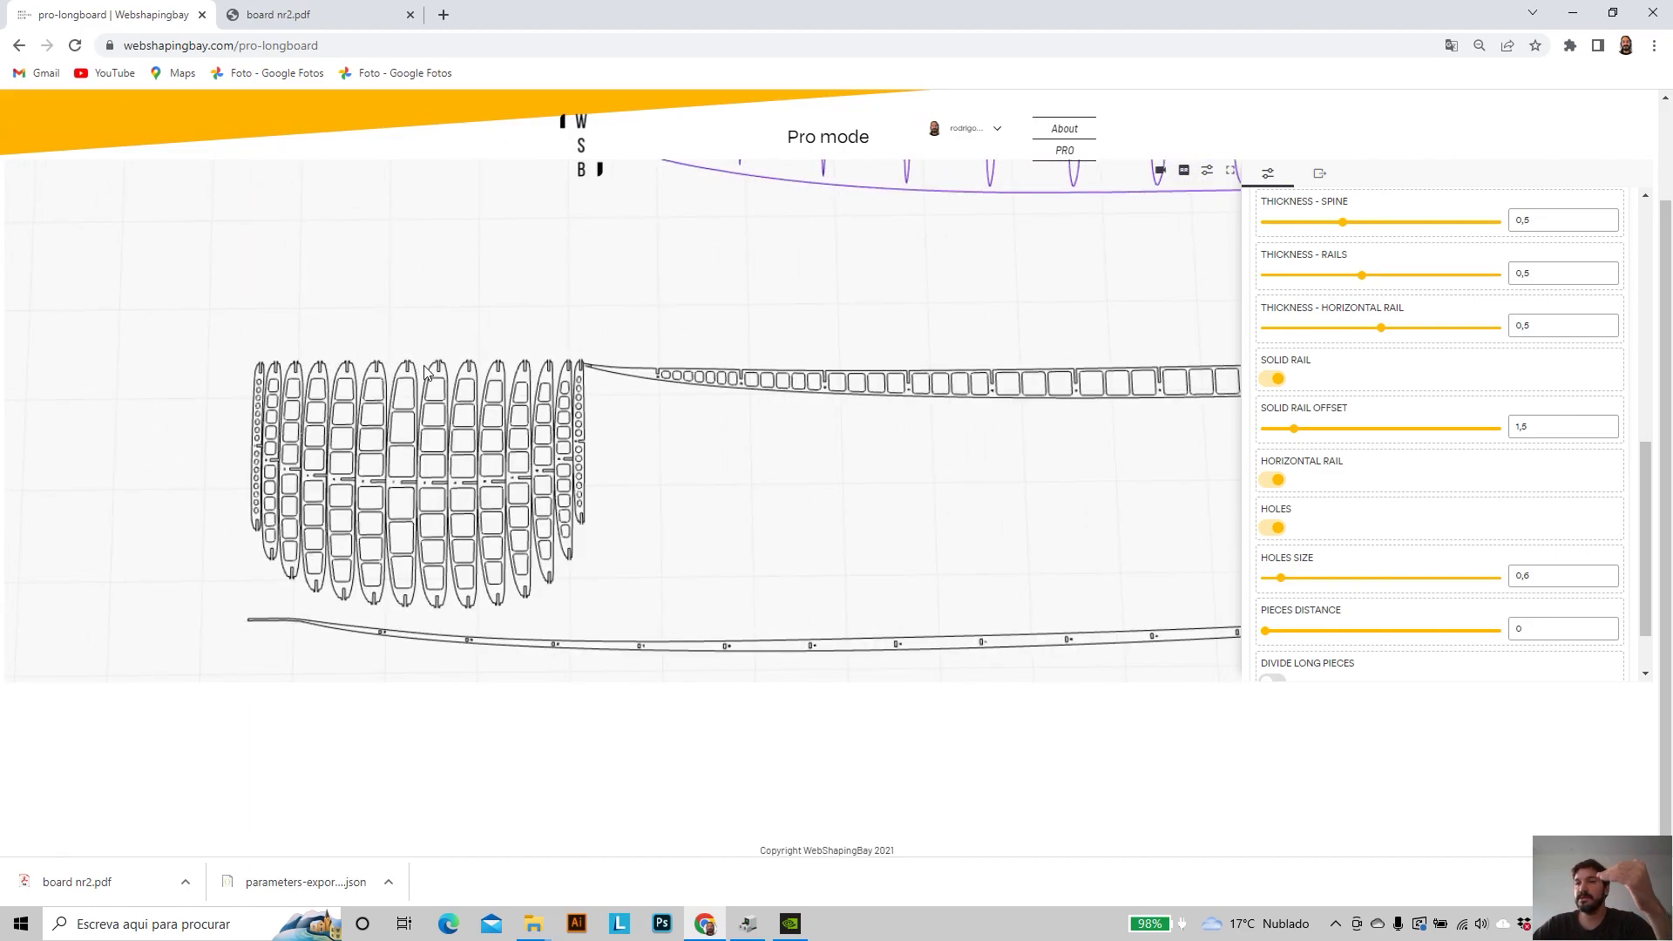
scroll(440, 361, "up", 1)
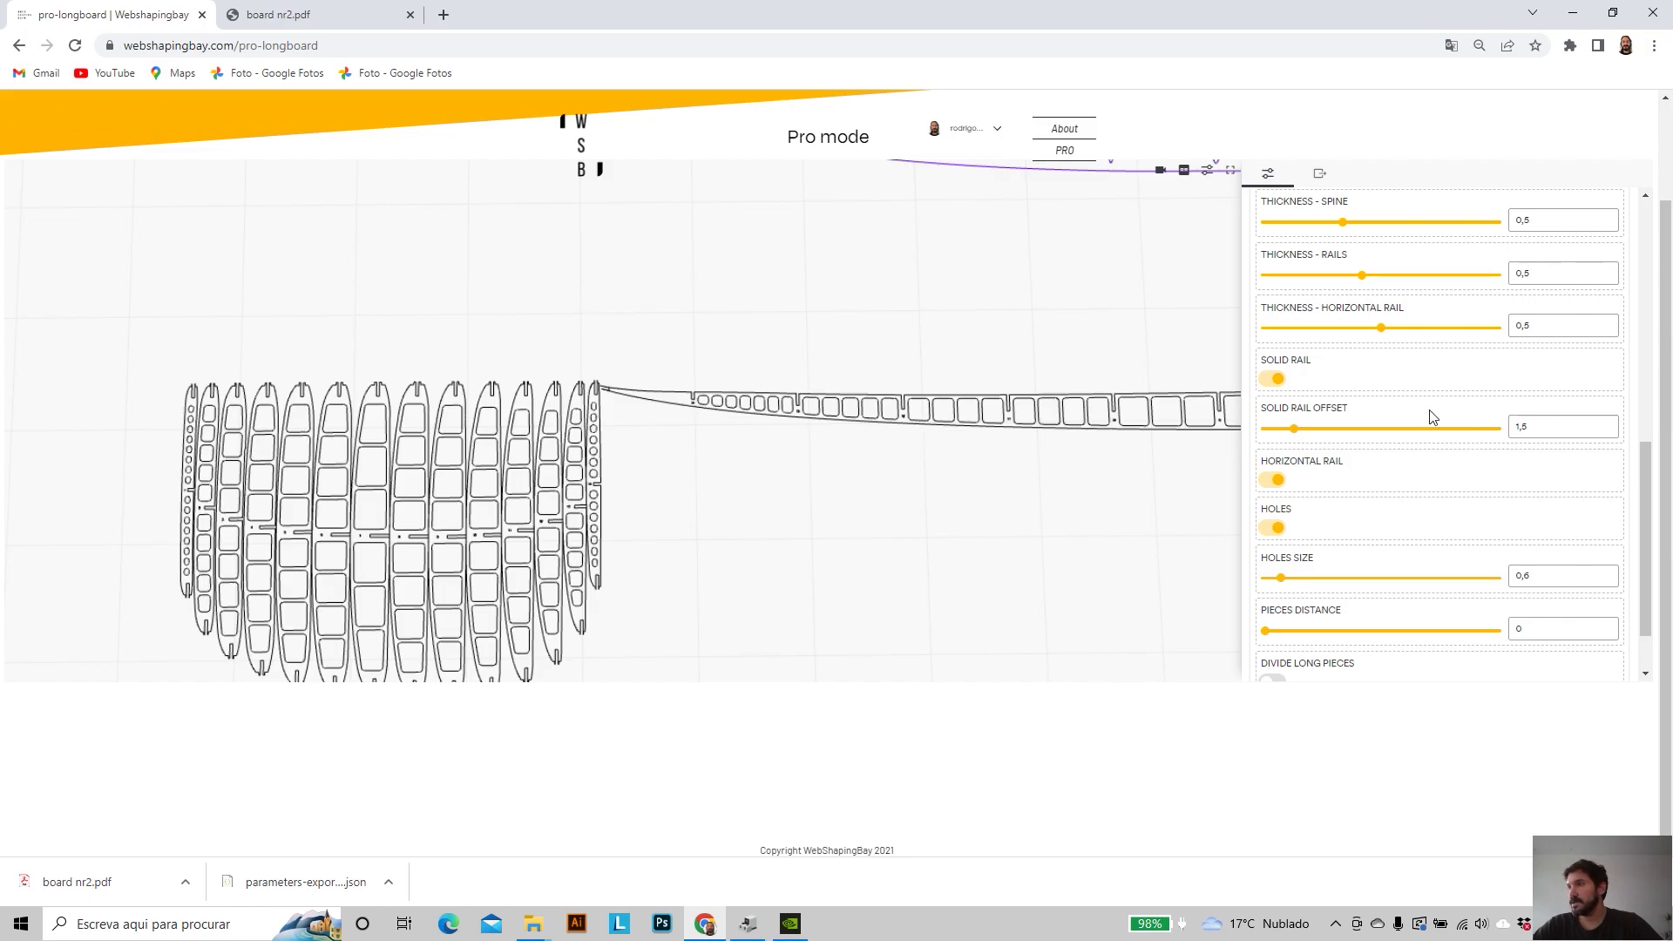
scroll(659, 456, "down", 3)
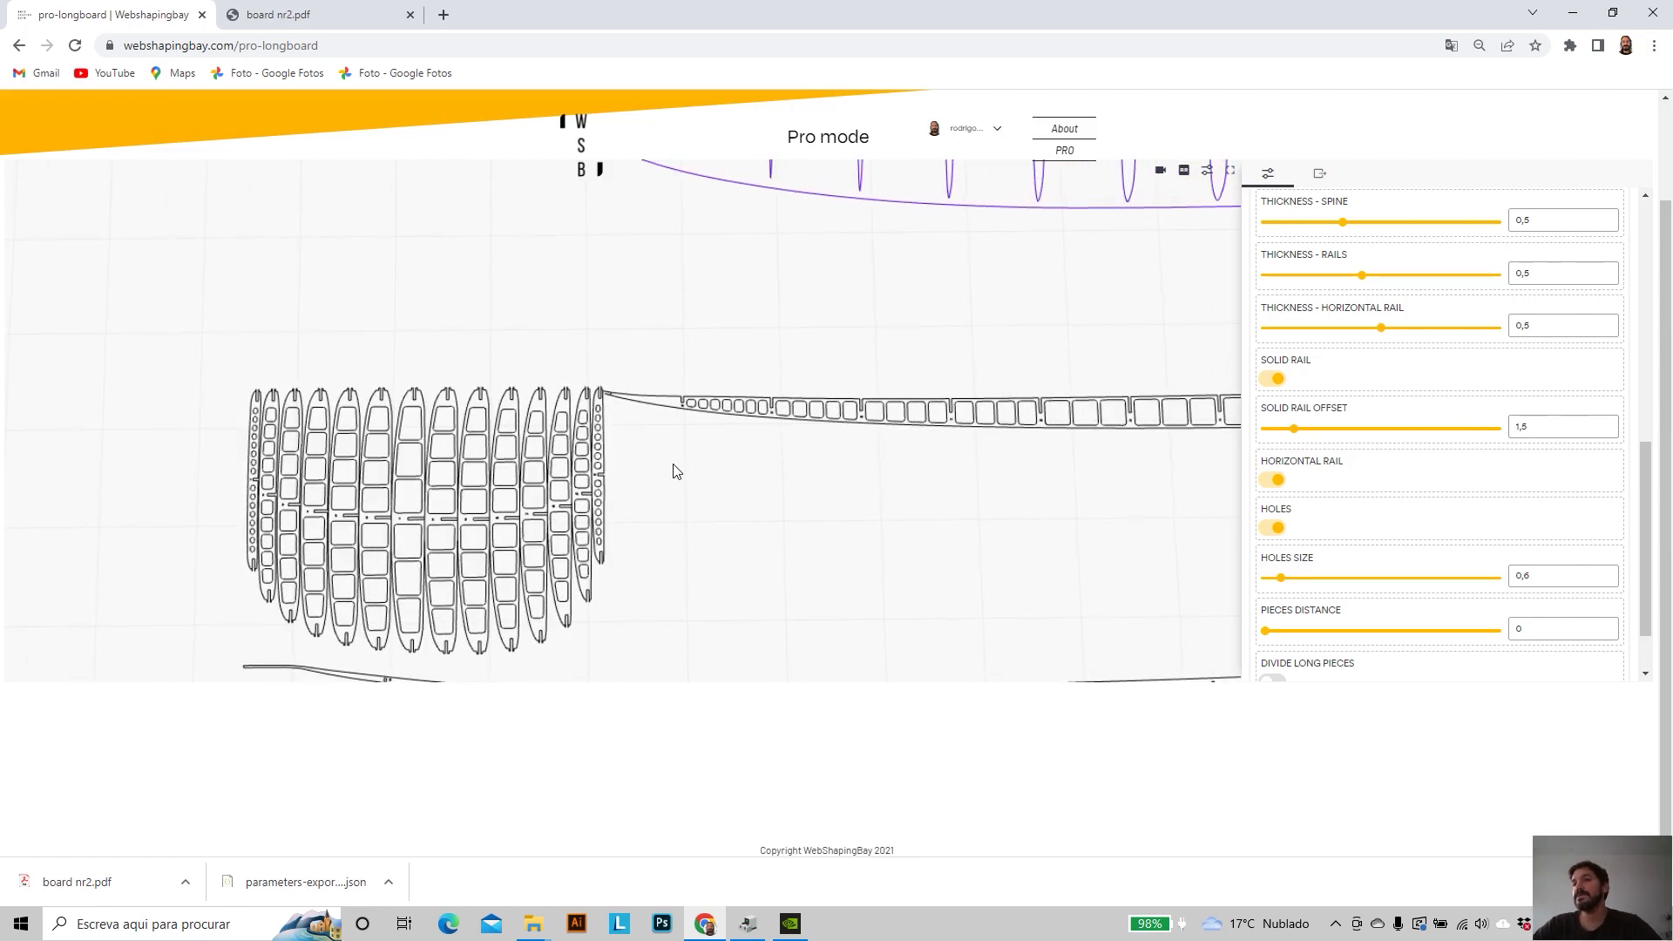
right_click_drag(699, 489, 656, 454)
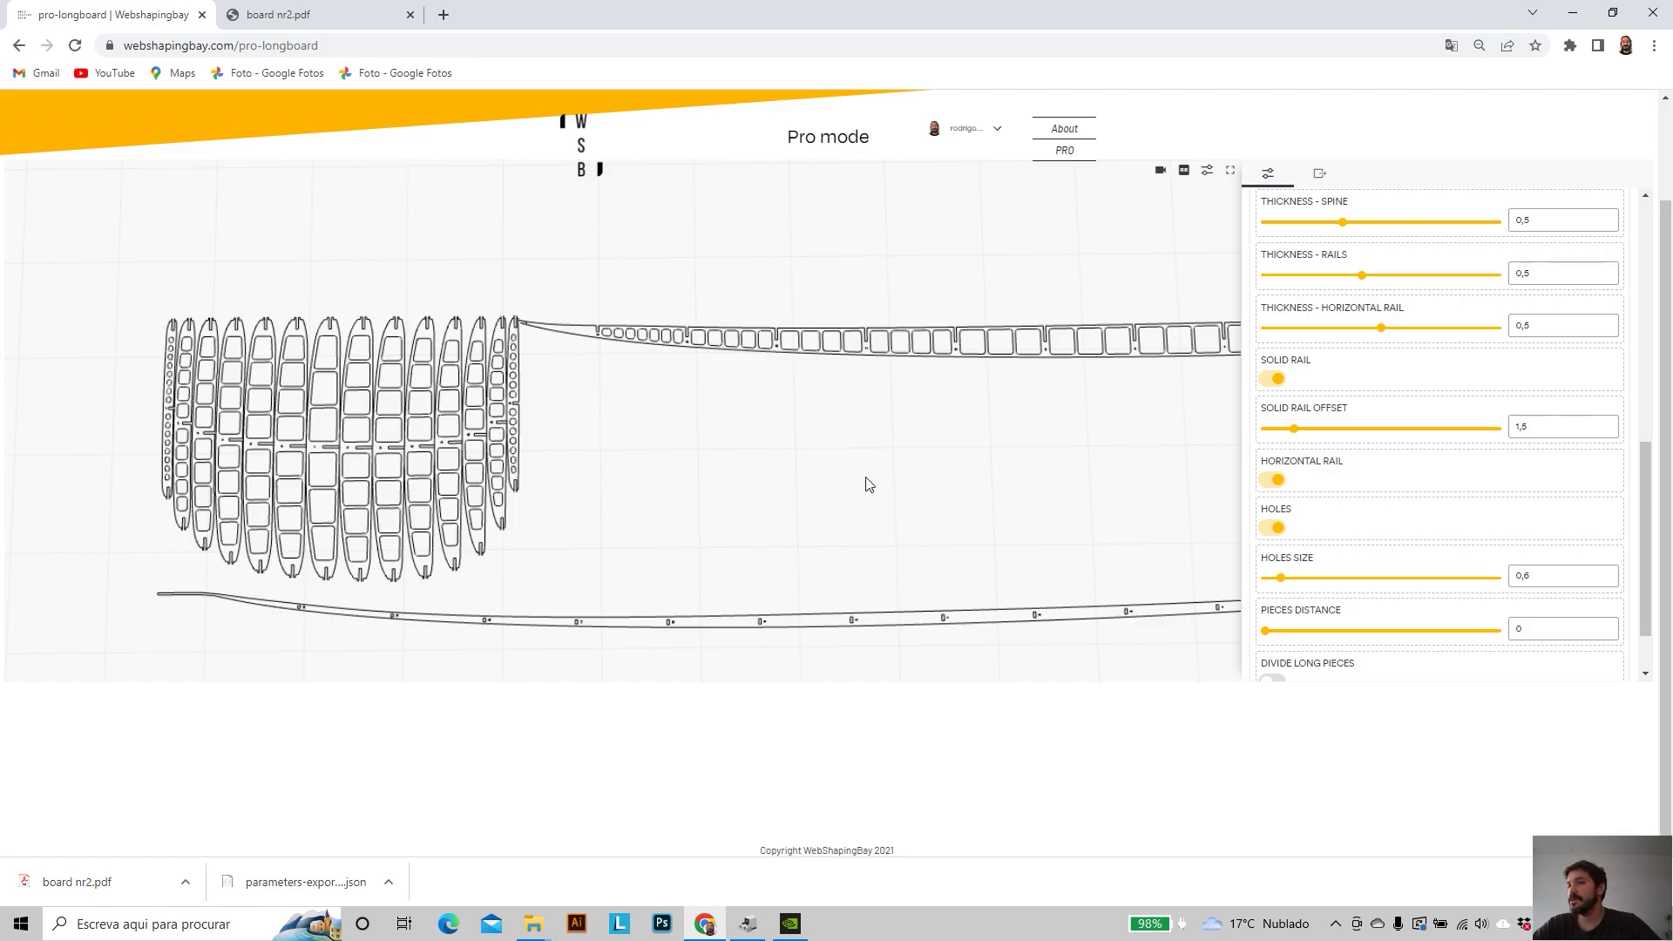
- Turn on Divide Long Pieces and review the whole drawing with the split spine and rail pieces
scroll(1371, 449, "down", 1)
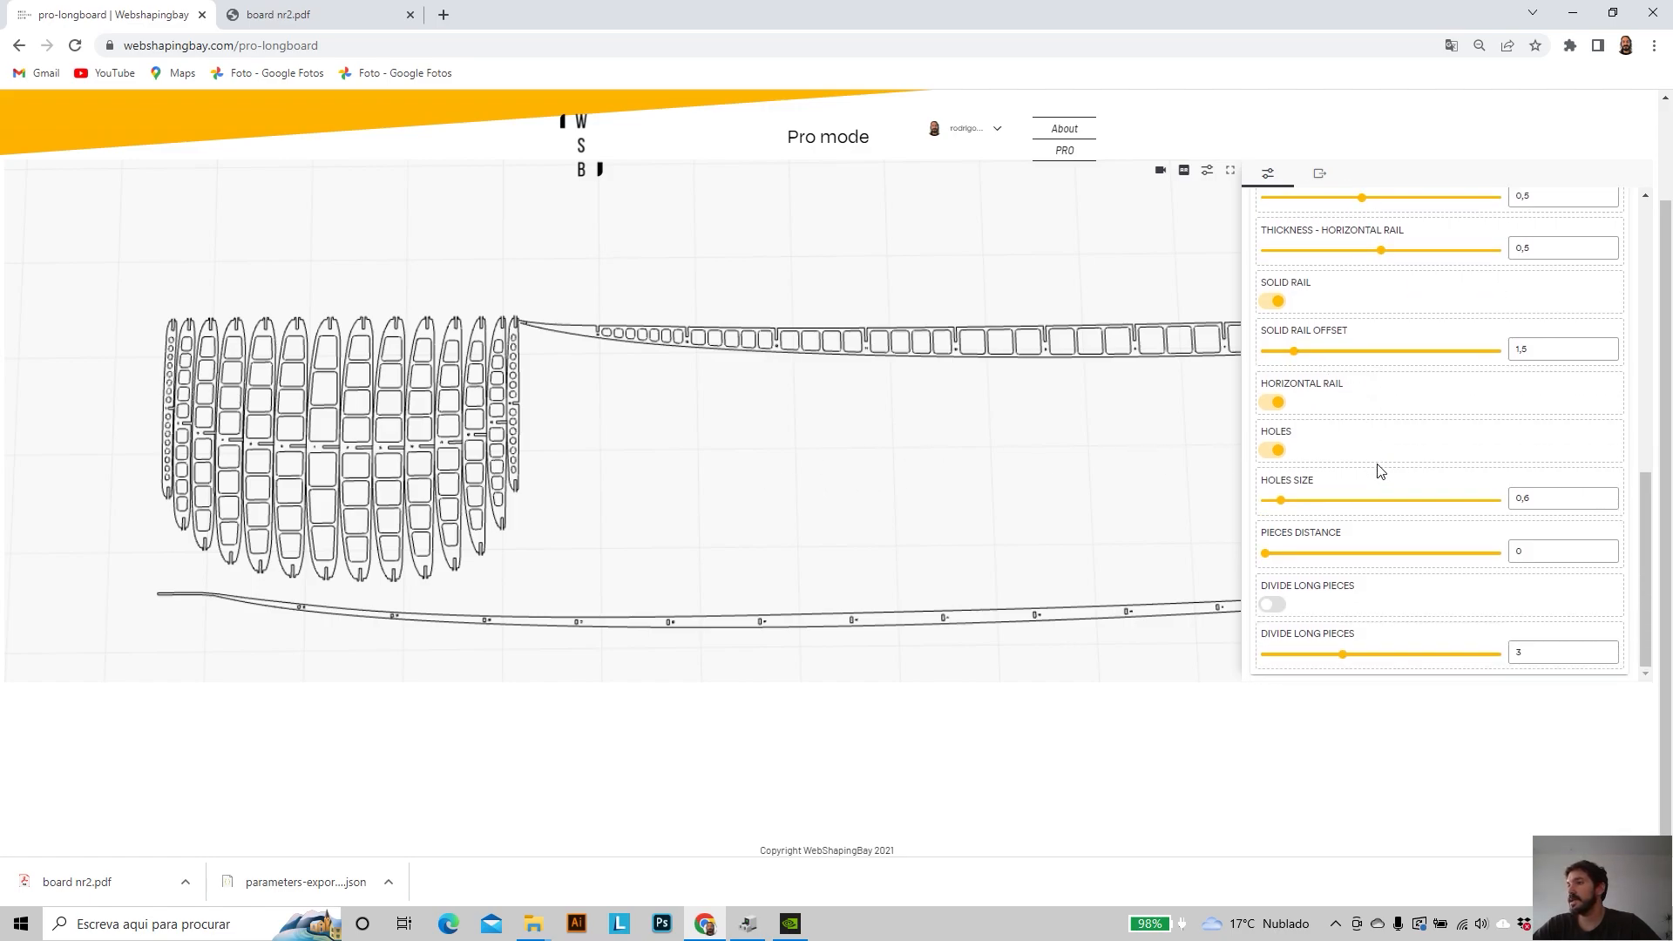
left_click(1271, 605)
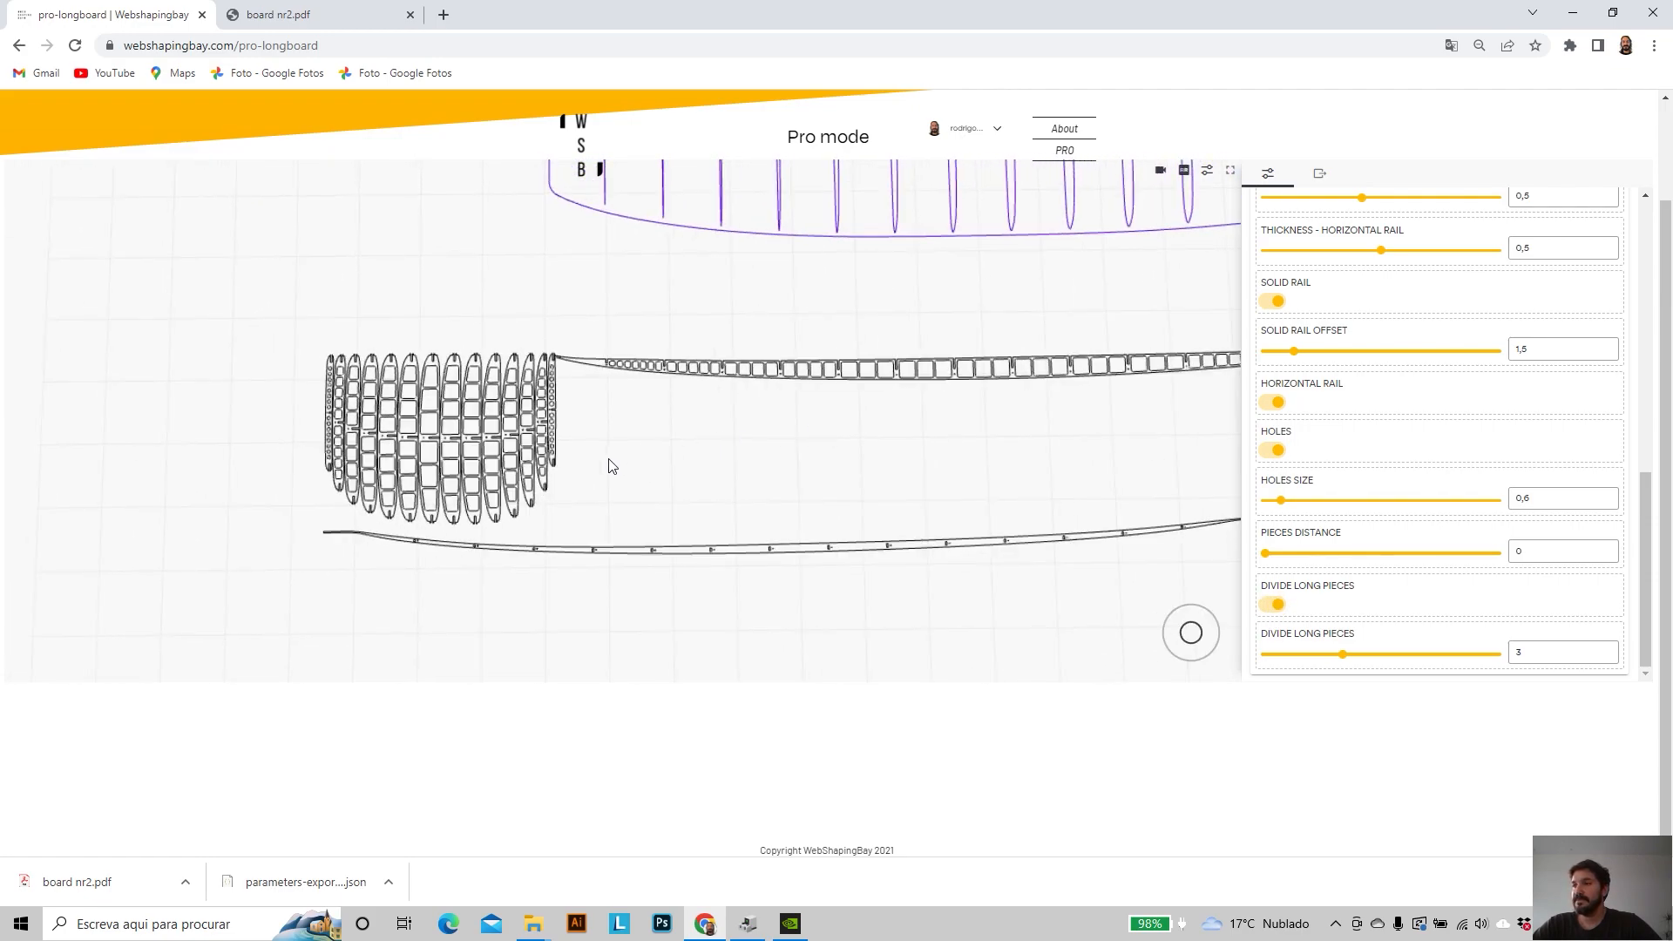
right_click_drag(395, 456, 708, 475)
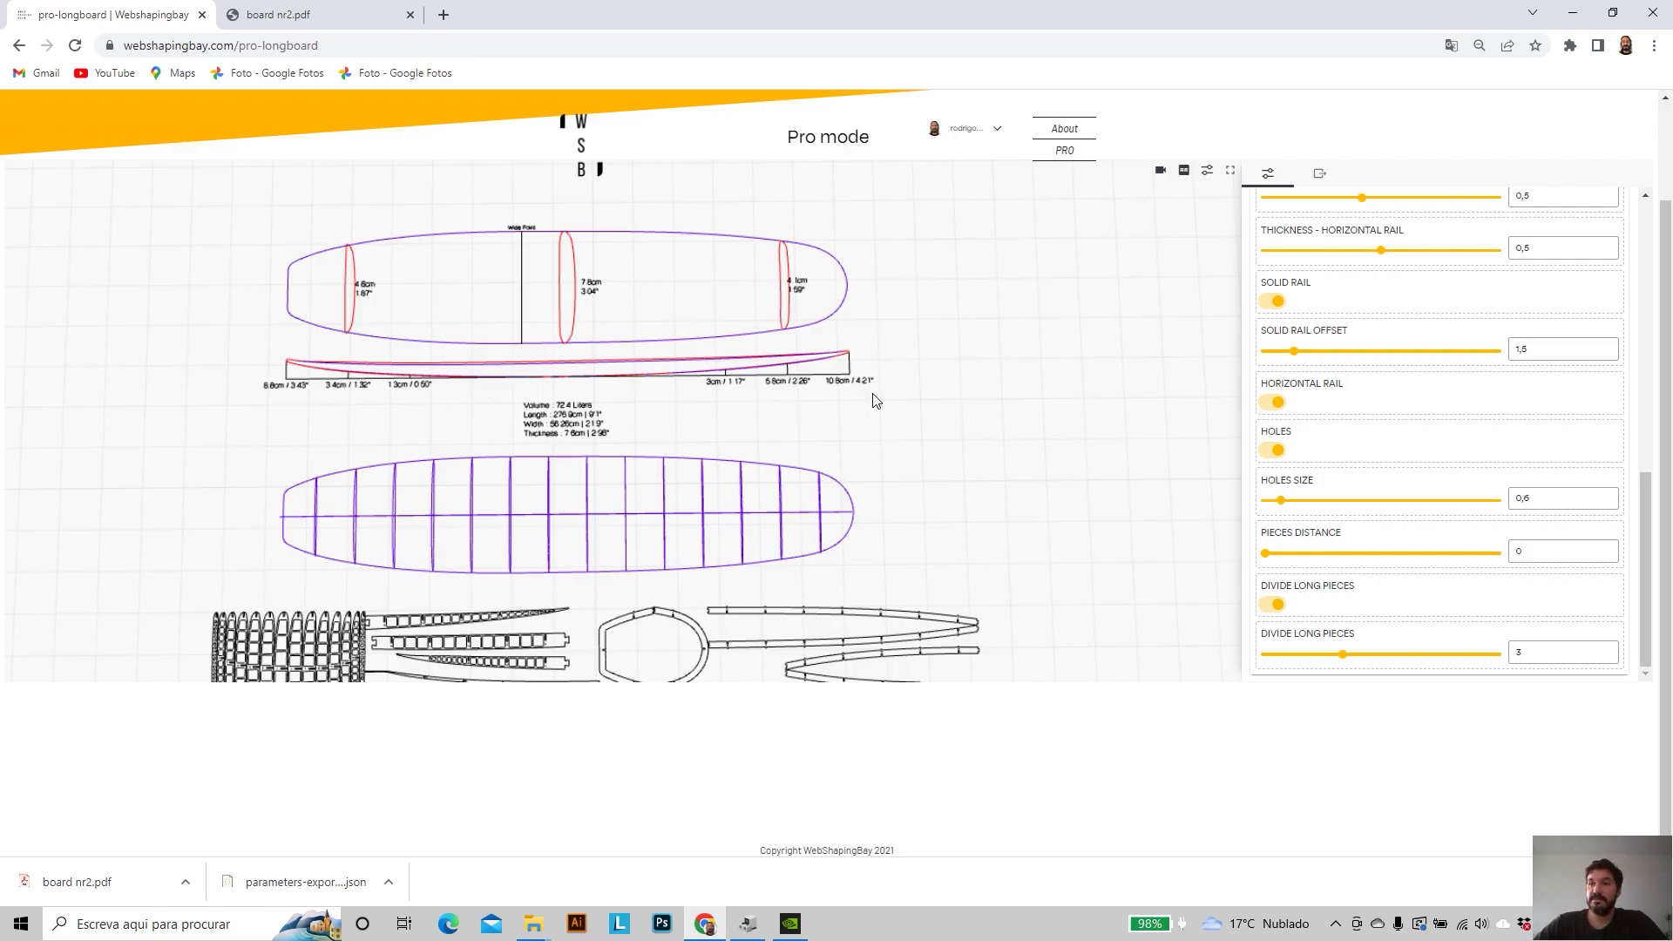
scroll(767, 470, "down", 3)
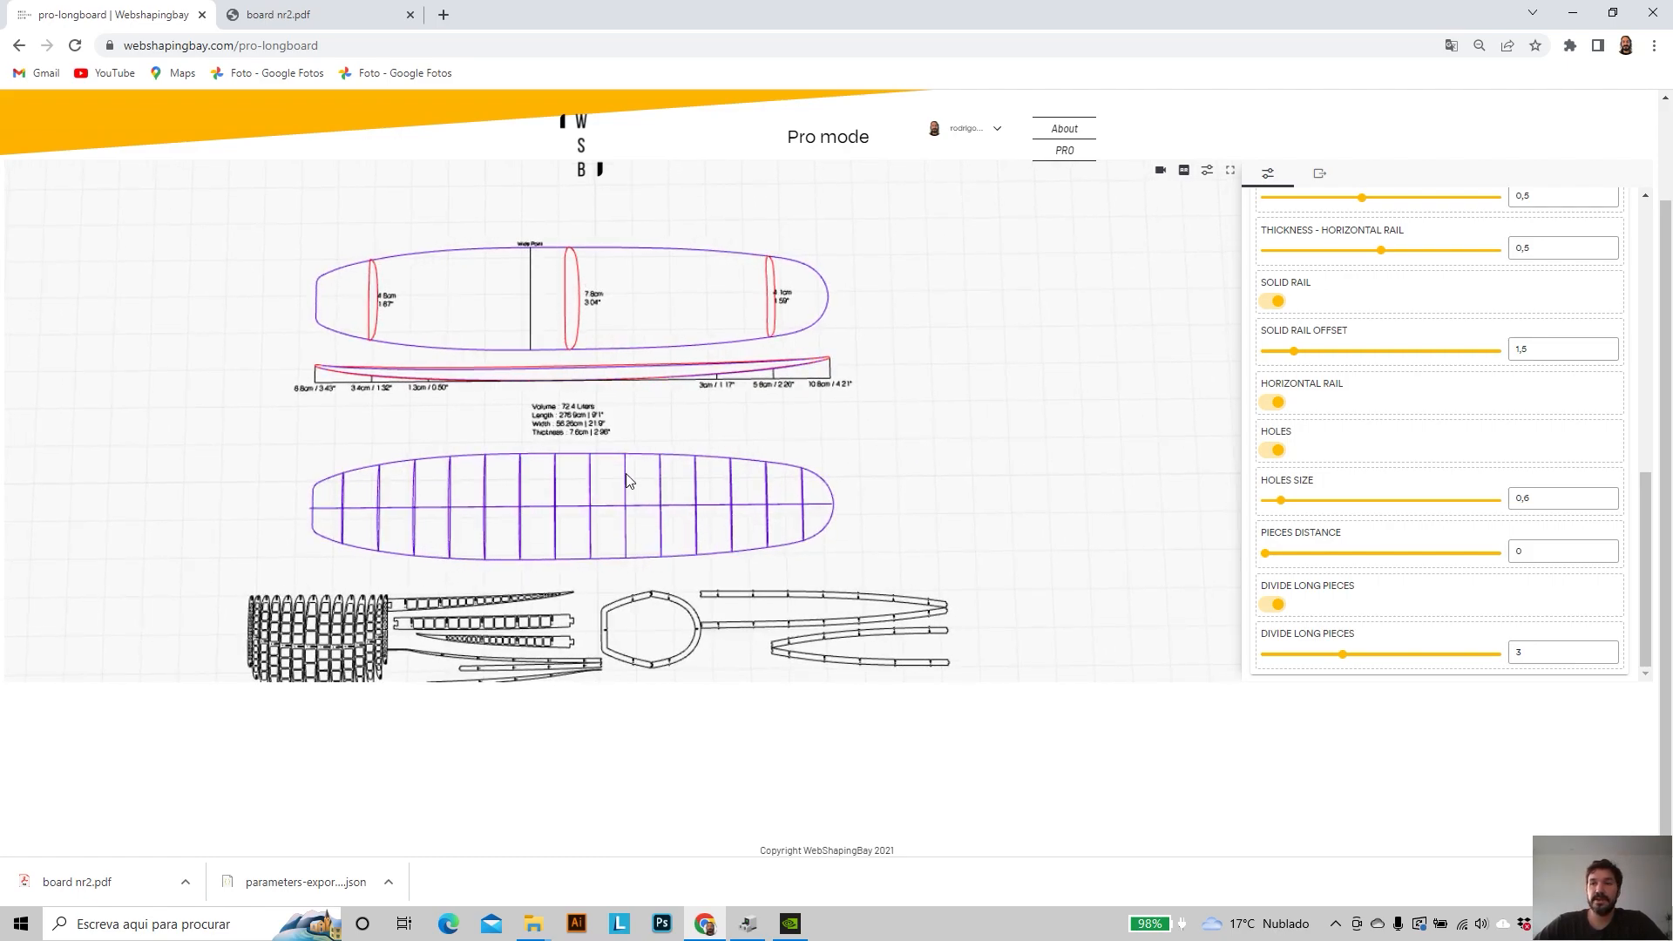